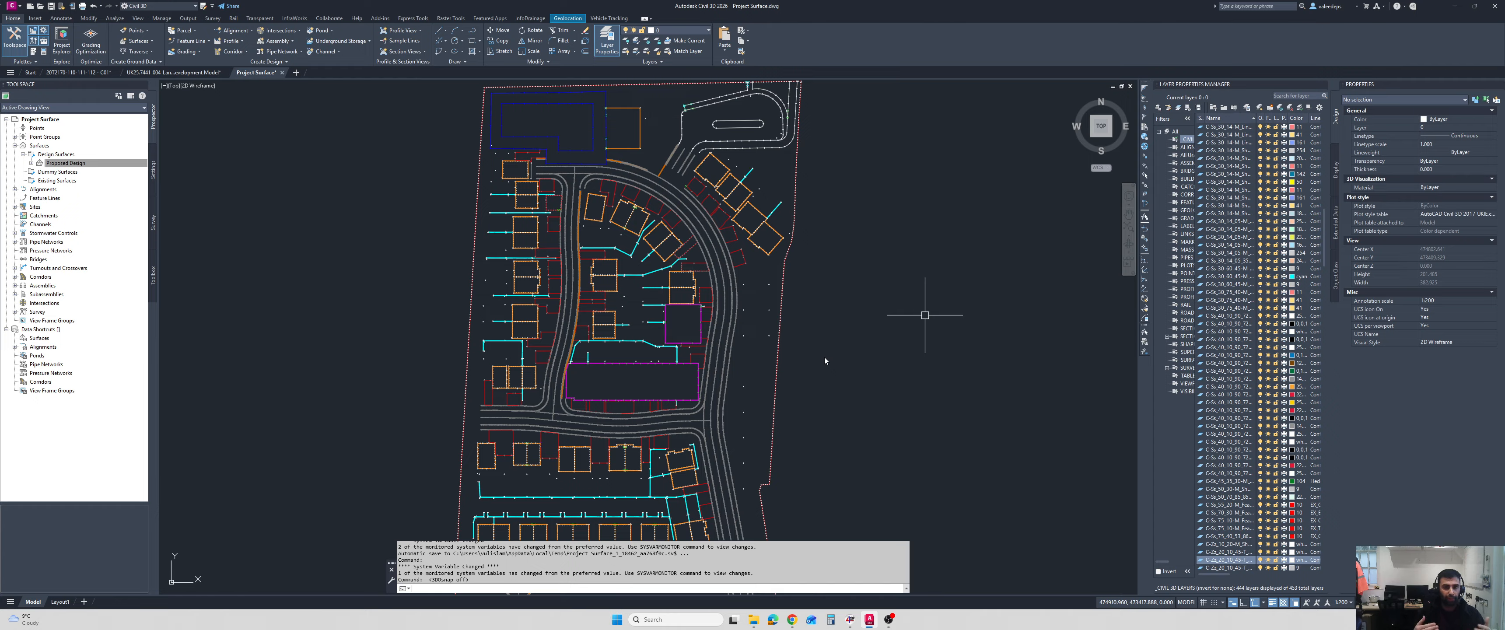
# Examine the site layout drawing, including the roads, building plots and the area at the northern edge.
pyautogui.scroll(-2, 727, 322)
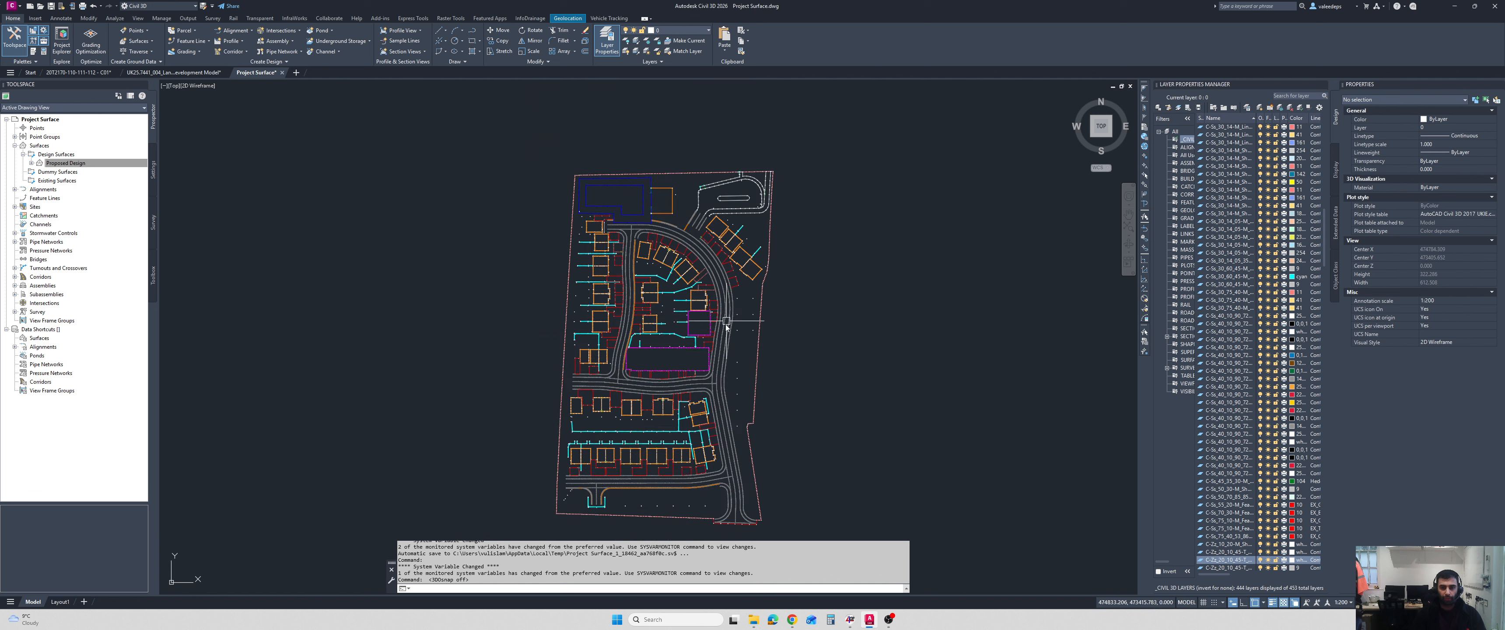
pyautogui.press('Escape')
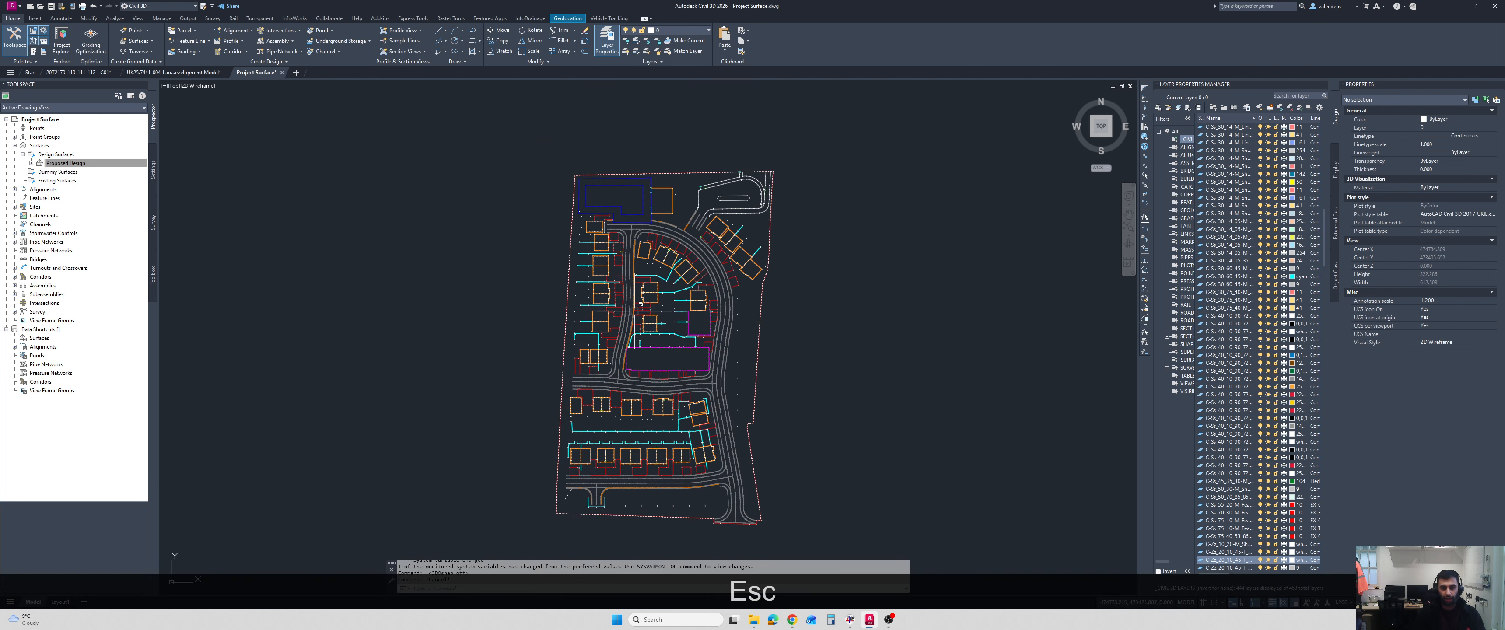
pyautogui.scroll(2, 701, 304)
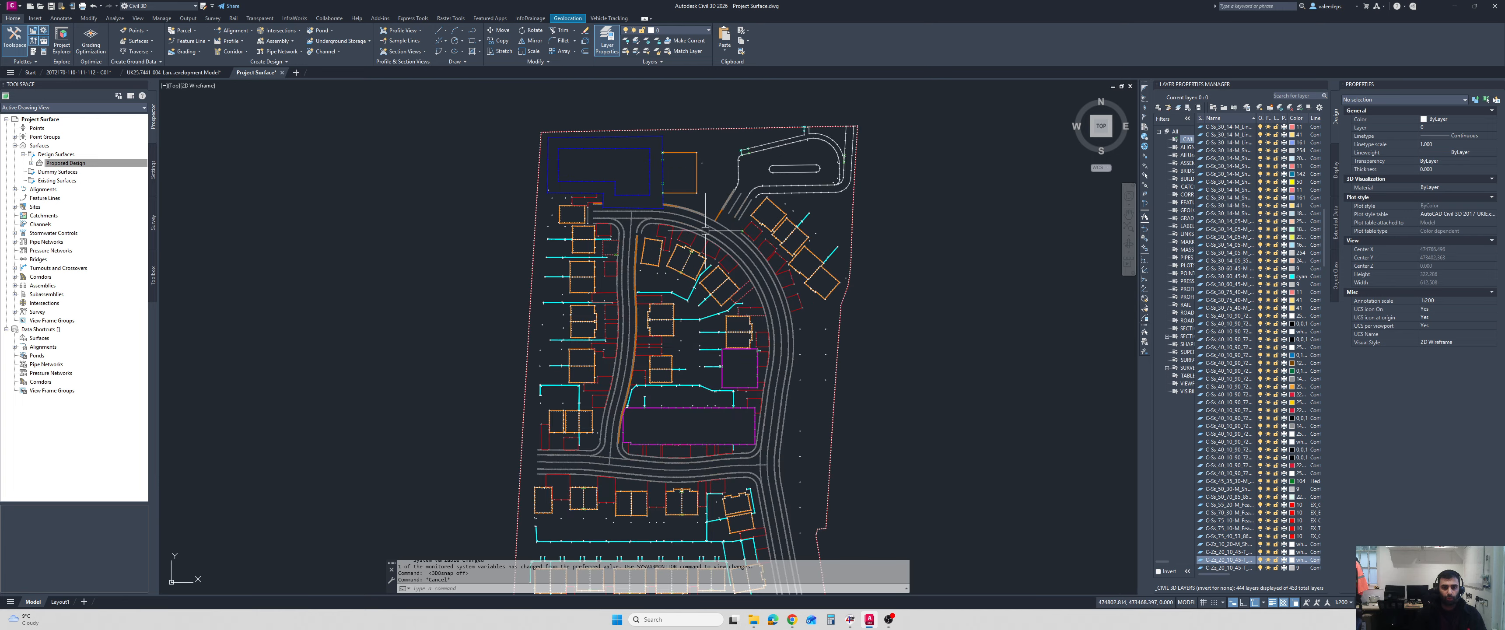
pyautogui.moveTo(605, 245); pyautogui.dragTo(576, 162, button='middle')
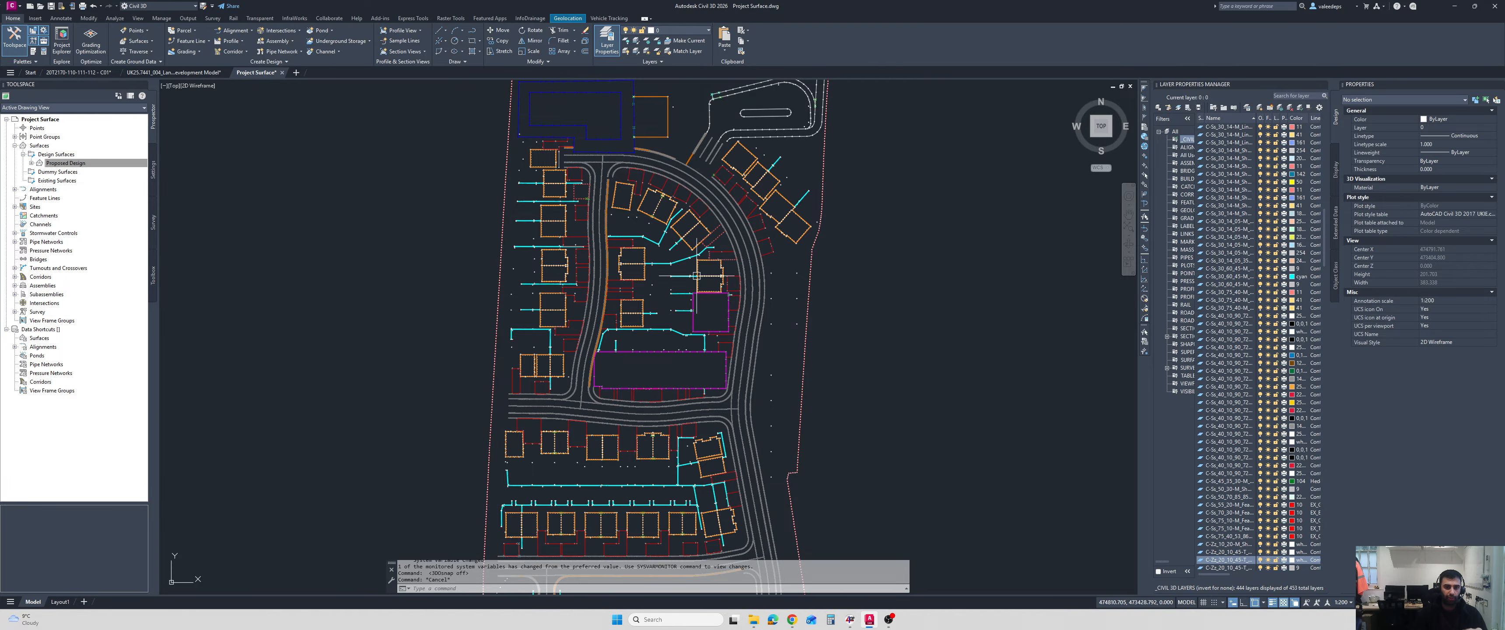
pyautogui.scroll(2, 601, 134)
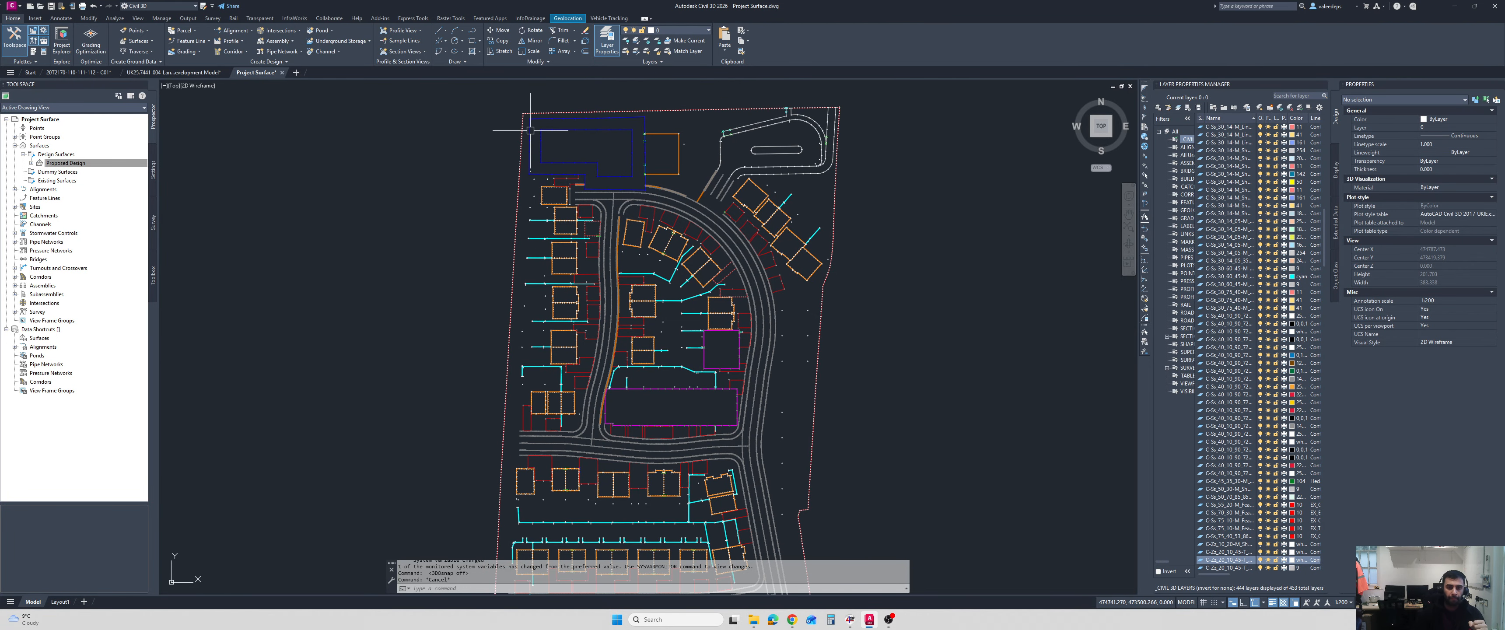
pyautogui.scroll(2, 503, 157)
pyautogui.scroll(-2, 604, 163)
pyautogui.moveTo(576, 171); pyautogui.dragTo(520, 158, button='middle')
pyautogui.moveTo(707, 263); pyautogui.dragTo(699, 233, button='middle')
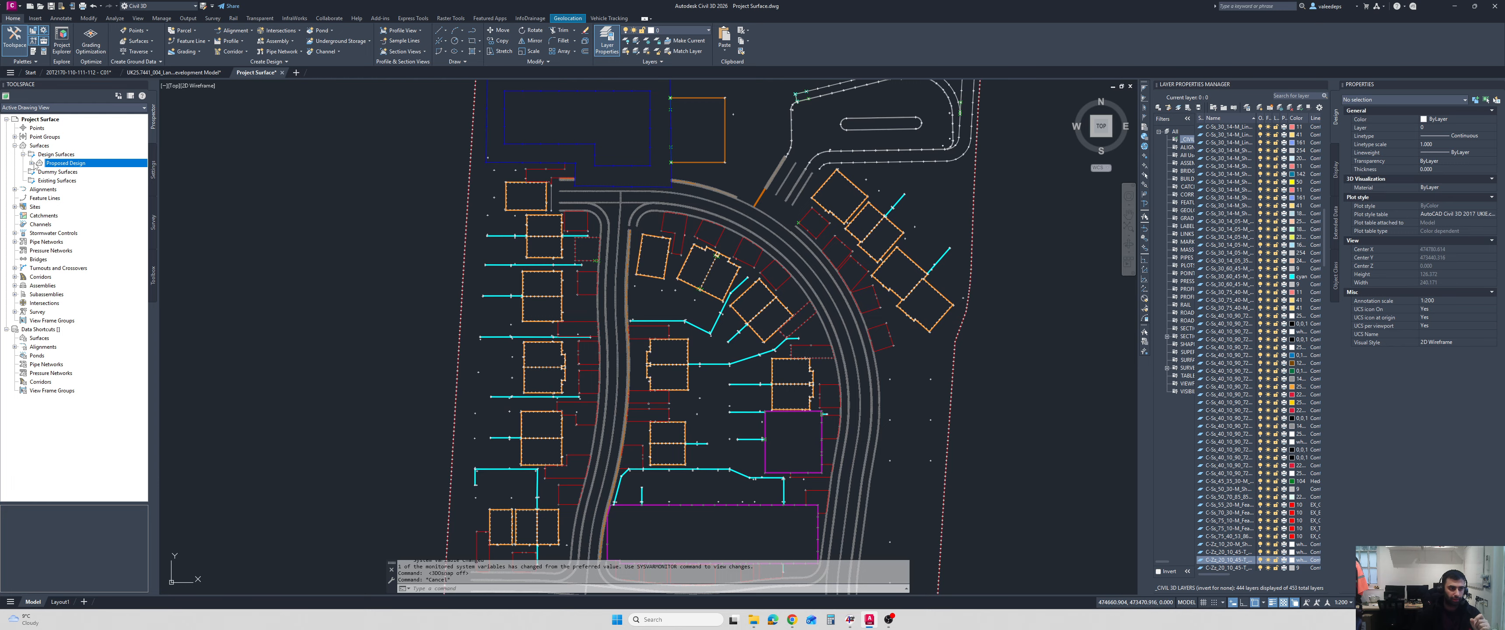
# Set the Proposed Design surface's style to Triangulation - Green in its surface properties.
pyautogui.click(32, 163)
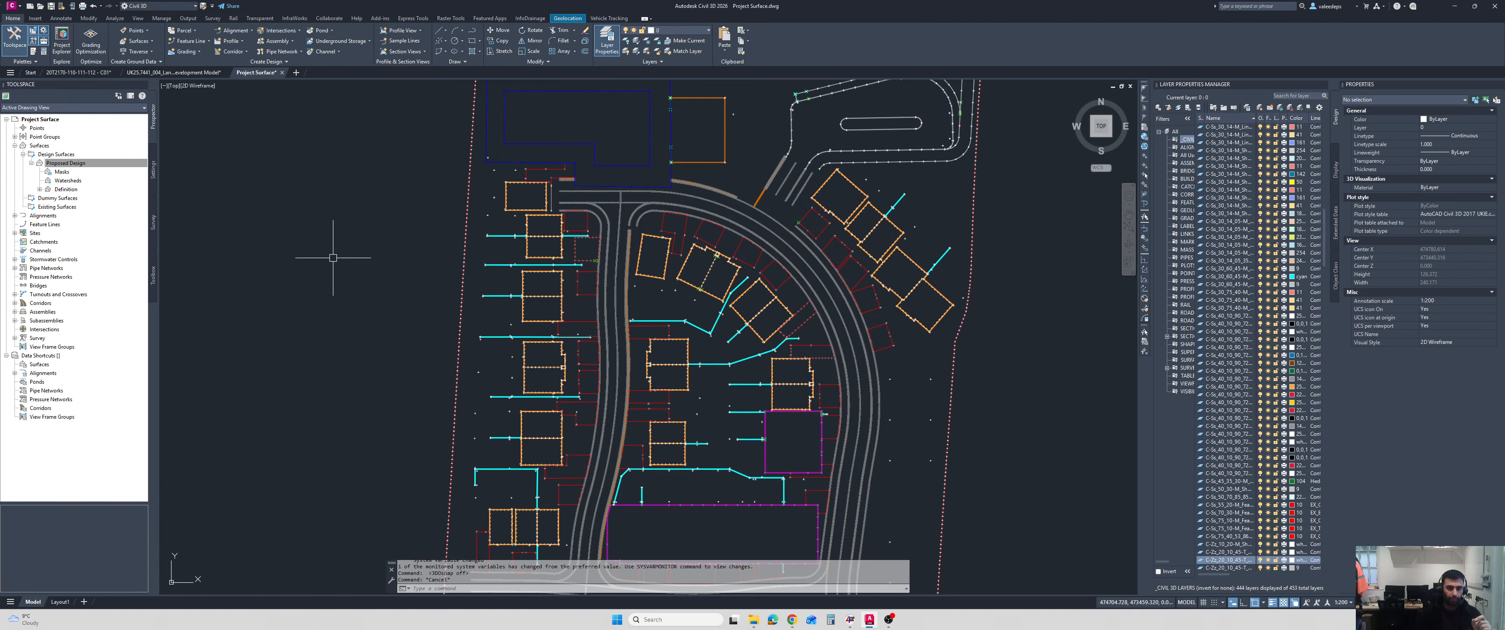
pyautogui.moveTo(362, 229); pyautogui.dragTo(370, 207, button='middle')
pyautogui.click(65, 190)
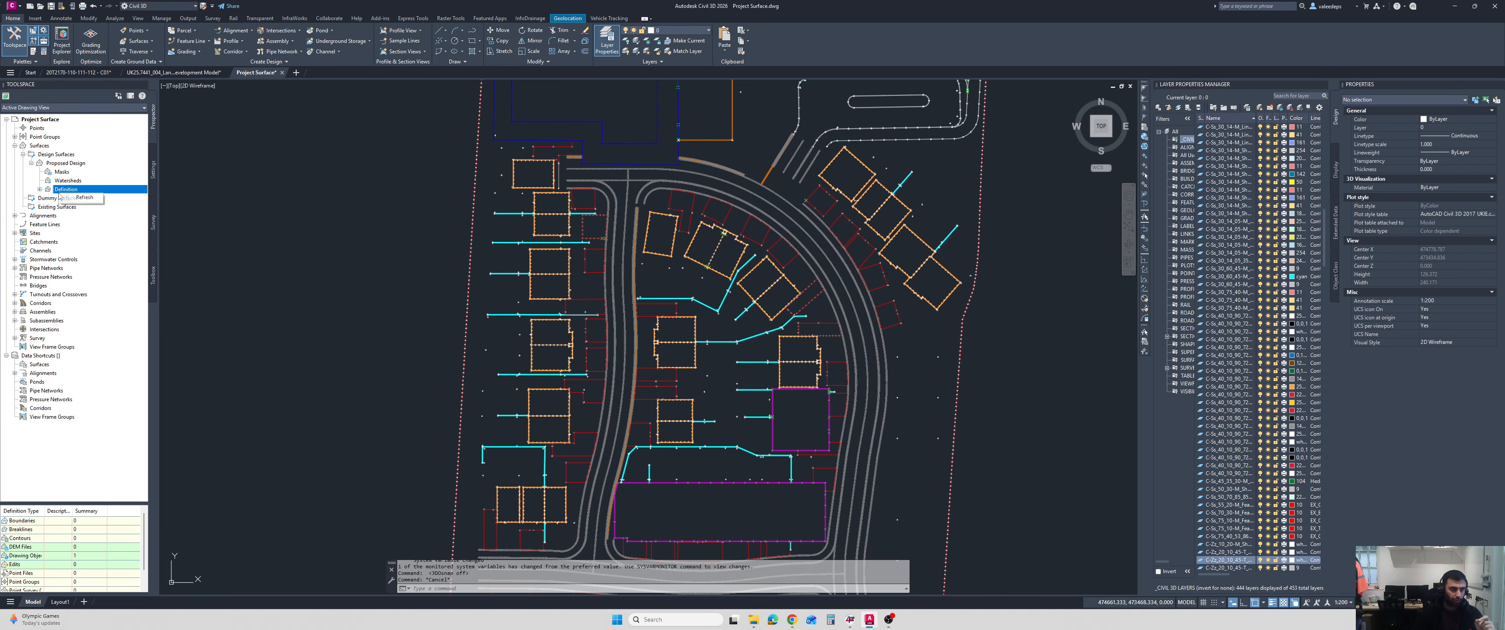
pyautogui.rightClick(59, 164)
pyautogui.click(88, 196)
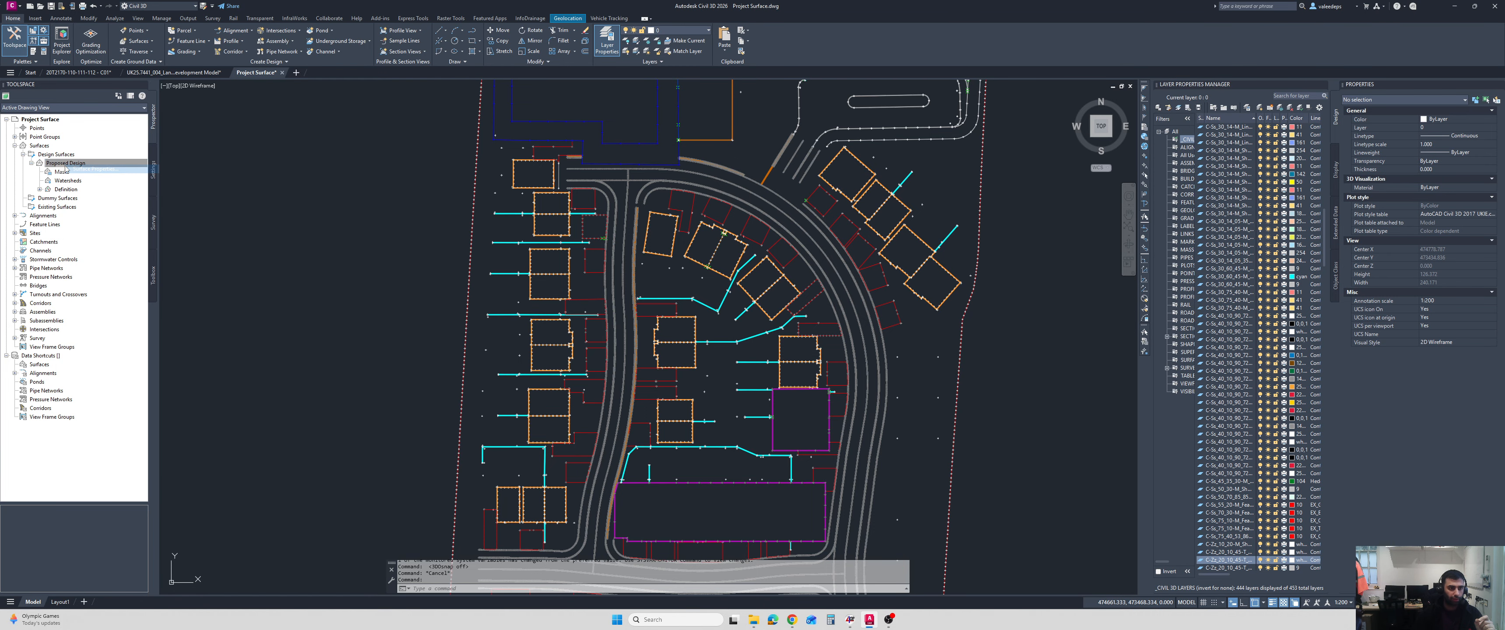
pyautogui.click(270, 261)
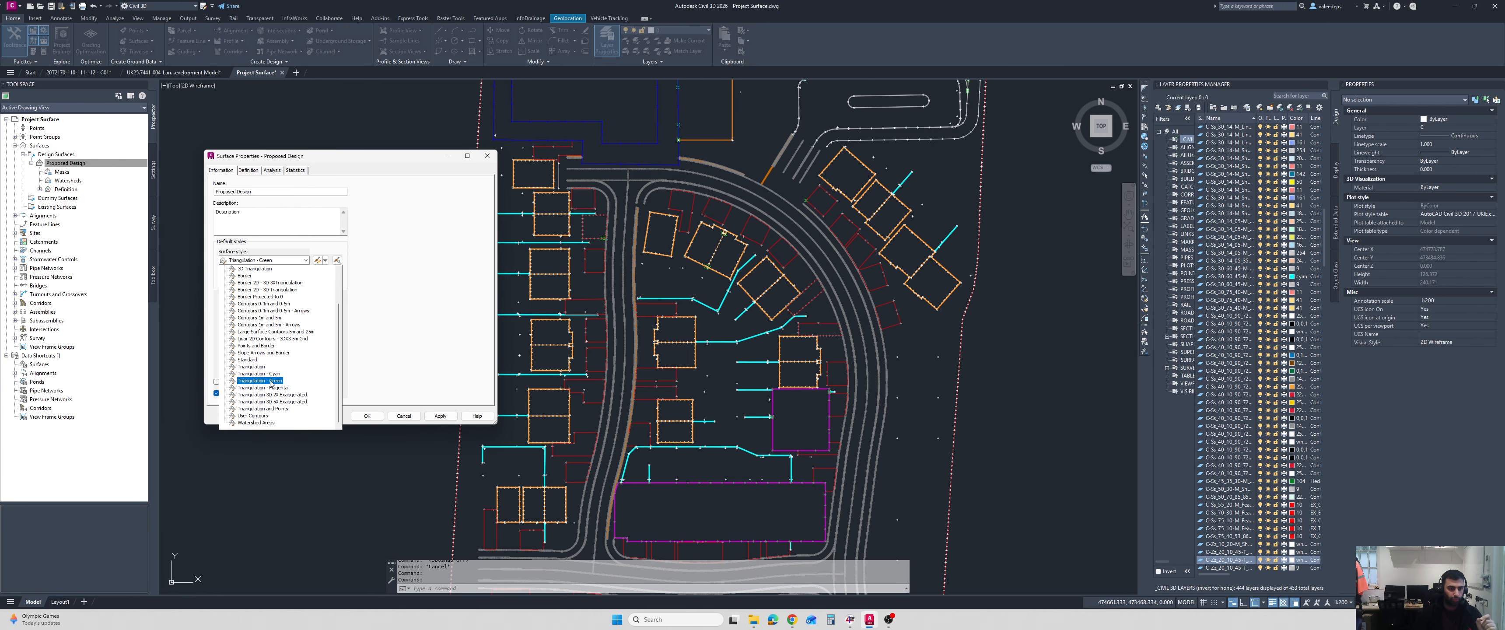
pyautogui.click(260, 423)
pyautogui.click(367, 415)
# Examine the Proposed Design surface's triangulation across the whole site and along the roads and plots.
pyautogui.scroll(-5, 625, 365)
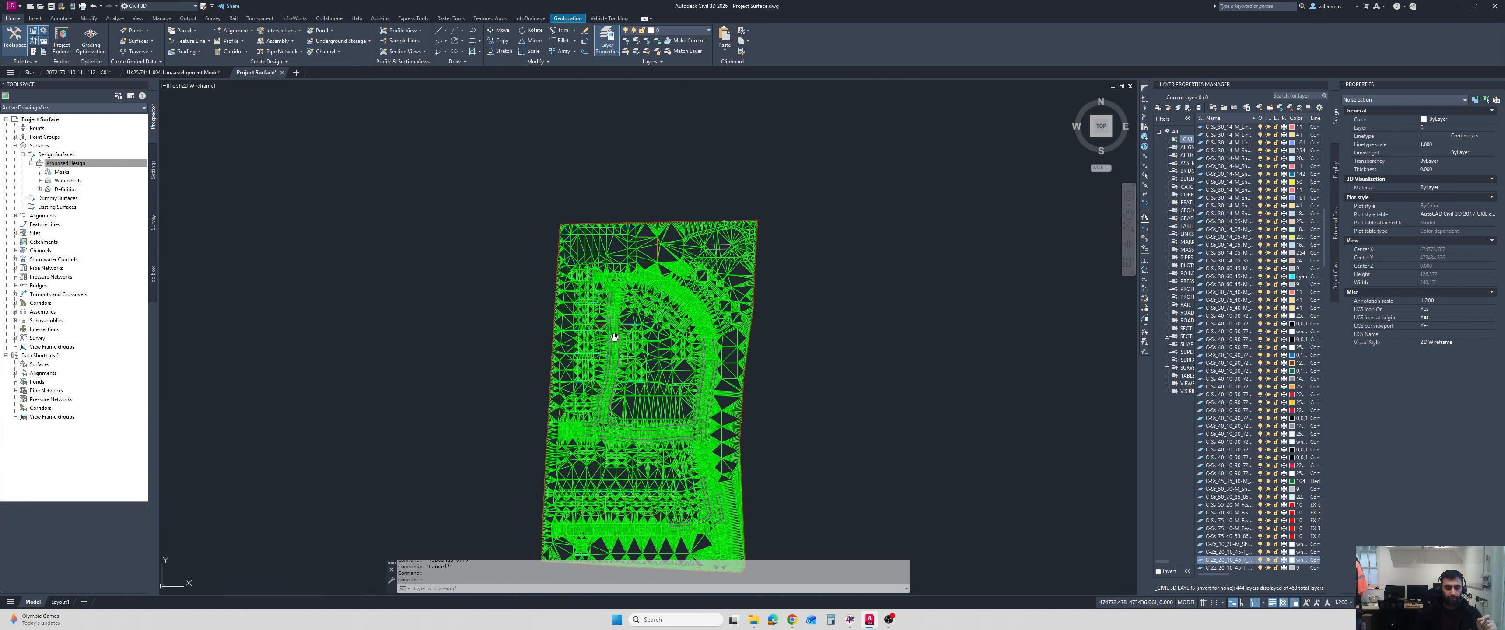
pyautogui.scroll(3, 625, 366)
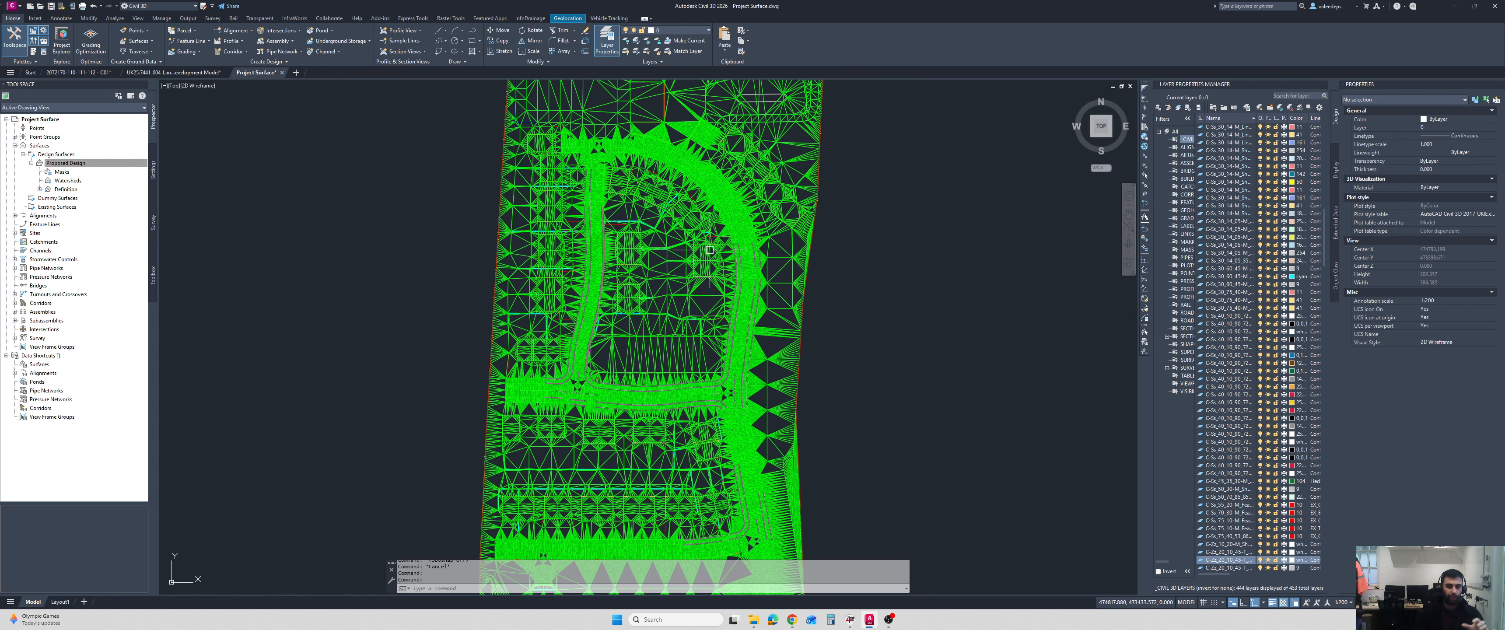
pyautogui.moveTo(700, 282); pyautogui.dragTo(690, 325, button='middle')
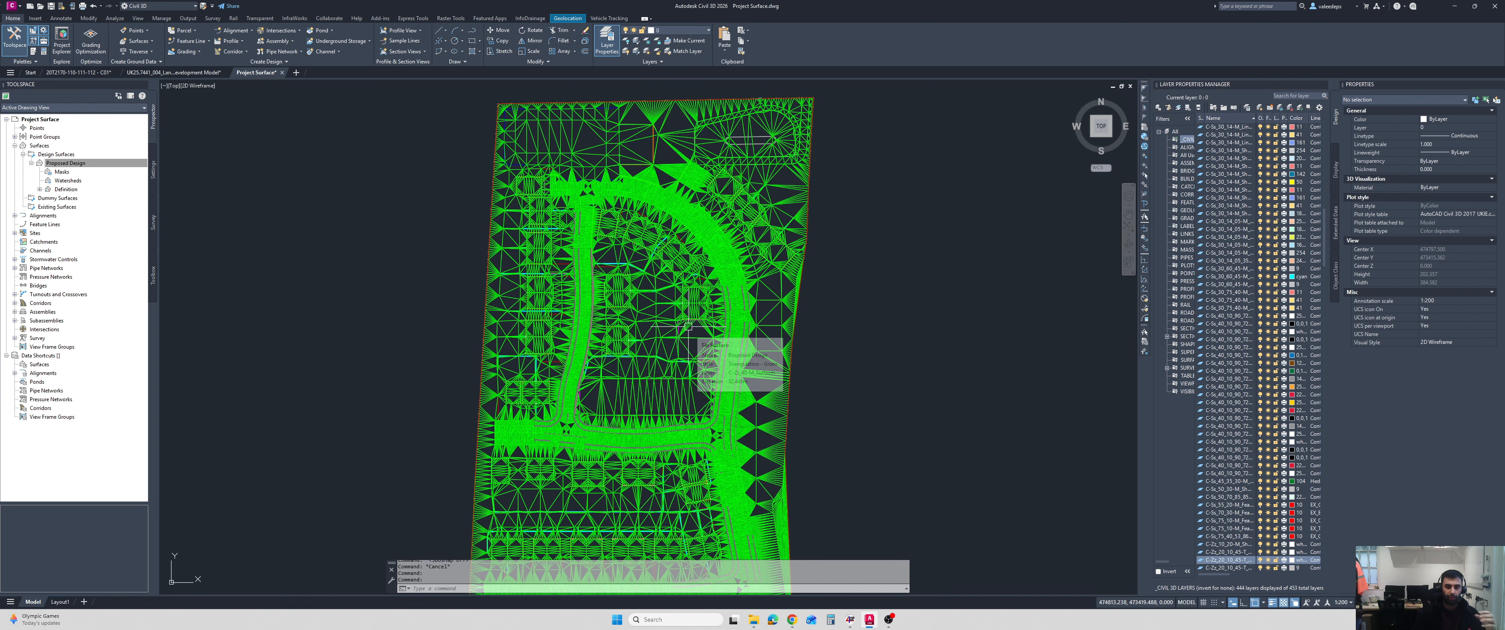
pyautogui.moveTo(601, 177); pyautogui.dragTo(601, 199, button='middle')
pyautogui.scroll(4, 601, 200)
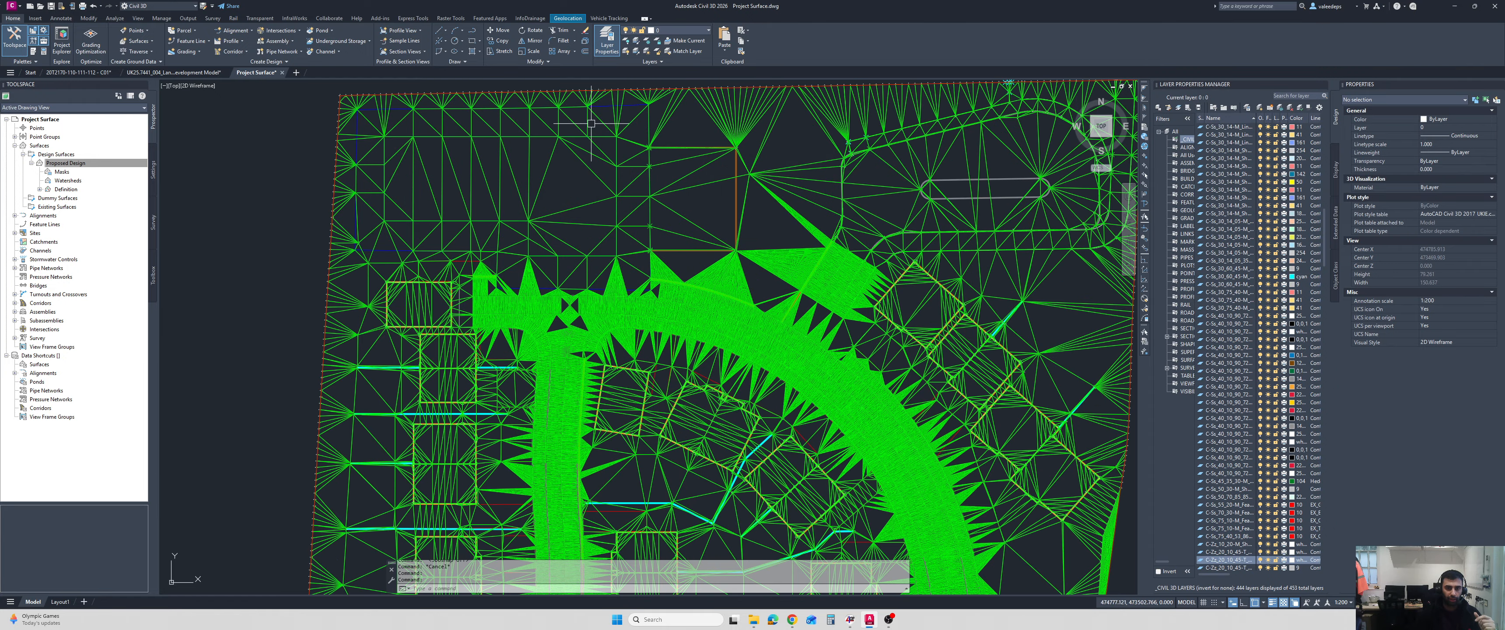
pyautogui.scroll(-2, 635, 176)
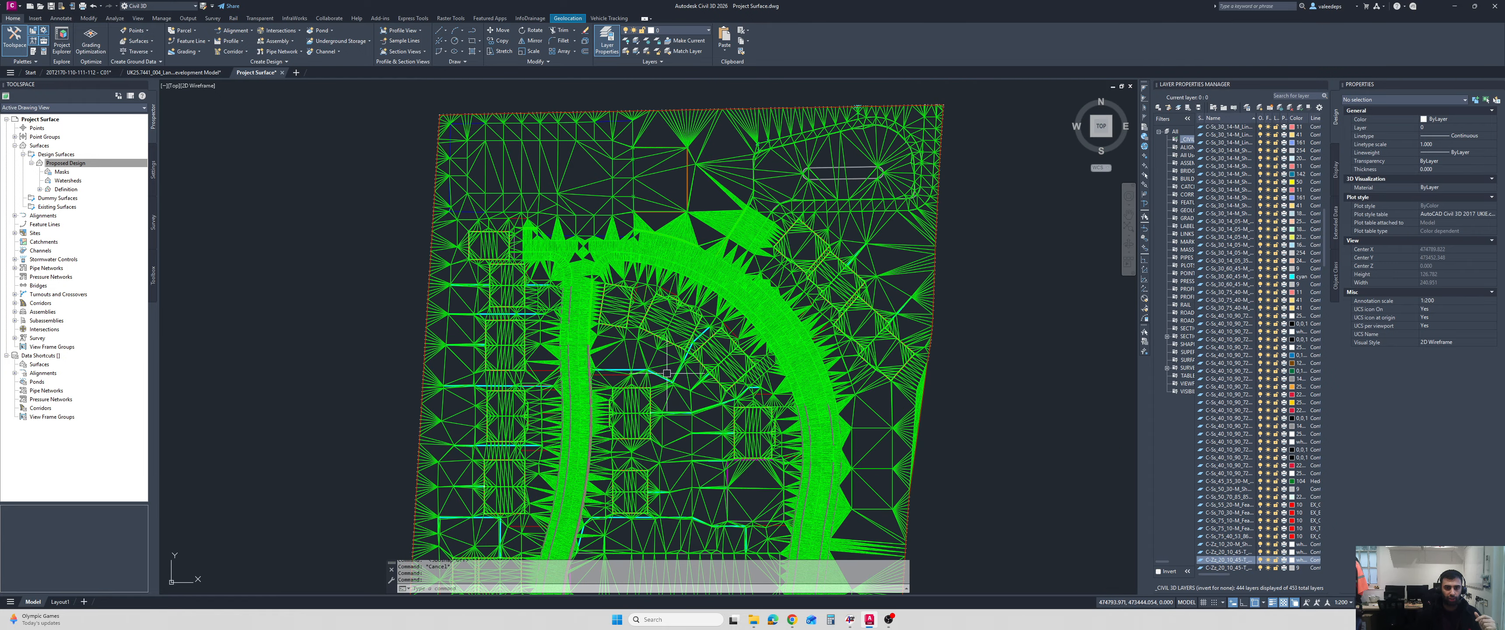
pyautogui.moveTo(667, 374); pyautogui.dragTo(667, 306, button='middle')
# Preview the surface in the Conceptual visual style, and return the view to 2D Wireframe.
pyautogui.click(201, 86)
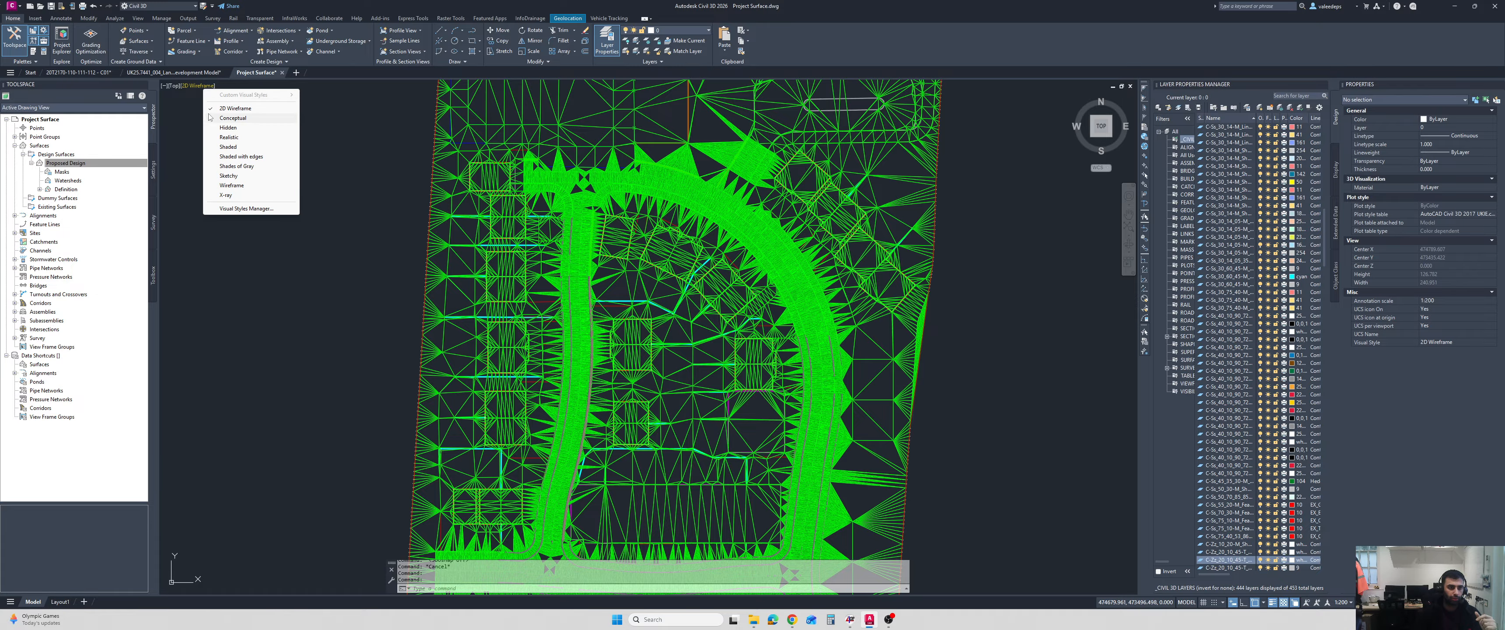
pyautogui.click(215, 119)
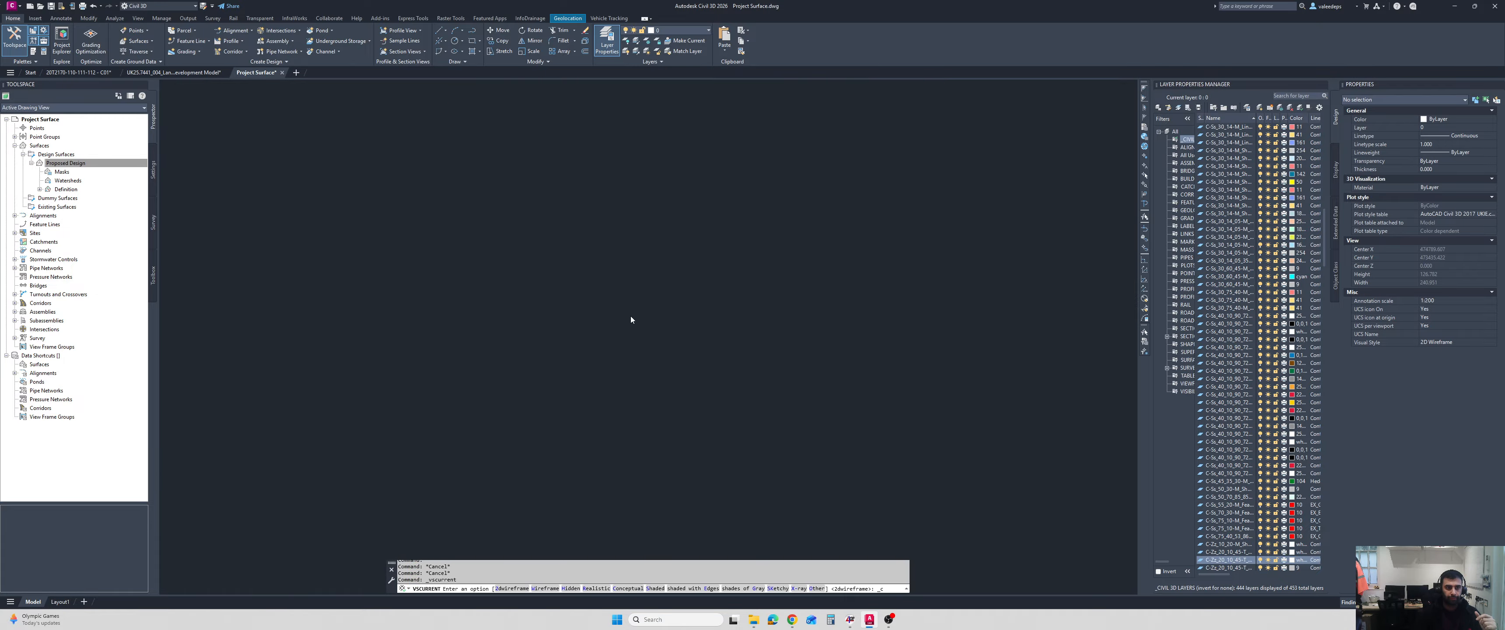
pyautogui.scroll(-2, 631, 317)
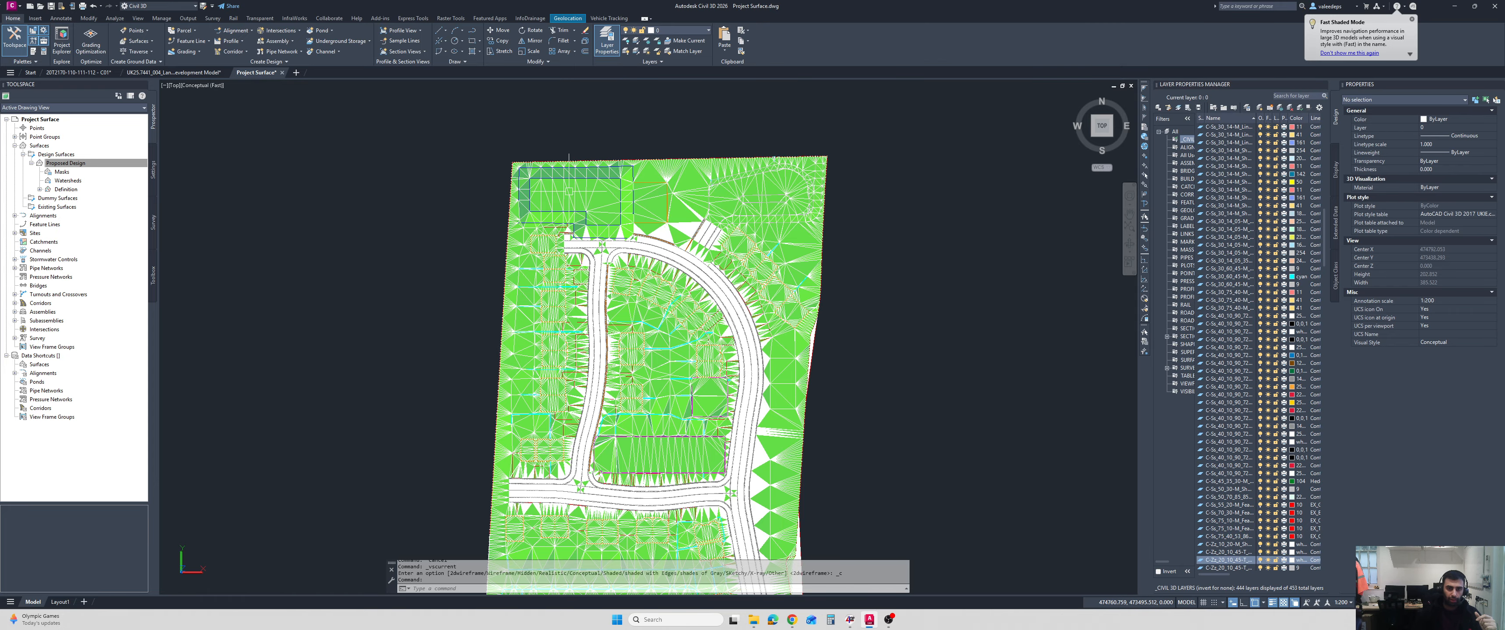
pyautogui.moveTo(608, 277); pyautogui.dragTo(607, 236, button='middle')
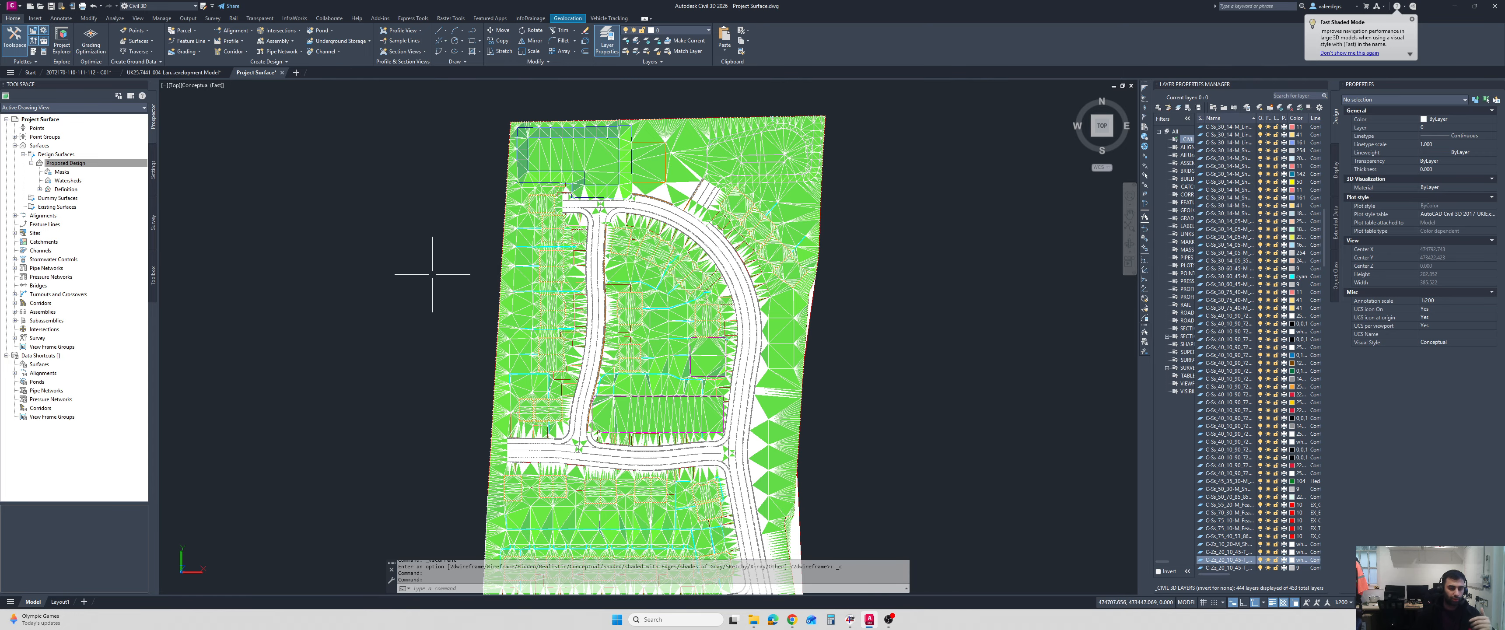
pyautogui.click(216, 85)
pyautogui.click(251, 108)
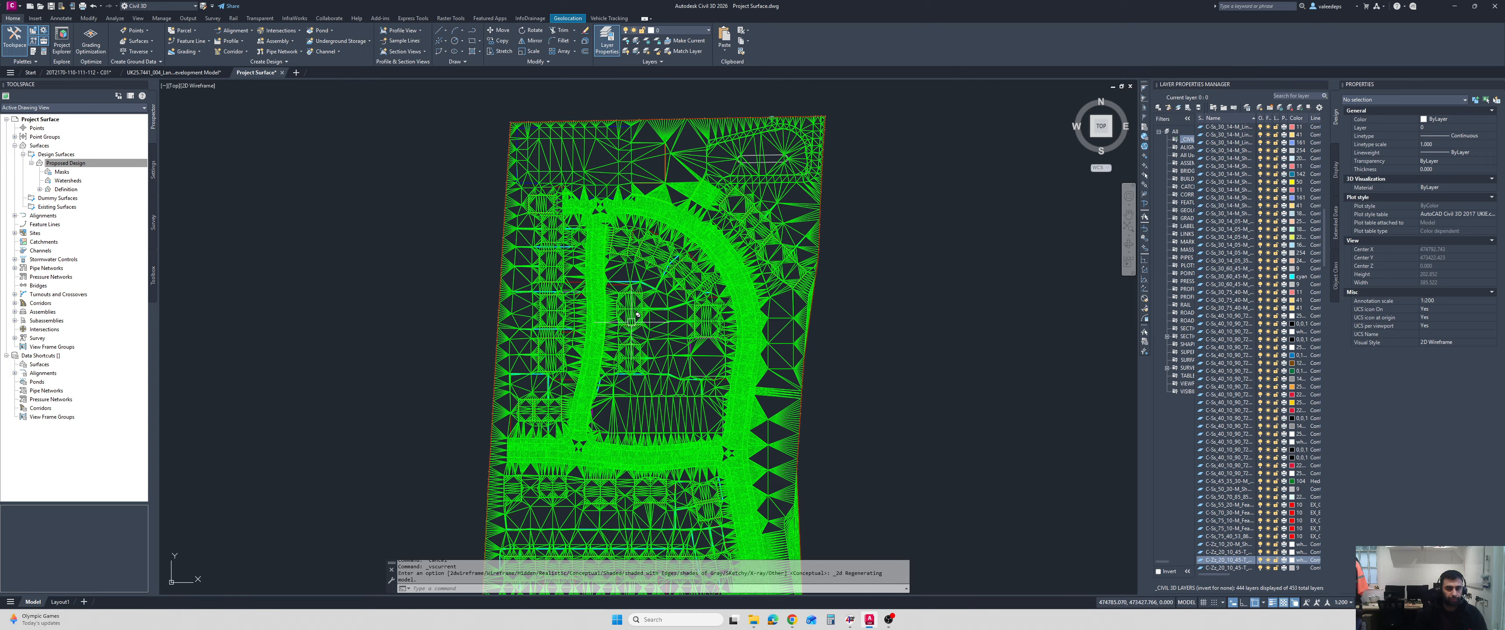
pyautogui.moveTo(607, 281); pyautogui.dragTo(602, 266, button='middle')
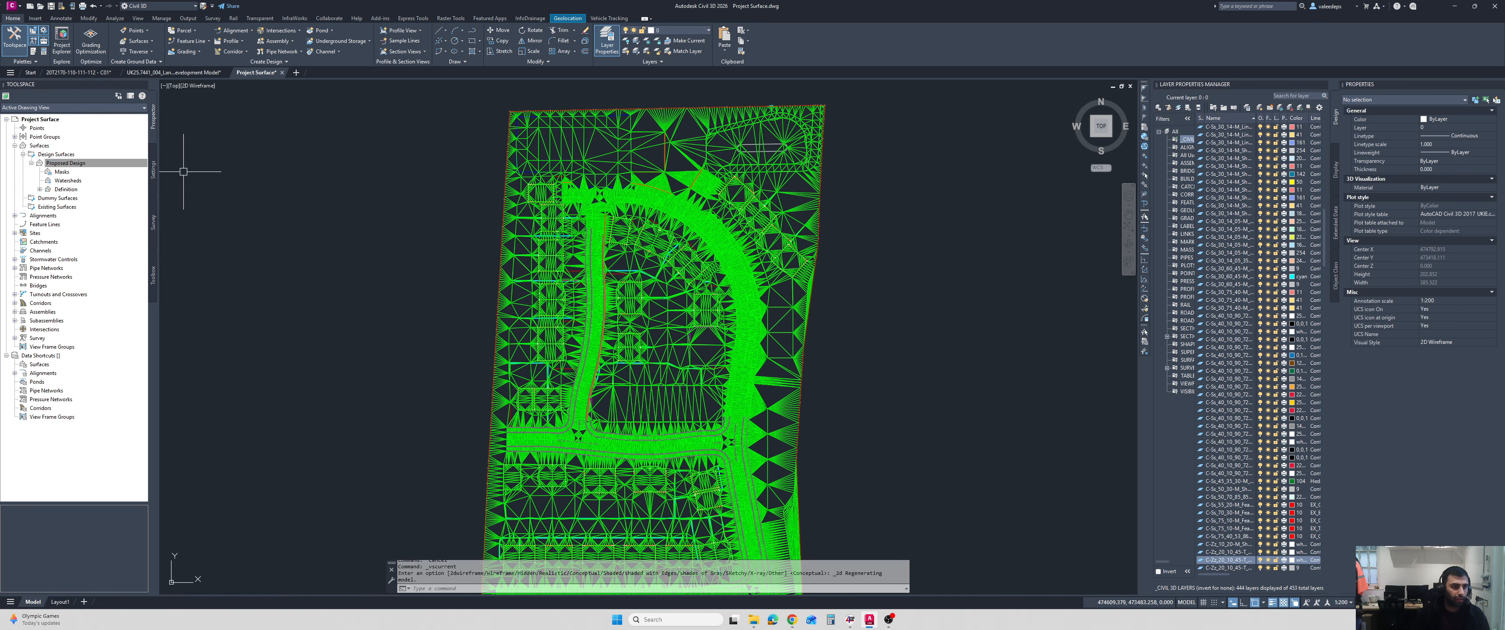
# Hide the Proposed Design surface by setting its style to _No Display.
pyautogui.scroll(3, 531, 259)
pyautogui.click(597, 270)
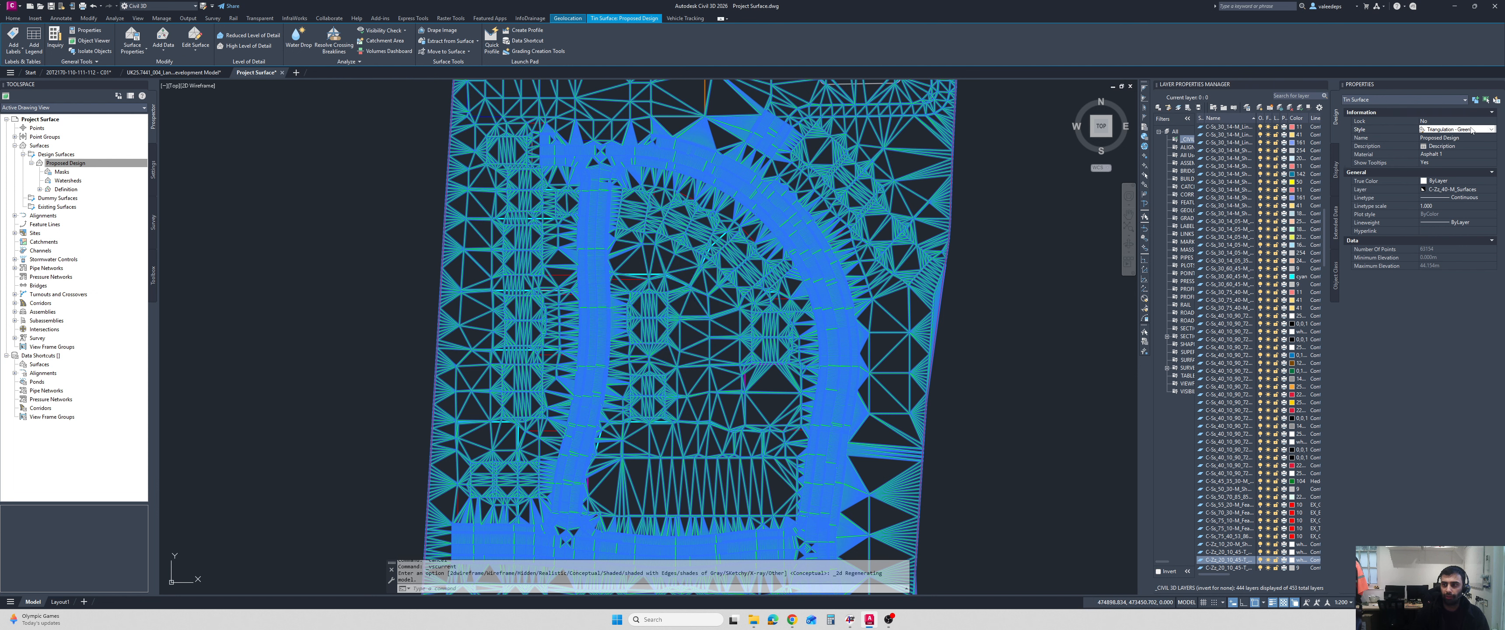
pyautogui.click(1455, 129)
pyautogui.click(1459, 139)
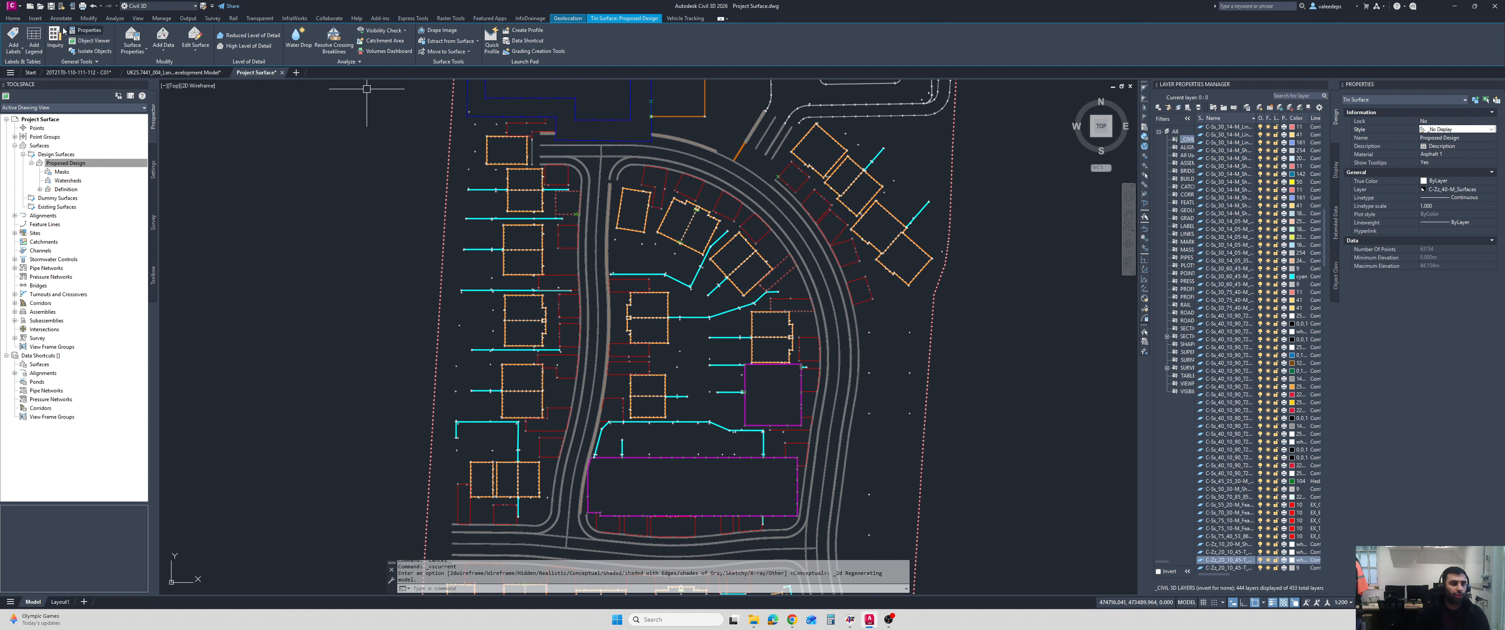
# Open a new network parts list, inspect its structures and pipes, and close it.
pyautogui.click(11, 21)
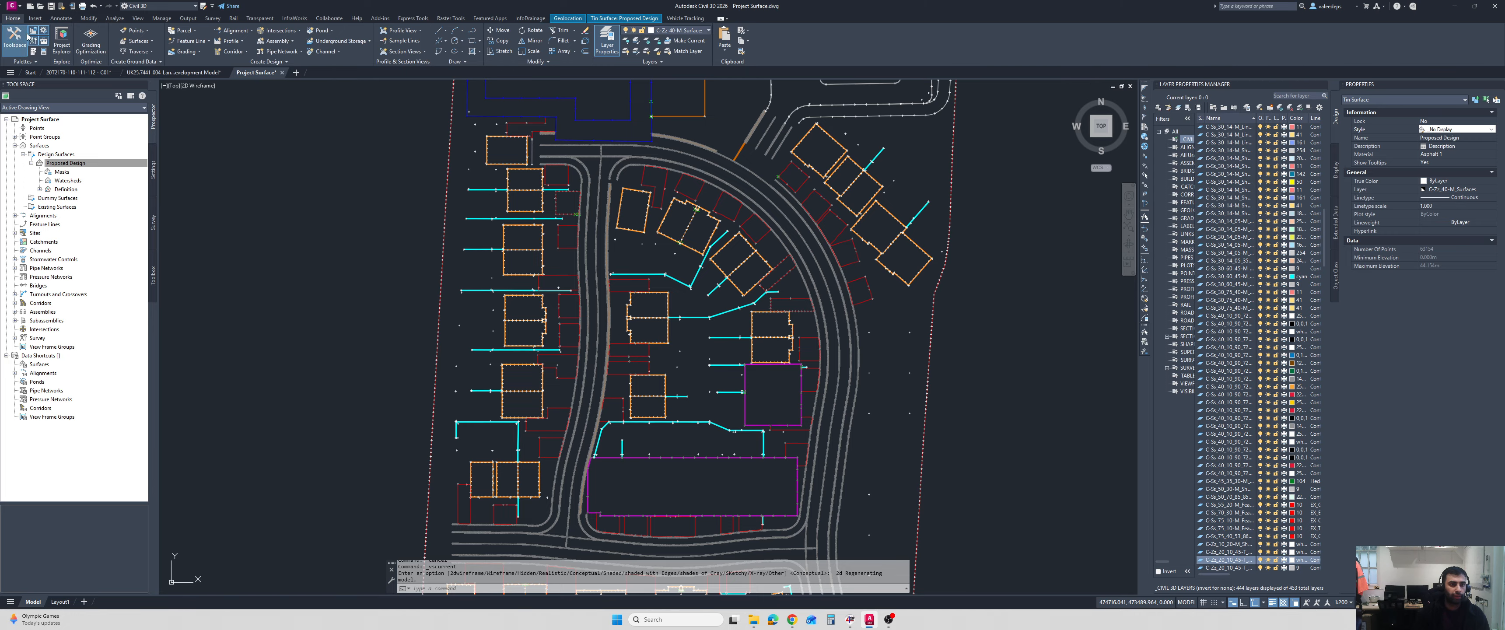
pyautogui.click(277, 63)
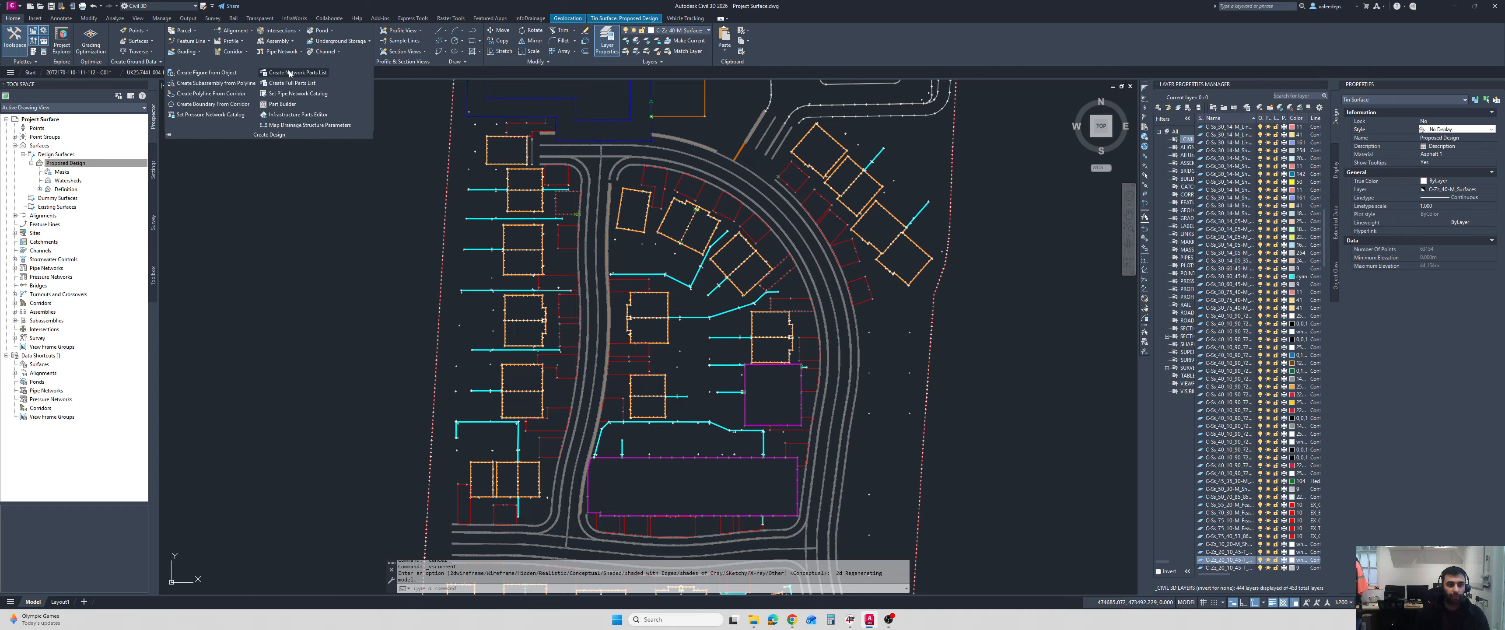
pyautogui.click(289, 73)
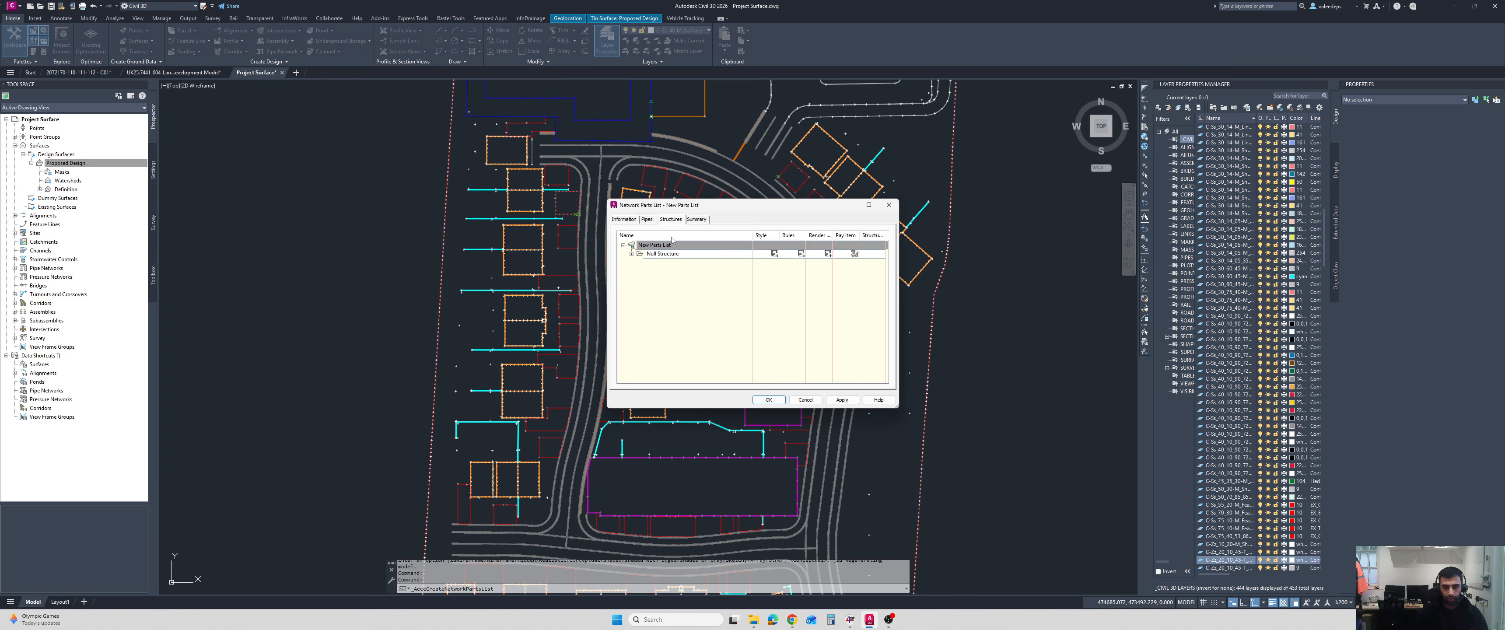
pyautogui.click(647, 219)
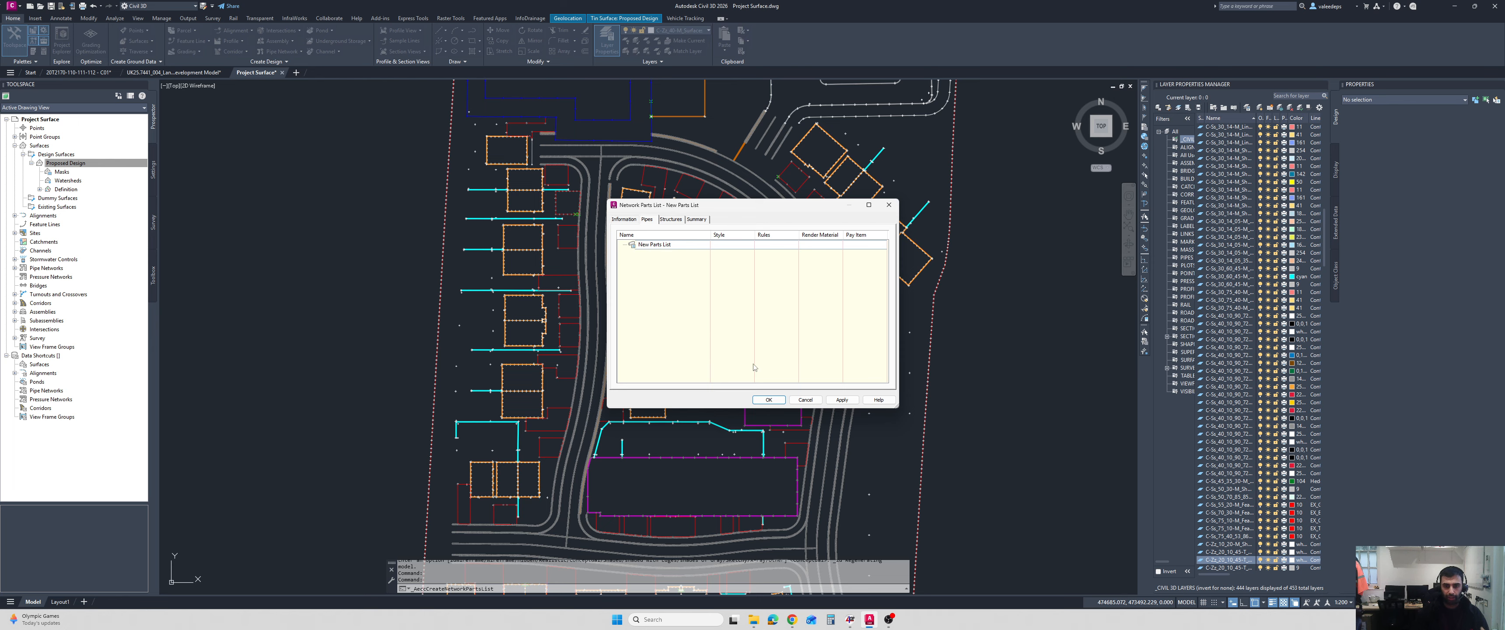
pyautogui.click(768, 399)
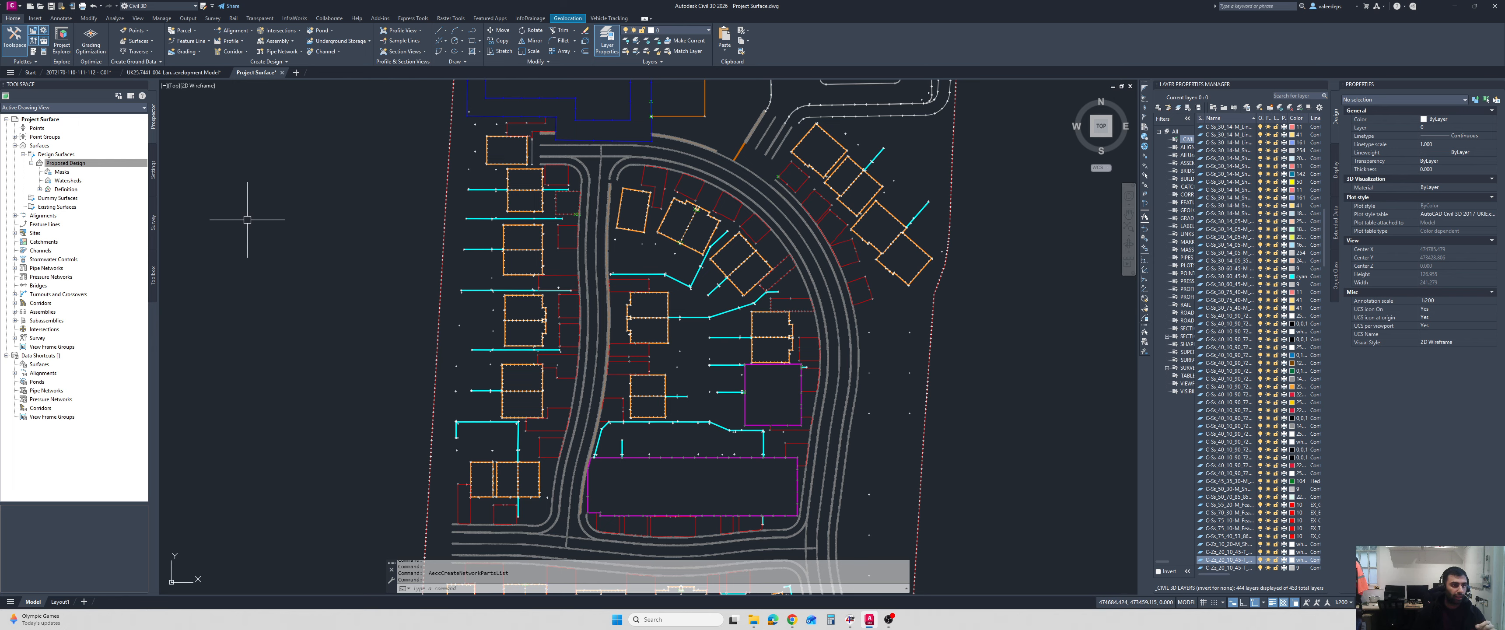
# Review the existing pipe network parts lists in the drawing settings.
pyautogui.click(154, 168)
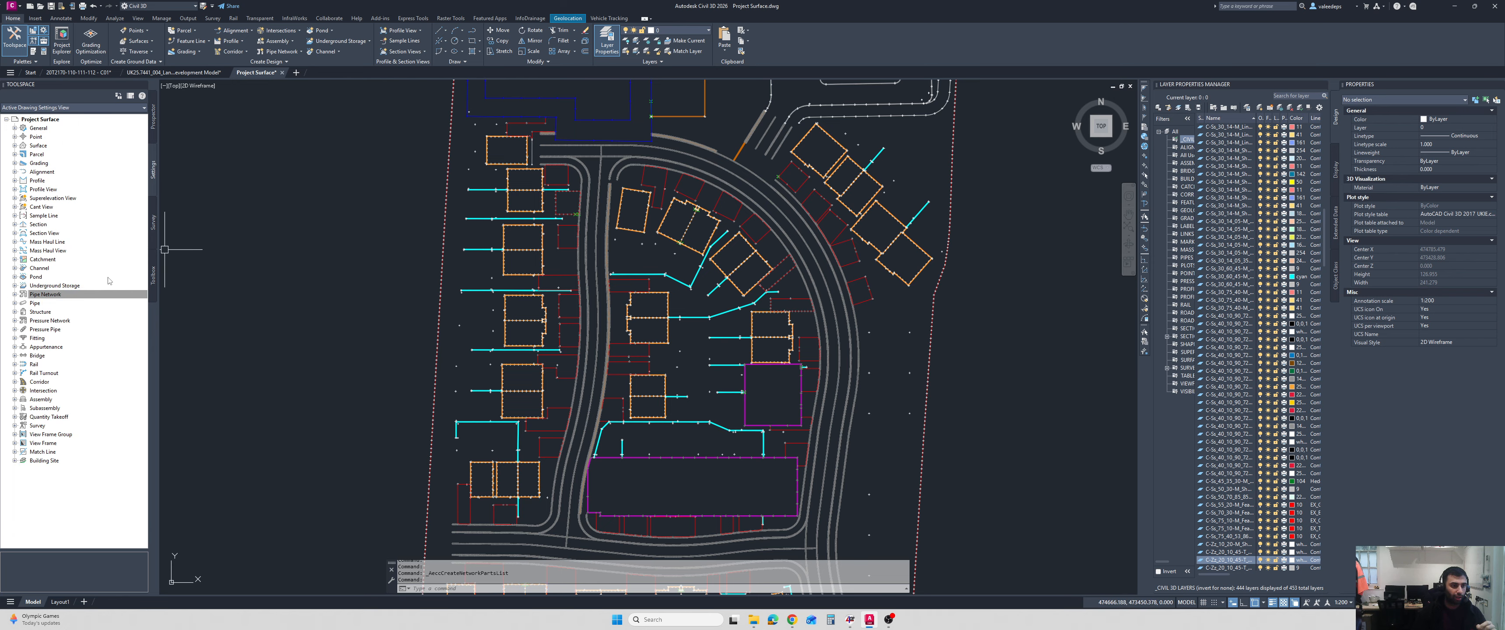
pyautogui.click(14, 294)
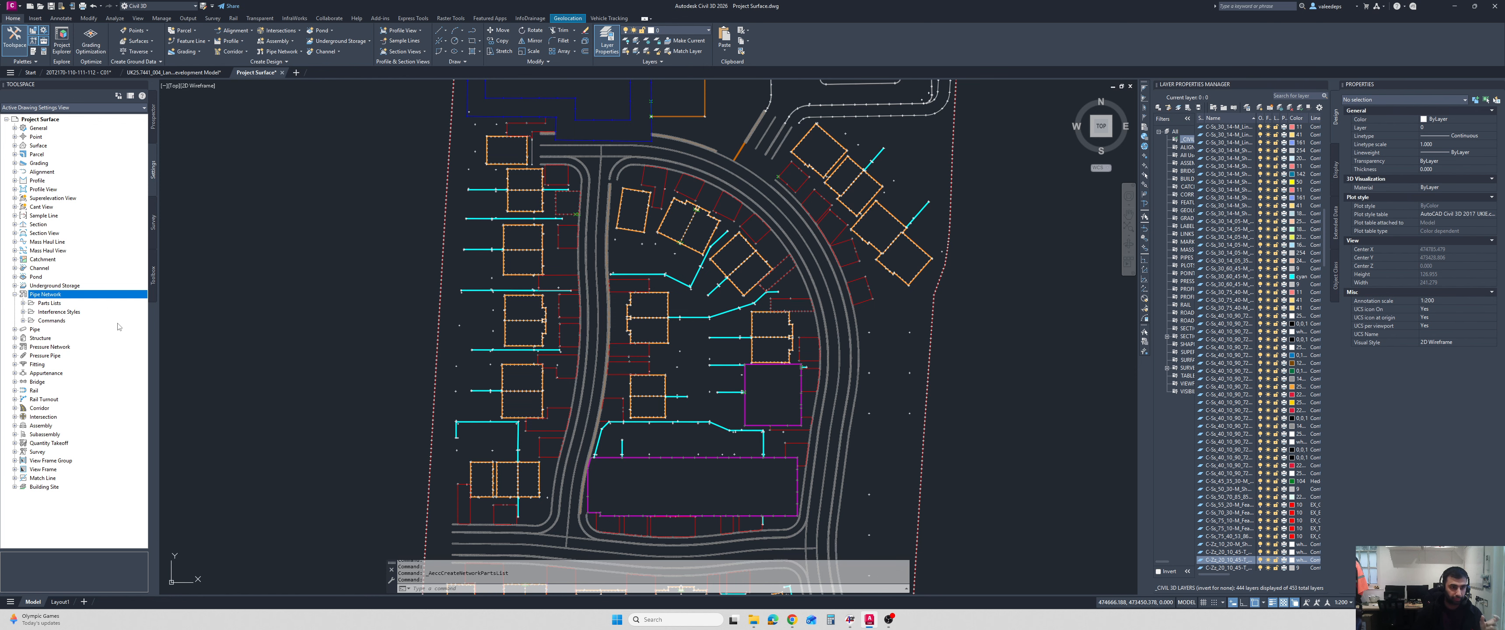
pyautogui.scroll(-3, 323, 262)
pyautogui.scroll(1, 322, 263)
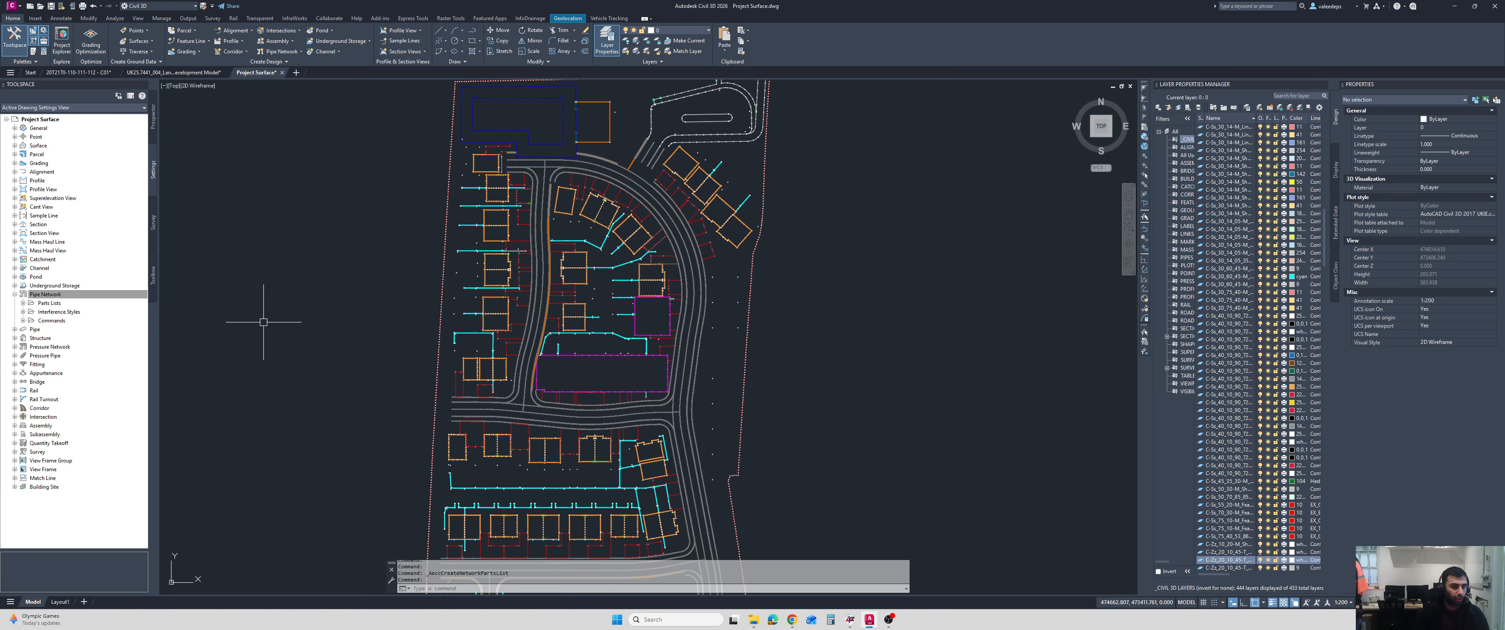
pyautogui.click(23, 302)
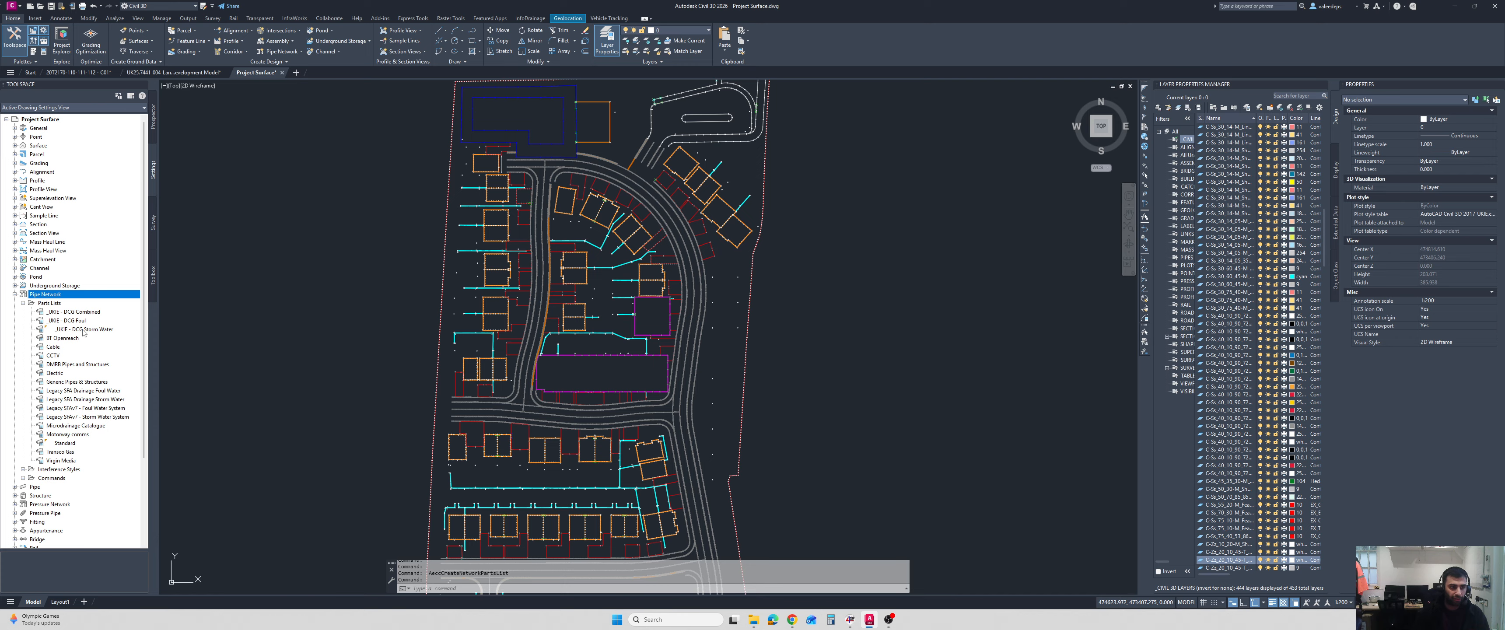
pyautogui.click(14, 294)
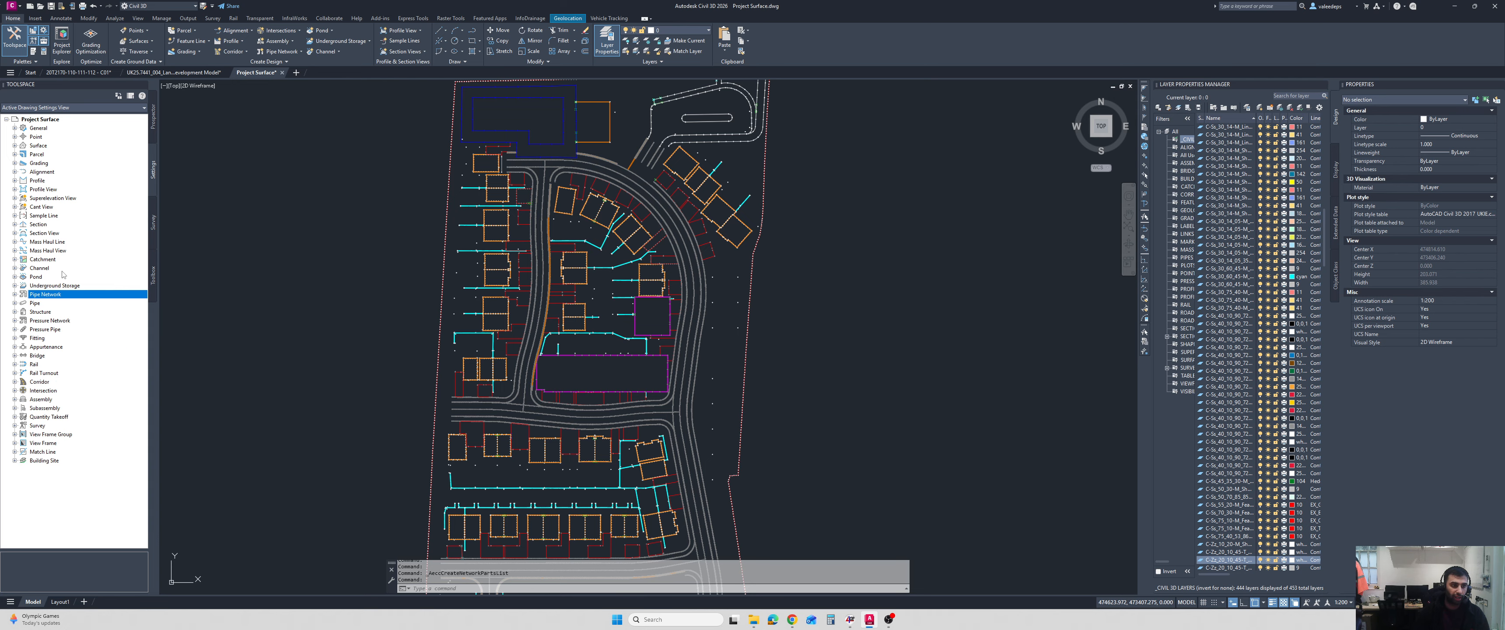
# Open a new network parts list, browse the structure part families in the part catalog, and cancel without adding any.
pyautogui.click(328, 61)
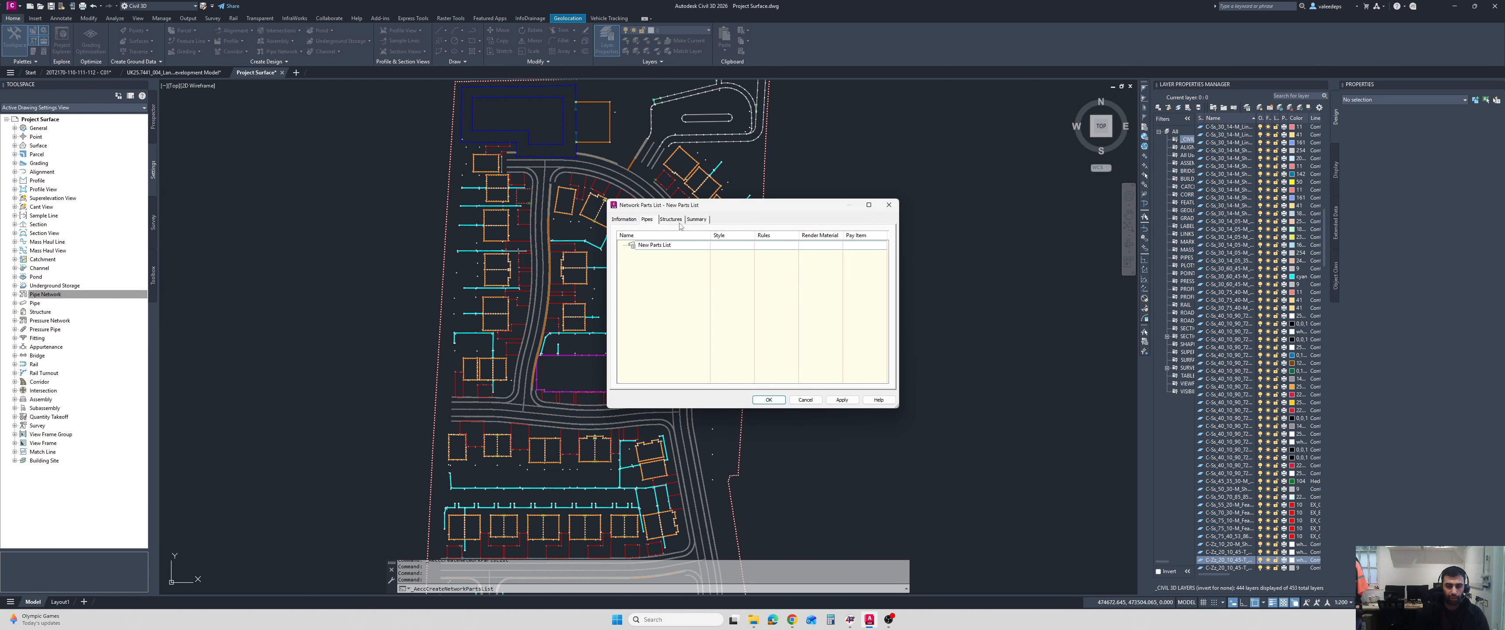
pyautogui.click(679, 224)
pyautogui.rightClick(664, 244)
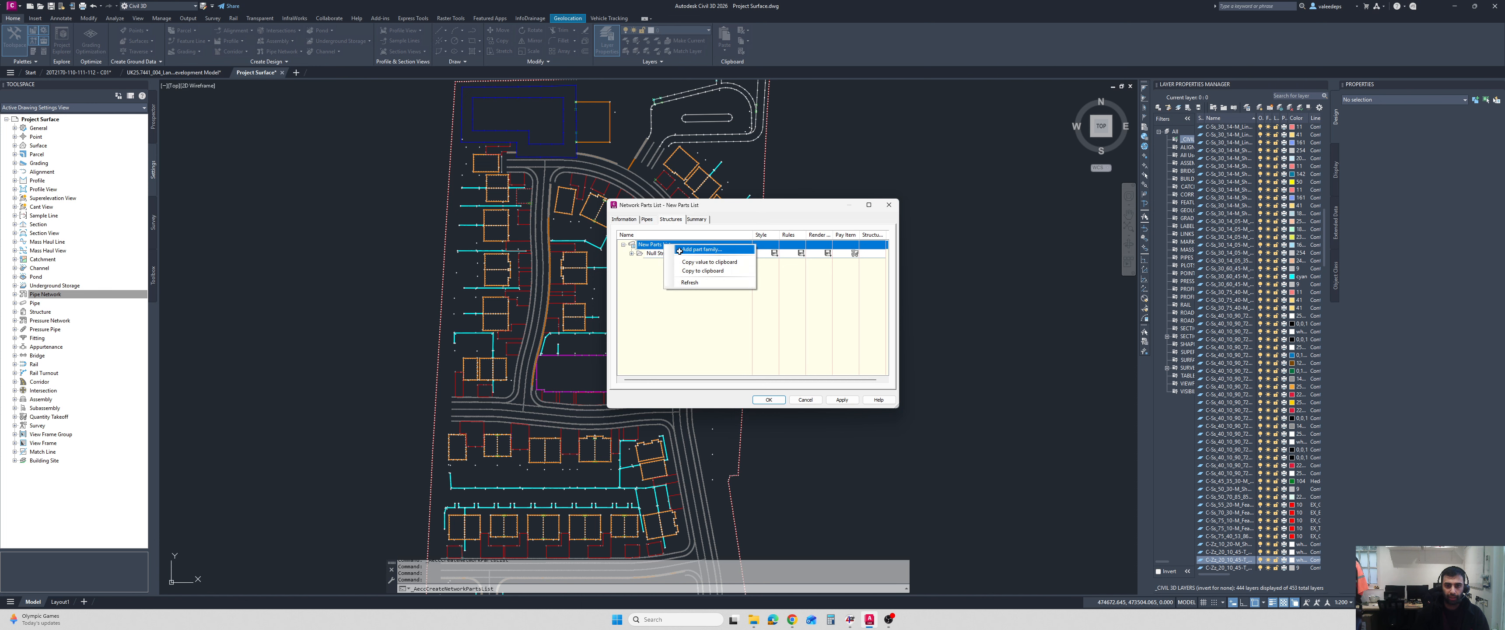
pyautogui.click(692, 253)
pyautogui.scroll(-15, 695, 239)
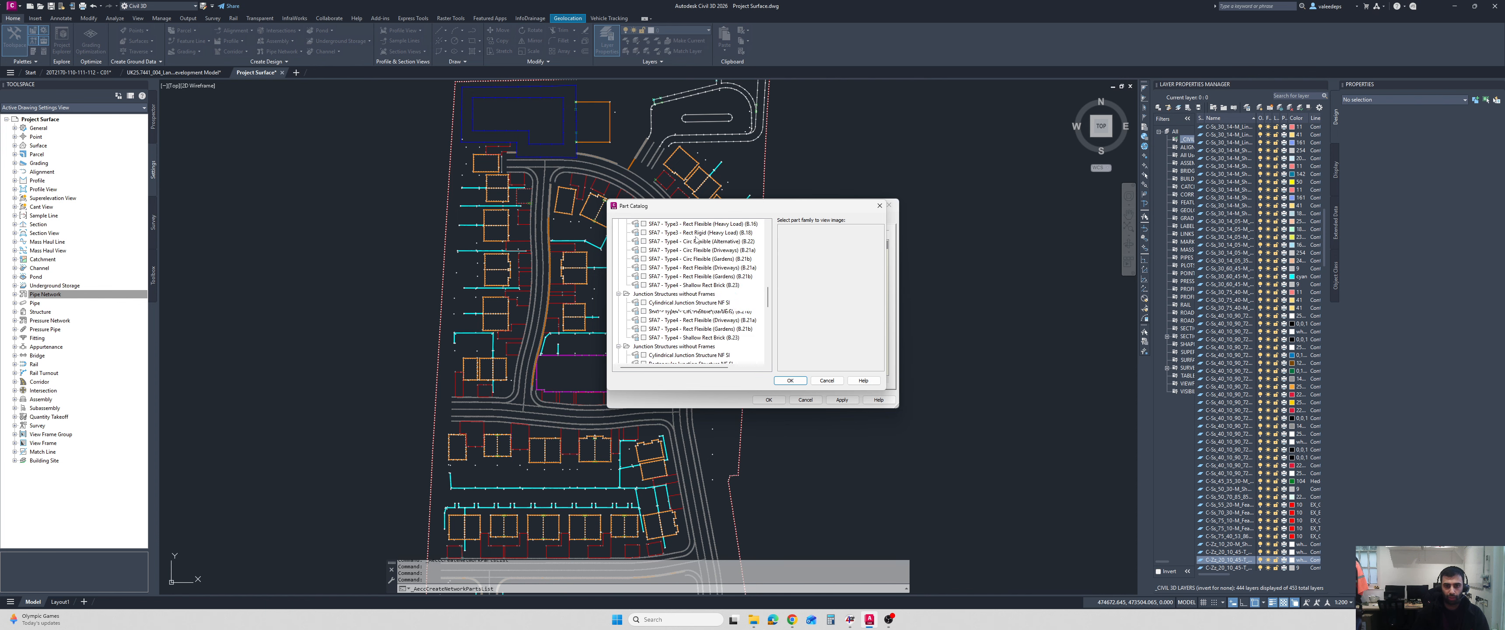
pyautogui.click(827, 380)
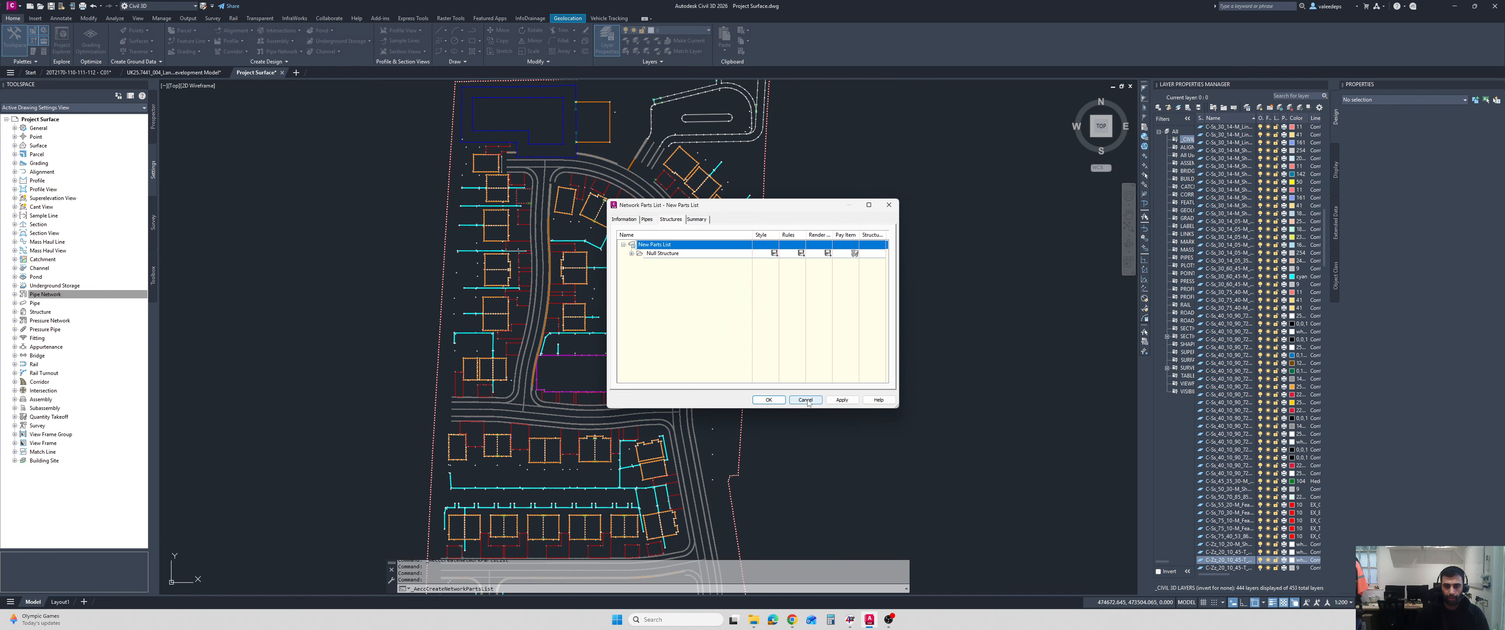
pyautogui.click(804, 400)
# Start a new pipe network with the Pipe Network Creation Tools and name it Storm Sewer.
pyautogui.click(153, 117)
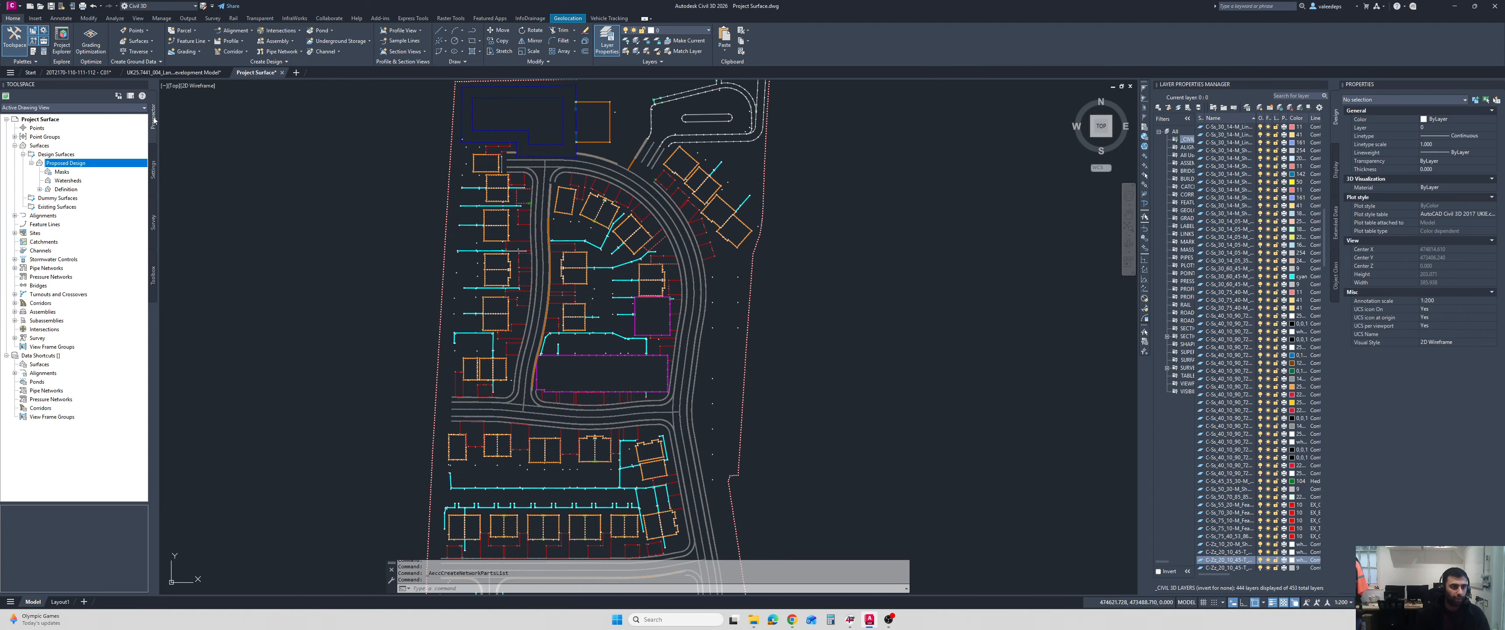
pyautogui.scroll(-2, 575, 267)
pyautogui.scroll(4, 576, 267)
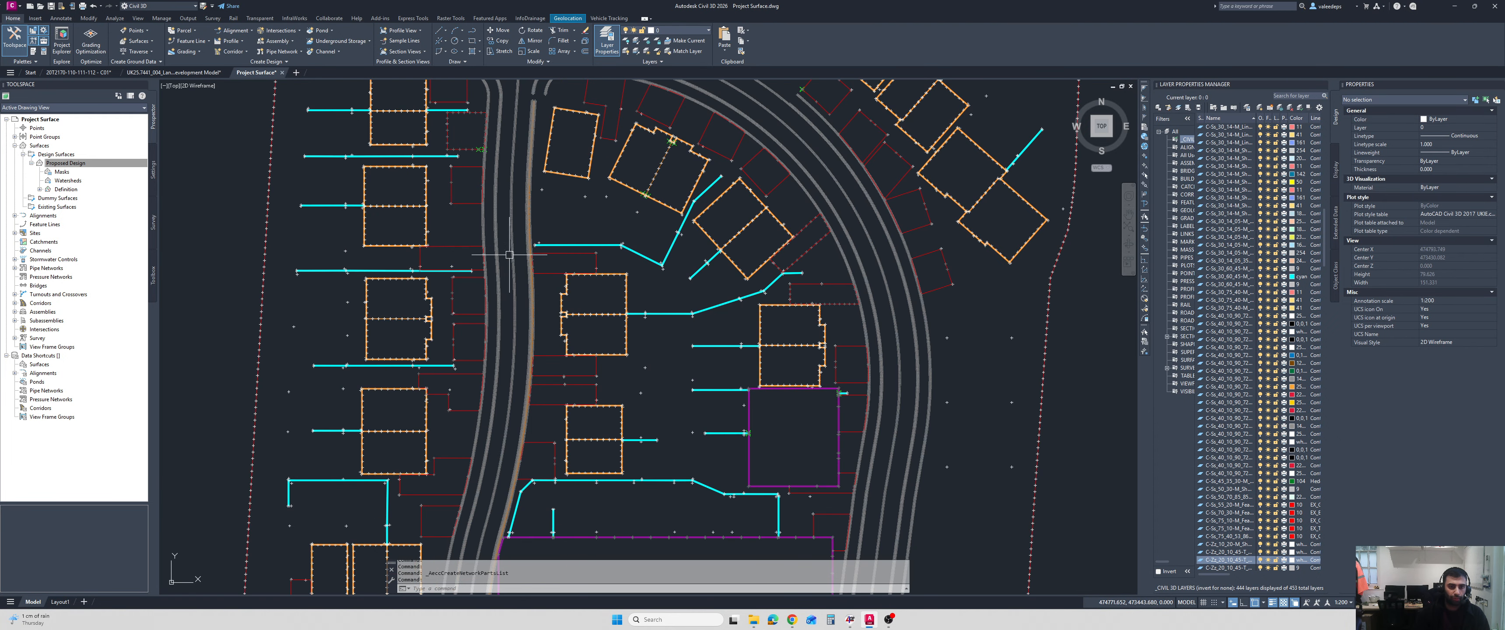
pyautogui.scroll(-2, 514, 246)
pyautogui.moveTo(516, 248); pyautogui.dragTo(517, 260, button='middle')
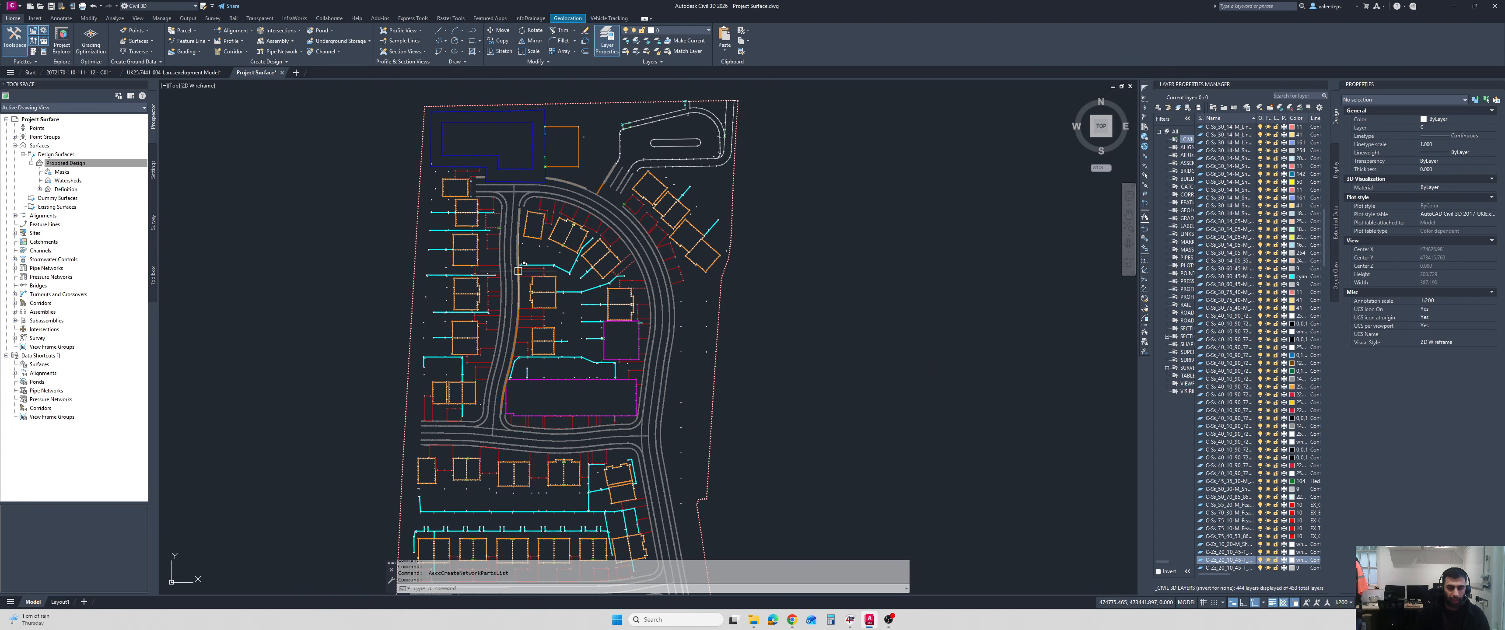
pyautogui.click(280, 52)
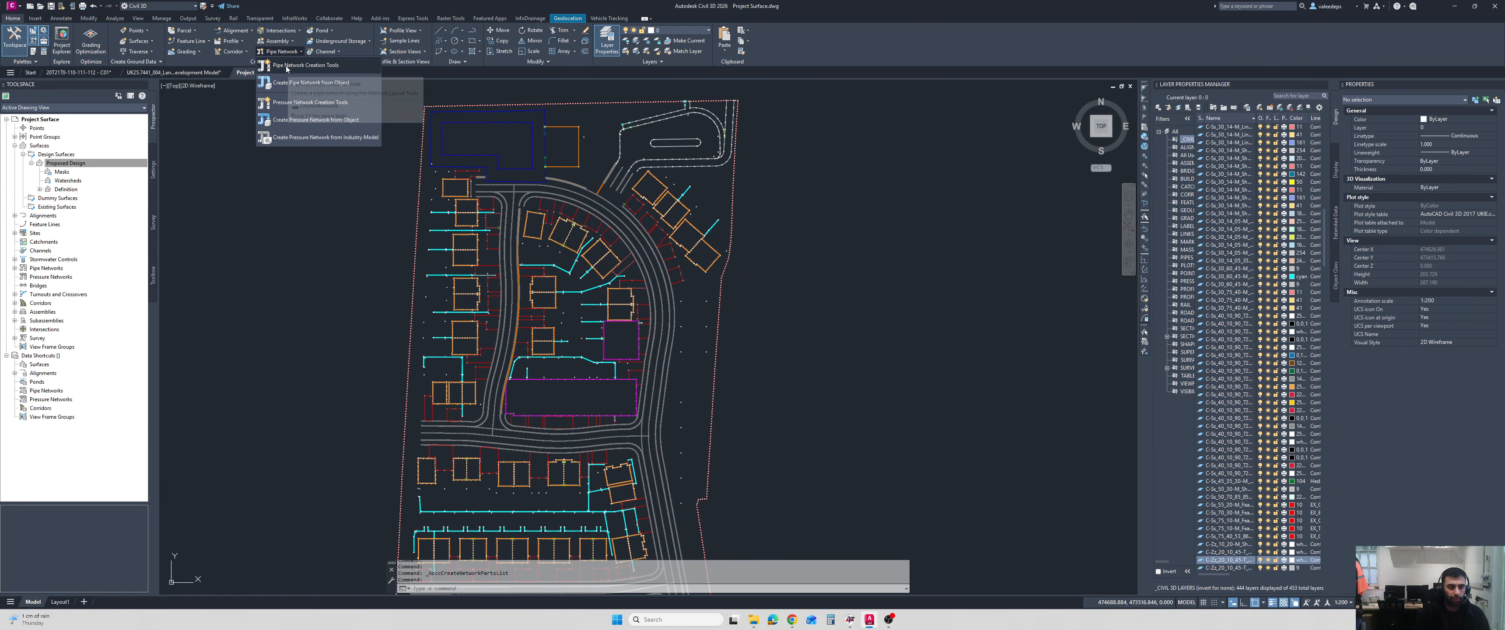
pyautogui.click(286, 67)
pyautogui.moveTo(754, 215); pyautogui.dragTo(893, 156)
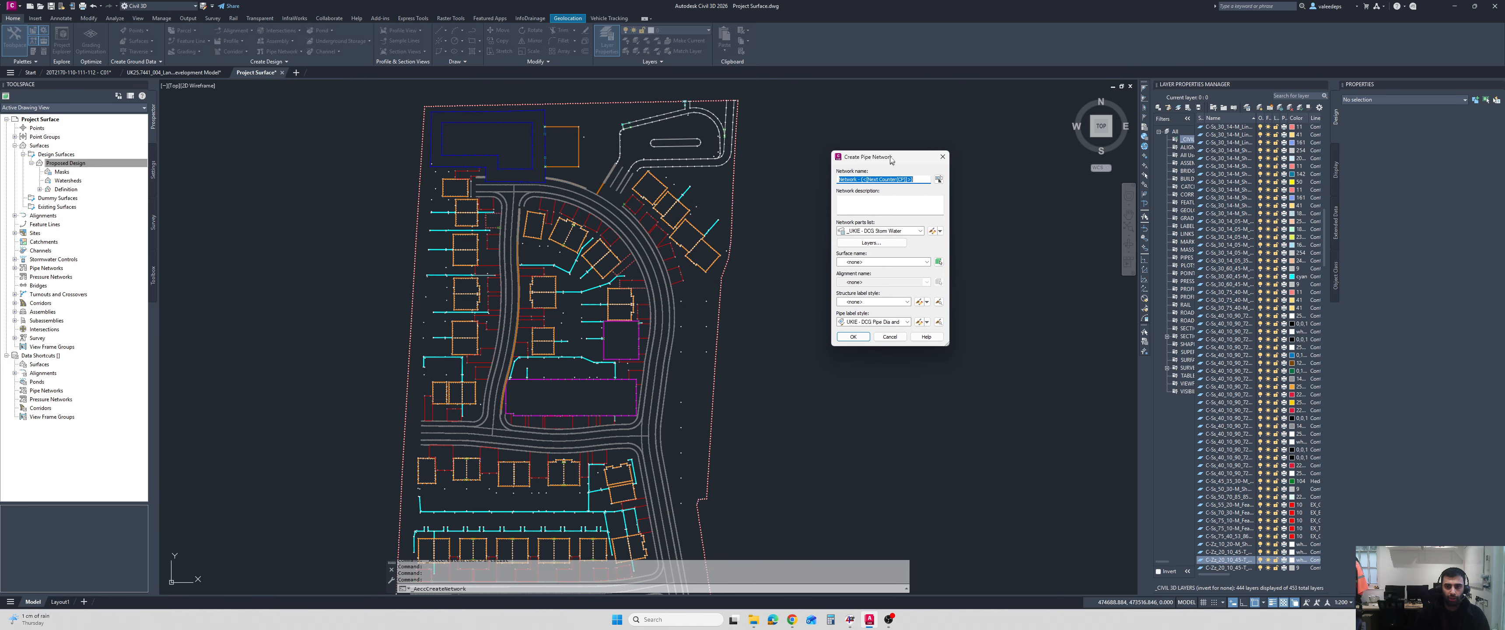
pyautogui.write('Stomr')
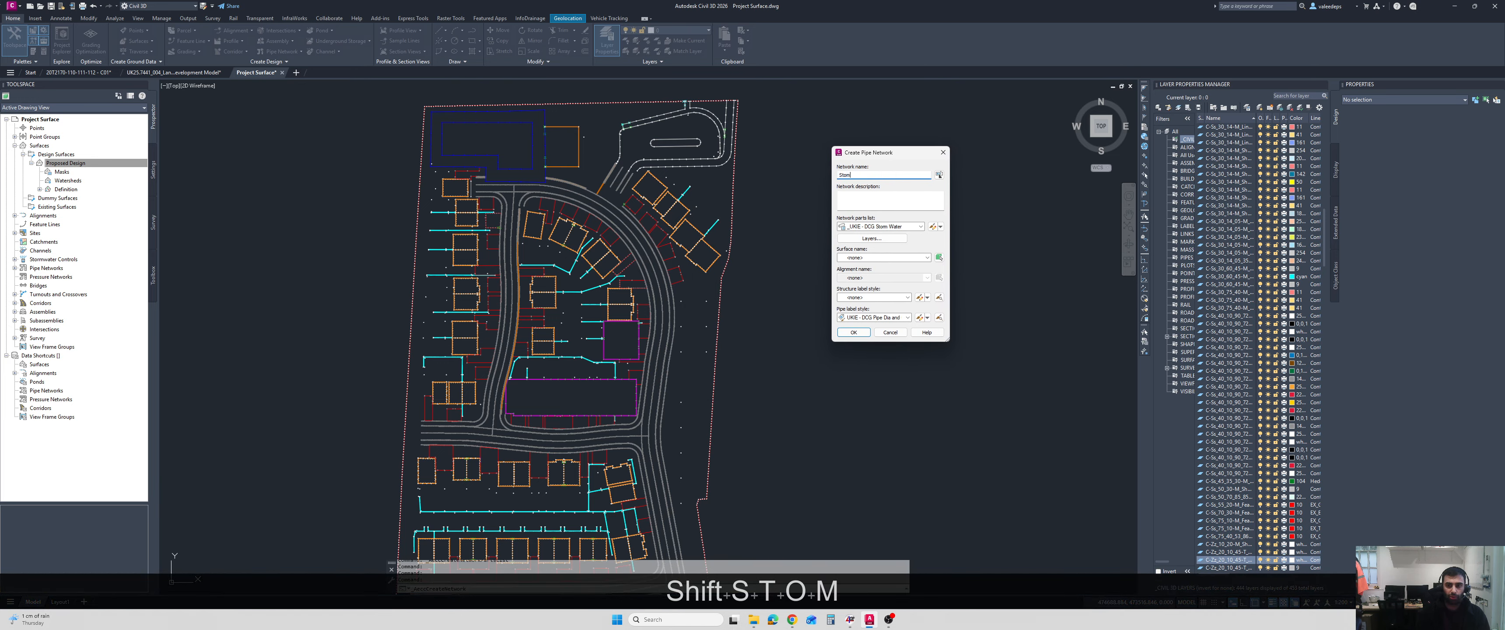
pyautogui.press('BackSpace')
pyautogui.press('BackSpace')
pyautogui.write('rm Sewer')
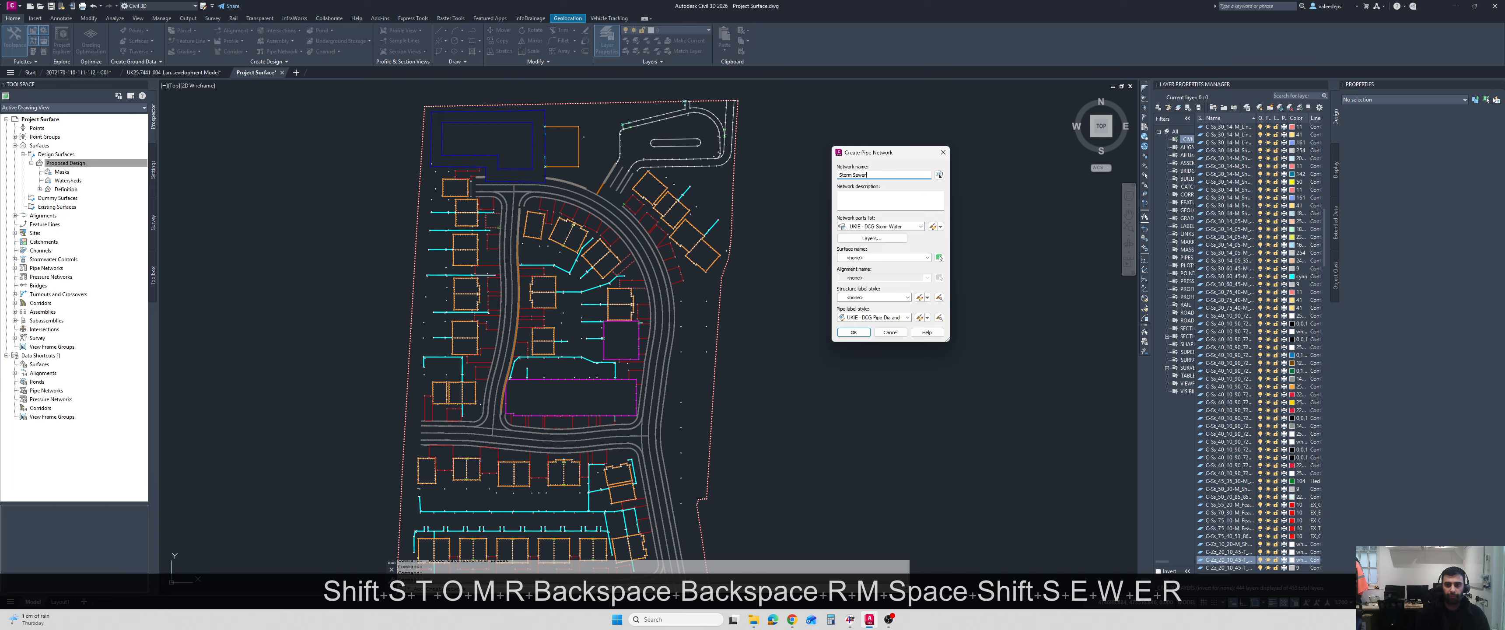
# Enter the network description Surface Water Networks, assign the Proposed Design surface, and create the network.
pyautogui.click(889, 205)
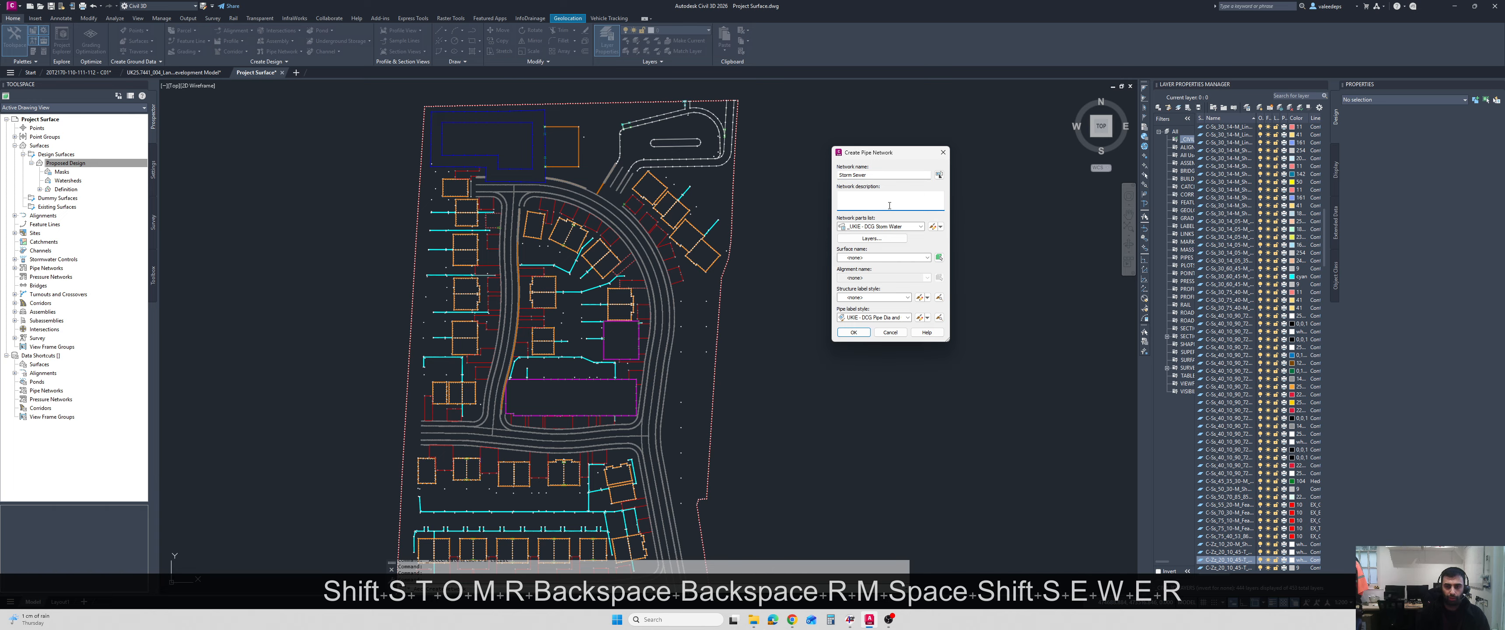
pyautogui.write('Surface Water')
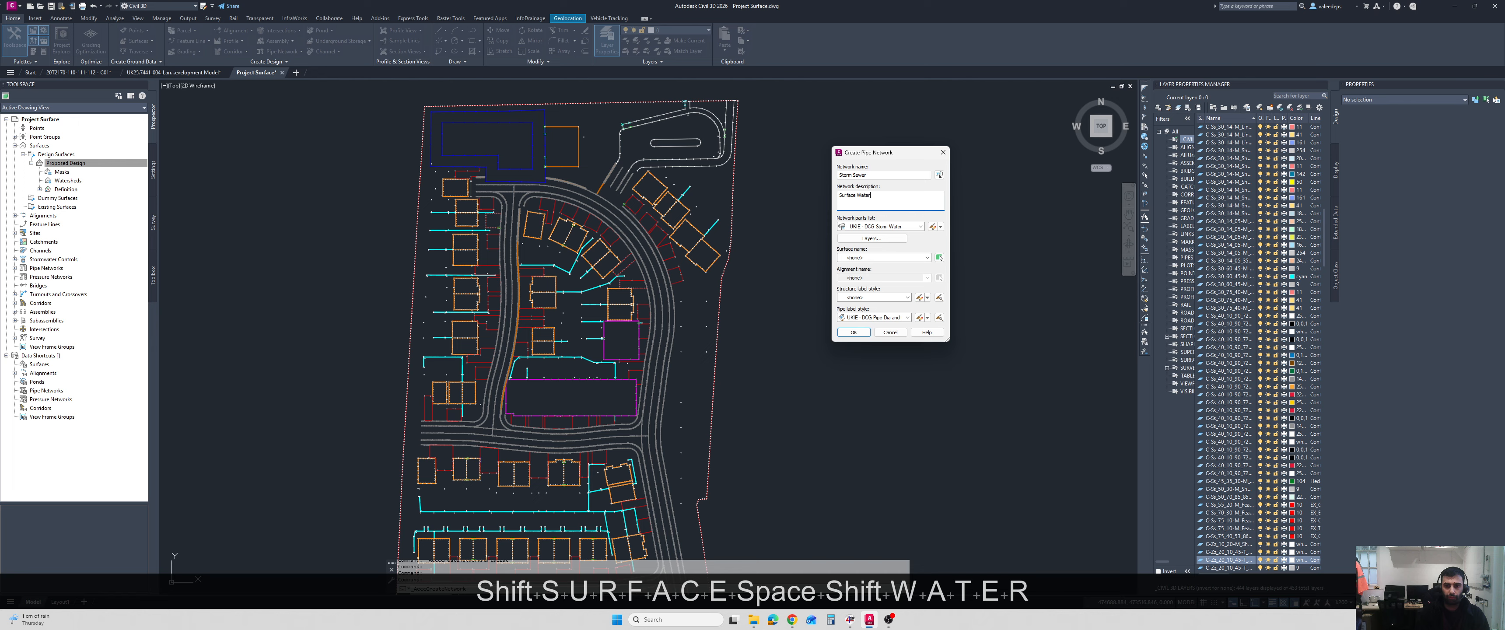
pyautogui.write(' Networks')
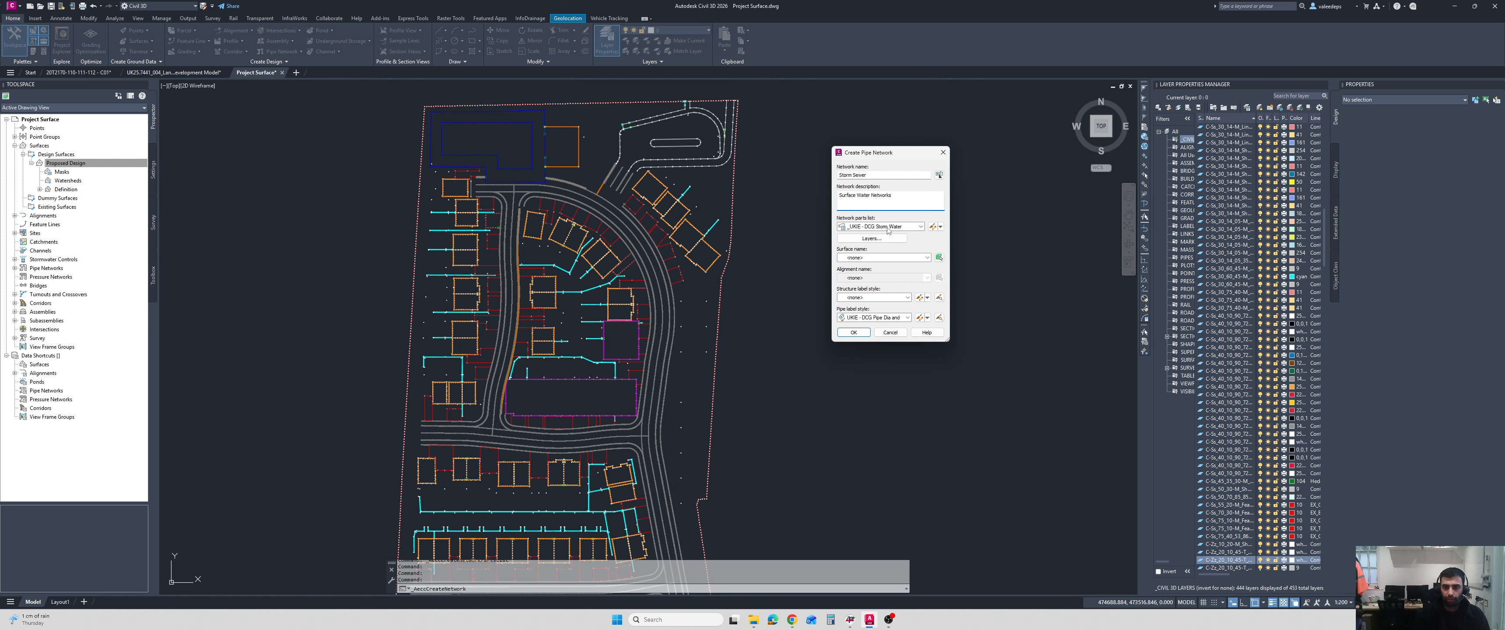
pyautogui.click(871, 258)
pyautogui.click(888, 264)
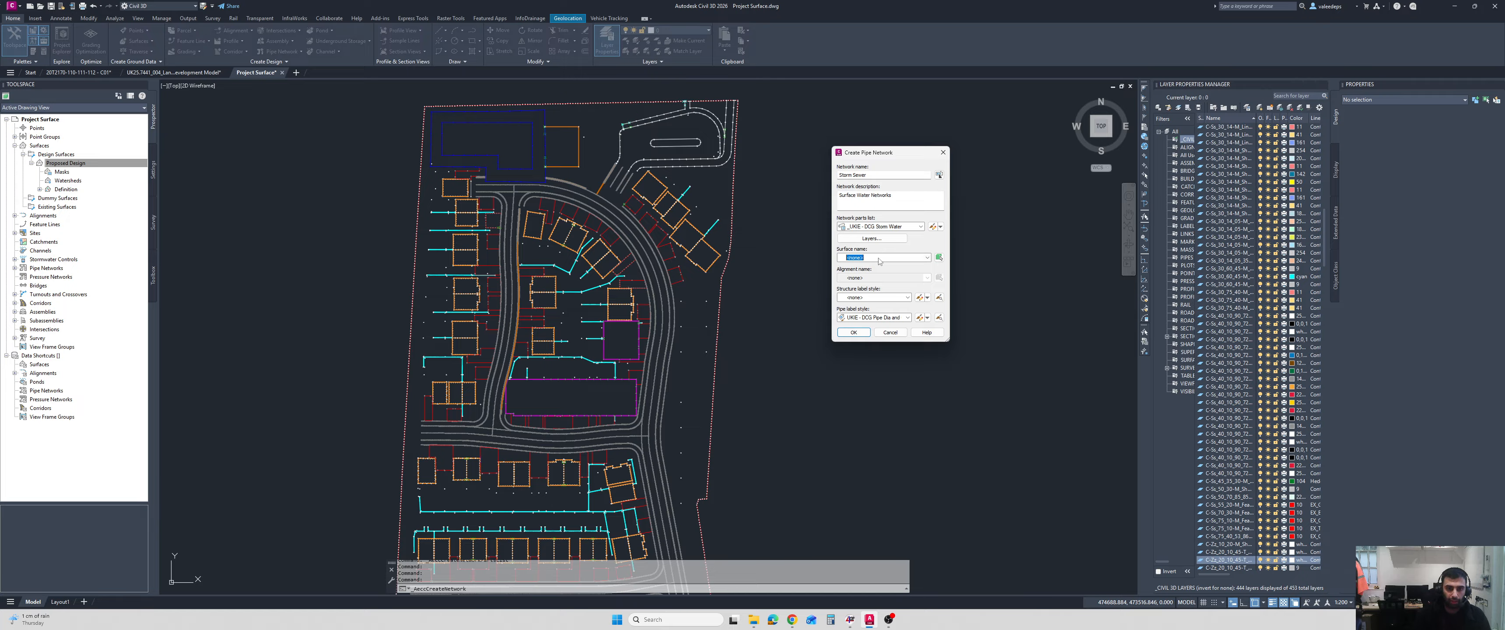
pyautogui.click(884, 260)
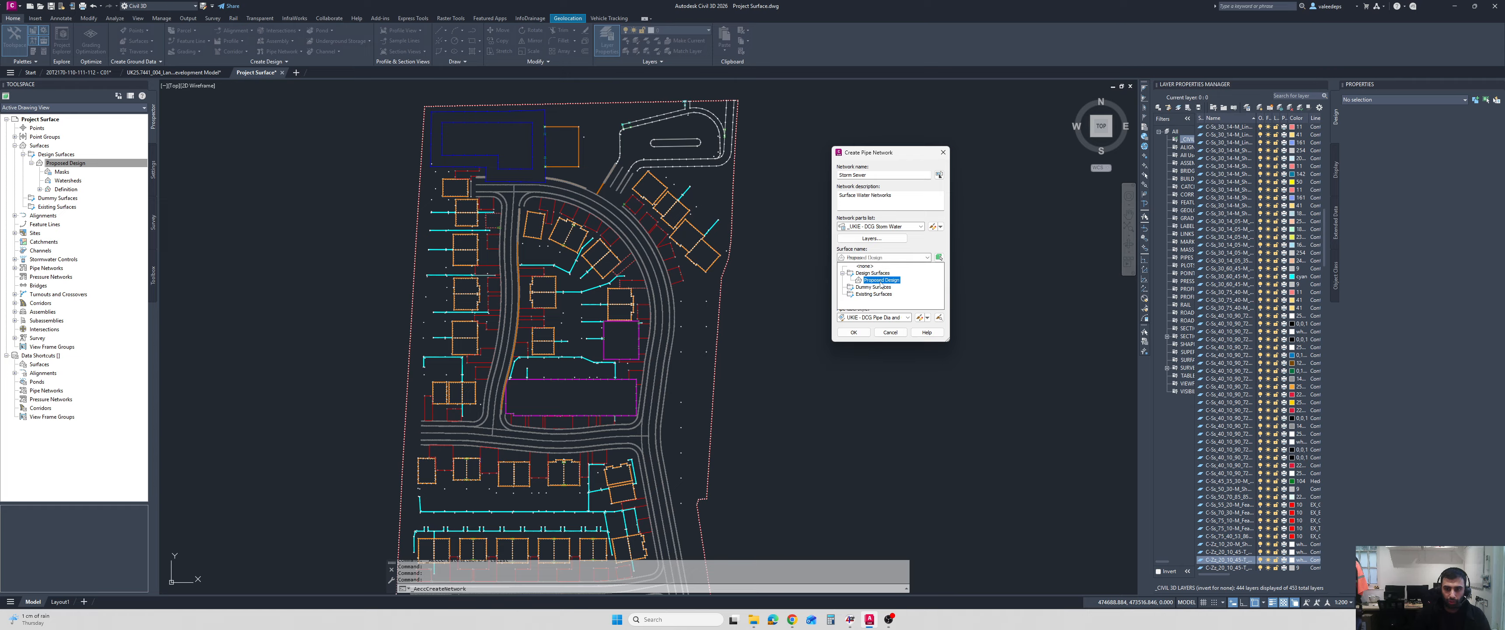
pyautogui.click(881, 281)
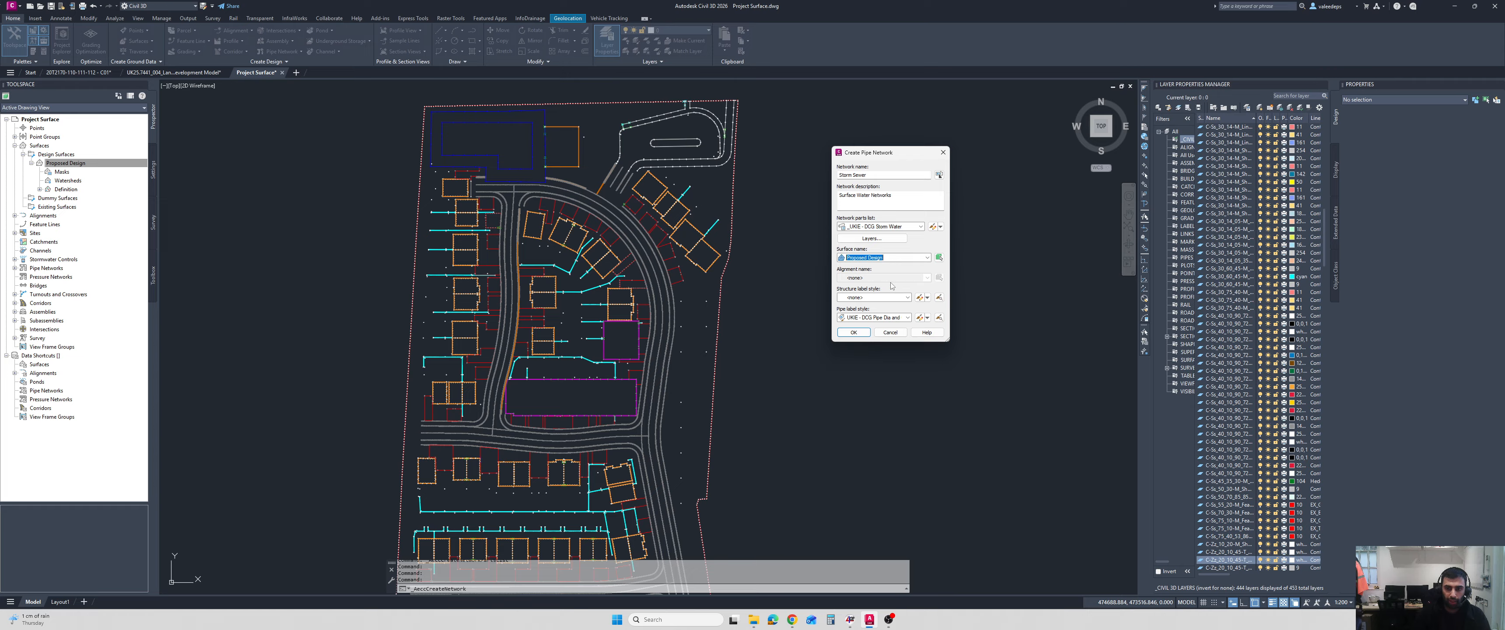
pyautogui.click(853, 332)
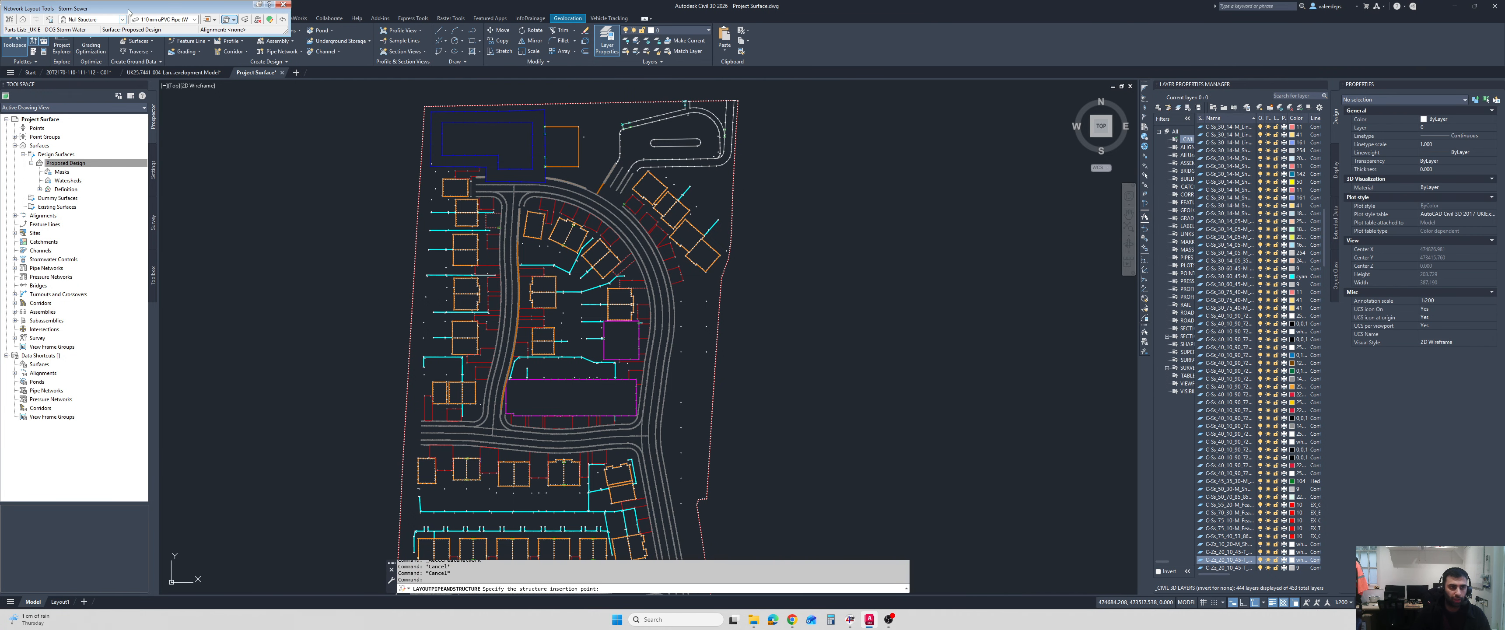
# Review the structures and pipe sizes offered by the Network Layout Tools, and close them without placing anything.
pyautogui.moveTo(129, 10)
pyautogui.mouseDown()
pyautogui.moveTo(743, 183)
pyautogui.moveTo(915, 180)
pyautogui.moveTo(914, 140)
pyautogui.moveTo(895, 171)
pyautogui.mouseUp()
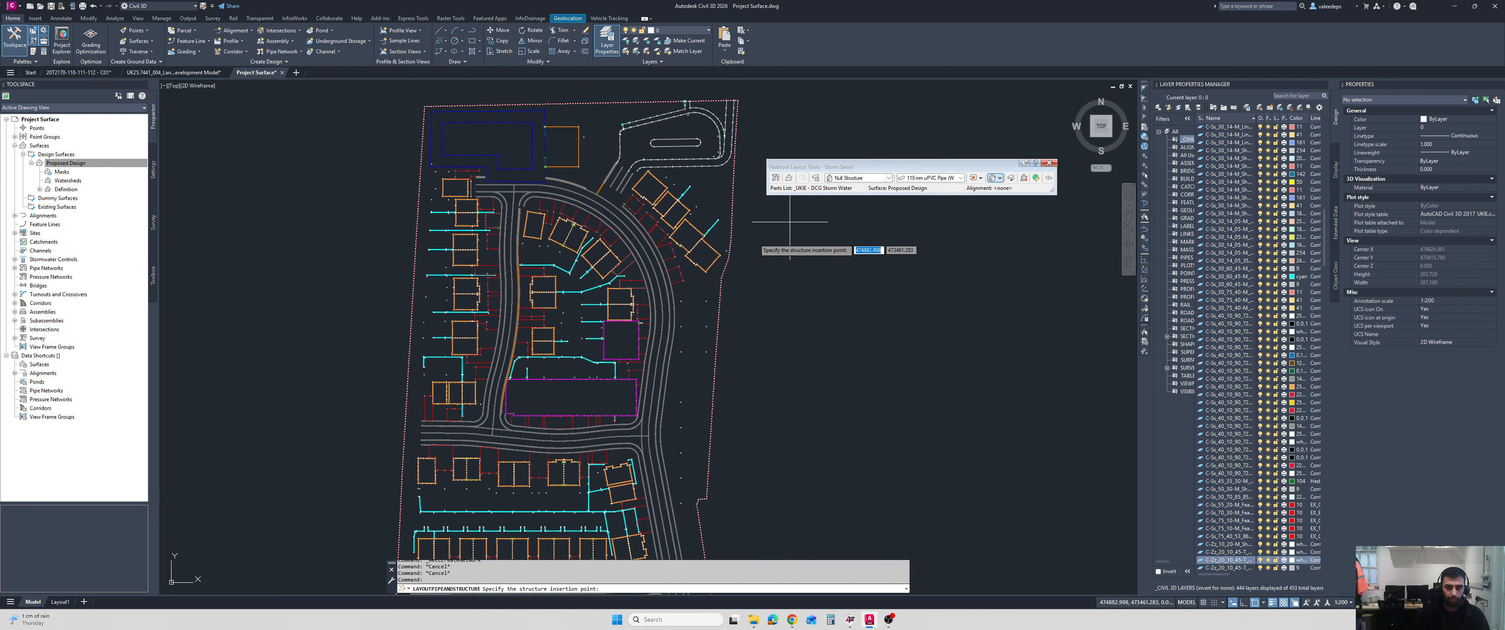
pyautogui.scroll(3, 474, 282)
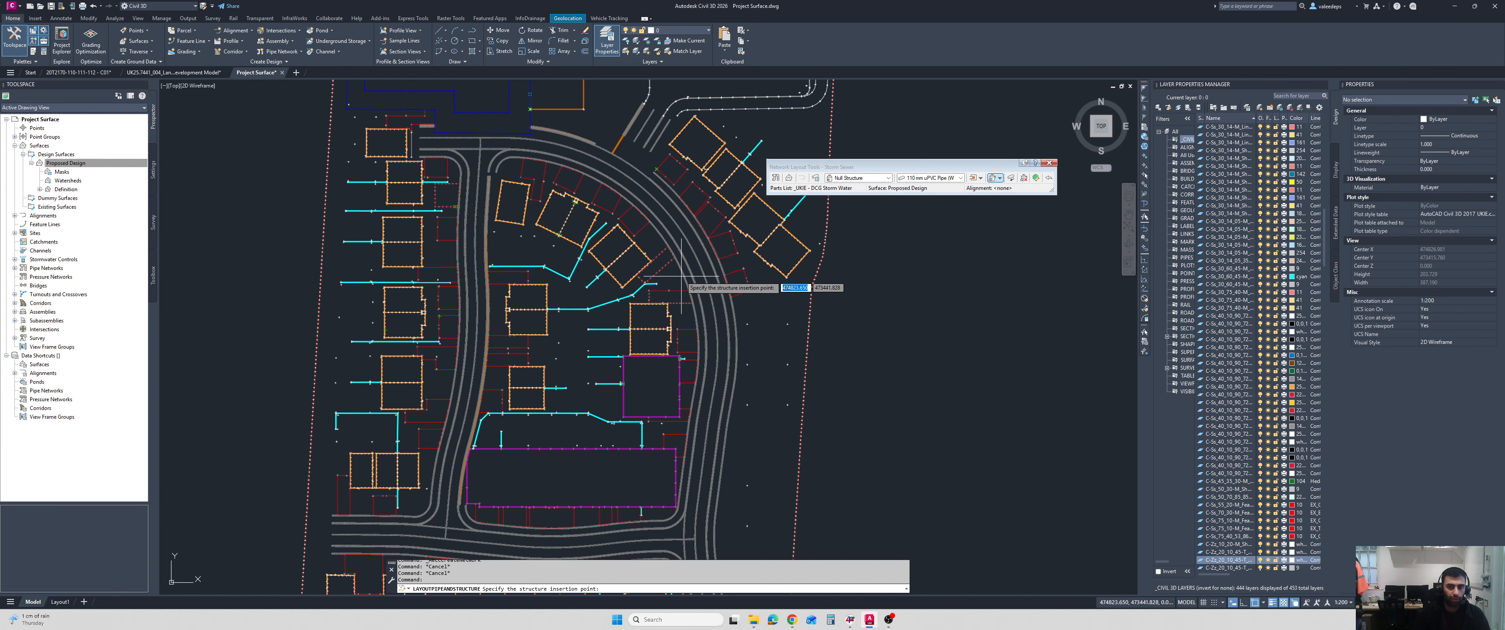
pyautogui.click(853, 179)
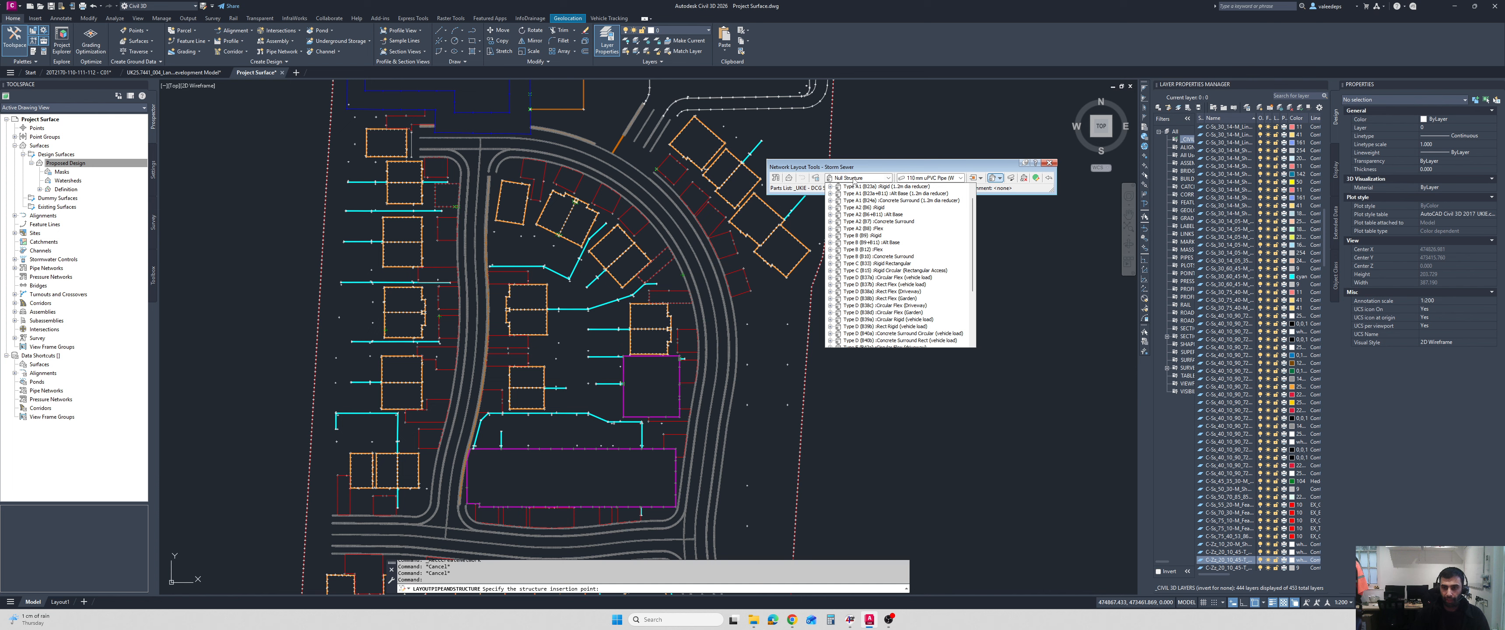
pyautogui.click(919, 178)
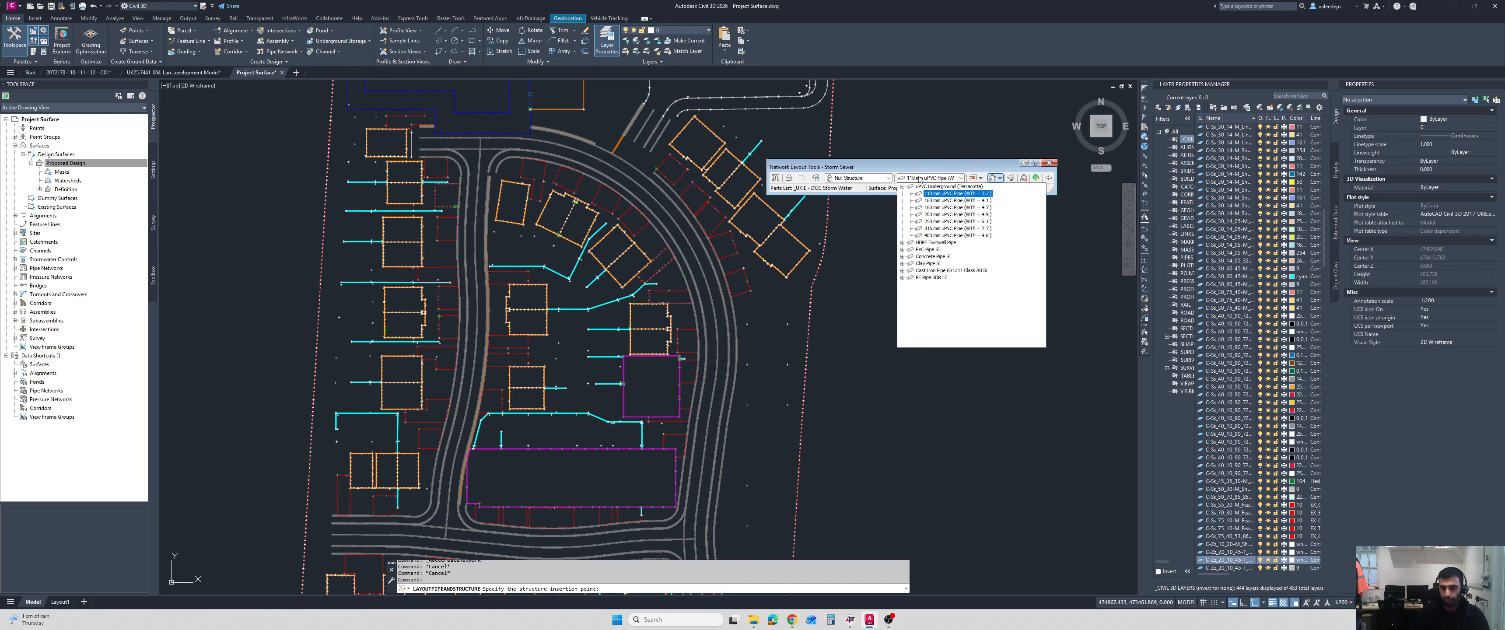
pyautogui.click(917, 179)
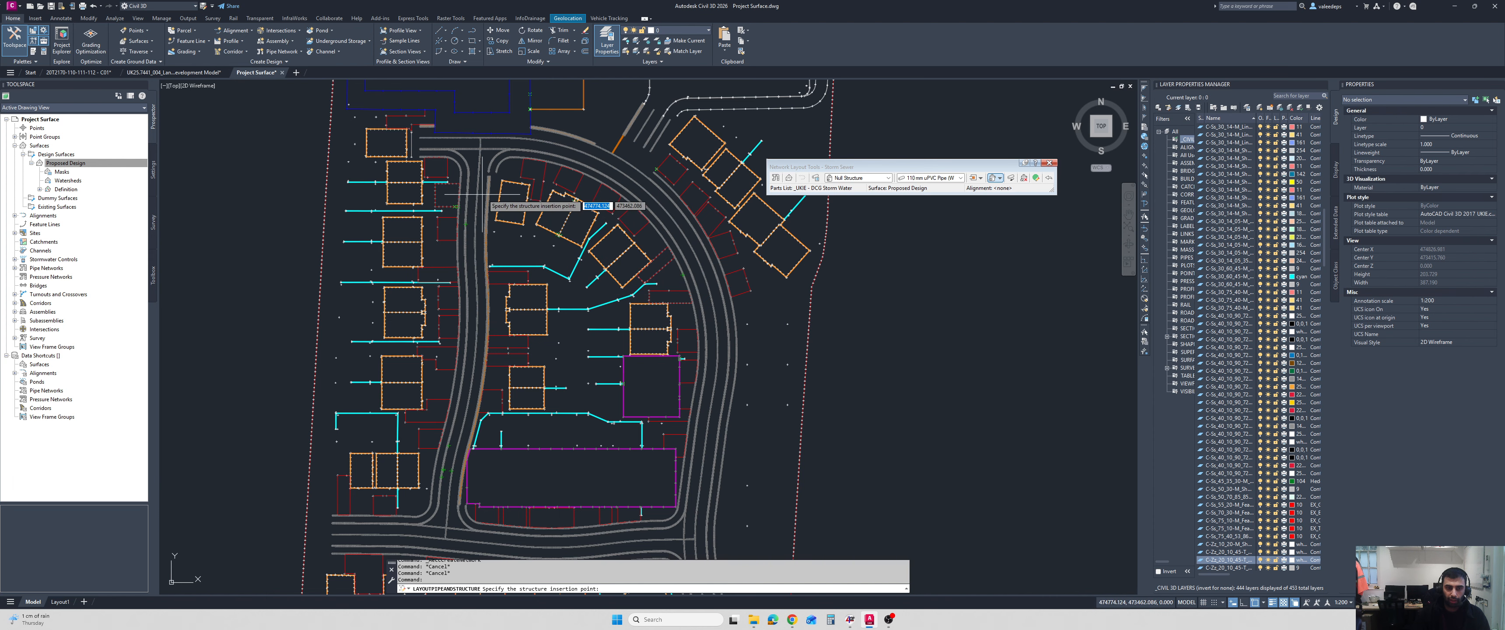
pyautogui.click(1049, 163)
pyautogui.press('Escape')
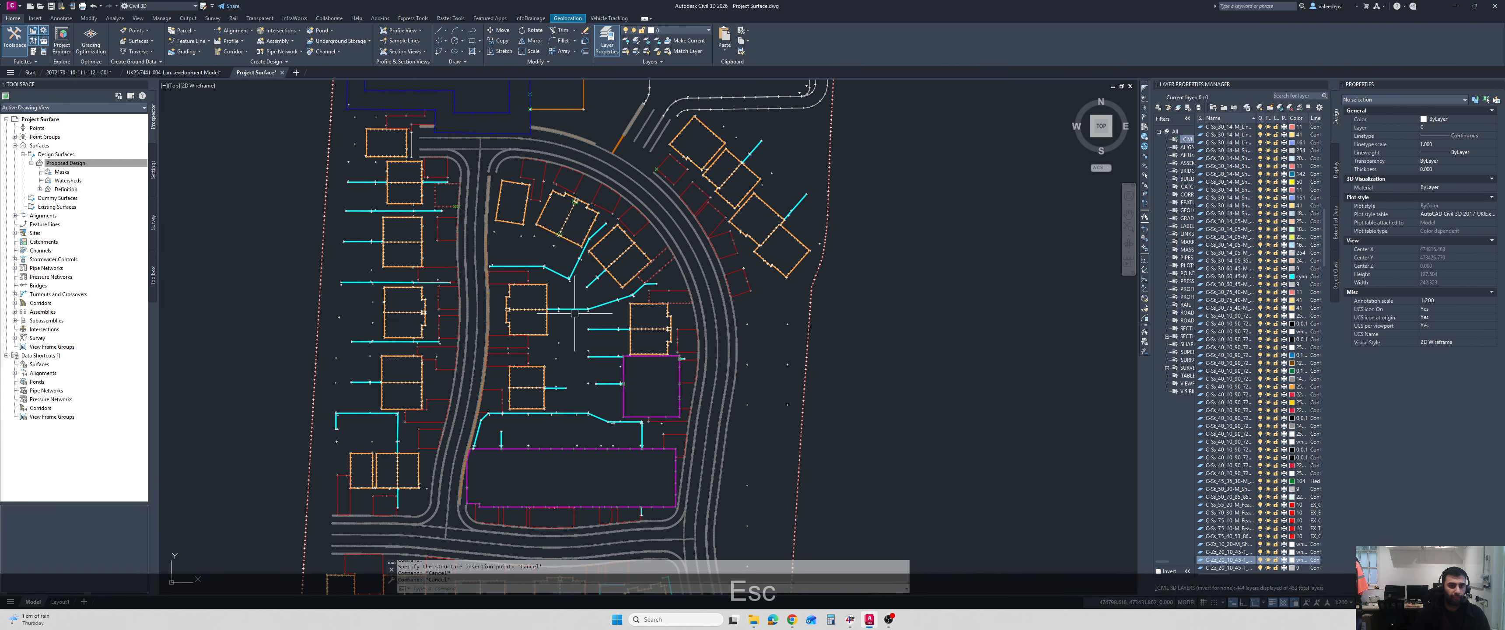
# Set the Proposed Design surface style to Contours 1m and 5m - Arrows and inspect the flow arrows across the site.
pyautogui.rightClick(58, 162)
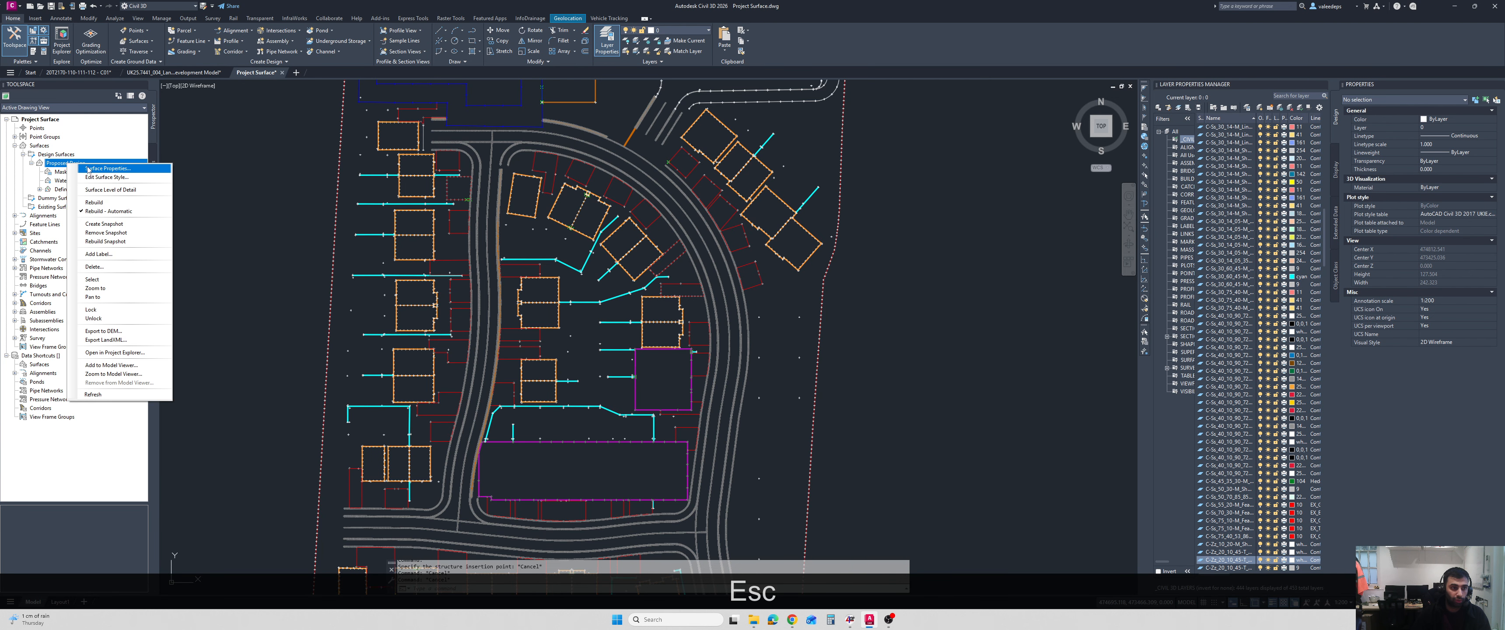
pyautogui.click(105, 336)
pyautogui.click(271, 261)
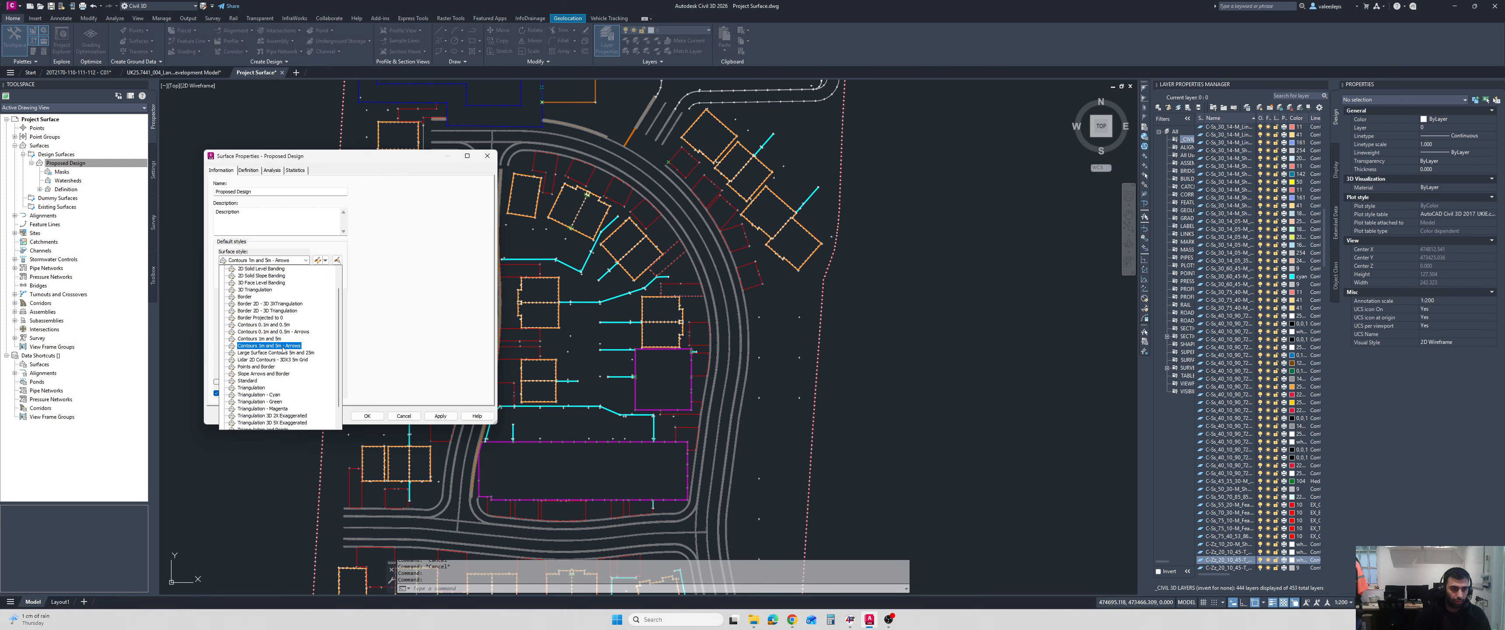
pyautogui.click(268, 366)
pyautogui.click(367, 416)
pyautogui.scroll(8, 462, 362)
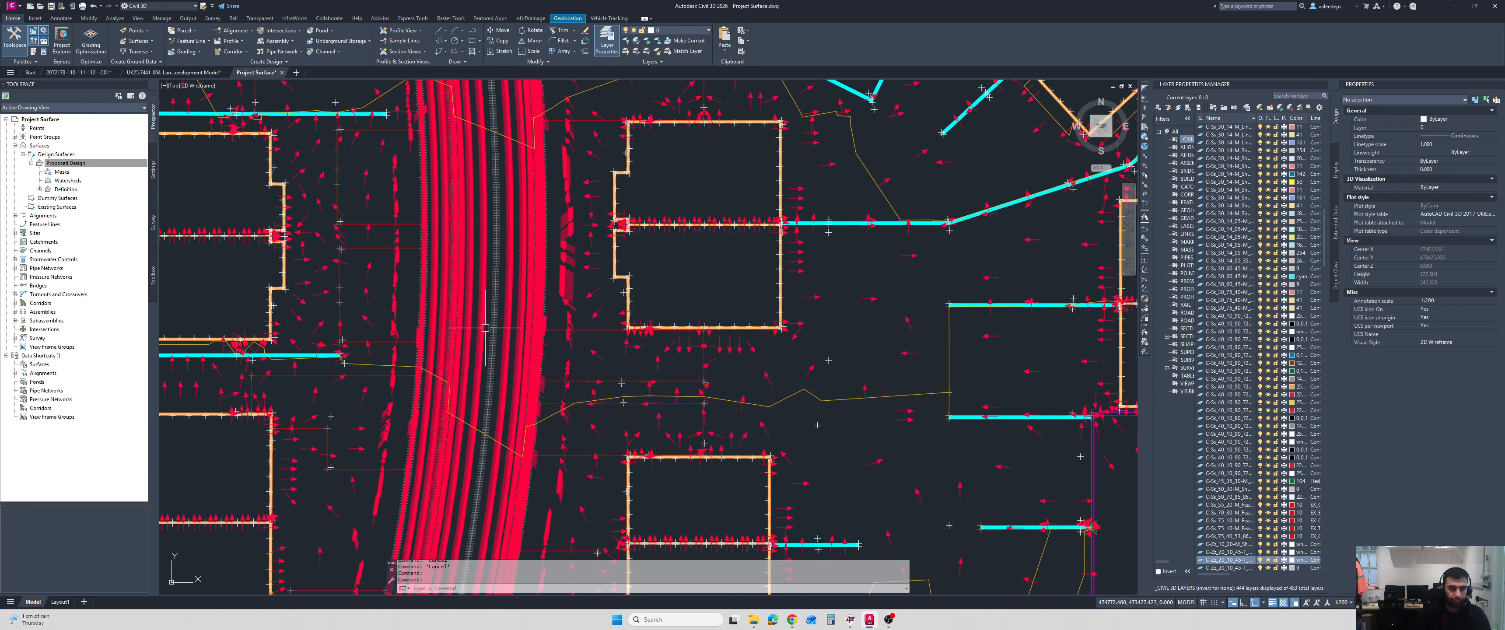
pyautogui.scroll(-10, 462, 361)
pyautogui.moveTo(521, 422); pyautogui.dragTo(568, 406, button='middle')
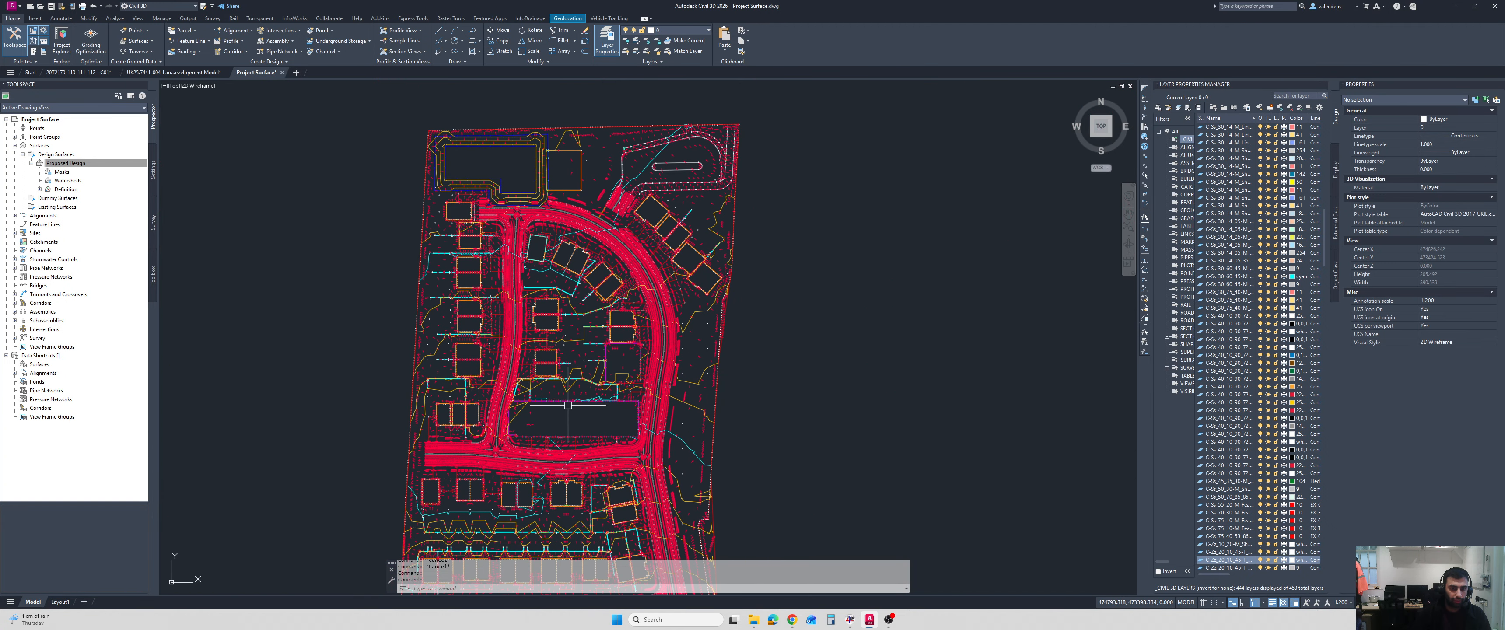
pyautogui.scroll(4, 568, 405)
# Set the Proposed Design surface style to Contours 1m and 5m.
pyautogui.rightClick(61, 163)
pyautogui.click(96, 228)
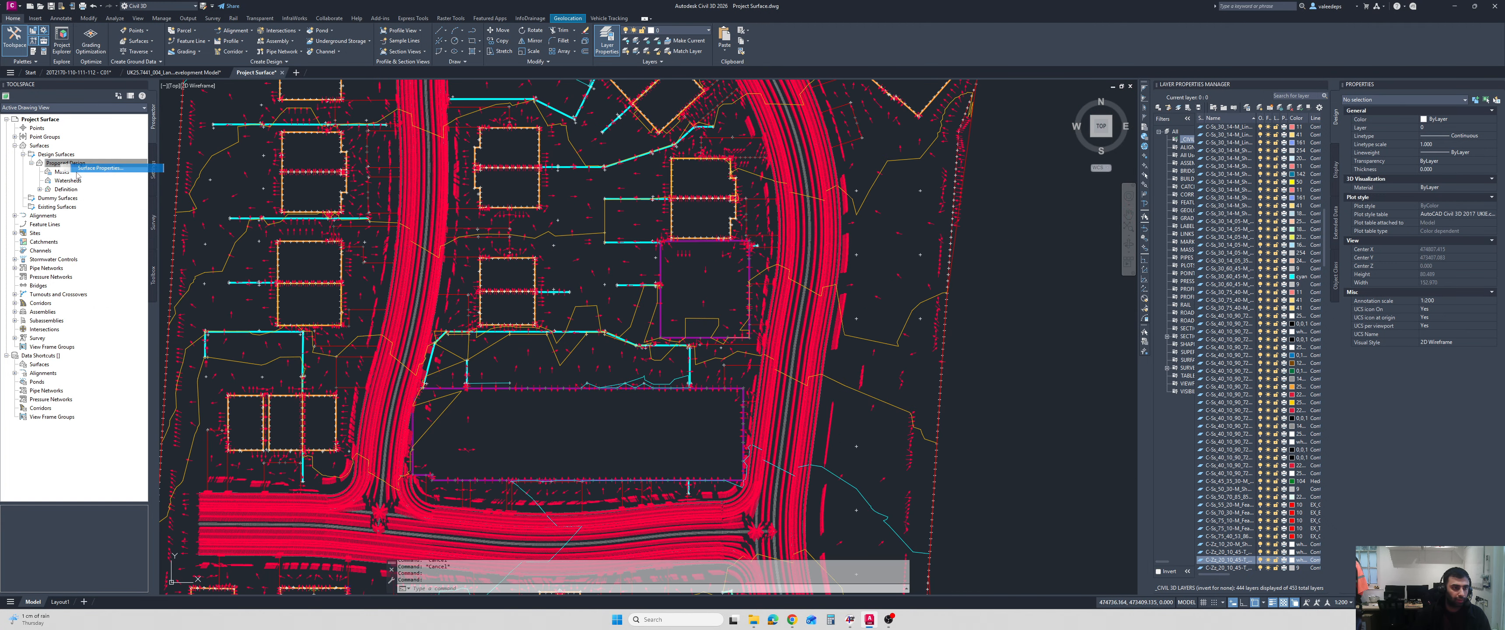
pyautogui.click(282, 260)
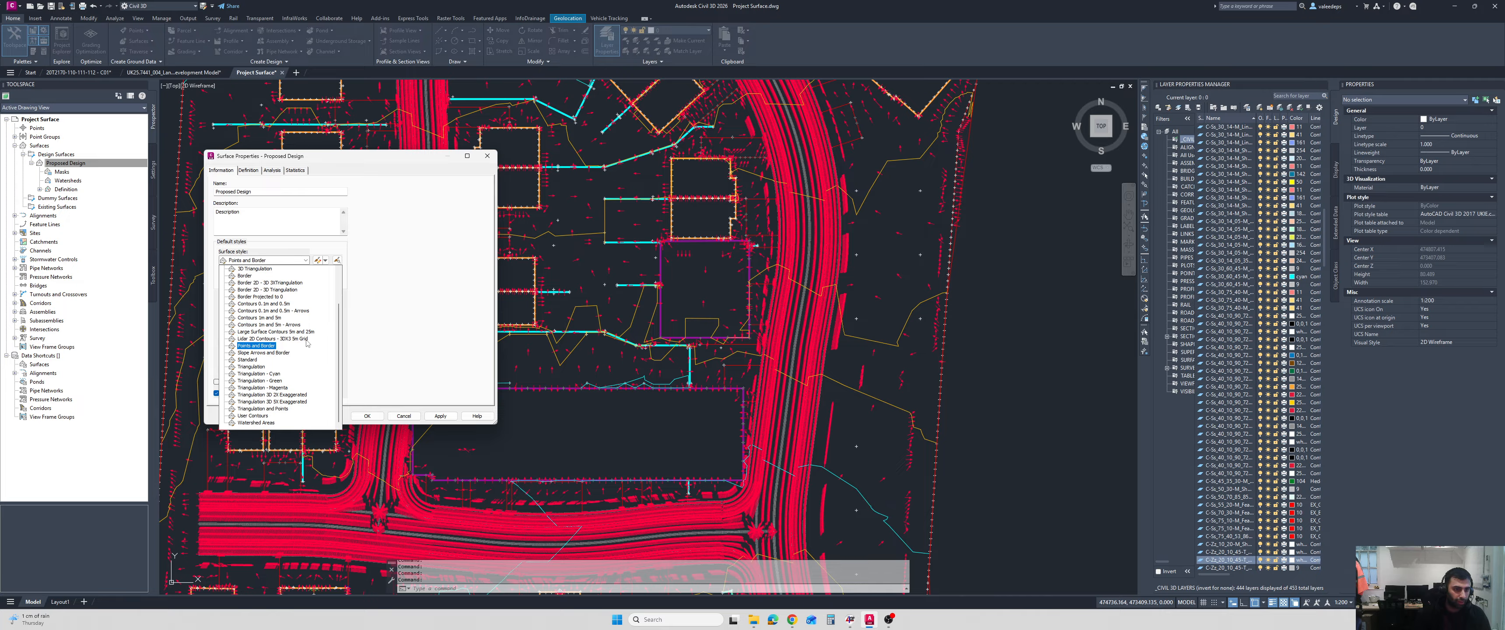
pyautogui.click(285, 325)
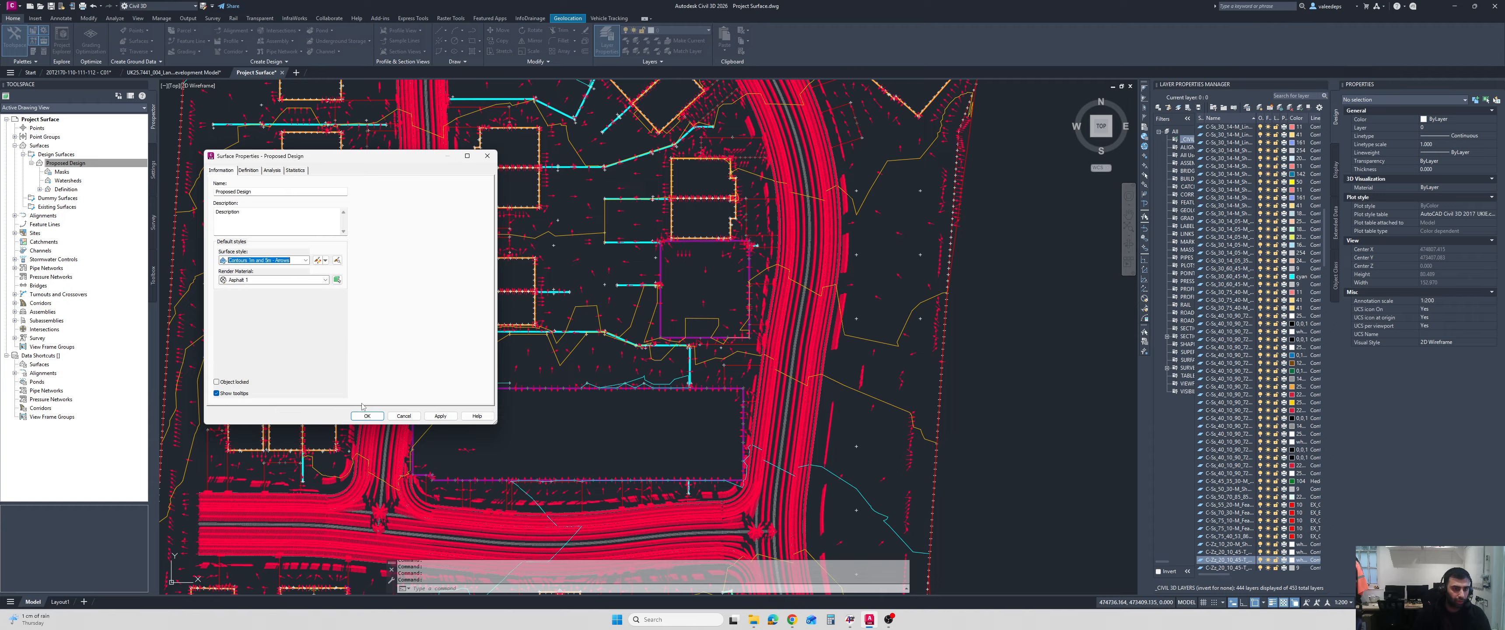
pyautogui.click(285, 260)
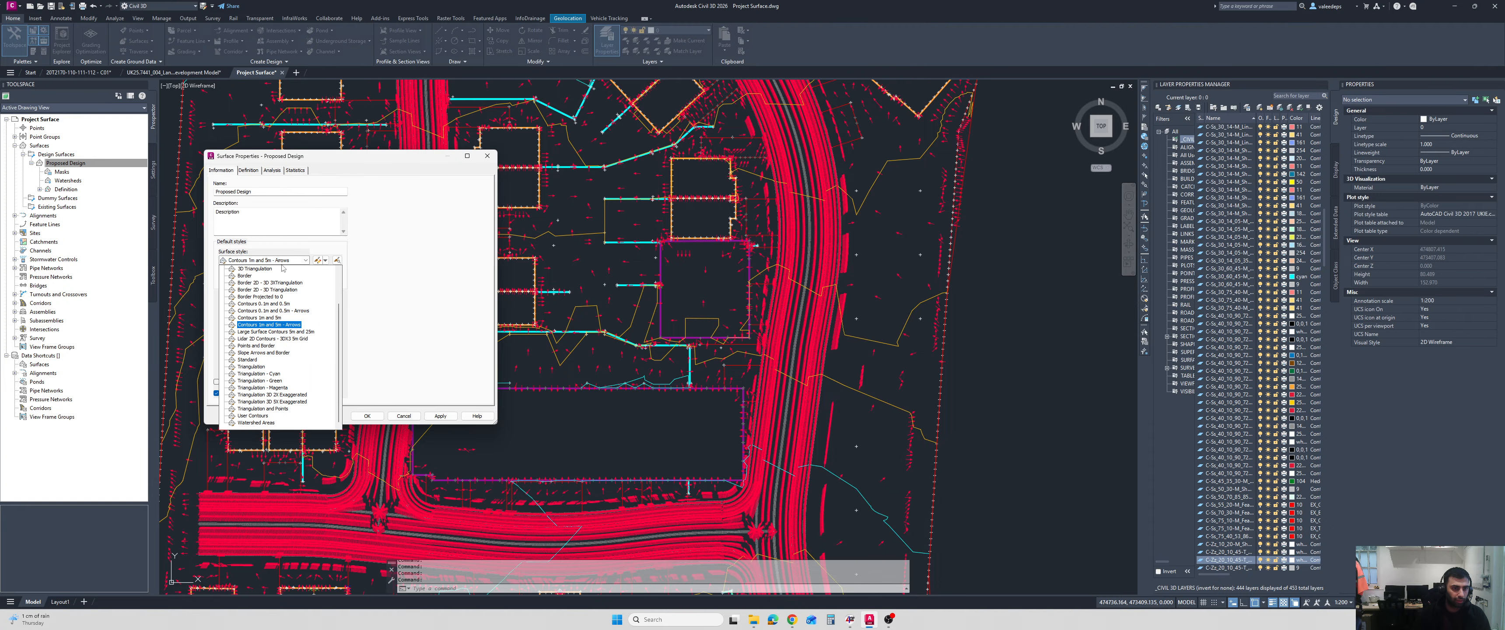
pyautogui.click(288, 319)
pyautogui.click(367, 416)
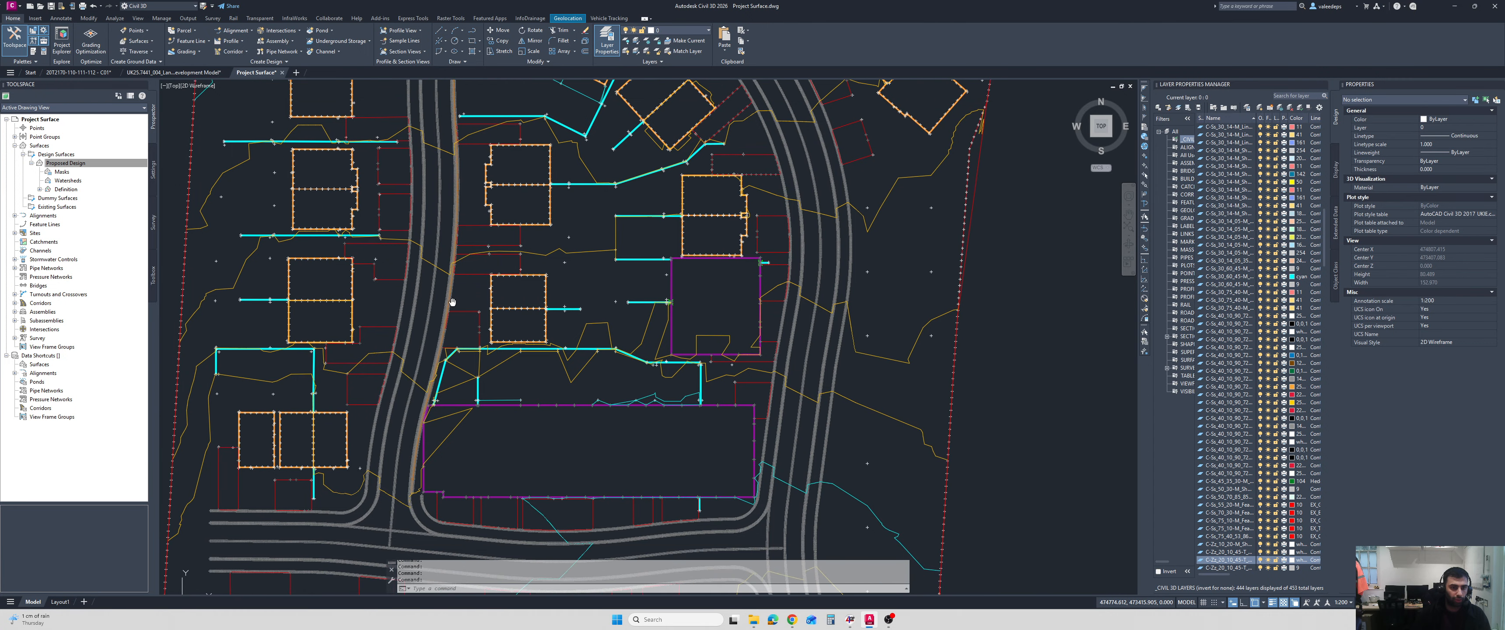
# Examine the Proposed Design surface contours around the building plots and along the estate roads.
pyautogui.scroll(-3, 495, 310)
pyautogui.scroll(2, 495, 310)
pyautogui.scroll(2, 747, 321)
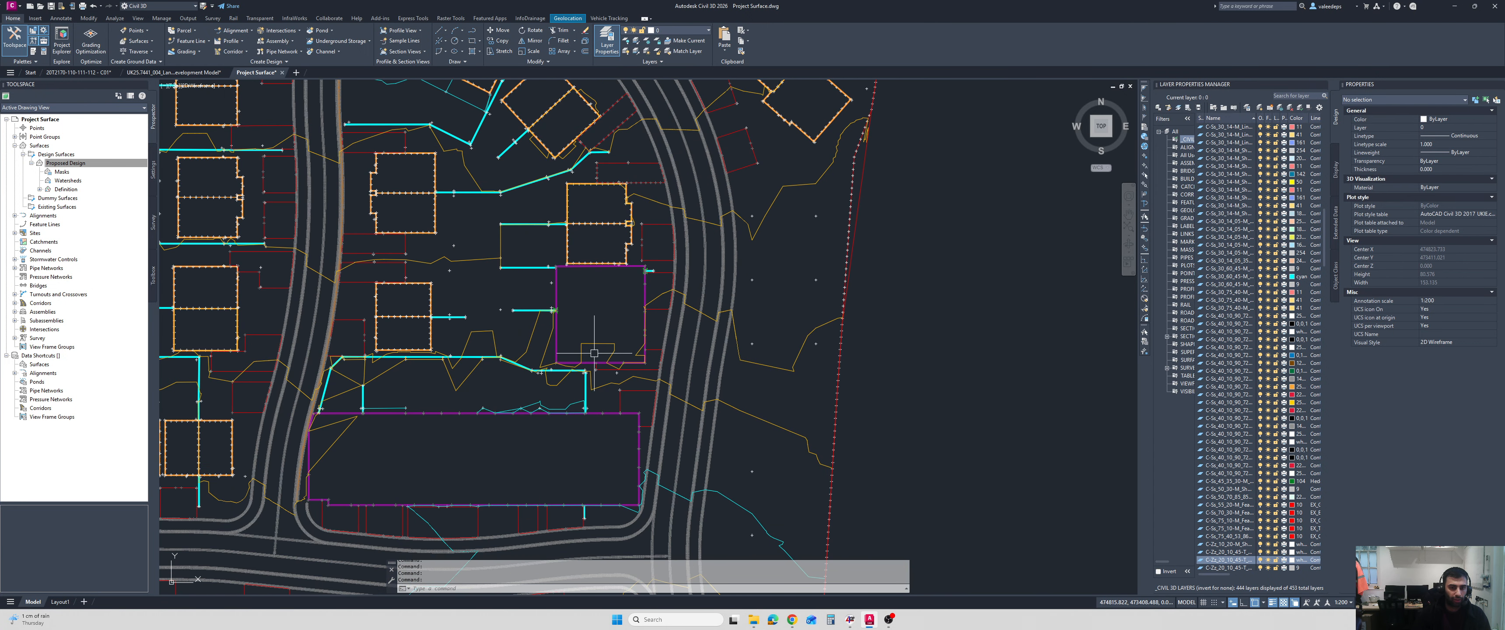
pyautogui.scroll(2, 326, 365)
pyautogui.moveTo(343, 312); pyautogui.dragTo(423, 363, button='middle')
pyautogui.scroll(-2, 423, 363)
pyautogui.moveTo(404, 320); pyautogui.dragTo(451, 347, button='middle')
pyautogui.moveTo(448, 267); pyautogui.dragTo(456, 339, button='middle')
pyautogui.scroll(2, 460, 169)
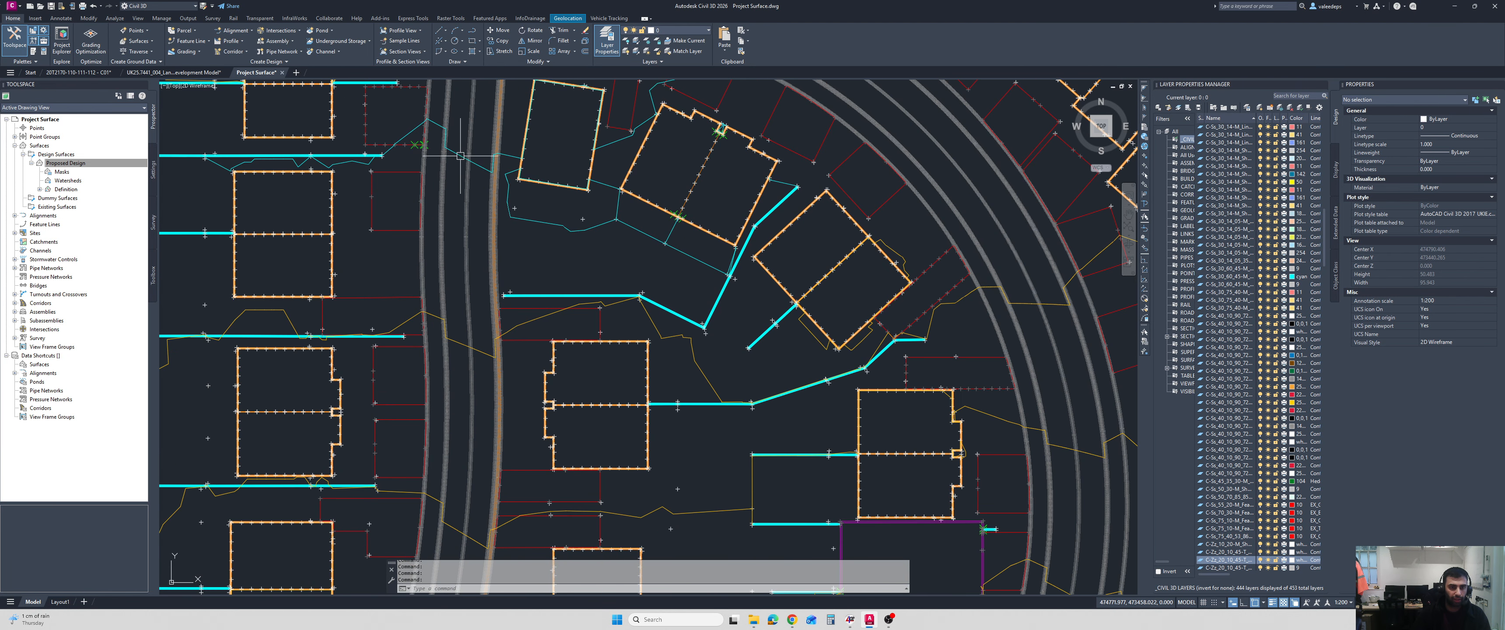
# Run the Water Drop analysis on the Proposed Design surface, tracing flow paths from points along the western estate road up to its northern junction.
pyautogui.moveTo(472, 136); pyautogui.dragTo(485, 244, button='middle')
pyautogui.moveTo(497, 156); pyautogui.dragTo(496, 244, button='middle')
pyautogui.scroll(2, 495, 151)
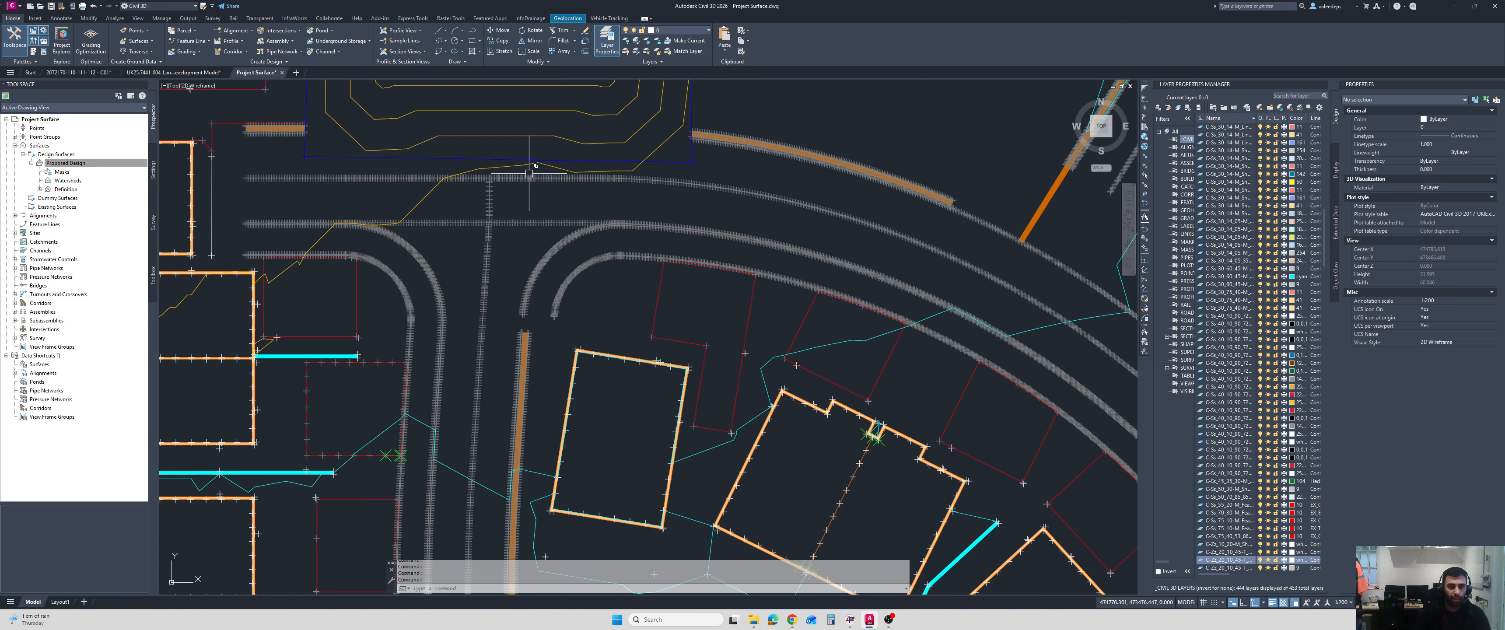
pyautogui.click(526, 167)
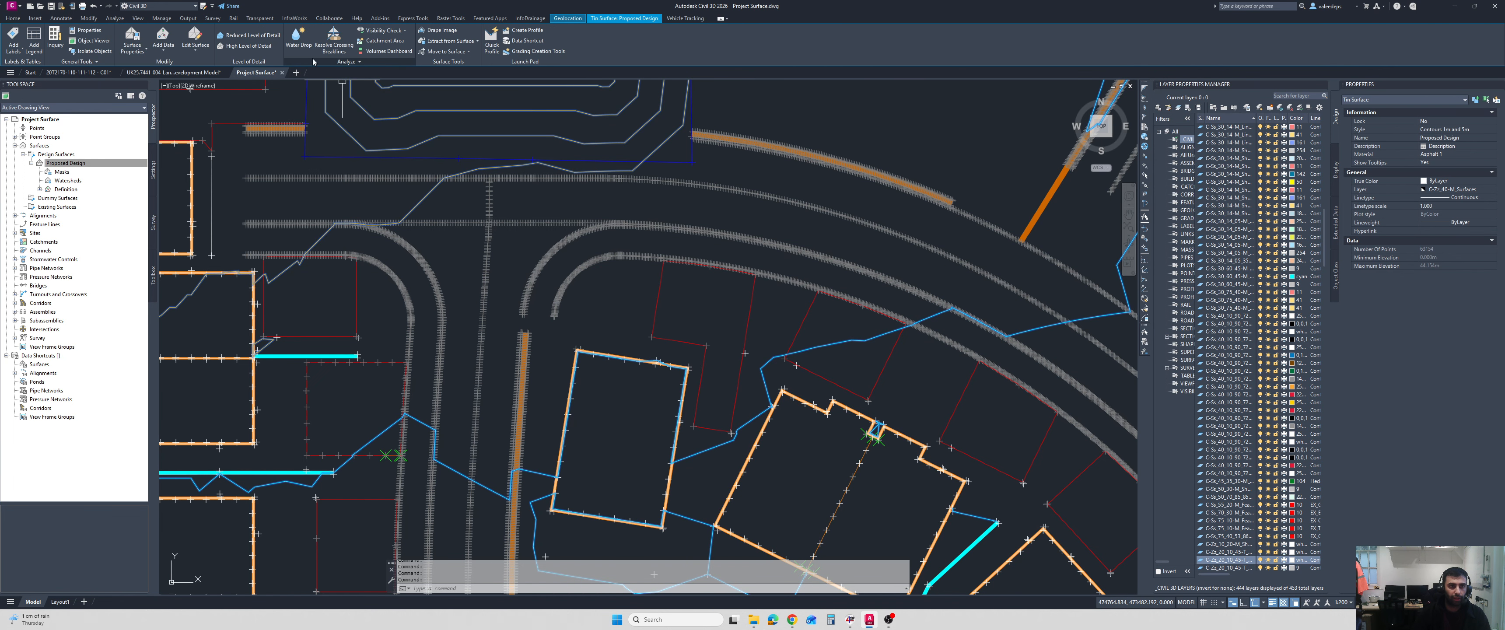
pyautogui.click(298, 37)
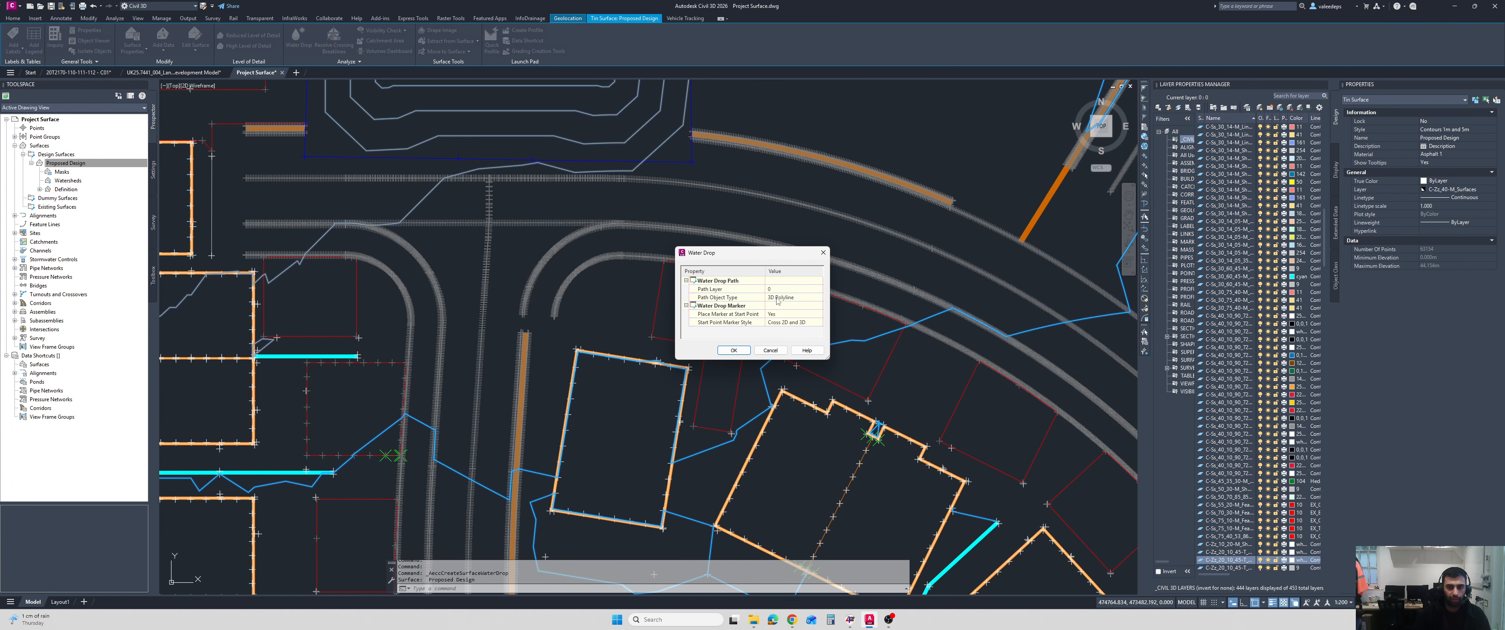
pyautogui.click(734, 350)
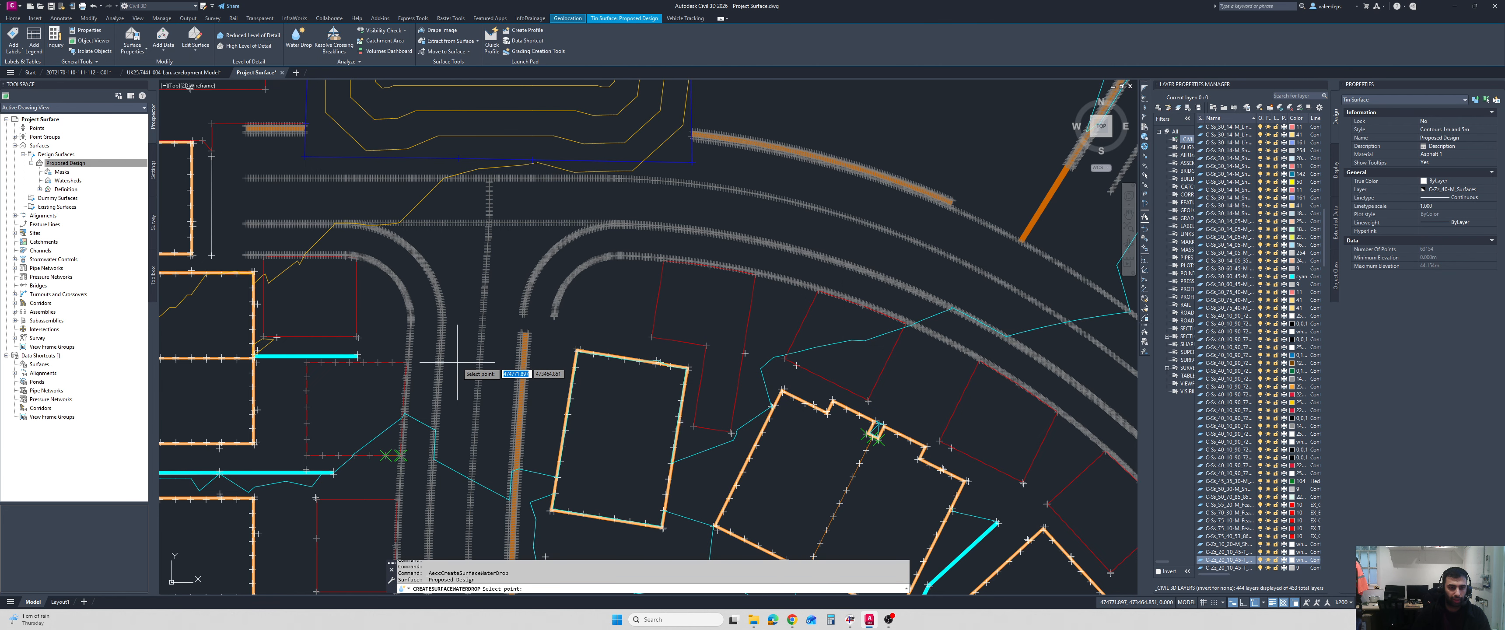
pyautogui.scroll(-3, 474, 336)
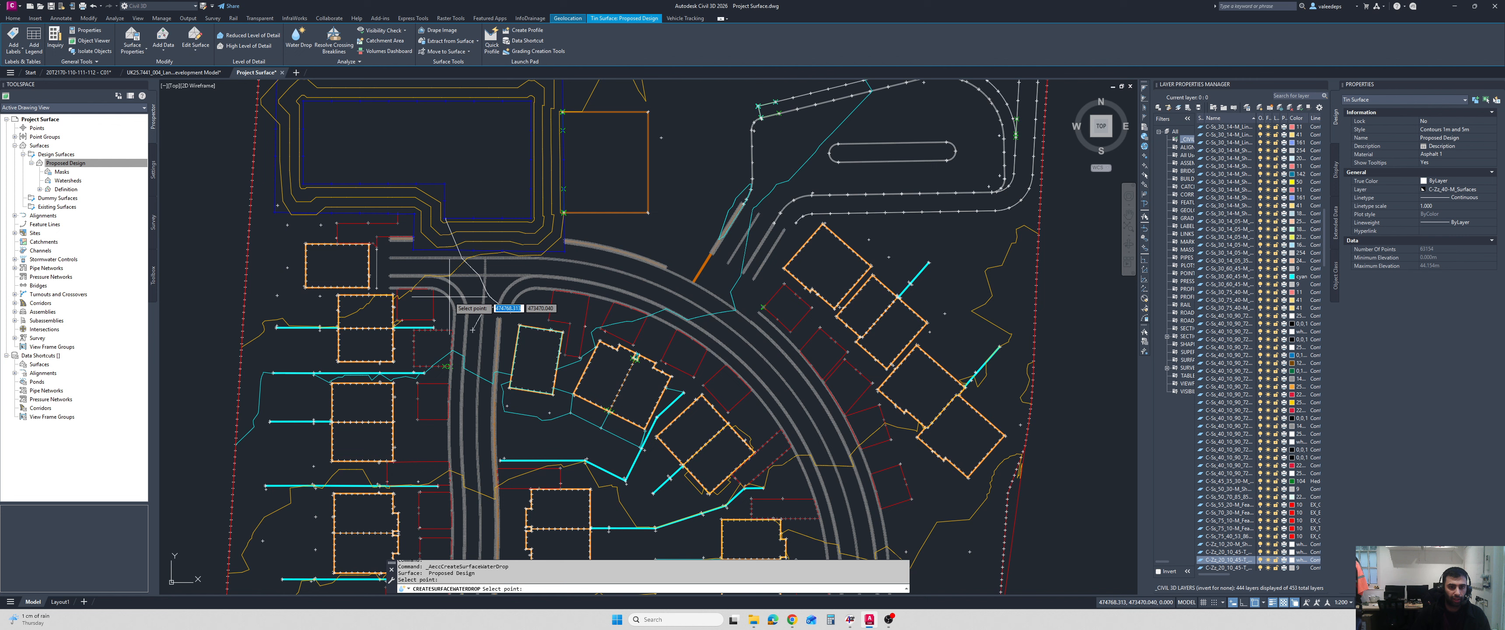
pyautogui.click(471, 434)
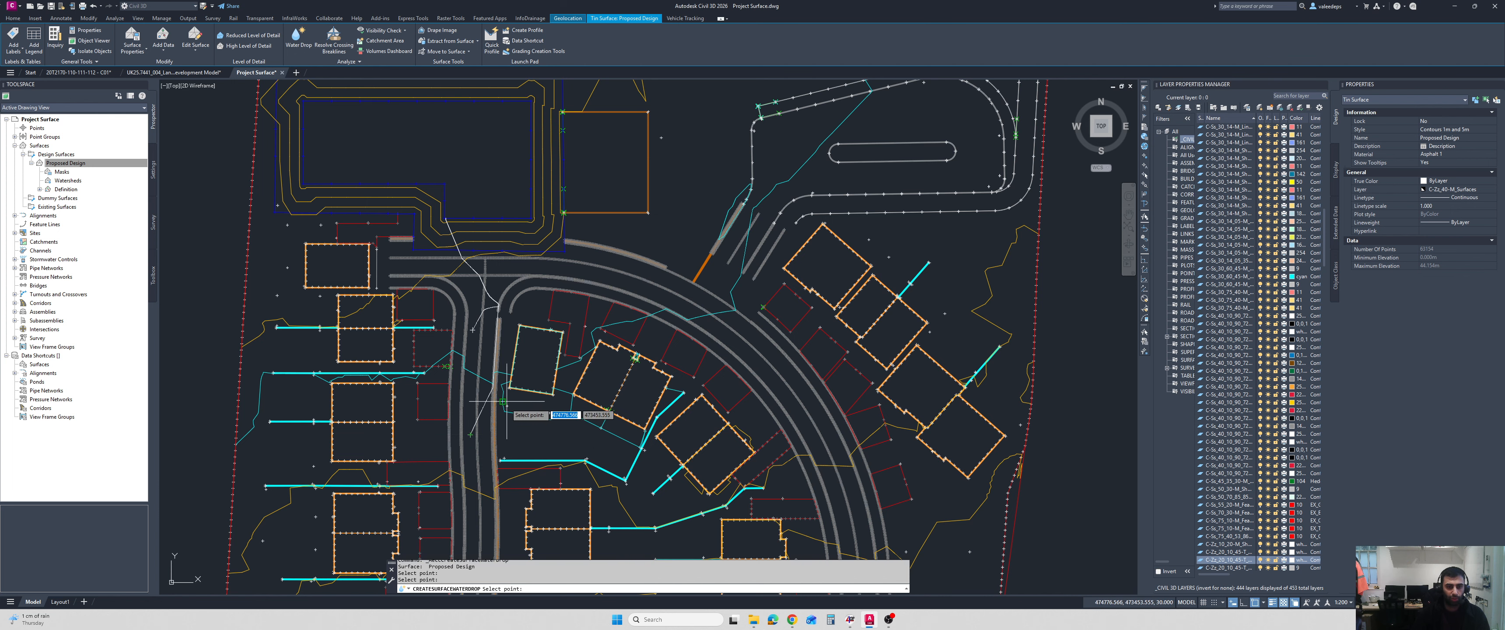
pyautogui.scroll(-4, 483, 479)
pyautogui.scroll(8, 483, 479)
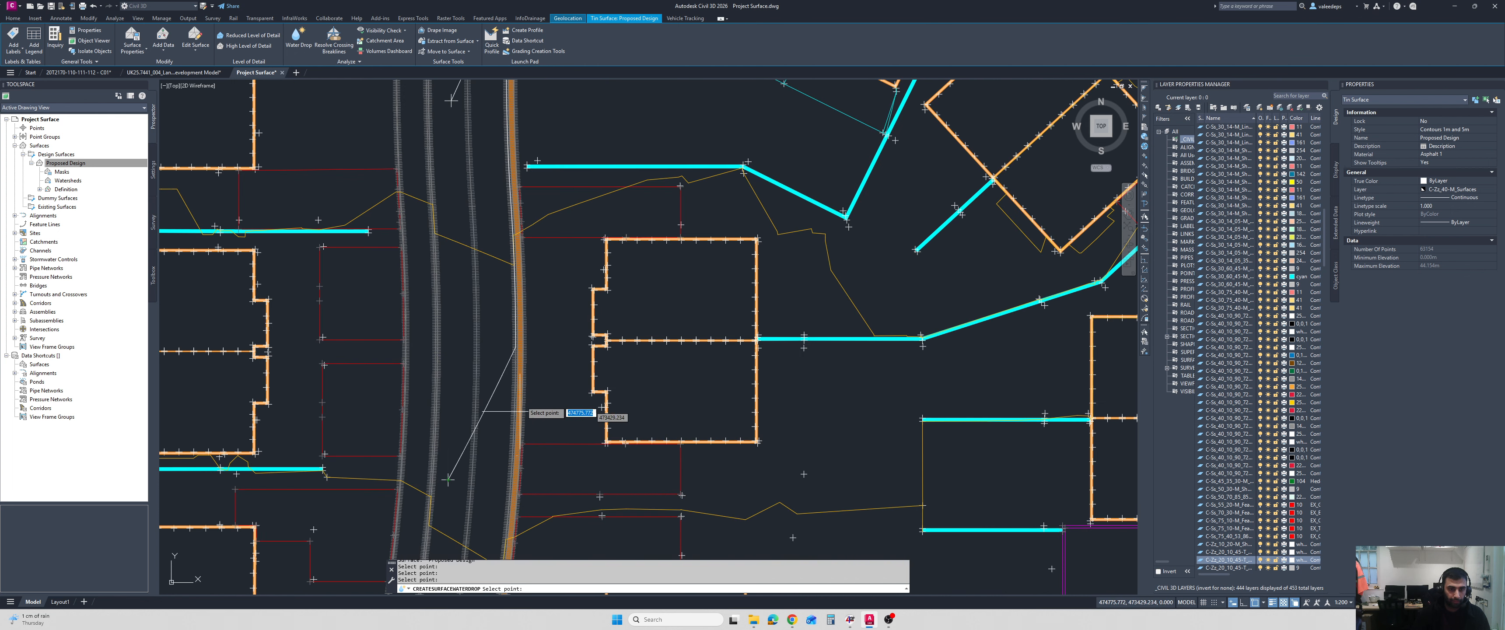
pyautogui.scroll(-4, 504, 381)
pyautogui.press('Escape')
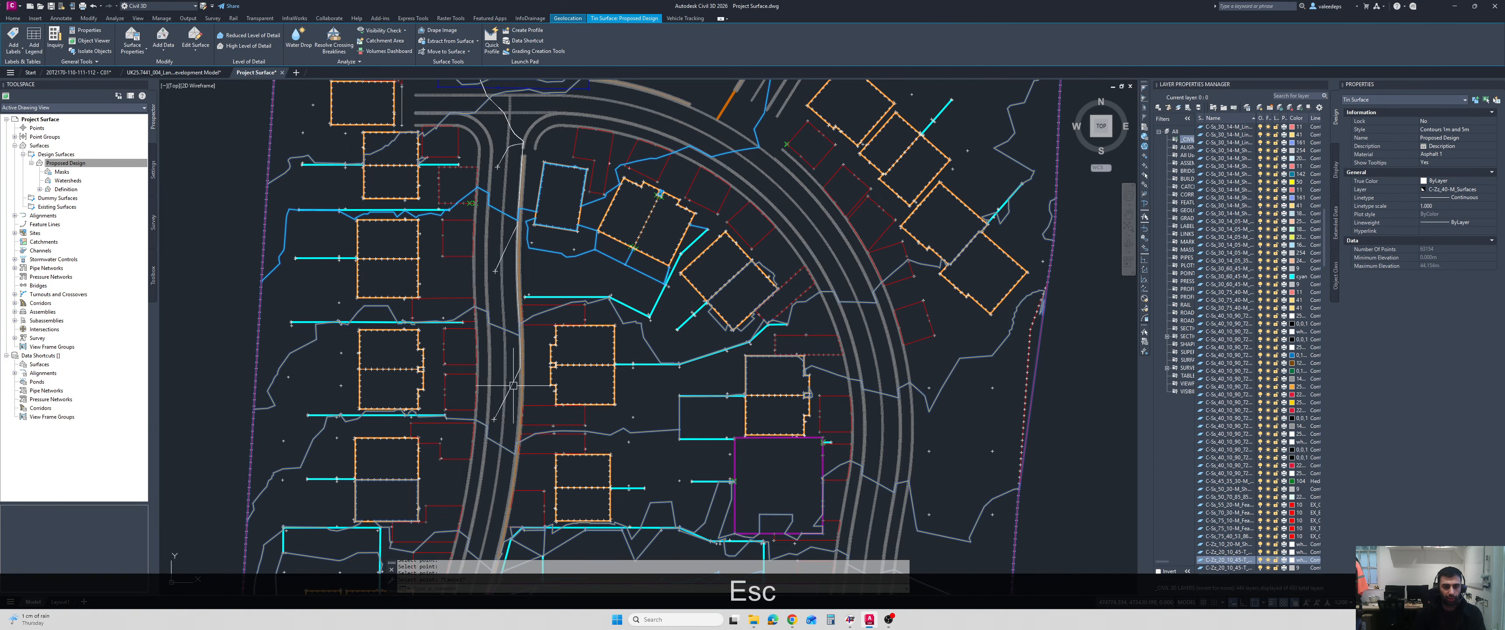
pyautogui.press('Escape')
# Delete the water drop paths traced along the western estate road and across its northern junction.
pyautogui.scroll(5, 512, 369)
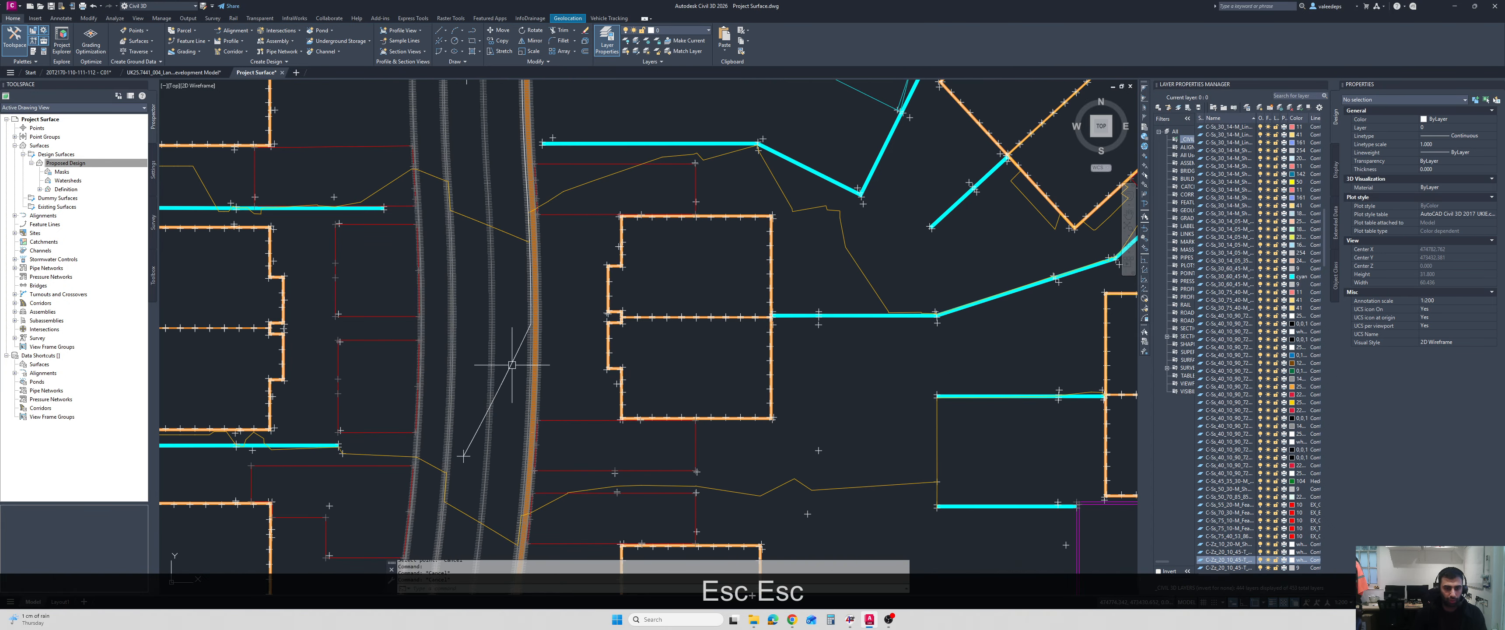
pyautogui.click(512, 364)
pyautogui.press('Delete')
pyautogui.scroll(-2, 548, 549)
pyautogui.click(517, 222)
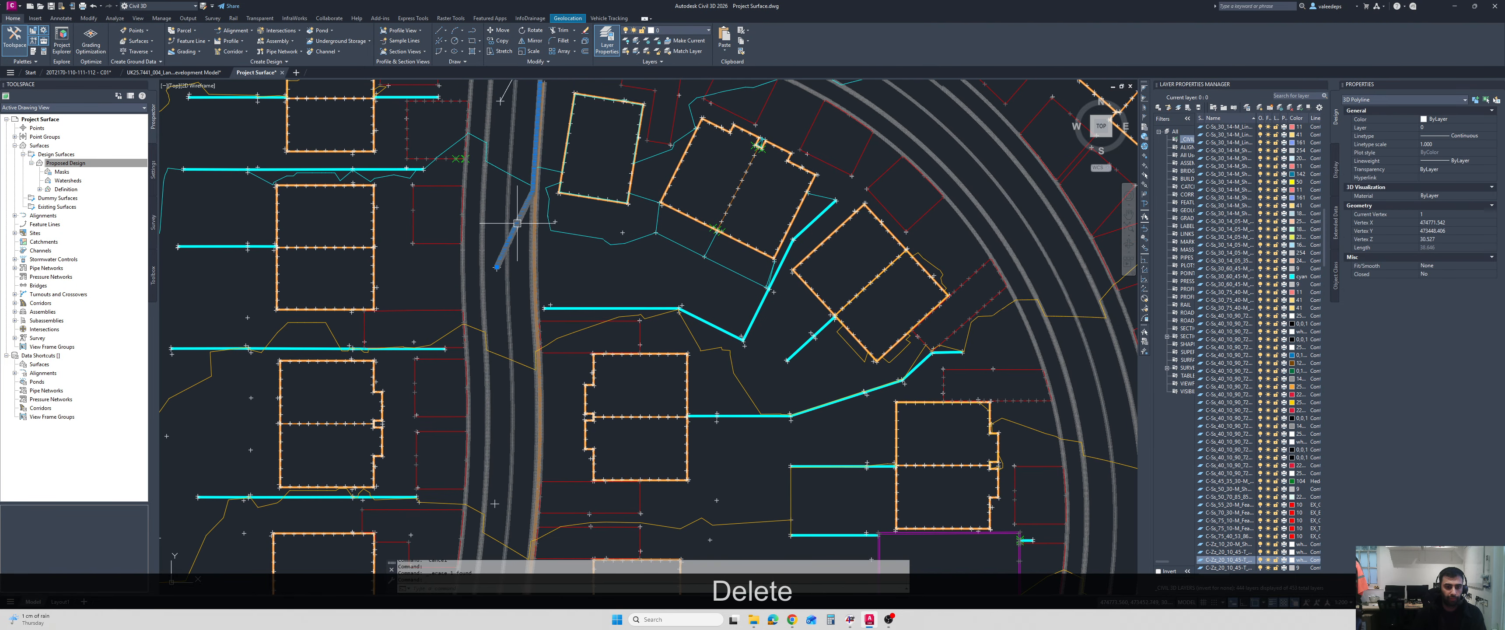
pyautogui.press('Delete')
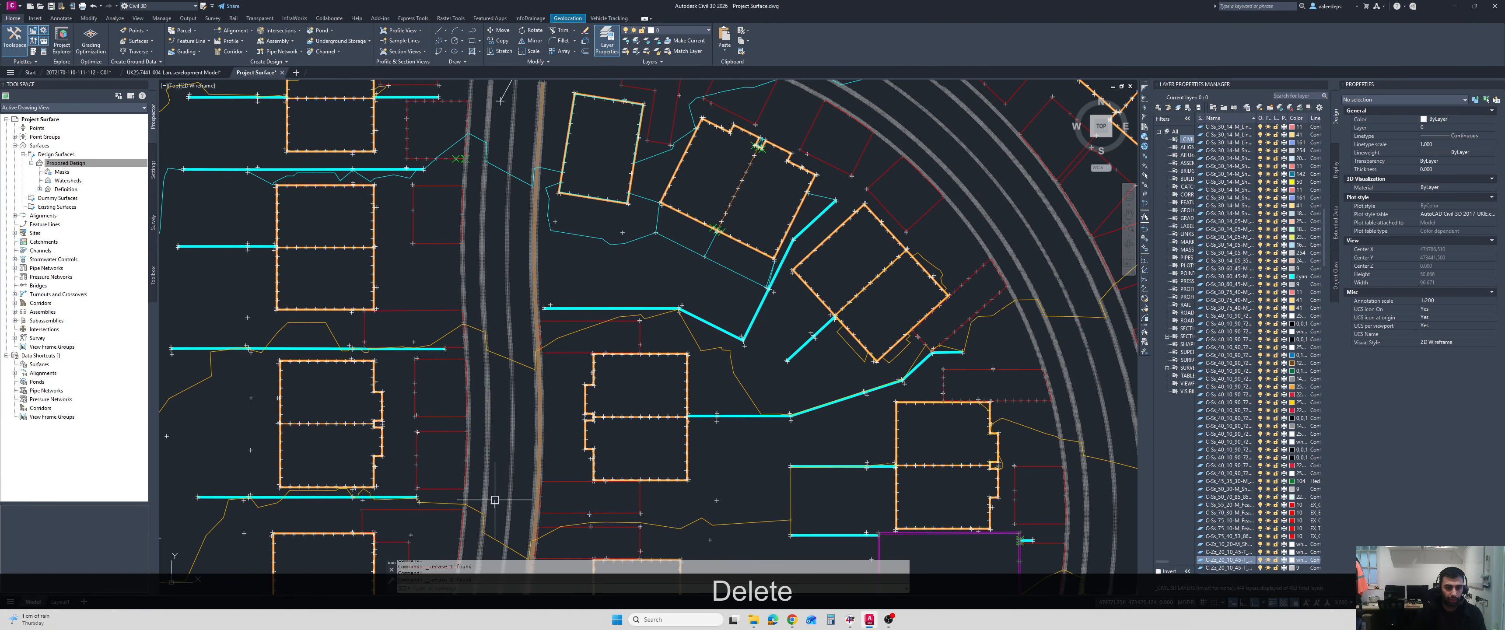
pyautogui.scroll(-2, 494, 500)
pyautogui.scroll(4, 538, 319)
pyautogui.click(548, 320)
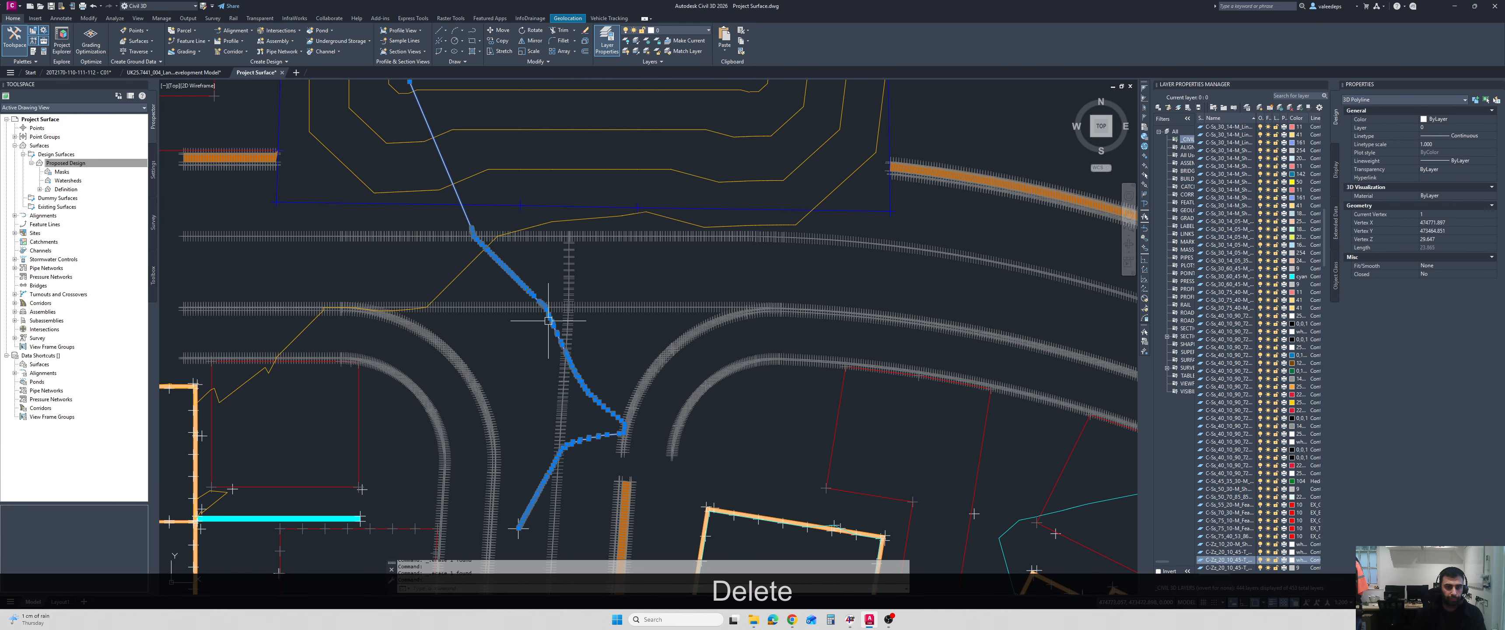
pyautogui.press('Delete')
pyautogui.scroll(-4, 534, 242)
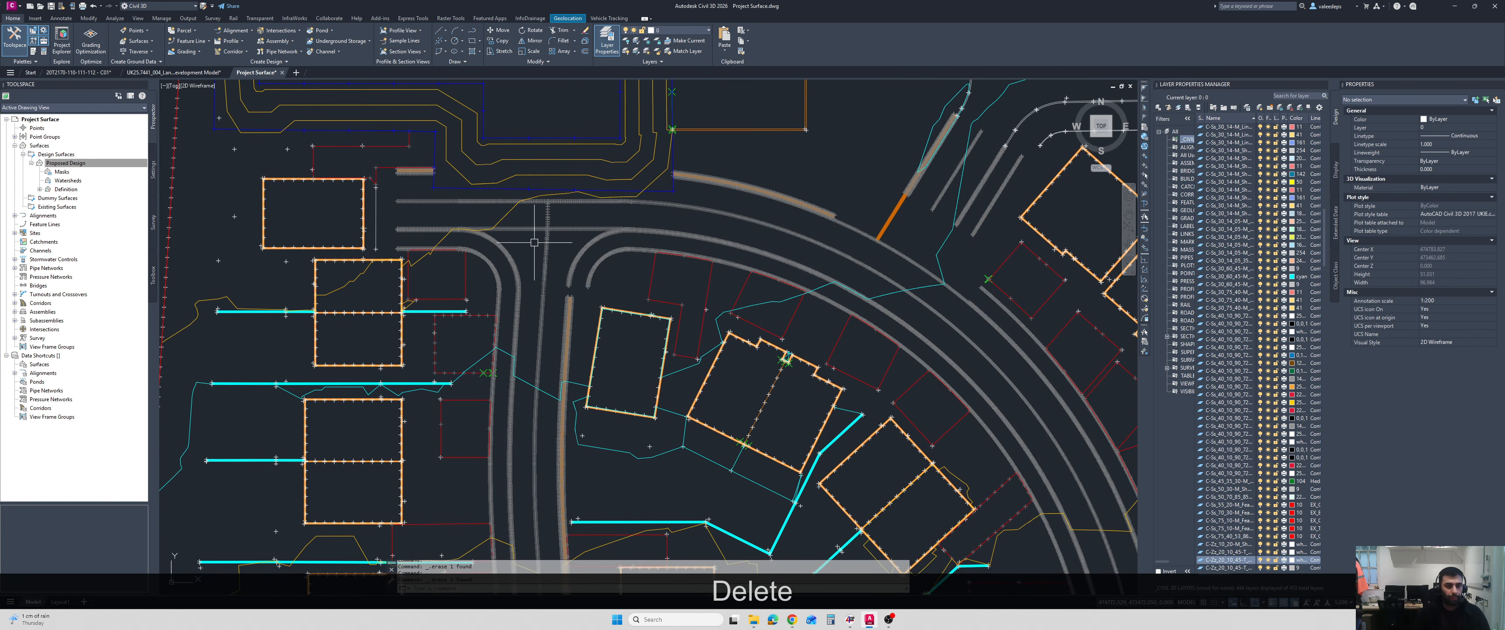
# Create a pipe network named Storm Sewer with the description Surface Water Drainage, referencing the Proposed Design surface.
pyautogui.scroll(-6, 534, 242)
pyautogui.click(281, 52)
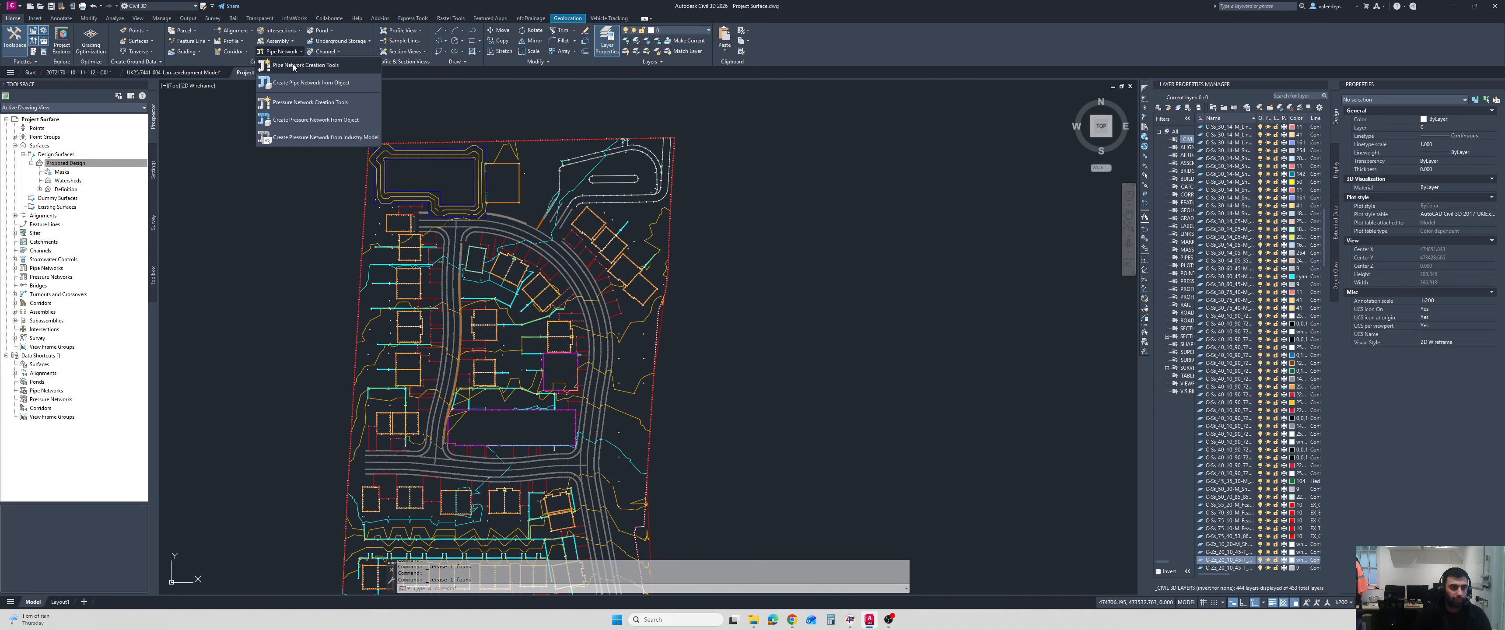
pyautogui.click(294, 65)
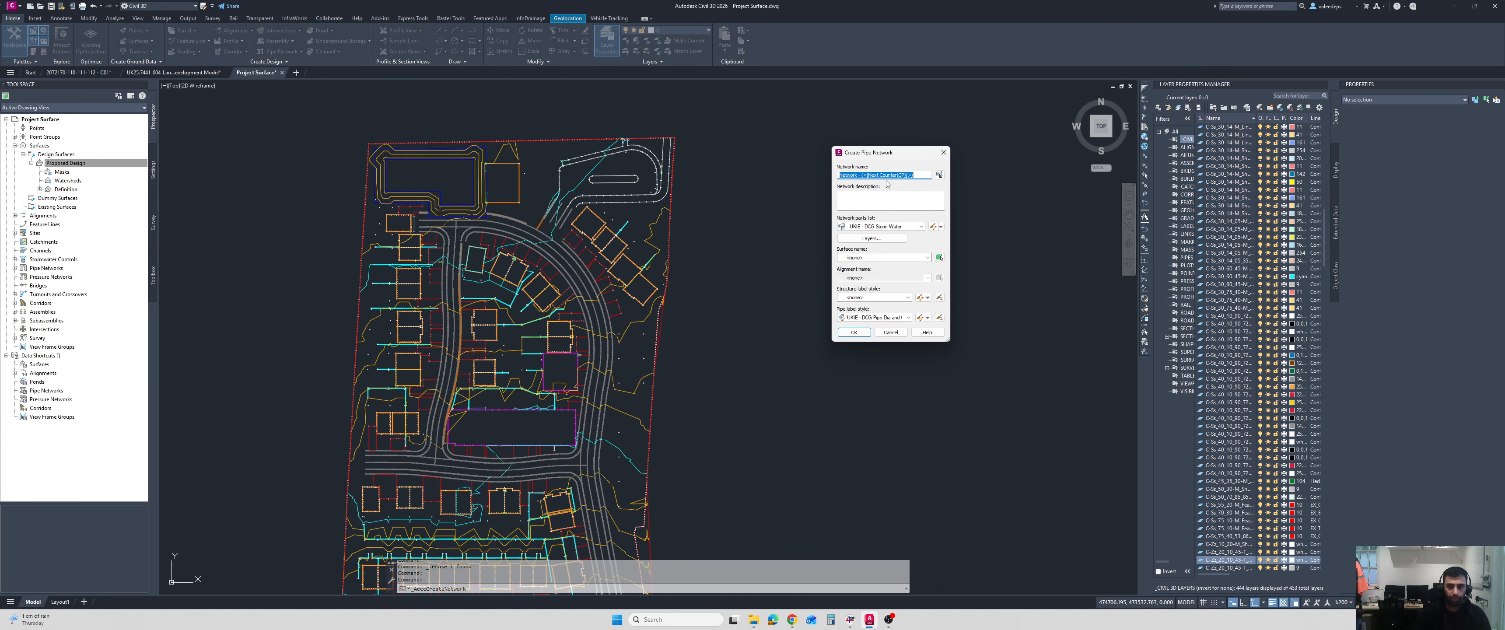
pyautogui.write('Stor')
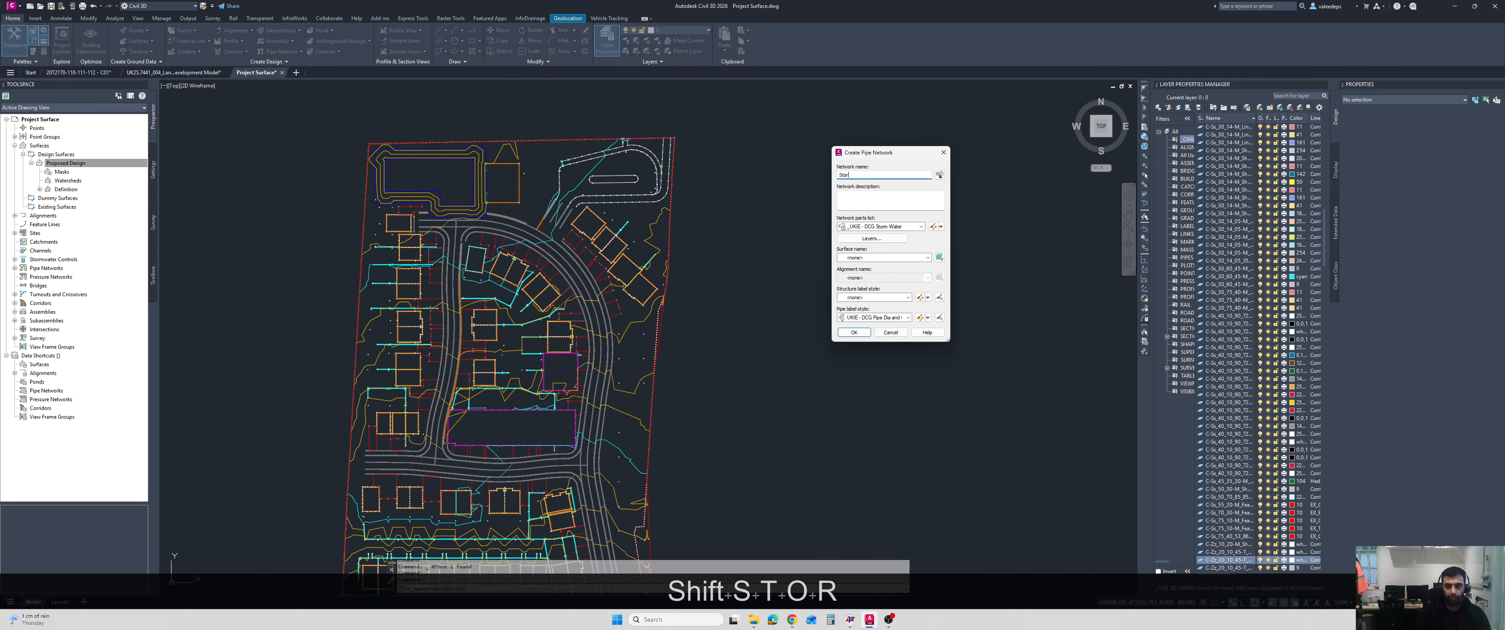
pyautogui.write('m Sewer')
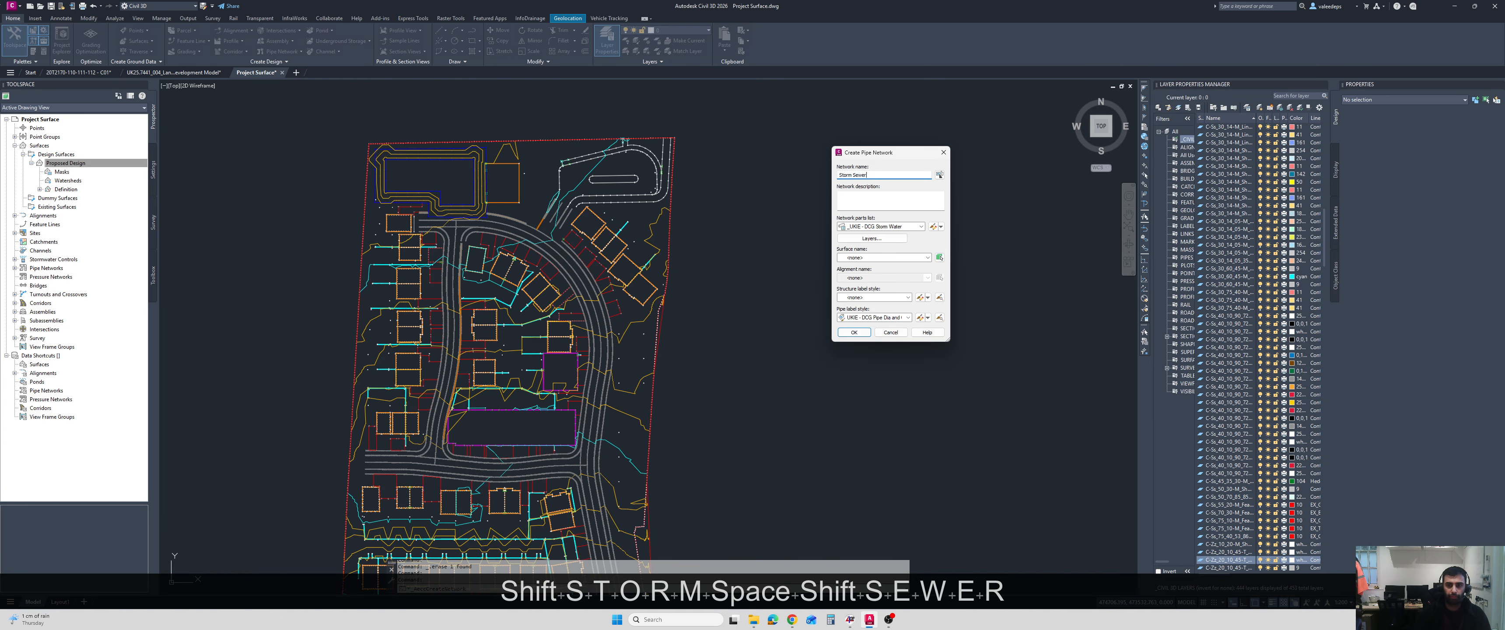
pyautogui.click(899, 204)
pyautogui.write('Surfa')
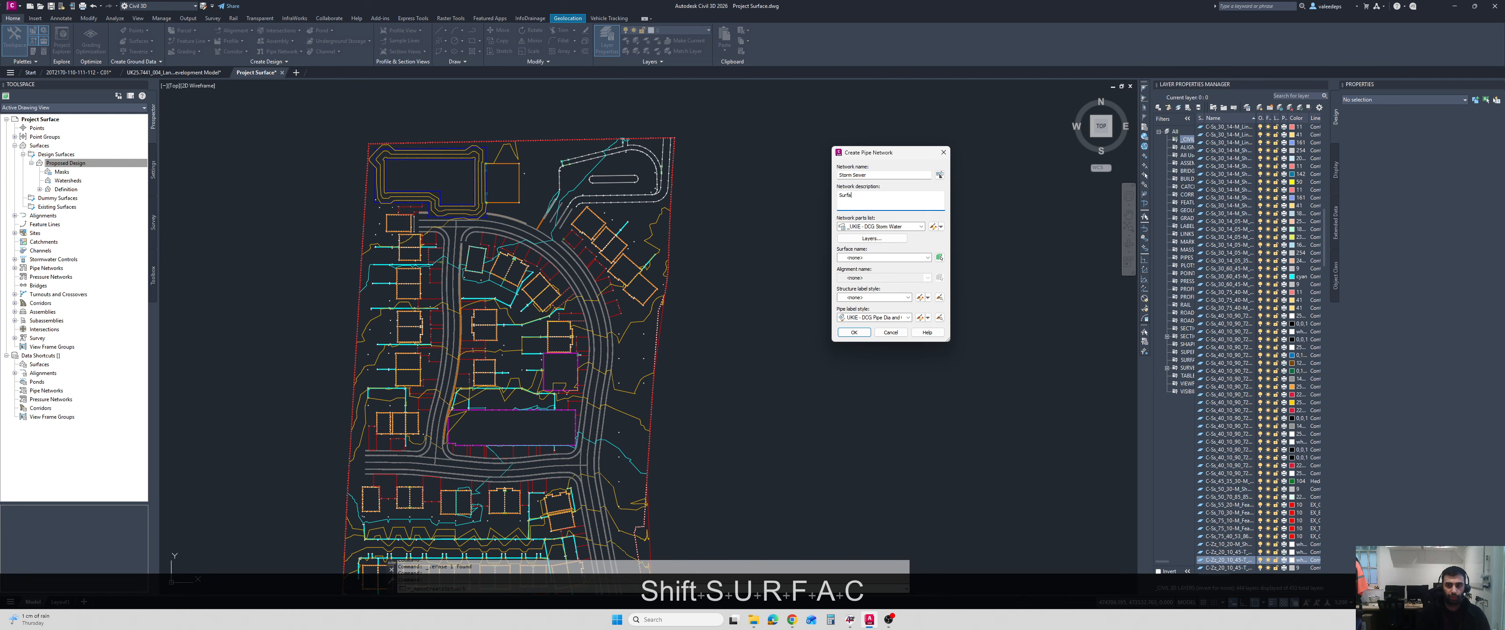
pyautogui.write('ce Water Drainage')
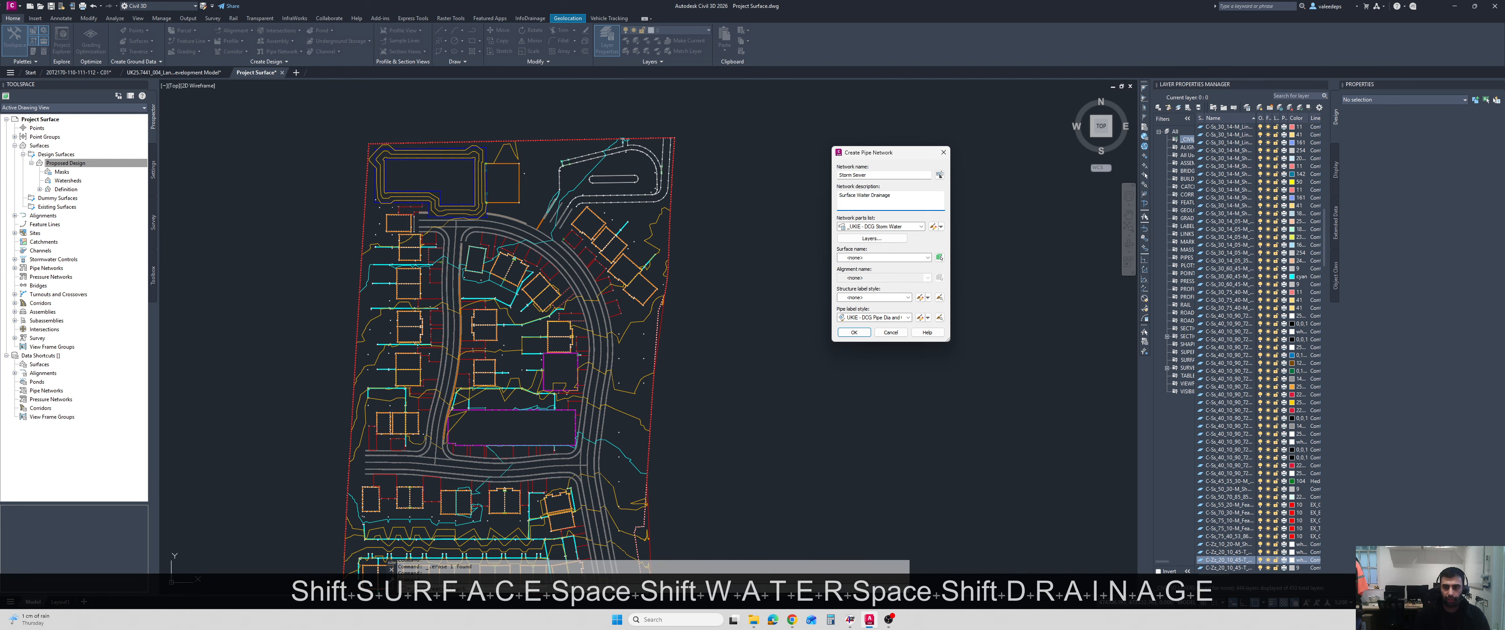
pyautogui.click(899, 258)
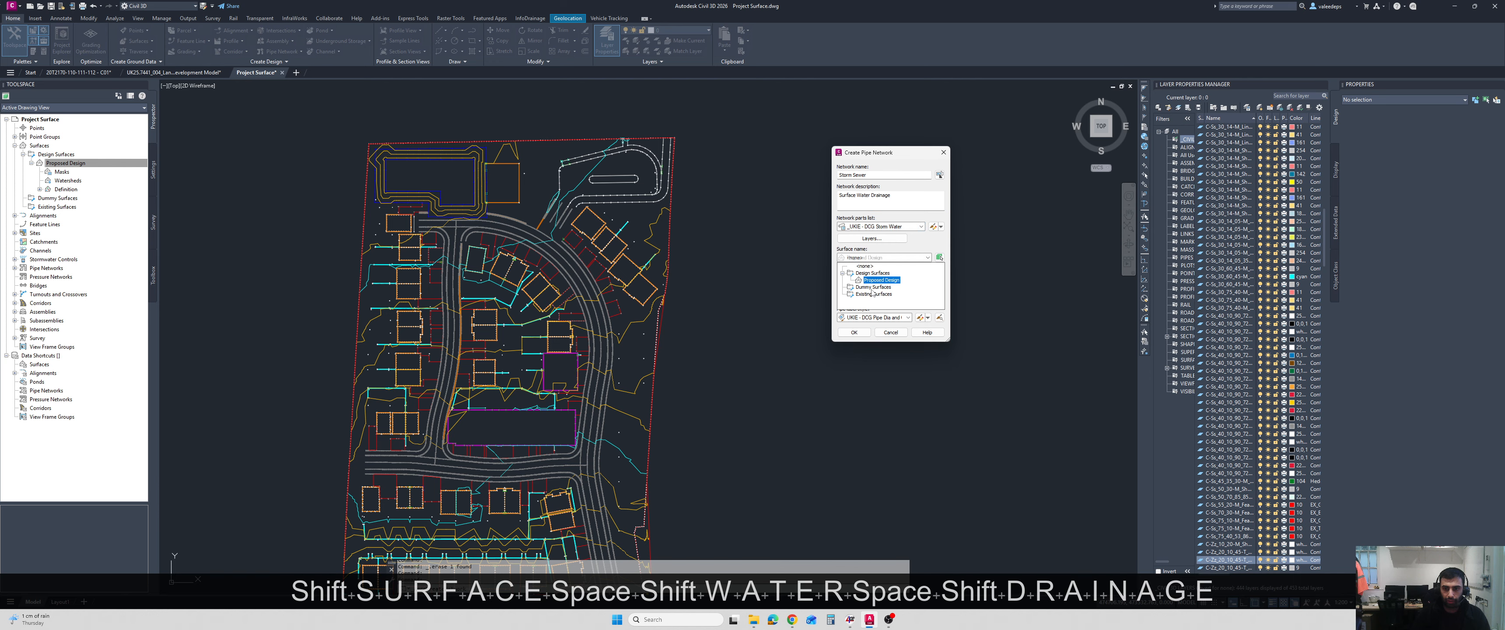
pyautogui.click(882, 280)
pyautogui.click(854, 332)
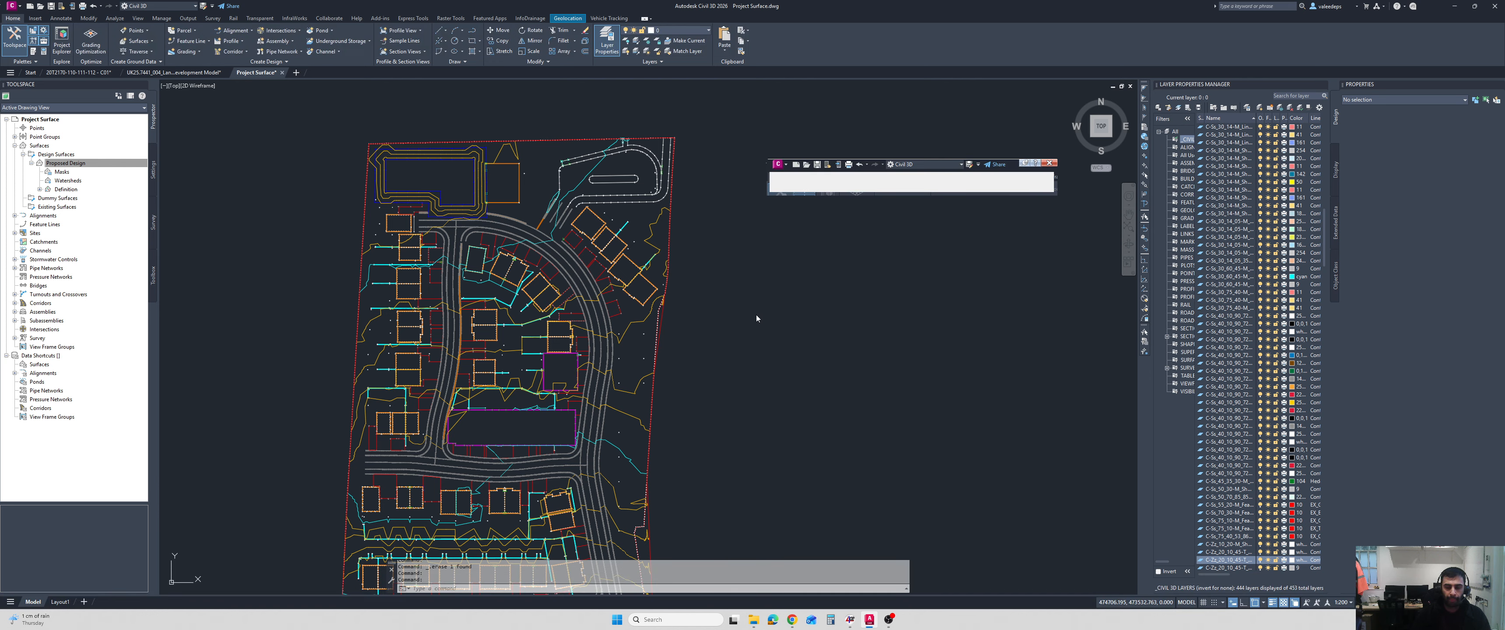
# Choose the Type B (B12) Flex manhole with 1,500 mm diameter as the structure to place in the network.
pyautogui.click(863, 178)
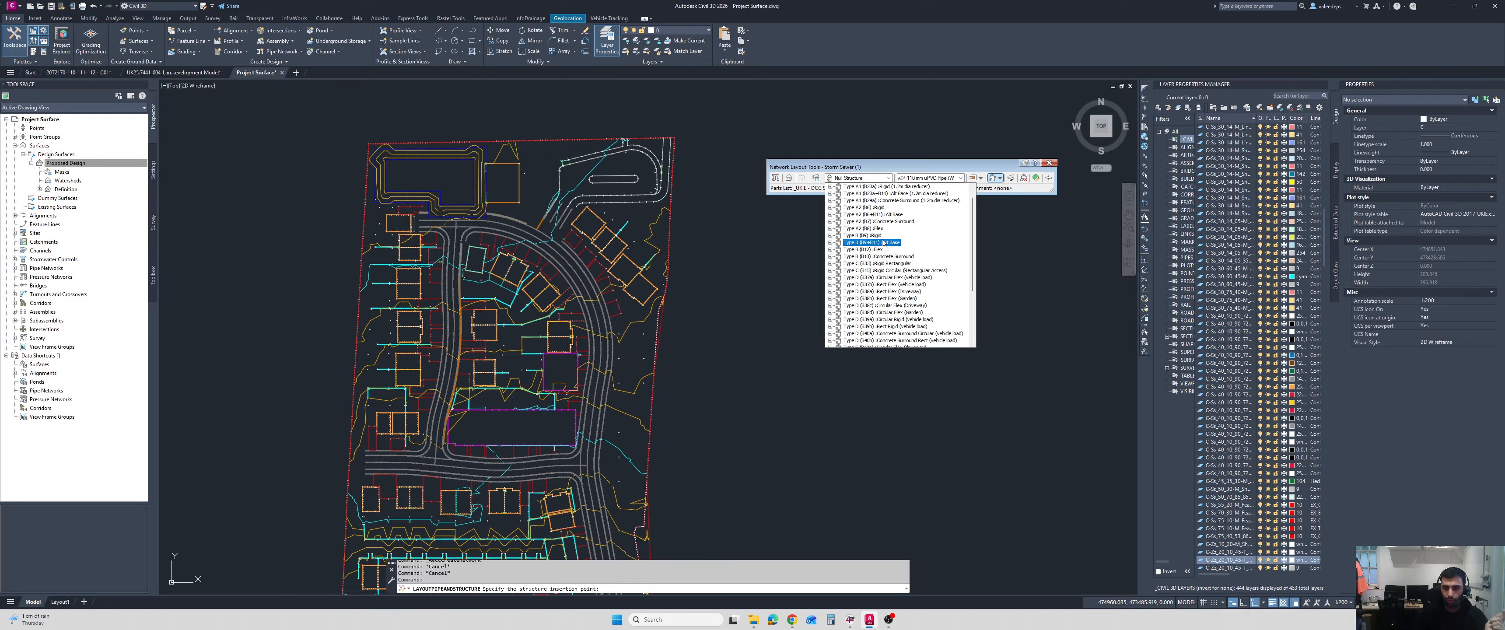
pyautogui.scroll(-1, 909, 249)
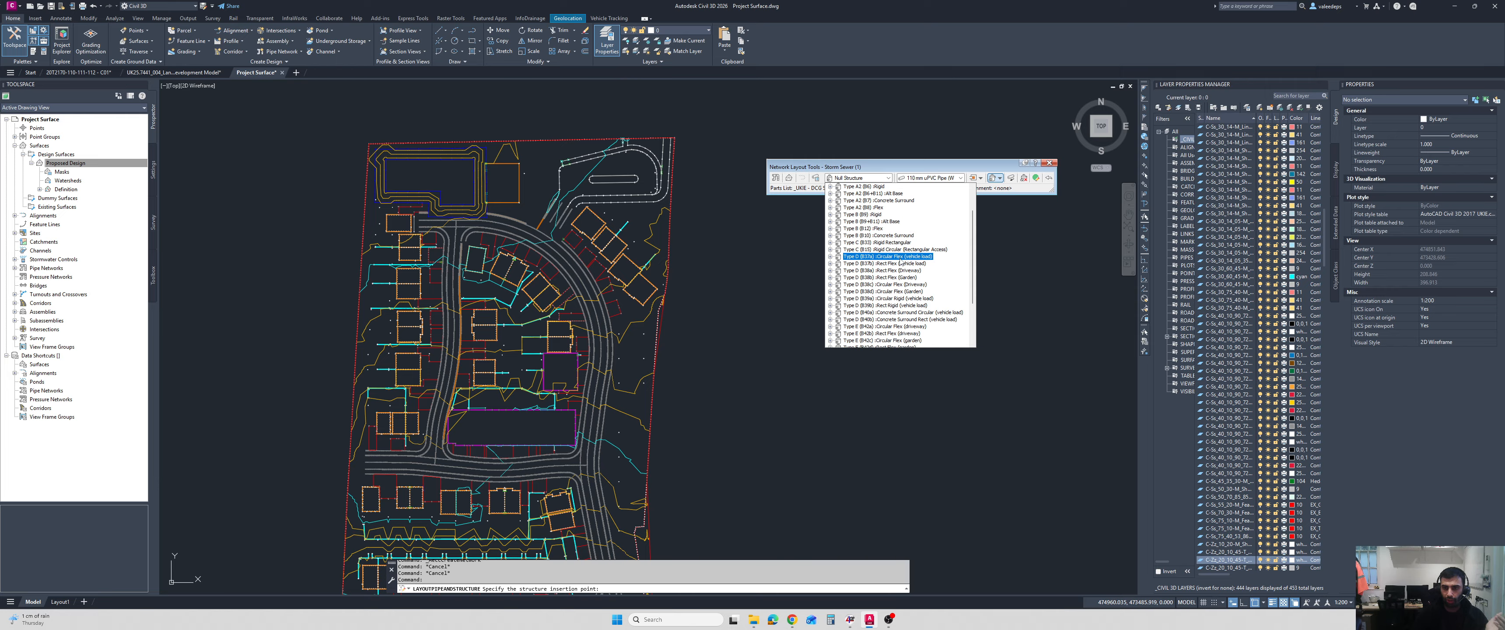
pyautogui.scroll(1, 903, 263)
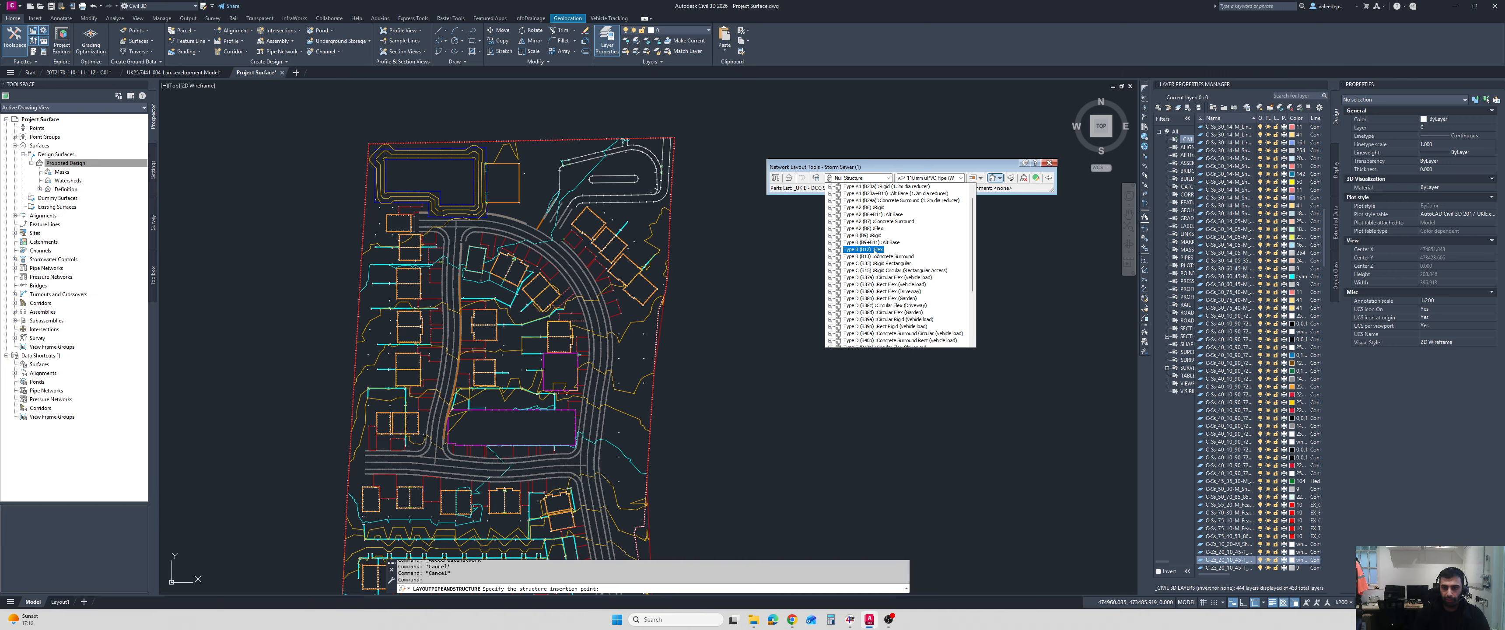
pyautogui.click(830, 249)
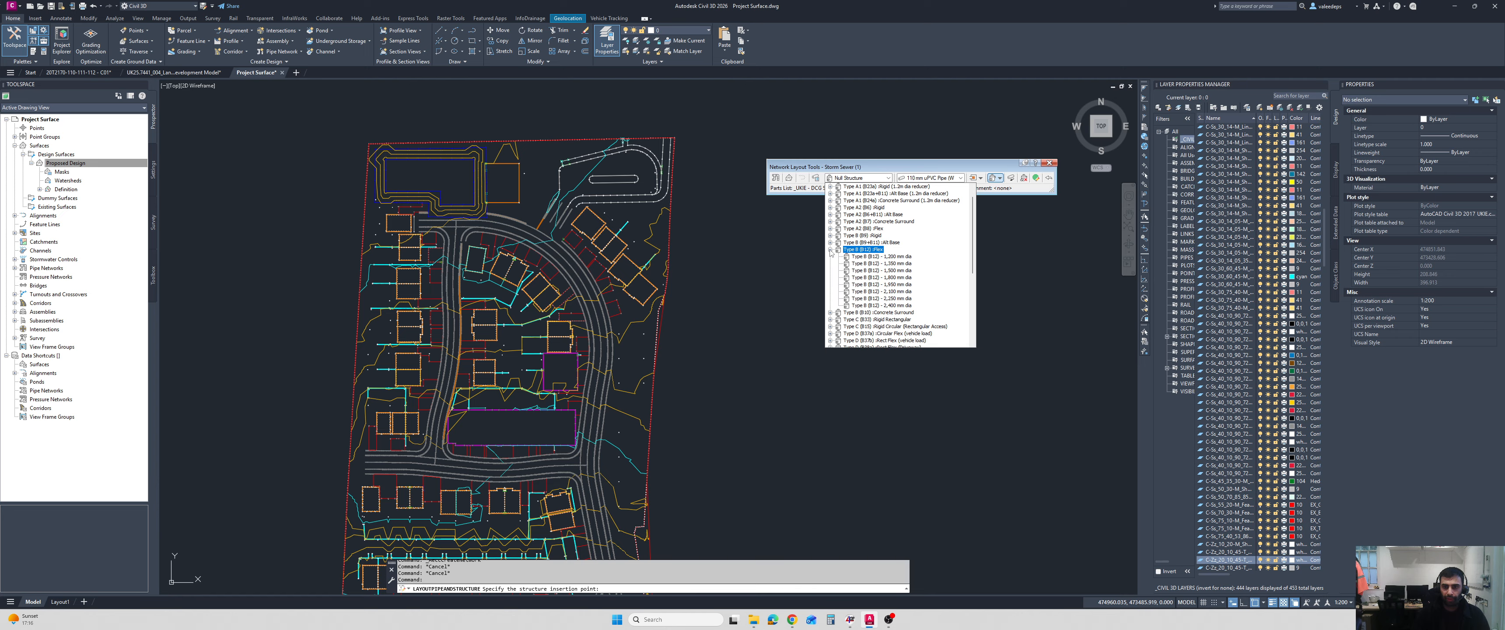
pyautogui.click(898, 271)
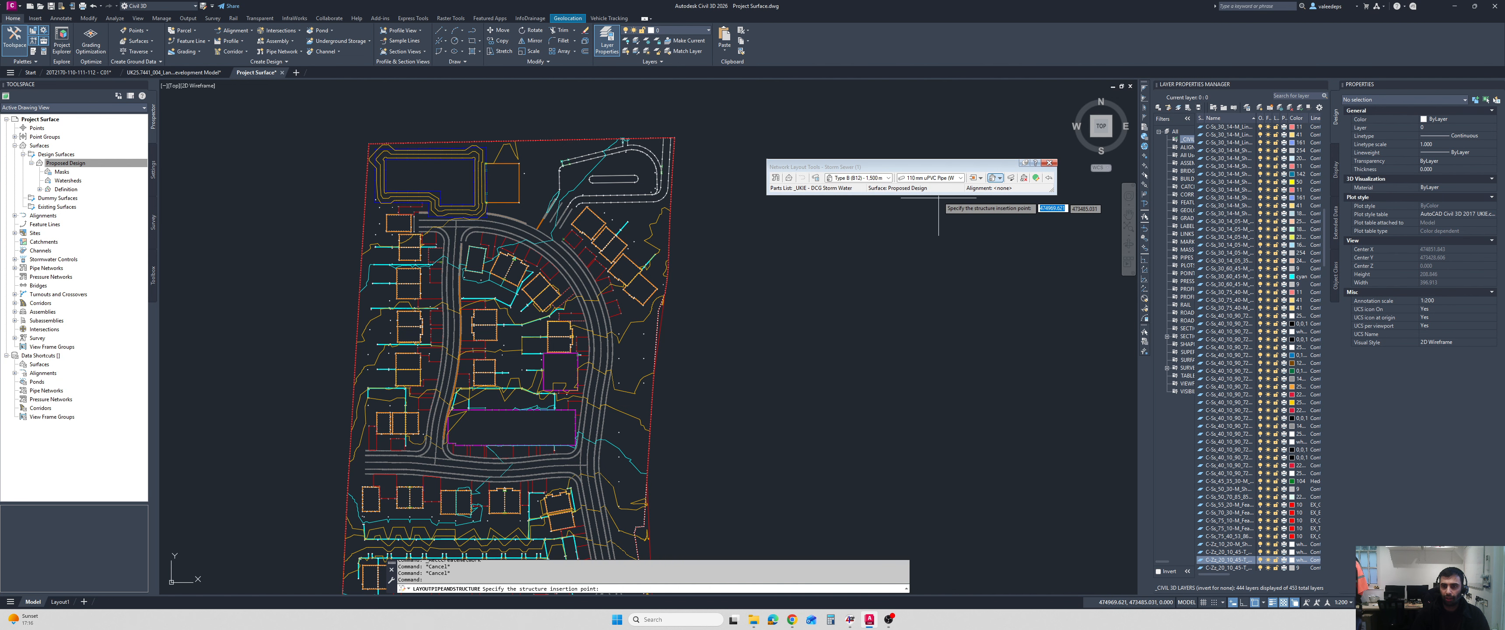
# Choose the 150 mm Twinwall HDPE Pipe as the pipe size for the network.
pyautogui.click(940, 177)
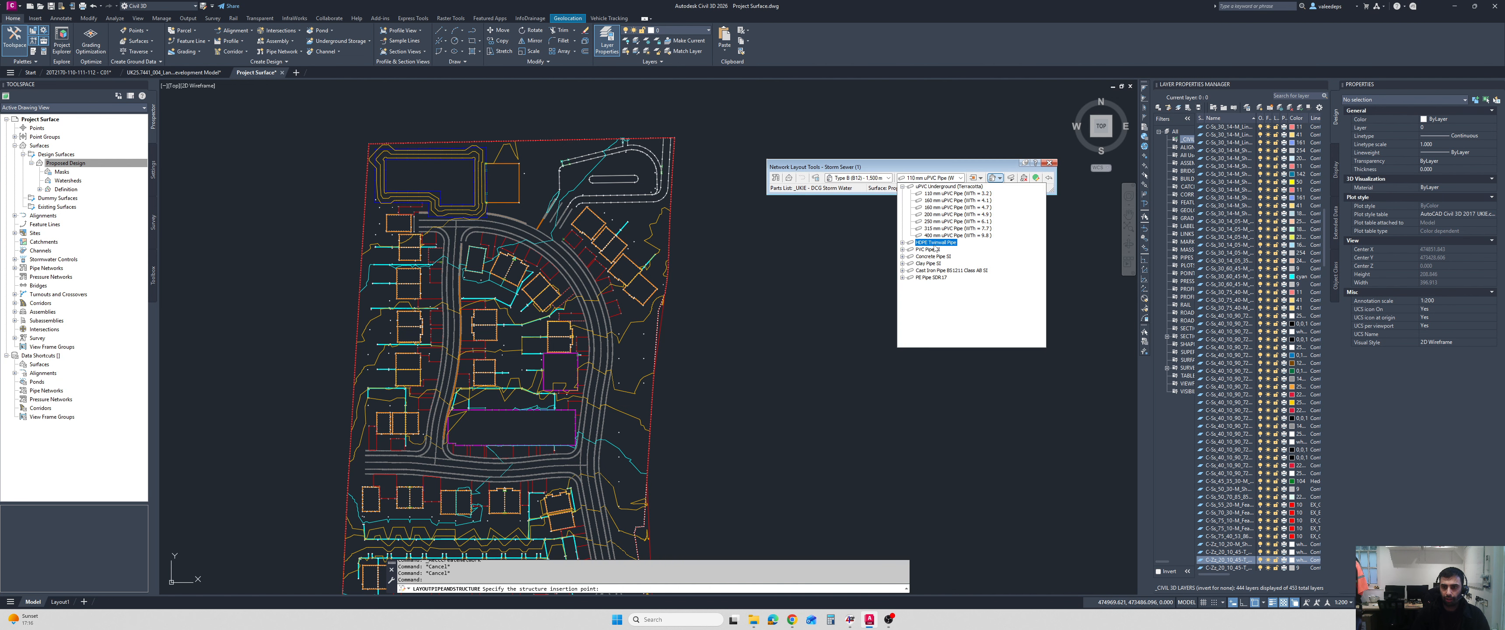
pyautogui.click(902, 186)
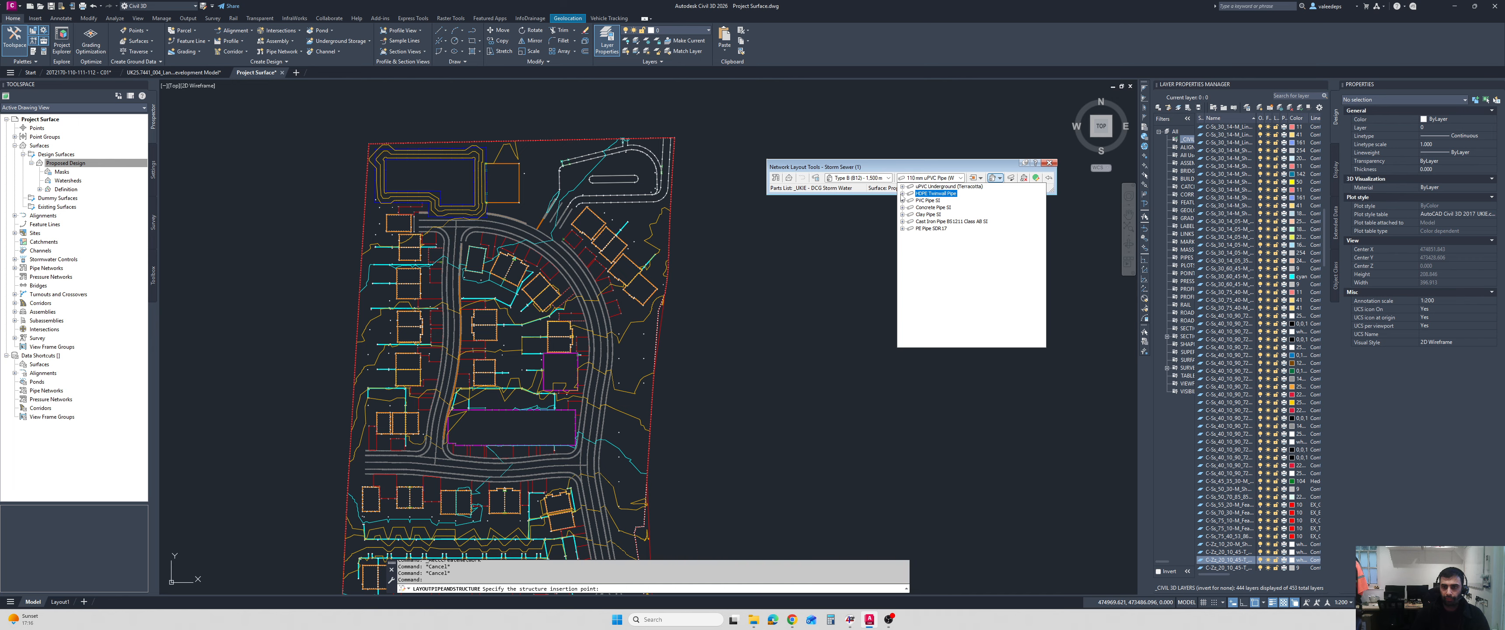
pyautogui.click(902, 193)
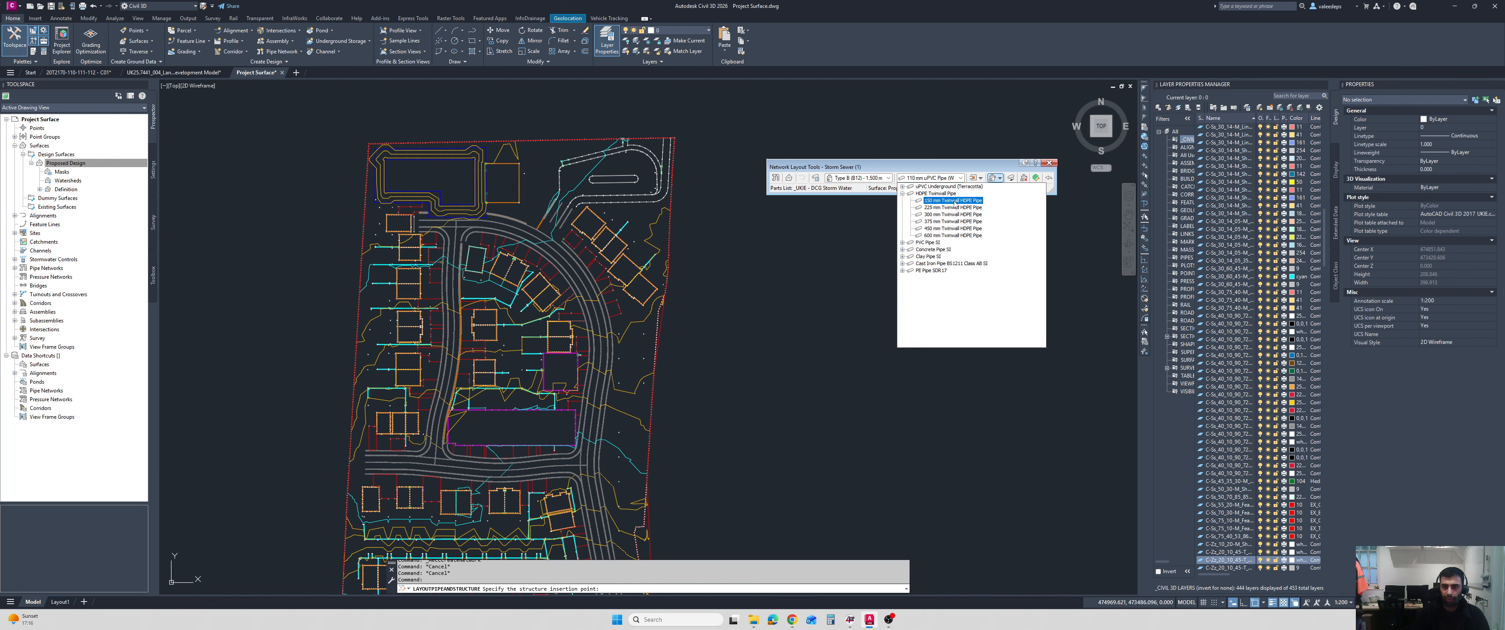
pyautogui.click(954, 201)
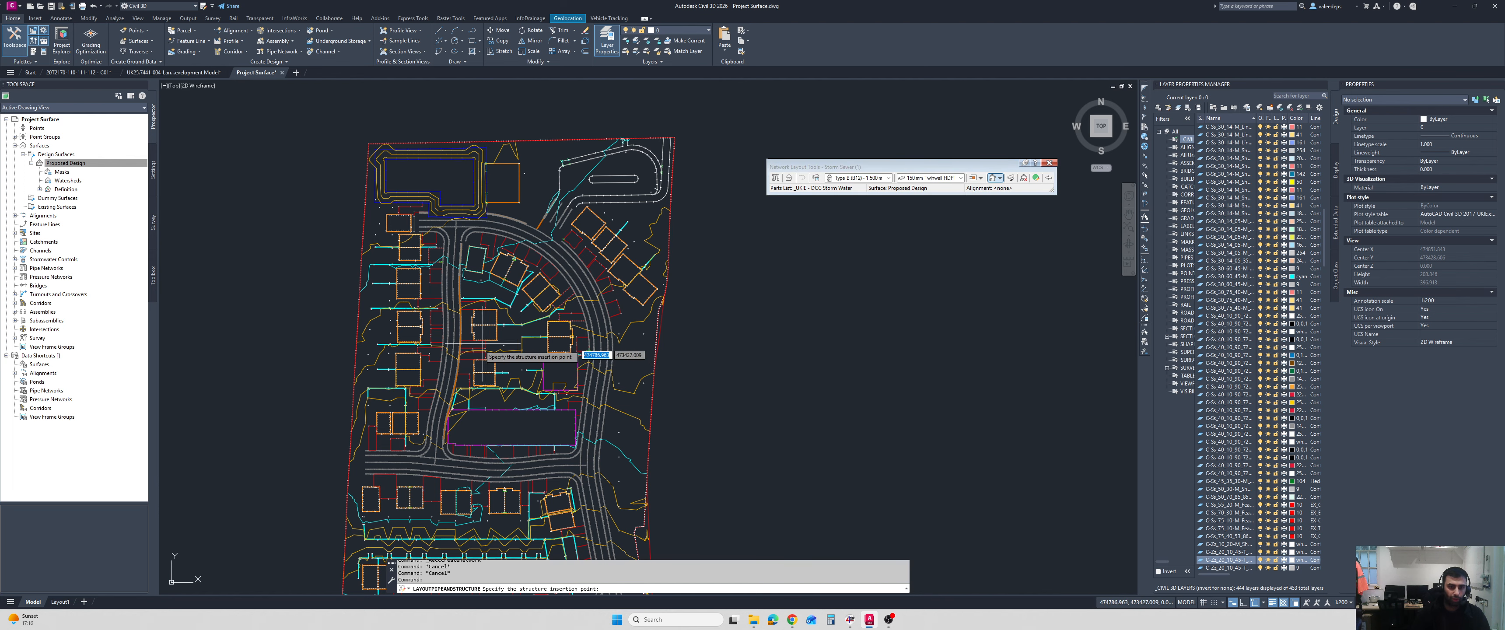
# Place the first three manholes northward along the western estate road, joined by 150 mm pipes, starting beside the large purple plot.
pyautogui.scroll(5, 483, 343)
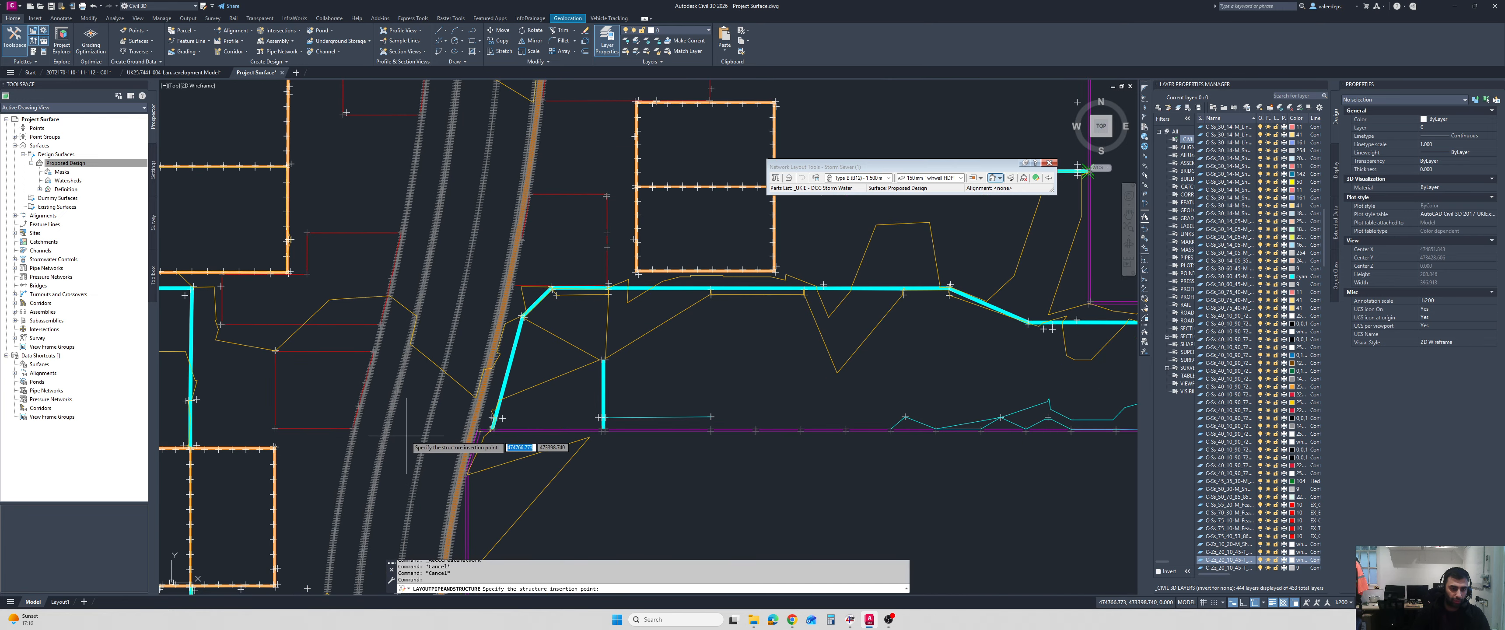
pyautogui.click(406, 435)
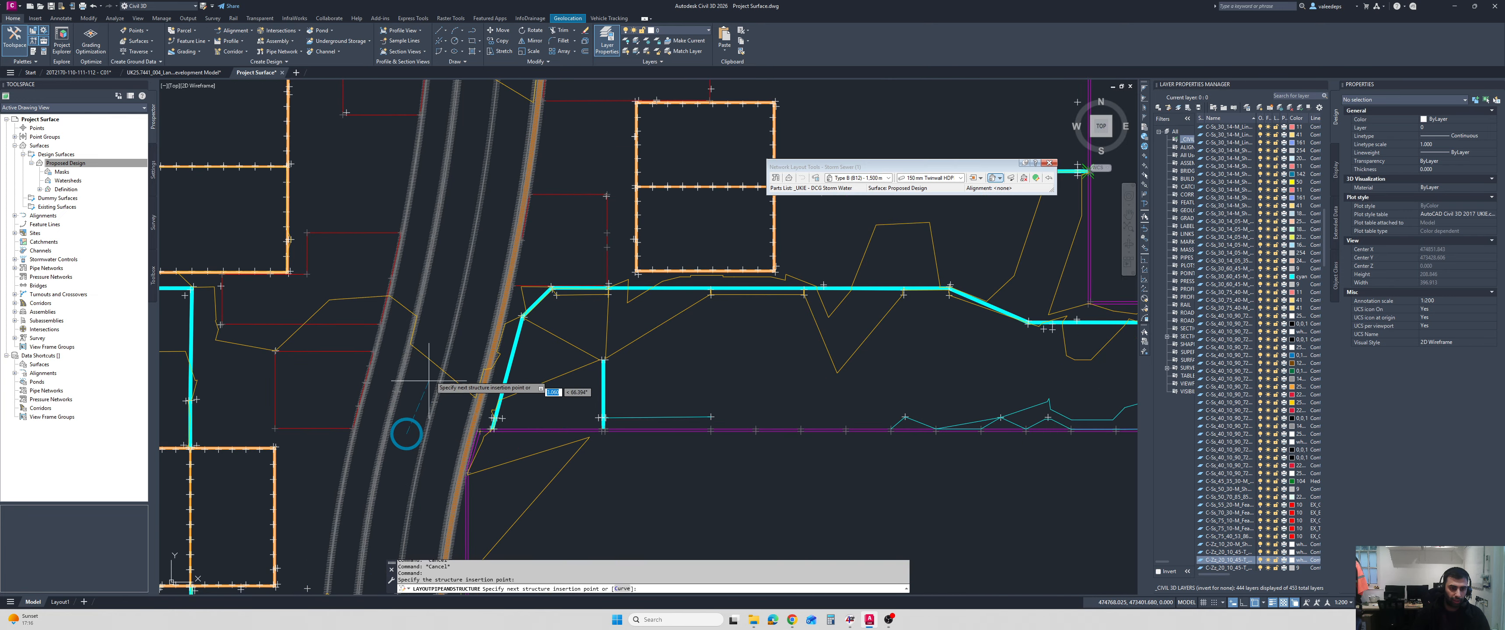
pyautogui.click(463, 191)
pyautogui.scroll(-3, 467, 187)
pyautogui.scroll(2, 470, 181)
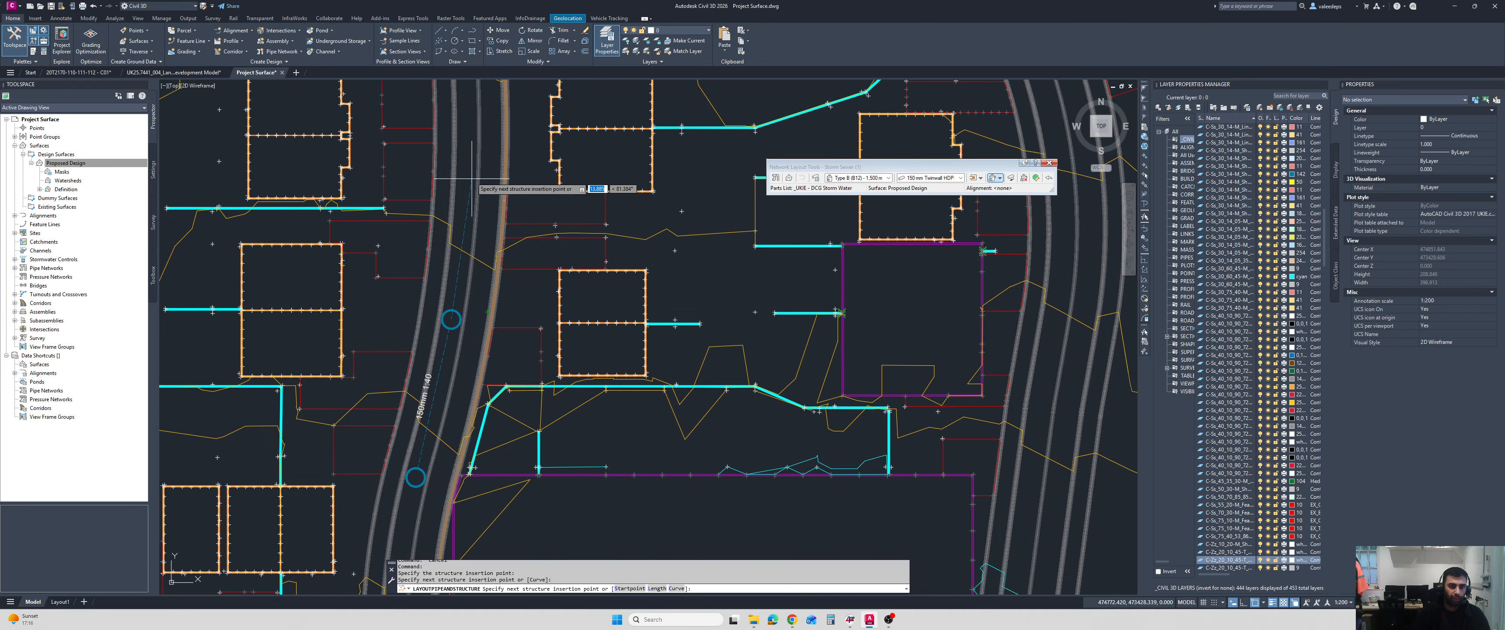
pyautogui.click(468, 134)
pyautogui.scroll(-2, 542, 169)
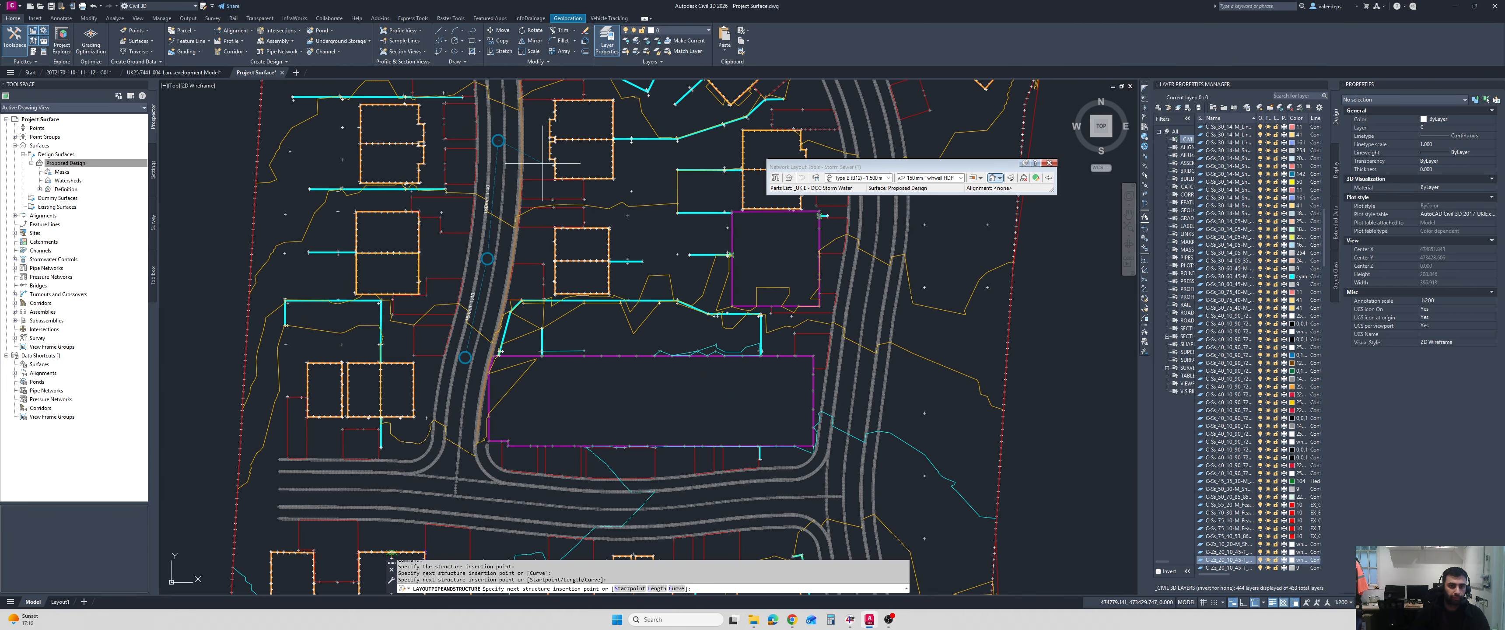
# Extend the 150 mm pipe run north to a fourth manhole at the junction with the curved estate road.
pyautogui.scroll(2, 526, 234)
pyautogui.scroll(2, 461, 316)
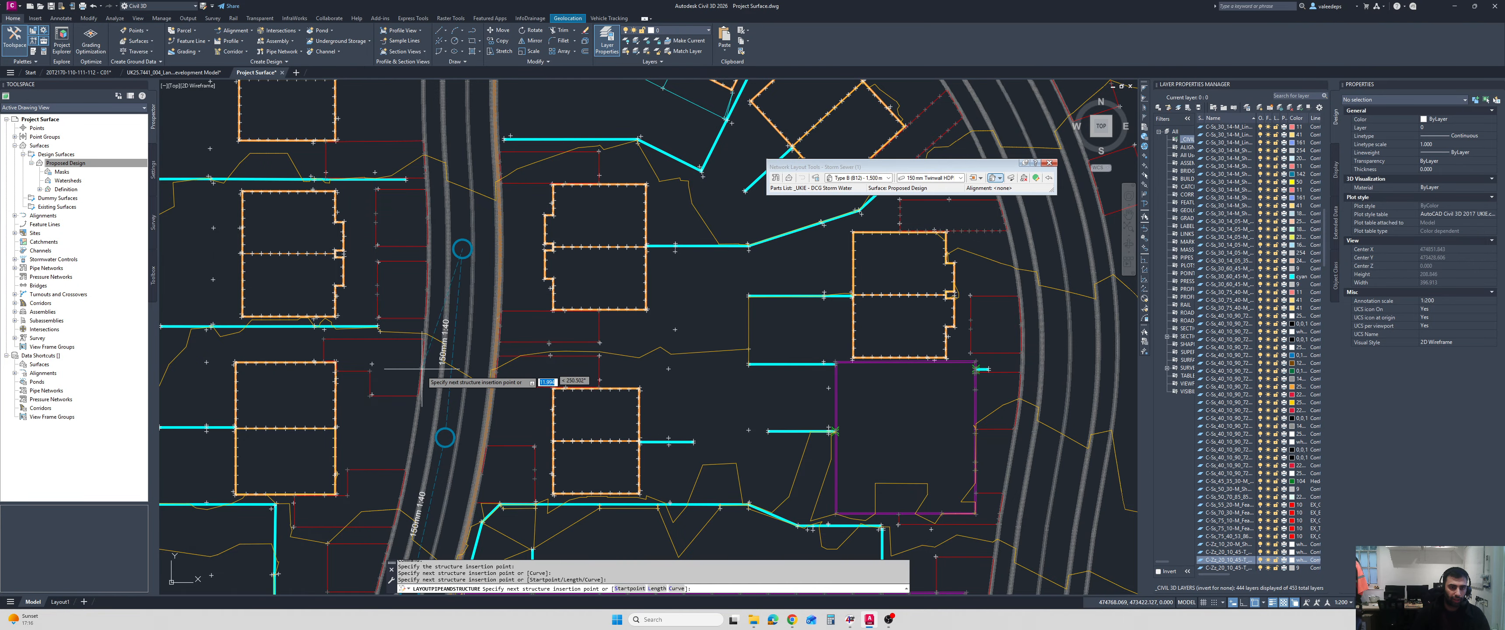
pyautogui.scroll(-2, 468, 232)
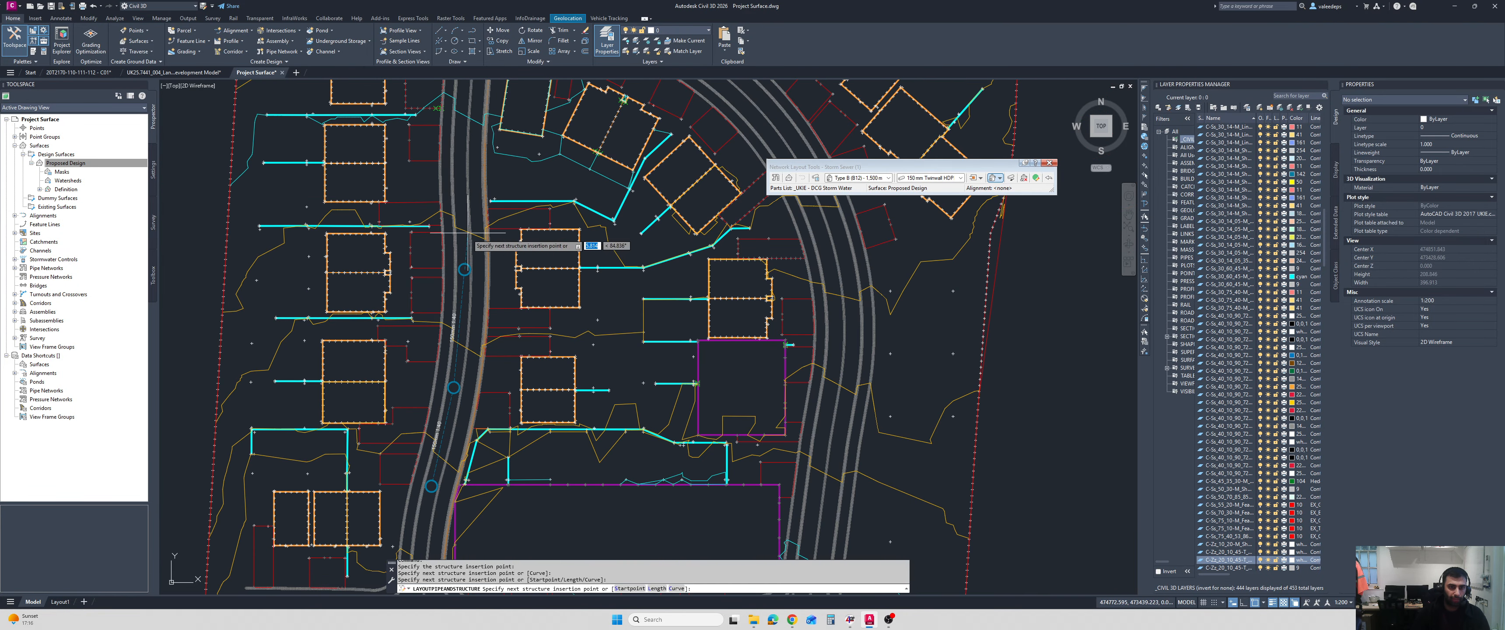
pyautogui.moveTo(467, 232); pyautogui.dragTo(476, 370, button='middle')
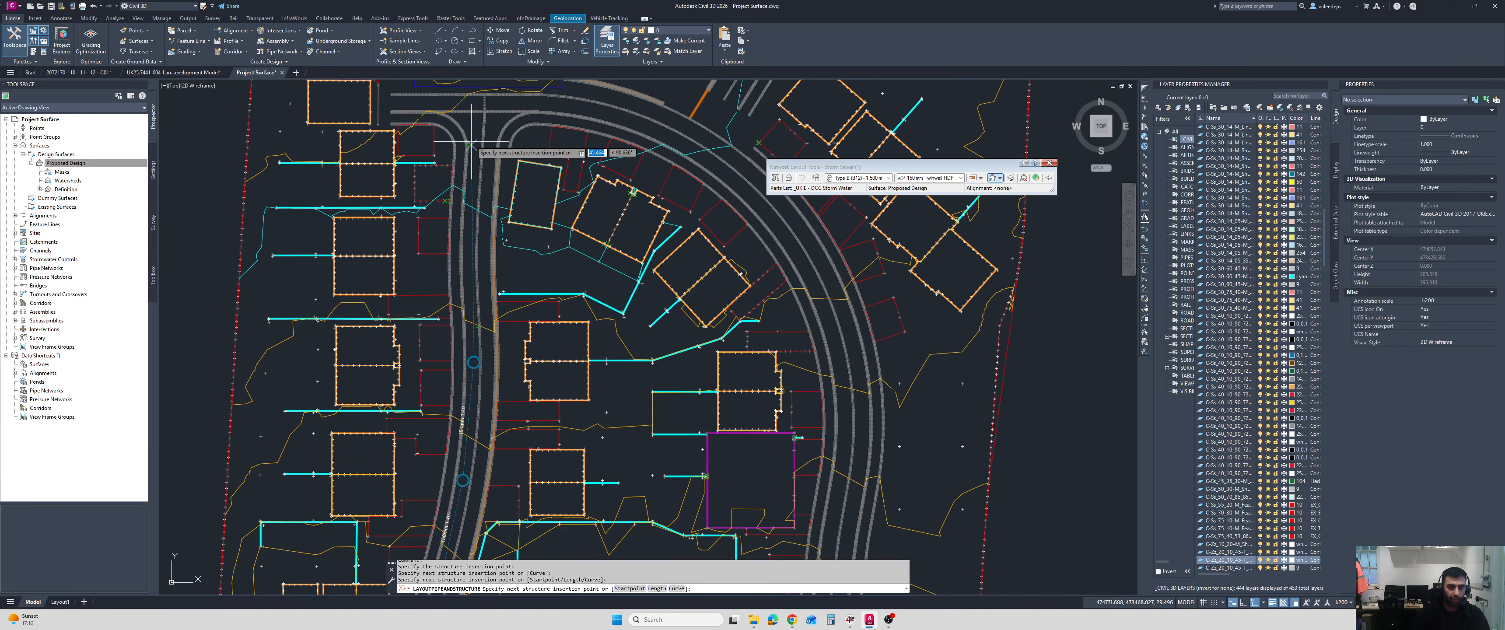
pyautogui.scroll(4, 471, 143)
pyautogui.scroll(-4, 529, 157)
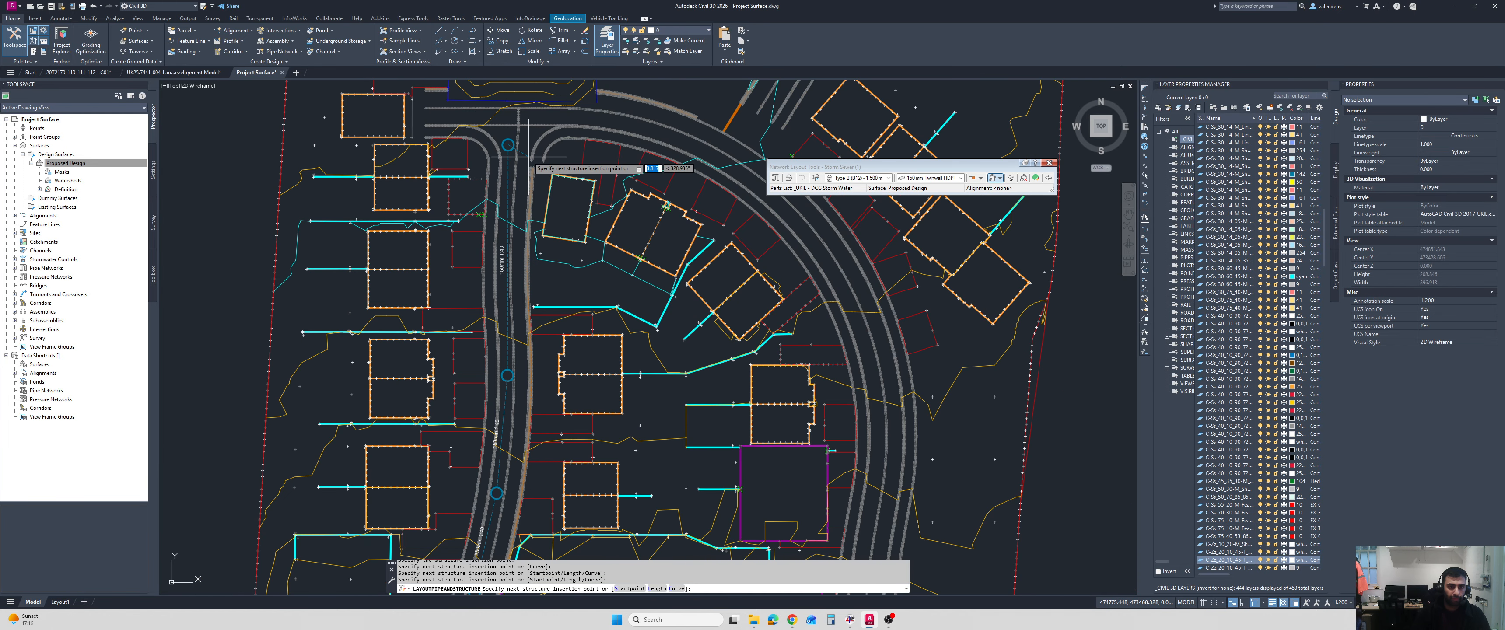
pyautogui.moveTo(528, 156); pyautogui.dragTo(514, 299, button='middle')
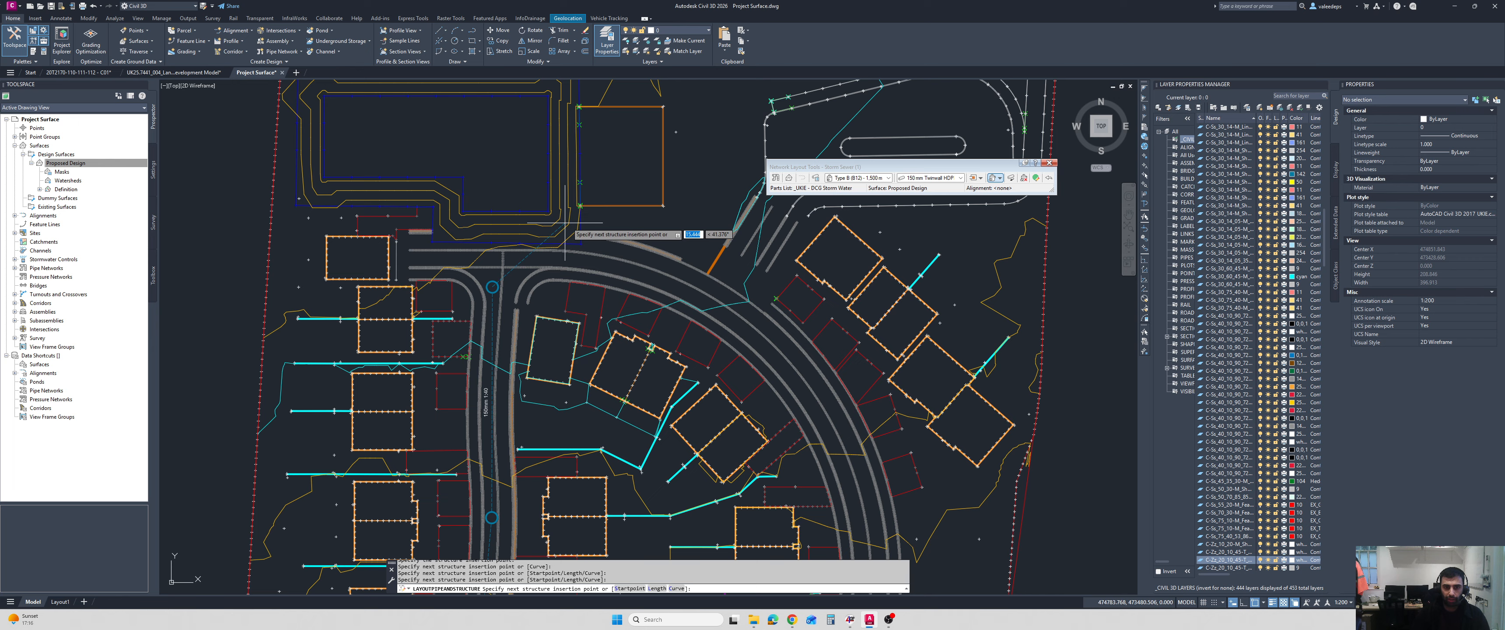
# Run a 450 mm Twinwall HDPE pipe from the junction manhole to a 500 mm OutFall (C1+C3) headwall in the northern basin, ending the layout.
pyautogui.click(937, 178)
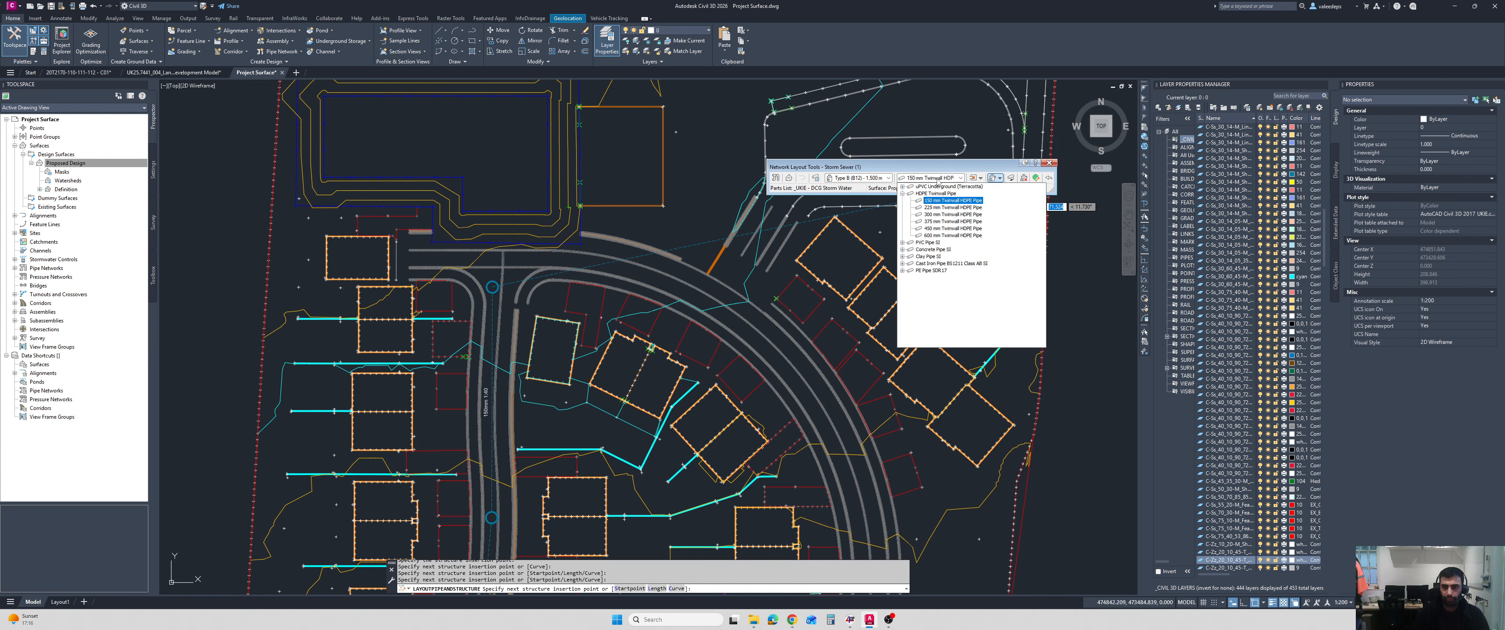
pyautogui.click(942, 229)
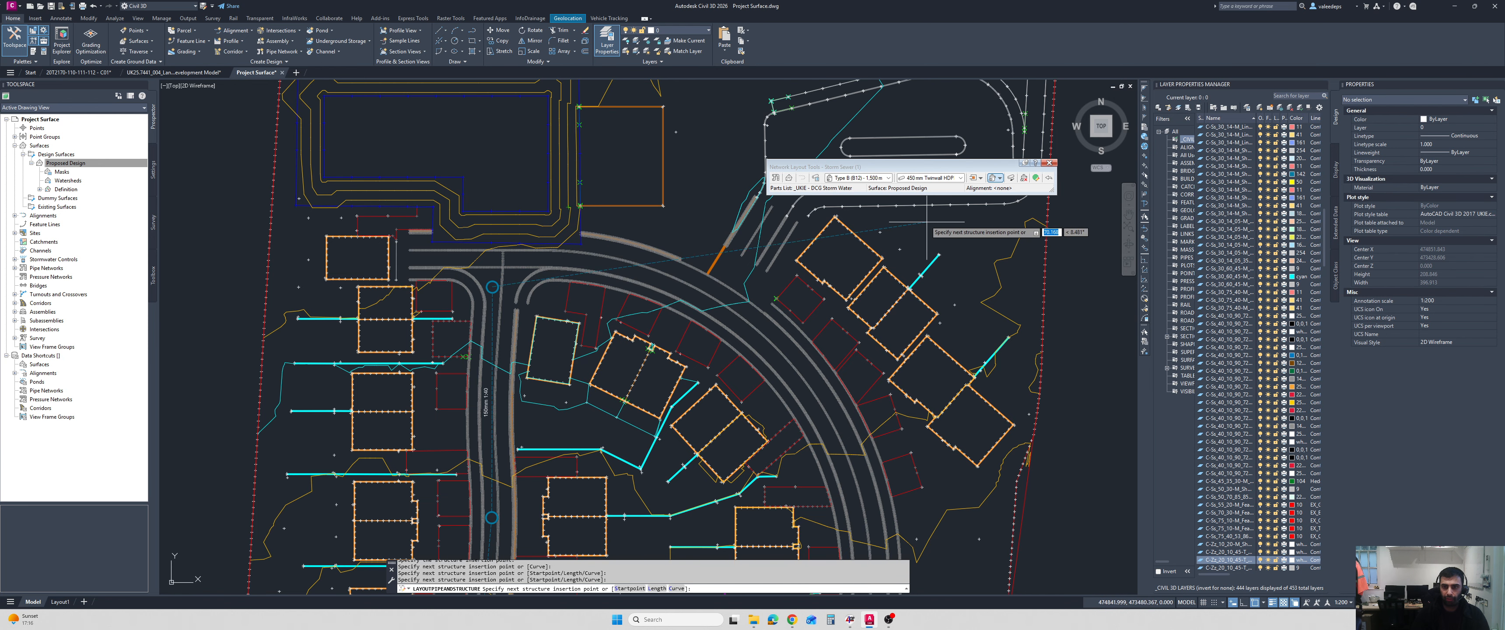
pyautogui.click(858, 178)
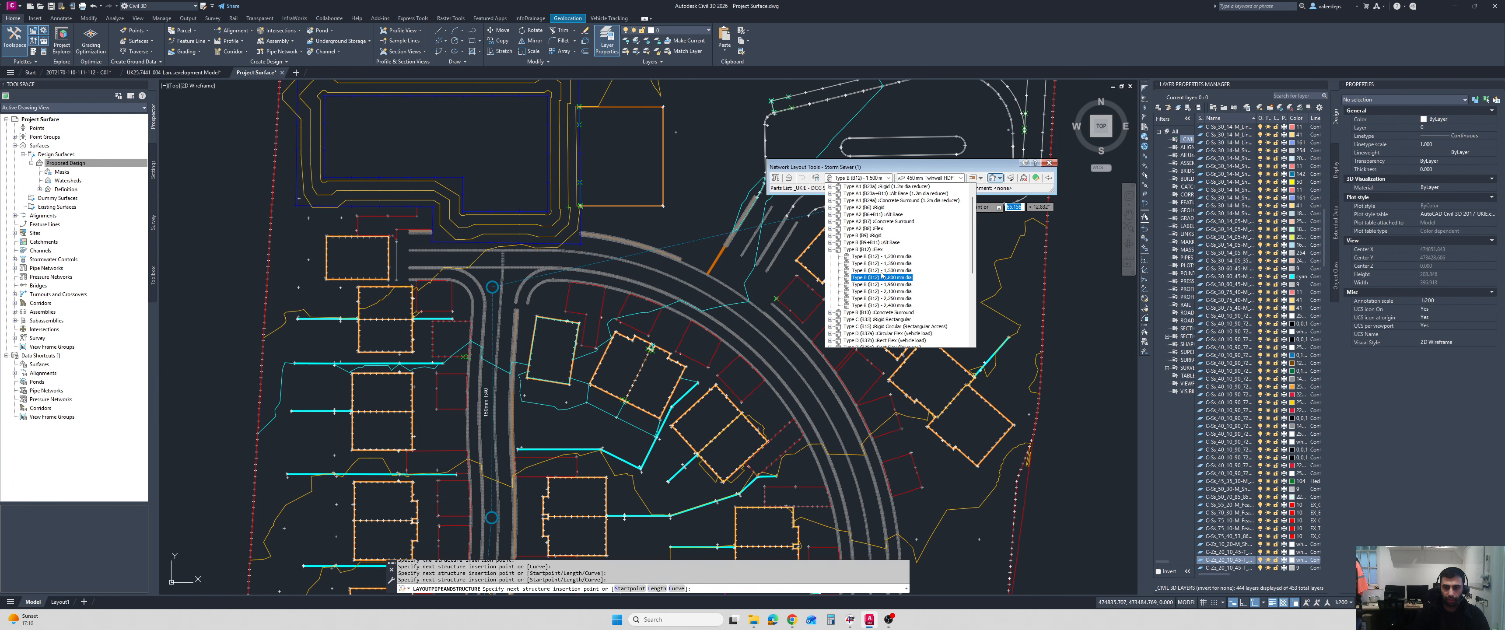
pyautogui.click(831, 250)
pyautogui.scroll(-4, 842, 258)
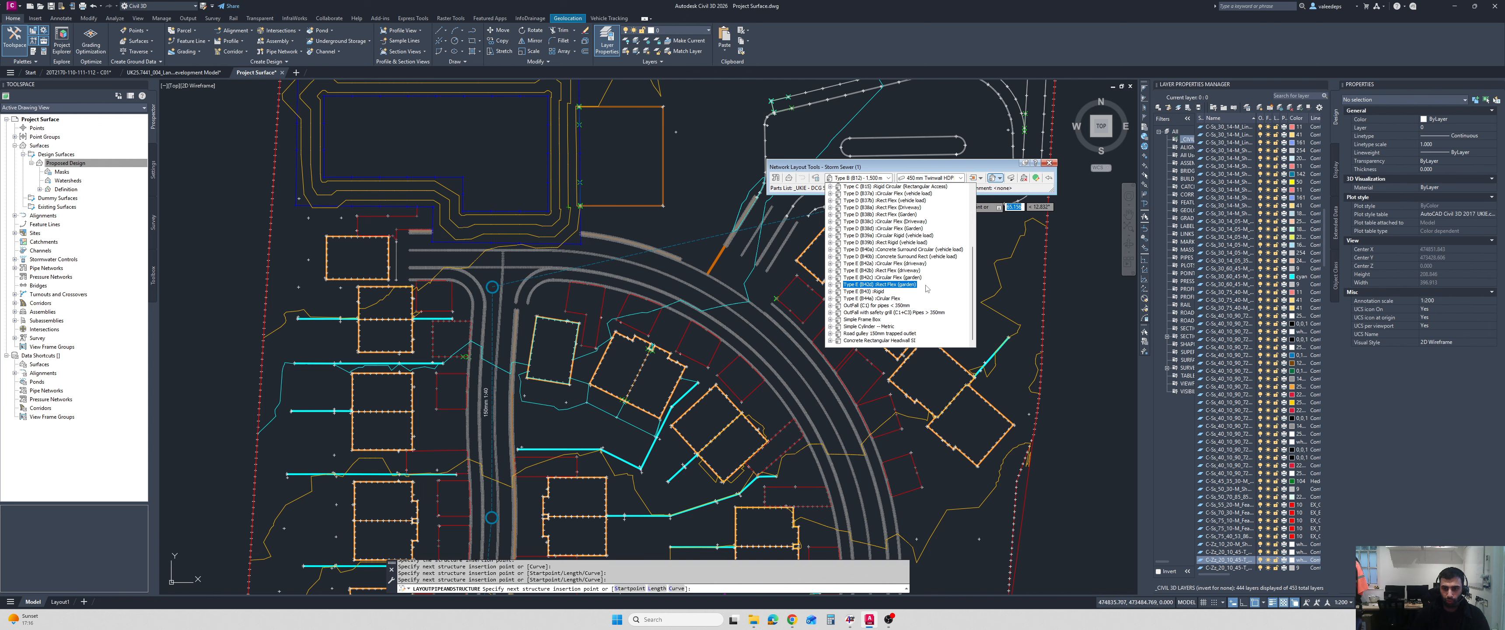
pyautogui.click(899, 317)
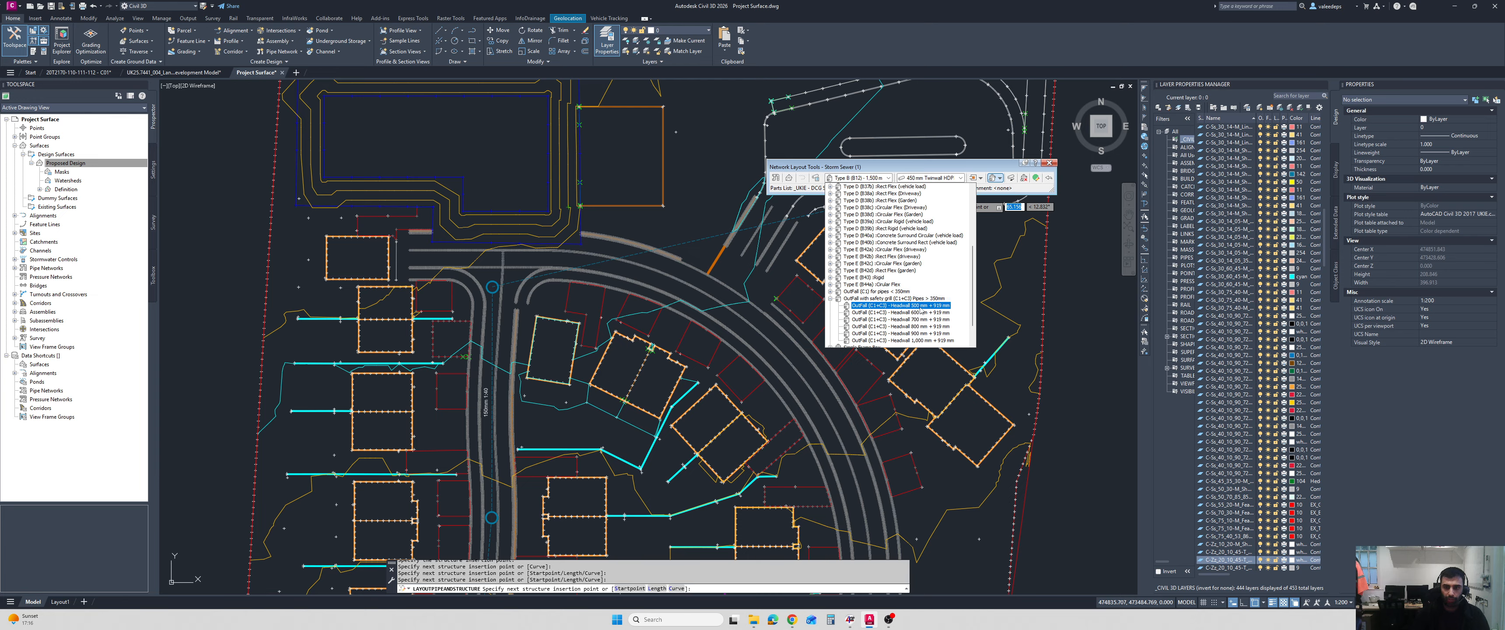
pyautogui.click(921, 308)
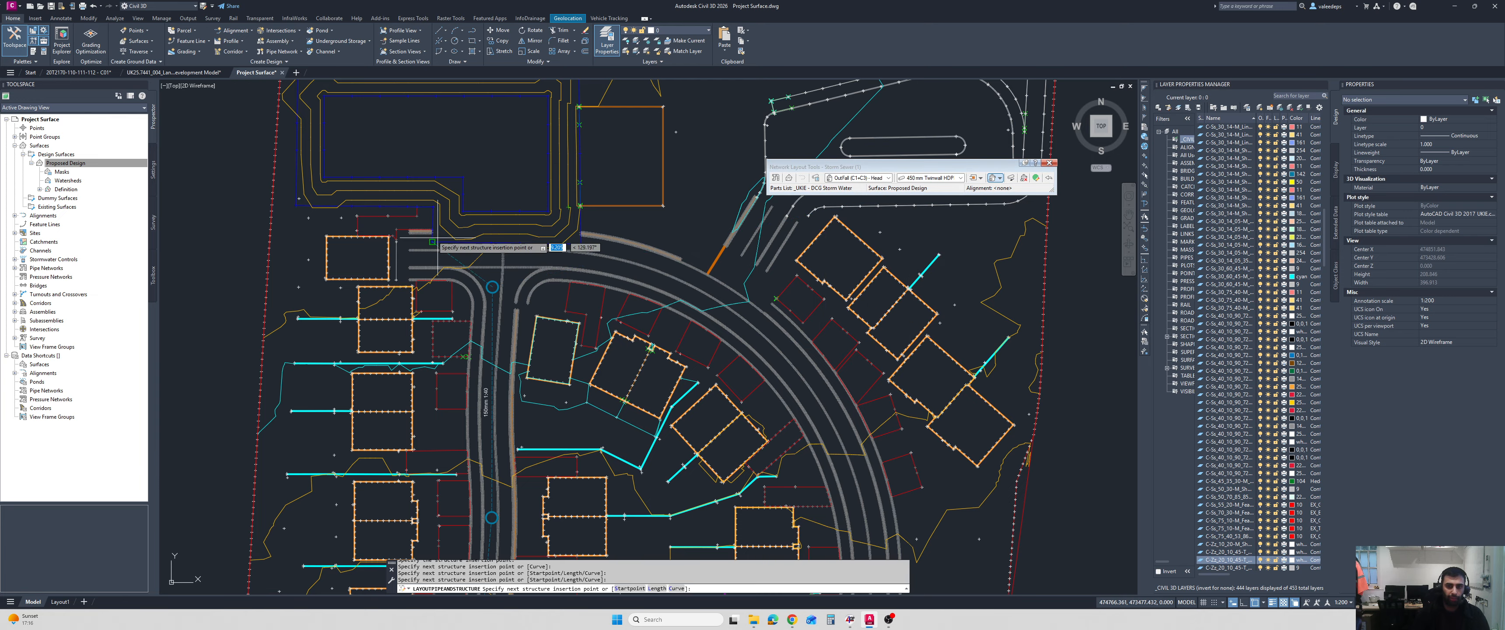
pyautogui.click(496, 190)
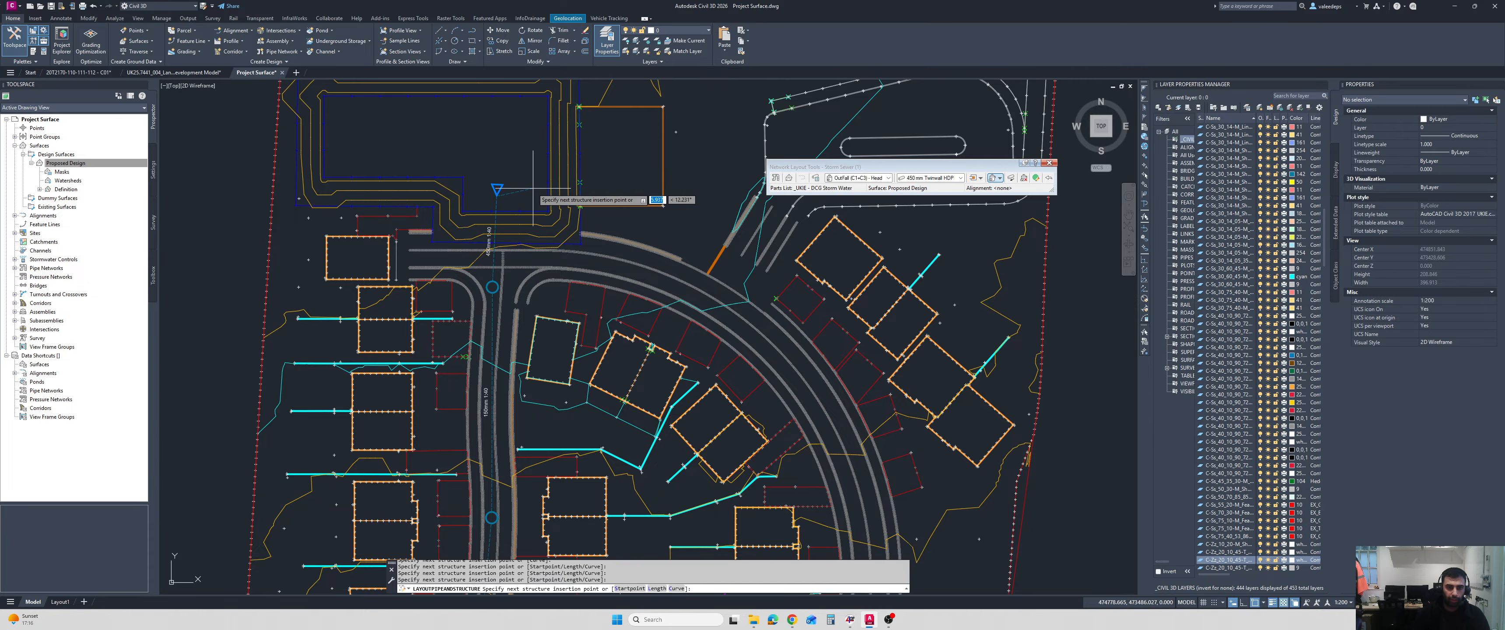
pyautogui.press('Escape')
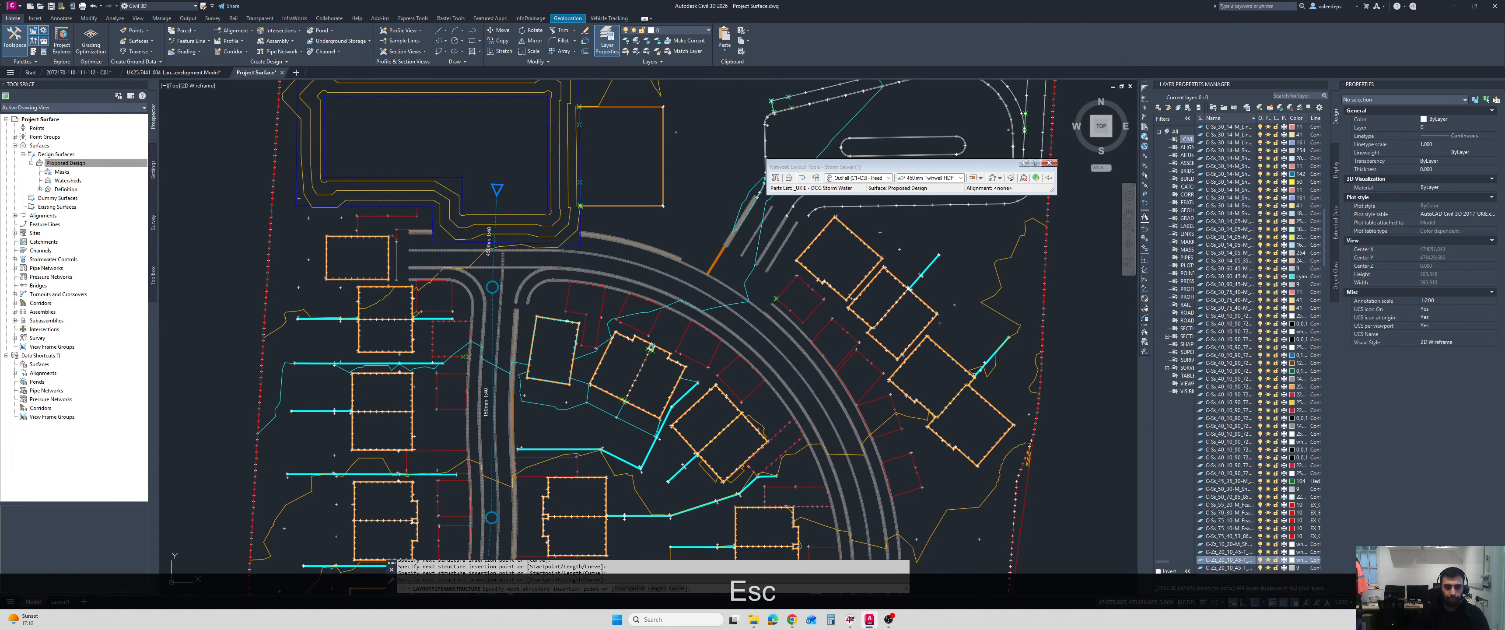
# Select the manholes and 150 mm pipes along the western estate road, starting from the southernmost manhole.
pyautogui.scroll(-2, 656, 291)
pyautogui.moveTo(657, 291); pyautogui.dragTo(667, 250, button='middle')
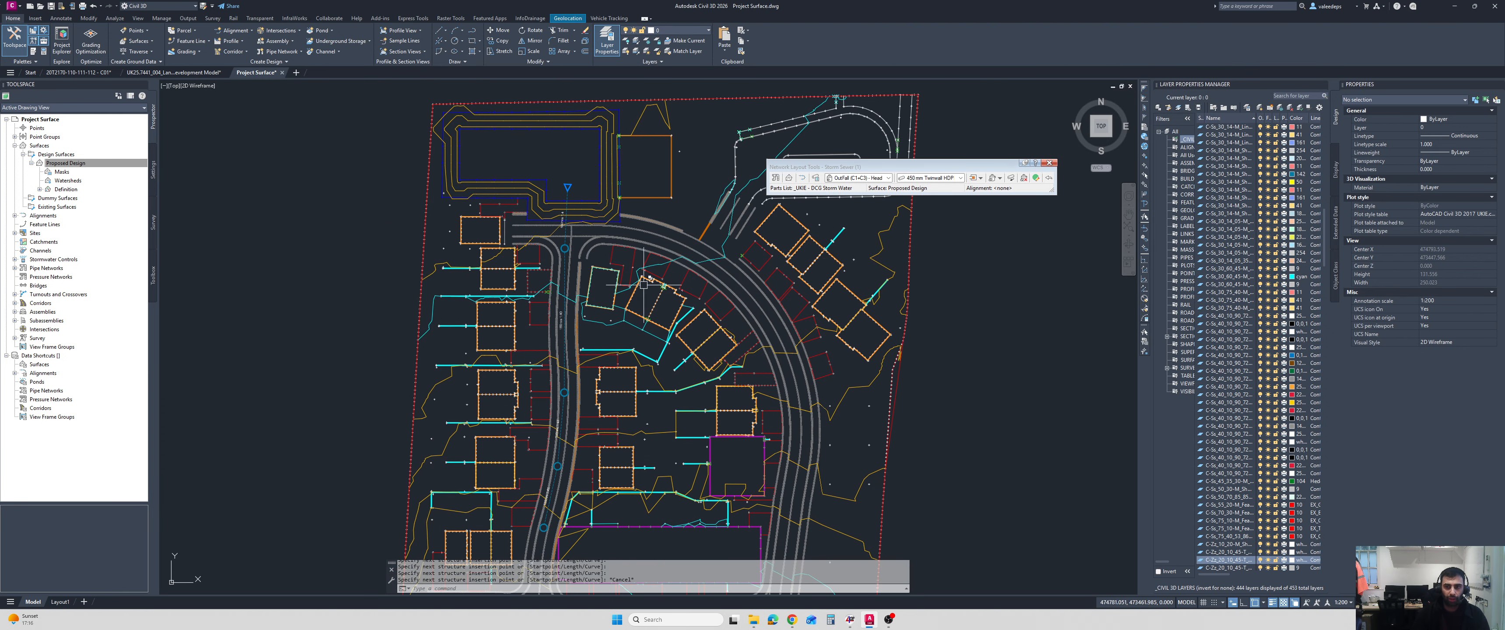
pyautogui.moveTo(751, 285)
pyautogui.mouseDown(button='middle')
pyautogui.moveTo(695, 210)
pyautogui.moveTo(674, 208)
pyautogui.mouseUp(button='middle')
pyautogui.scroll(4, 479, 439)
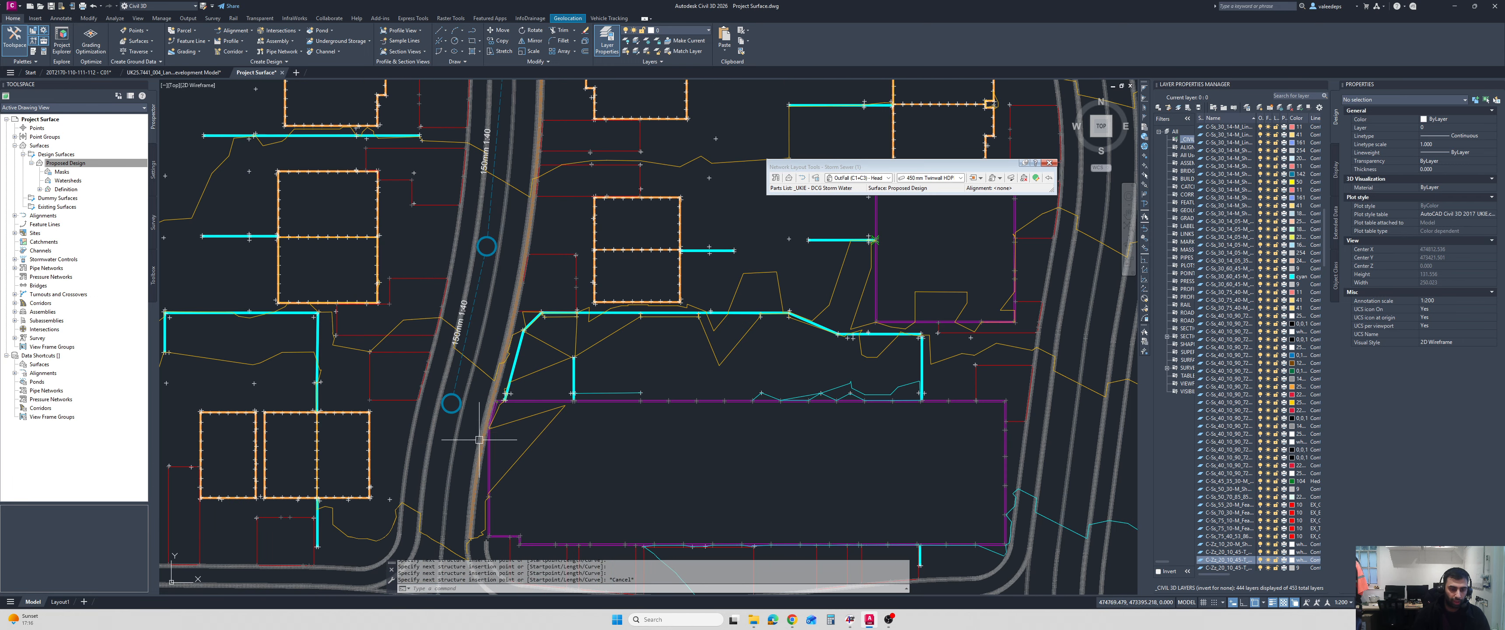
pyautogui.scroll(2, 457, 399)
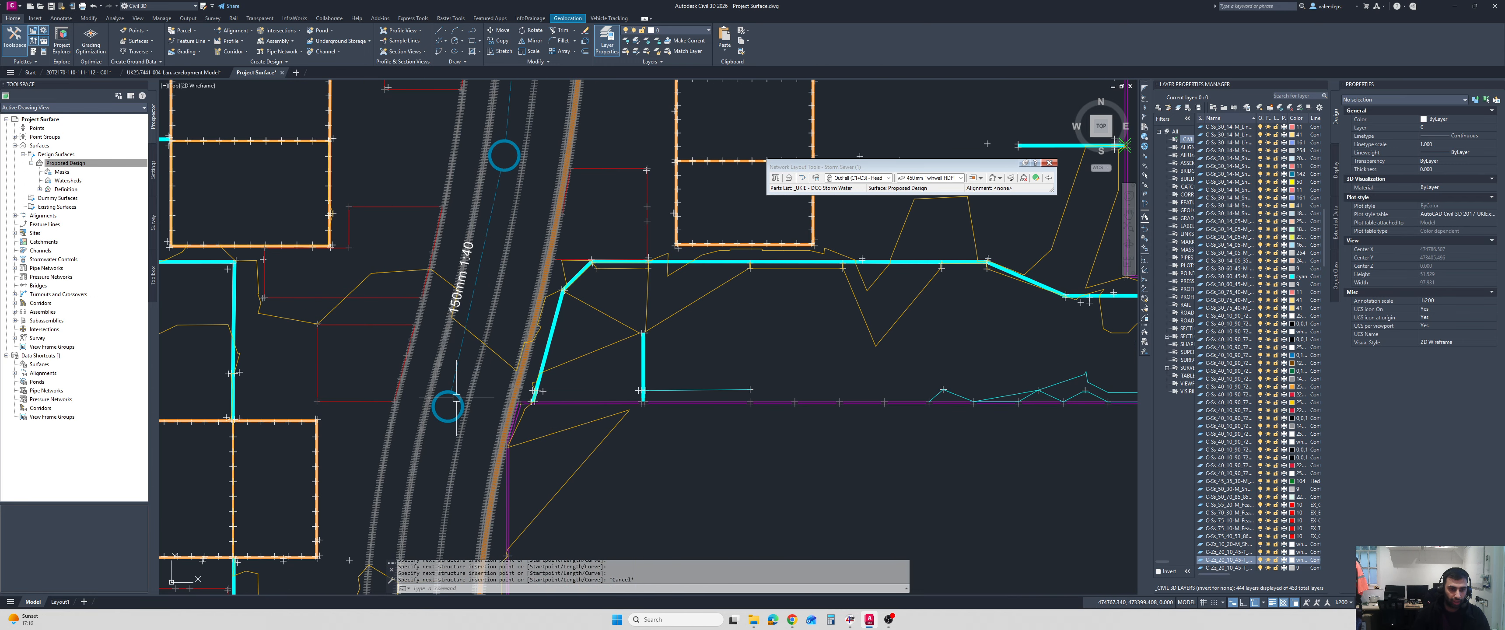
pyautogui.click(456, 398)
pyautogui.scroll(-5, 457, 399)
pyautogui.scroll(6, 479, 341)
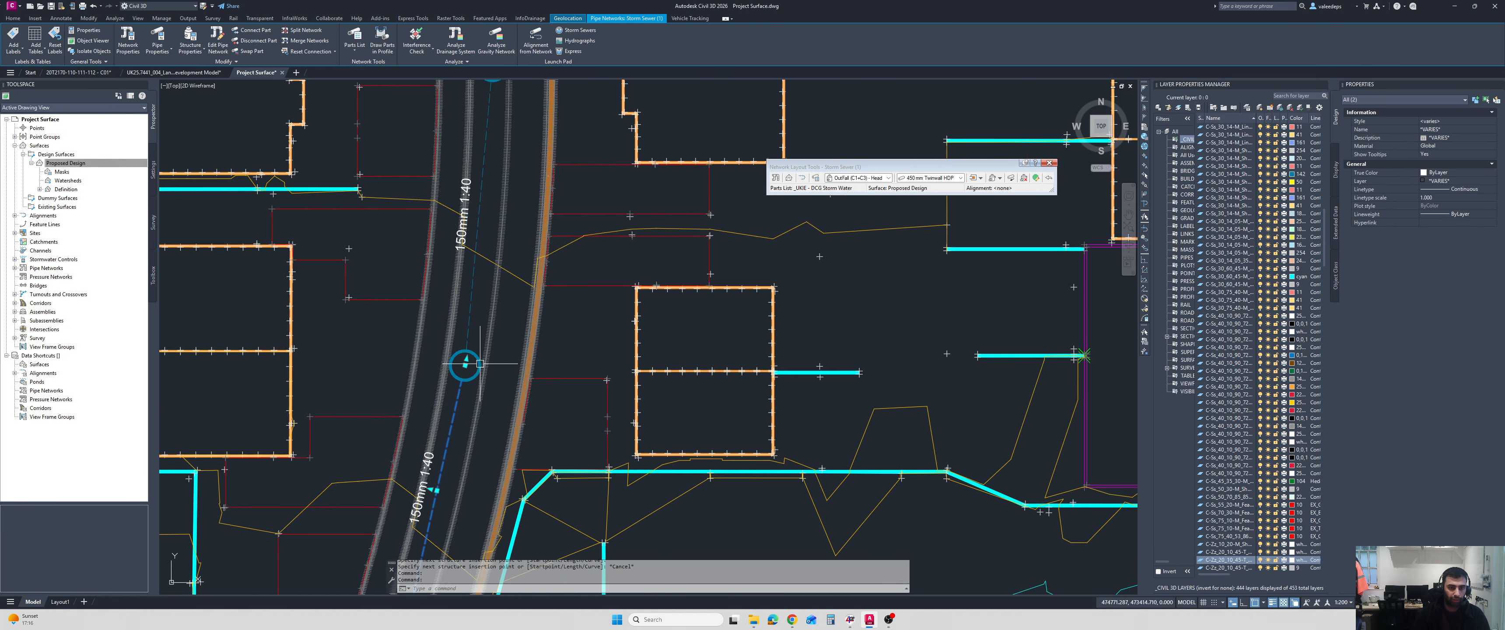
pyautogui.click(478, 348)
pyautogui.scroll(-4, 481, 344)
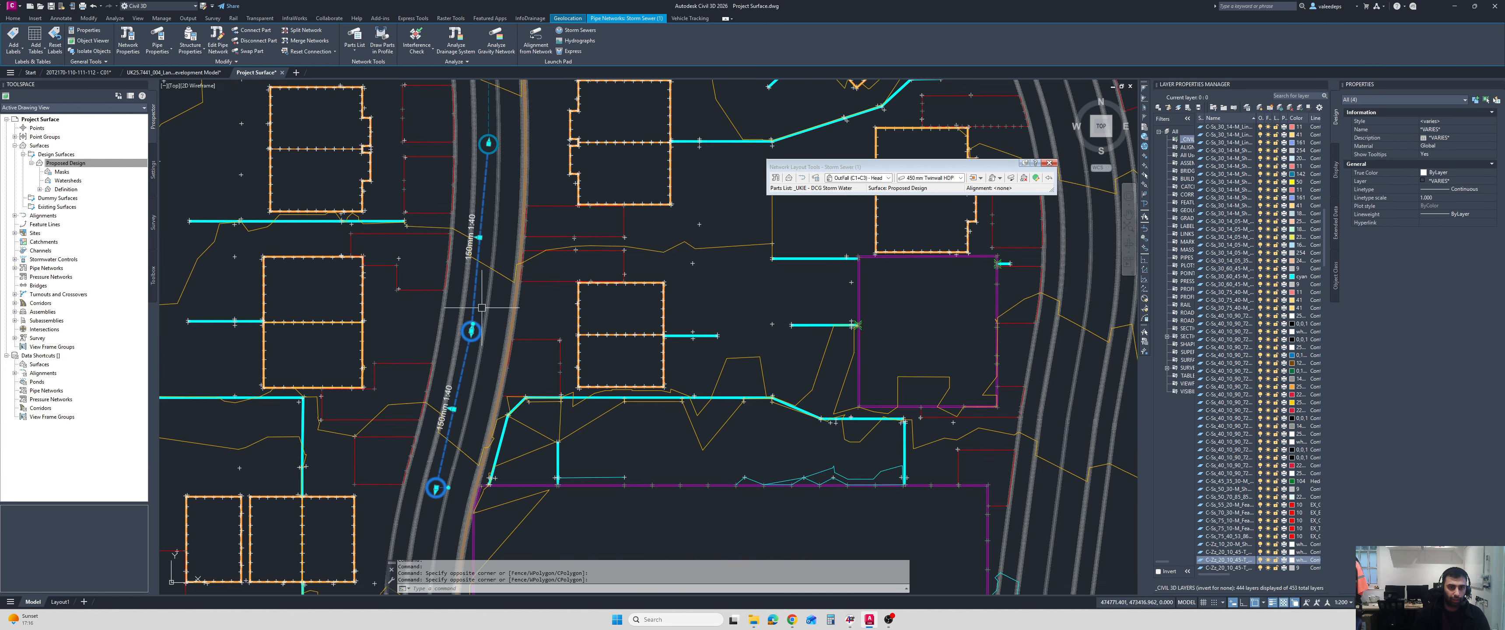
pyautogui.scroll(4, 481, 344)
pyautogui.click(495, 310)
pyautogui.click(481, 345)
pyautogui.scroll(-4, 480, 344)
pyautogui.moveTo(474, 290); pyautogui.dragTo(491, 474, button='middle')
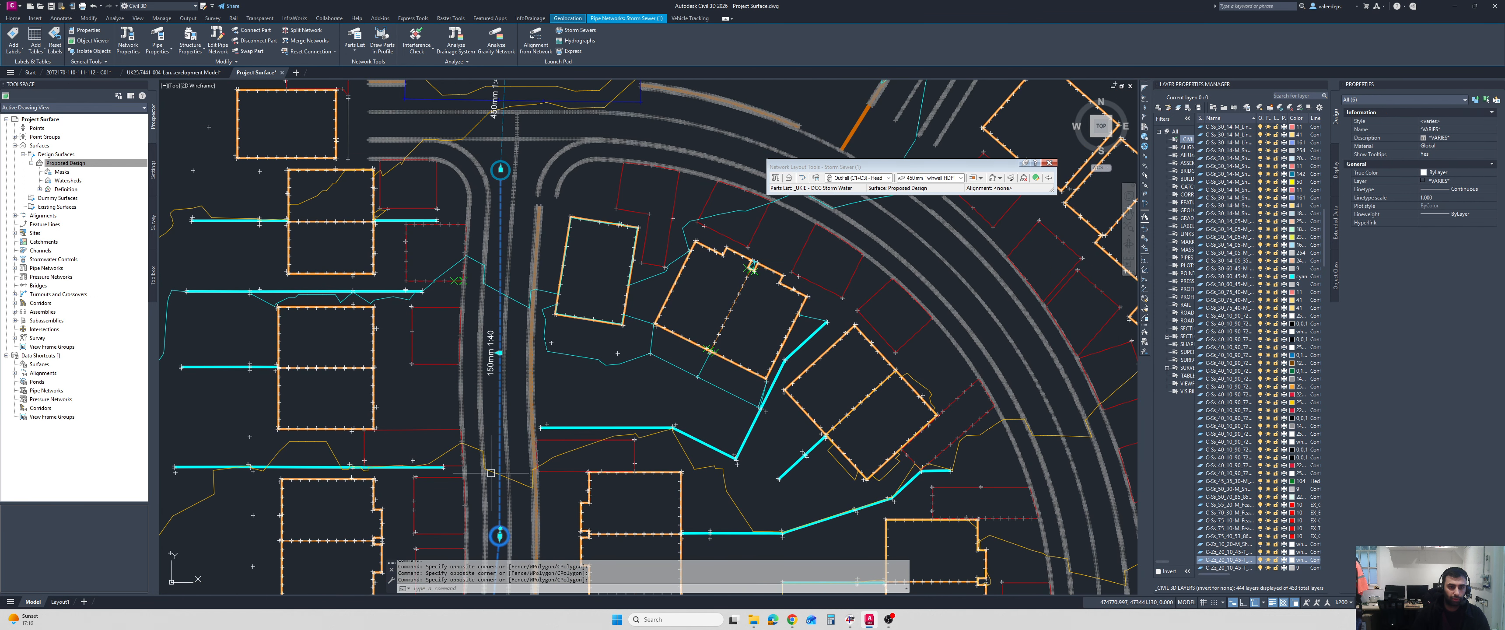
# Add the junction manhole, the 450 mm pipe and the basin outfall to the selection.
pyautogui.moveTo(483, 257); pyautogui.dragTo(485, 389, button='middle')
pyautogui.scroll(8, 504, 310)
pyautogui.click(531, 185)
pyautogui.click(469, 260)
pyautogui.scroll(-6, 465, 271)
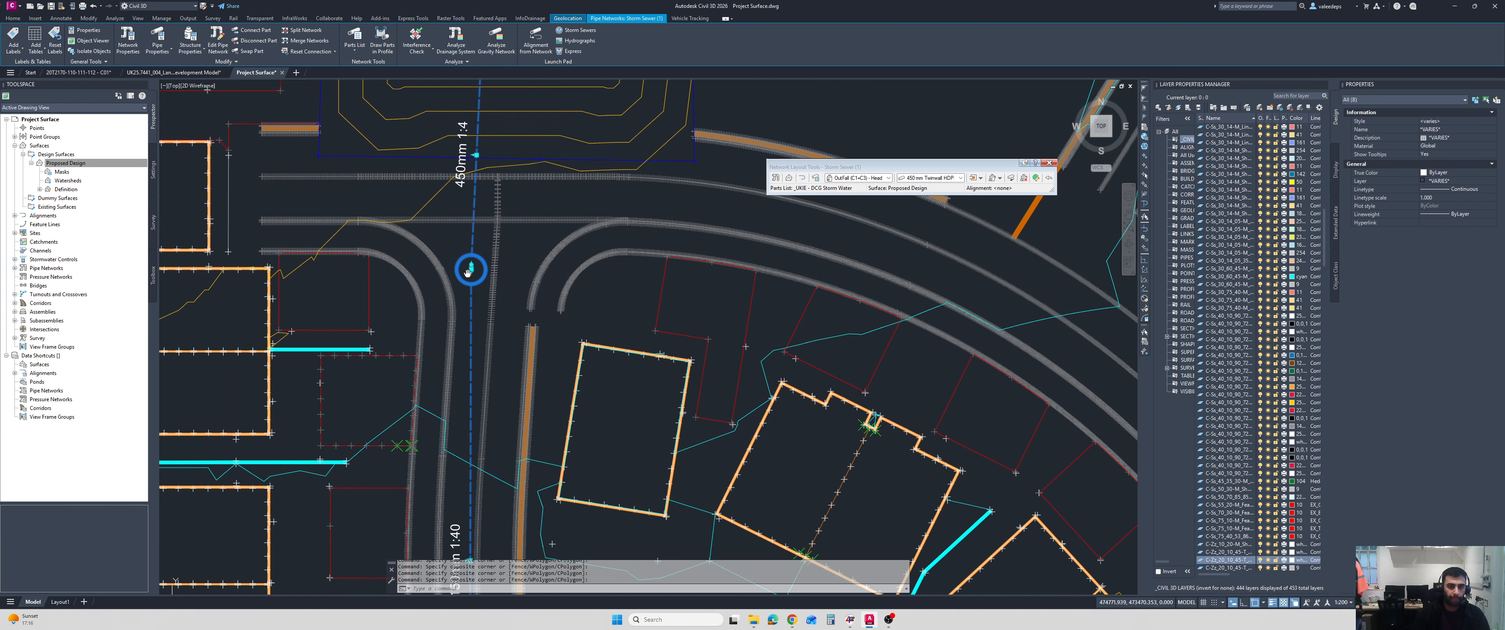
pyautogui.moveTo(465, 261); pyautogui.dragTo(474, 430, button='middle')
pyautogui.click(521, 159)
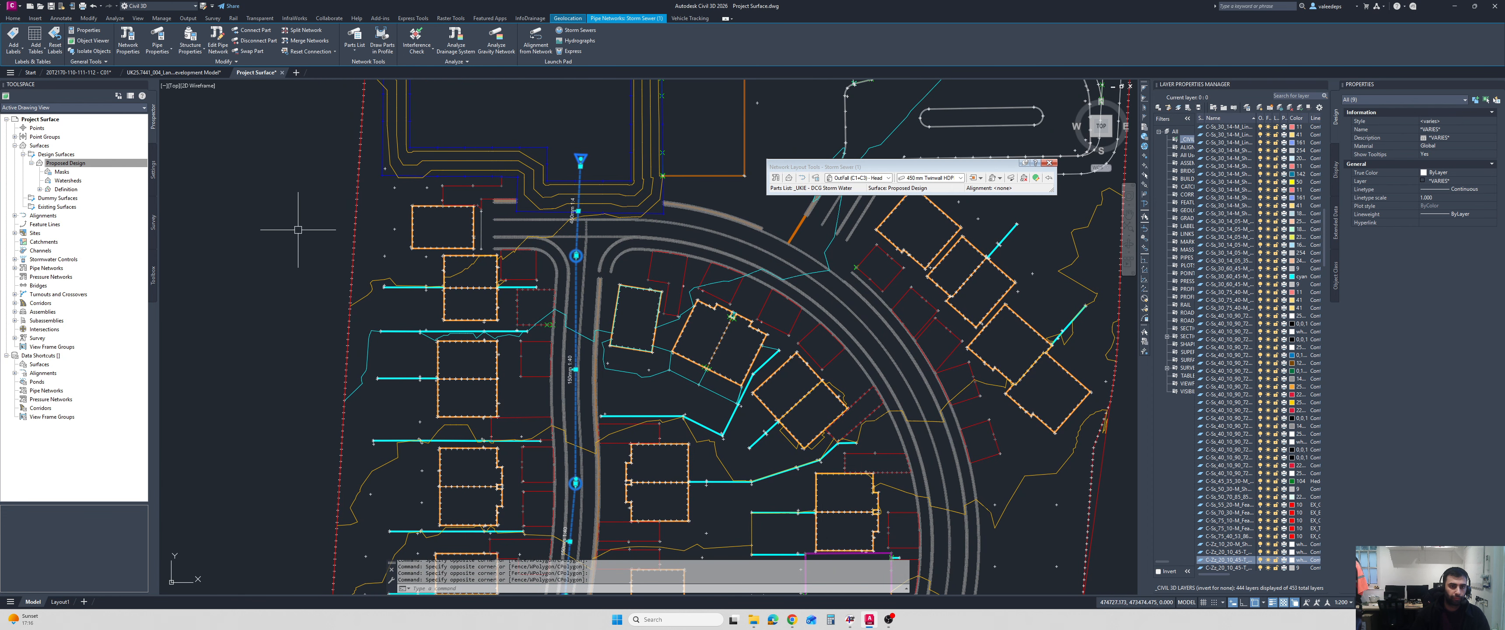
# Examine the selected storm run in 3D in the Object Viewer, checking pipe falls from the side and the outfall end, and close the viewer.
pyautogui.rightClick(298, 229)
pyautogui.click(330, 362)
pyautogui.moveTo(607, 410); pyautogui.dragTo(819, 329)
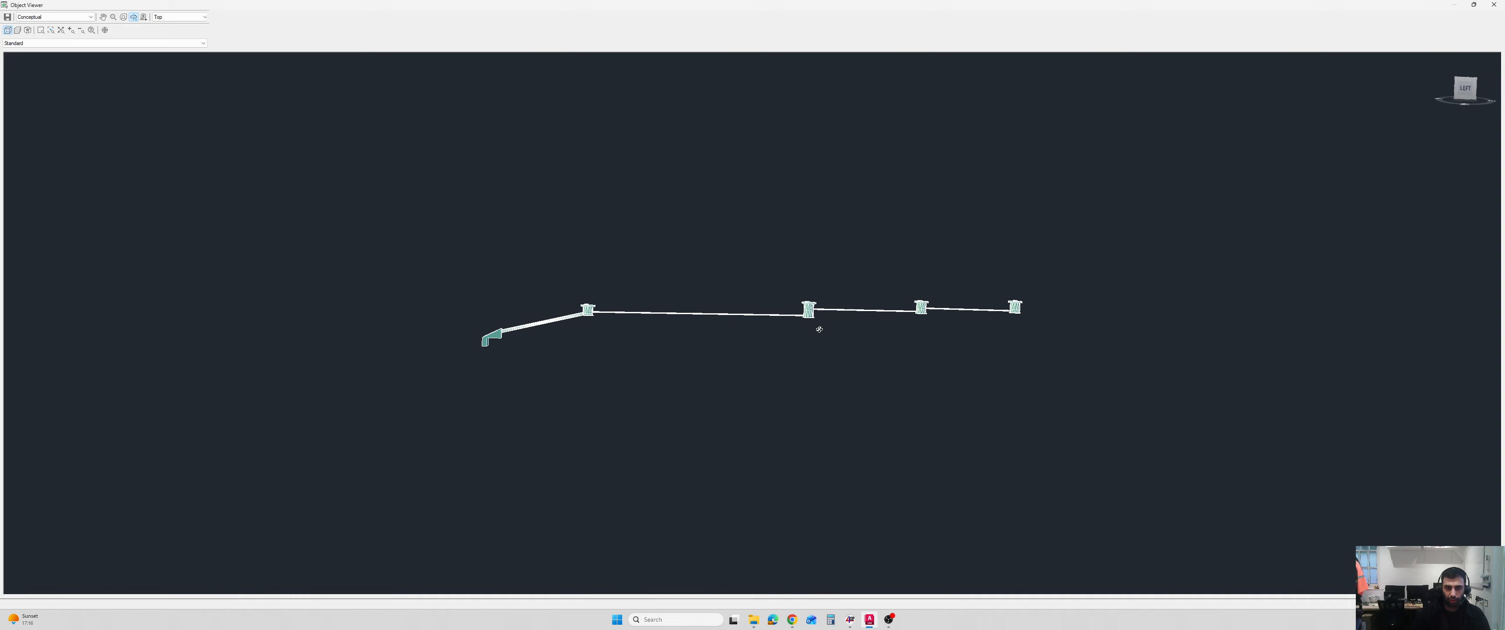
pyautogui.scroll(4, 822, 329)
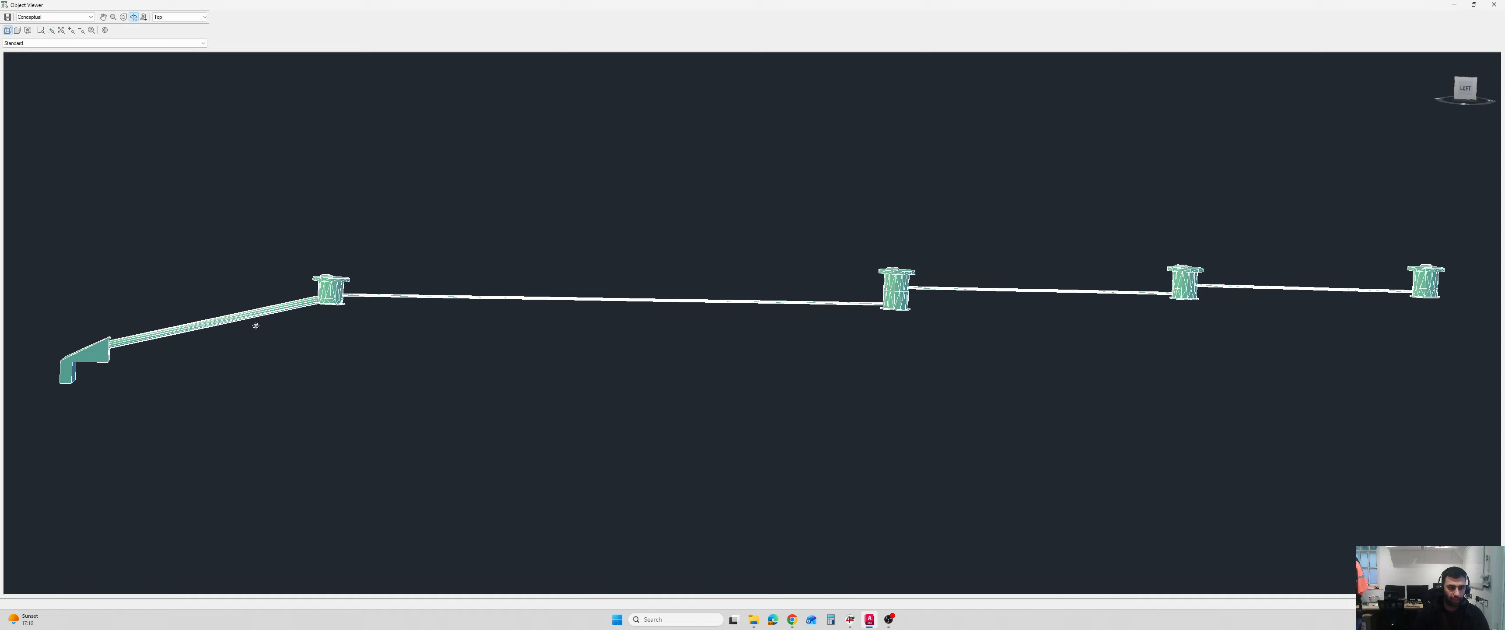
pyautogui.hotkey('alt', 'd')
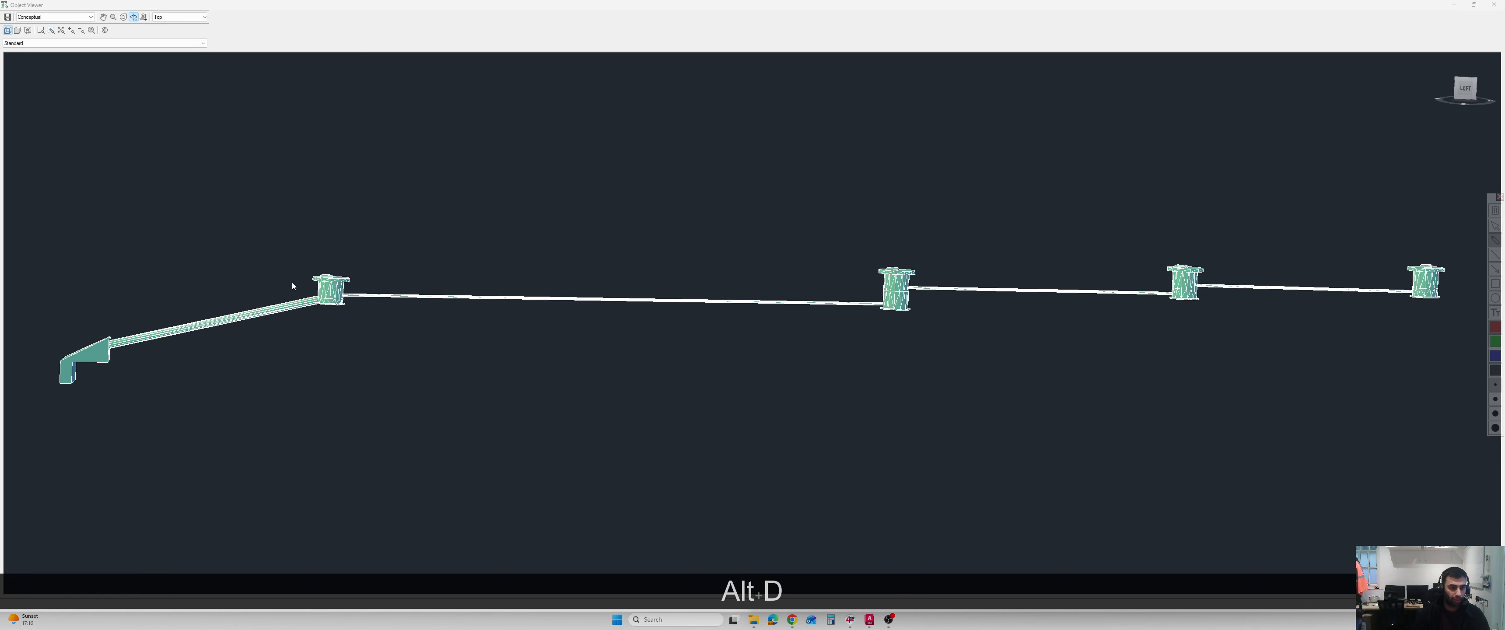
pyautogui.moveTo(299, 284)
pyautogui.mouseDown()
pyautogui.moveTo(120, 344)
pyautogui.moveTo(159, 346)
pyautogui.mouseUp()
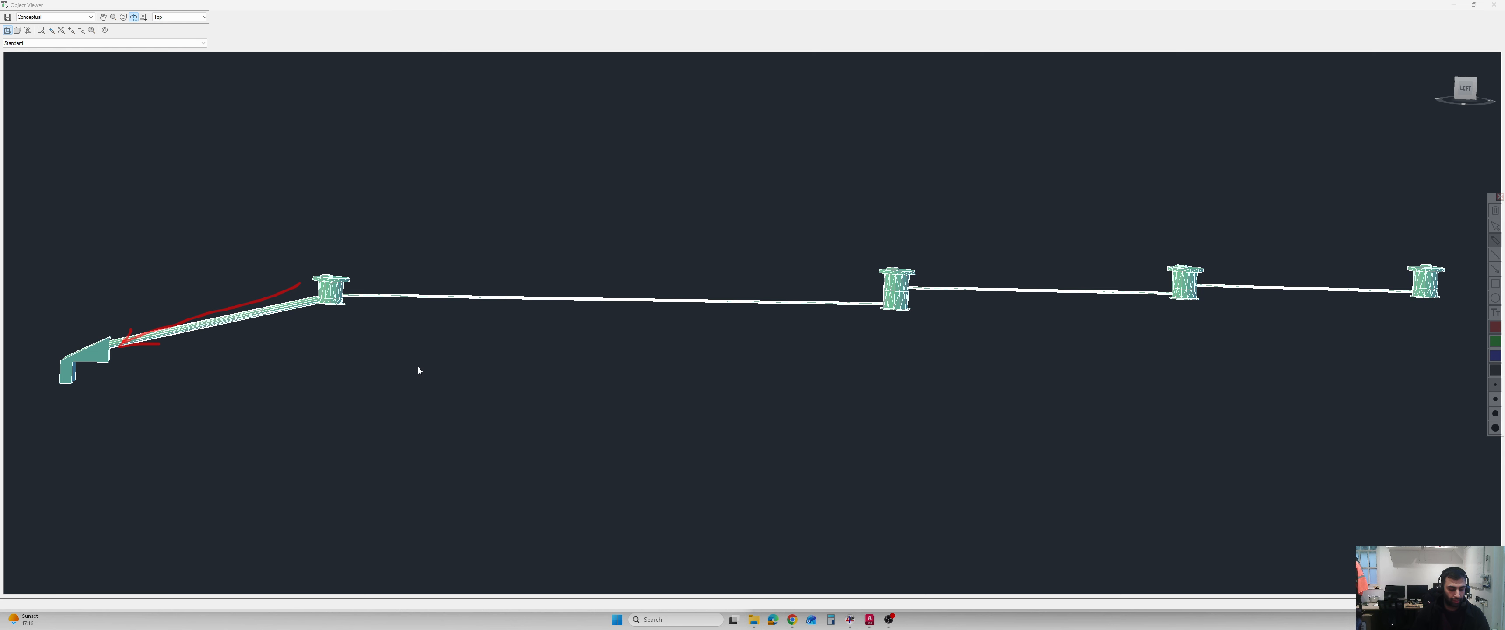
pyautogui.hotkey('alt', 'd')
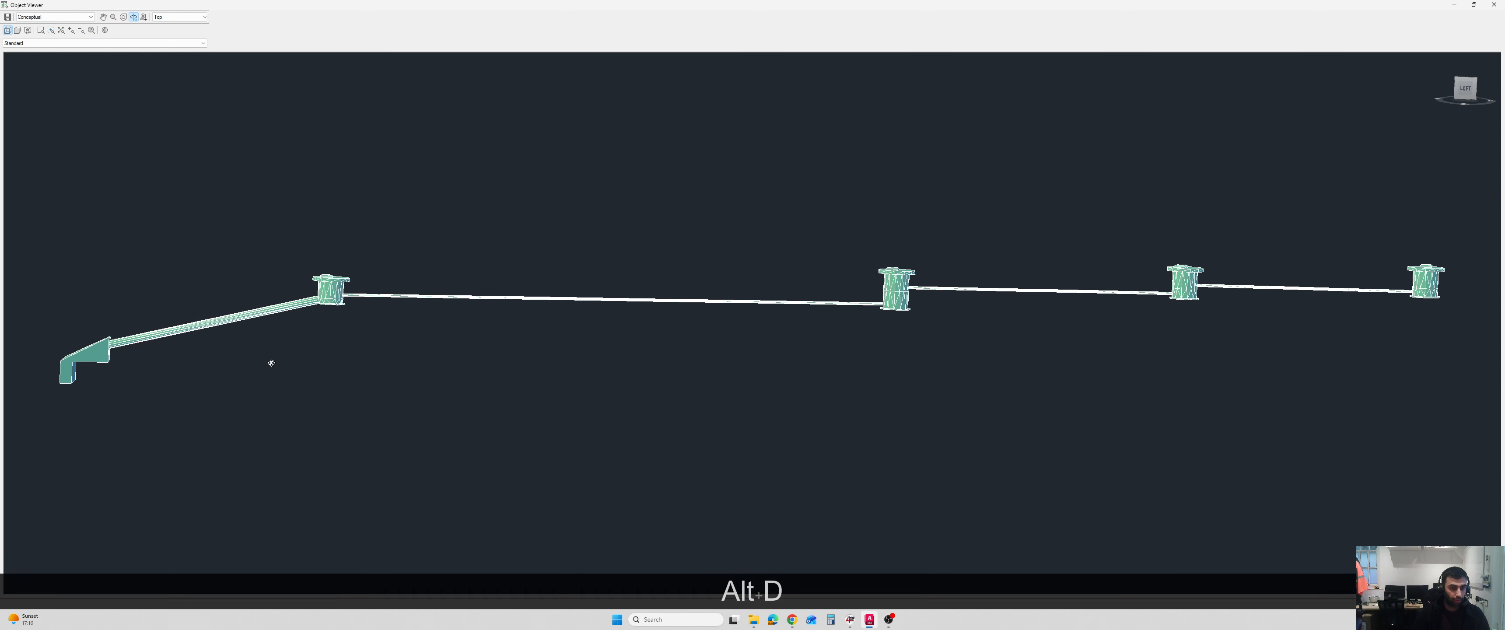
pyautogui.moveTo(319, 356)
pyautogui.mouseDown()
pyautogui.moveTo(350, 381)
pyautogui.moveTo(225, 422)
pyautogui.moveTo(433, 364)
pyautogui.moveTo(614, 371)
pyautogui.moveTo(719, 354)
pyautogui.moveTo(578, 413)
pyautogui.moveTo(653, 410)
pyautogui.moveTo(767, 293)
pyautogui.moveTo(706, 341)
pyautogui.mouseUp()
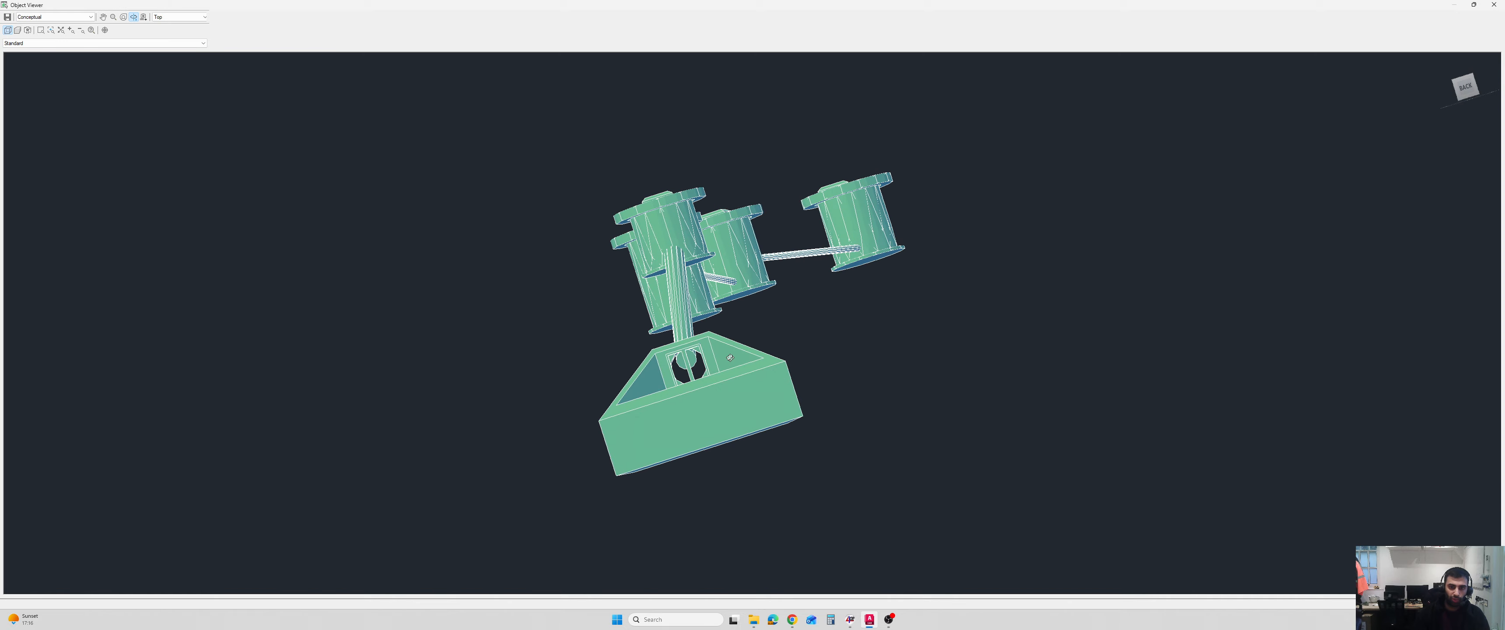
pyautogui.click(1490, 8)
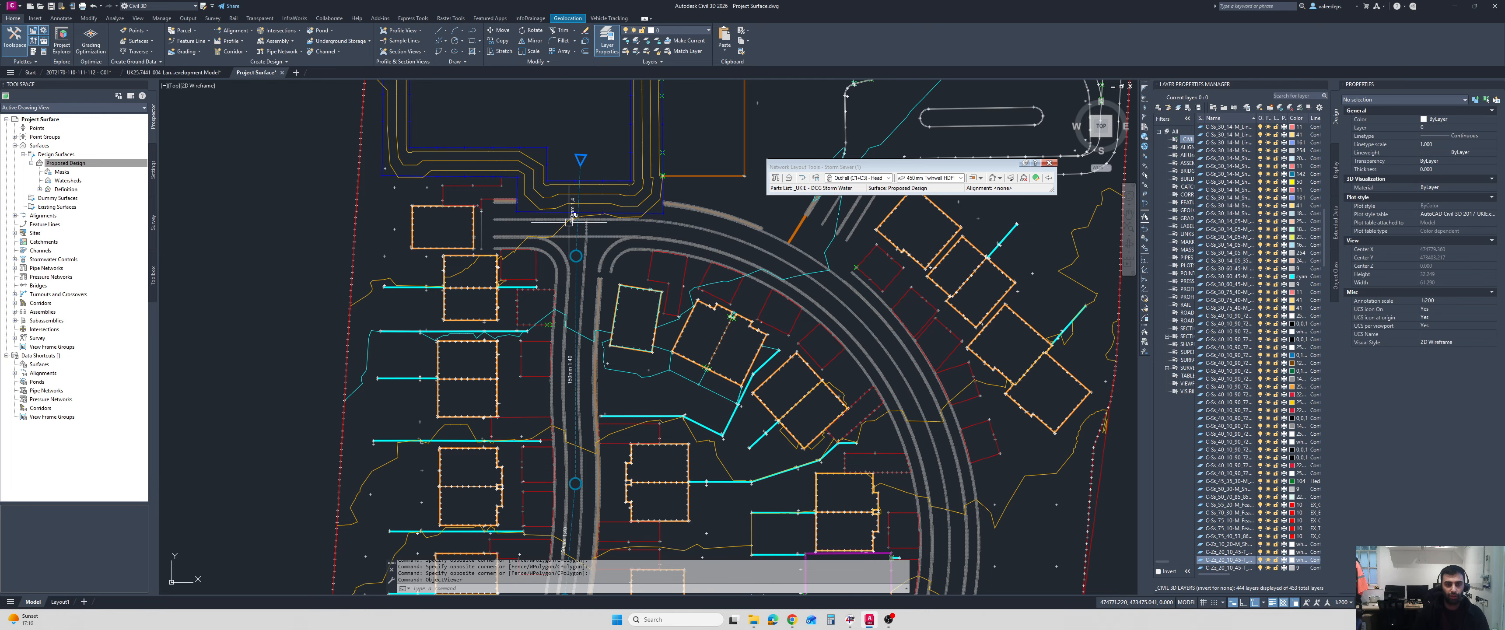
pyautogui.press('Escape')
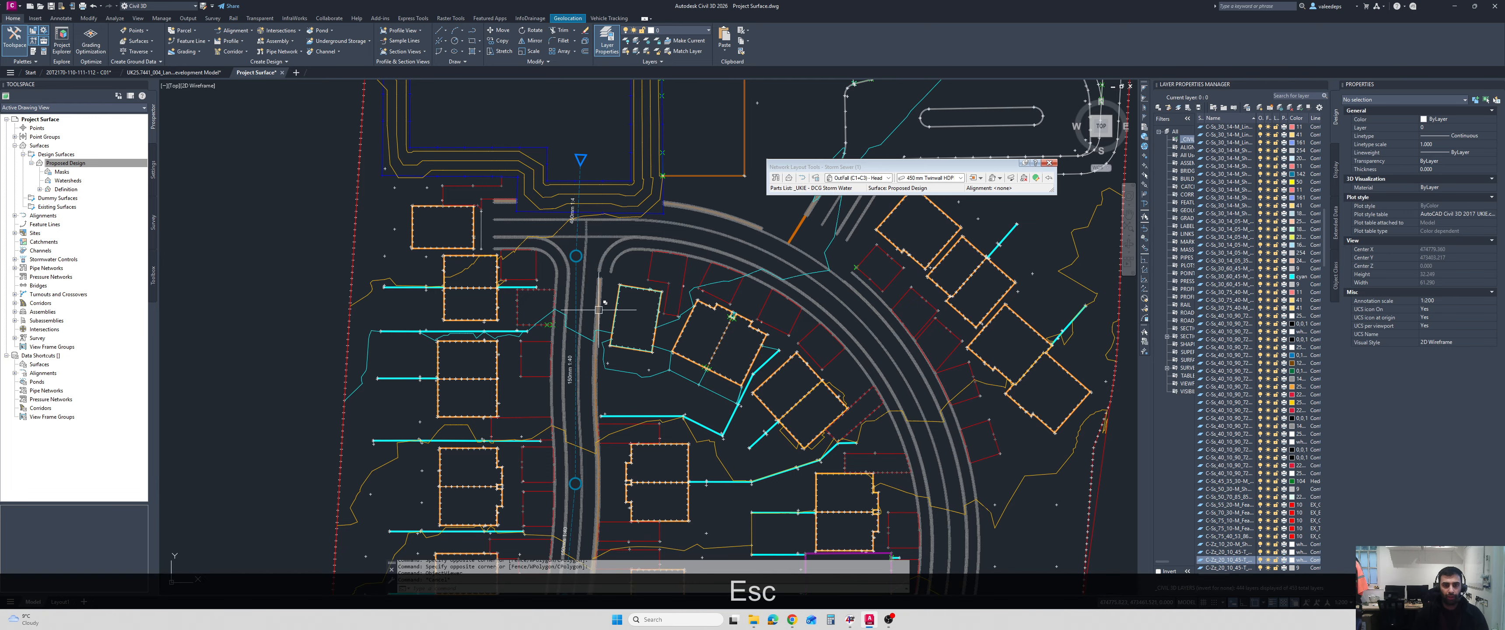
# Review the part properties of the southernmost storm manhole, including its sump behaviour and frame details, and leave them unedited.
pyautogui.scroll(-4, 598, 310)
pyautogui.scroll(6, 549, 348)
pyautogui.scroll(2, 550, 348)
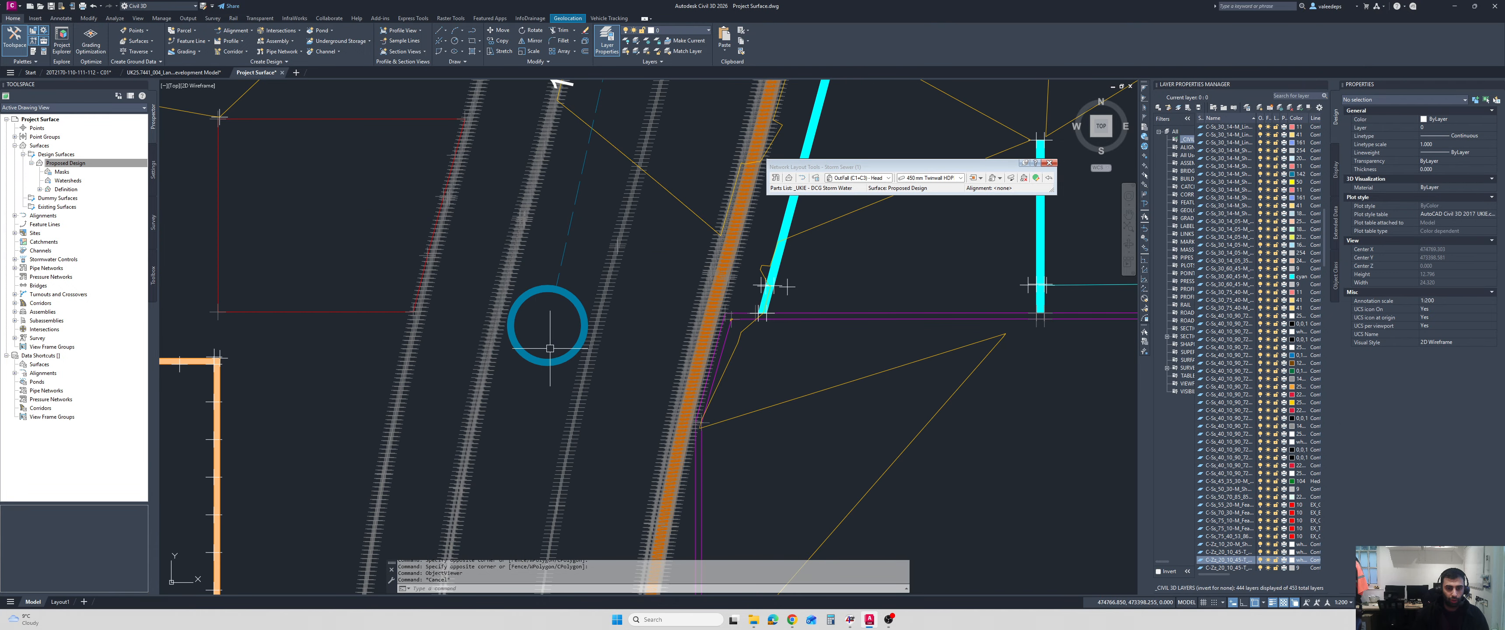
pyautogui.click(571, 301)
pyautogui.scroll(-4, 536, 388)
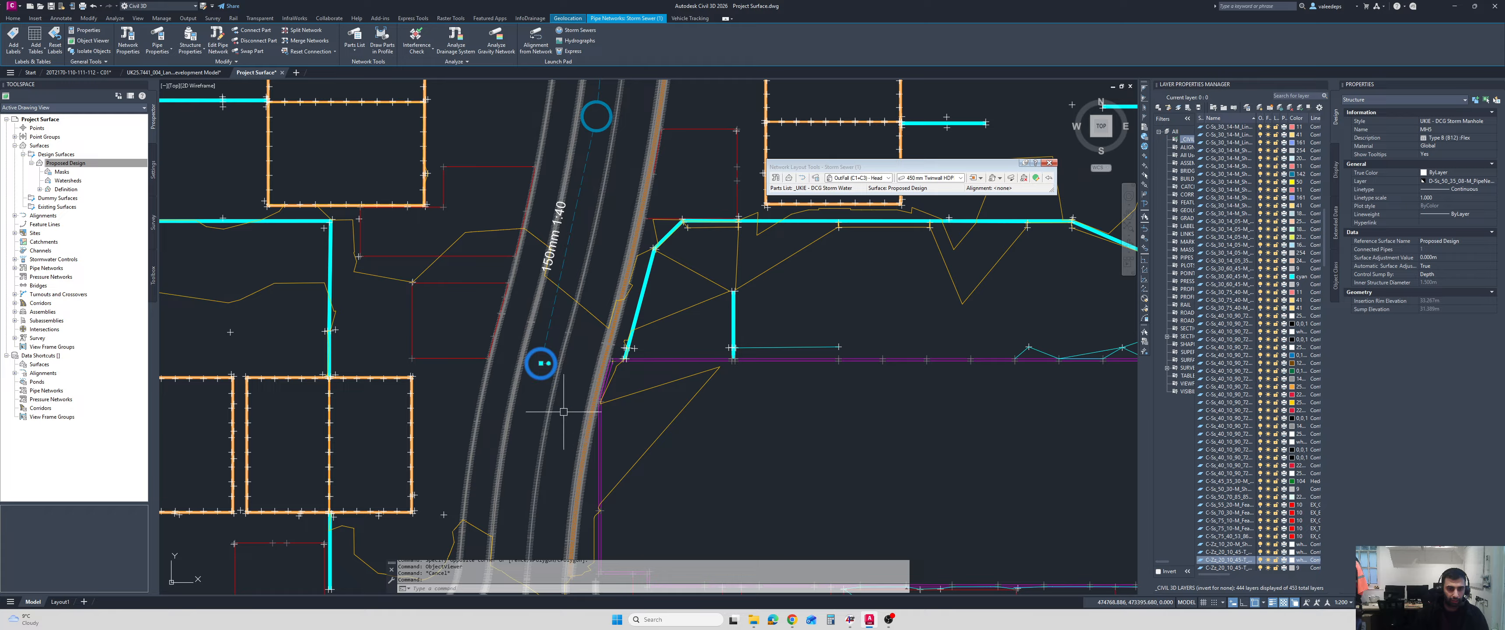
pyautogui.rightClick(648, 420)
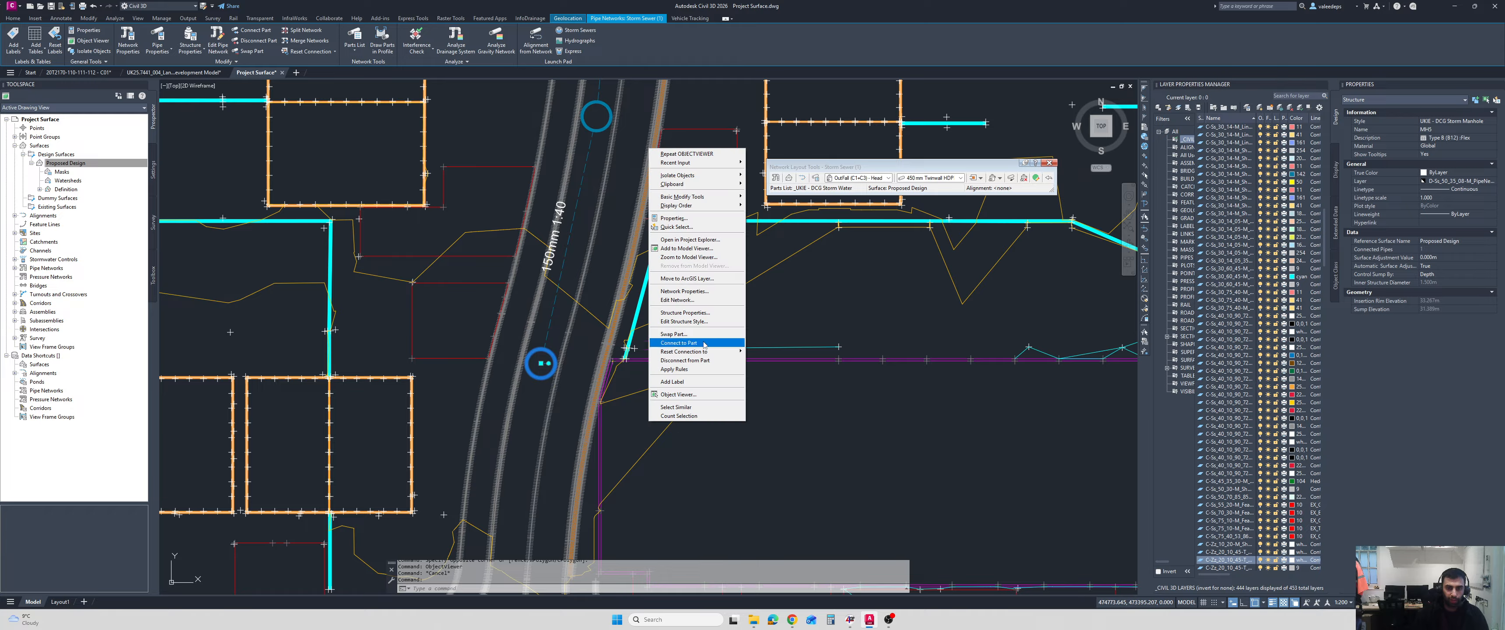
pyautogui.click(685, 313)
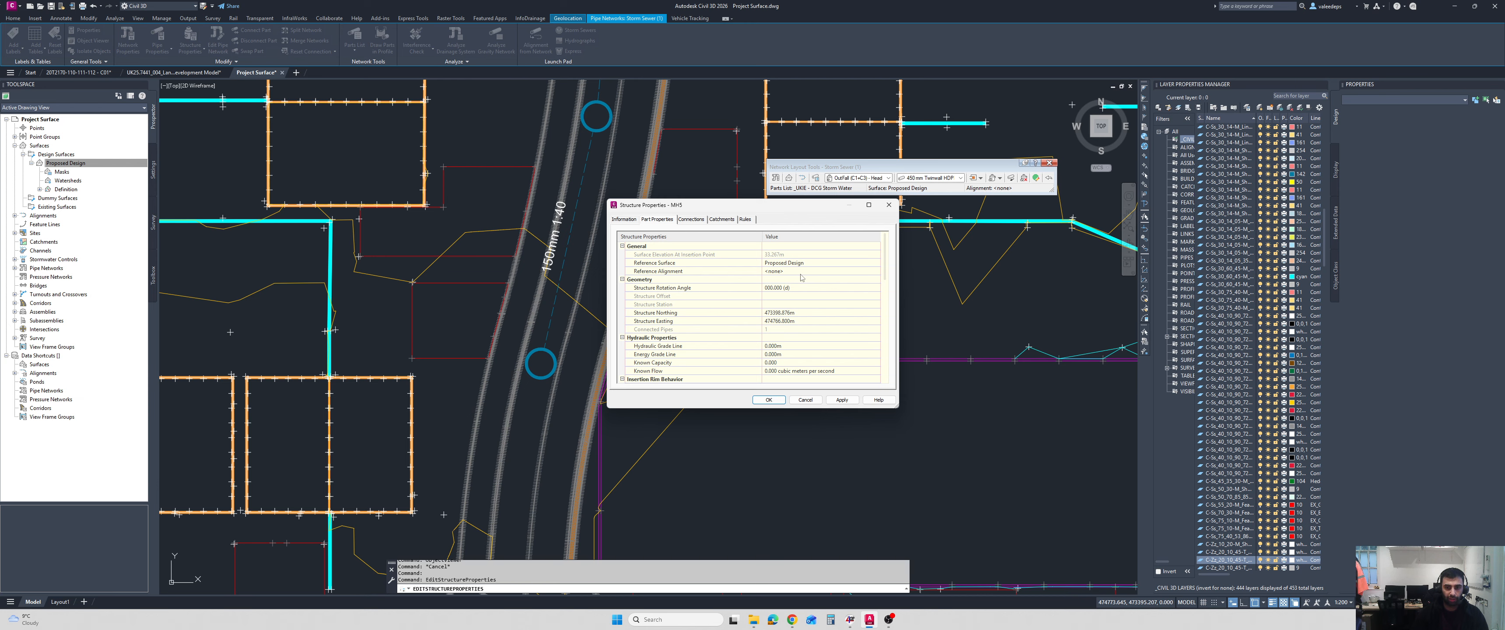
pyautogui.scroll(-4, 789, 290)
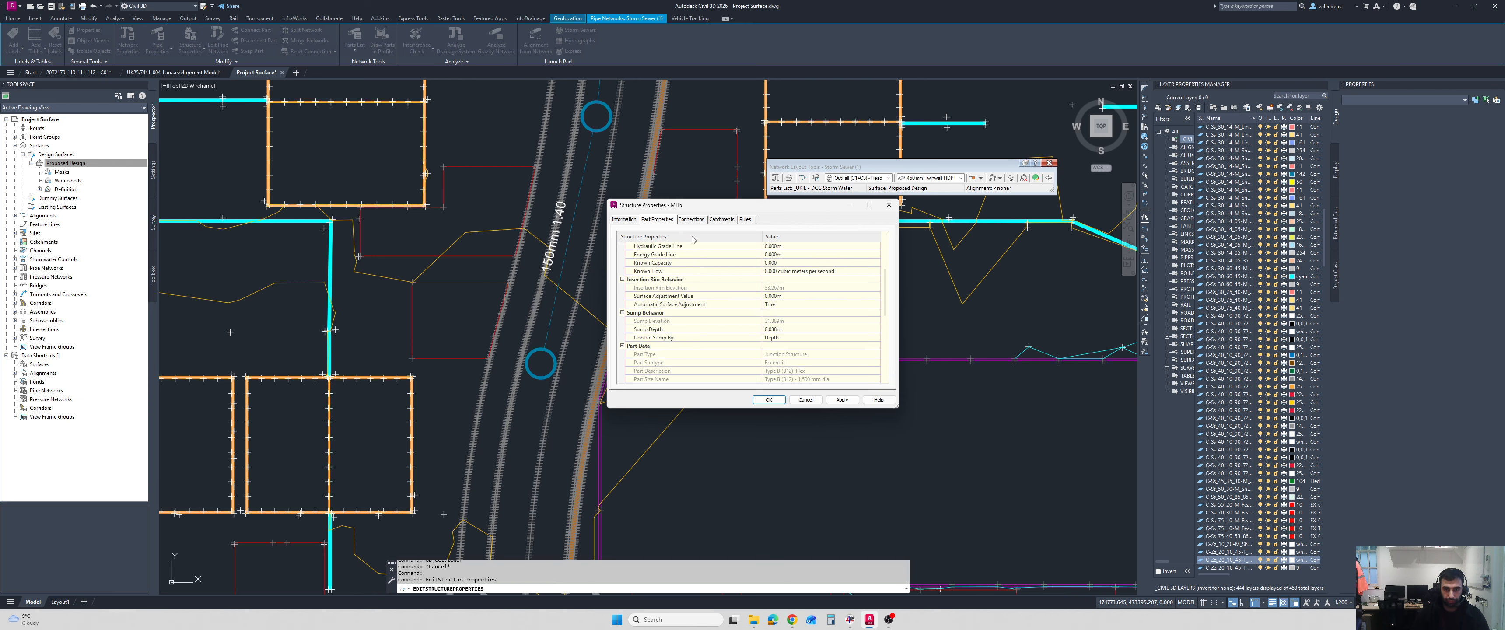
pyautogui.scroll(-7, 784, 306)
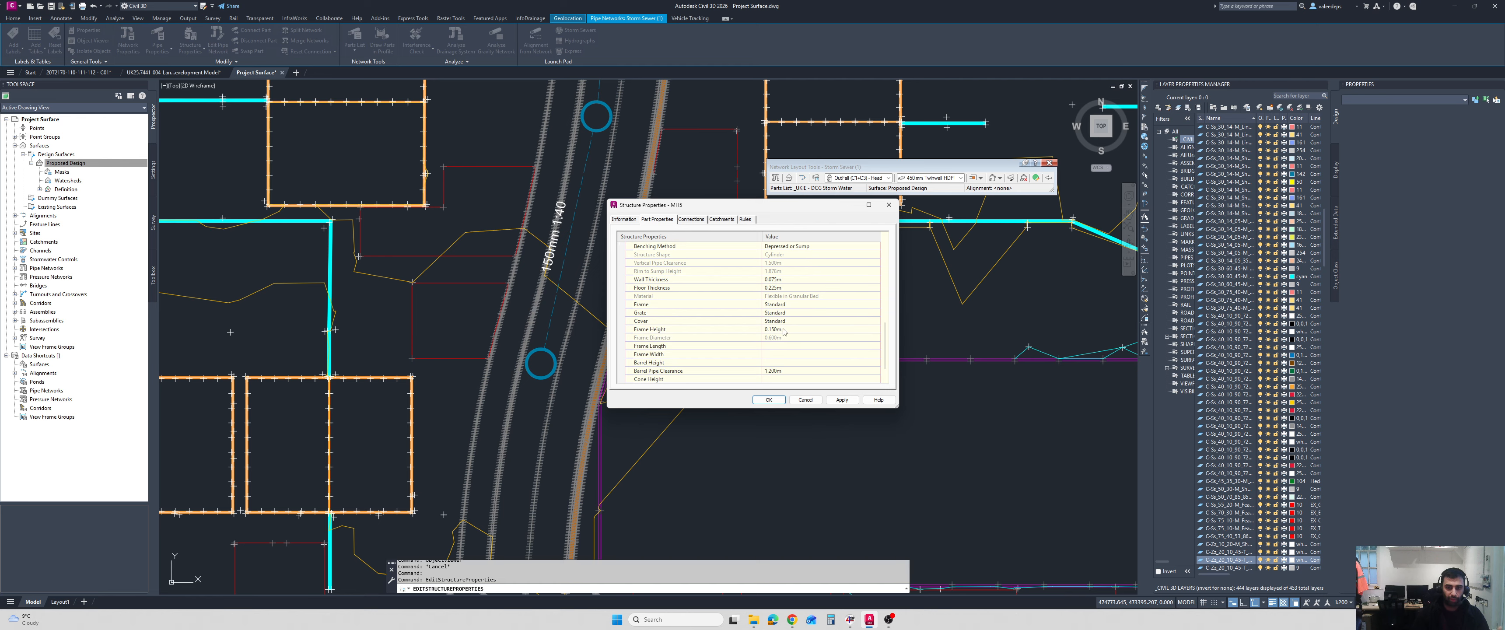
pyautogui.click(804, 400)
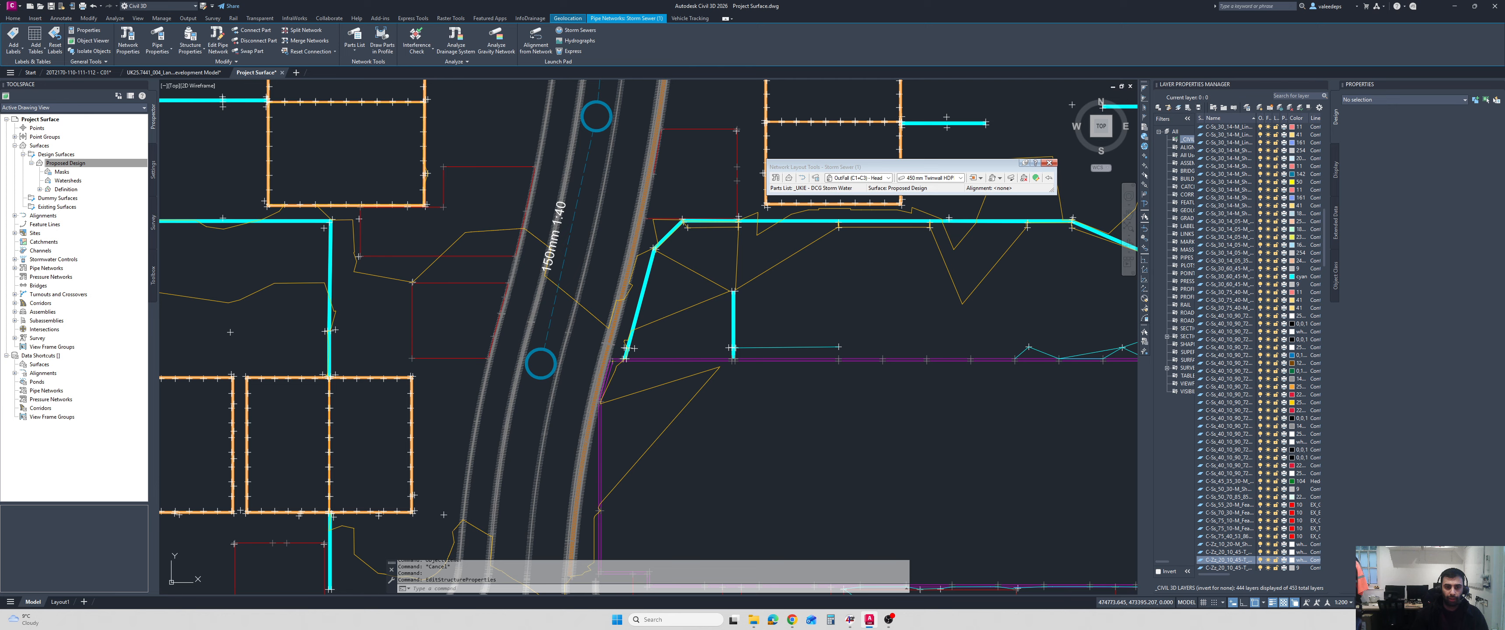
# Start an alignment from network parts, picking the run from the southernmost manhole to the basin outfall.
pyautogui.scroll(-5, 690, 237)
pyautogui.moveTo(685, 143); pyautogui.dragTo(660, 251, button='middle')
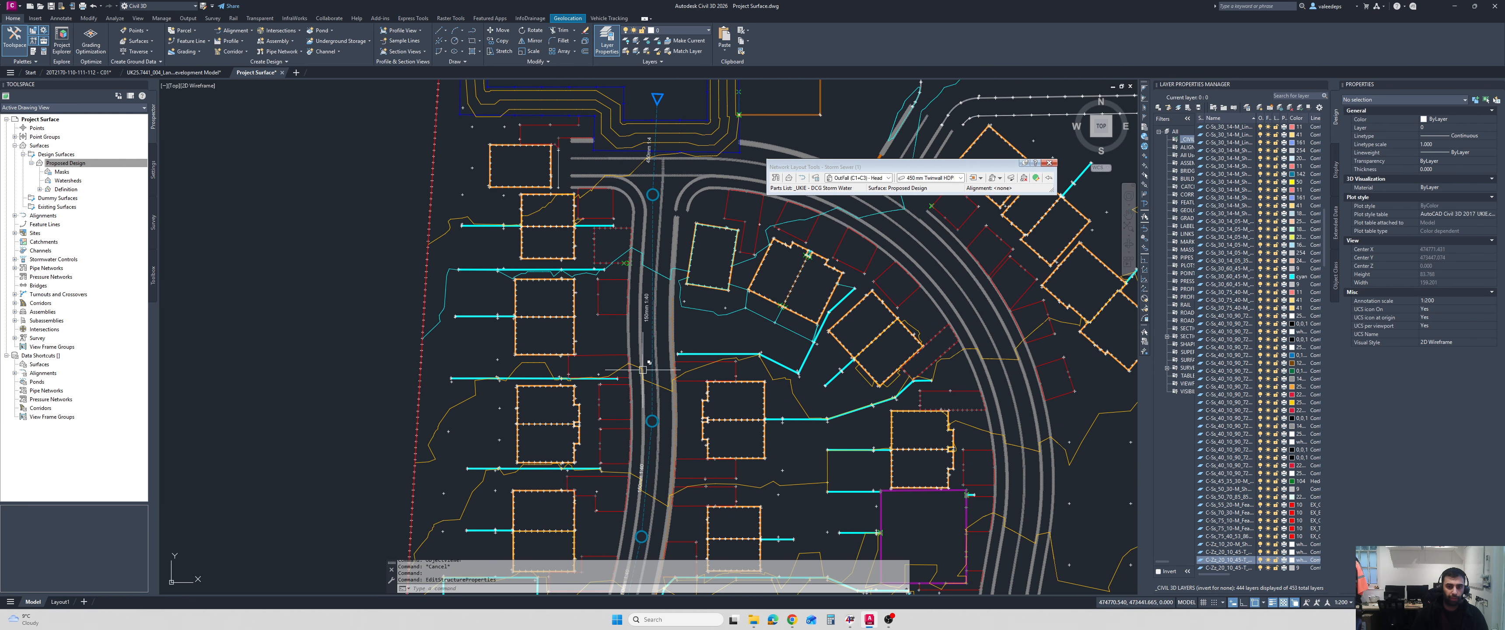
pyautogui.moveTo(645, 370); pyautogui.dragTo(653, 217, button='middle')
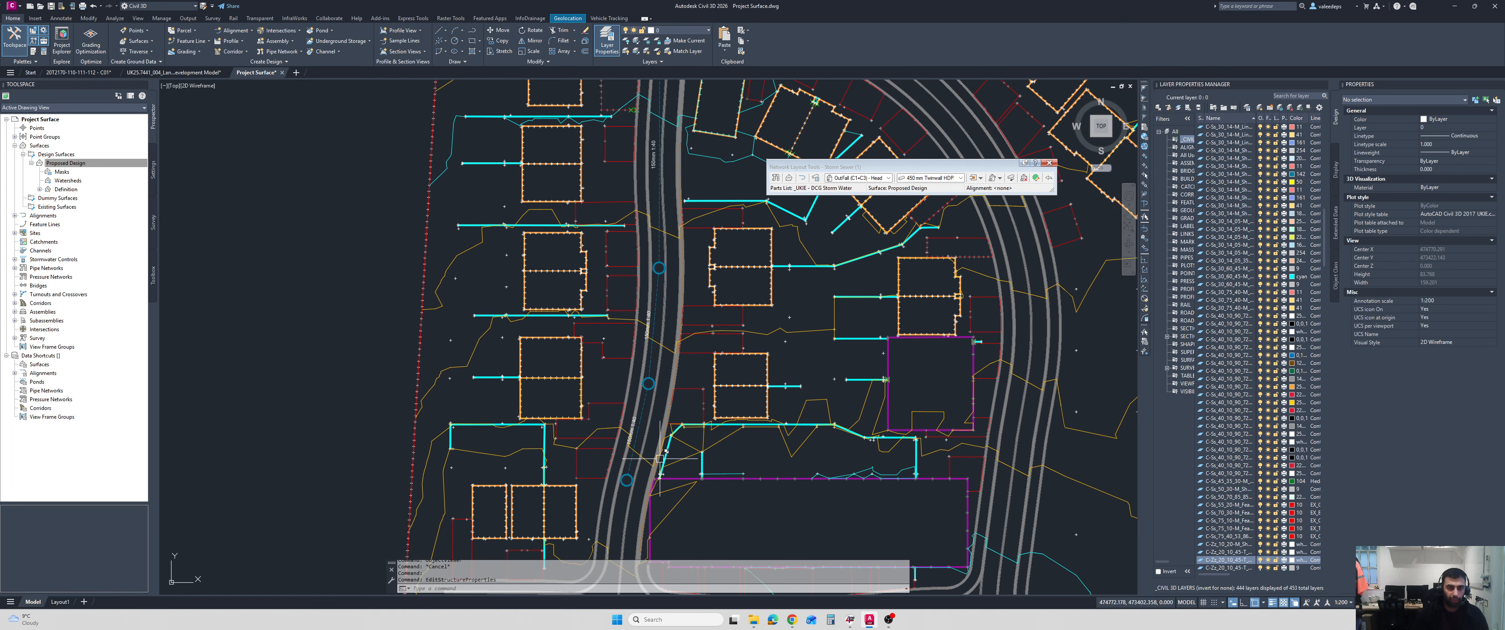
pyautogui.moveTo(649, 175)
pyautogui.mouseDown(button='middle')
pyautogui.moveTo(651, 305)
pyautogui.moveTo(669, 239)
pyautogui.mouseUp(button='middle')
pyautogui.click(250, 35)
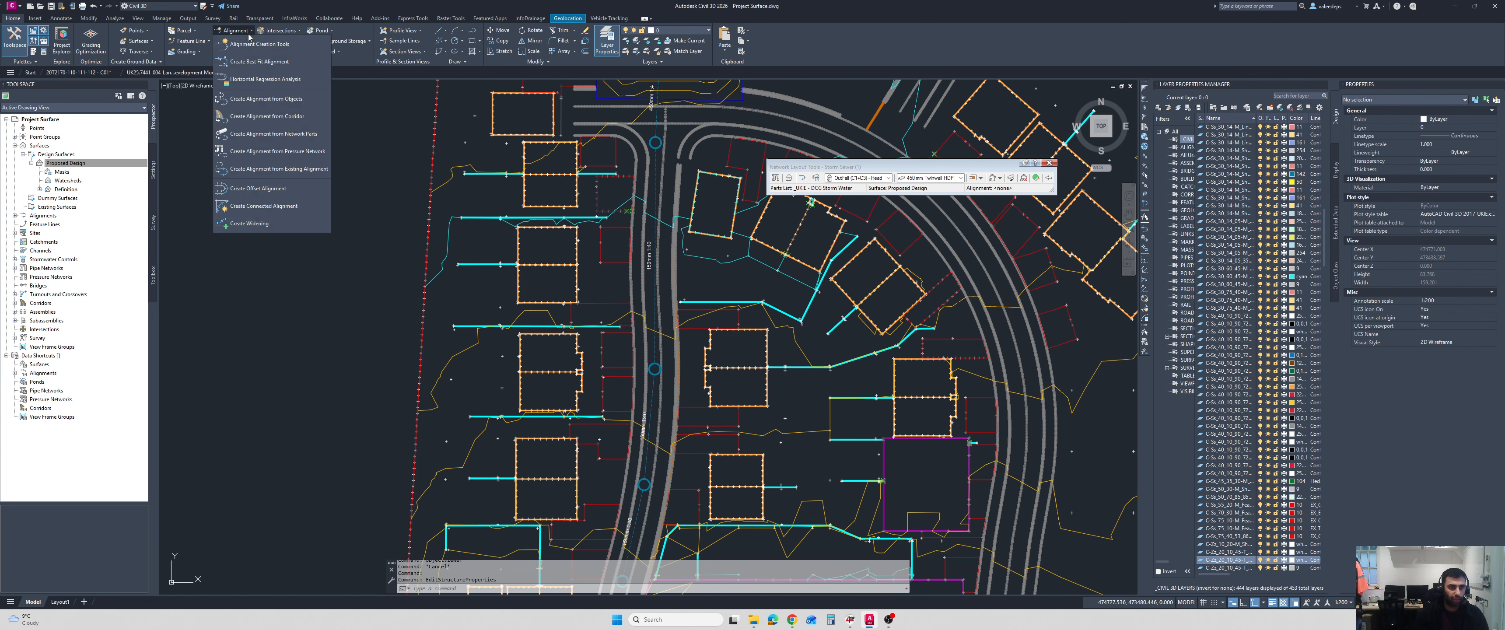
pyautogui.click(293, 134)
pyautogui.moveTo(634, 406); pyautogui.dragTo(630, 338, button='middle')
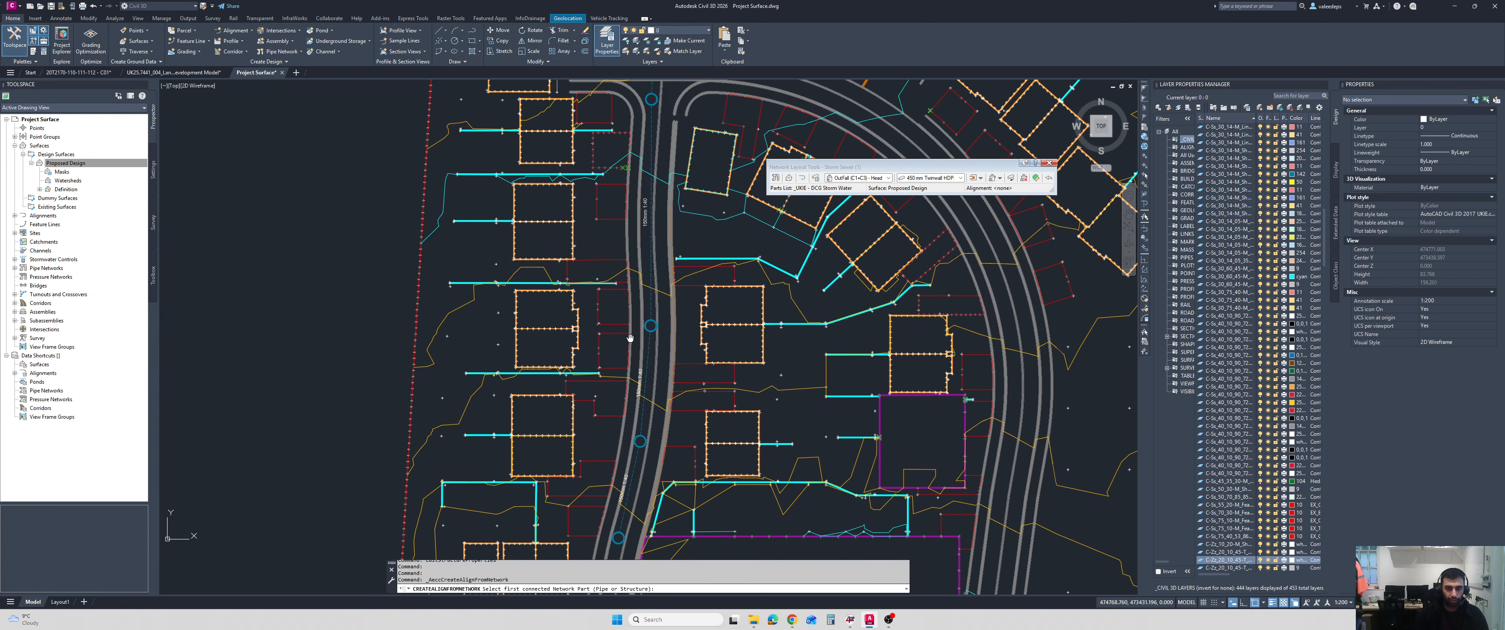
pyautogui.scroll(3, 630, 338)
pyautogui.scroll(-2, 623, 342)
pyautogui.scroll(4, 610, 345)
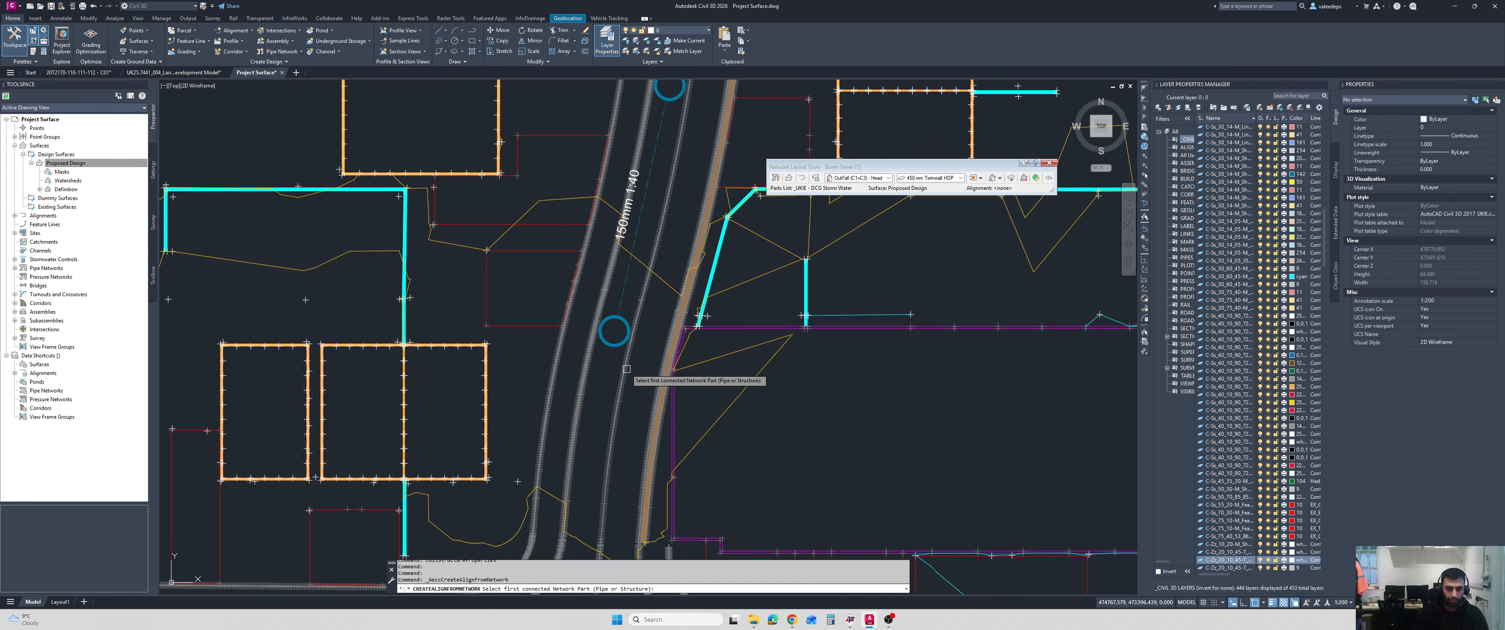
pyautogui.click(607, 347)
pyautogui.scroll(-8, 607, 346)
pyautogui.scroll(7, 584, 304)
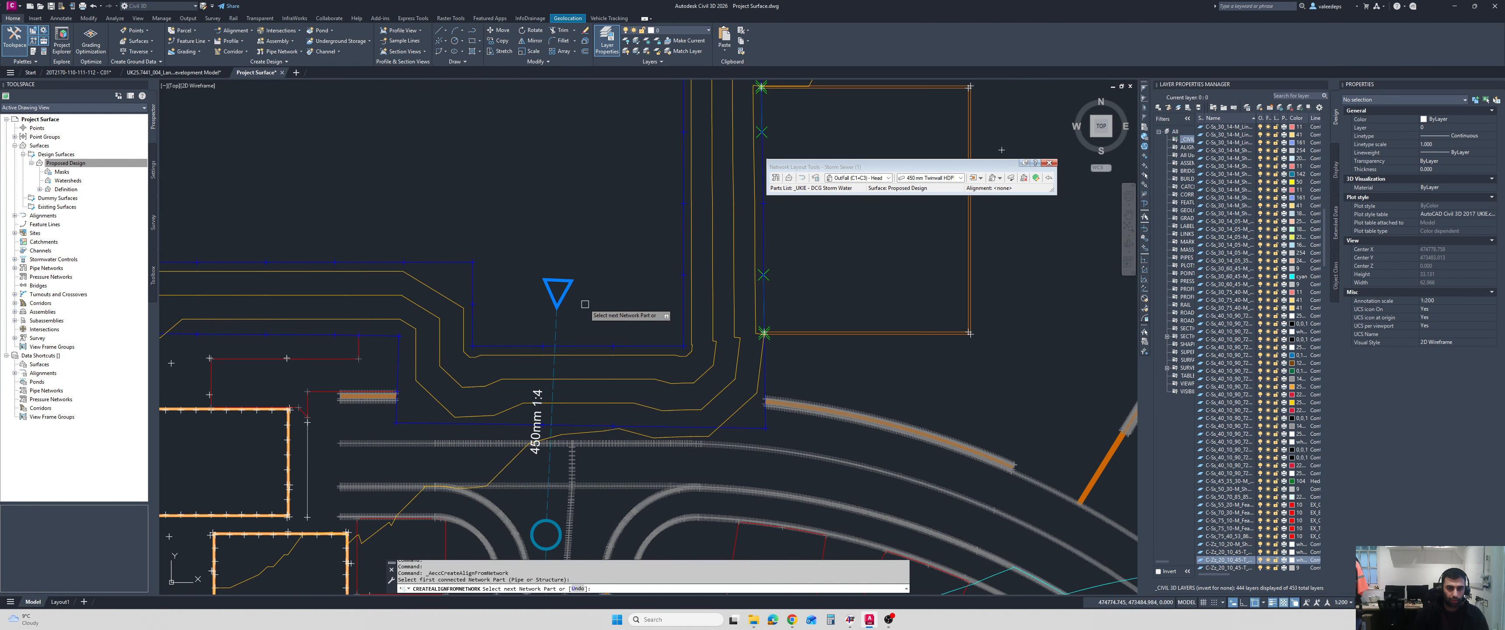
pyautogui.scroll(-4, 585, 304)
pyautogui.moveTo(585, 304); pyautogui.dragTo(648, 294, button='middle')
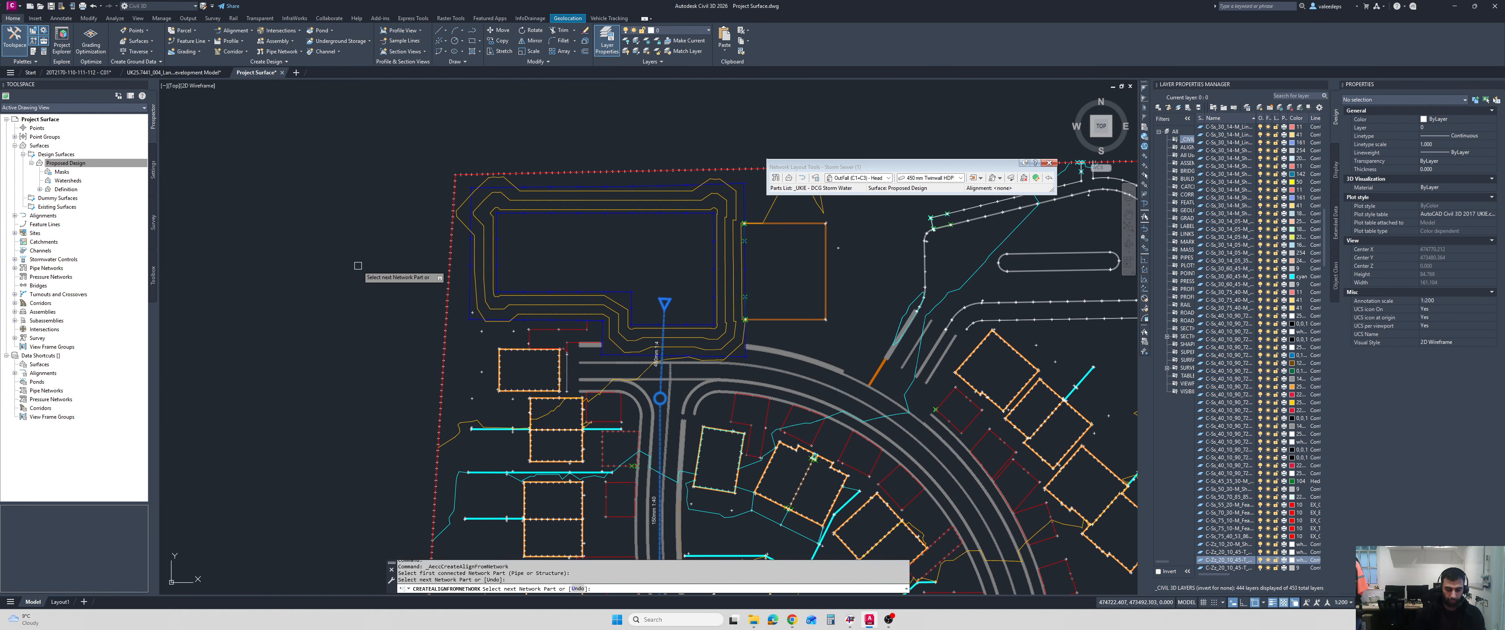
pyautogui.press('Return')
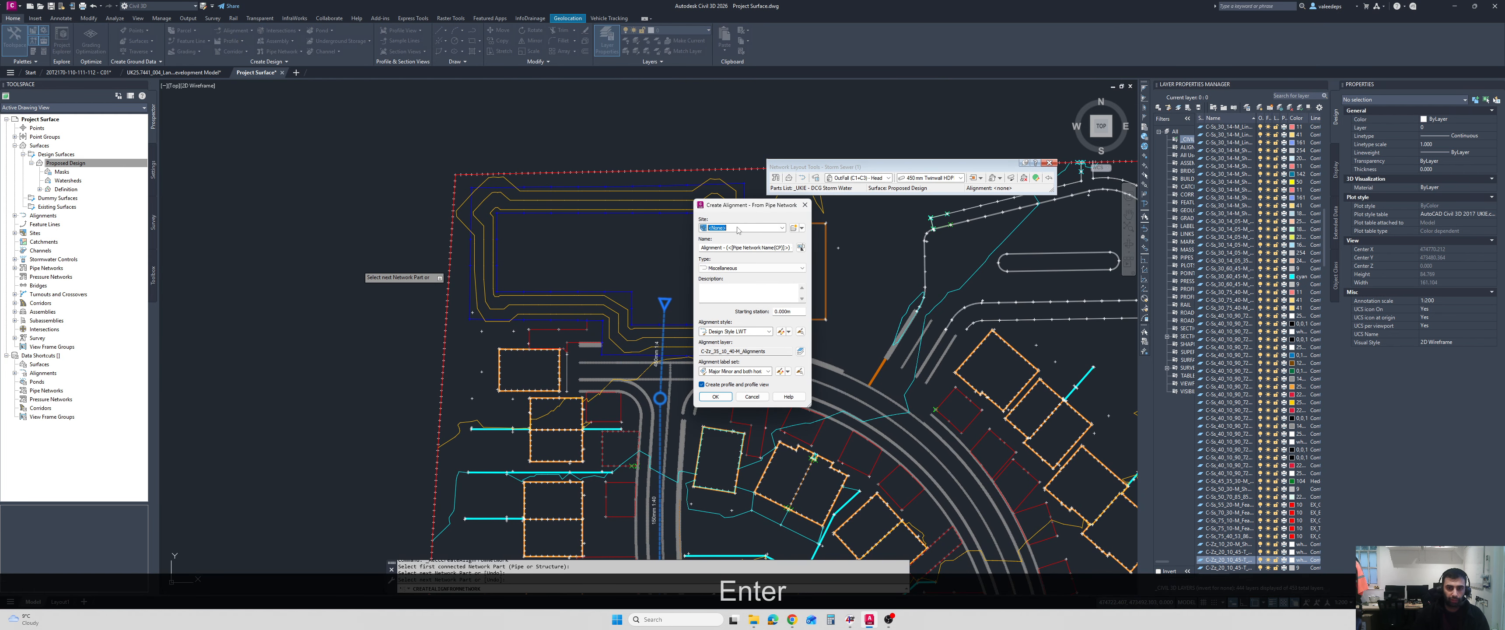
# Create the alignment as Miscellaneous type with Design Style LWT, including a profile and profile view.
pyautogui.click(746, 268)
pyautogui.click(747, 269)
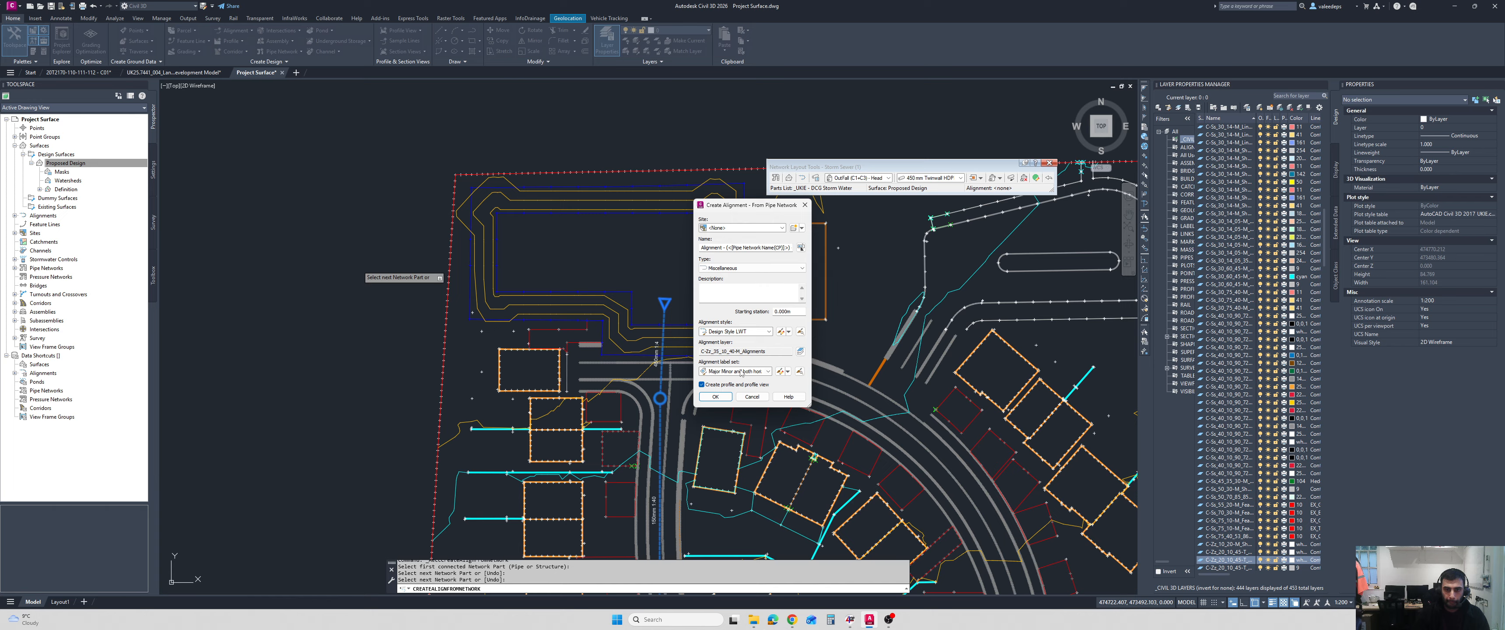
pyautogui.click(746, 332)
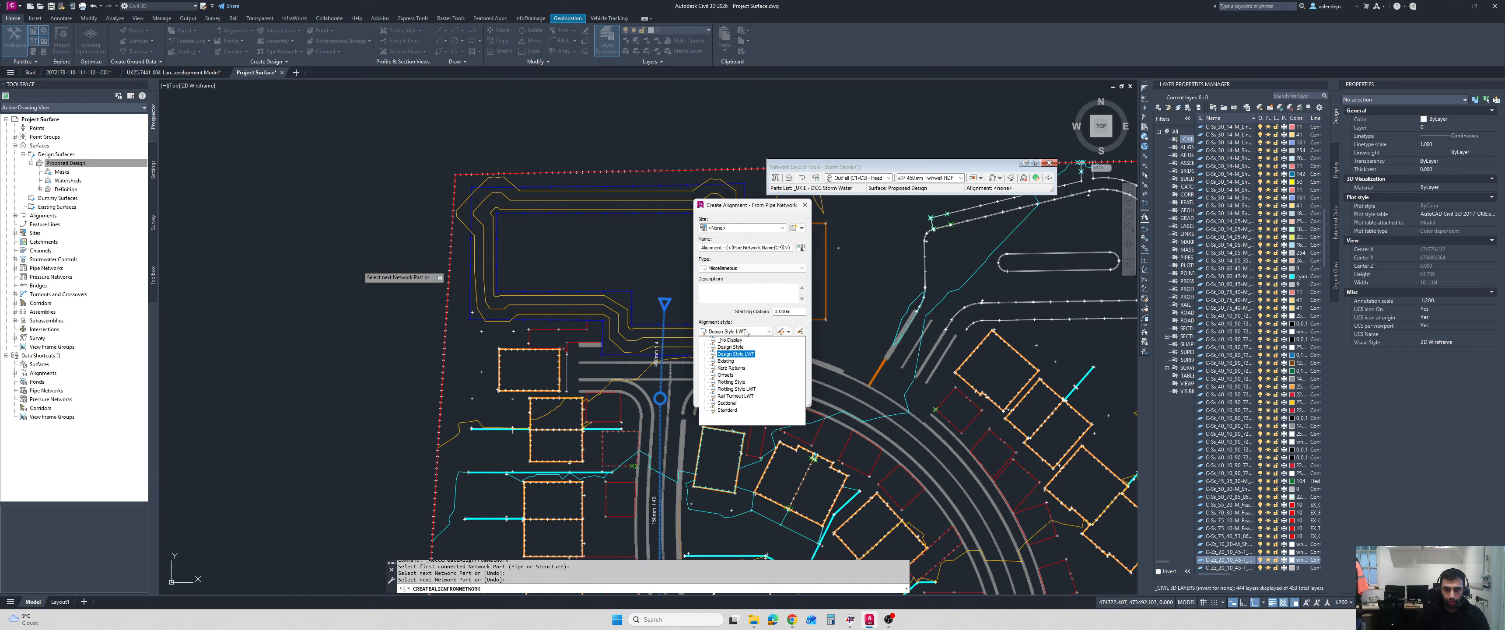
pyautogui.click(745, 333)
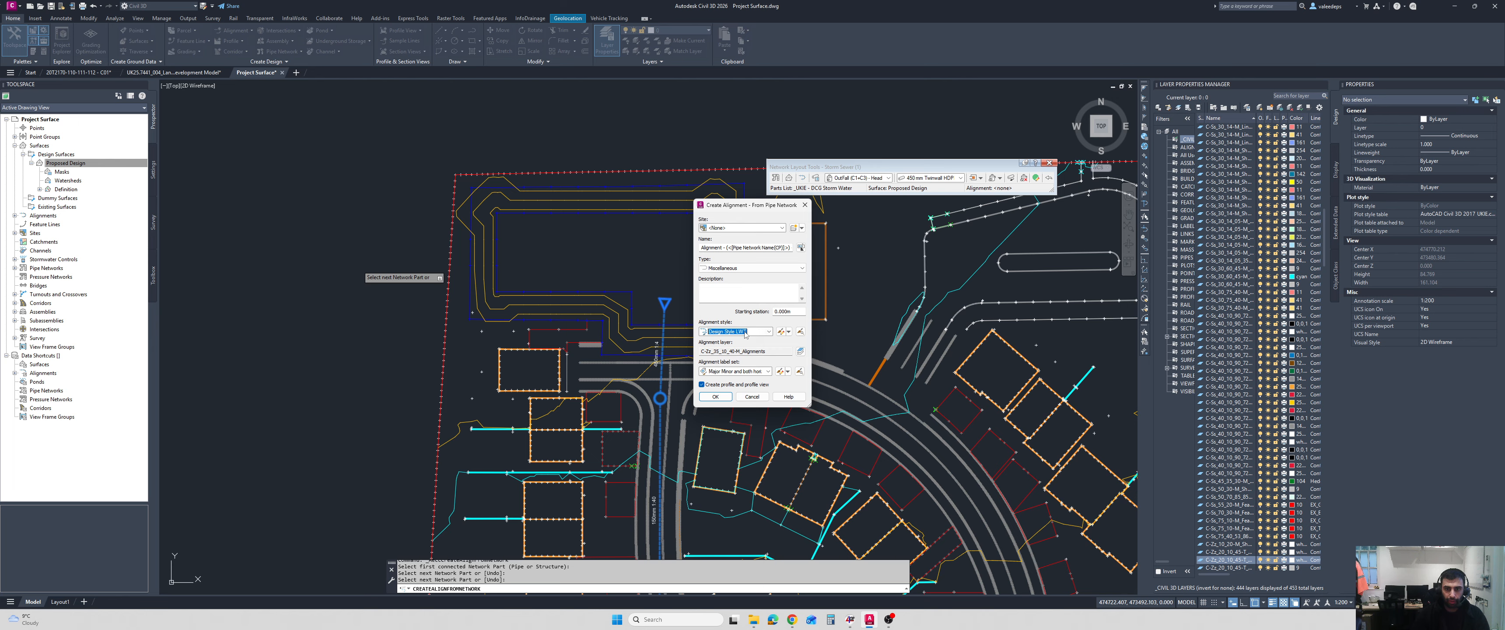
pyautogui.click(718, 397)
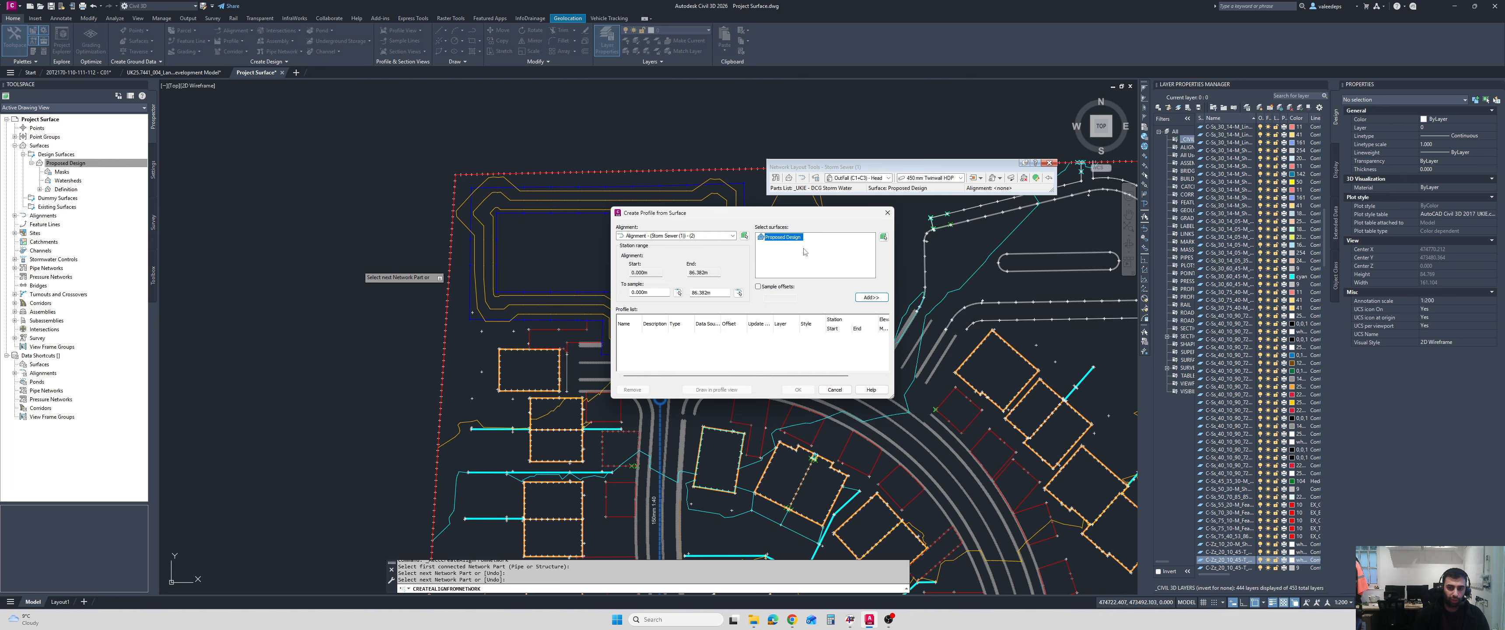
# Sample the Proposed Design surface profile and draw it in a Natural Scale profile view placed west of the site.
pyautogui.click(858, 298)
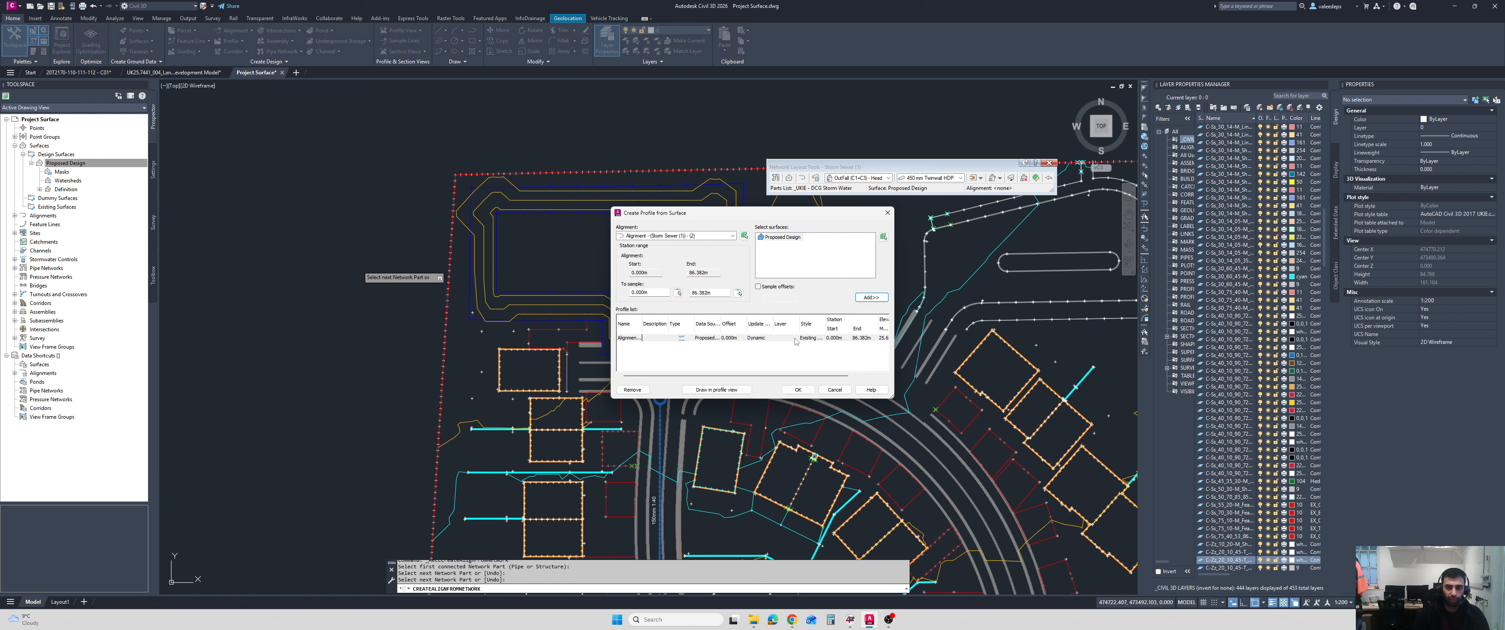
pyautogui.click(734, 391)
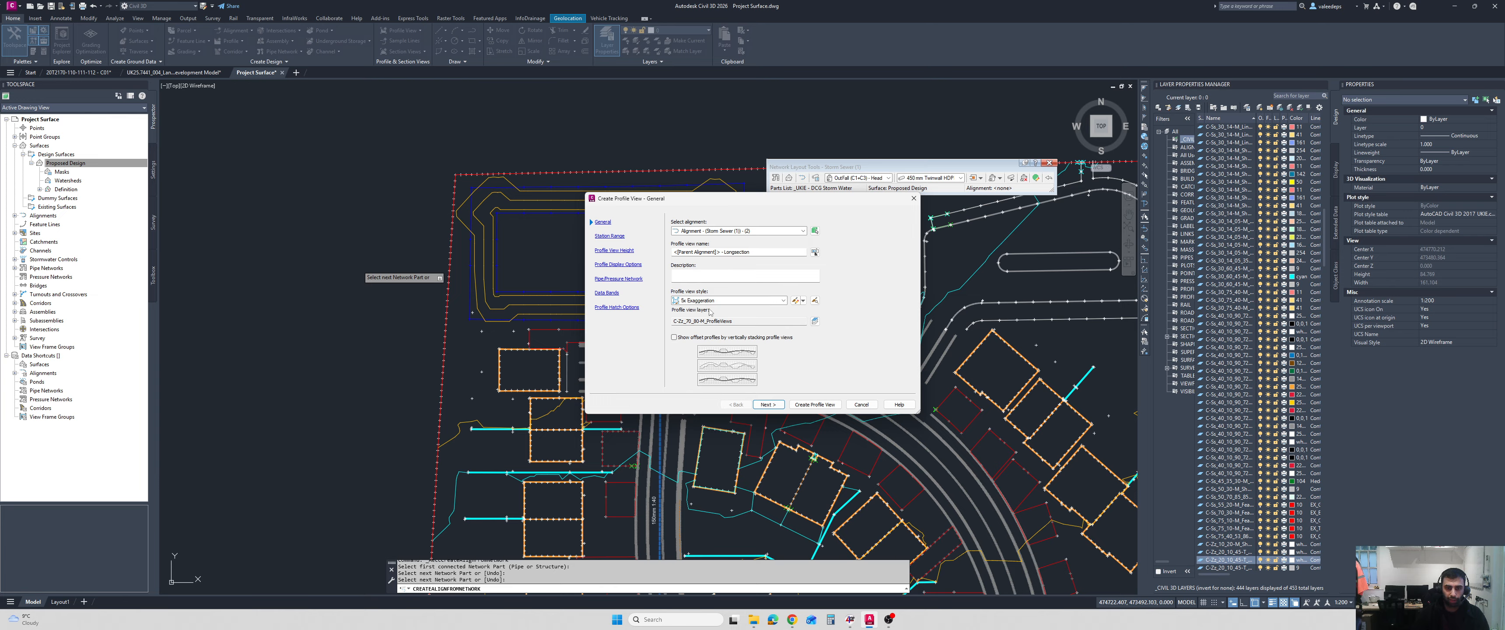
pyautogui.click(723, 301)
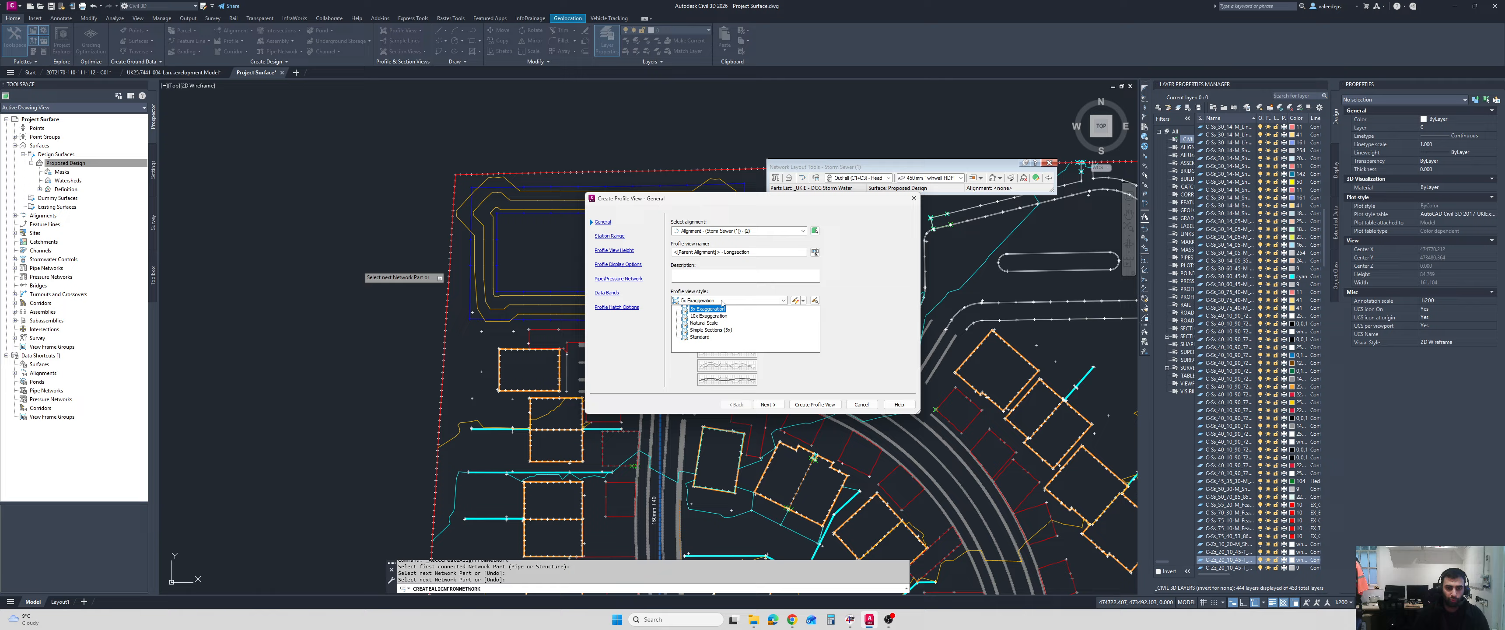
pyautogui.click(714, 323)
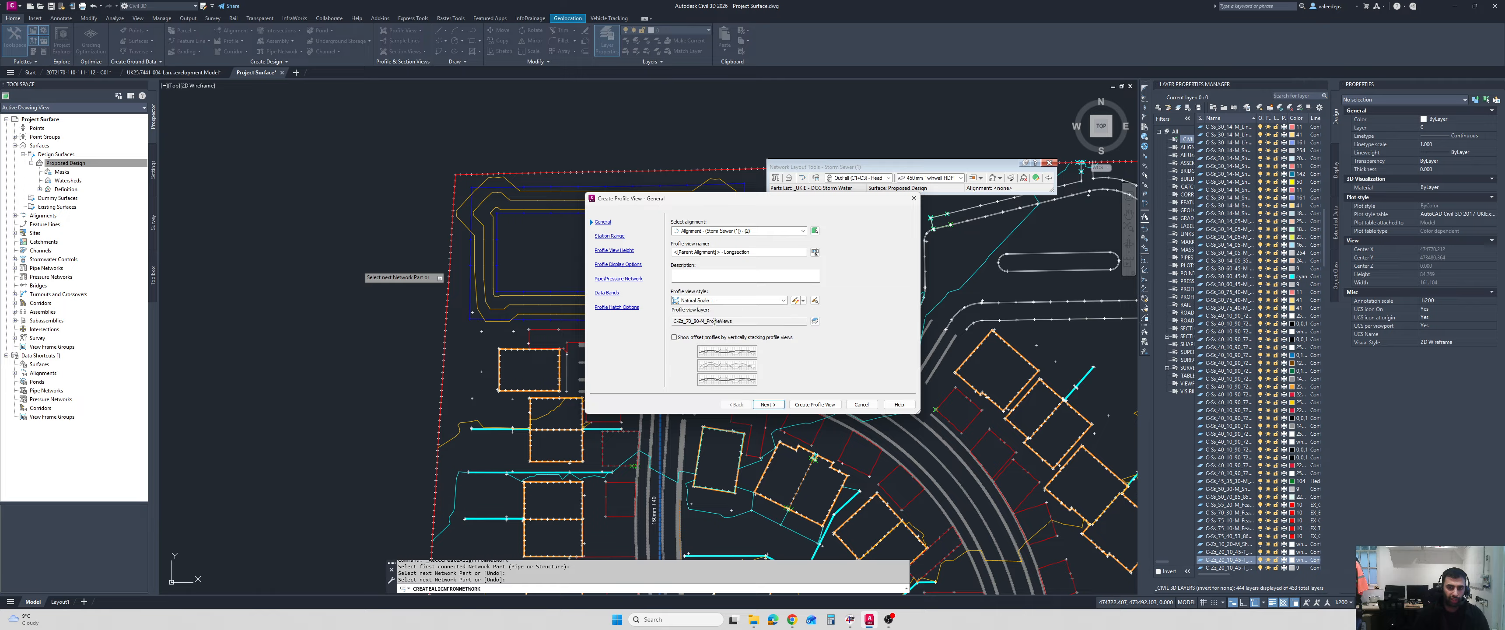
pyautogui.click(734, 301)
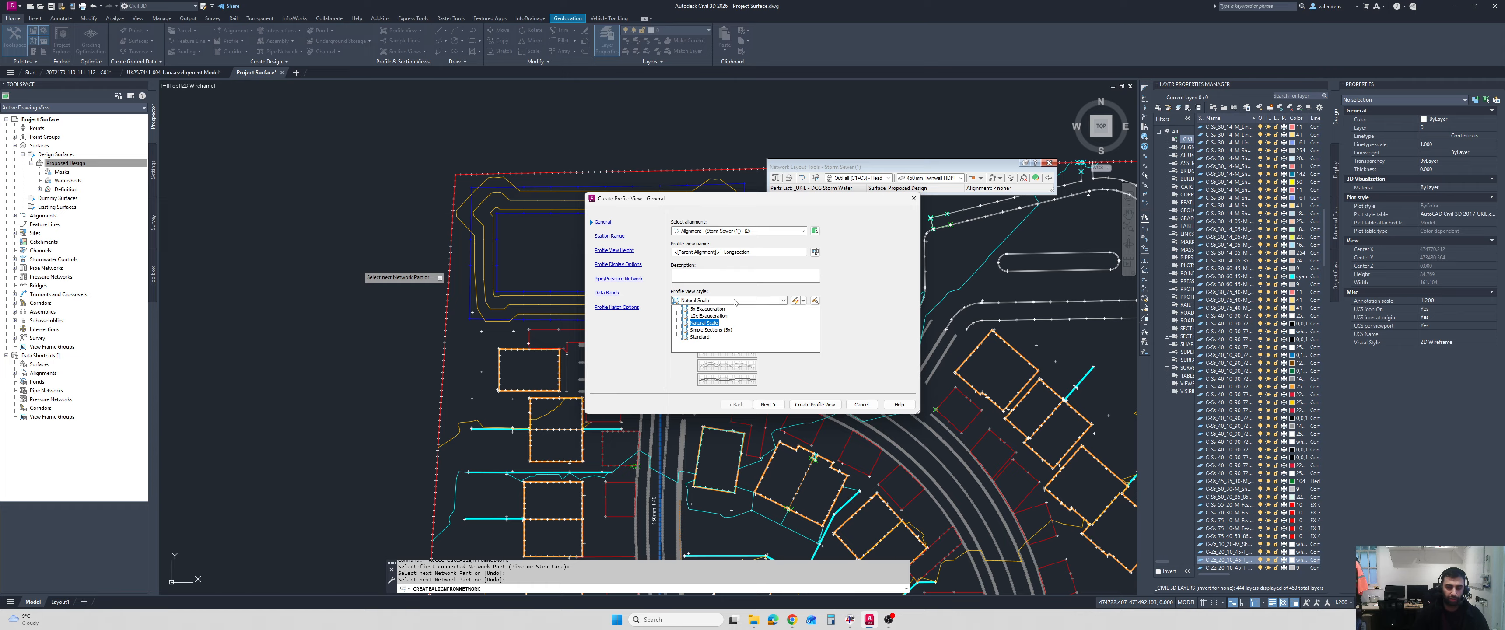
pyautogui.click(714, 323)
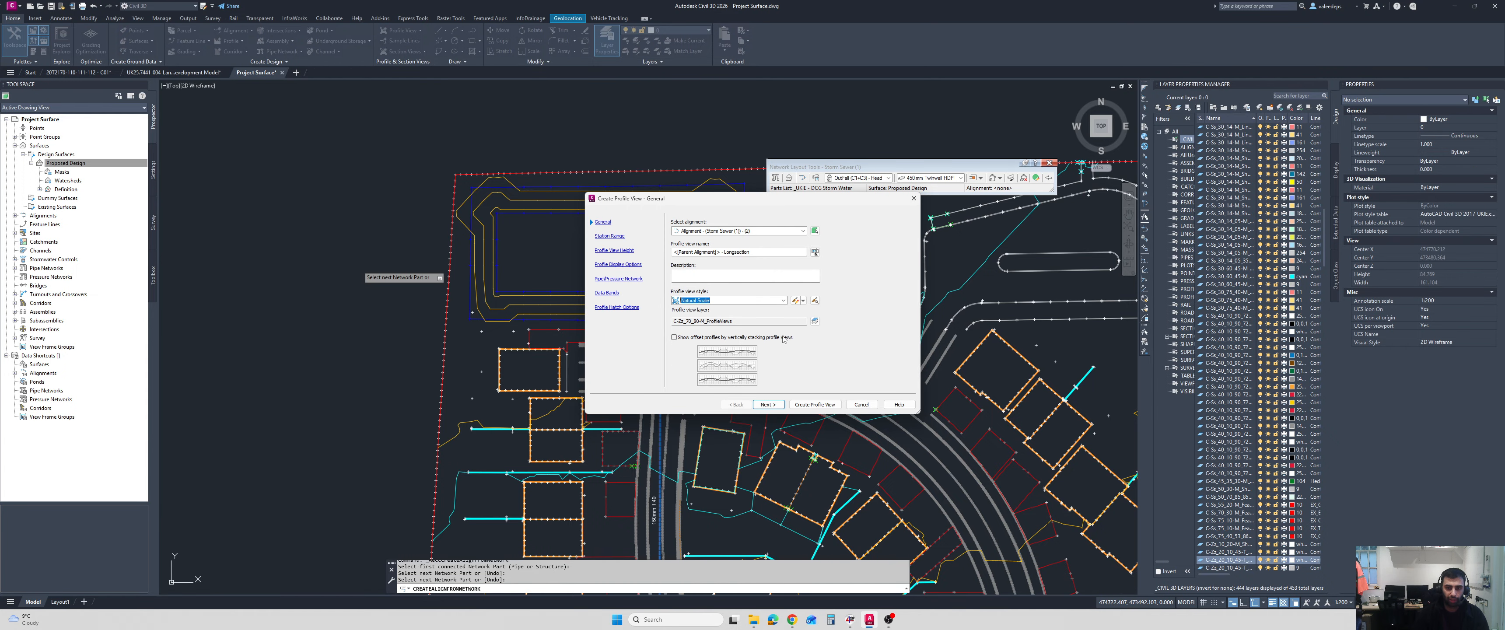
pyautogui.click(812, 409)
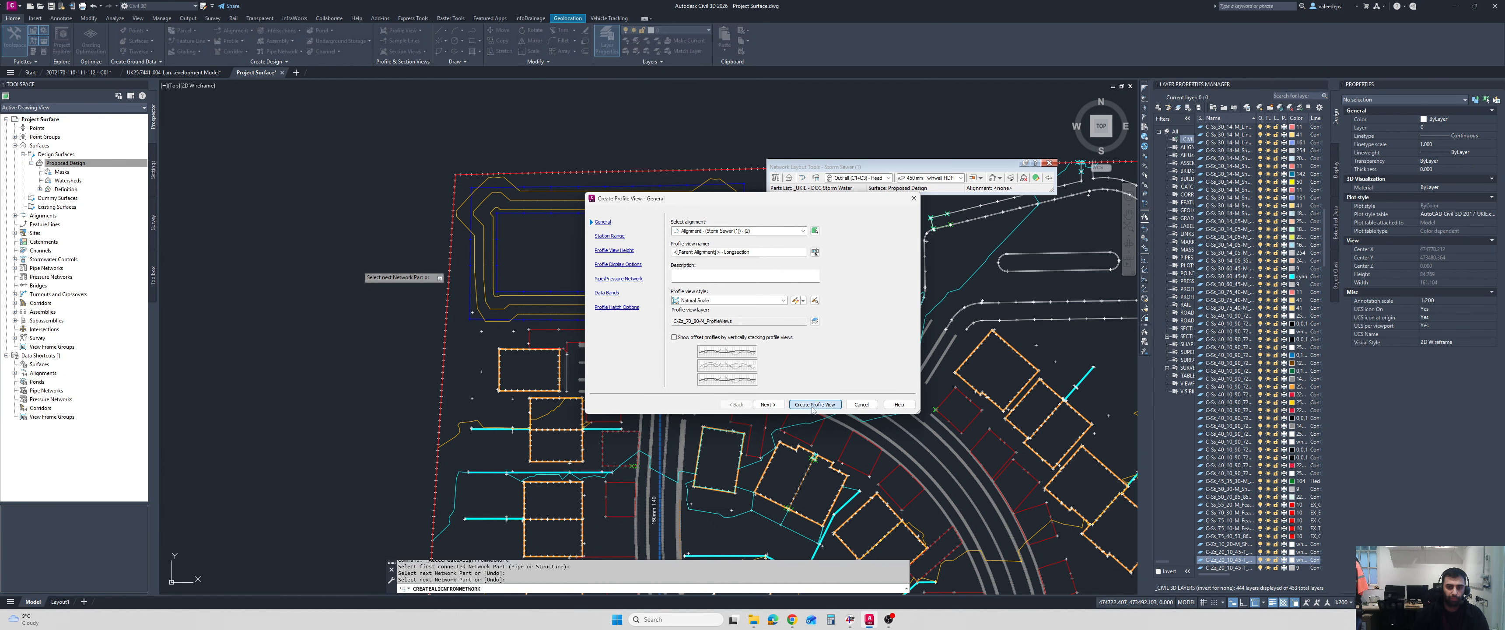
pyautogui.scroll(-2, 372, 279)
pyautogui.moveTo(372, 279); pyautogui.dragTo(668, 256, button='middle')
pyautogui.click(379, 220)
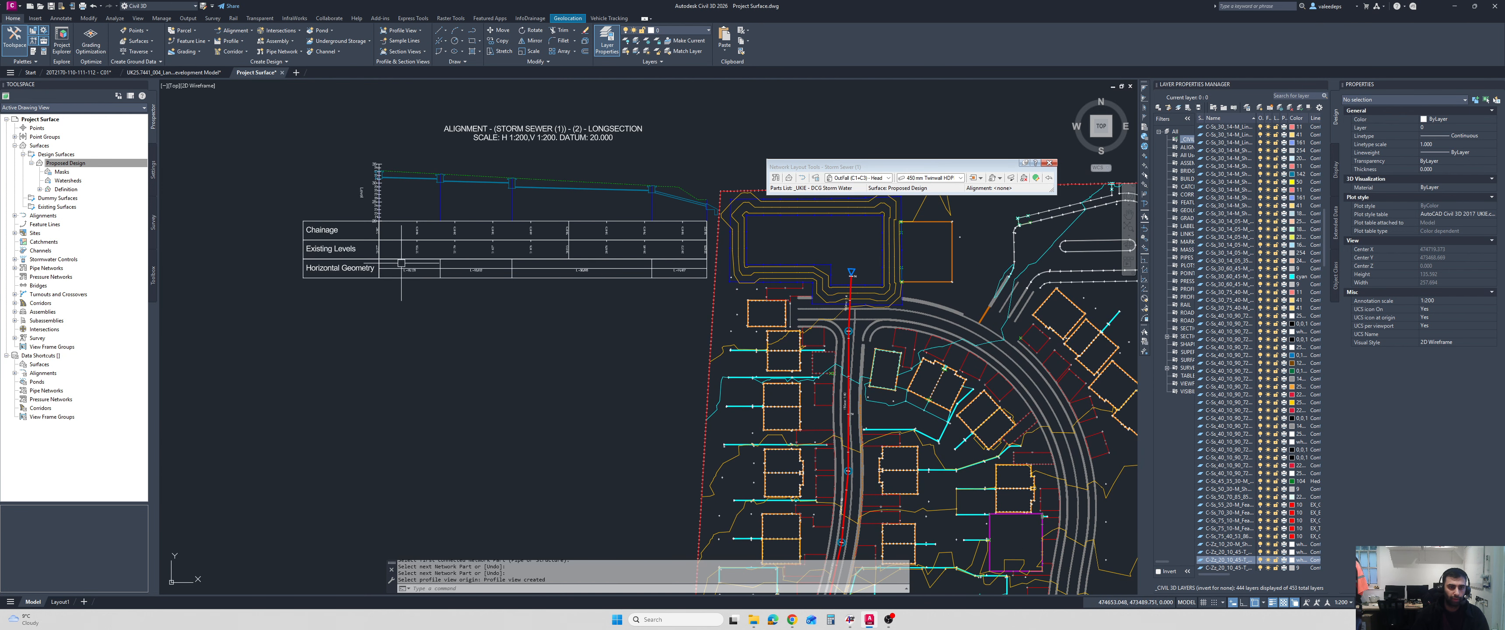
pyautogui.moveTo(601, 106); pyautogui.dragTo(330, 297)
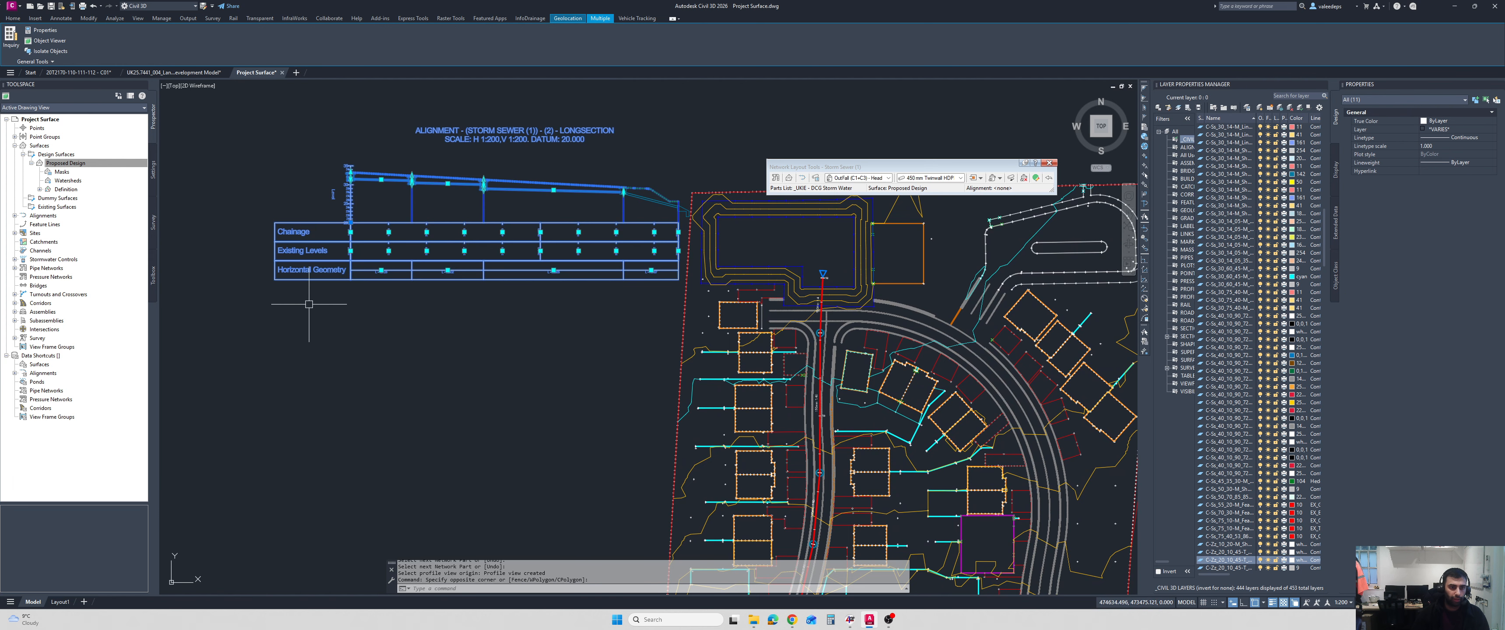
pyautogui.click(351, 223)
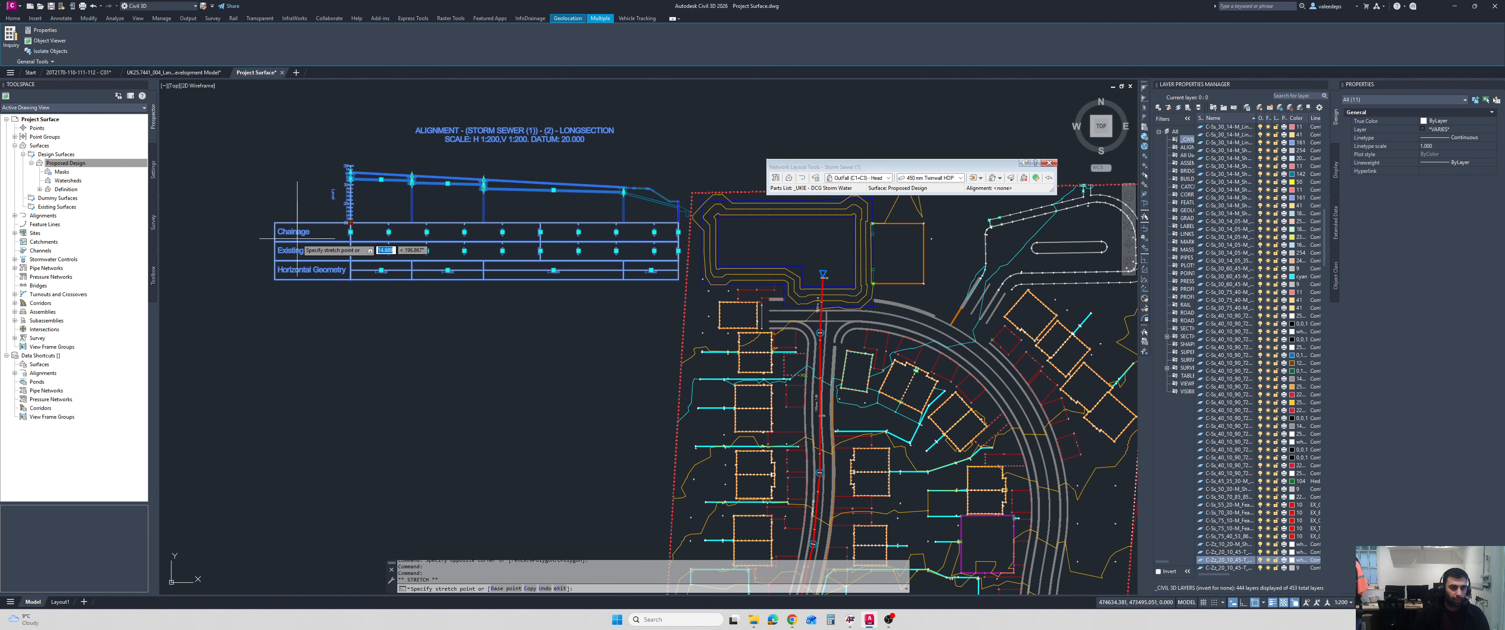
pyautogui.press('Escape')
pyautogui.press('Escape')
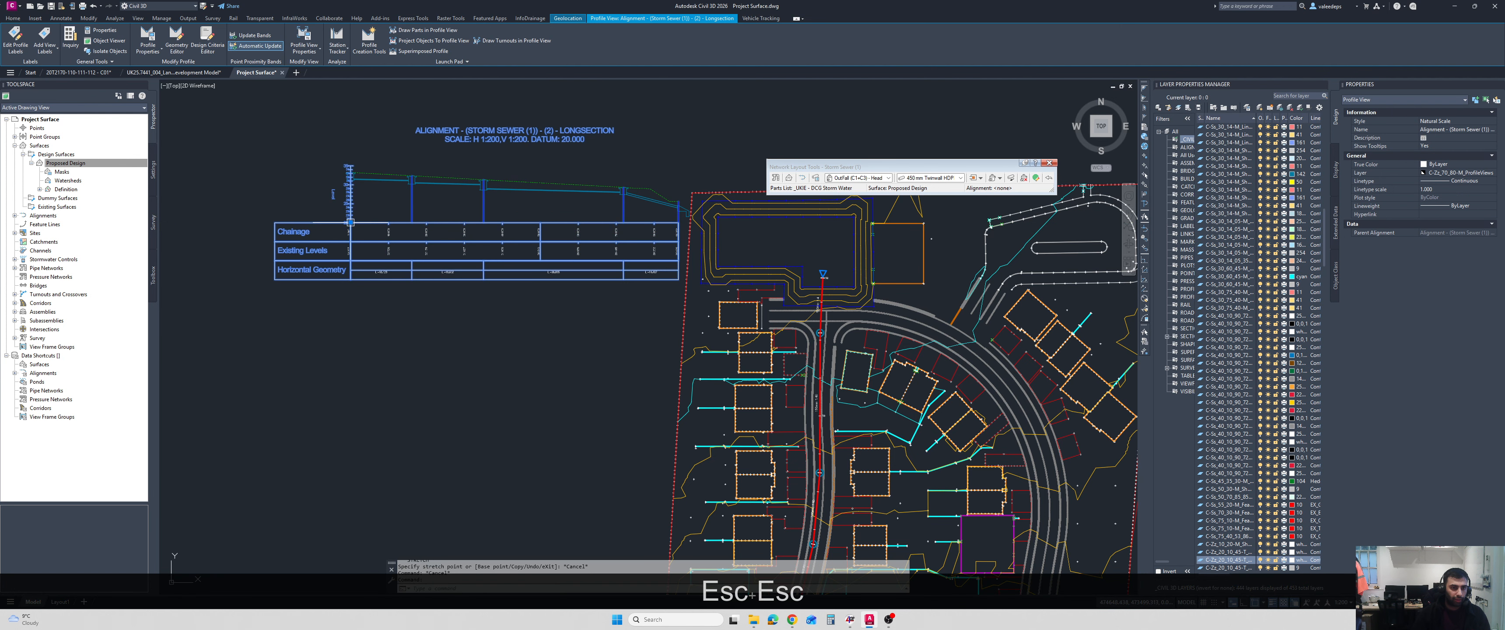
# Move the longsection profile view a short distance west, clear of the site boundary.
pyautogui.click(350, 223)
pyautogui.click(289, 223)
pyautogui.scroll(-4, 345, 264)
pyautogui.scroll(4, 339, 264)
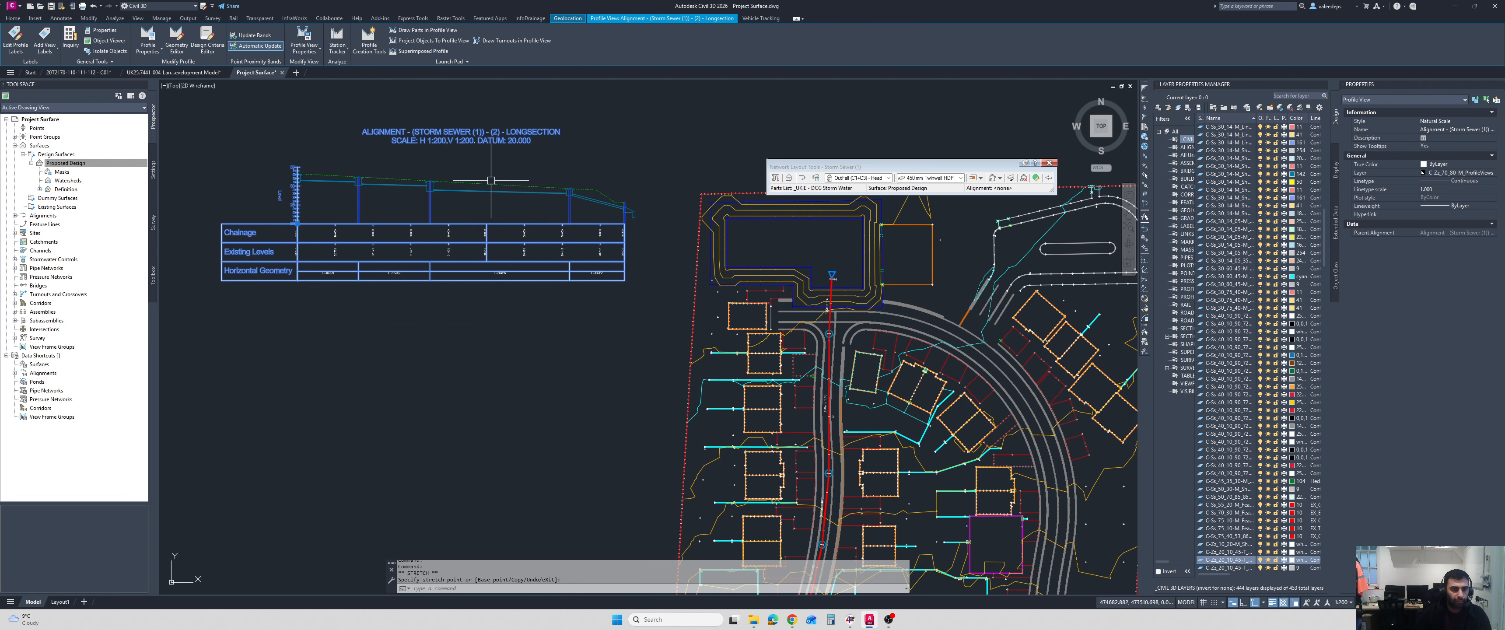
pyautogui.press('Escape')
# Examine the storm sewer longsection from its starting manhole to the outfall, comparing the pipes and manholes with the surface profile.
pyautogui.scroll(6, 295, 178)
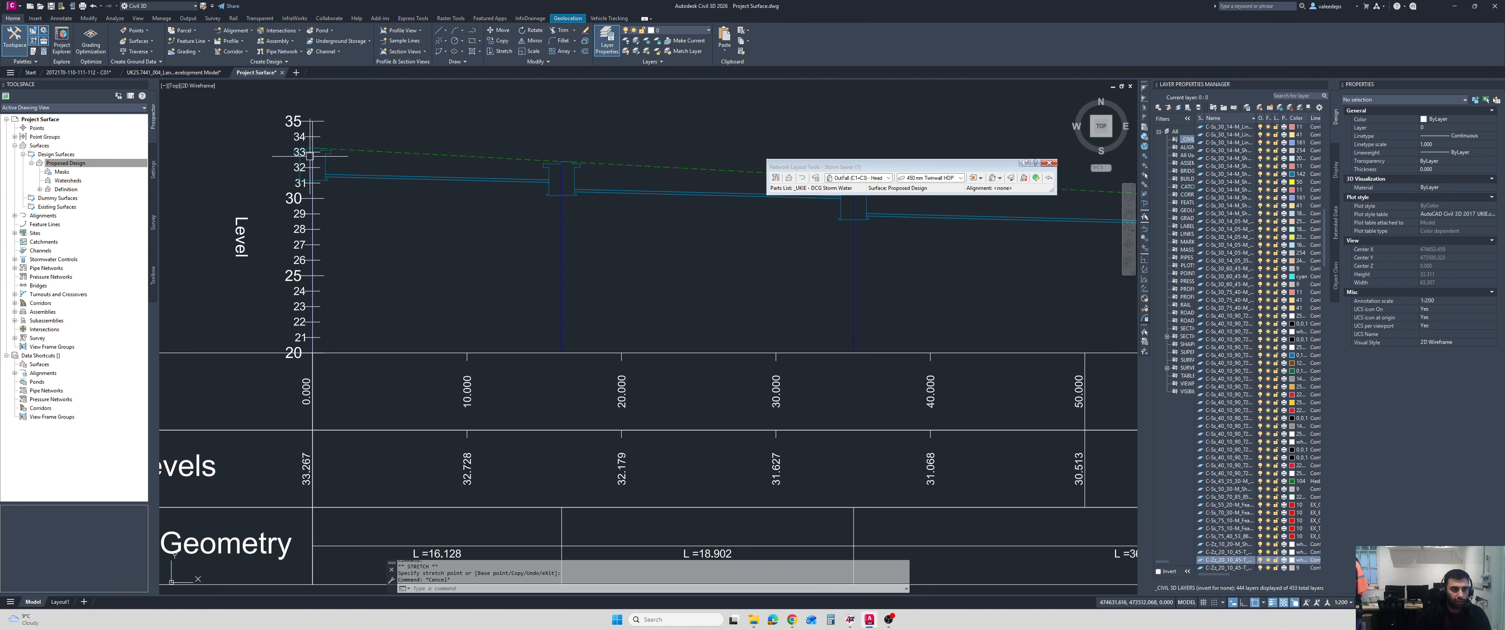
pyautogui.scroll(-5, 307, 162)
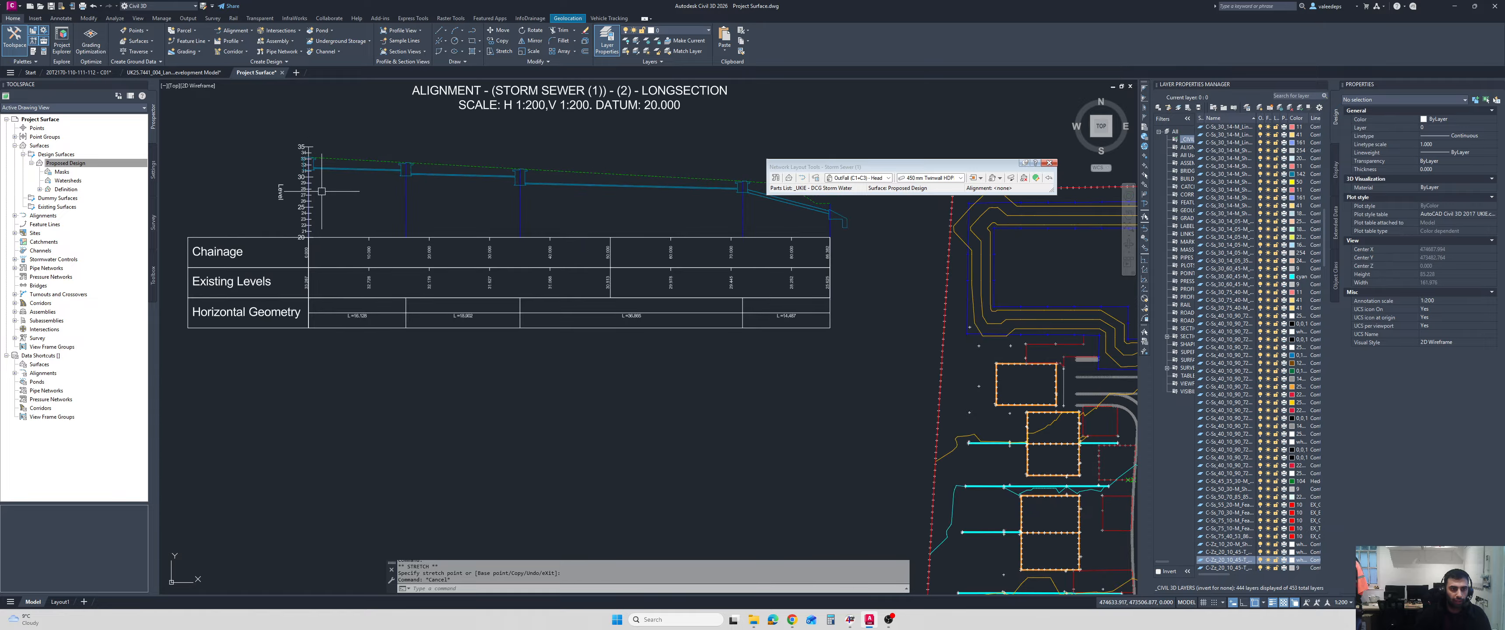
pyautogui.scroll(-2, 321, 190)
pyautogui.scroll(4, 566, 237)
pyautogui.moveTo(704, 243); pyautogui.dragTo(675, 243, button='middle')
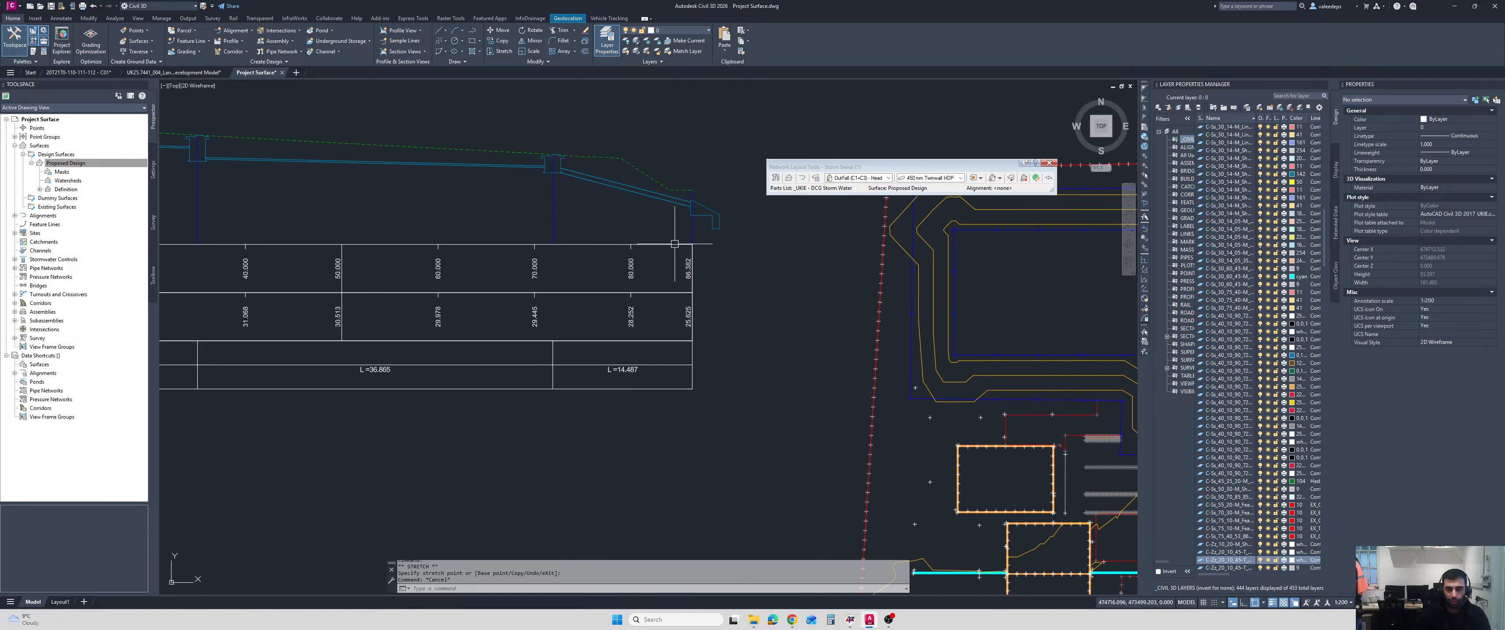
pyautogui.scroll(-3, 683, 233)
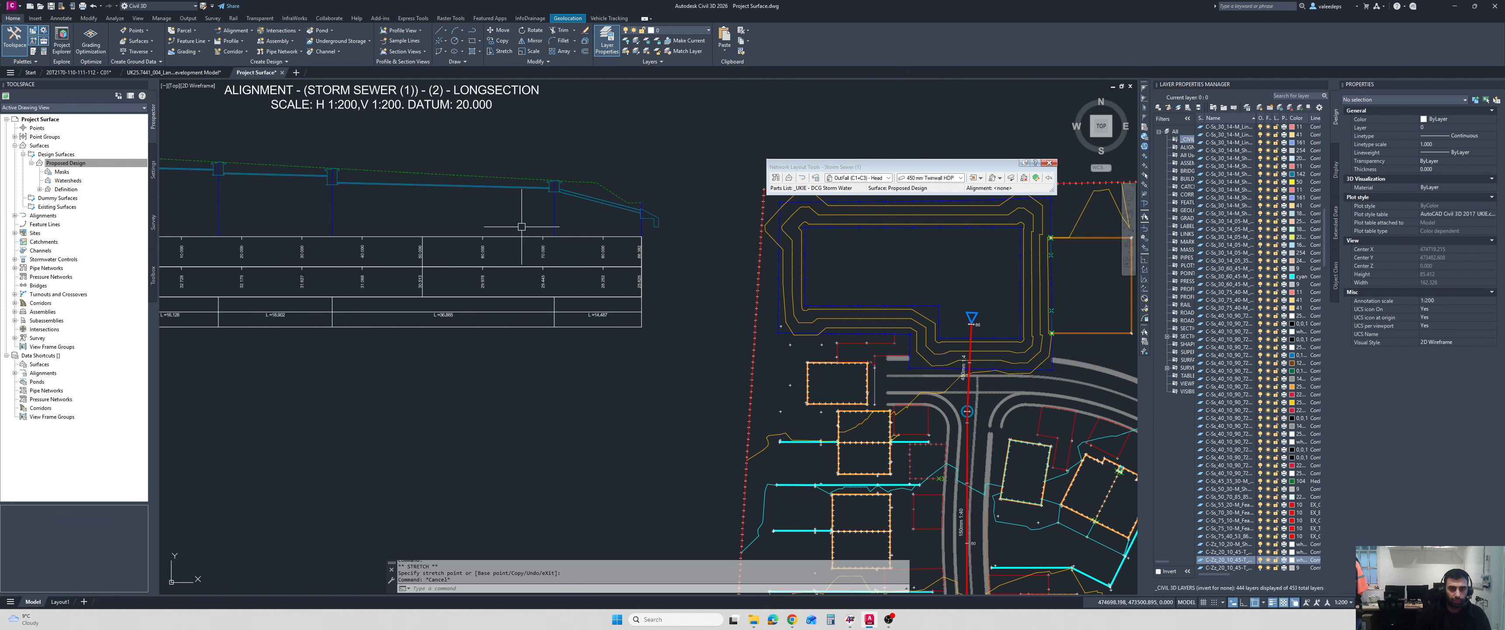
# Stretch the start of the storm sewer alignment southward beyond the starting manhole.
pyautogui.scroll(-2, 538, 227)
pyautogui.moveTo(538, 227); pyautogui.dragTo(512, 225, button='middle')
pyautogui.moveTo(631, 274)
pyautogui.mouseDown(button='middle')
pyautogui.moveTo(563, 276)
pyautogui.moveTo(506, 236)
pyautogui.mouseUp(button='middle')
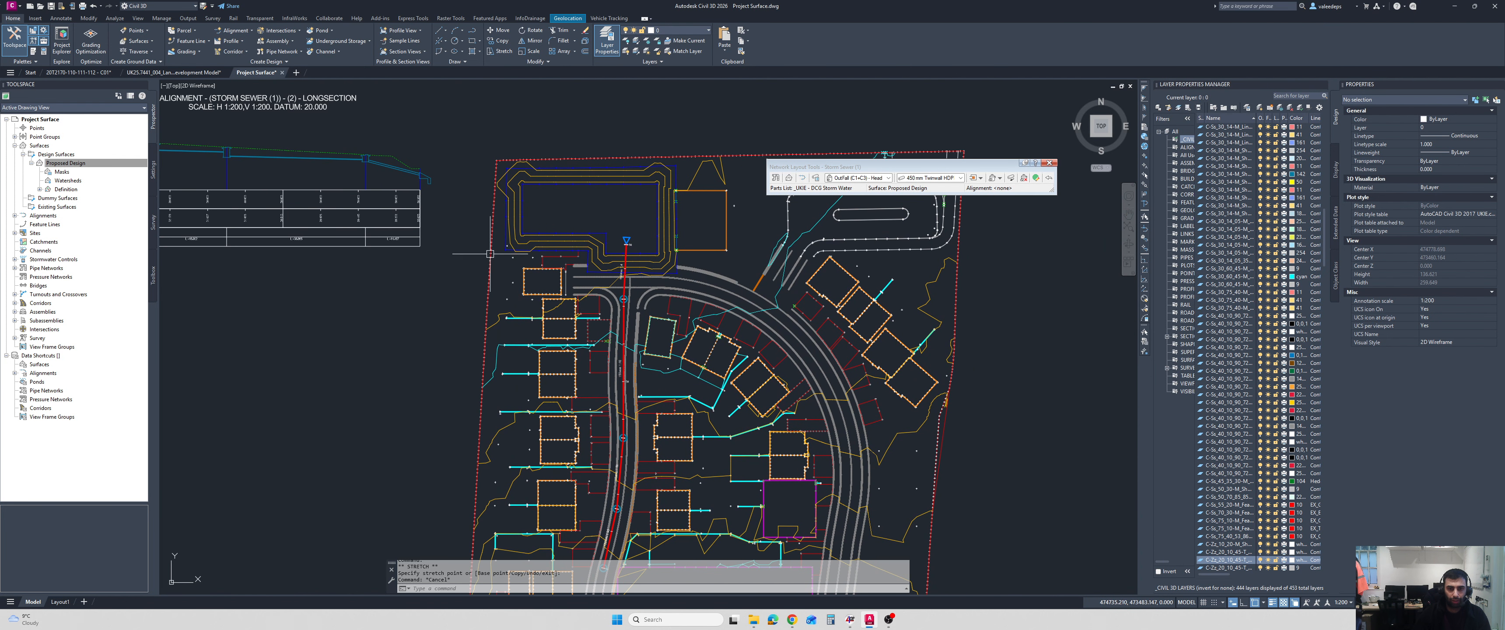
pyautogui.moveTo(610, 274); pyautogui.dragTo(617, 229, button='middle')
pyautogui.scroll(6, 637, 374)
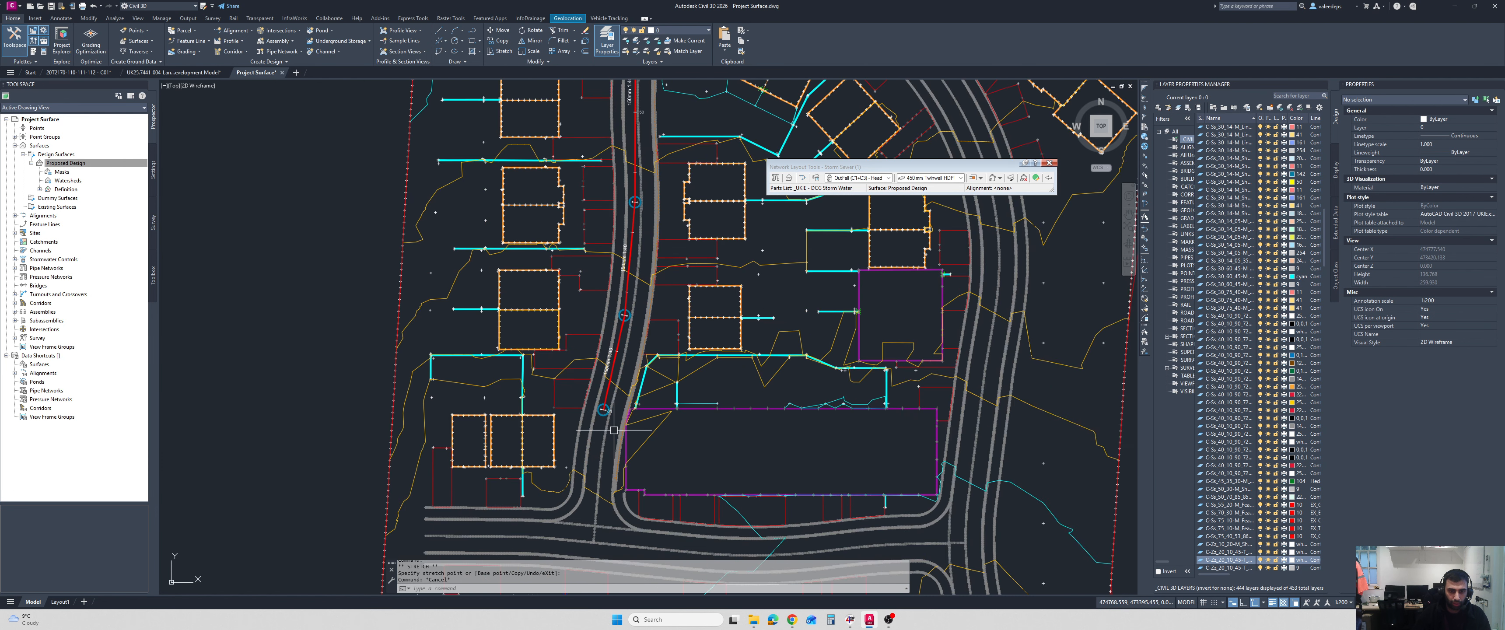
pyautogui.click(589, 308)
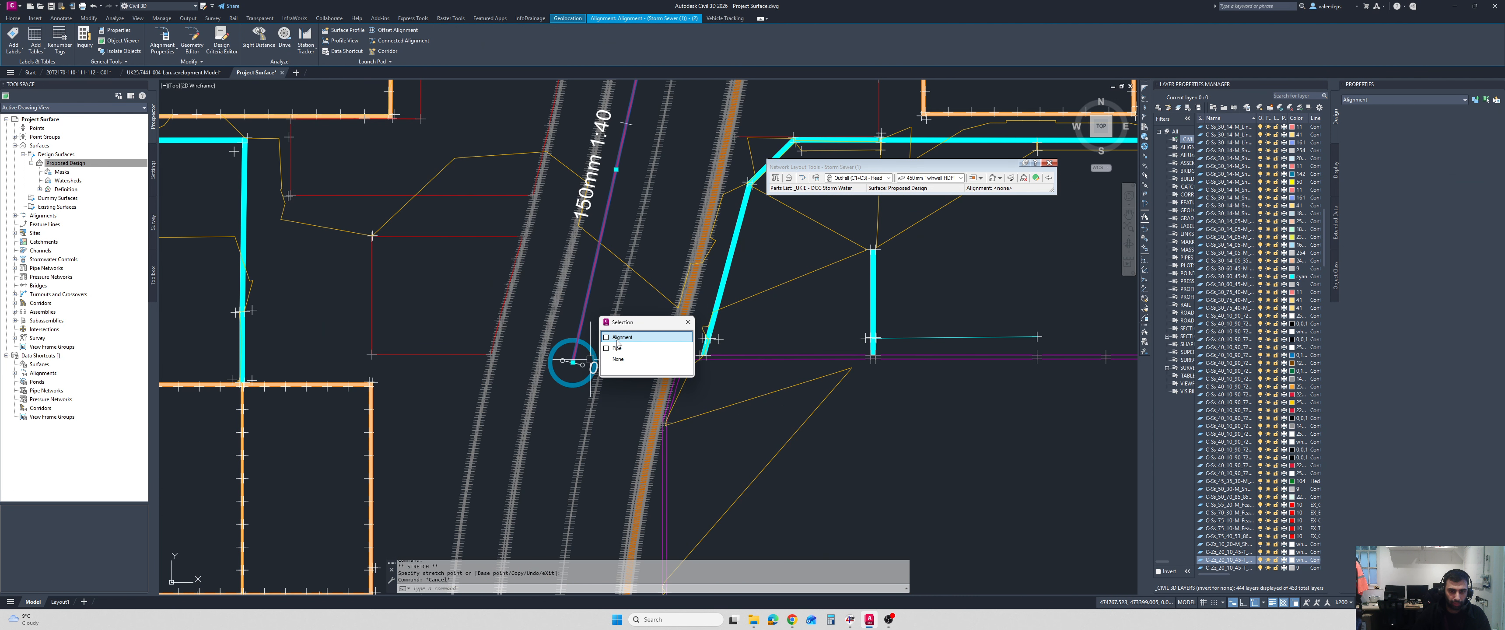
pyautogui.scroll(4, 566, 364)
pyautogui.click(564, 359)
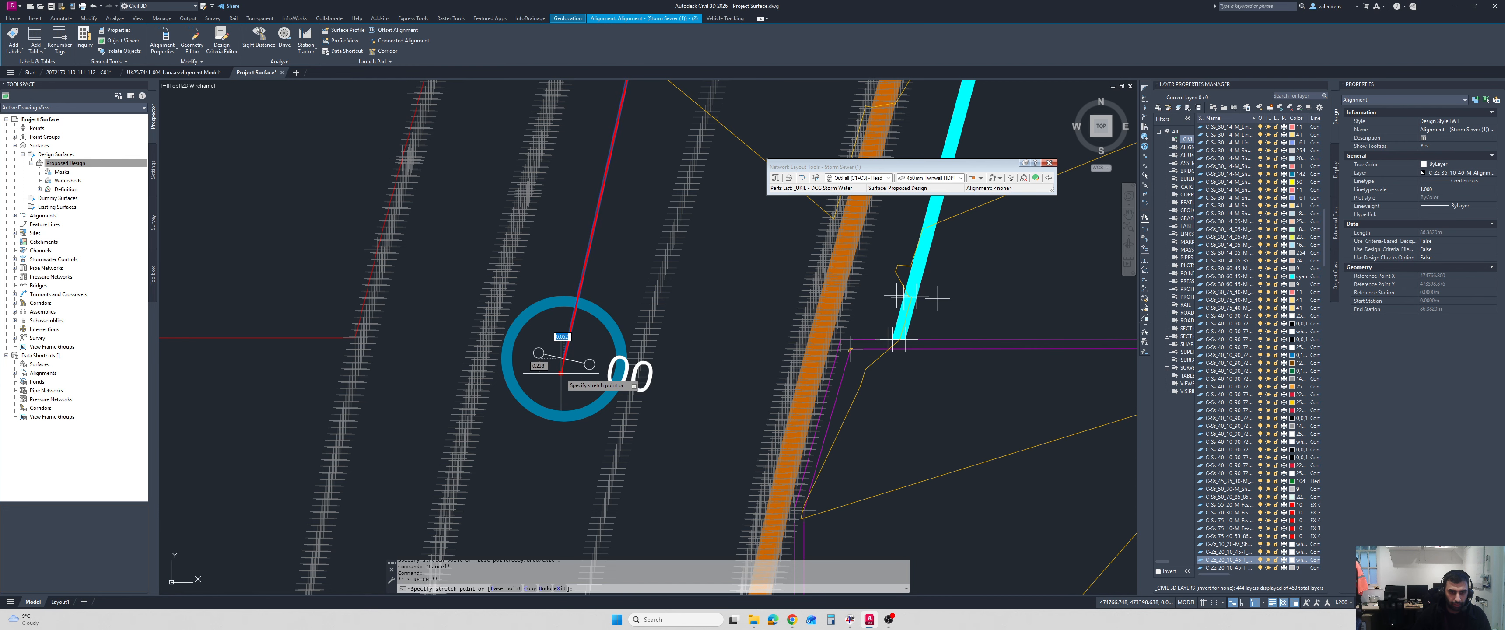
pyautogui.click(545, 440)
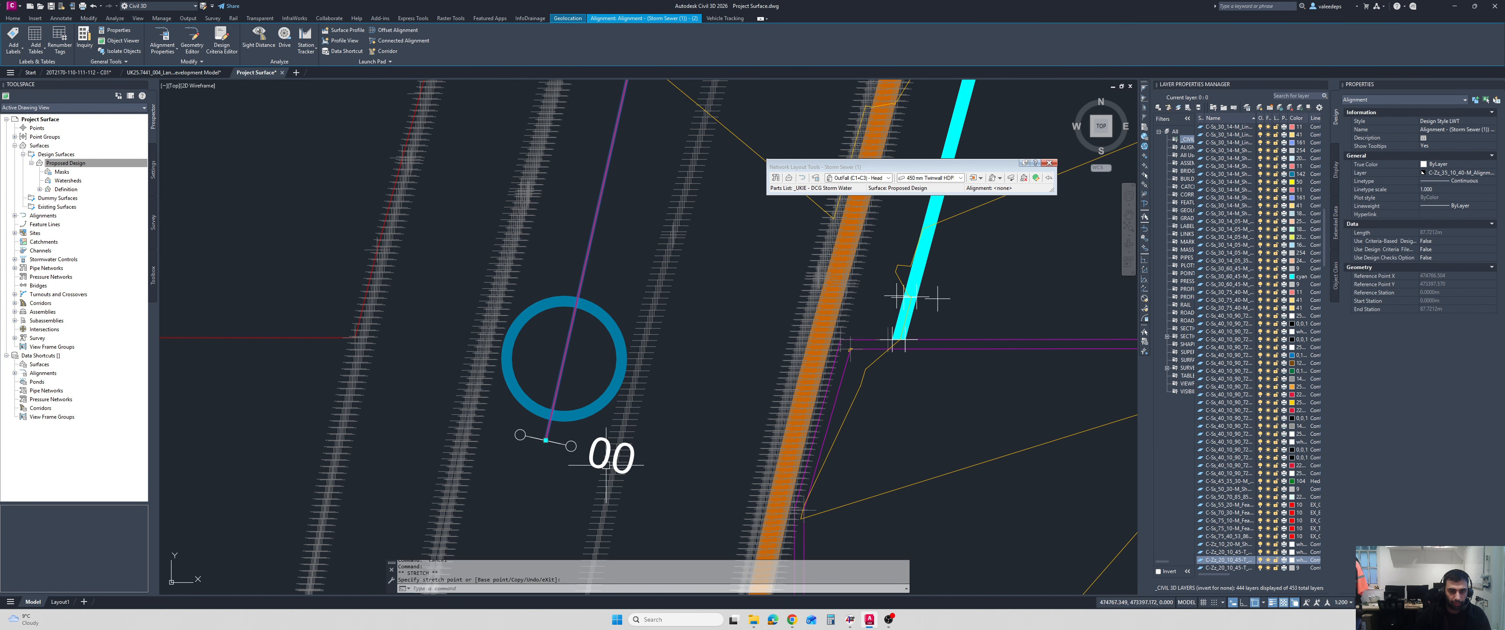
# Stretch the alignment's outfall end northward past the outfall symbol in the basin.
pyautogui.scroll(-8, 588, 430)
pyautogui.scroll(8, 597, 174)
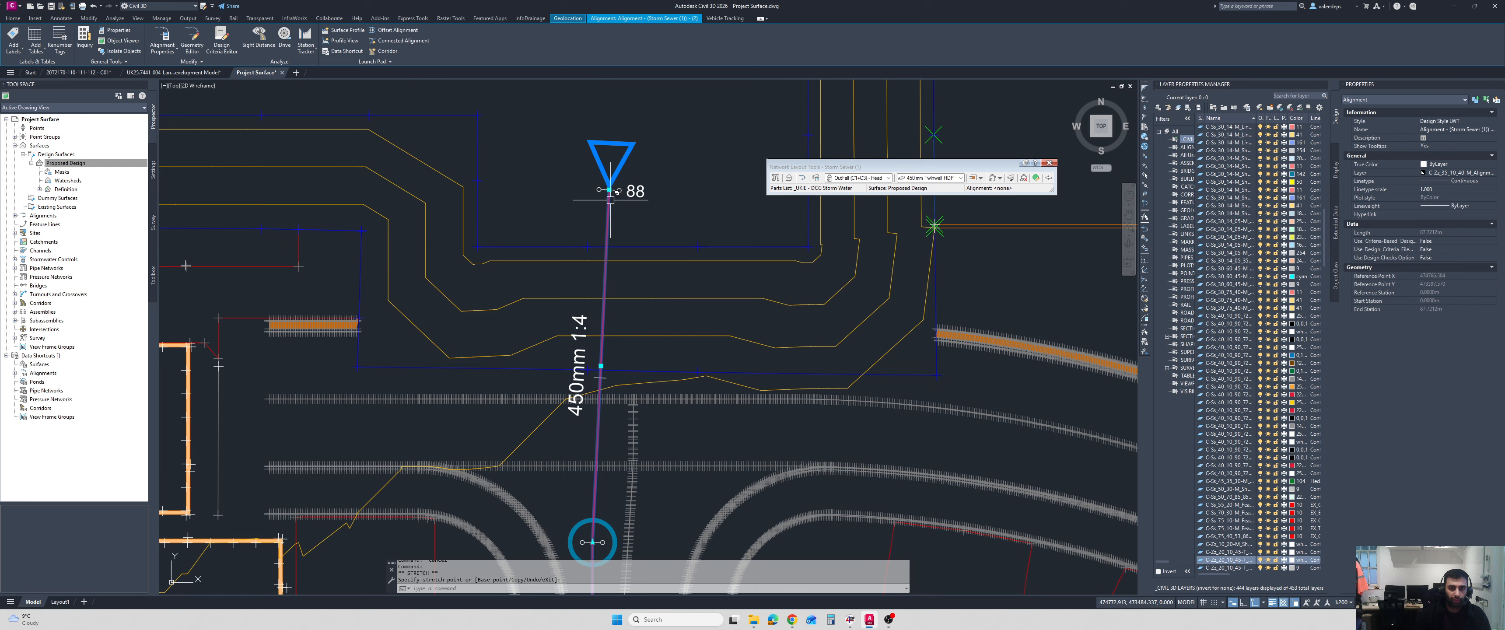
pyautogui.click(597, 258)
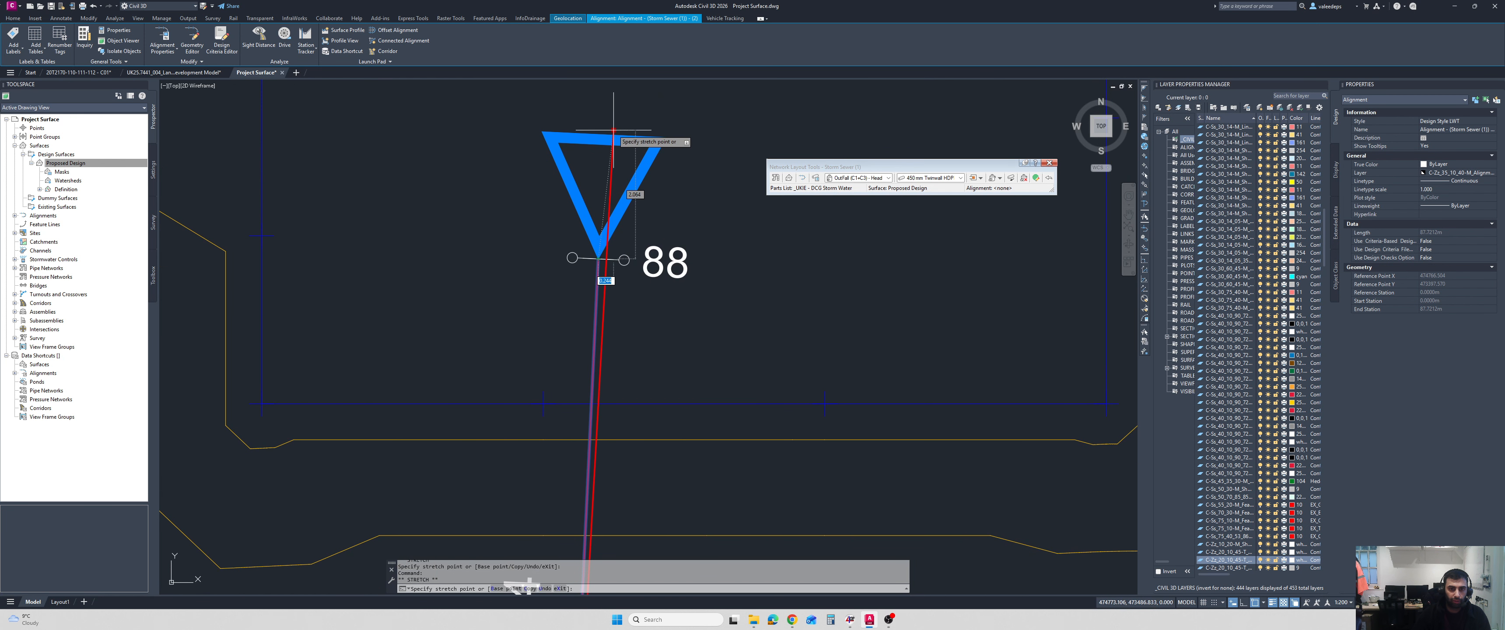
pyautogui.click(605, 92)
pyautogui.scroll(-10, 643, 280)
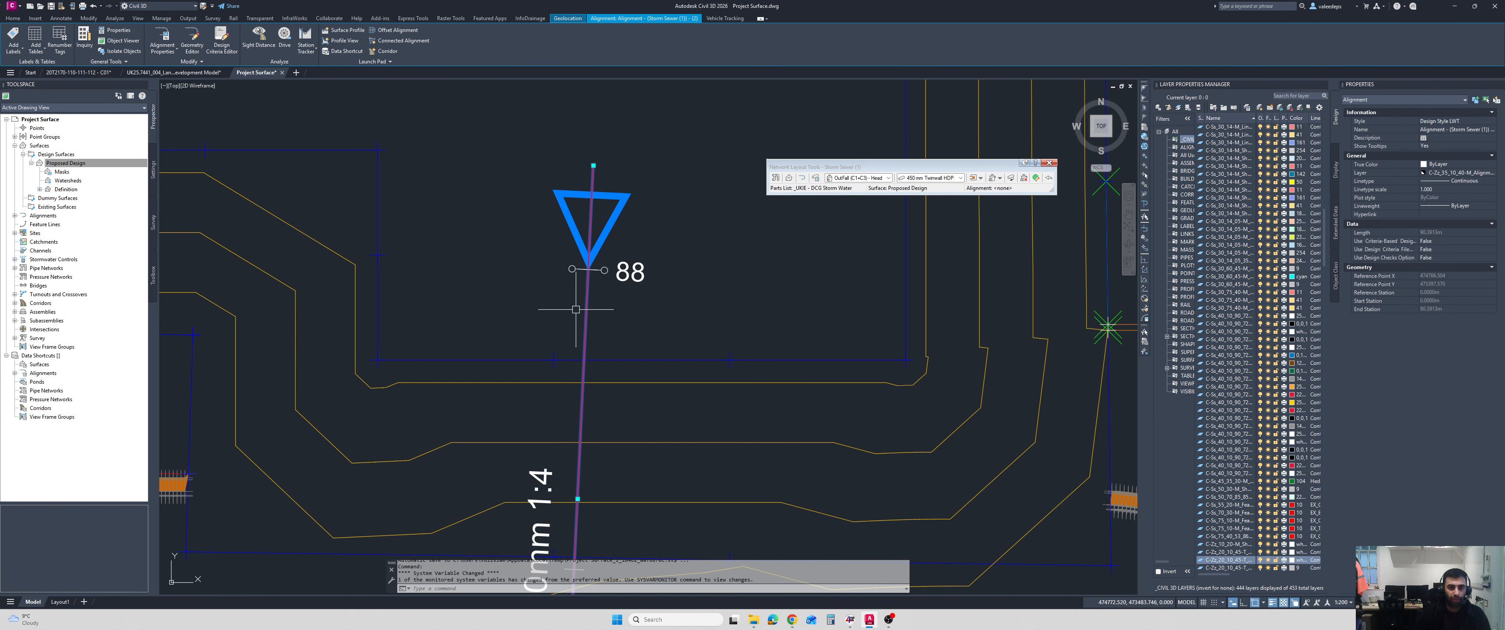
pyautogui.press('Escape')
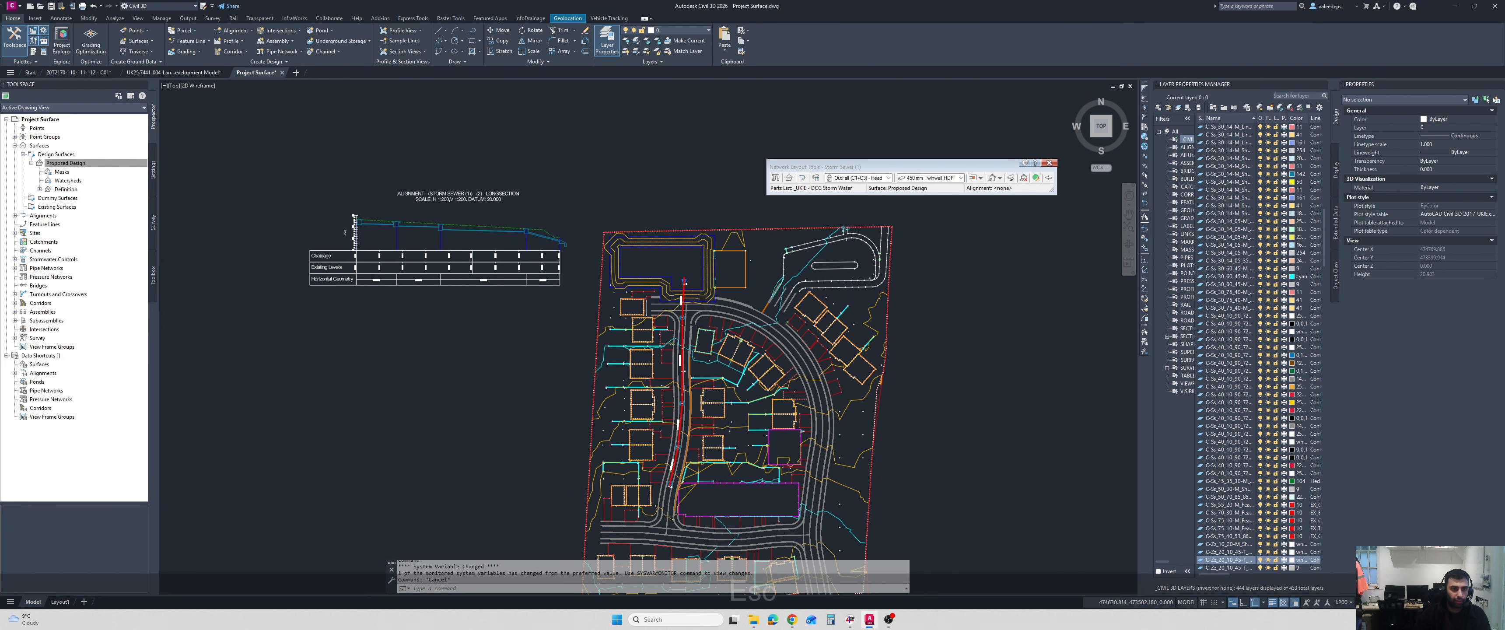
pyautogui.scroll(6, 359, 233)
pyautogui.scroll(-8, 409, 211)
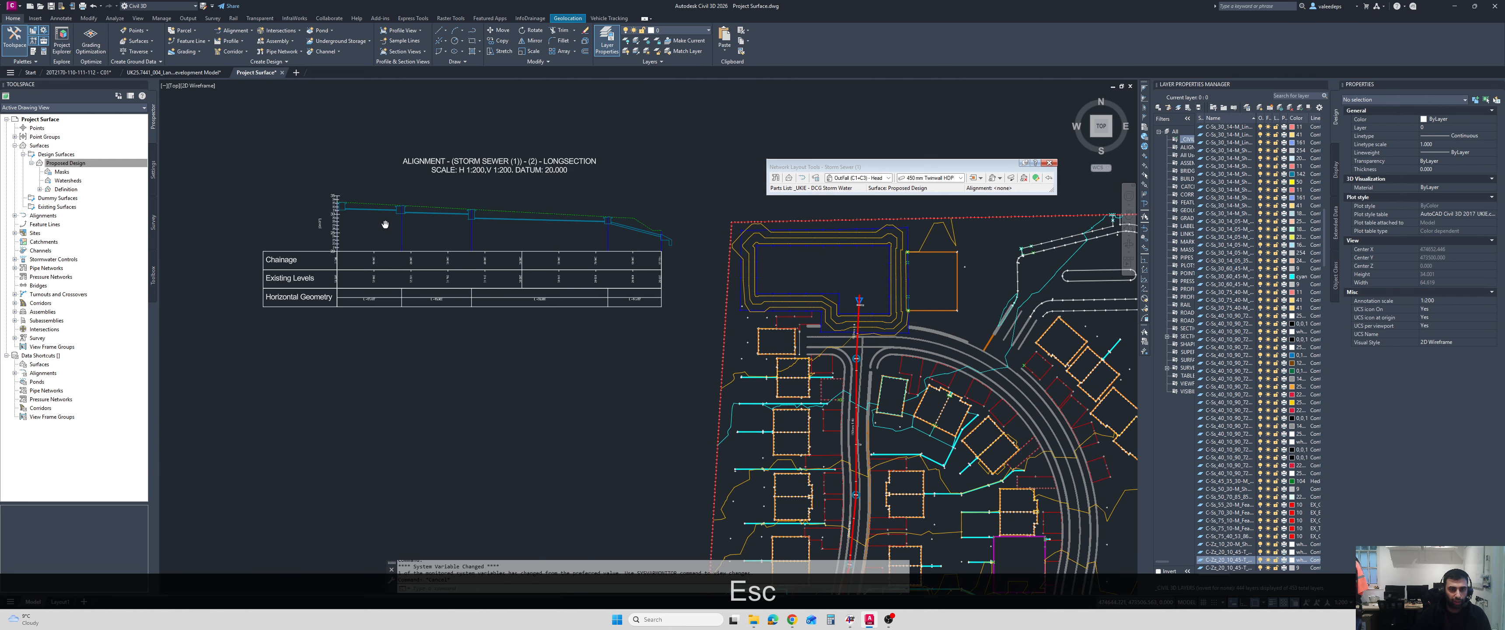
# Stretch the alignment's start point slightly further south, well clear of the starting manhole.
pyautogui.scroll(9, 584, 327)
pyautogui.scroll(2, 526, 426)
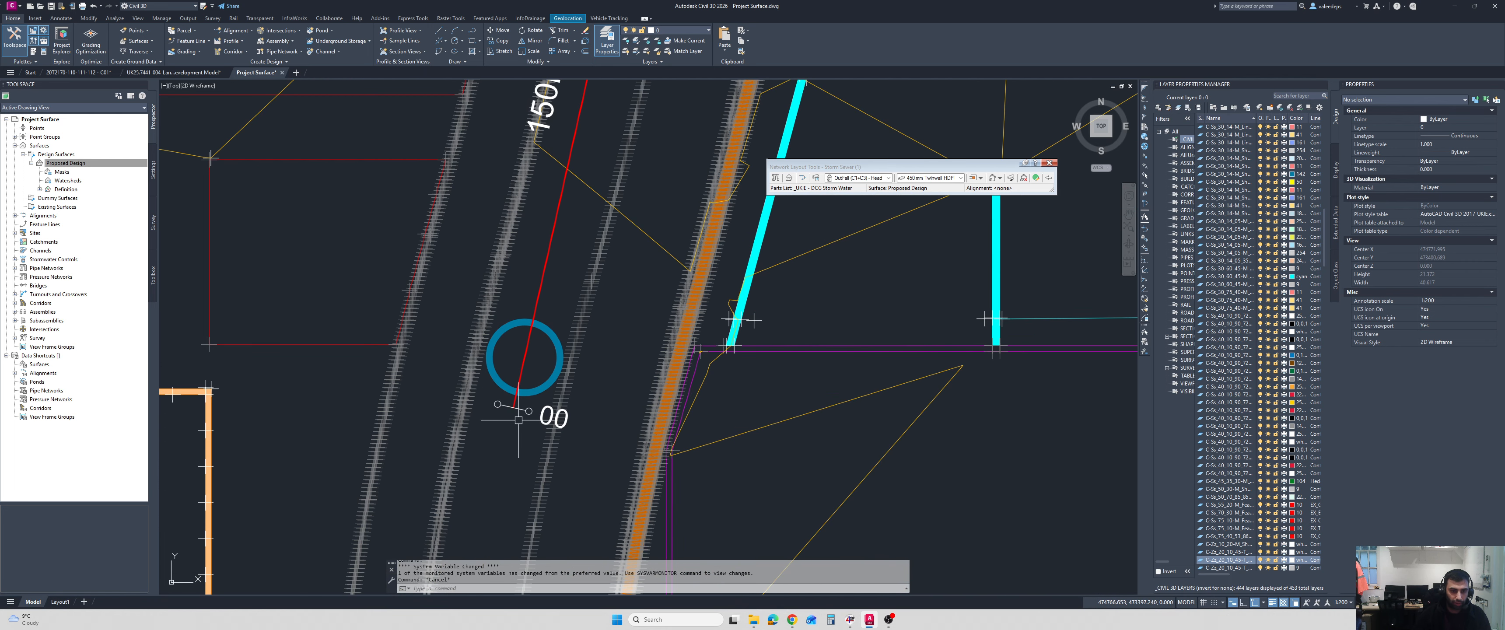
pyautogui.click(515, 401)
pyautogui.scroll(4, 515, 408)
pyautogui.click(507, 405)
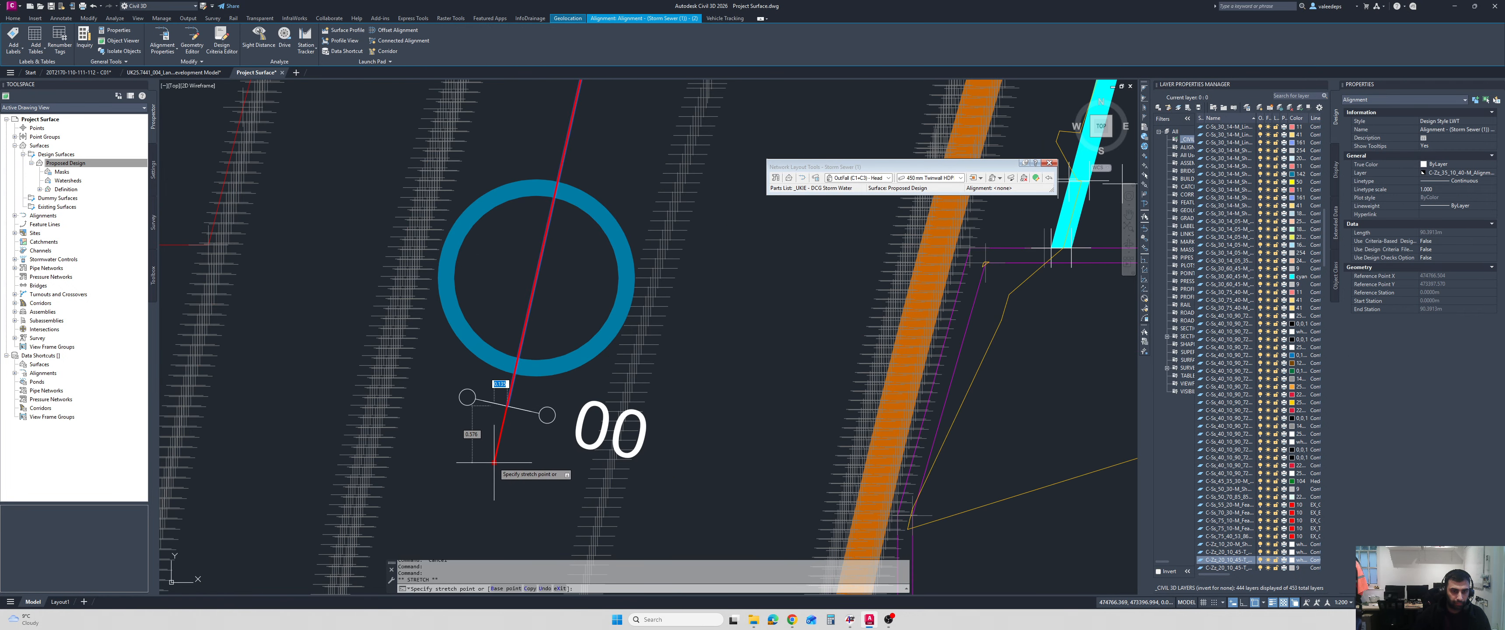
pyautogui.click(494, 462)
pyautogui.scroll(-8, 530, 369)
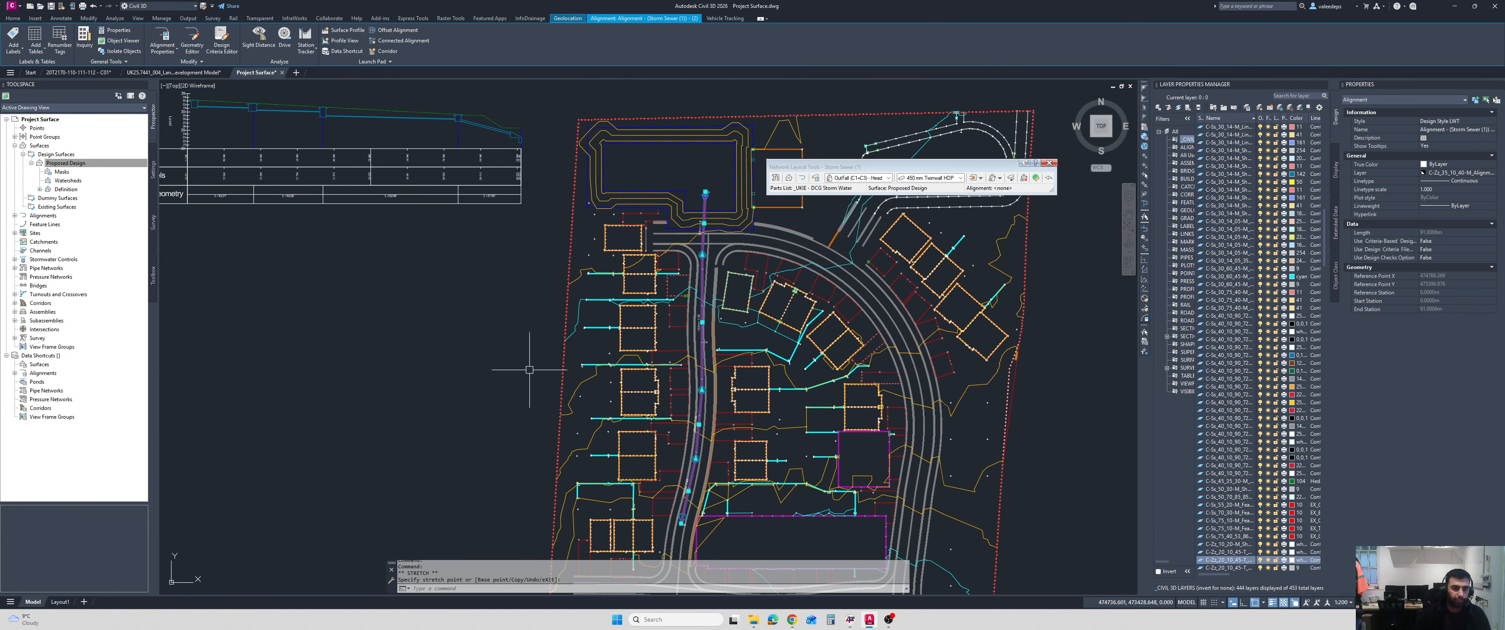
# Examine the updated longsection from the first manhole to the outfall, checking that both end structures lie within the profile view.
pyautogui.scroll(-4, 529, 370)
pyautogui.scroll(4, 416, 280)
pyautogui.scroll(8, 348, 224)
pyautogui.scroll(-2, 427, 209)
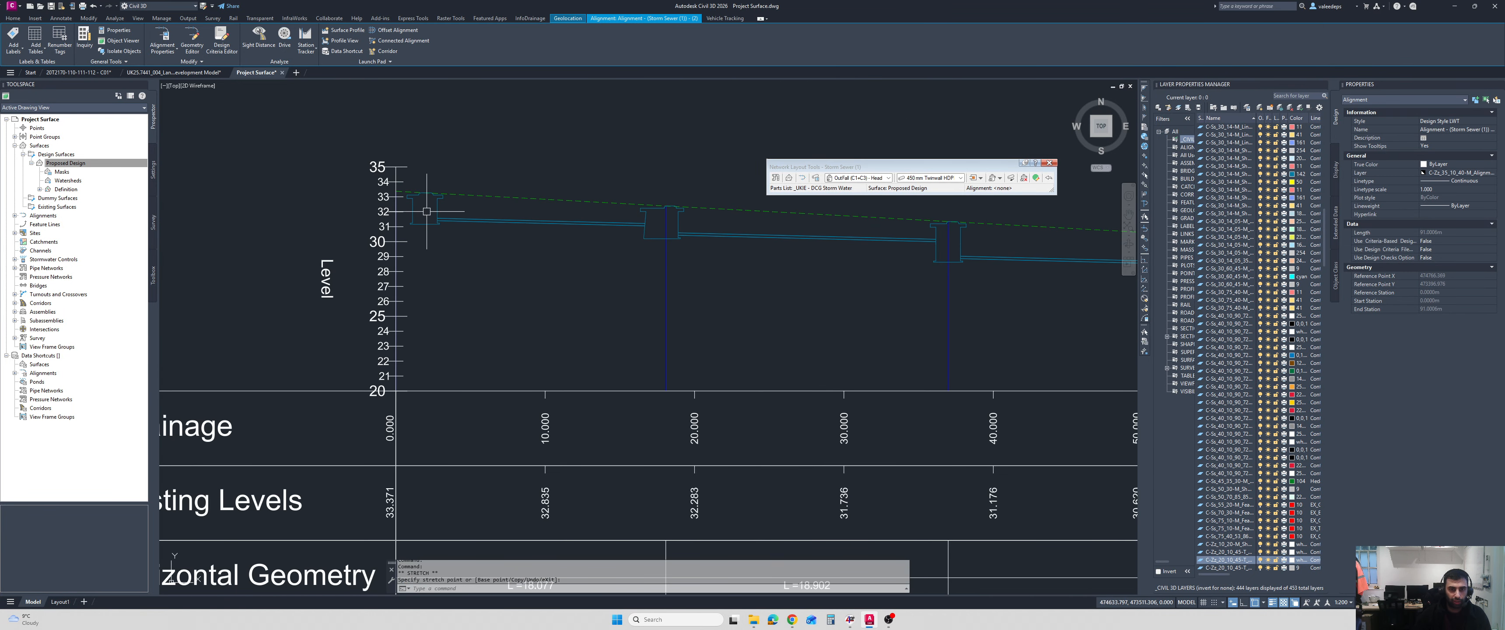
pyautogui.moveTo(519, 215); pyautogui.dragTo(458, 216, button='middle')
pyautogui.moveTo(609, 246); pyautogui.dragTo(467, 220, button='middle')
pyautogui.moveTo(670, 242); pyautogui.dragTo(492, 224, button='middle')
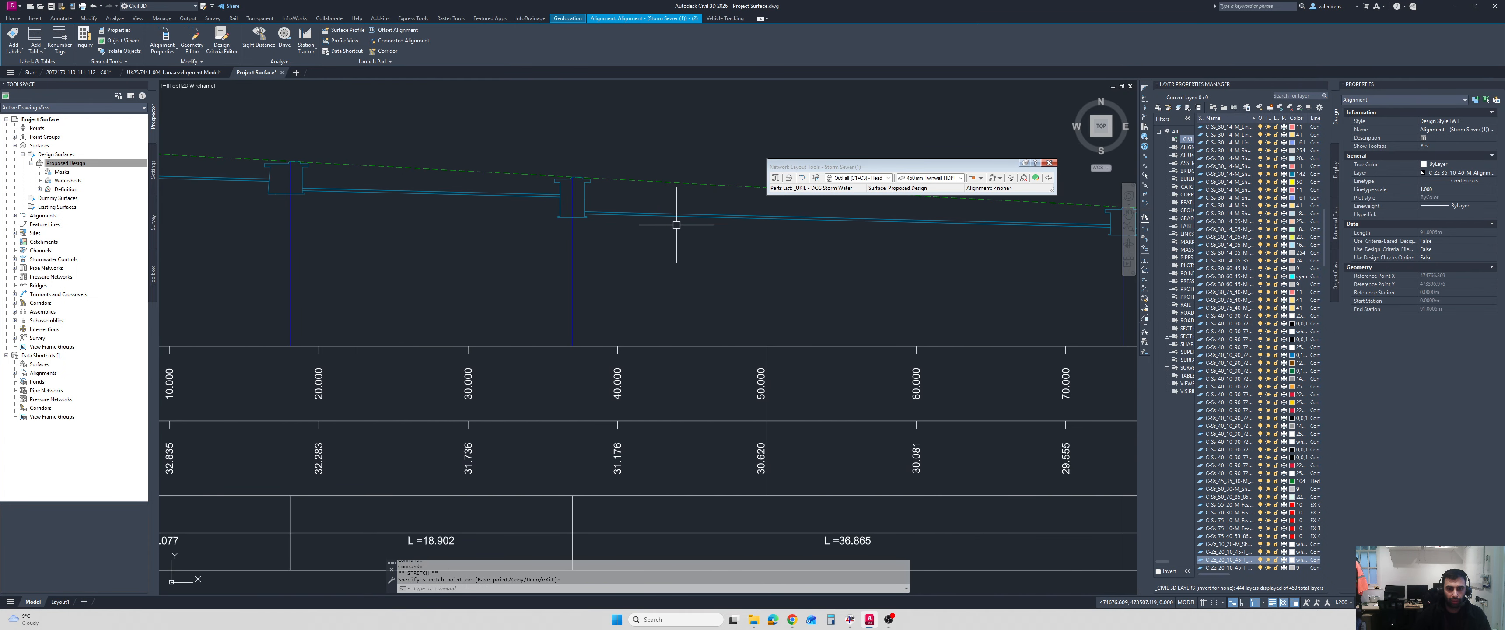
pyautogui.scroll(-3, 638, 246)
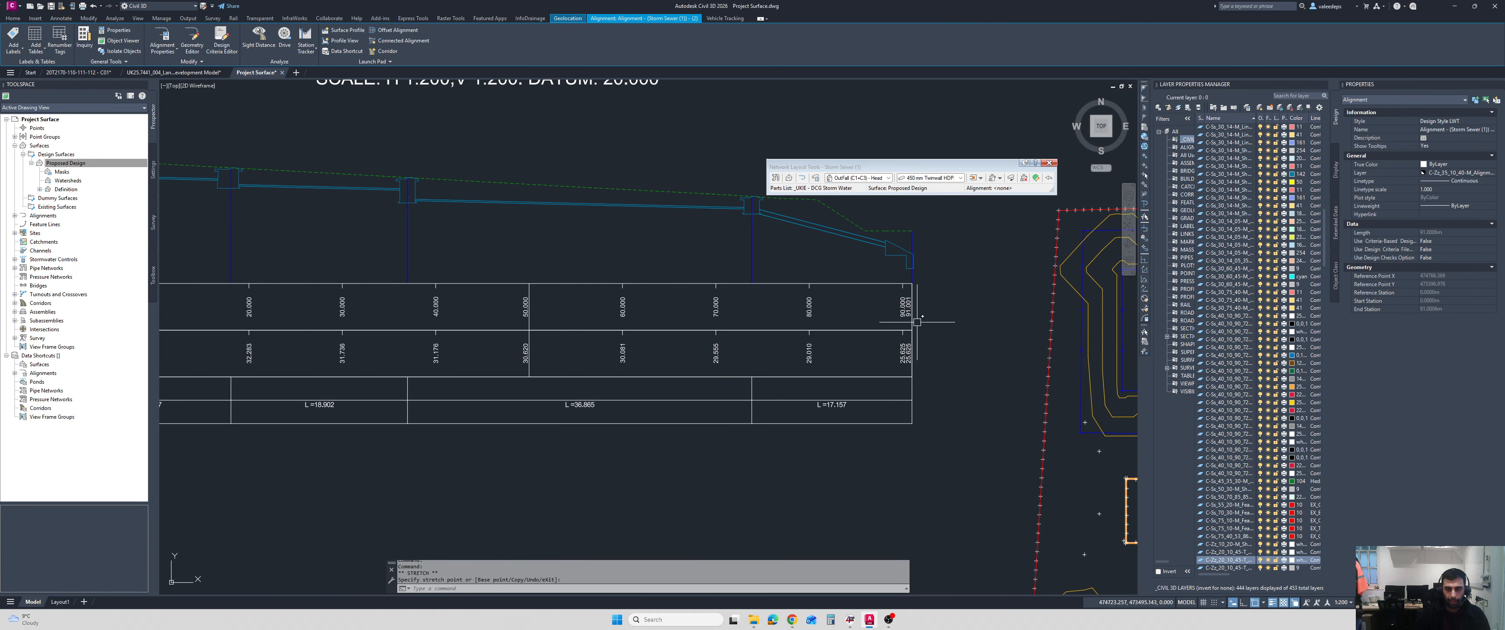
pyautogui.scroll(-1, 885, 313)
pyautogui.moveTo(855, 300); pyautogui.dragTo(818, 301, button='middle')
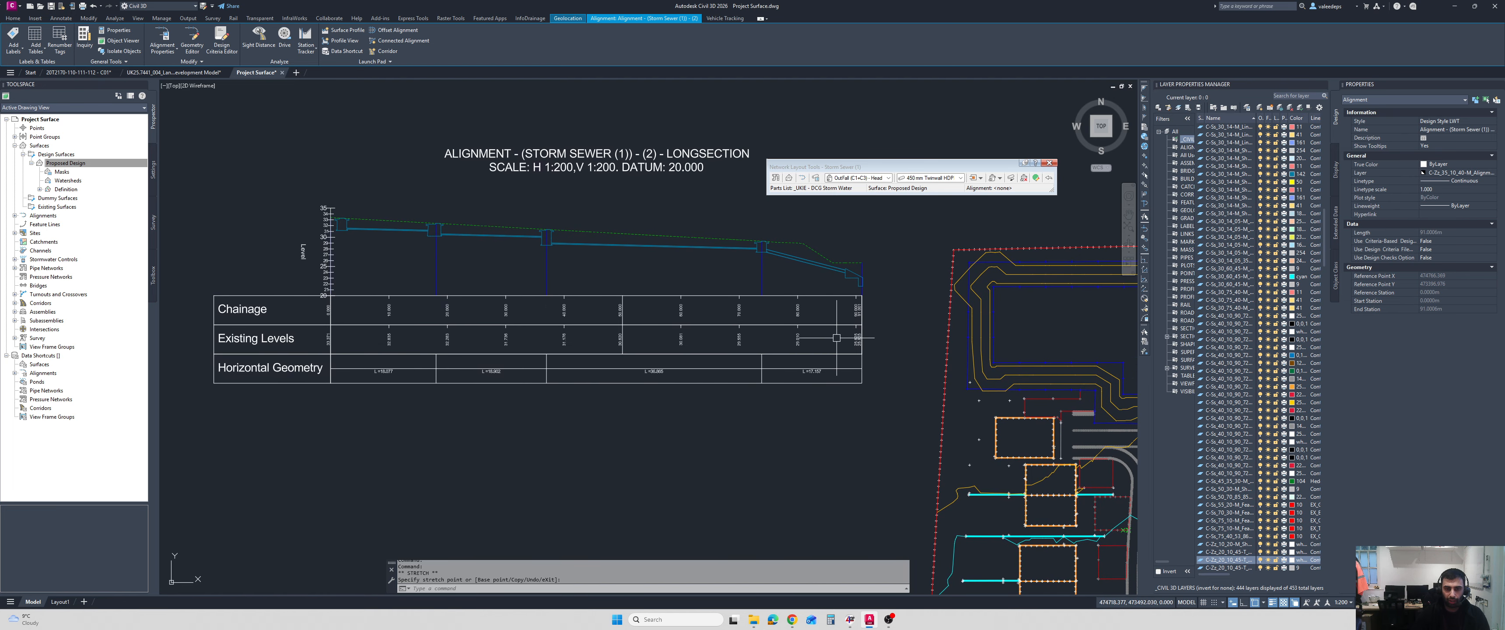
pyautogui.moveTo(880, 330); pyautogui.dragTo(823, 326, button='middle')
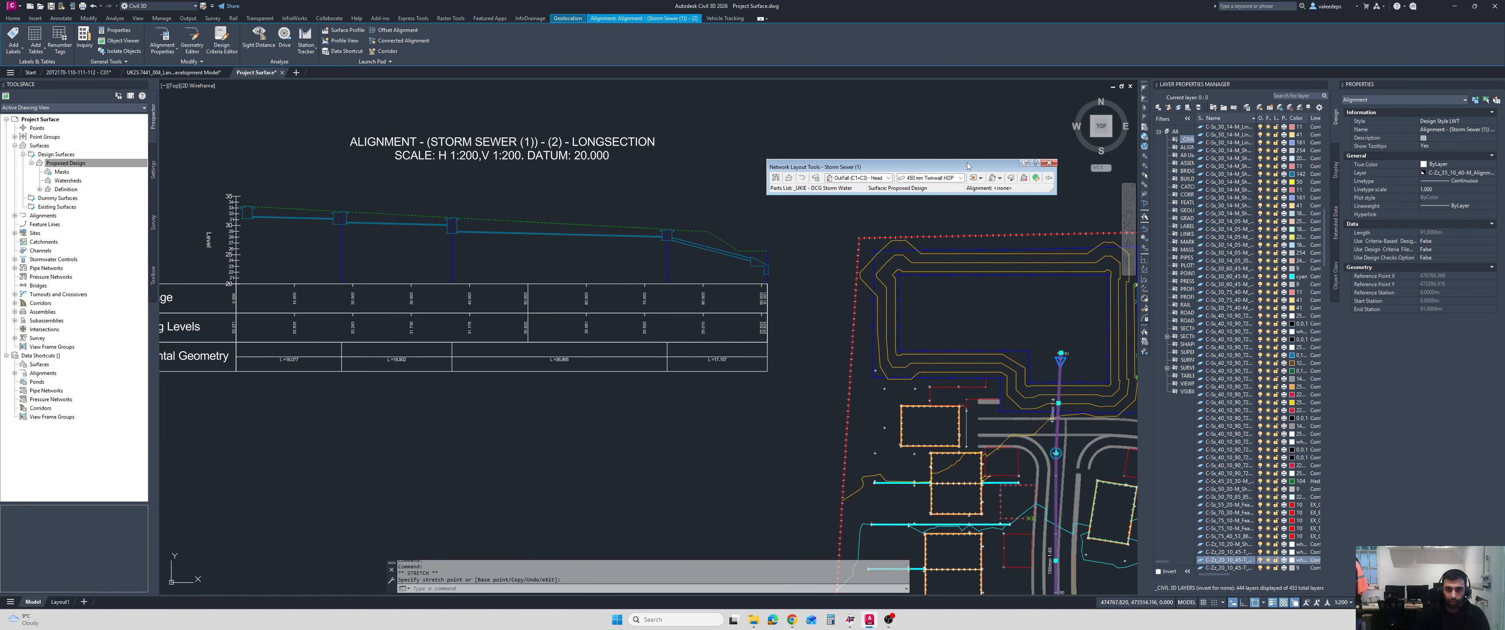
# Open the Pipe Network Vistas for Storm Sewer (1), widen the structures' Description column, and show the pipes table.
pyautogui.moveTo(967, 166); pyautogui.dragTo(898, 117)
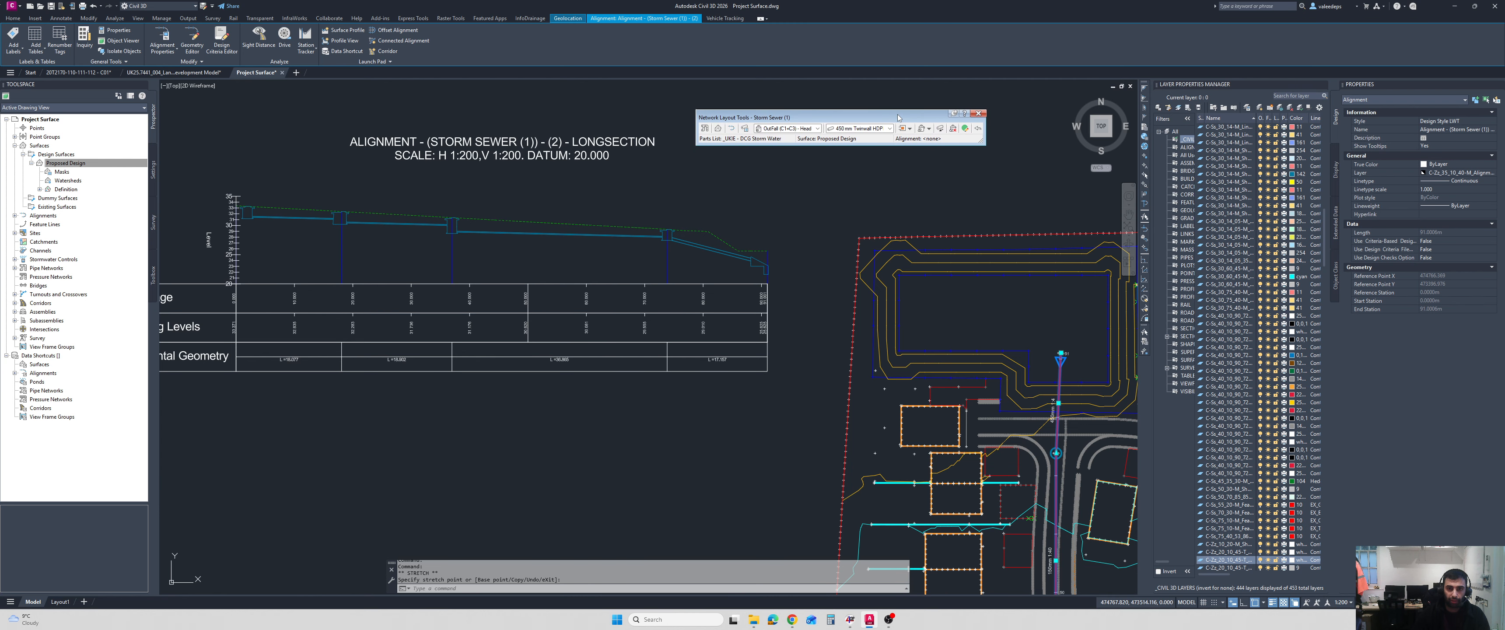
pyautogui.click(965, 129)
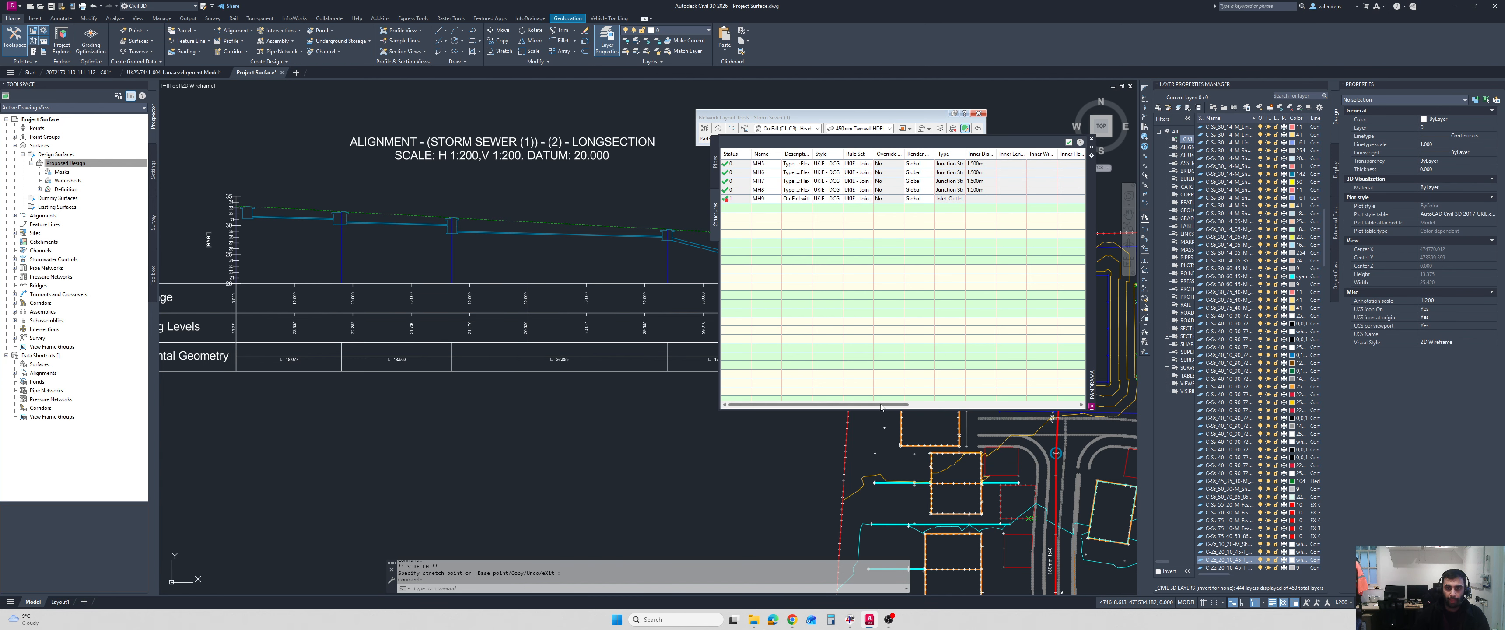
pyautogui.moveTo(726, 202)
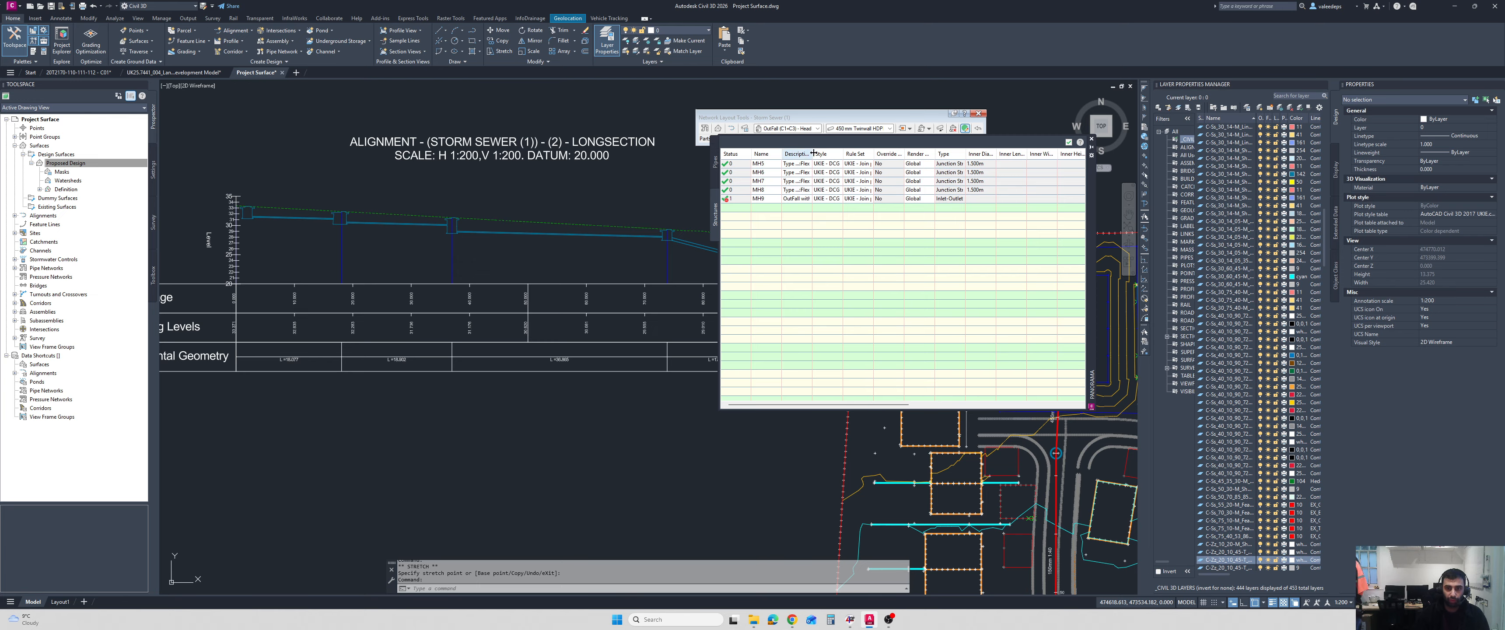
pyautogui.moveTo(815, 151); pyautogui.dragTo(953, 152)
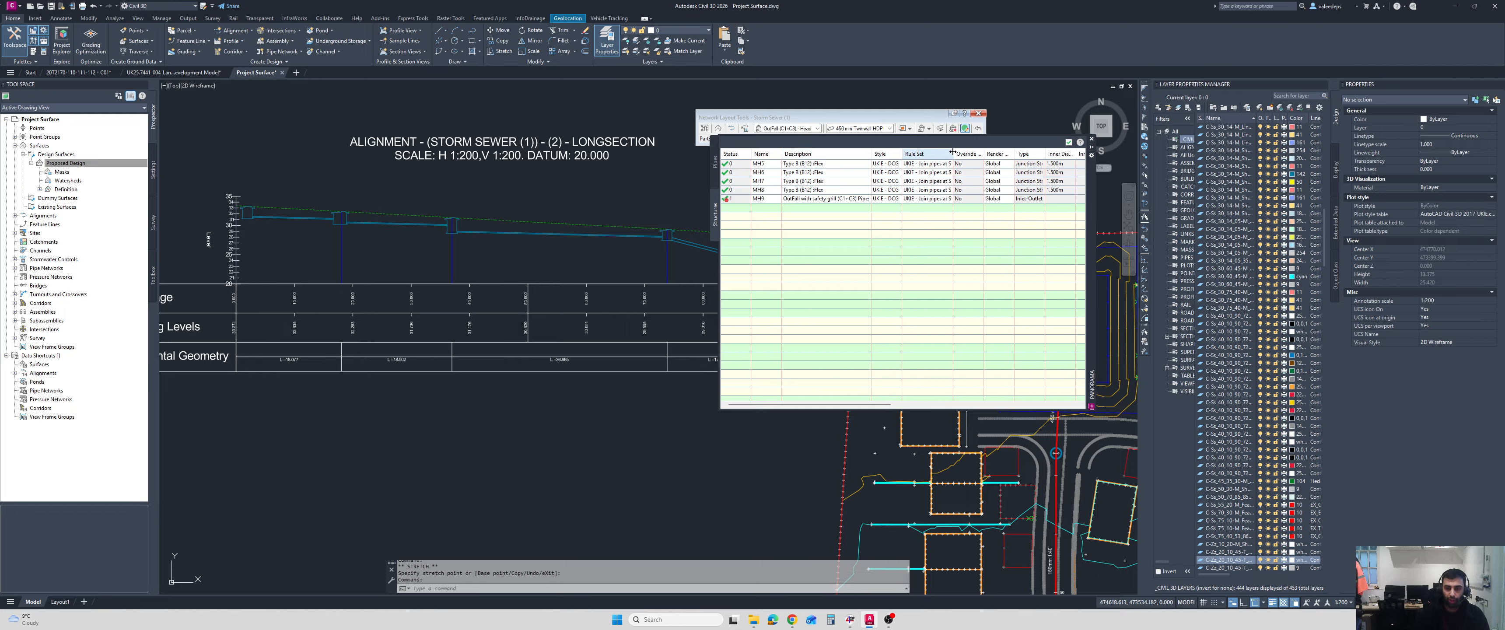
pyautogui.click(715, 164)
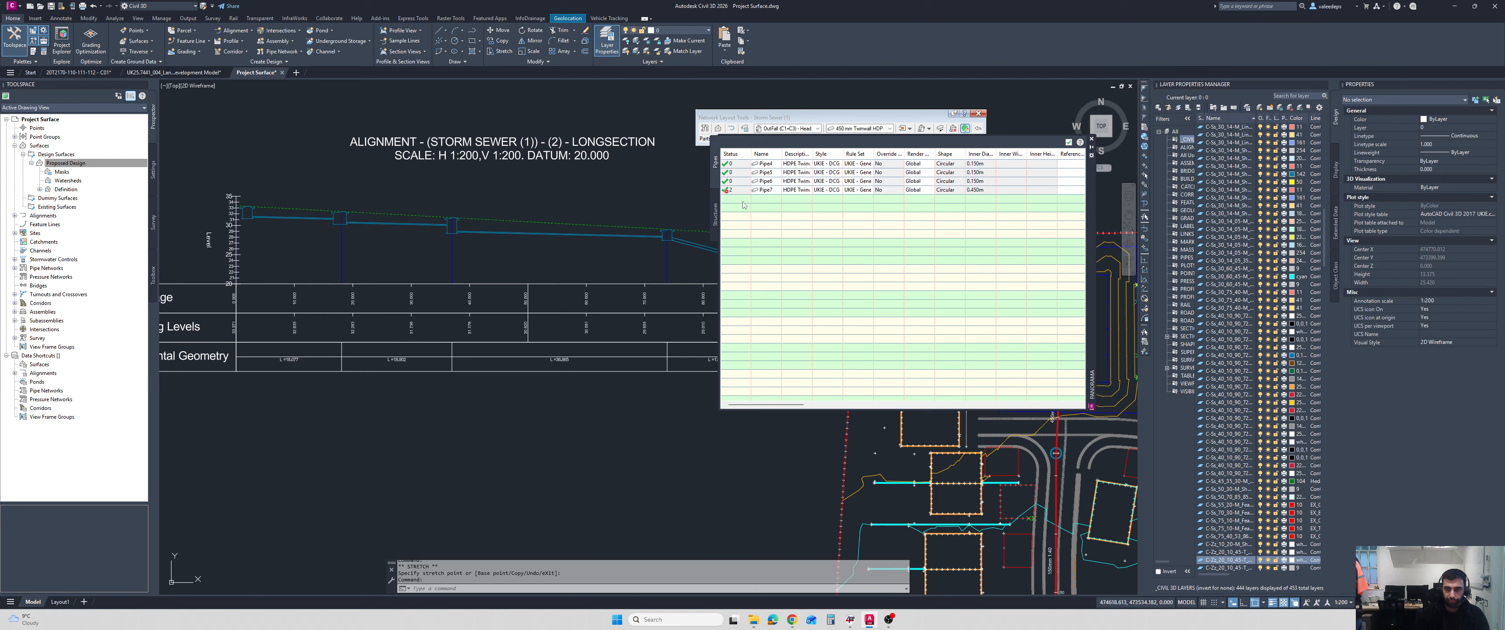
# Widen the pipes table's Status column, check the status of Pipe7, and close the Pipe Network Vistas.
pyautogui.moveTo(753, 154); pyautogui.dragTo(792, 154)
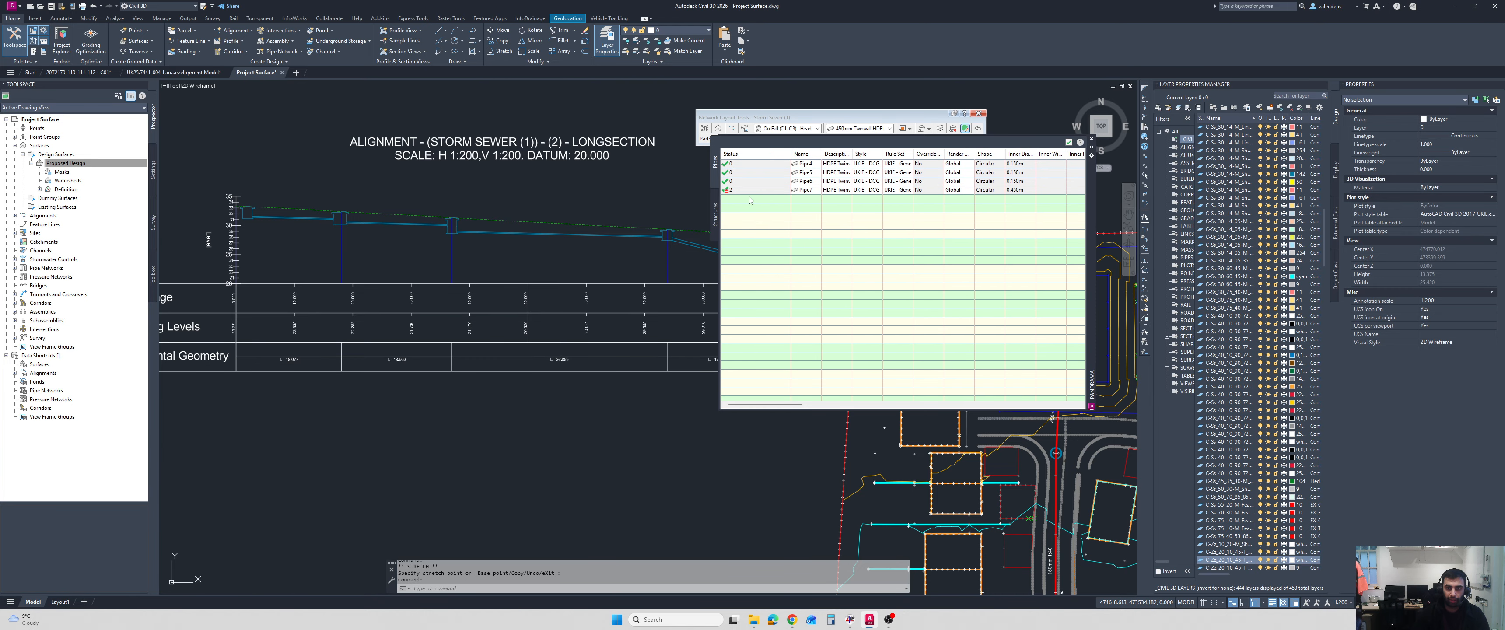
pyautogui.click(738, 191)
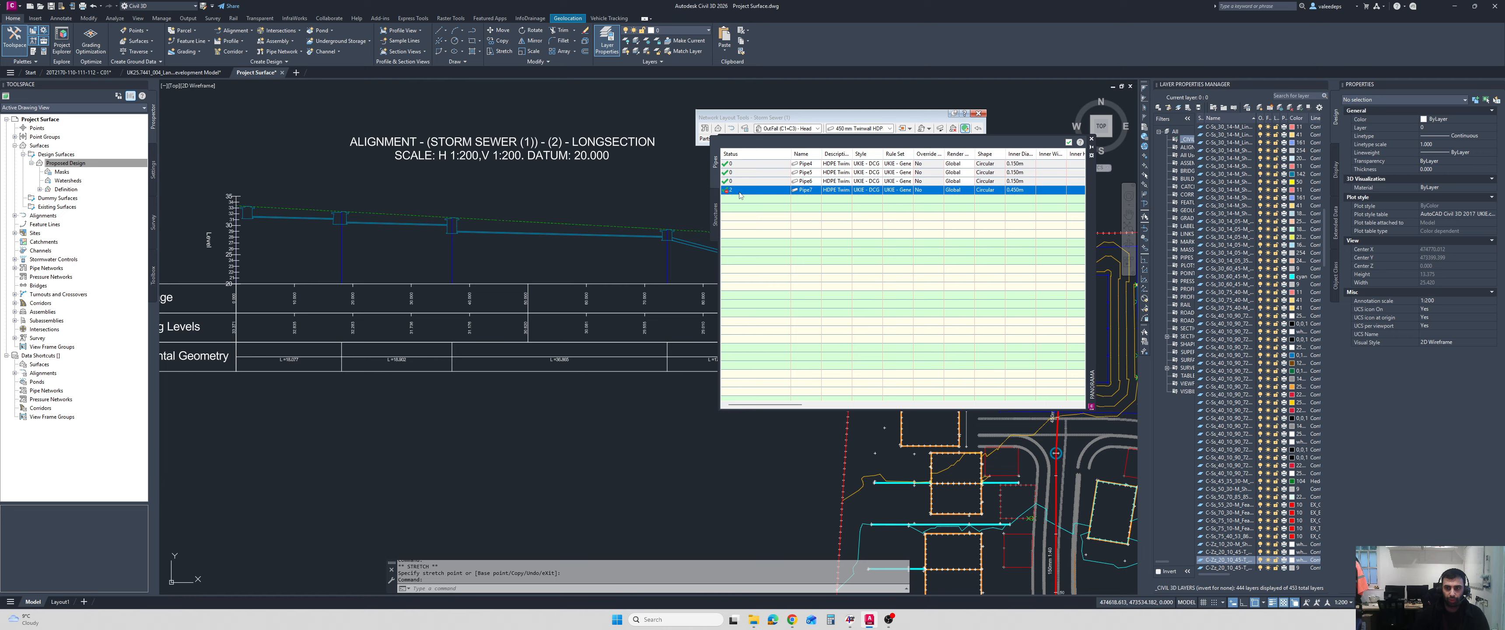
pyautogui.click(743, 223)
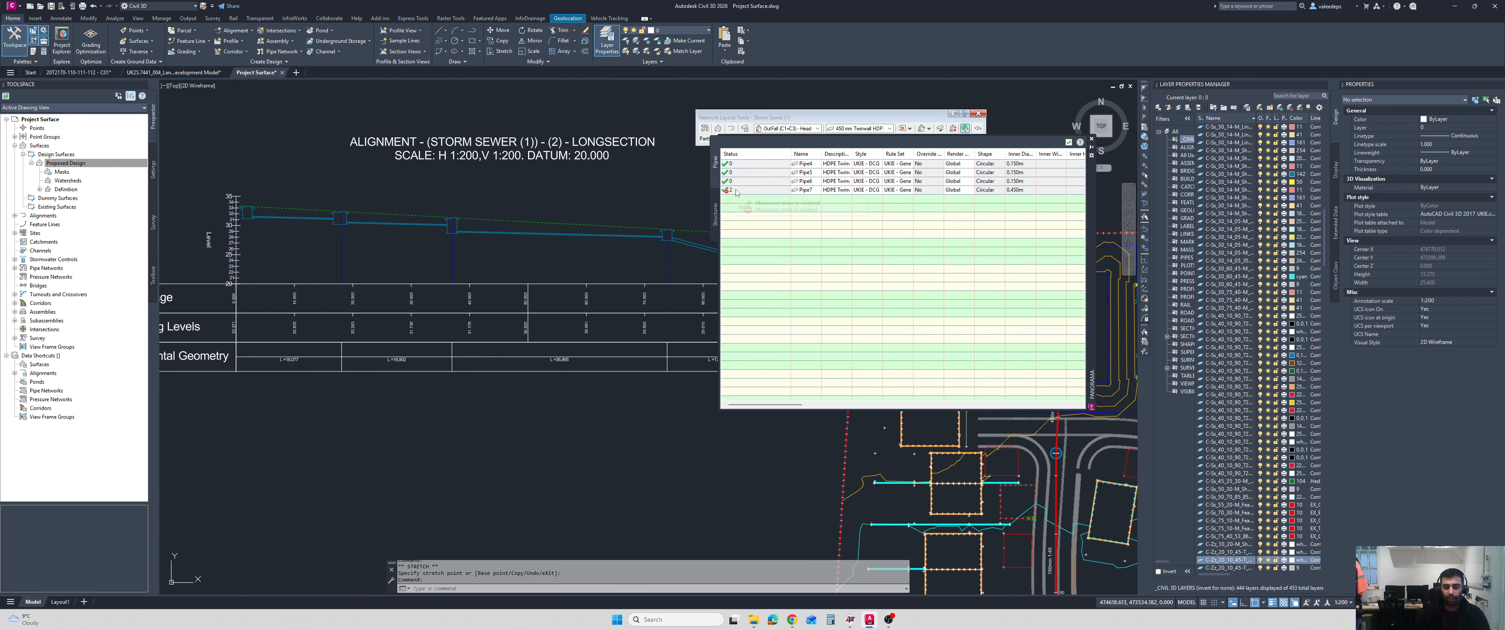
pyautogui.moveTo(737, 192)
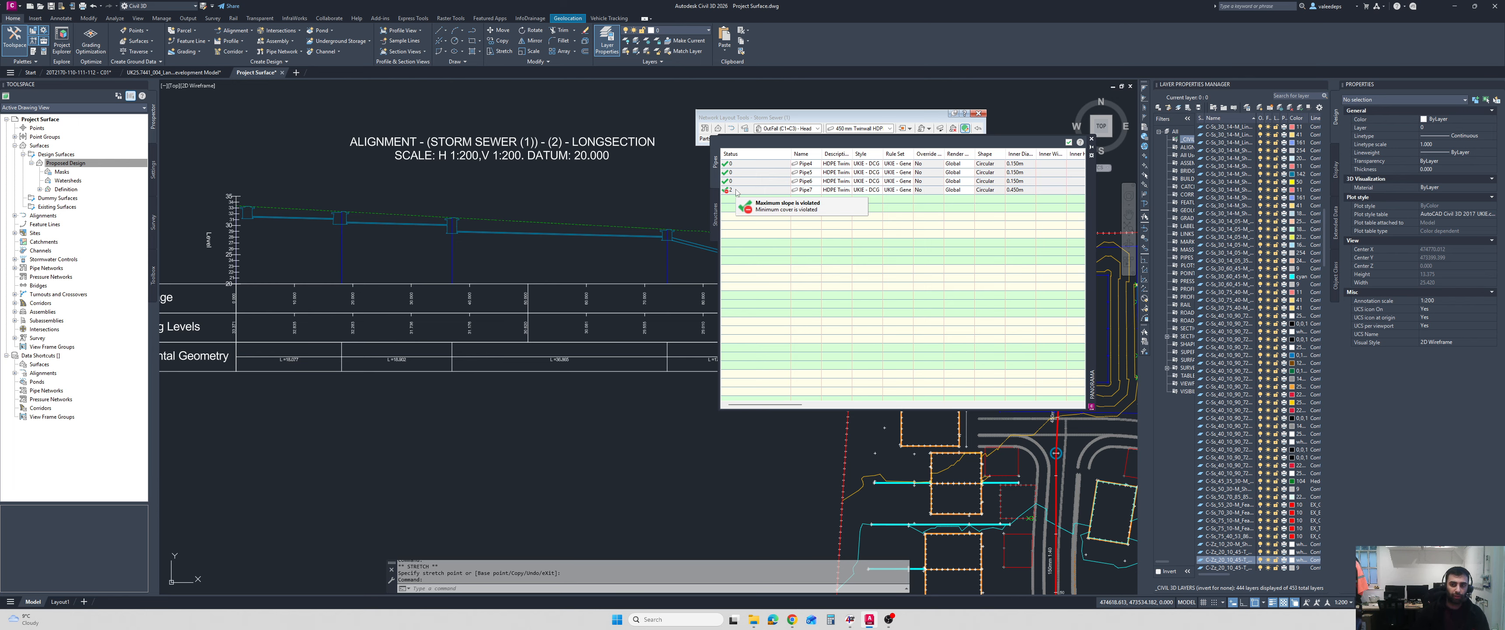
pyautogui.click(1069, 145)
pyautogui.click(1068, 142)
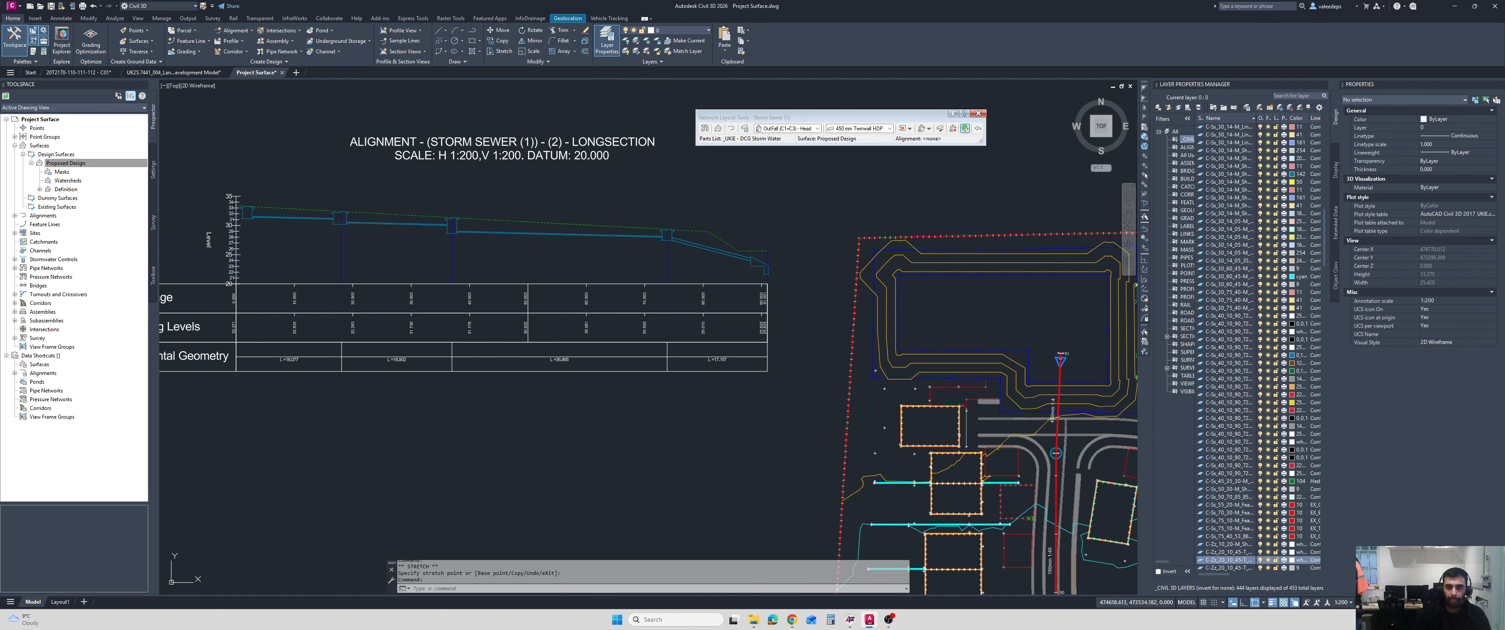
# Swap the second manhole in the longsection for the Type B Concrete Surround part with 1,350 mm diameter.
pyautogui.moveTo(493, 243); pyautogui.dragTo(522, 240, button='middle')
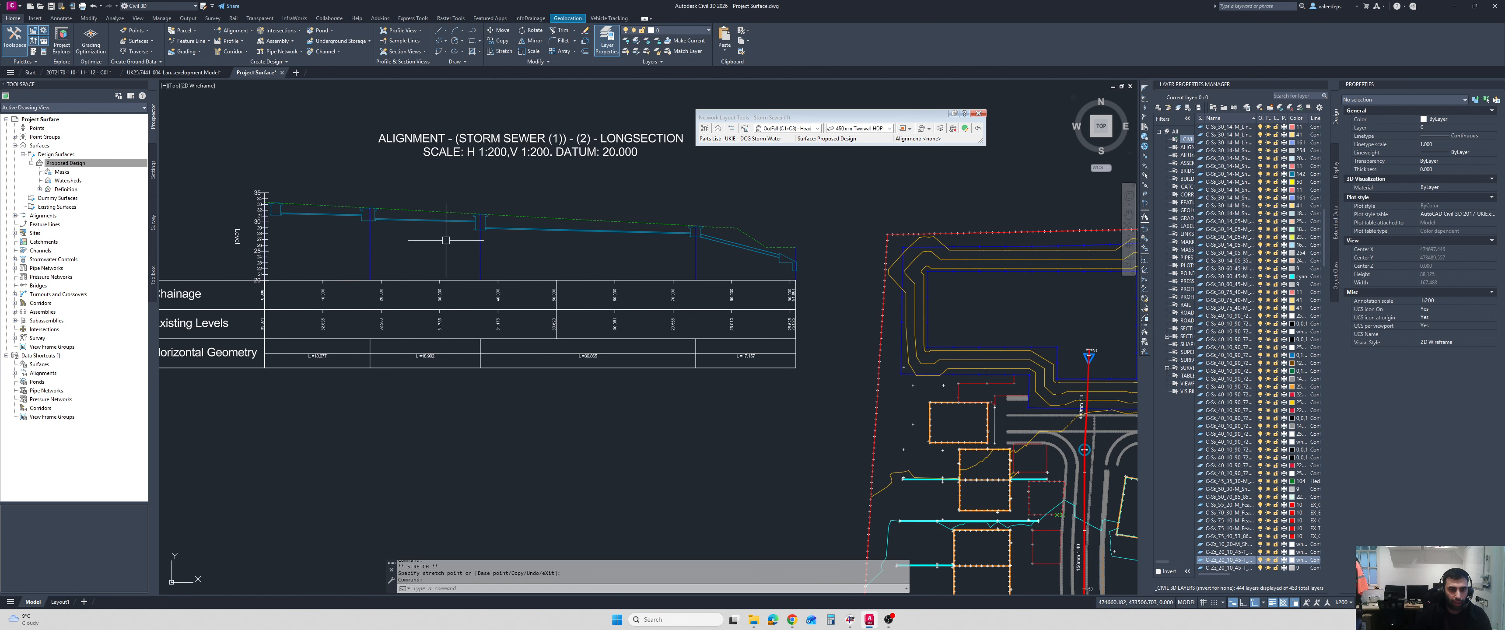
pyautogui.scroll(5, 356, 225)
pyautogui.scroll(-3, 412, 199)
pyautogui.scroll(2, 416, 200)
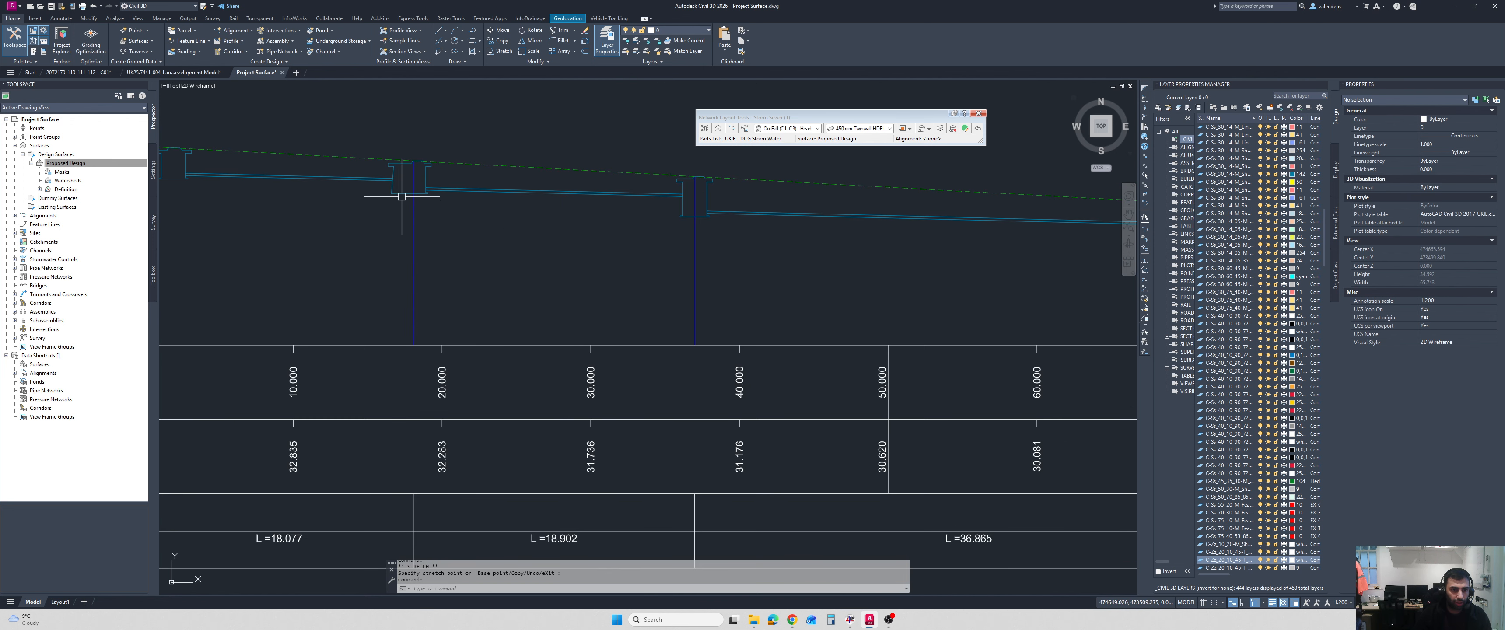
pyautogui.click(408, 184)
pyautogui.scroll(-2, 379, 229)
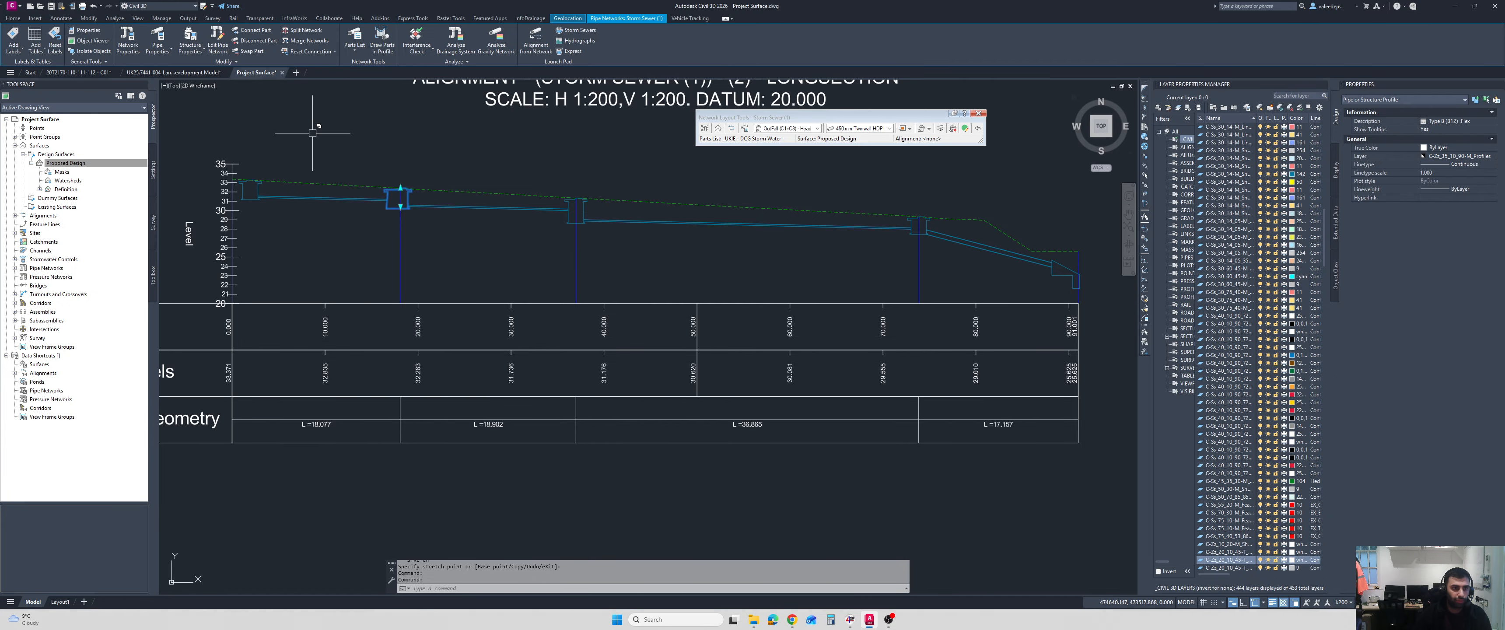
pyautogui.click(251, 50)
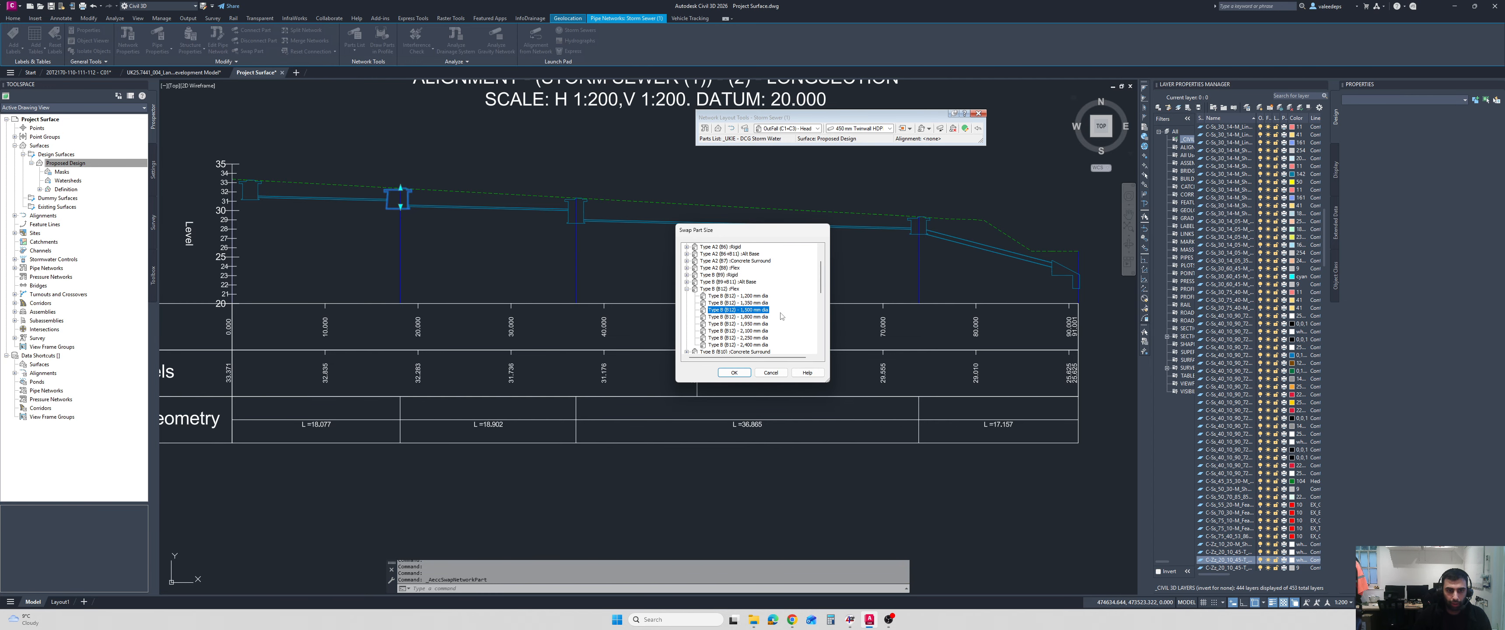
pyautogui.click(686, 289)
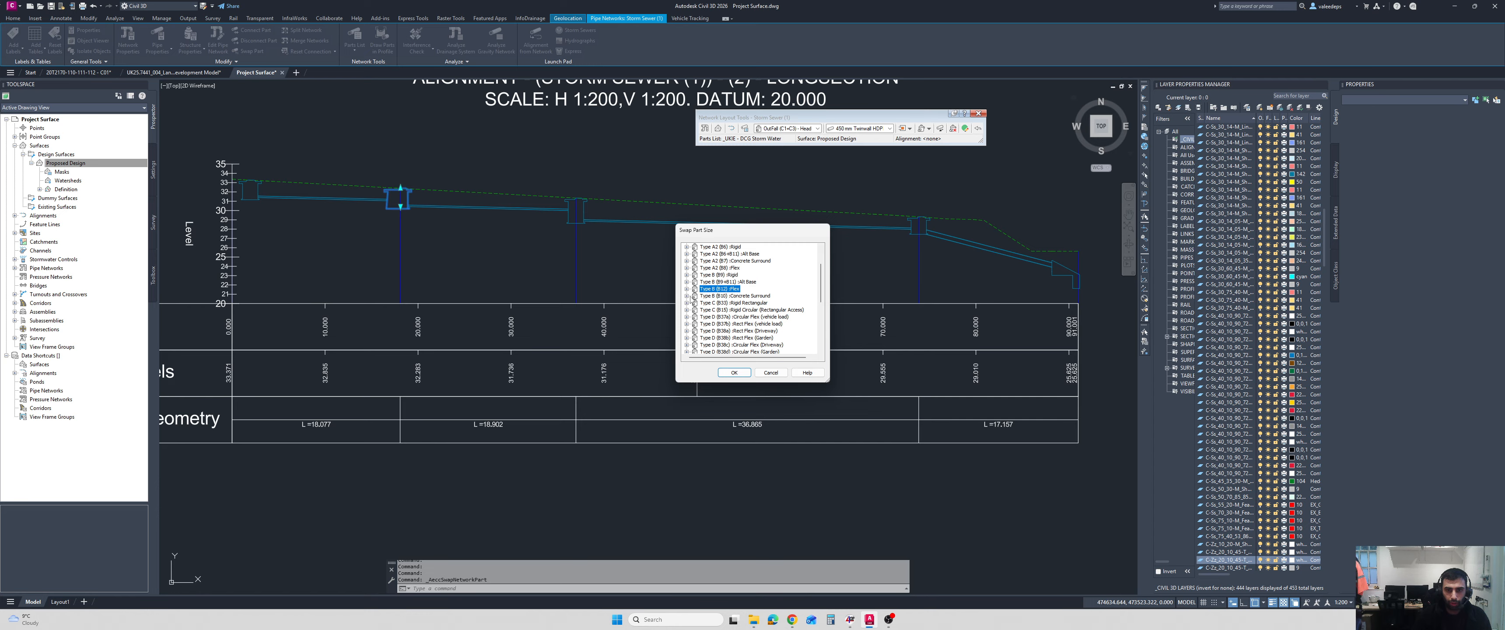
pyautogui.click(687, 296)
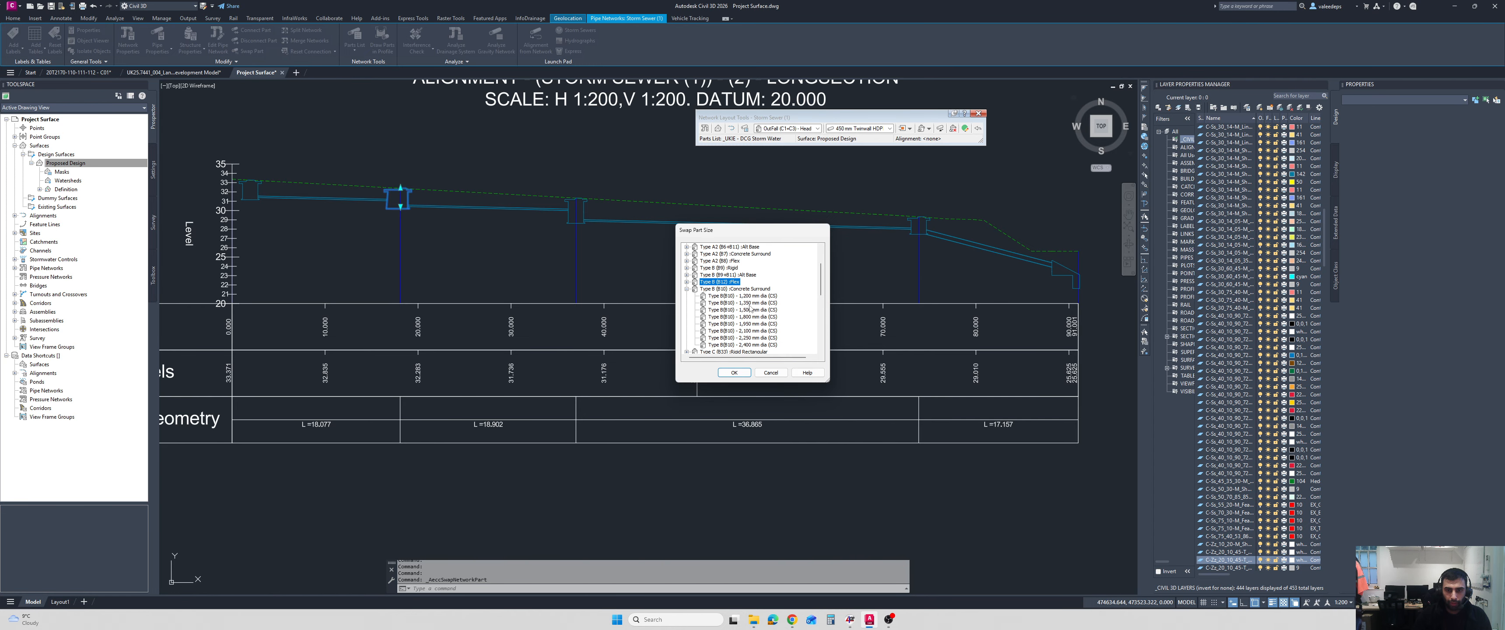
pyautogui.click(750, 304)
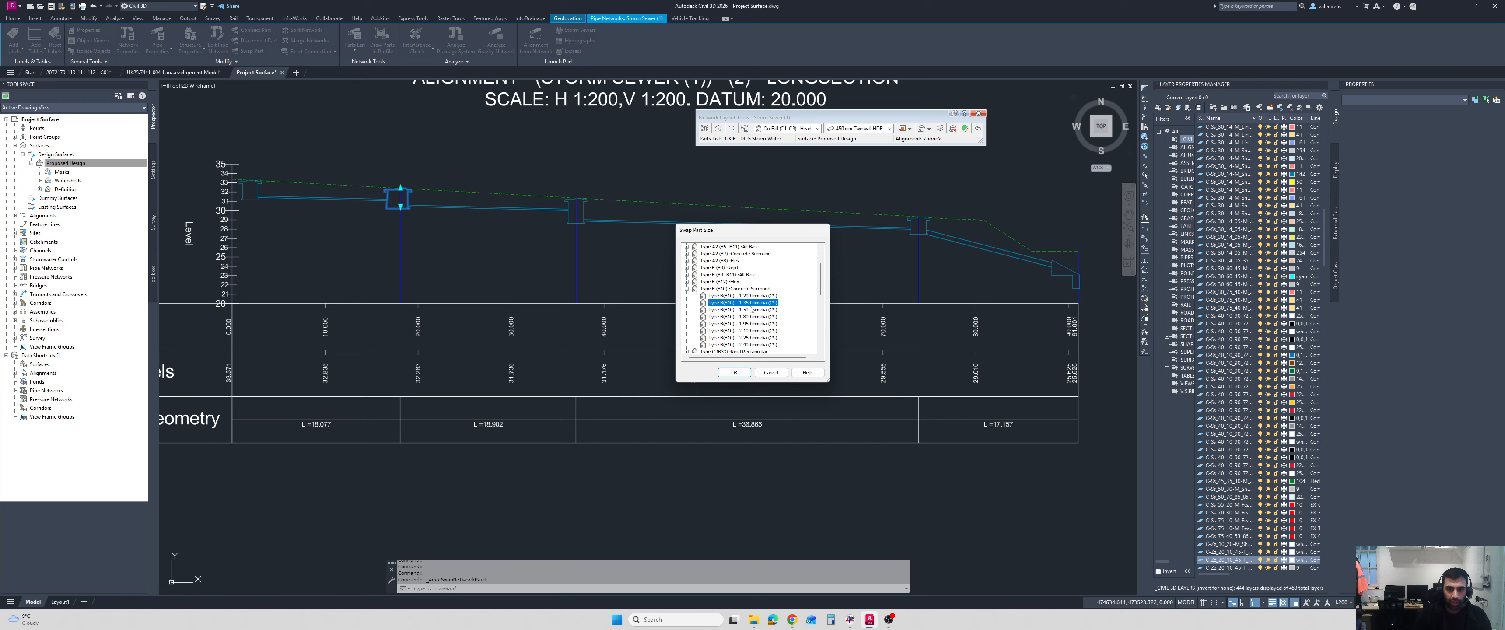
pyautogui.click(733, 373)
pyautogui.scroll(4, 441, 207)
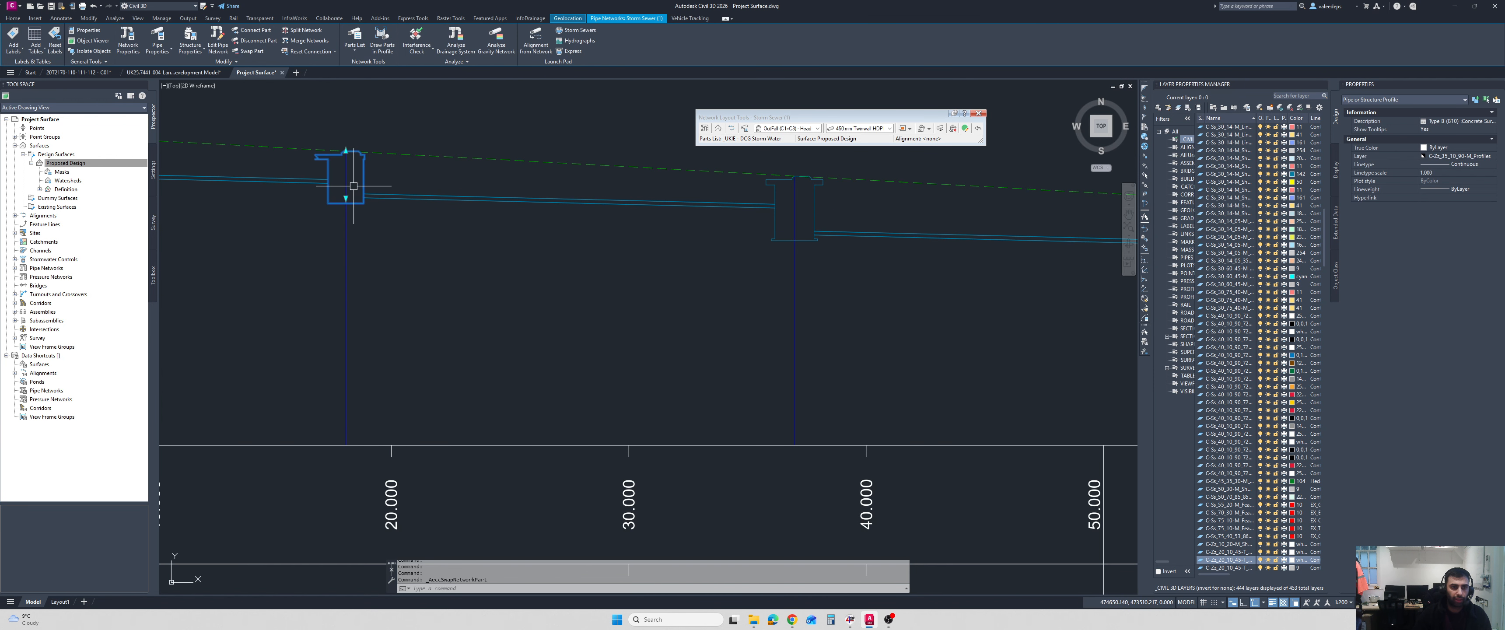
# Examine the longsection from the swapped manhole down to the outfall, comparing it with the network in plan.
pyautogui.scroll(-4, 441, 195)
pyautogui.moveTo(441, 195); pyautogui.dragTo(466, 196, button='middle')
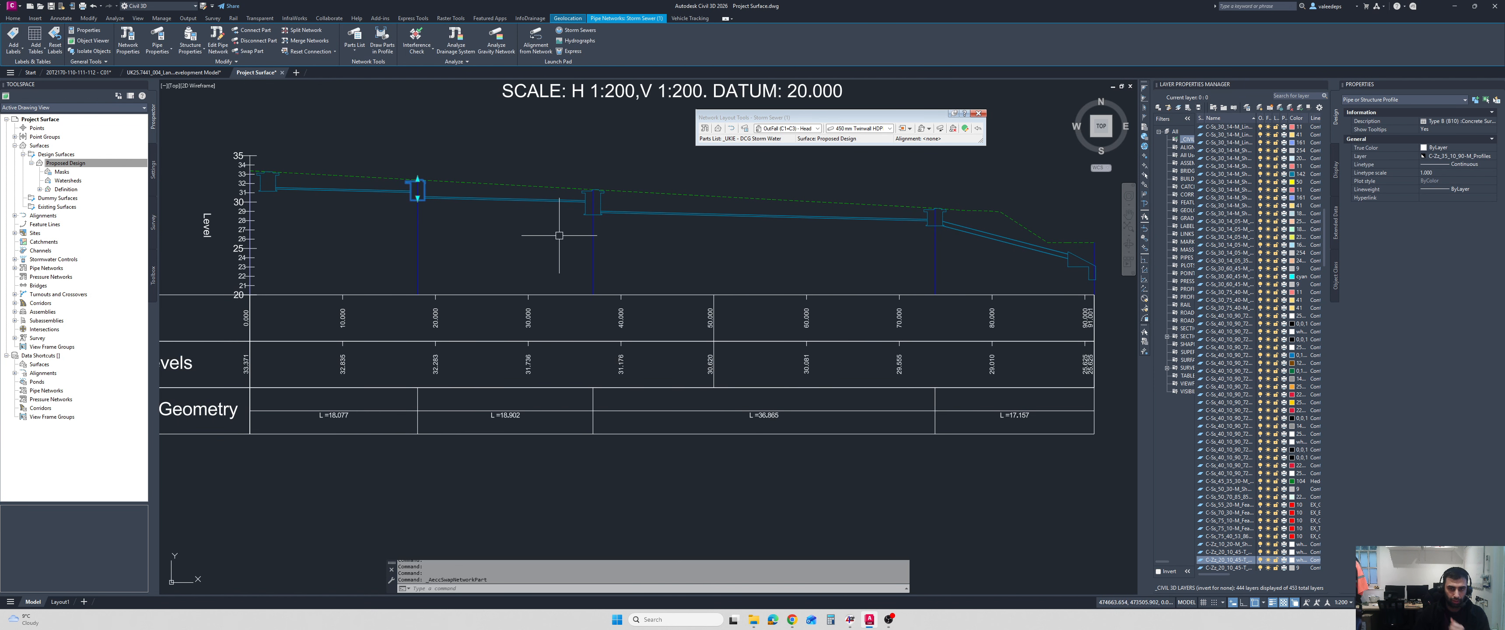
pyautogui.moveTo(742, 251); pyautogui.dragTo(580, 245, button='middle')
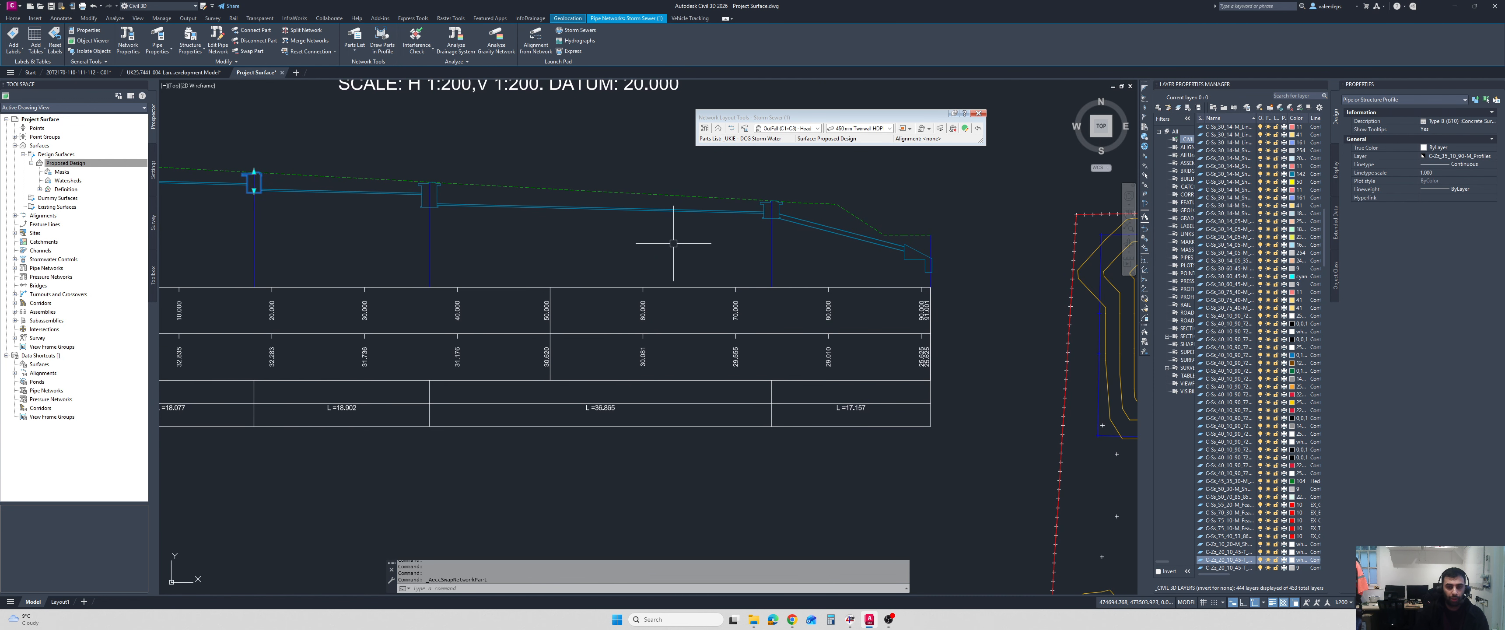
pyautogui.moveTo(685, 232); pyautogui.dragTo(759, 239, button='middle')
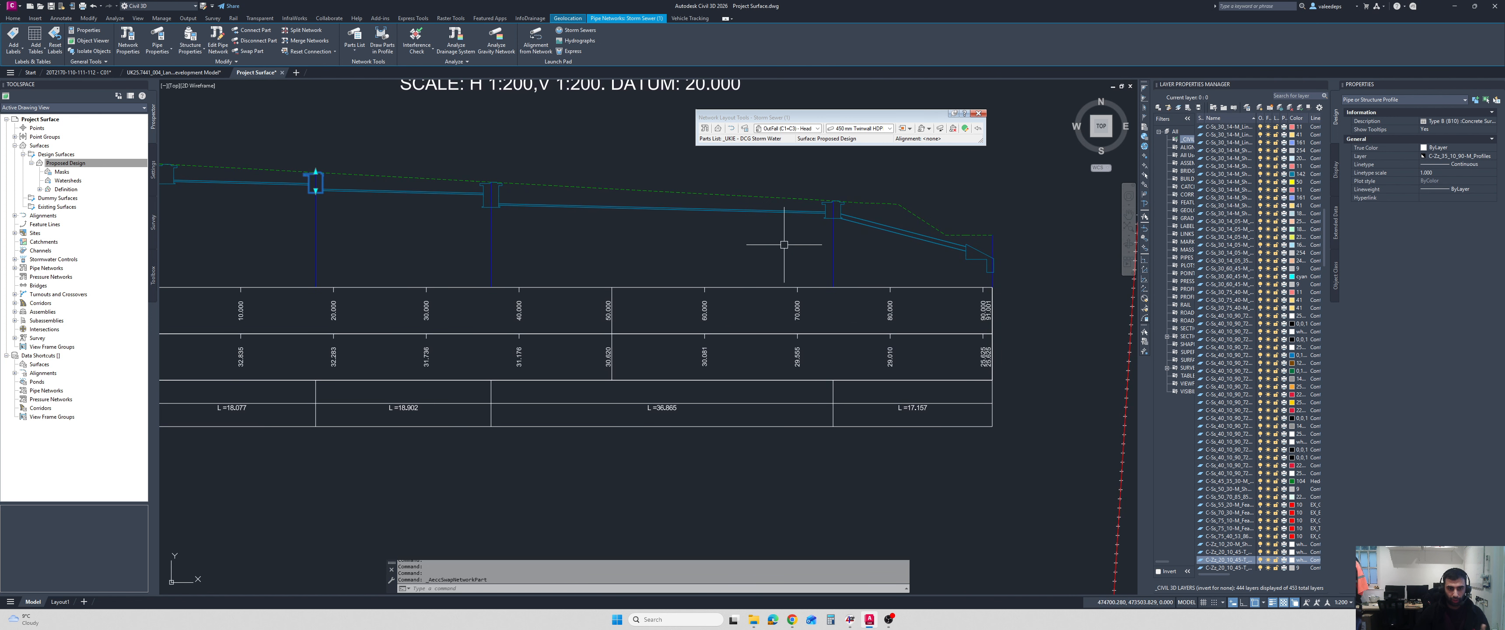
pyautogui.scroll(-2, 771, 245)
pyautogui.moveTo(800, 299); pyautogui.dragTo(786, 294, button='middle')
pyautogui.scroll(-4, 873, 348)
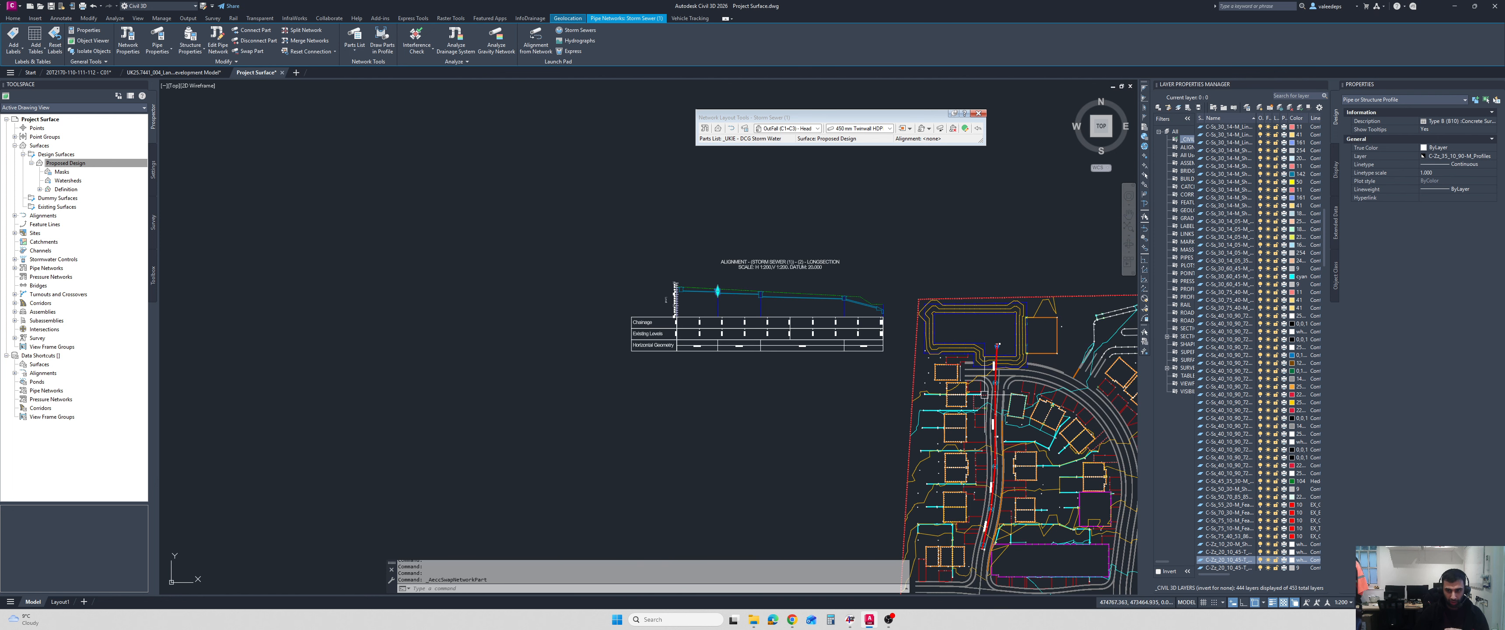
pyautogui.scroll(2, 760, 325)
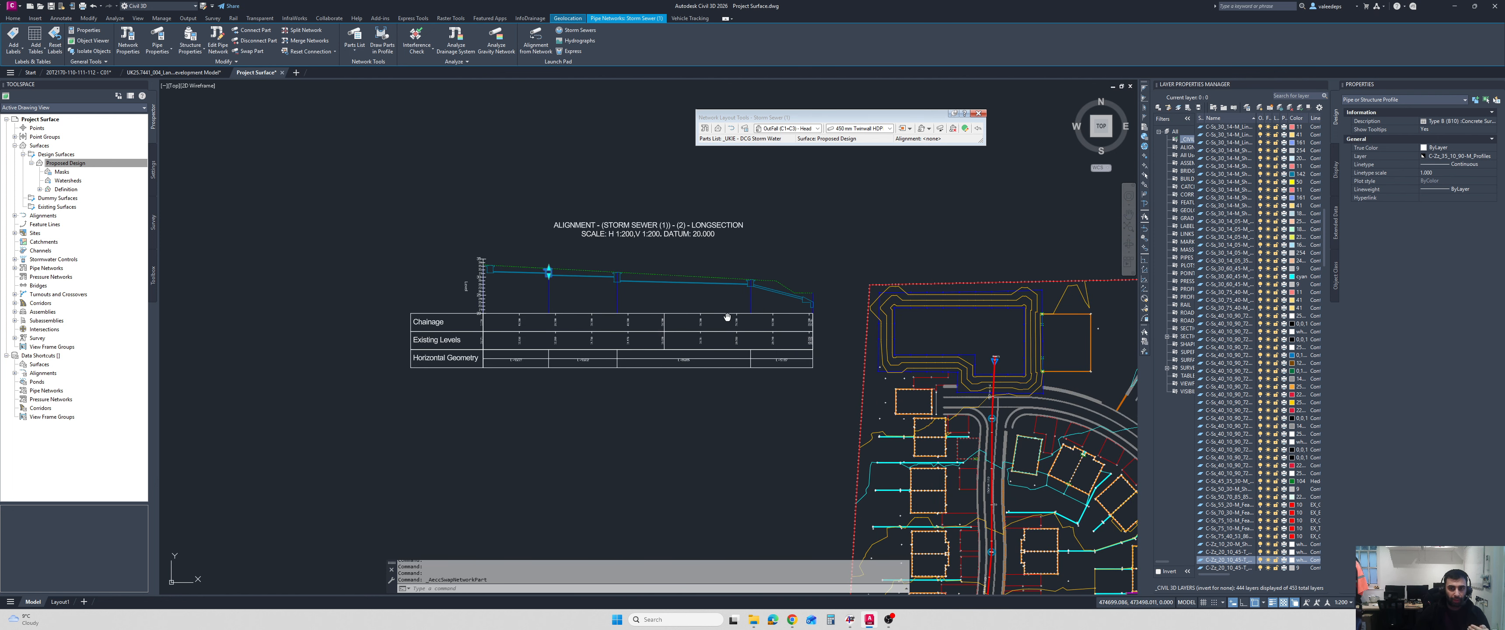
pyautogui.scroll(1, 695, 322)
pyautogui.scroll(2, 643, 301)
pyautogui.scroll(4, 704, 291)
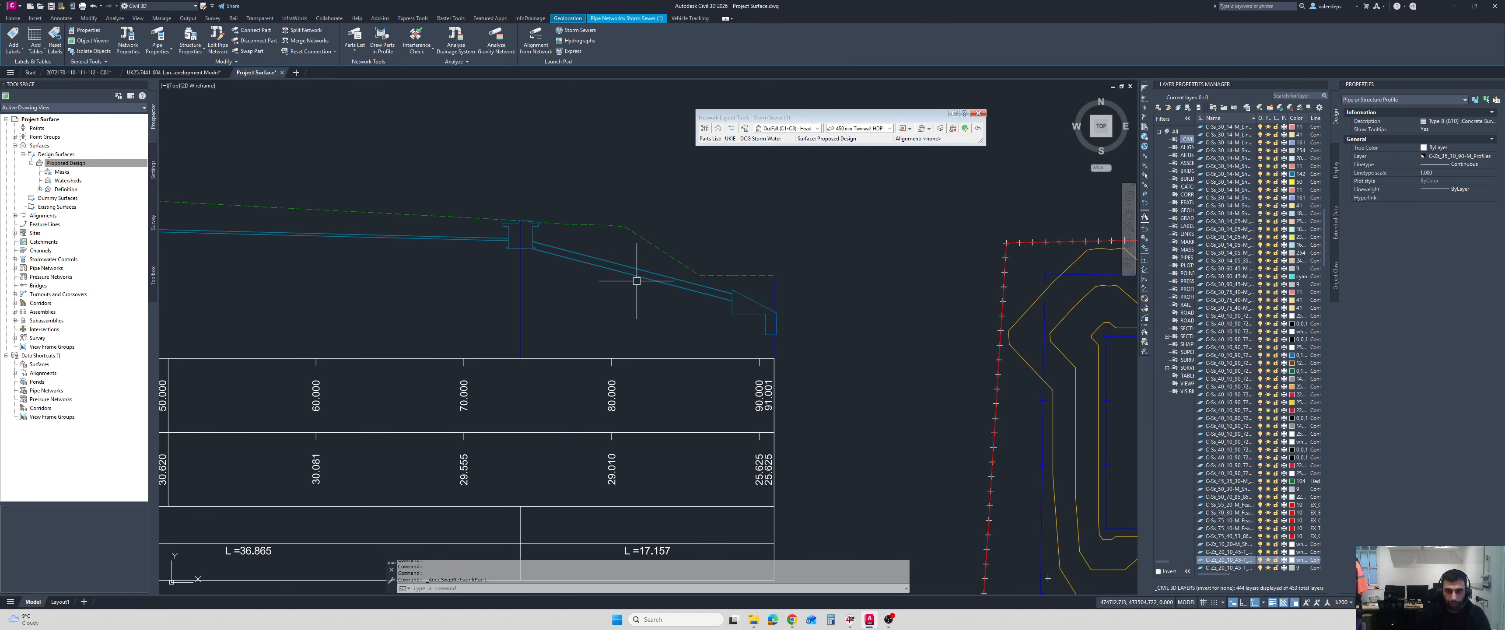
# Open the Pipe Properties of only the steep last pipe before the outfall and check its cover and slope rules.
pyautogui.click(692, 291)
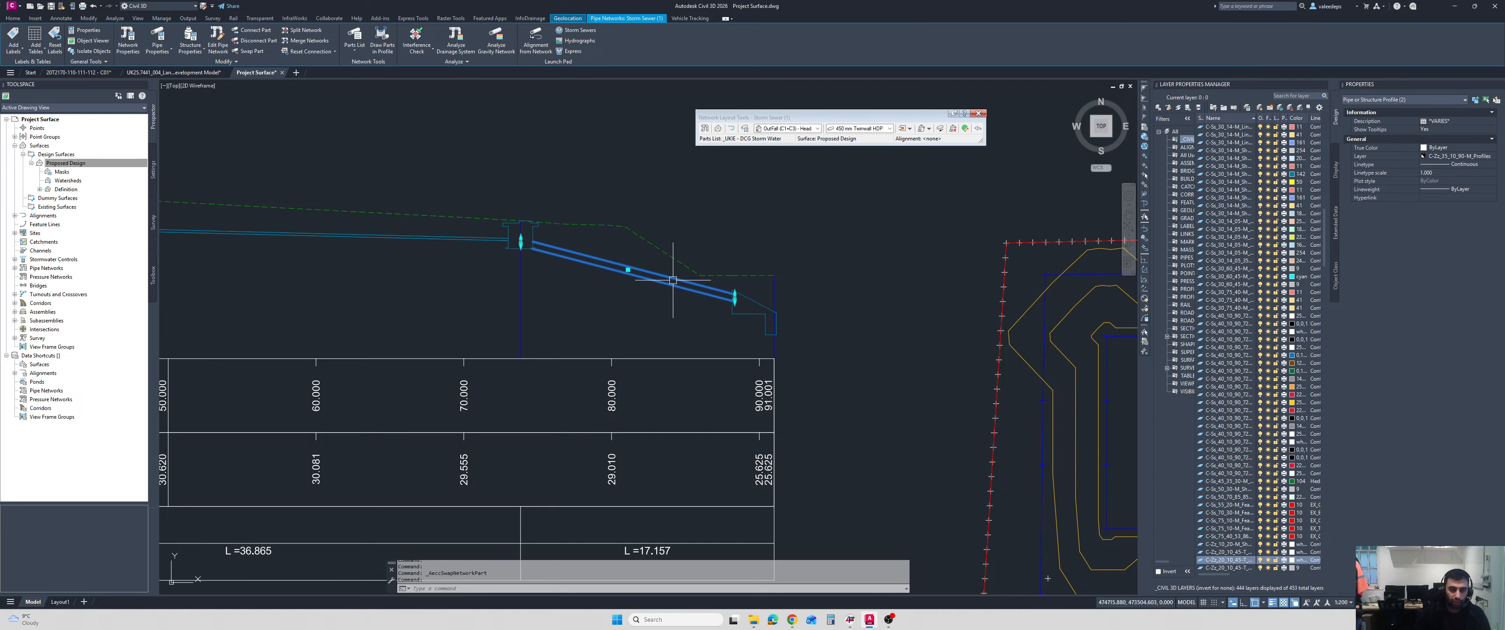
pyautogui.rightClick(641, 311)
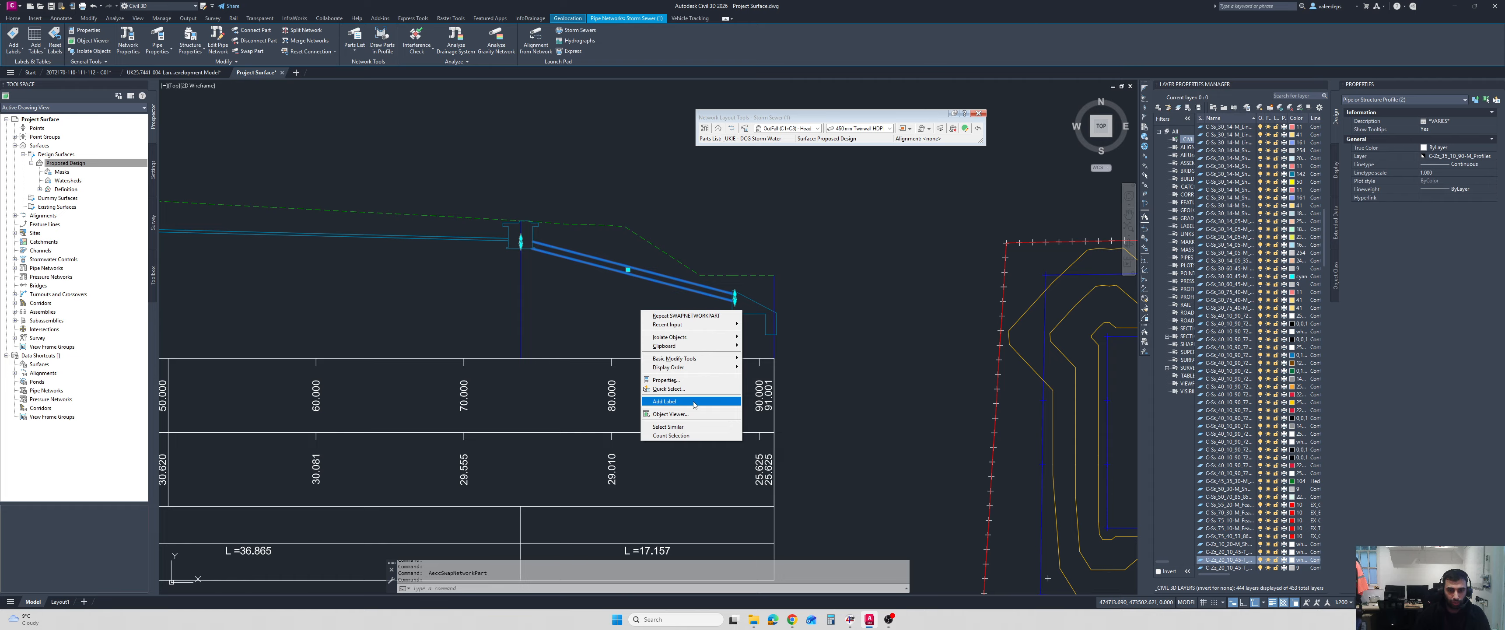
pyautogui.press('Escape')
pyautogui.press('Escape')
pyautogui.click(651, 275)
pyautogui.rightClick(639, 296)
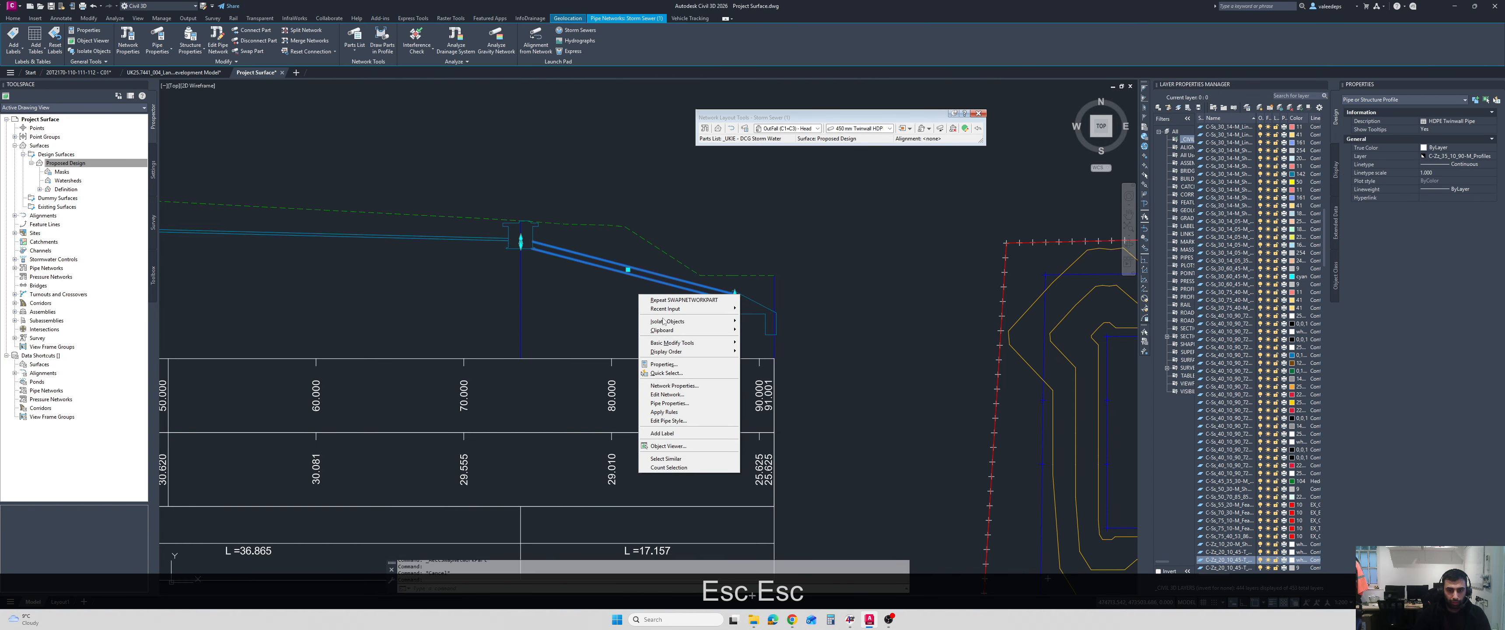
pyautogui.click(685, 405)
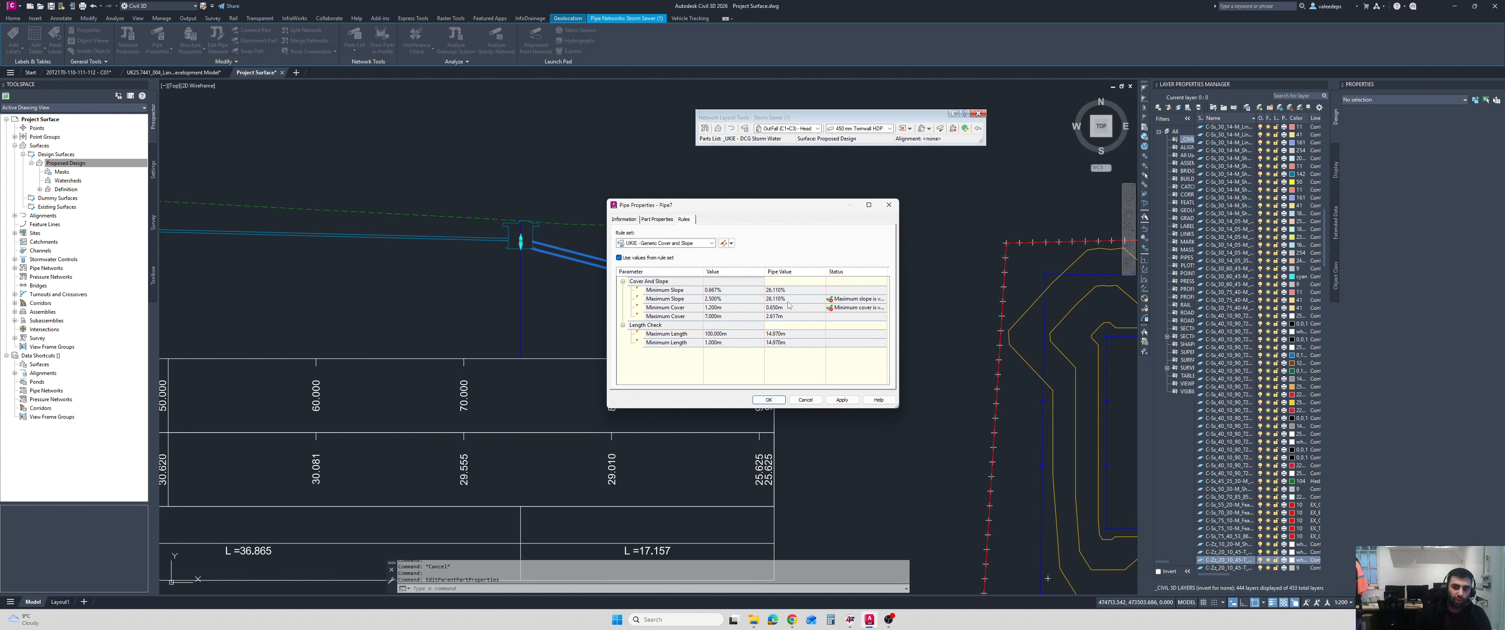
# Set Pipe7's Pipe Slope (Hold Start) to -2.5% and apply it.
pyautogui.click(656, 220)
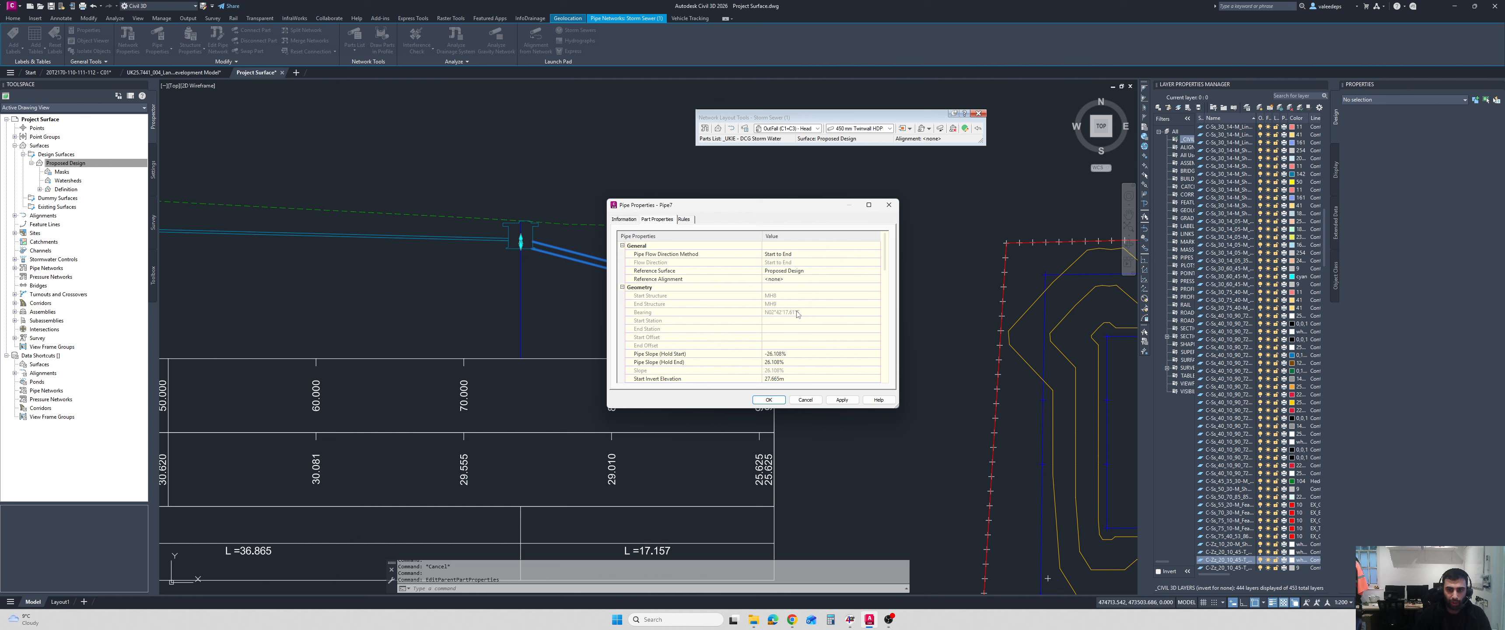
pyautogui.scroll(-2, 798, 314)
pyautogui.click(776, 304)
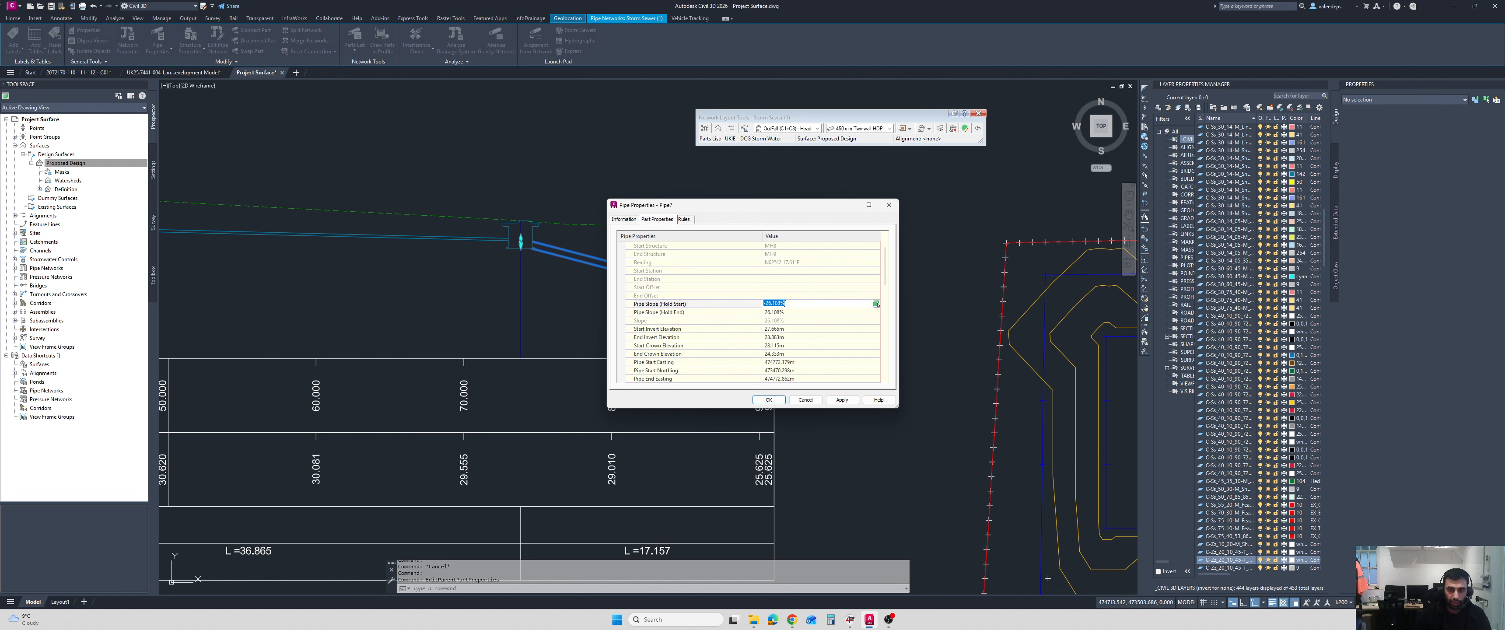
pyautogui.press('Left')
pyautogui.press('Right')
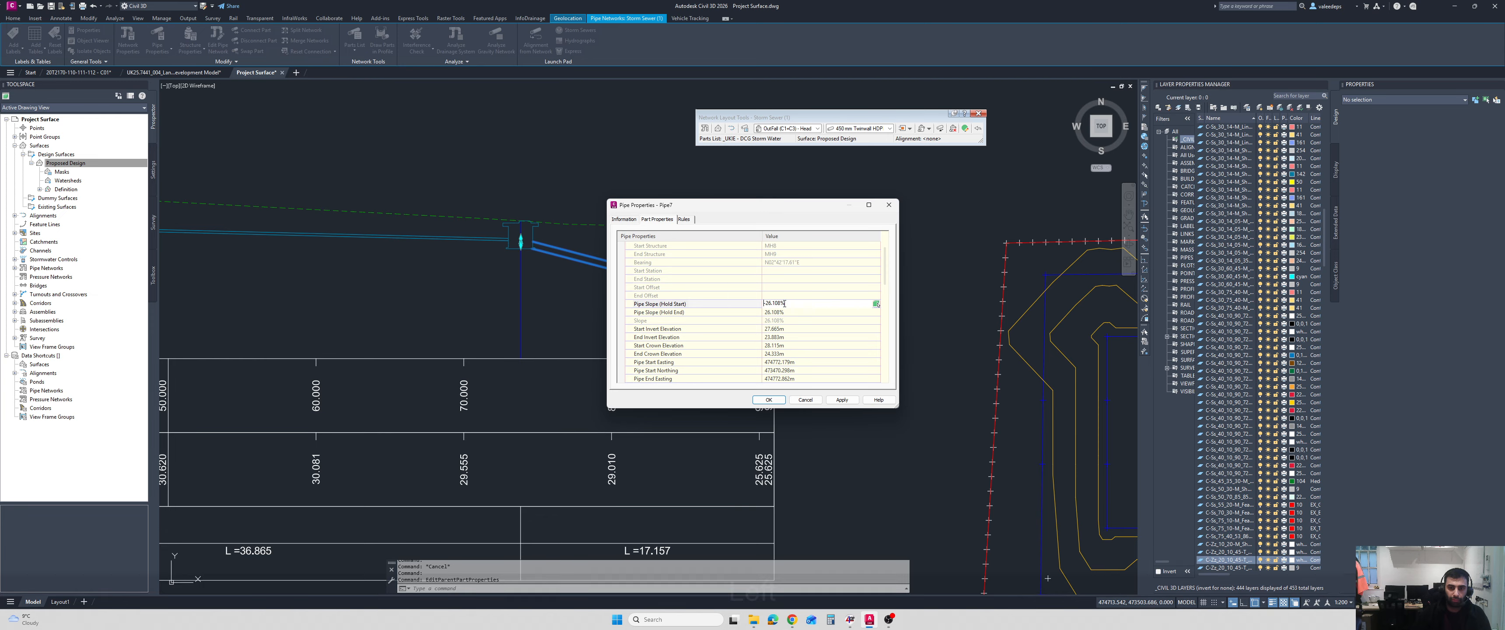
pyautogui.press('Right')
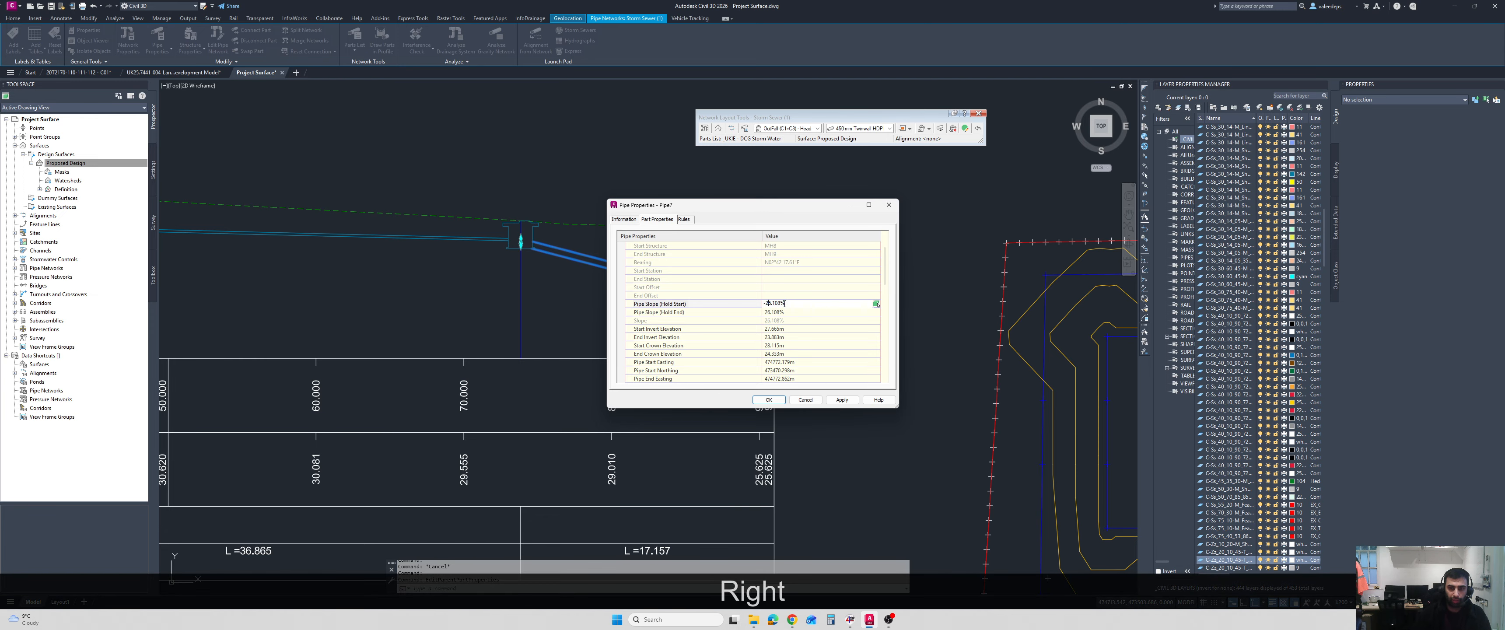
pyautogui.press('BackSpace')
pyautogui.press('Right')
pyautogui.press('Right')
pyautogui.press('Right')
pyautogui.press('Right')
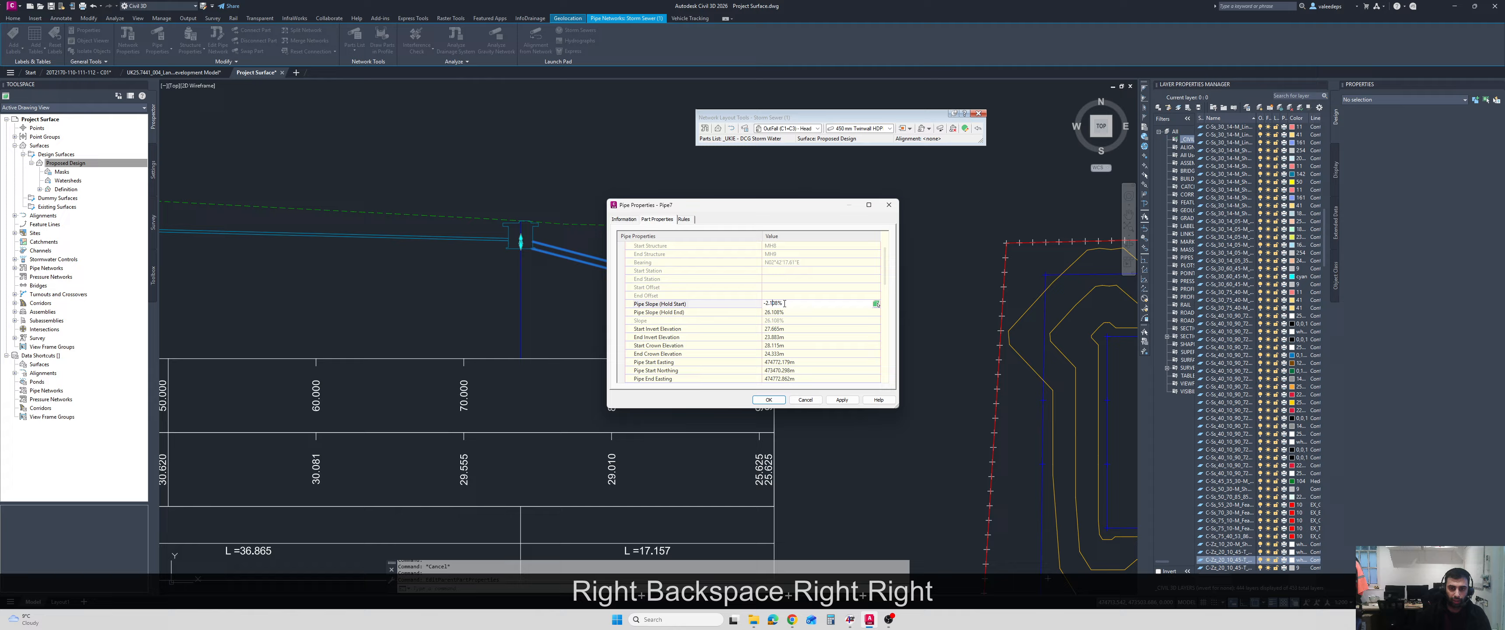
pyautogui.press('BackSpace')
pyautogui.press('BackSpace')
pyautogui.press('BackSpace')
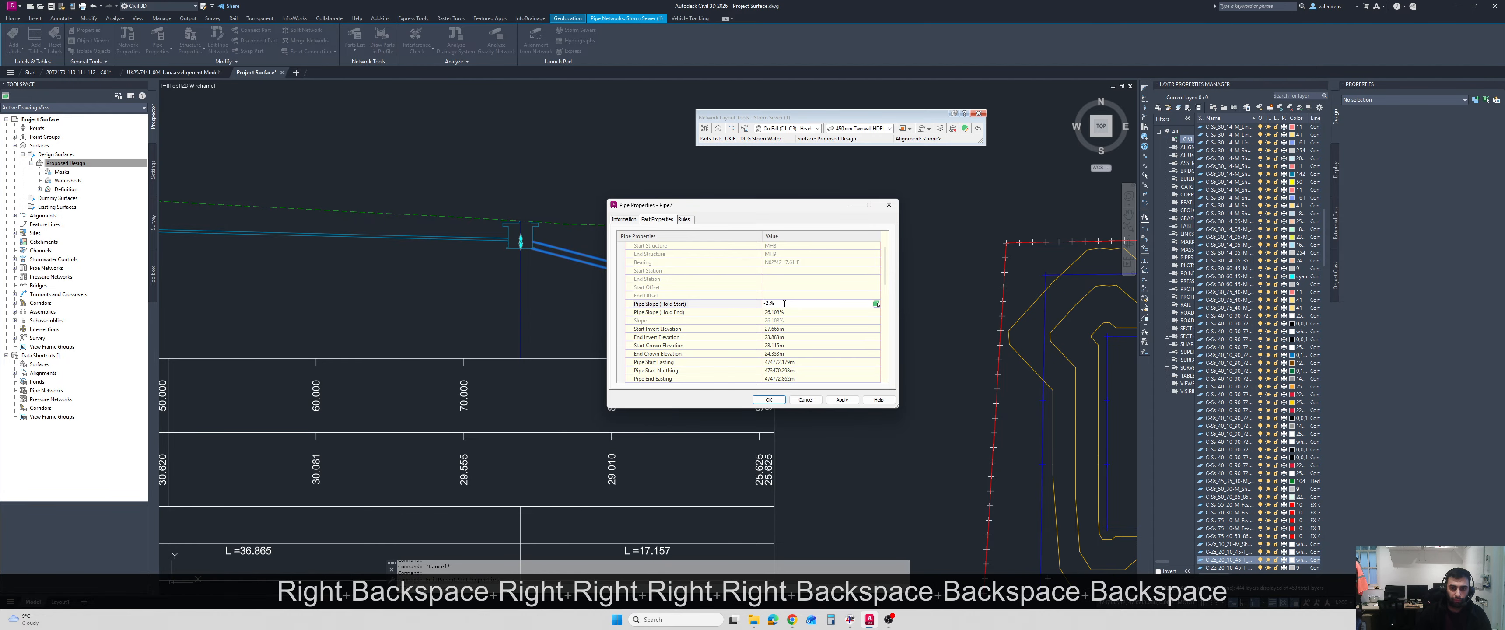
pyautogui.write('500')
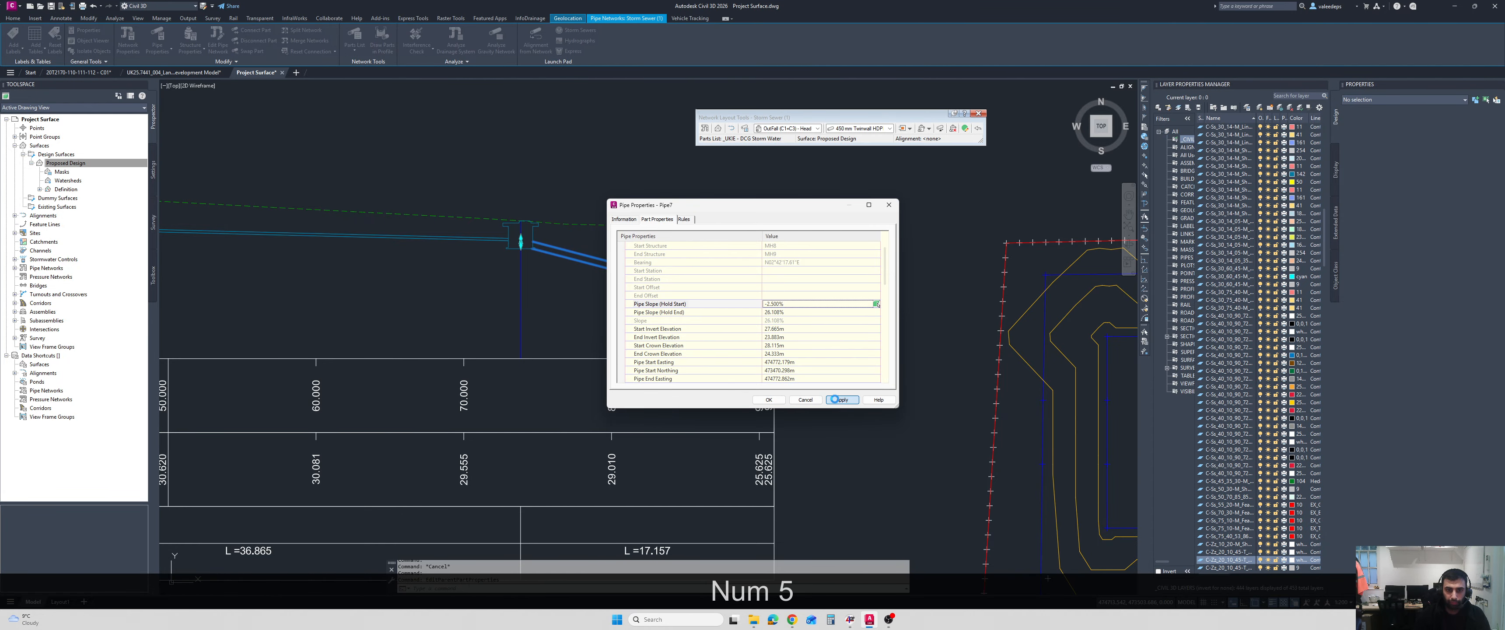
pyautogui.click(842, 400)
pyautogui.click(769, 400)
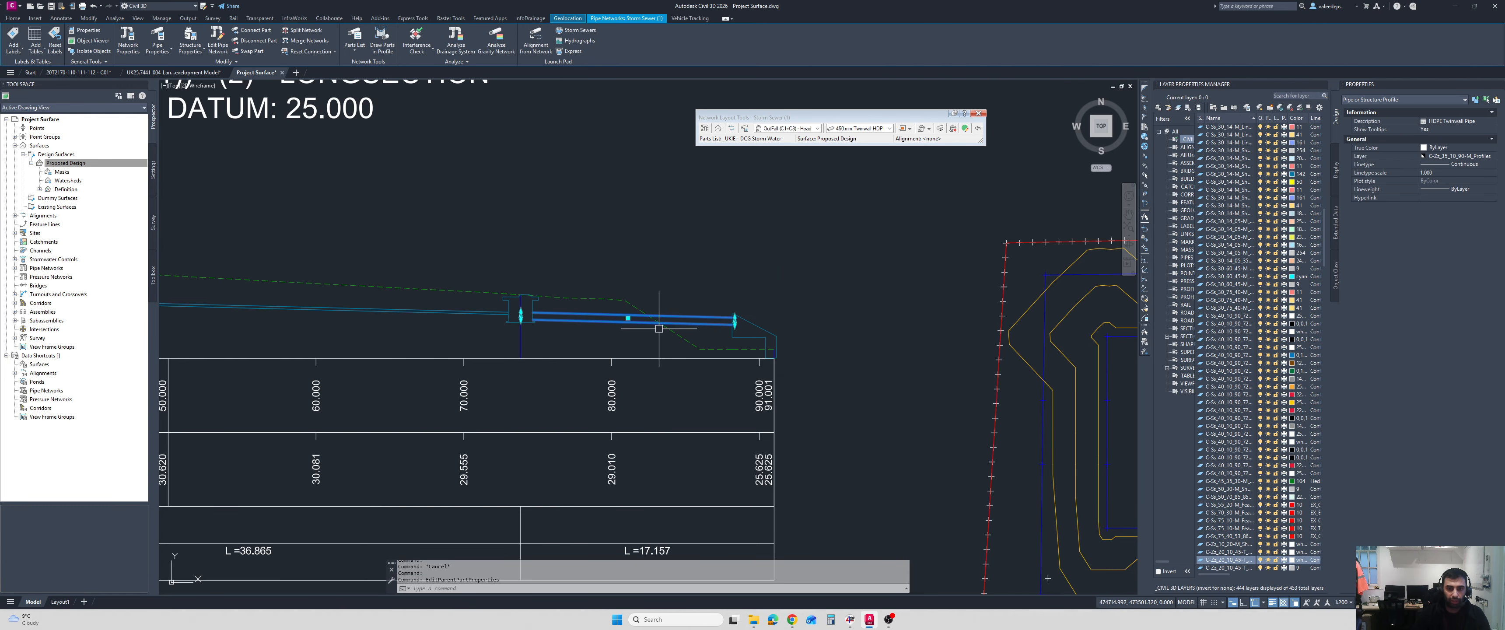
# Turn object snap off and move the outfall structure south along the pipe line in plan, to the basin's inner edge.
pyautogui.scroll(4, 702, 338)
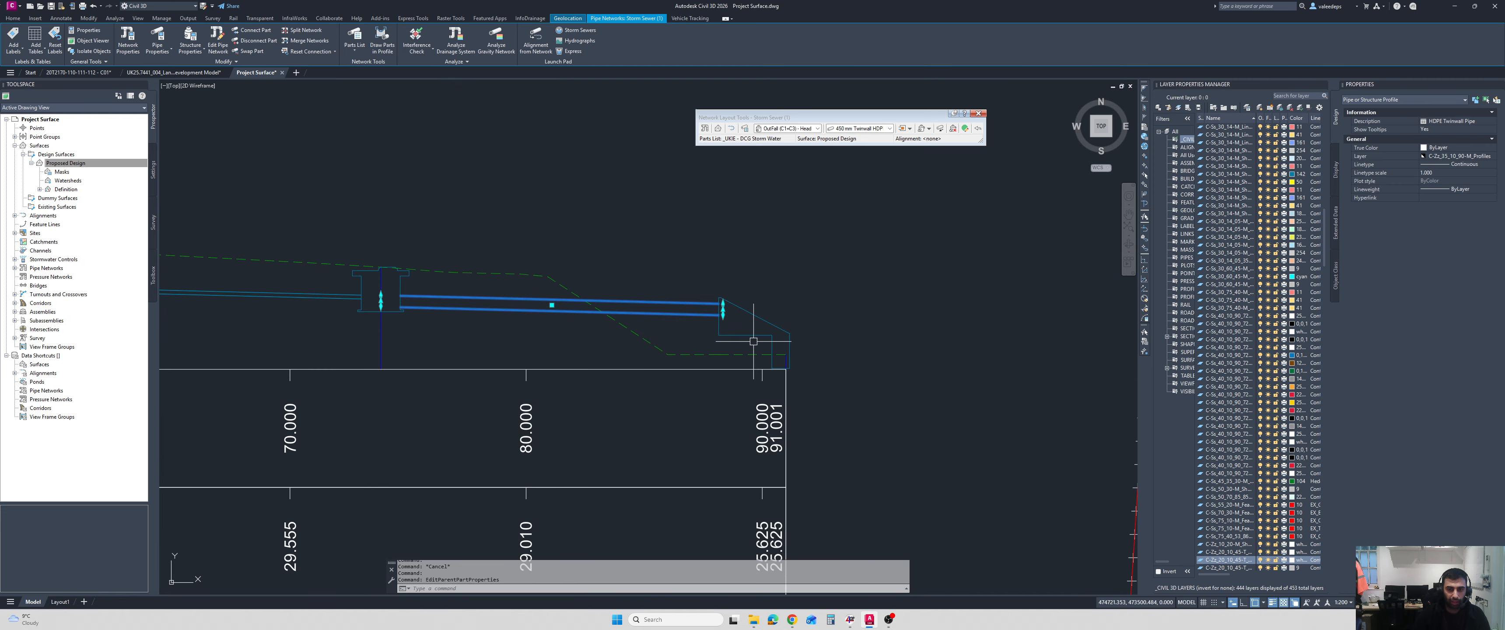
pyautogui.scroll(-6, 742, 332)
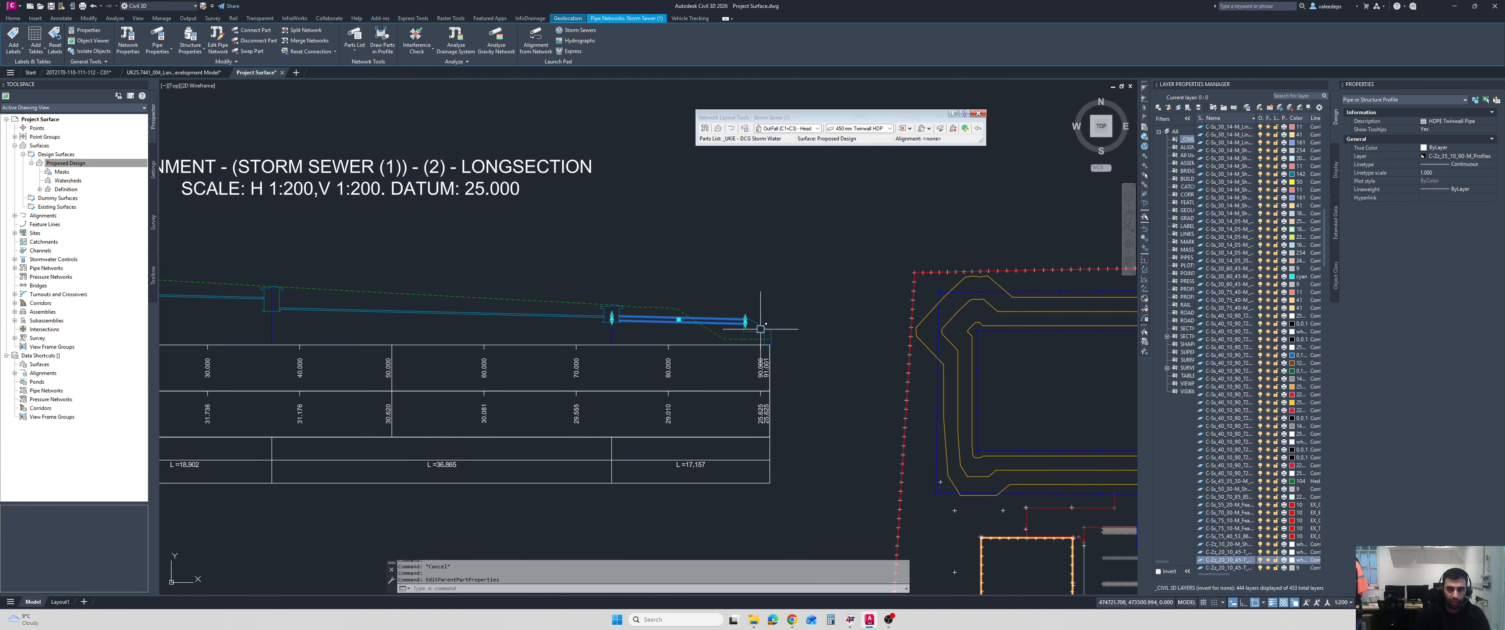
pyautogui.scroll(6, 870, 374)
pyautogui.moveTo(870, 374); pyautogui.dragTo(805, 347, button='middle')
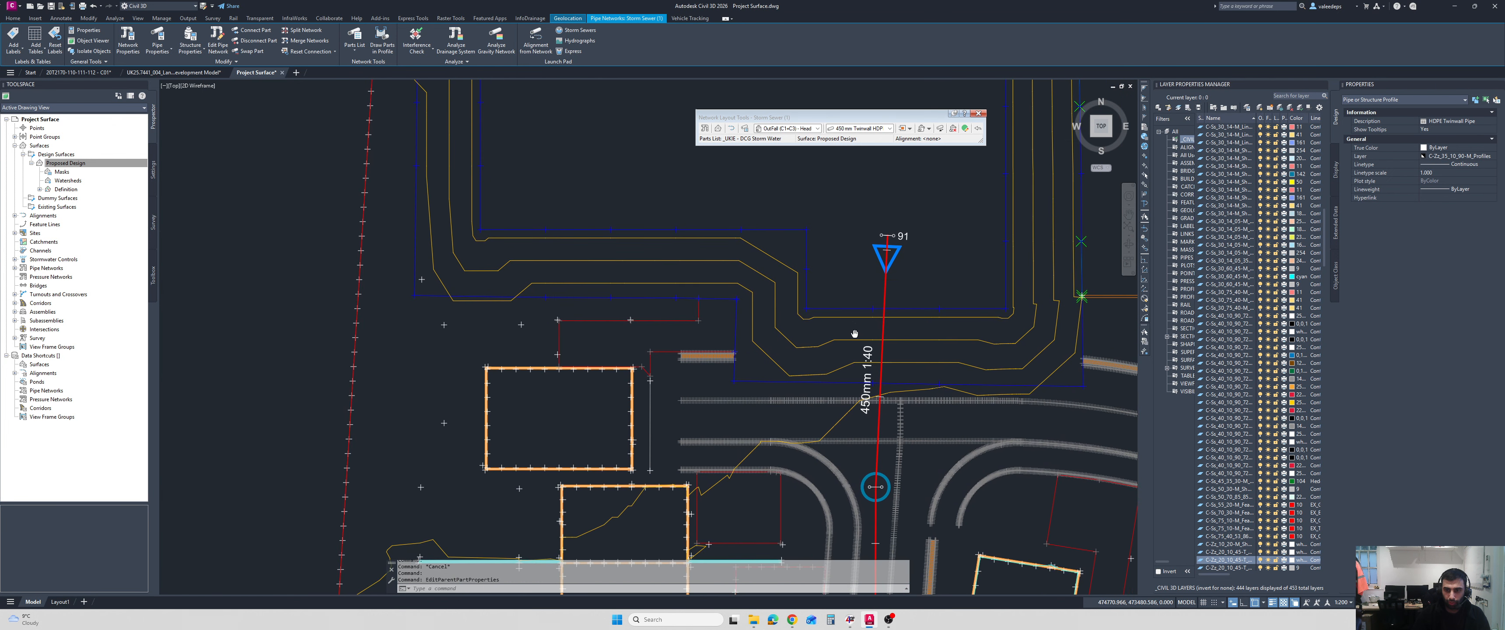
pyautogui.scroll(4, 889, 240)
pyautogui.click(862, 287)
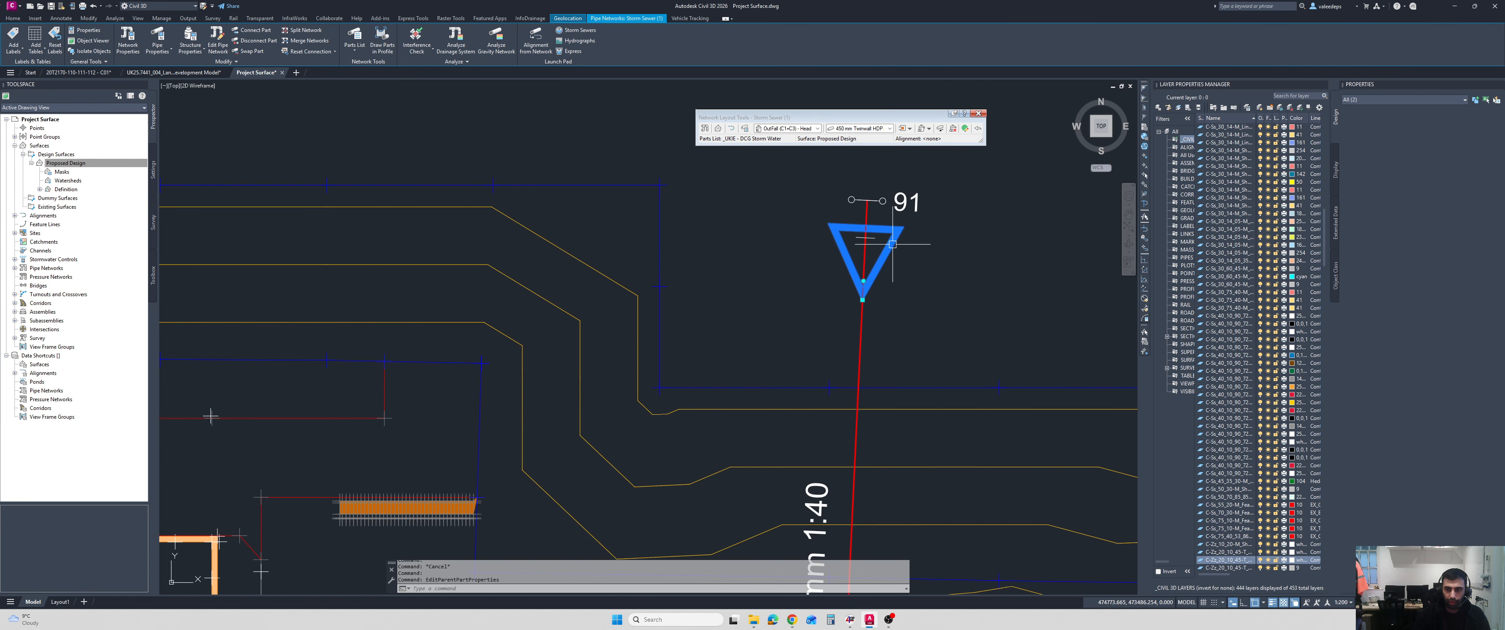
pyautogui.click(863, 299)
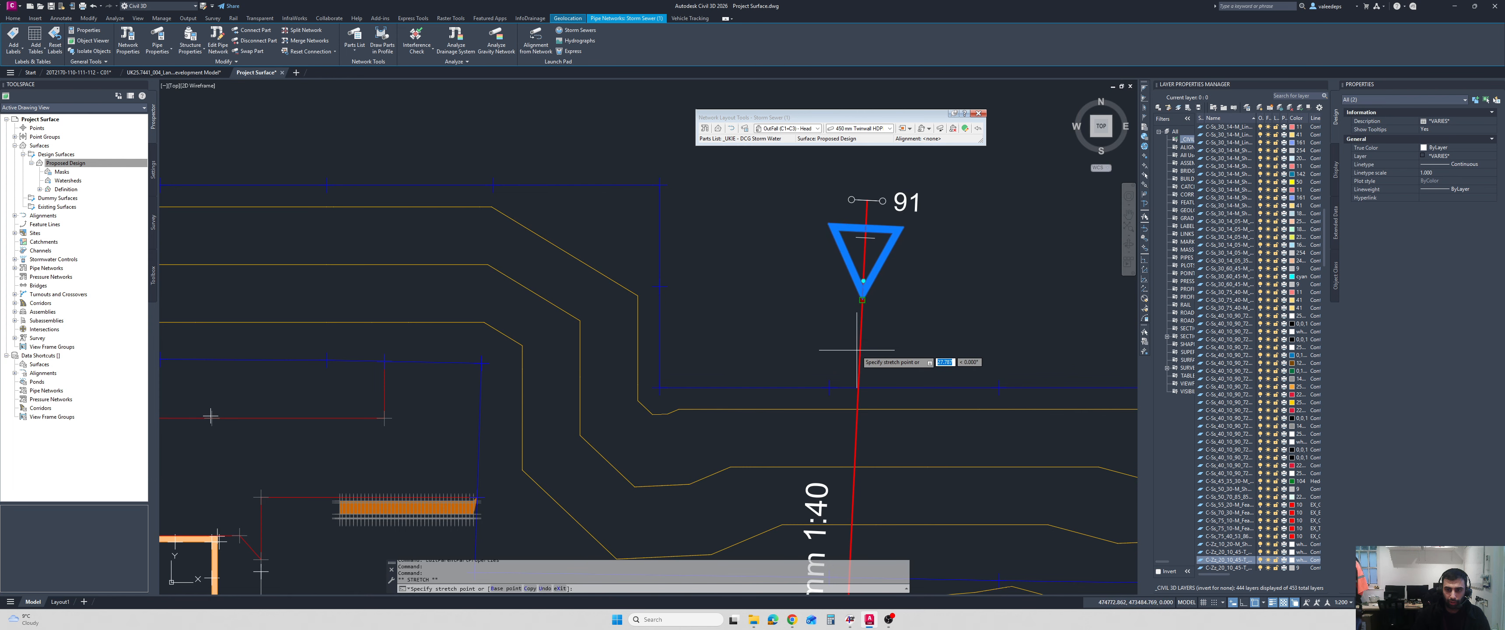
pyautogui.click(859, 383)
pyautogui.click(862, 300)
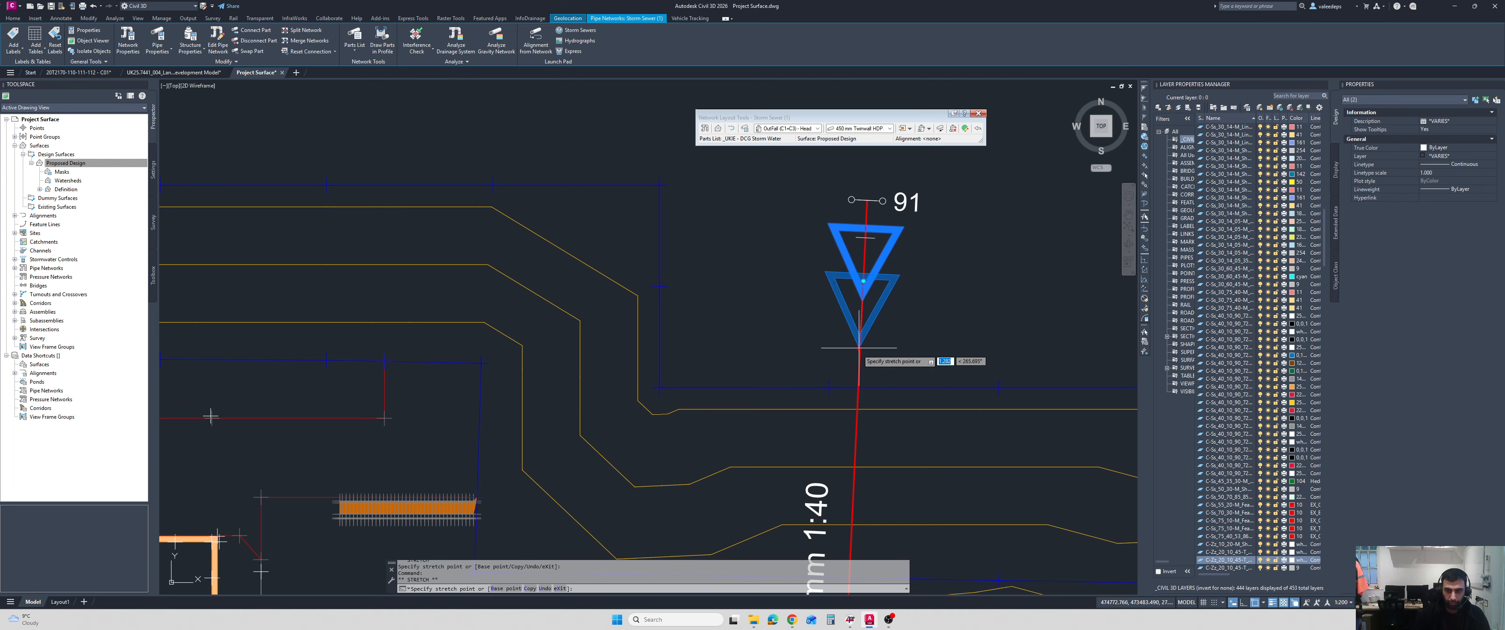
pyautogui.press('F3')
pyautogui.click(859, 381)
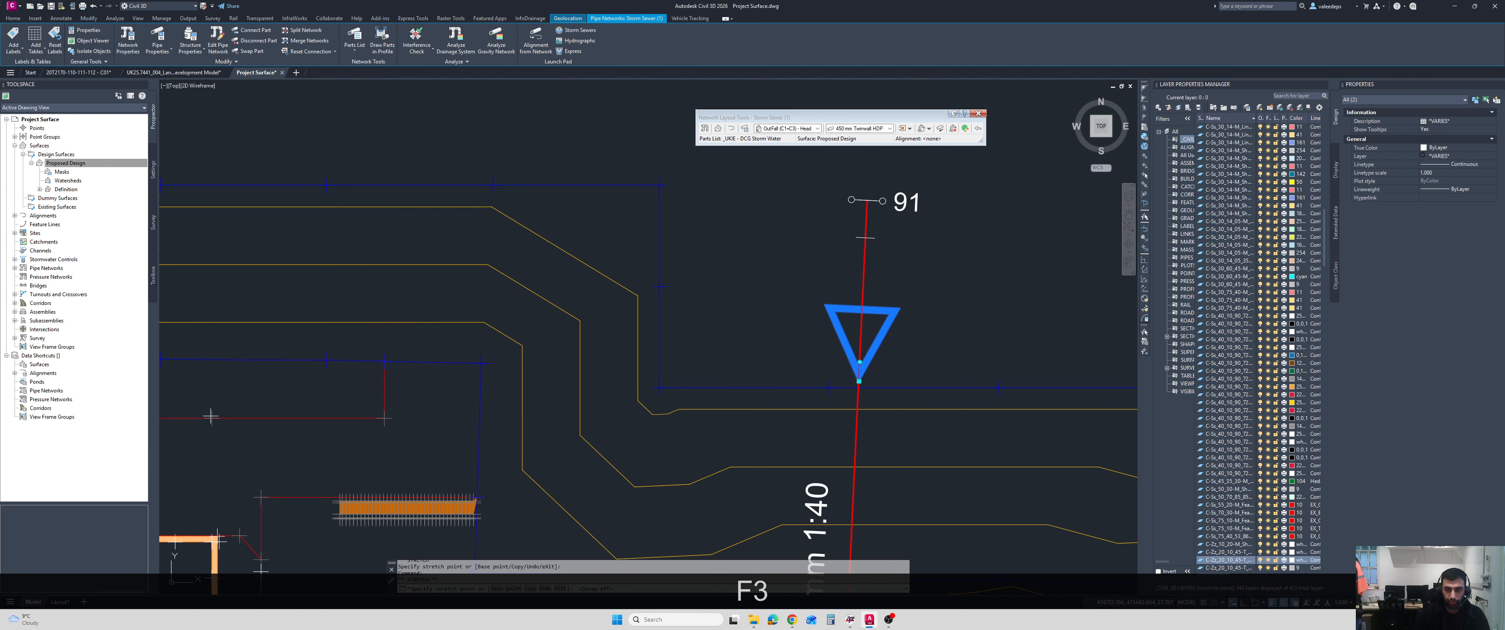
# Clear the selection and check the outfall end of the longsection against the moved structure.
pyautogui.scroll(-6, 990, 364)
pyautogui.moveTo(524, 261); pyautogui.dragTo(558, 237, button='middle')
pyautogui.scroll(2, 531, 245)
pyautogui.press('Escape')
pyautogui.scroll(-2, 639, 249)
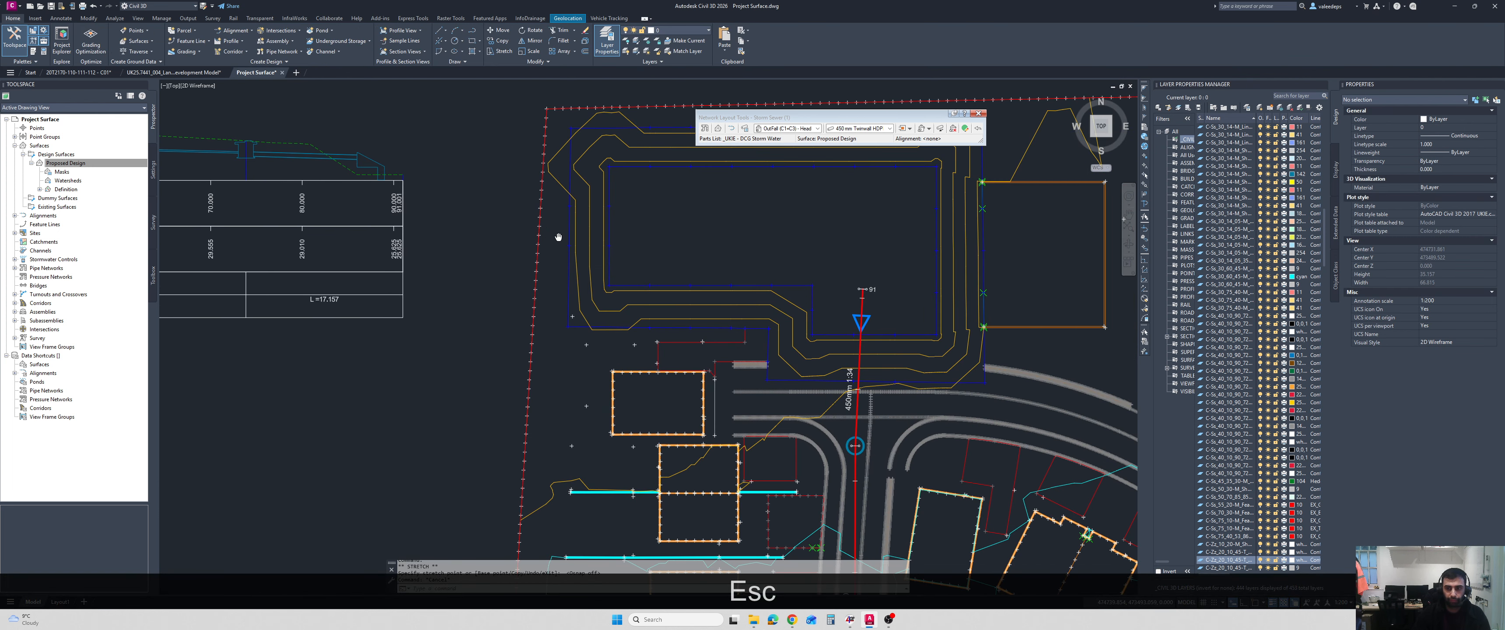
pyautogui.doubleClick(859, 310)
pyautogui.scroll(3, 650, 176)
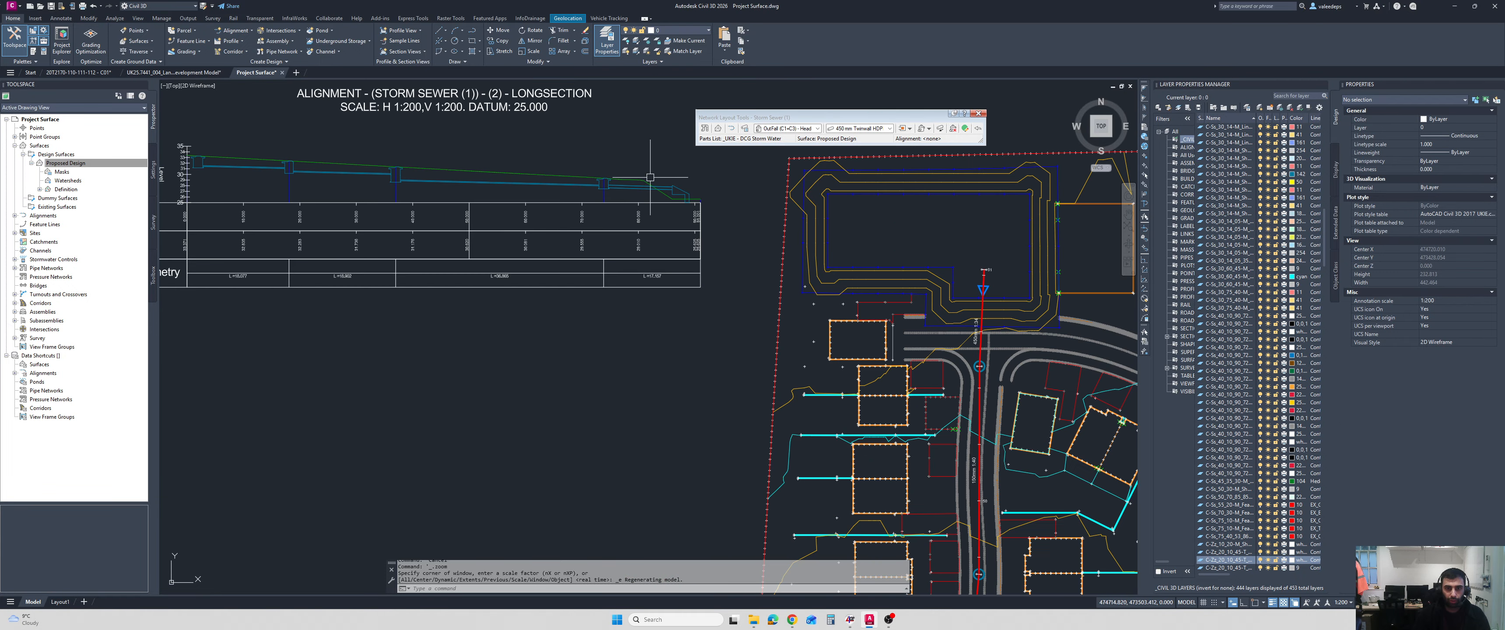
# Examine how the outfall structure sits against the incoming pipe and the ground line at the end of the longsection.
pyautogui.scroll(2, 650, 176)
pyautogui.press('Escape')
pyautogui.click(668, 157)
pyautogui.scroll(2, 676, 183)
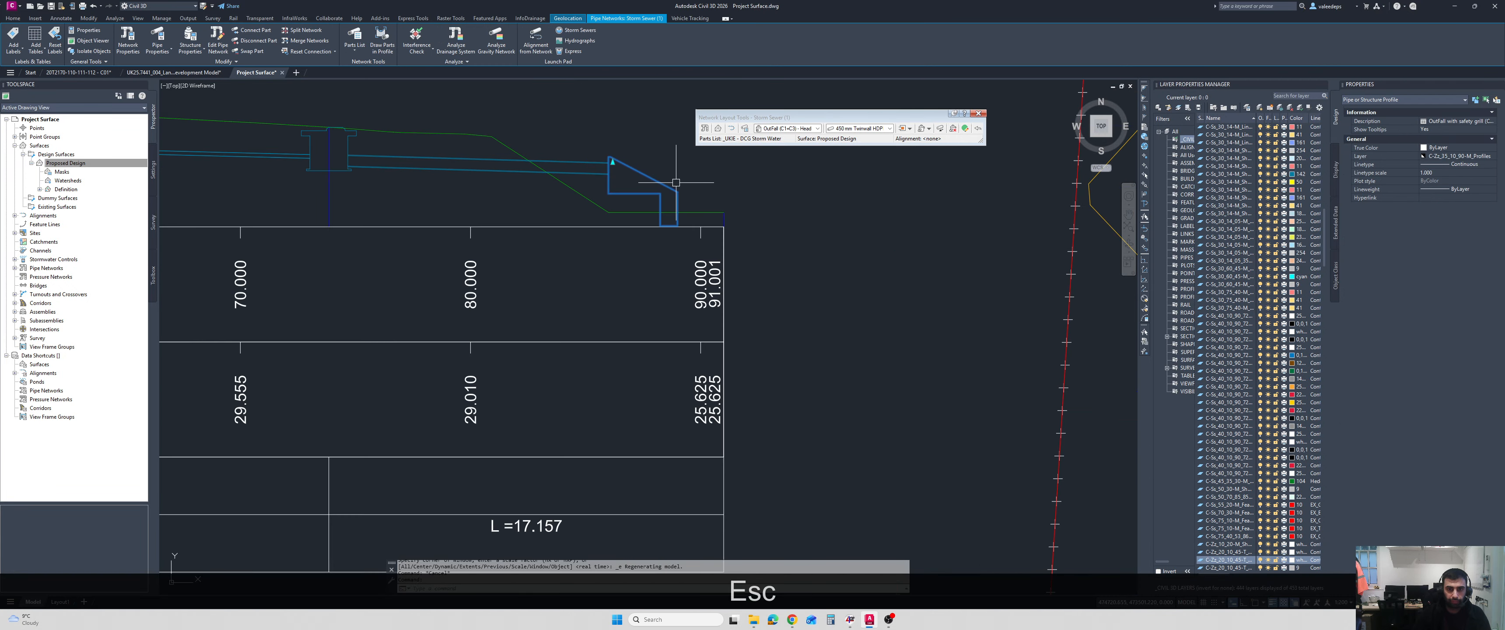
pyautogui.scroll(3, 676, 183)
pyautogui.scroll(-5, 594, 171)
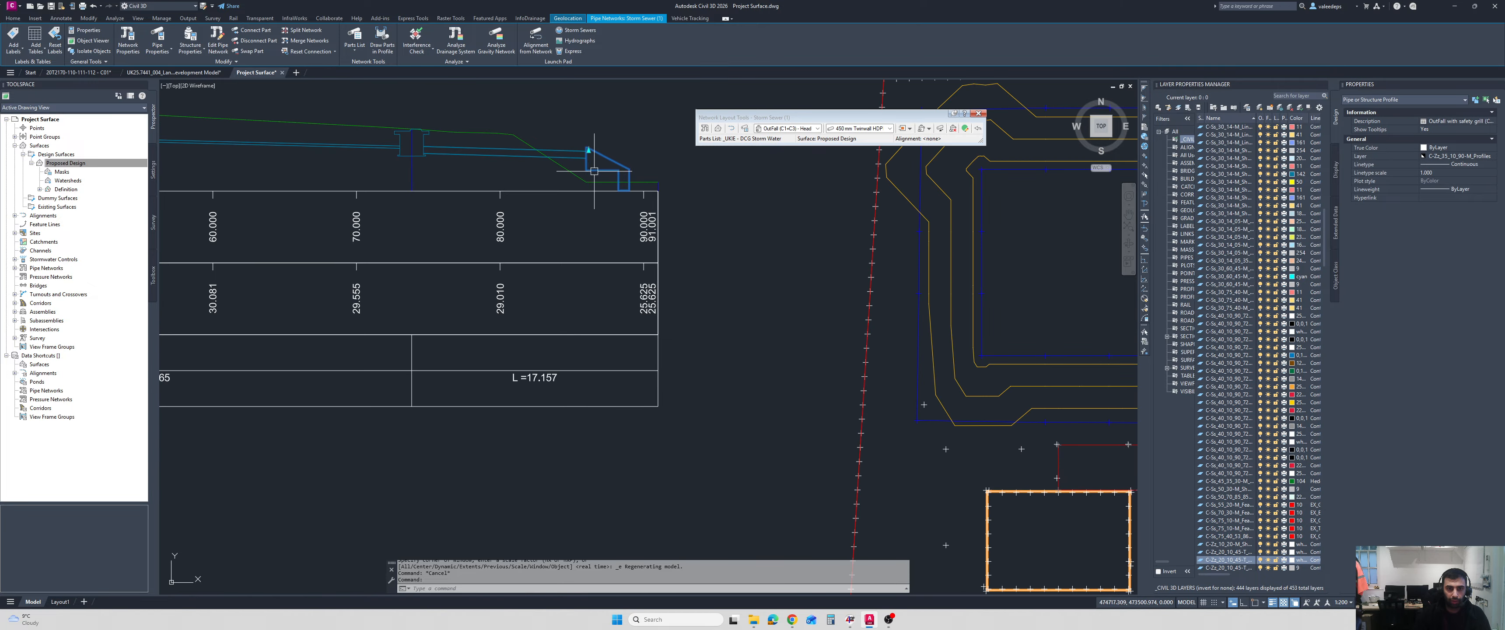
pyautogui.press('Escape')
pyautogui.scroll(3, 589, 157)
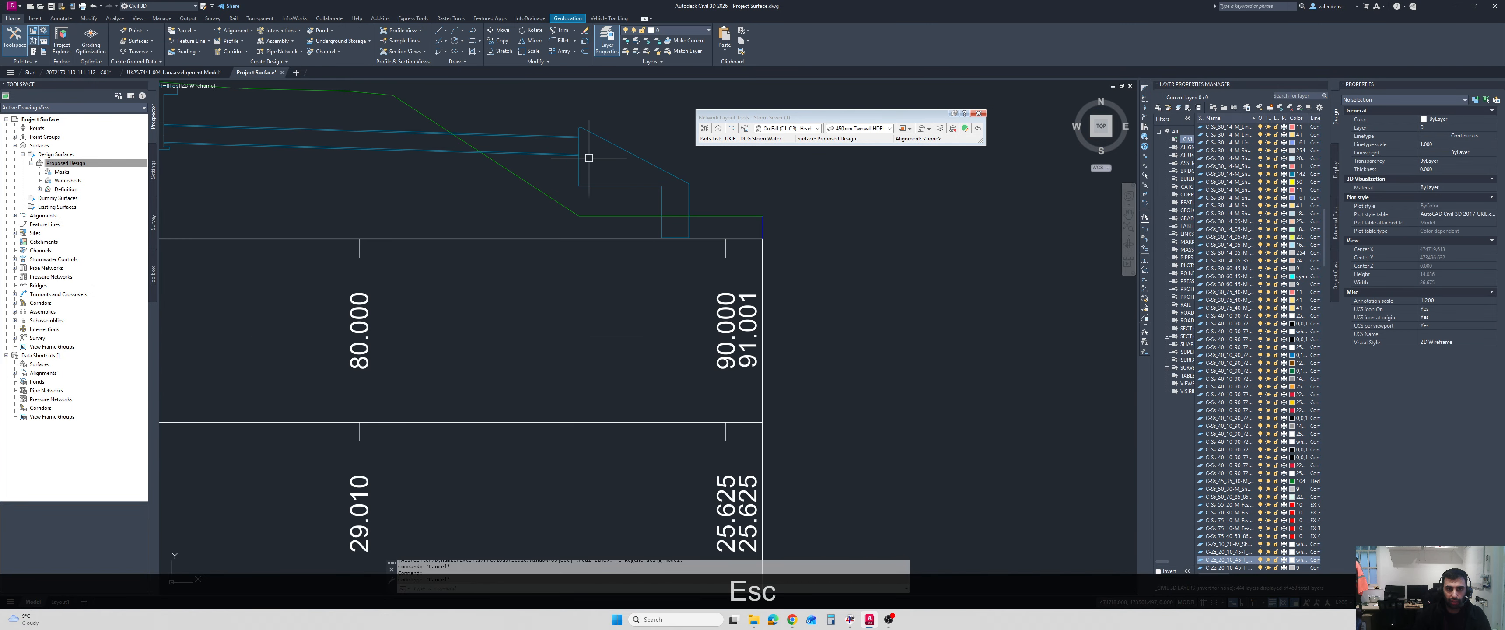
pyautogui.scroll(1, 587, 157)
pyautogui.scroll(-1, 713, 218)
# Select the outfall structure and its incoming 450 mm pipe in plan and inspect them in 3D in the Object Viewer.
pyautogui.moveTo(870, 268); pyautogui.dragTo(692, 222, button='middle')
pyautogui.scroll(-2, 692, 222)
pyautogui.moveTo(788, 287); pyautogui.dragTo(240, 164, button='middle')
pyautogui.scroll(2, 806, 333)
pyautogui.click(803, 371)
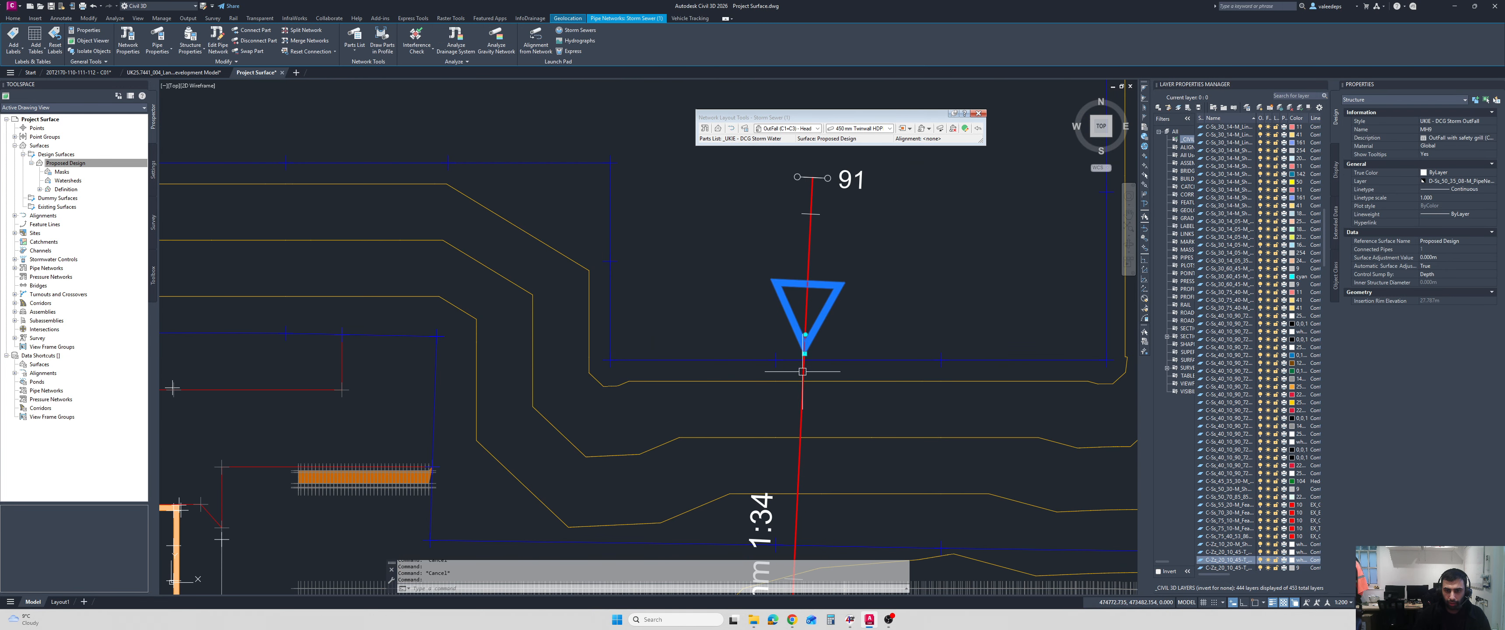
pyautogui.click(803, 373)
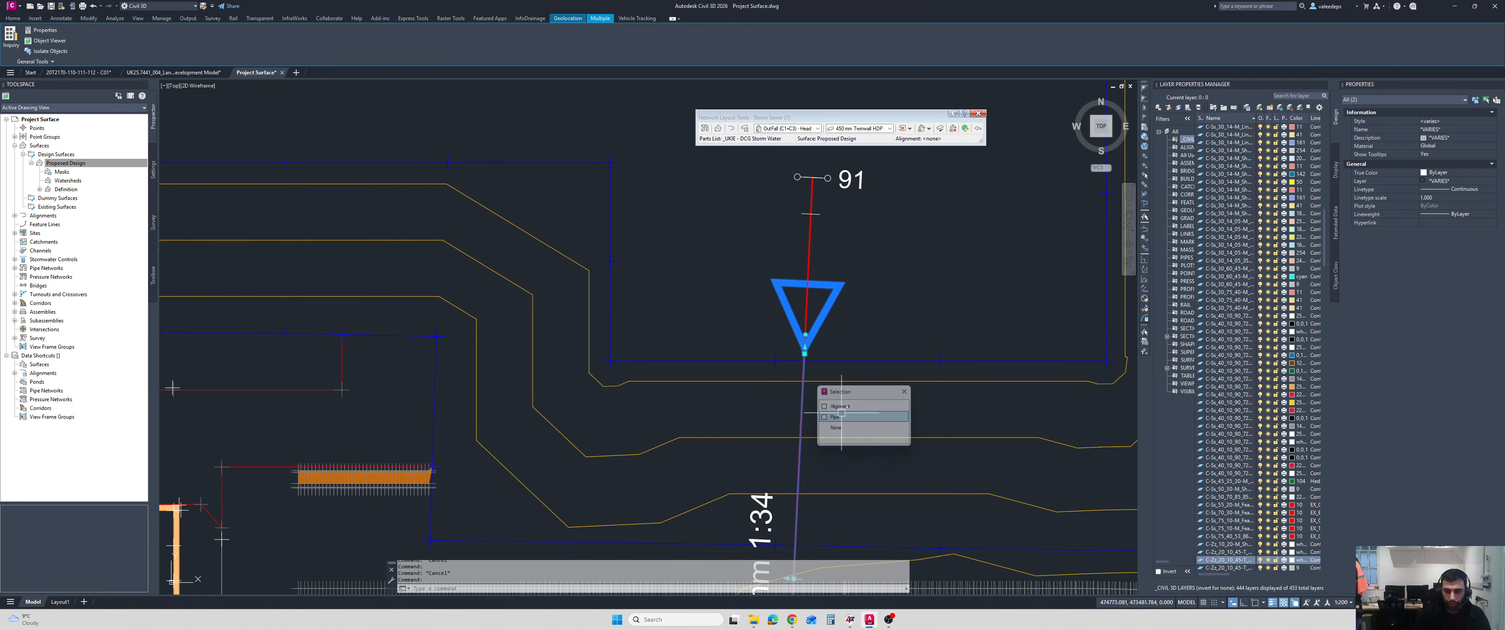
pyautogui.scroll(-3, 650, 324)
pyautogui.moveTo(686, 313); pyautogui.dragTo(786, 274, button='middle')
pyautogui.rightClick(260, 279)
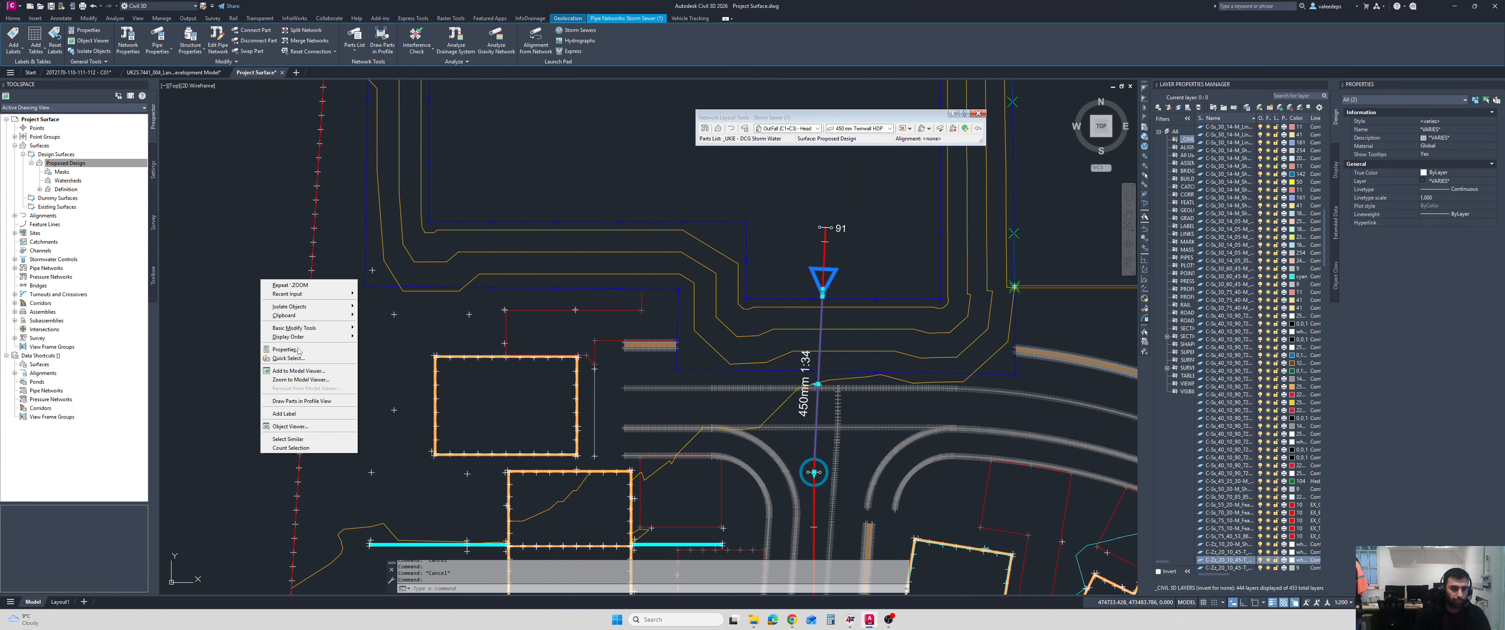
pyautogui.click(309, 426)
pyautogui.moveTo(828, 296); pyautogui.dragTo(738, 300)
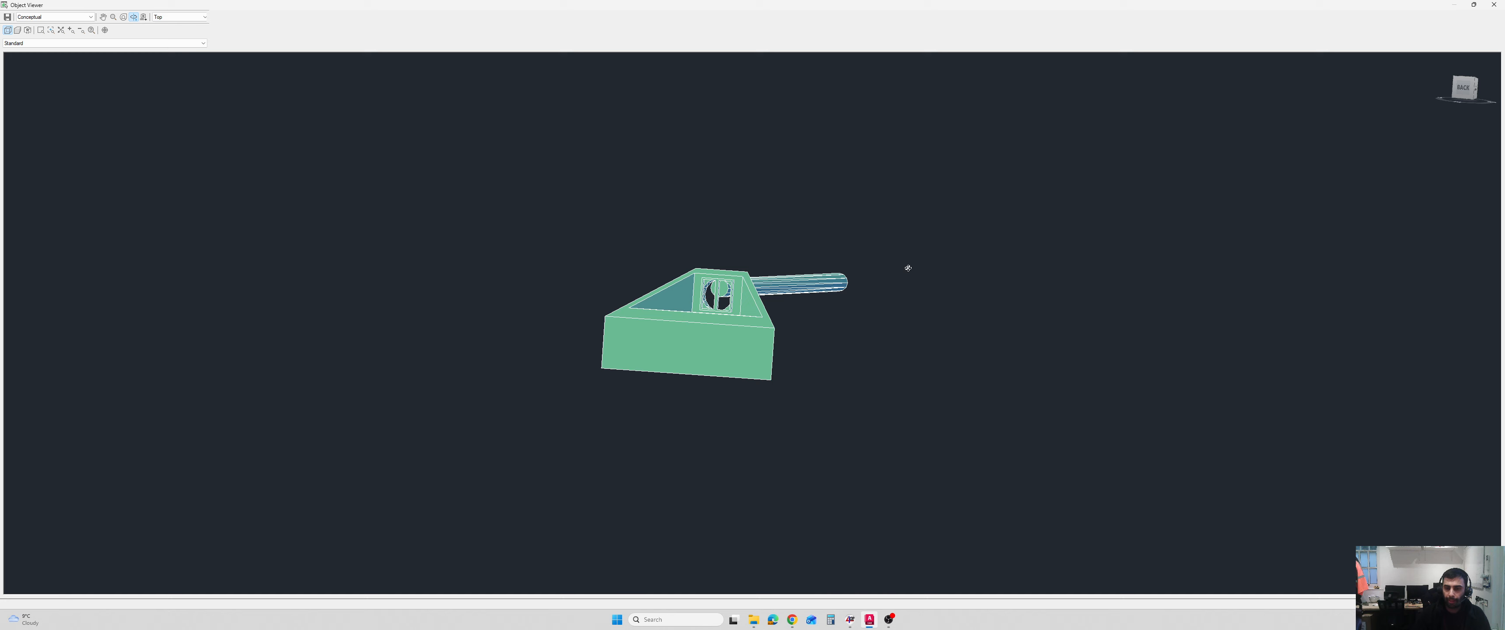
pyautogui.click(1502, 3)
# Turn object snap on and measure the overall pipe height where it meets the outfall headwall in the longsection.
pyautogui.moveTo(314, 193); pyautogui.dragTo(562, 243, button='middle')
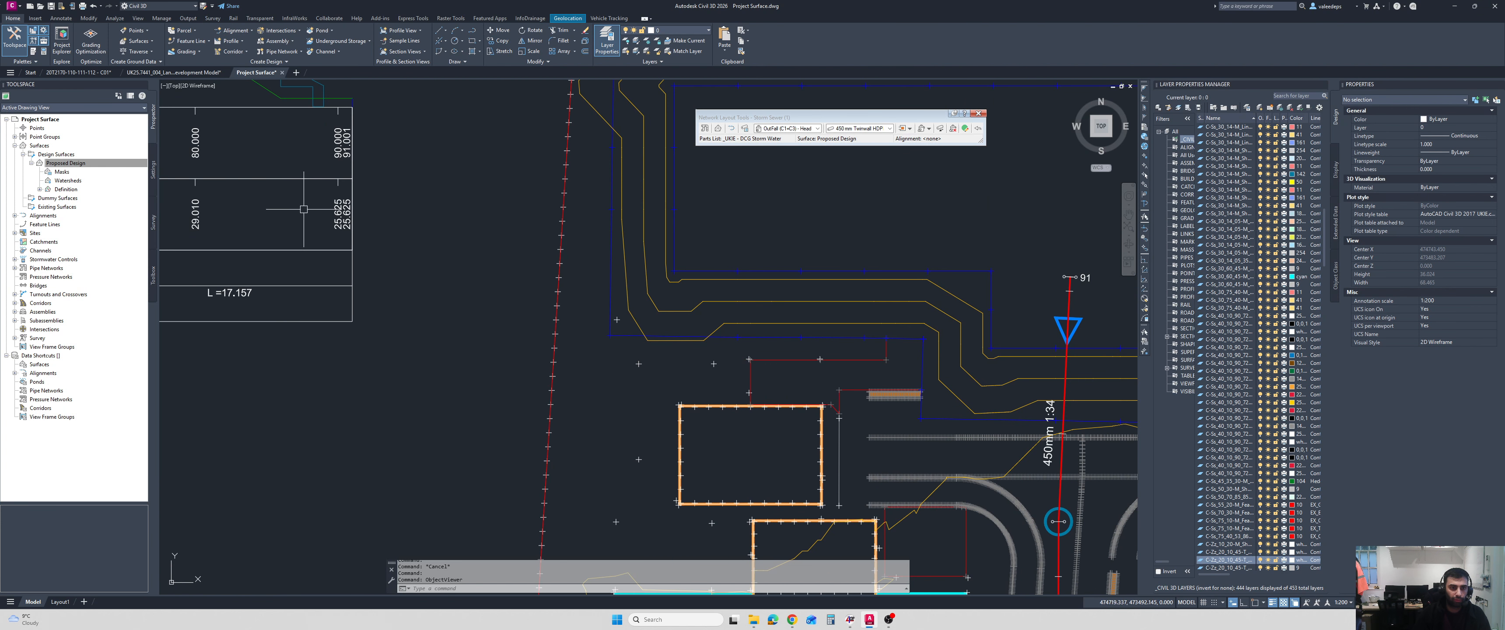
pyautogui.moveTo(260, 127); pyautogui.dragTo(487, 235, button='middle')
pyautogui.scroll(8, 488, 240)
pyautogui.press('Escape')
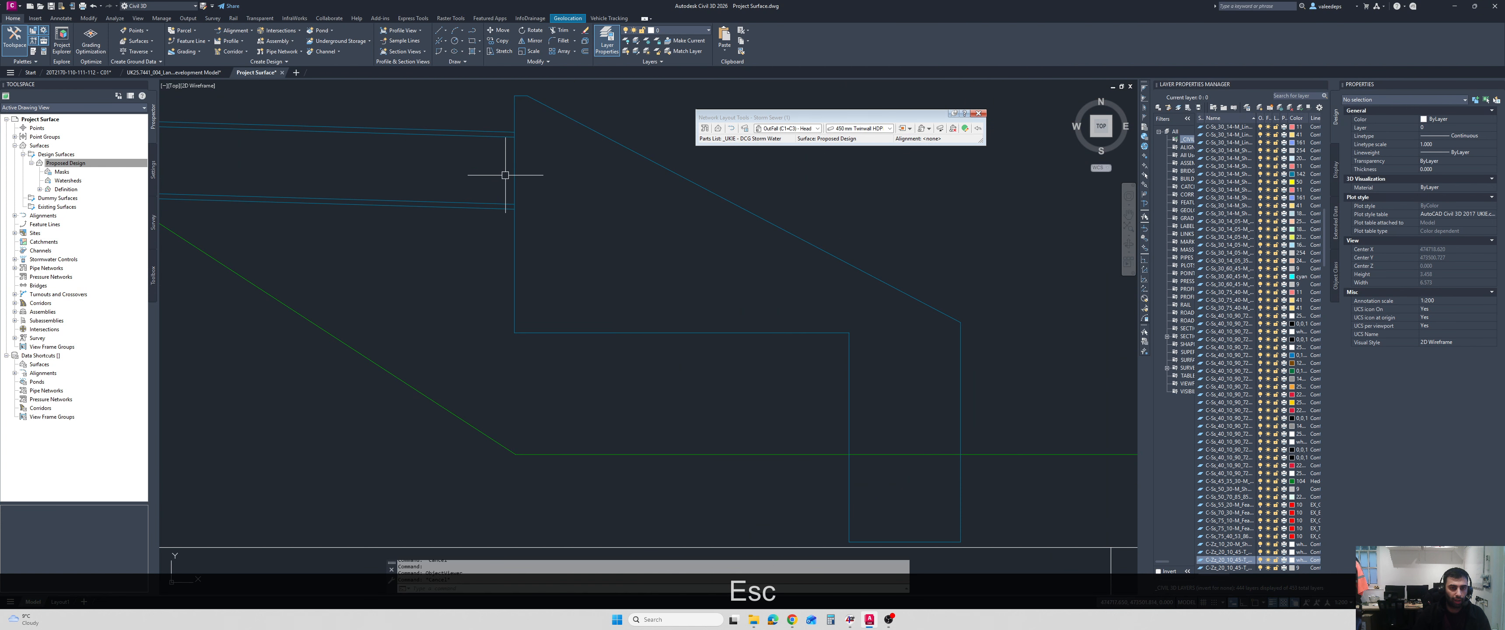
pyautogui.write('DI')
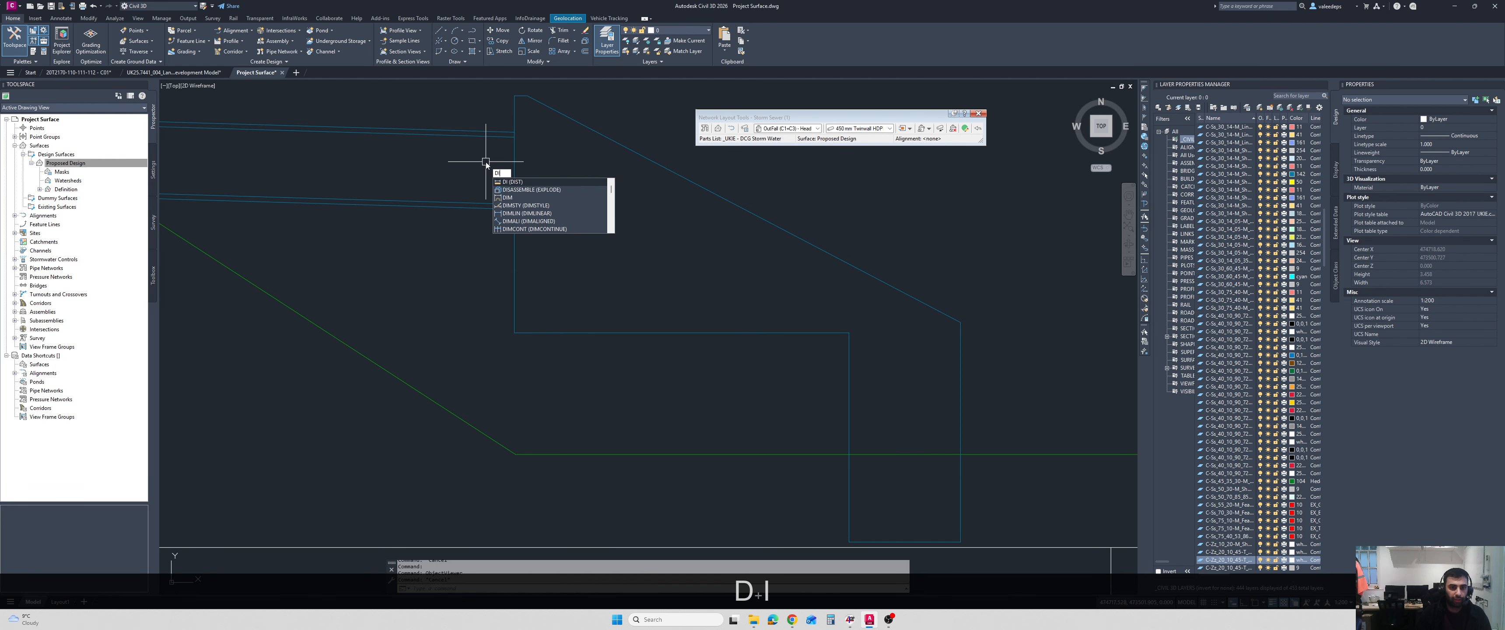
pyautogui.press('Return')
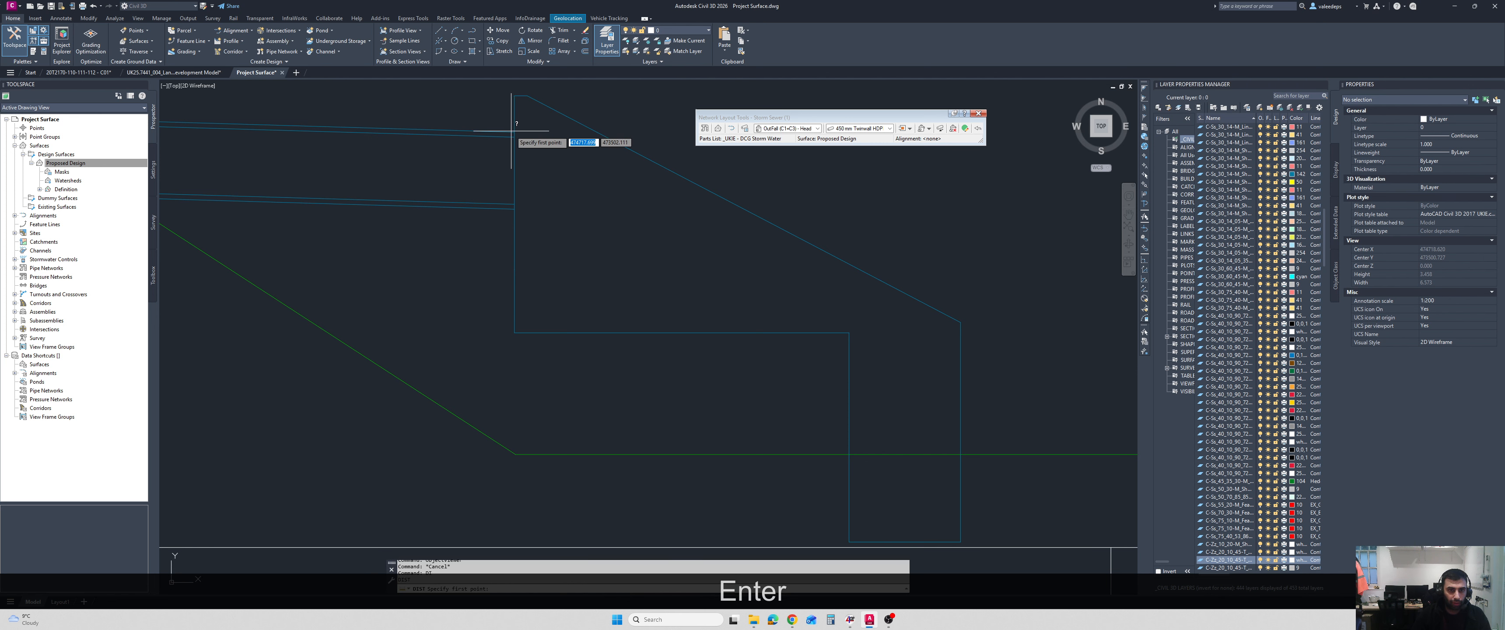
pyautogui.press('F3')
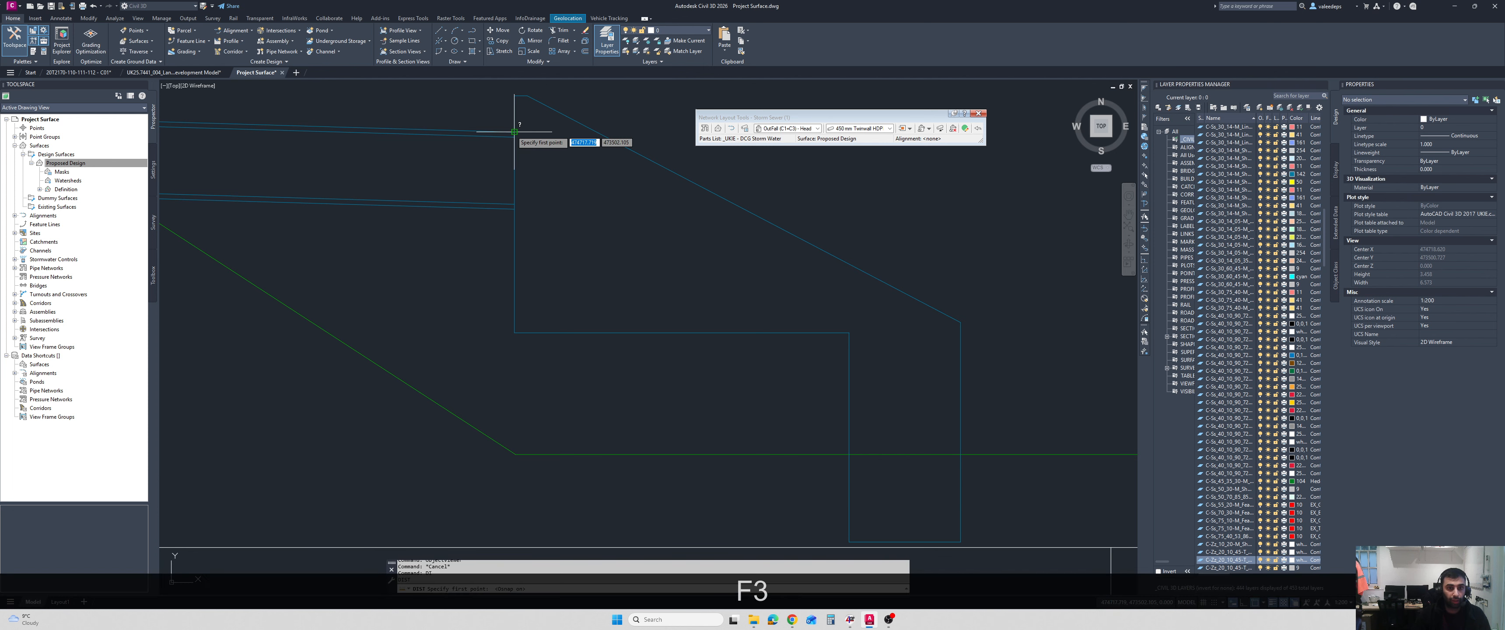
pyautogui.click(514, 132)
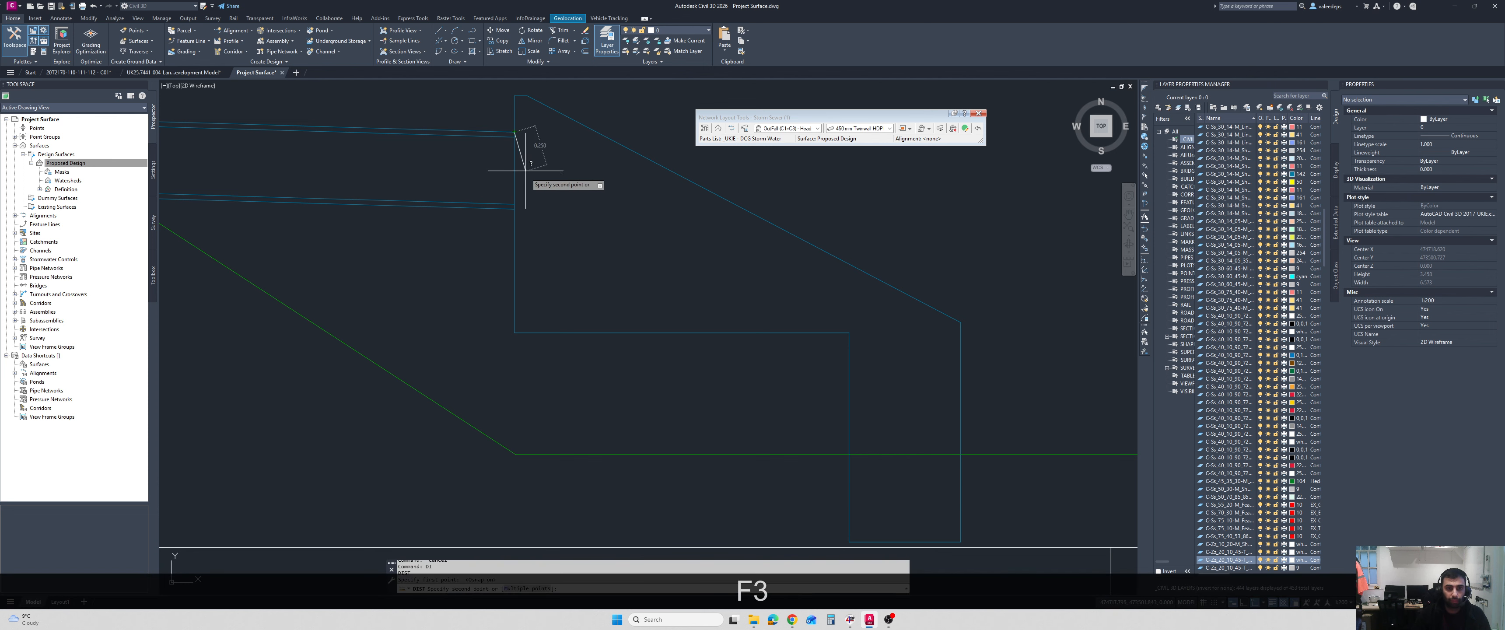
pyautogui.click(514, 209)
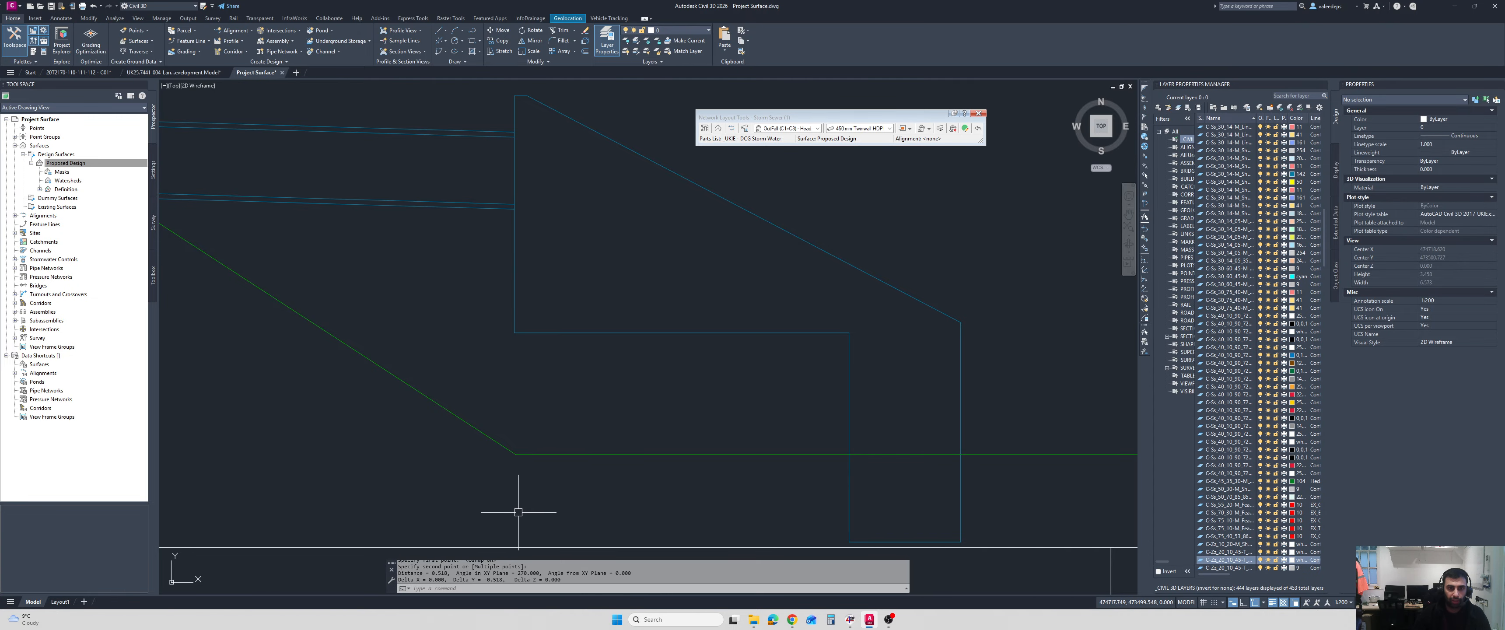
pyautogui.scroll(-2, 605, 420)
pyautogui.press('Escape')
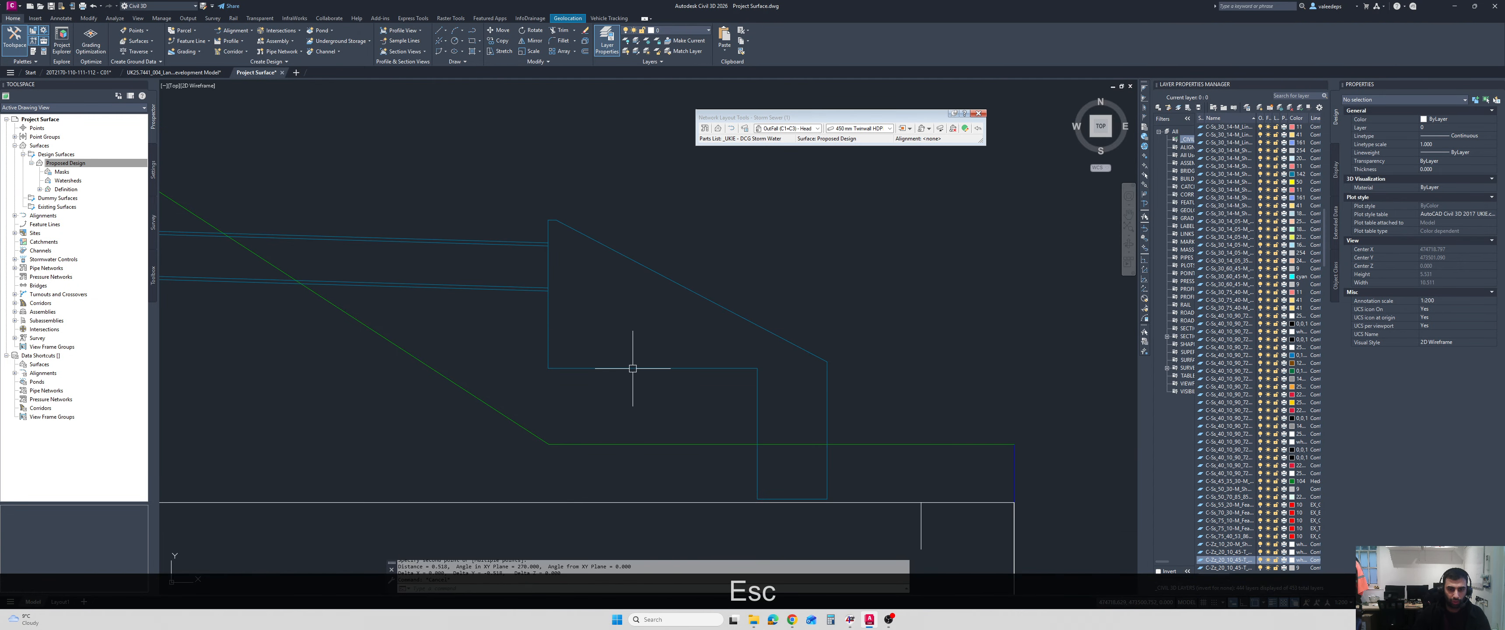
# Set the outfall structure's Vertical Pipe Clearance to 0.518 m in its Structure Properties.
pyautogui.click(633, 369)
pyautogui.scroll(-3, 611, 388)
pyautogui.rightClick(673, 292)
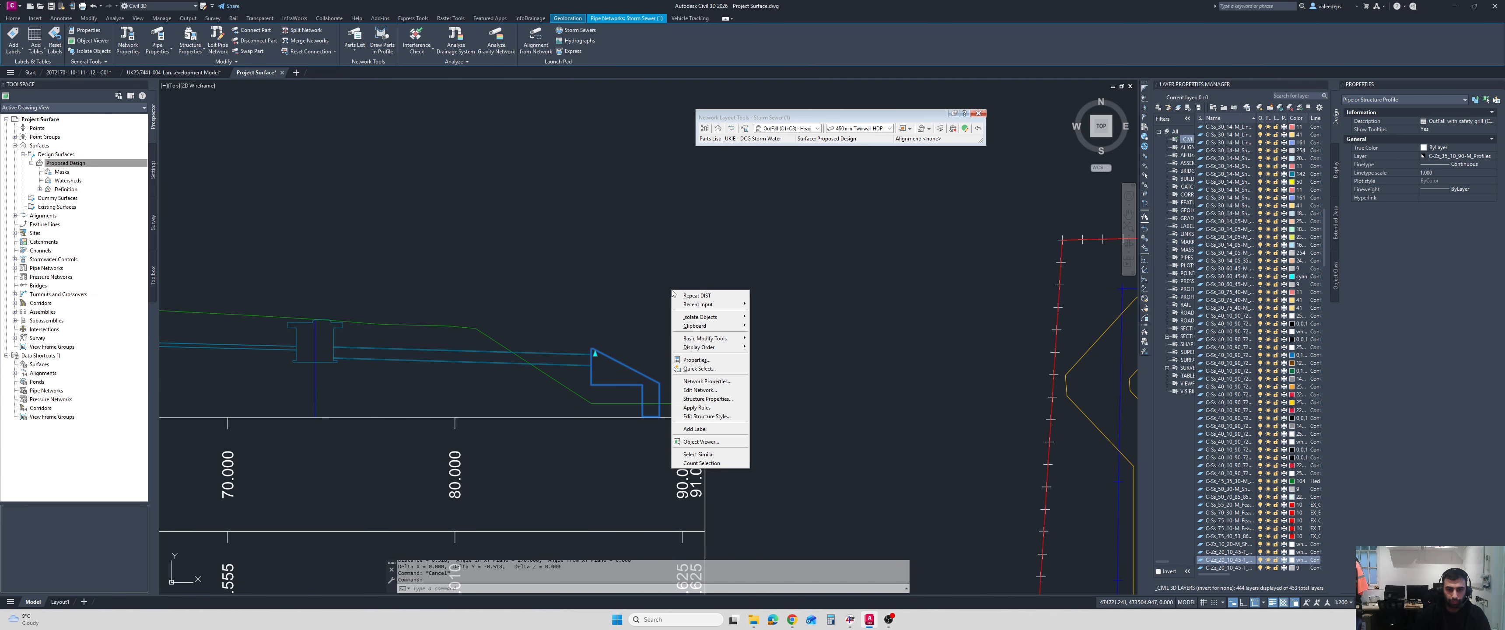
pyautogui.click(719, 399)
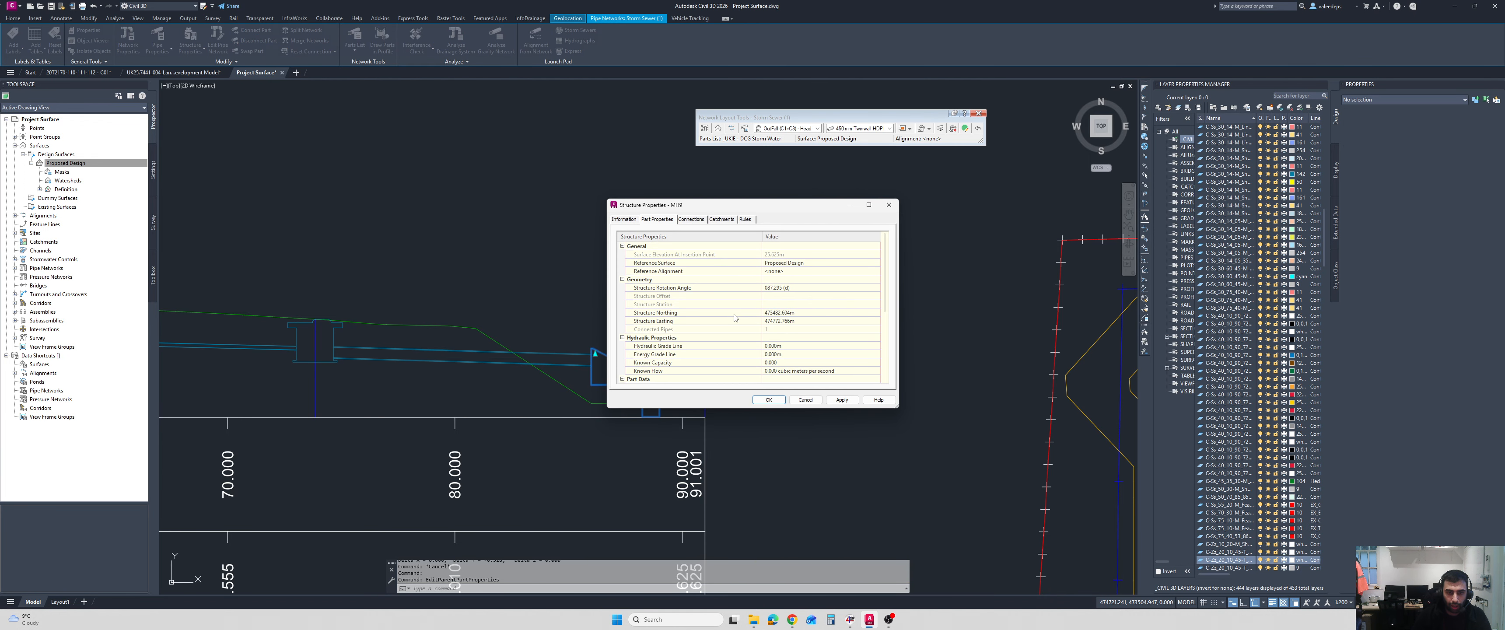
pyautogui.scroll(-4, 734, 318)
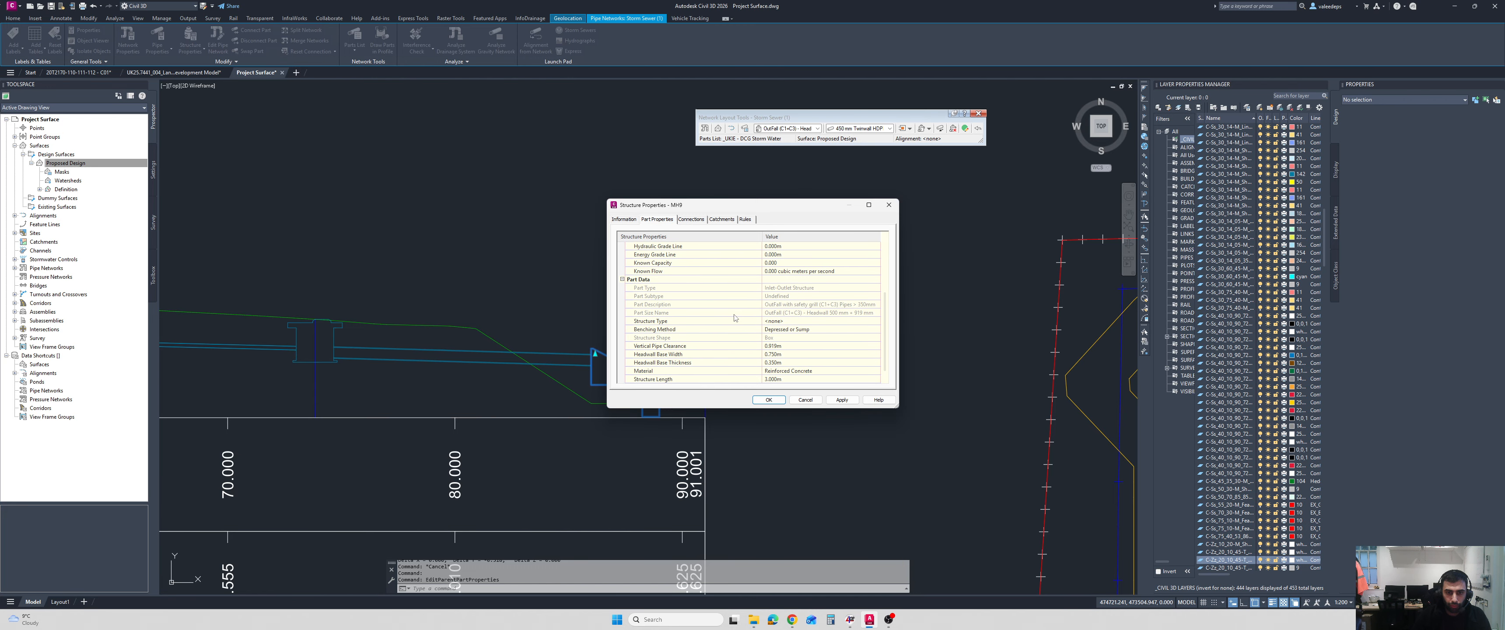
pyautogui.scroll(-1, 733, 320)
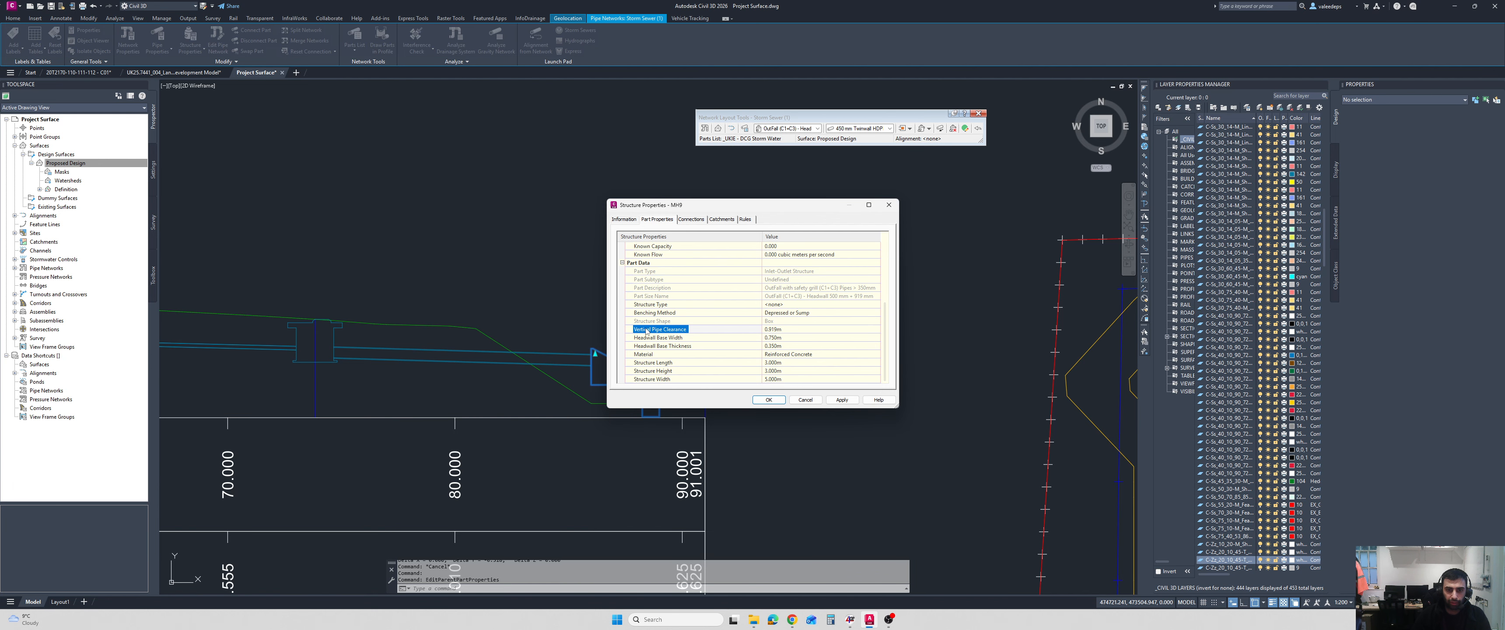
pyautogui.click(777, 331)
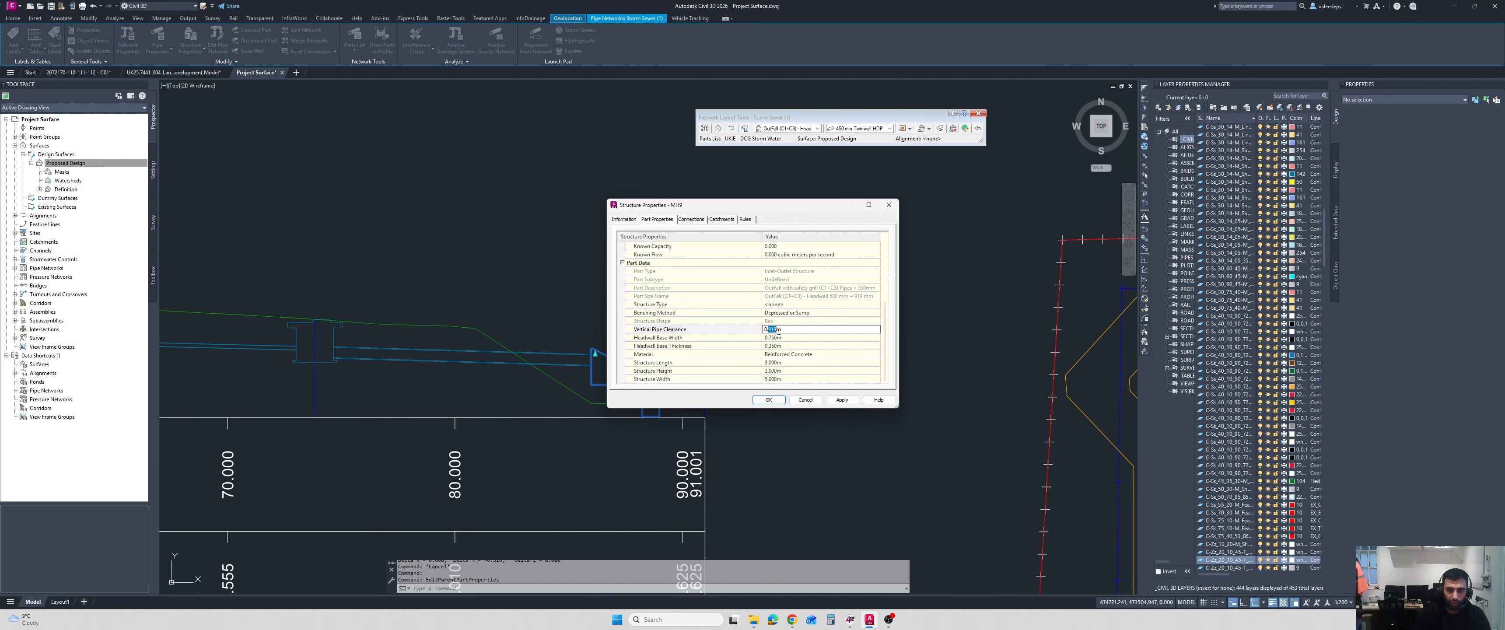
pyautogui.write('518')
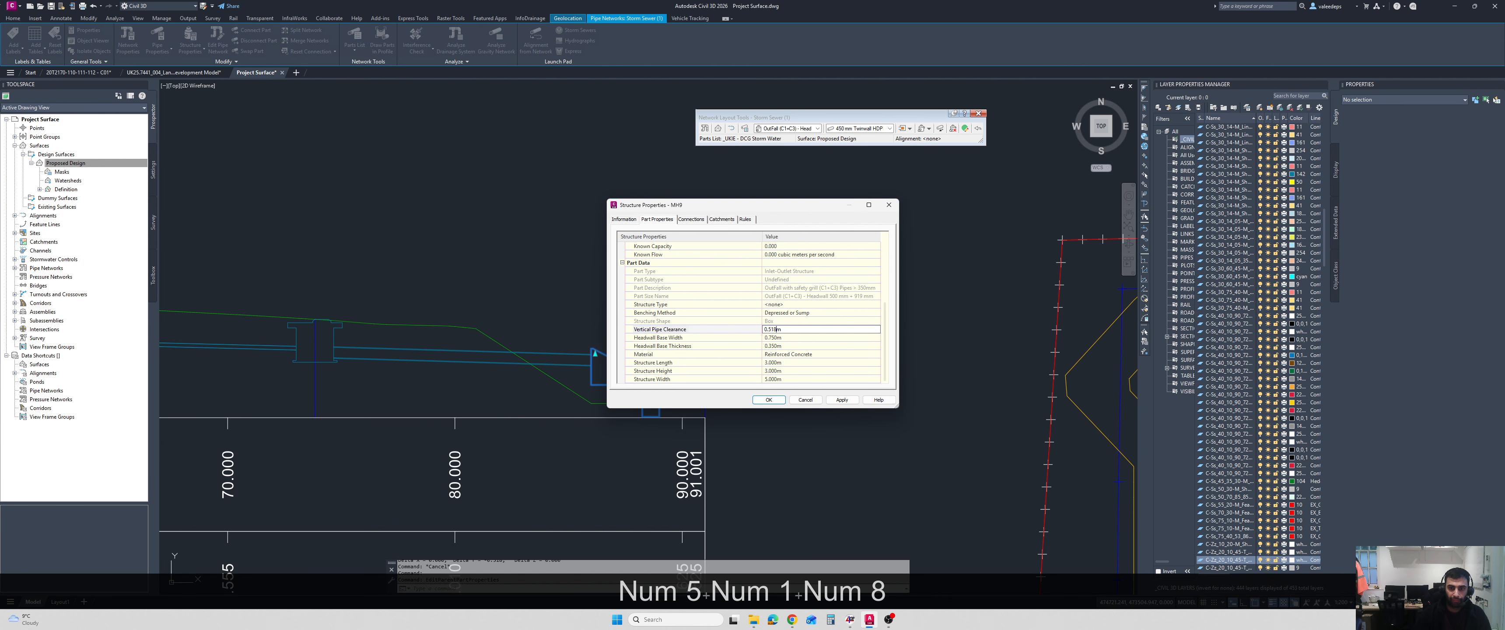
pyautogui.click(768, 400)
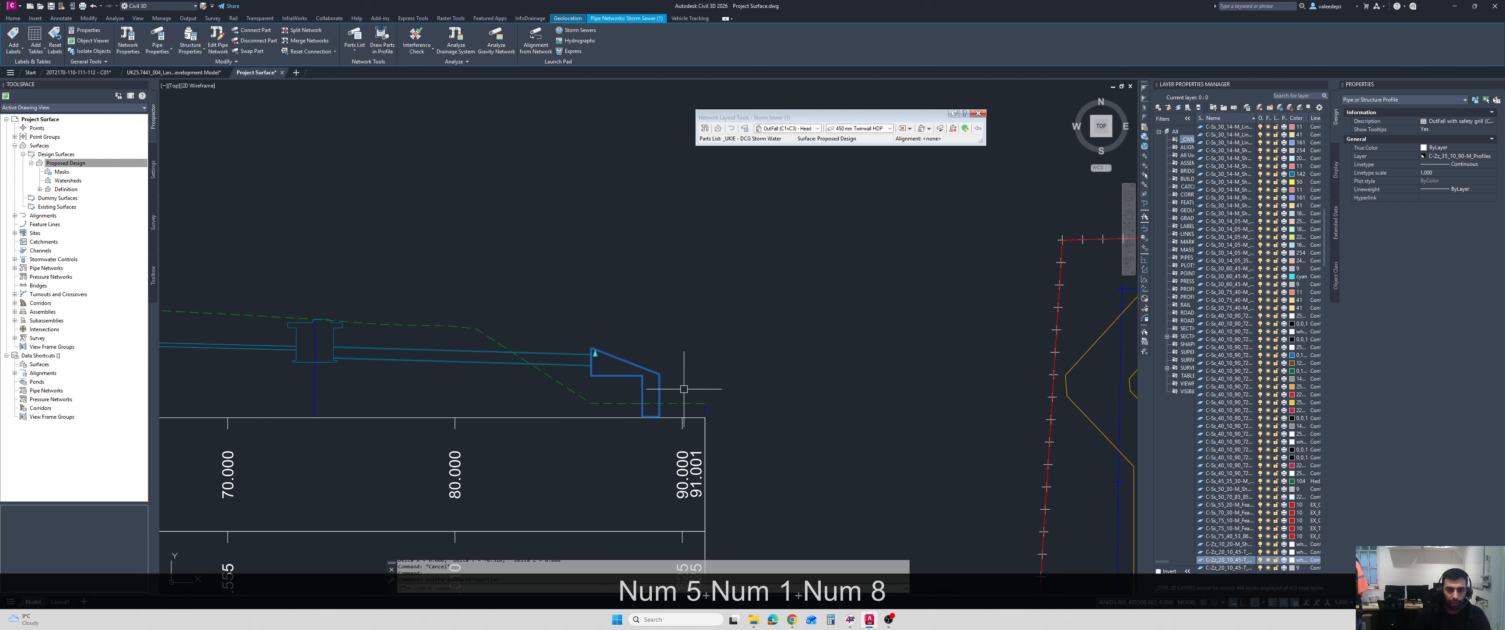
pyautogui.moveTo(684, 388); pyautogui.dragTo(707, 370, button='middle')
pyautogui.scroll(-2, 811, 363)
pyautogui.press('Escape')
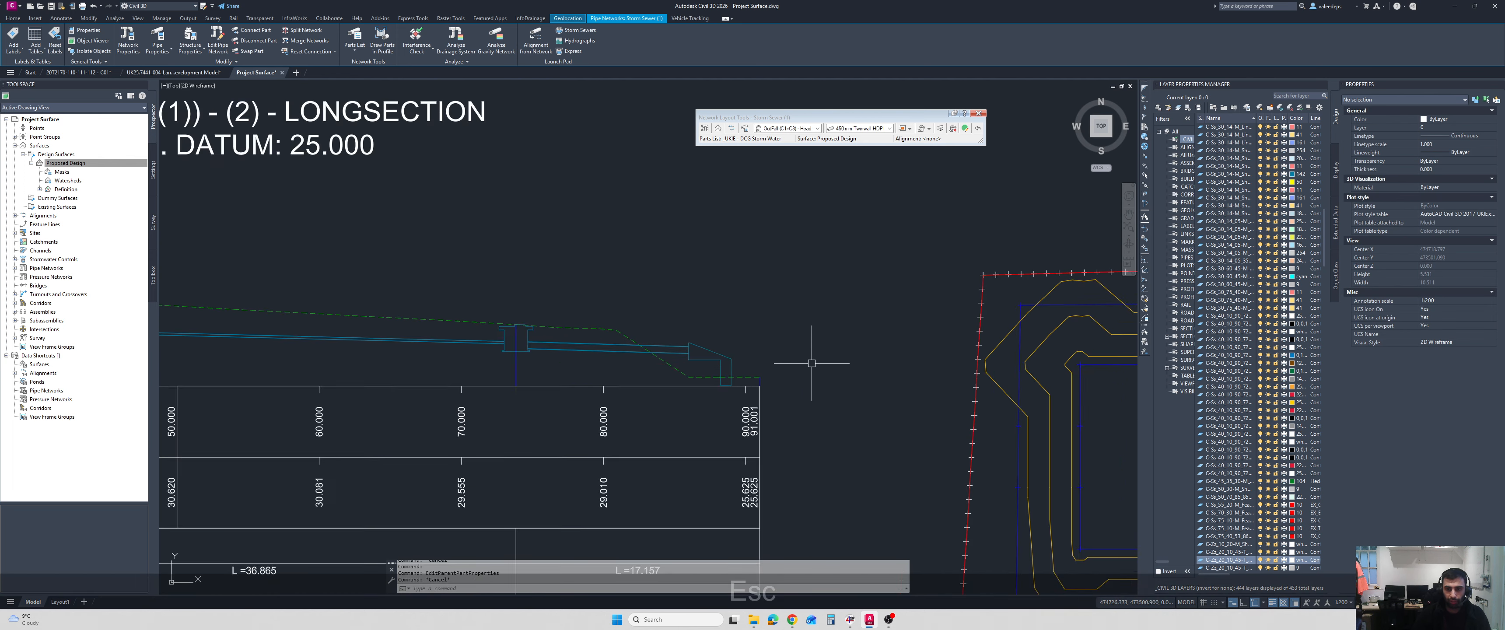
# Inspect the outfall with its changed clearance and the connecting pipe from several sides in the Object Viewer.
pyautogui.scroll(-2, 811, 363)
pyautogui.moveTo(1022, 412); pyautogui.dragTo(583, 293, button='middle')
pyautogui.scroll(4, 802, 433)
pyautogui.scroll(4, 790, 337)
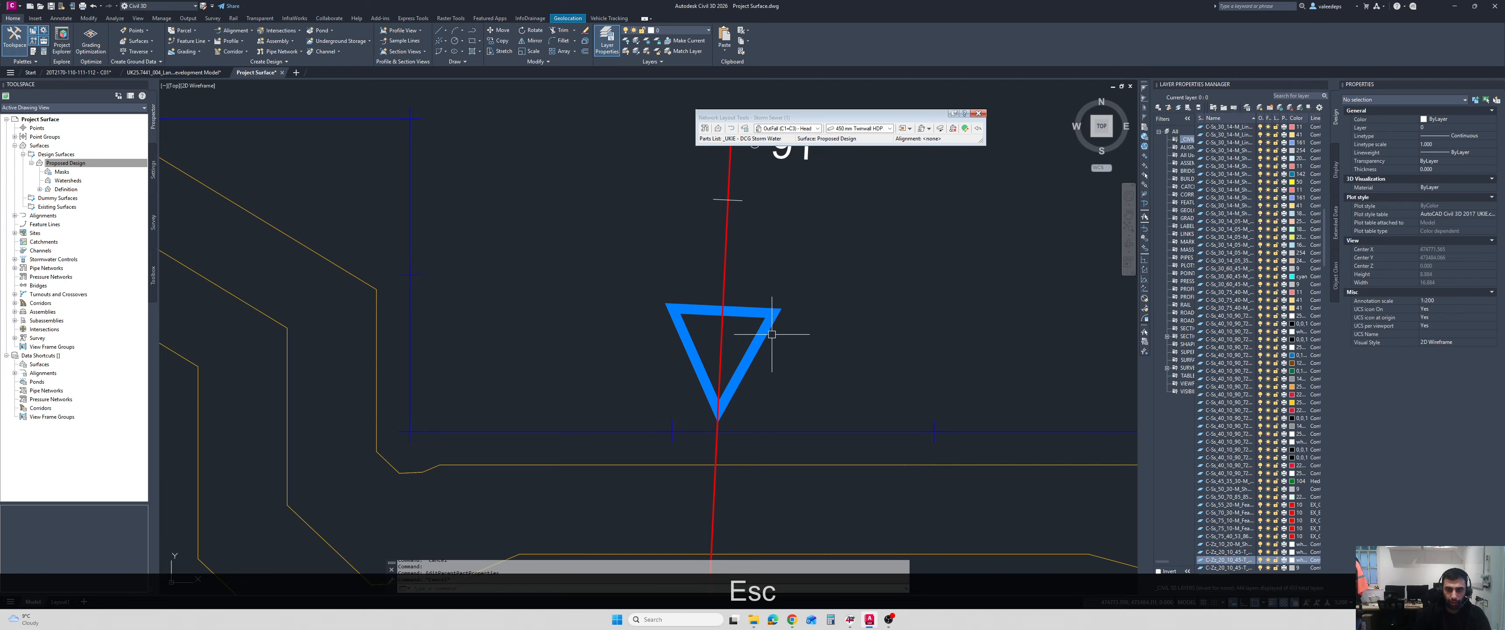
pyautogui.click(772, 334)
pyautogui.click(712, 494)
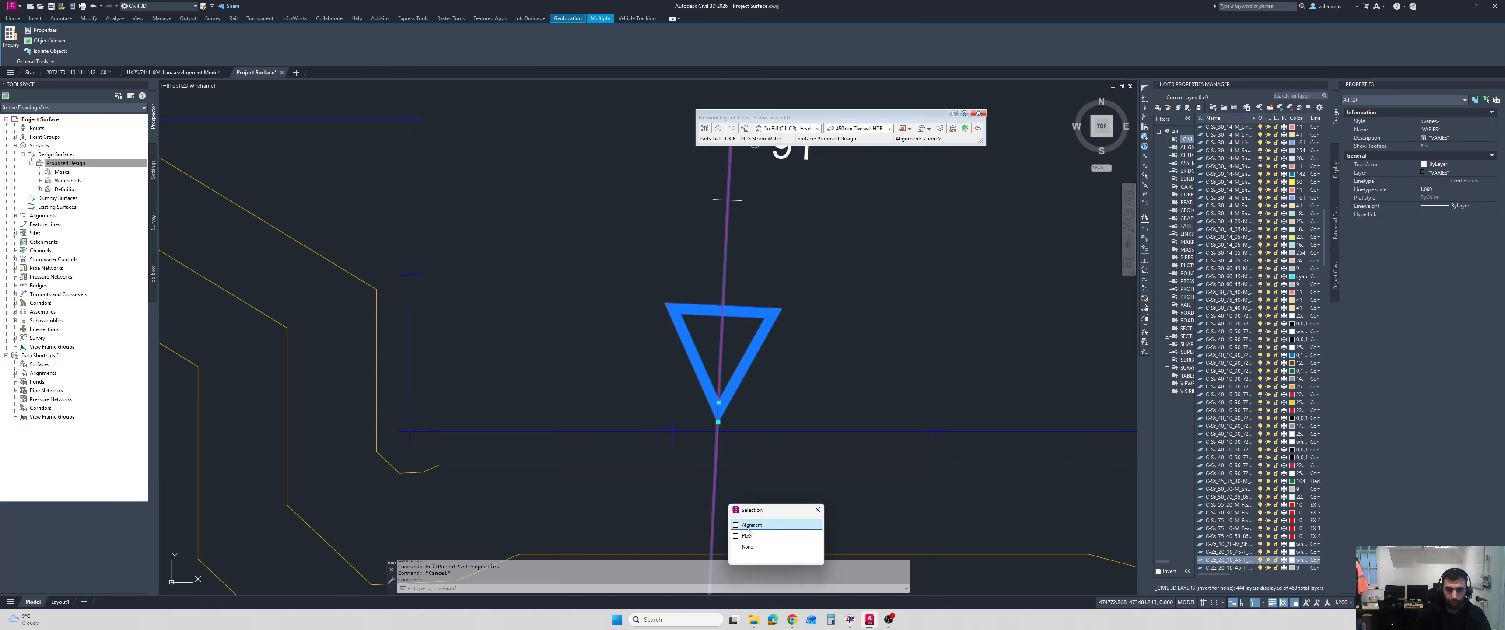
pyautogui.click(747, 535)
pyautogui.rightClick(821, 304)
pyautogui.click(862, 450)
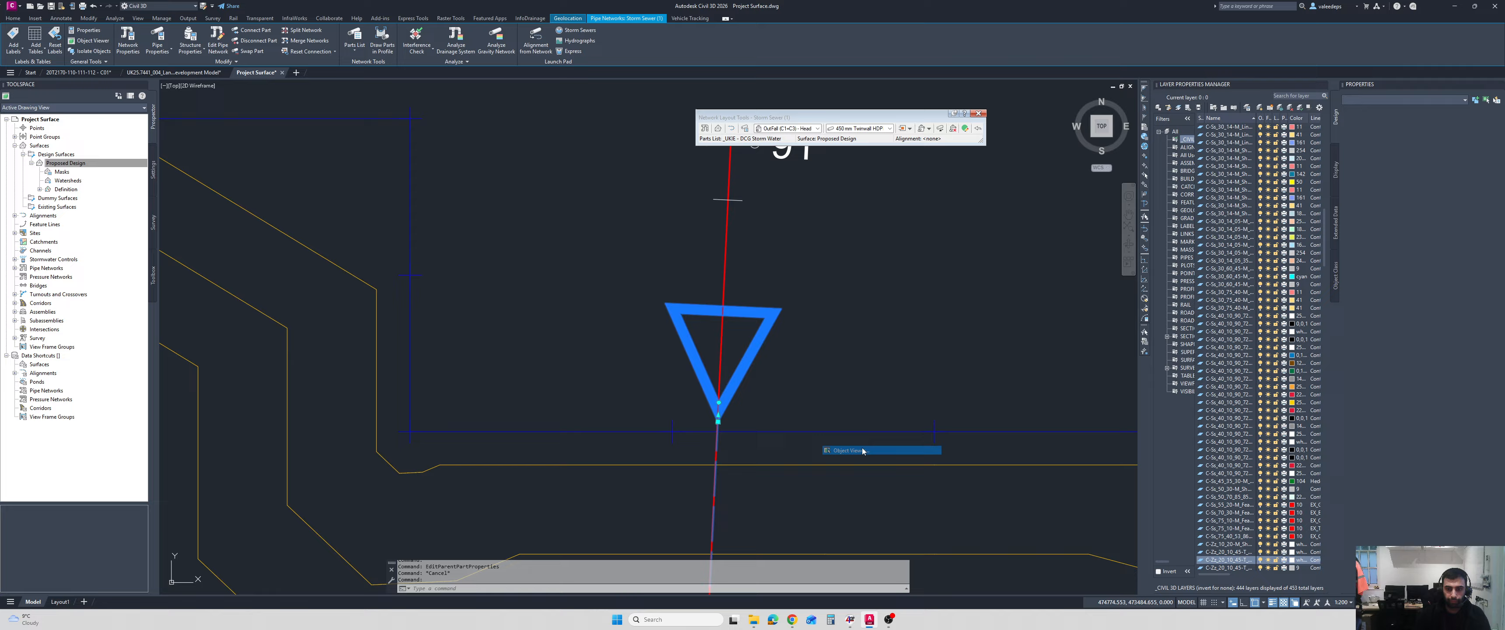
pyautogui.moveTo(847, 381); pyautogui.dragTo(641, 363)
pyautogui.scroll(5, 854, 383)
pyautogui.moveTo(855, 384); pyautogui.dragTo(534, 278)
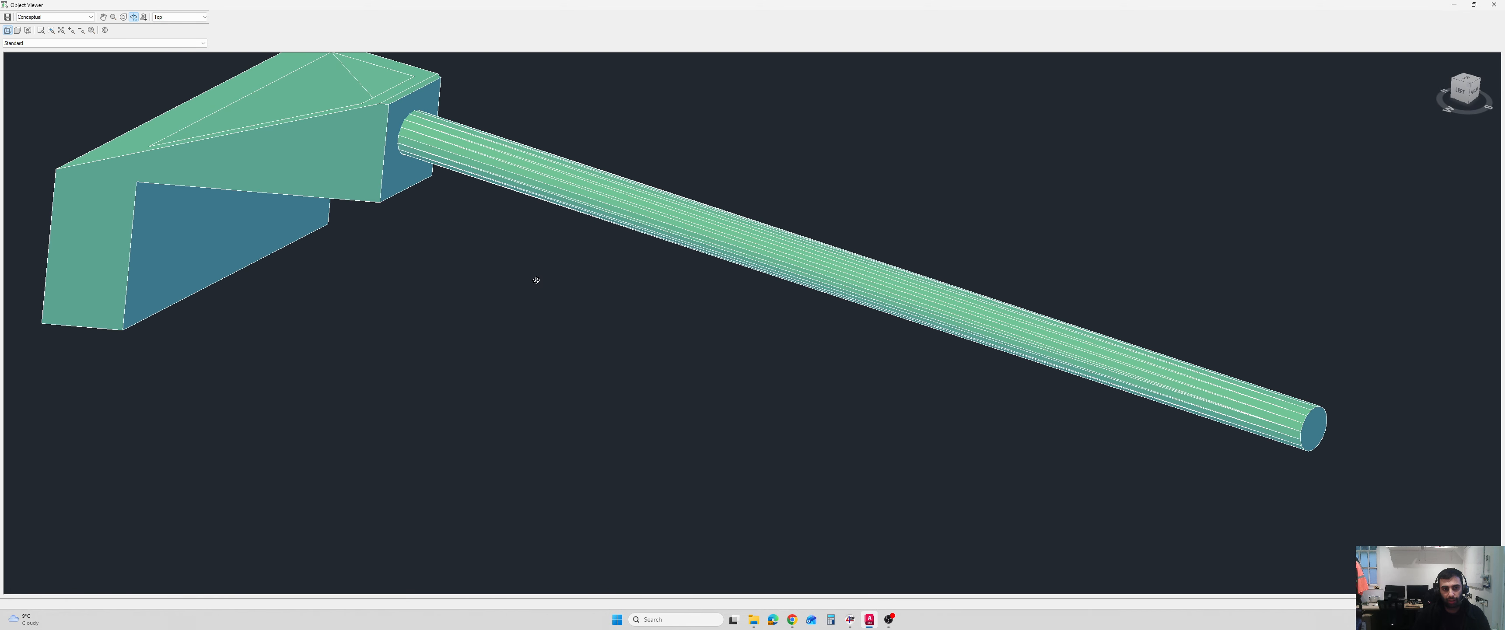
pyautogui.click(1494, 8)
pyautogui.scroll(-2, 534, 295)
pyautogui.moveTo(534, 295)
pyautogui.mouseDown(button='middle')
pyautogui.moveTo(700, 303)
pyautogui.moveTo(815, 339)
pyautogui.mouseUp(button='middle')
pyautogui.press('Escape')
# Review the storm sewer run in plan and along the longsection between the manholes and the outfall.
pyautogui.scroll(-6, 587, 304)
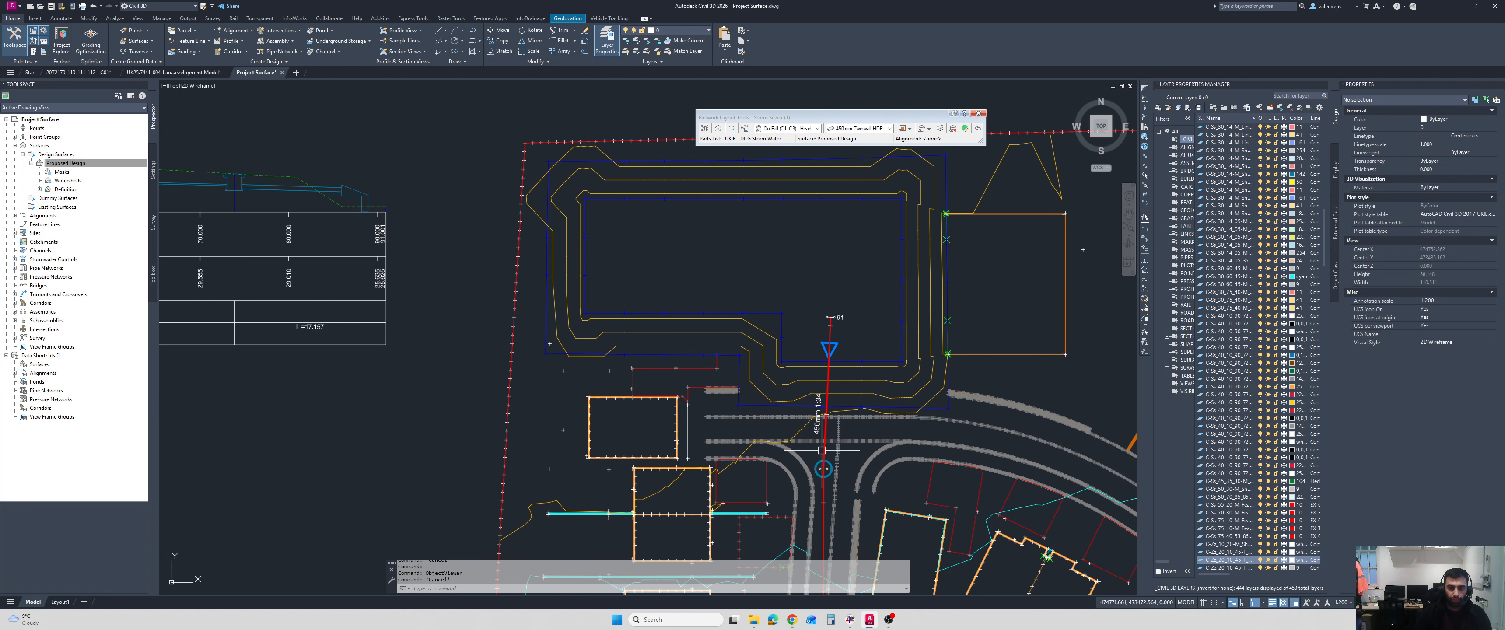
pyautogui.moveTo(821, 450); pyautogui.dragTo(829, 341, button='middle')
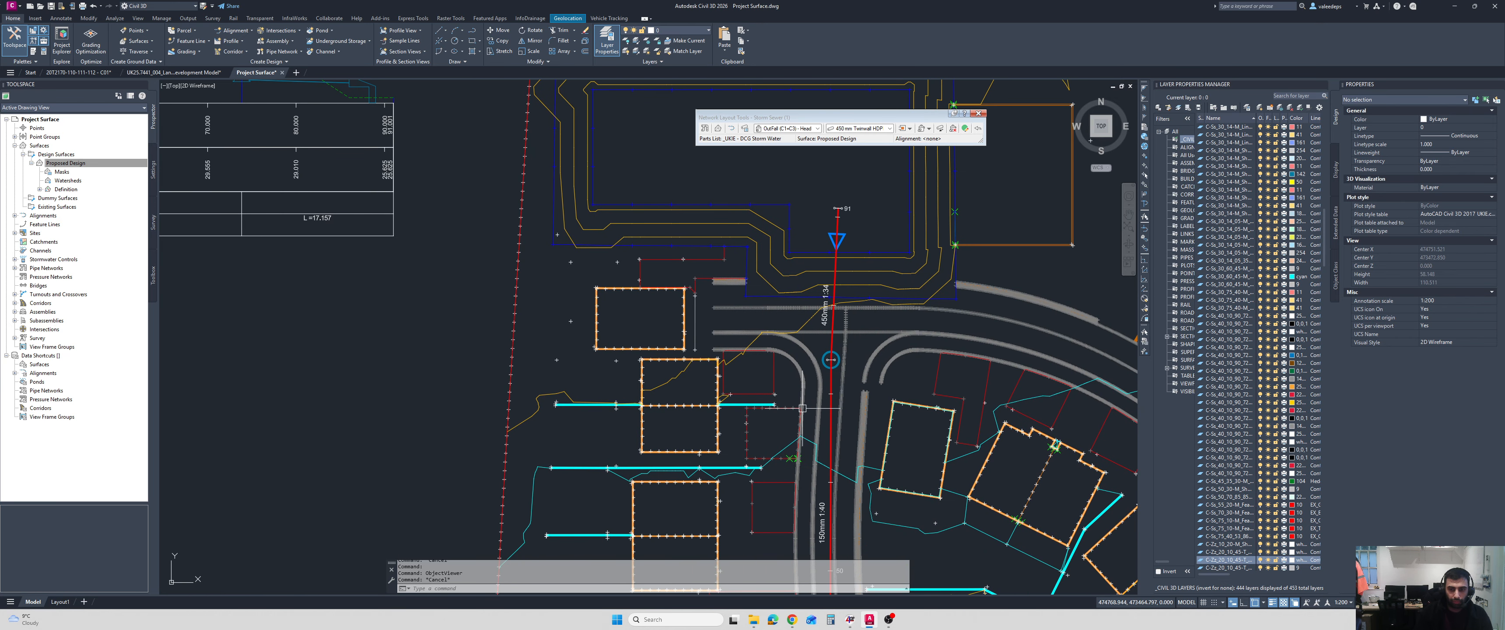
pyautogui.scroll(-2, 806, 412)
pyautogui.moveTo(805, 416); pyautogui.dragTo(810, 394, button='middle')
pyautogui.scroll(2, 443, 228)
pyautogui.moveTo(441, 227); pyautogui.dragTo(554, 278, button='middle')
pyautogui.scroll(4, 385, 203)
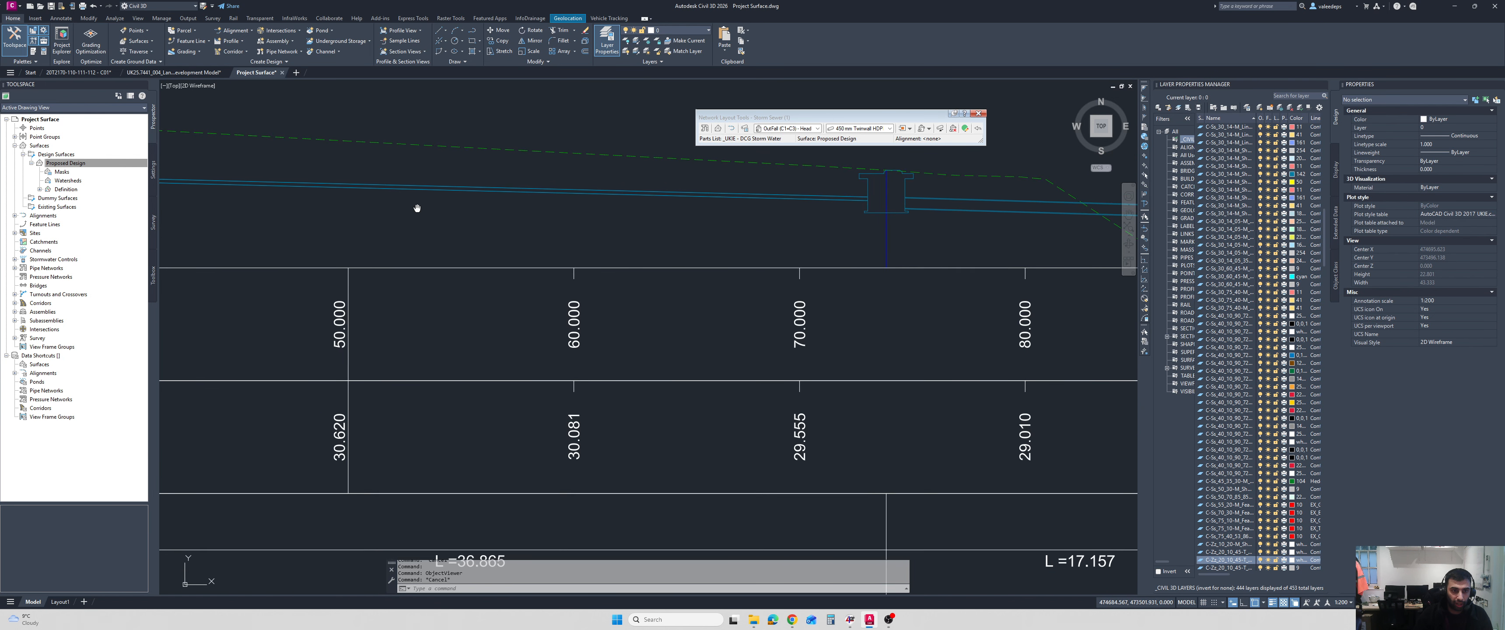
pyautogui.scroll(-3, 417, 208)
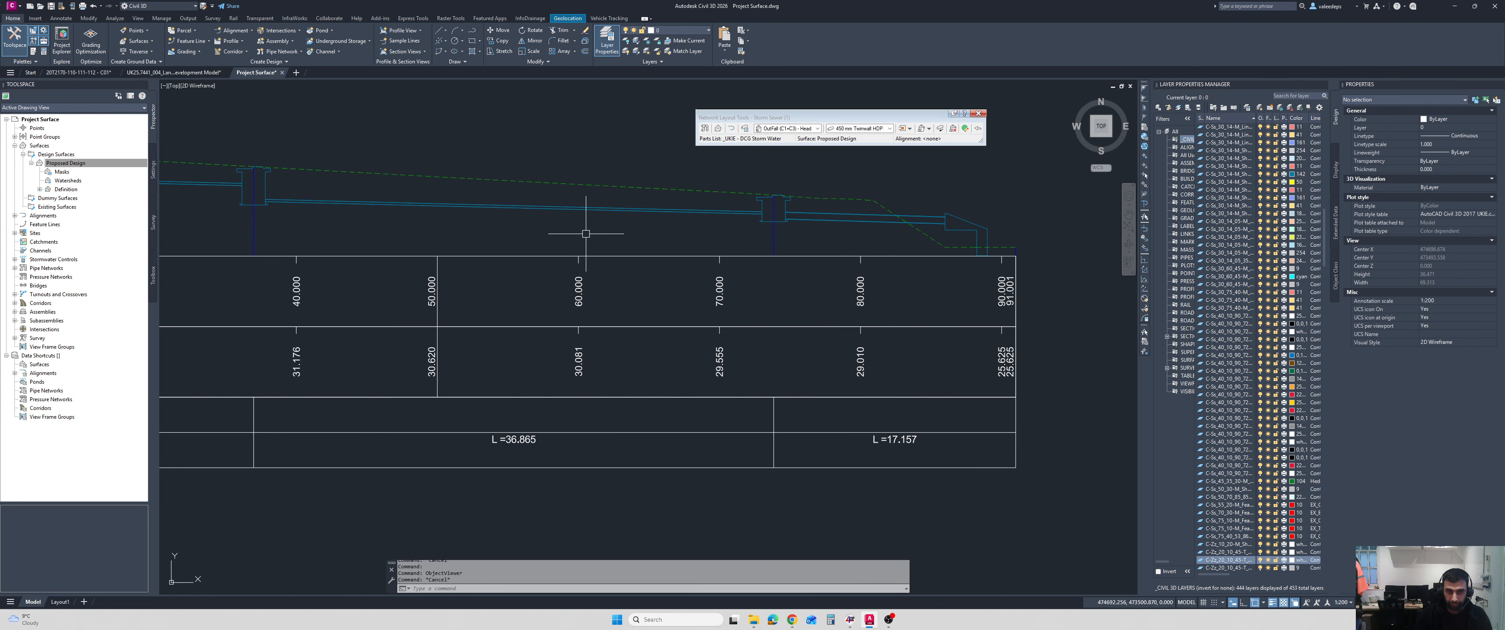
# Open the Pipe Network Vistas, check the rule status of the structures and pipes, and select Pipe7.
pyautogui.click(965, 129)
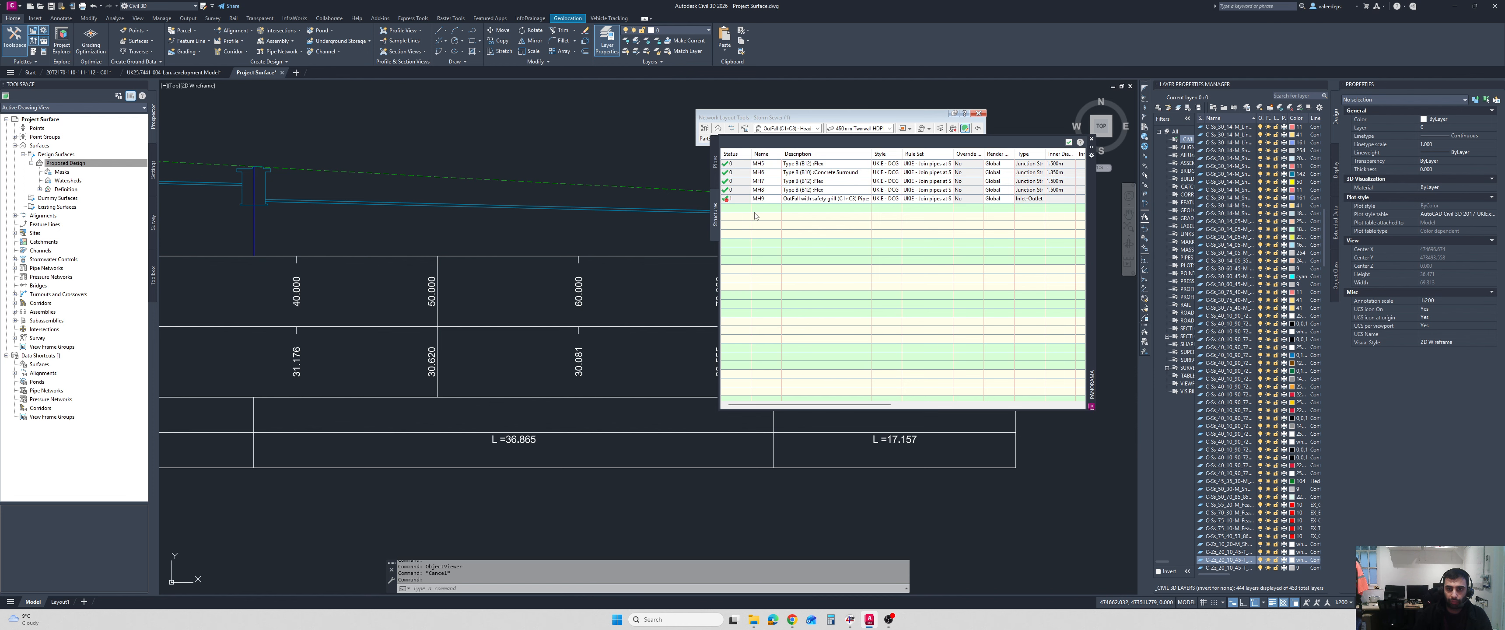
pyautogui.click(713, 161)
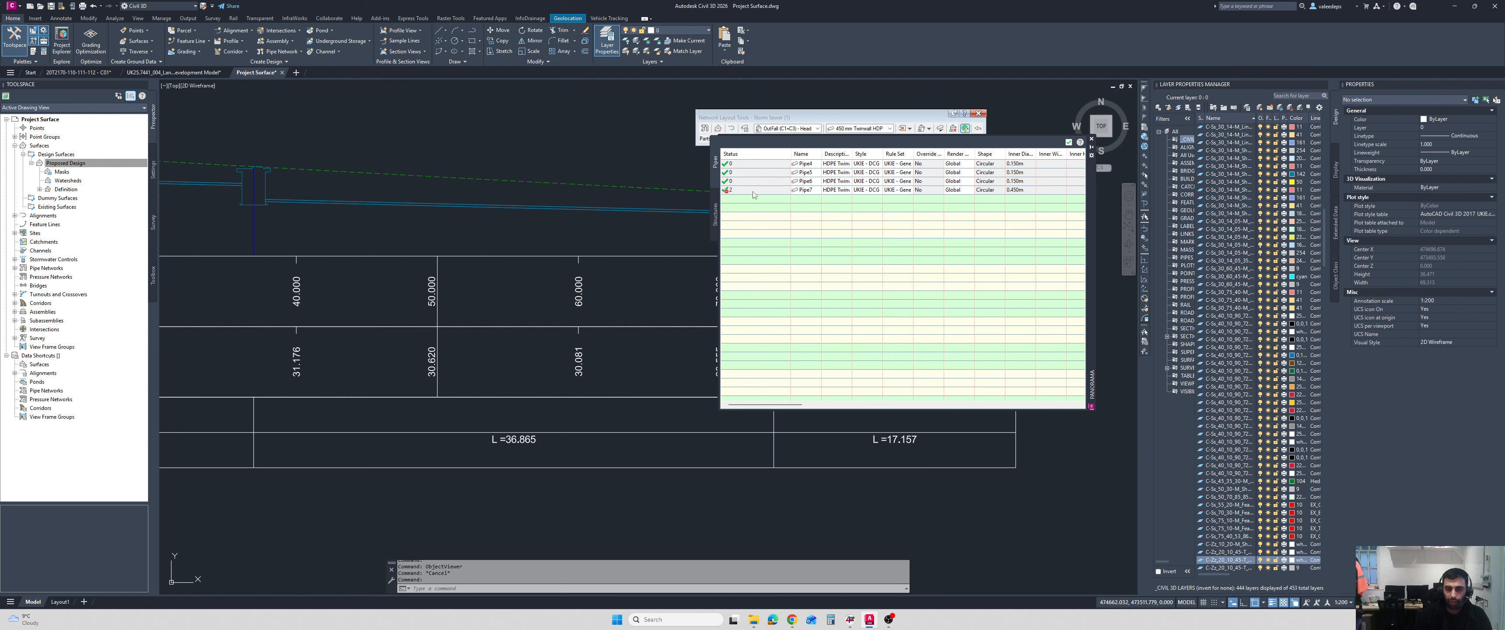
pyautogui.moveTo(752, 195)
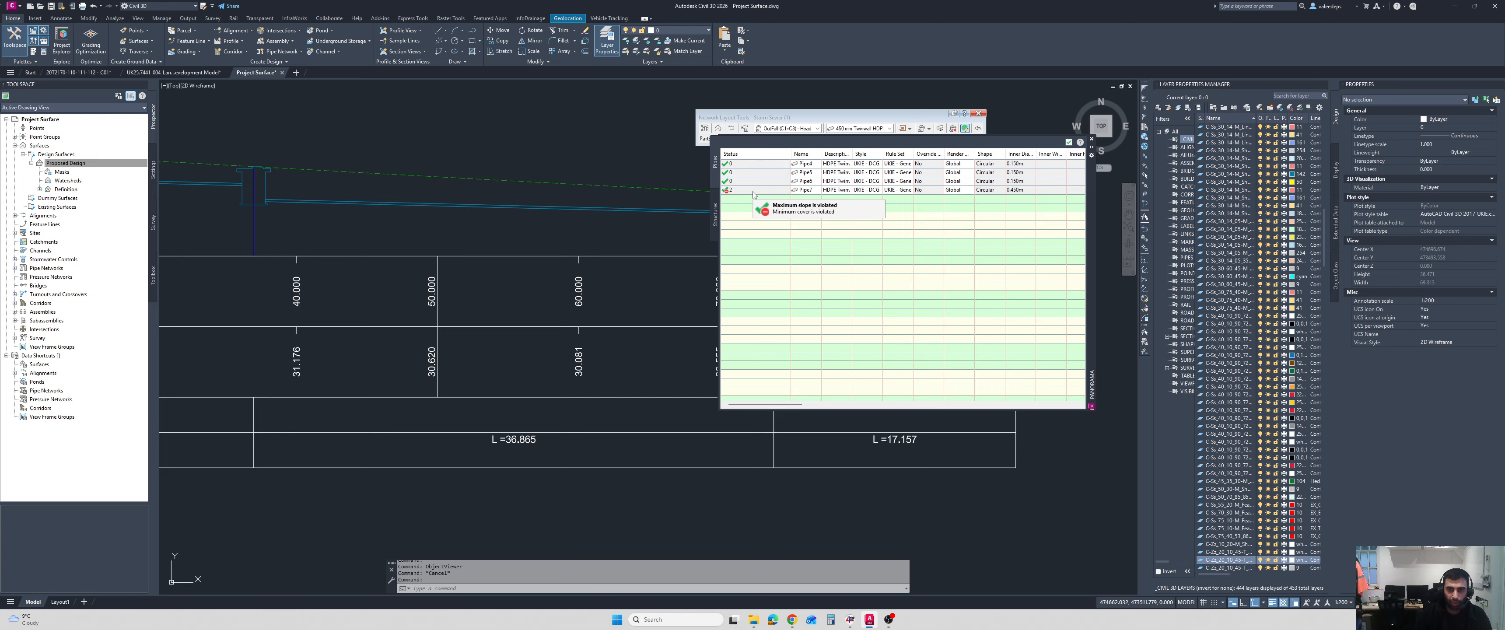
pyautogui.click(751, 191)
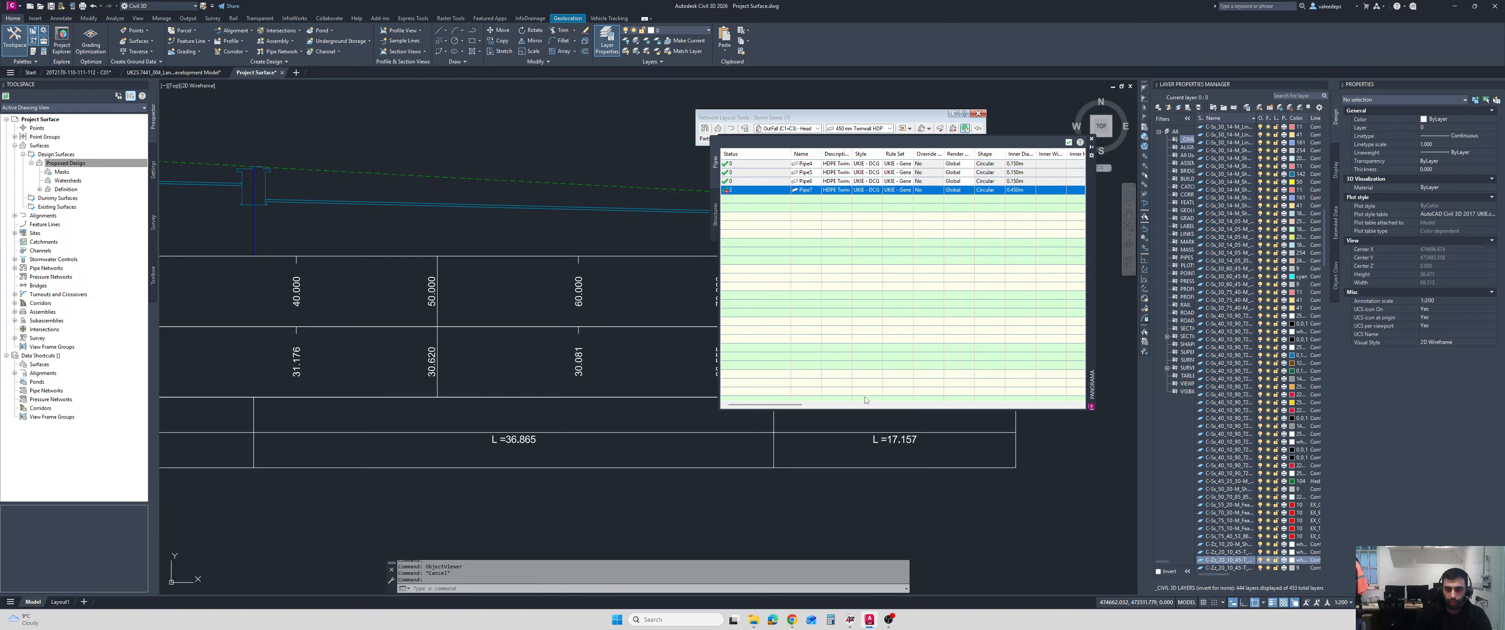
# Look through the rule sets available for Pipe7 in the Pipe Network Vistas, and close the vistas.
pyautogui.moveTo(798, 406); pyautogui.dragTo(806, 403)
pyautogui.click(898, 155)
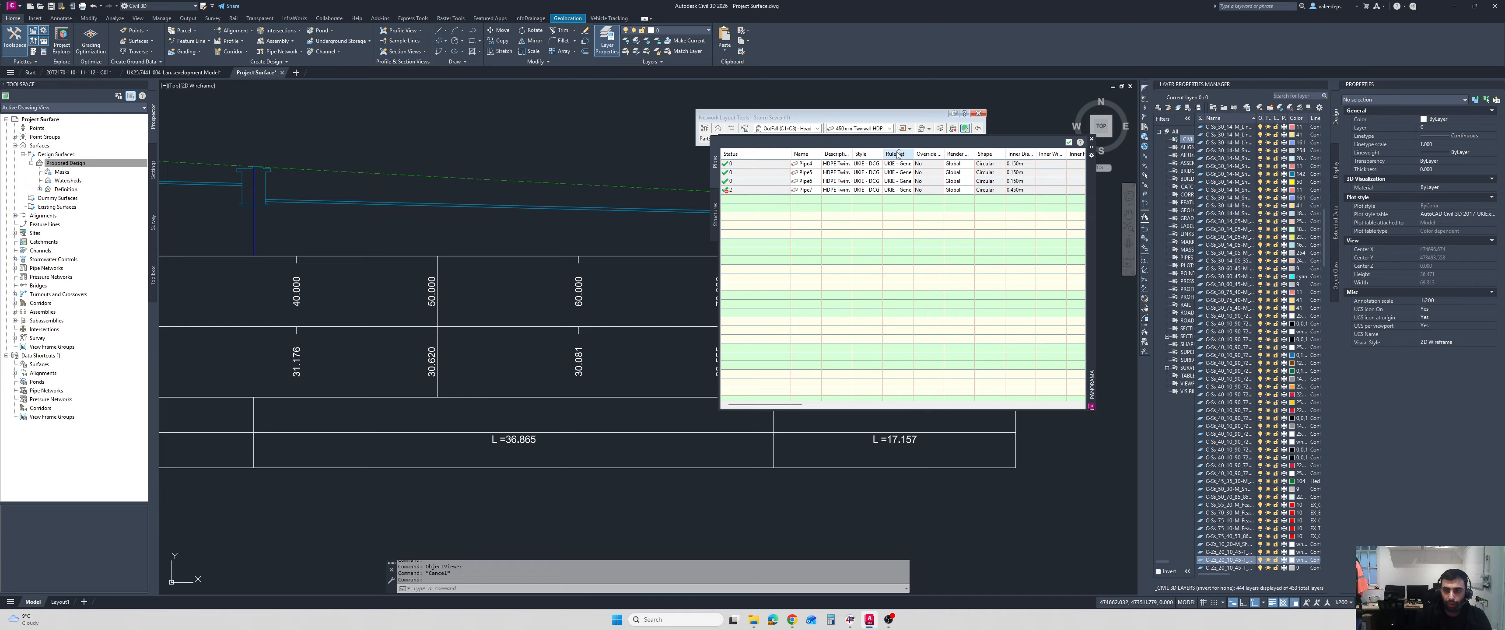
pyautogui.click(904, 189)
pyautogui.click(906, 191)
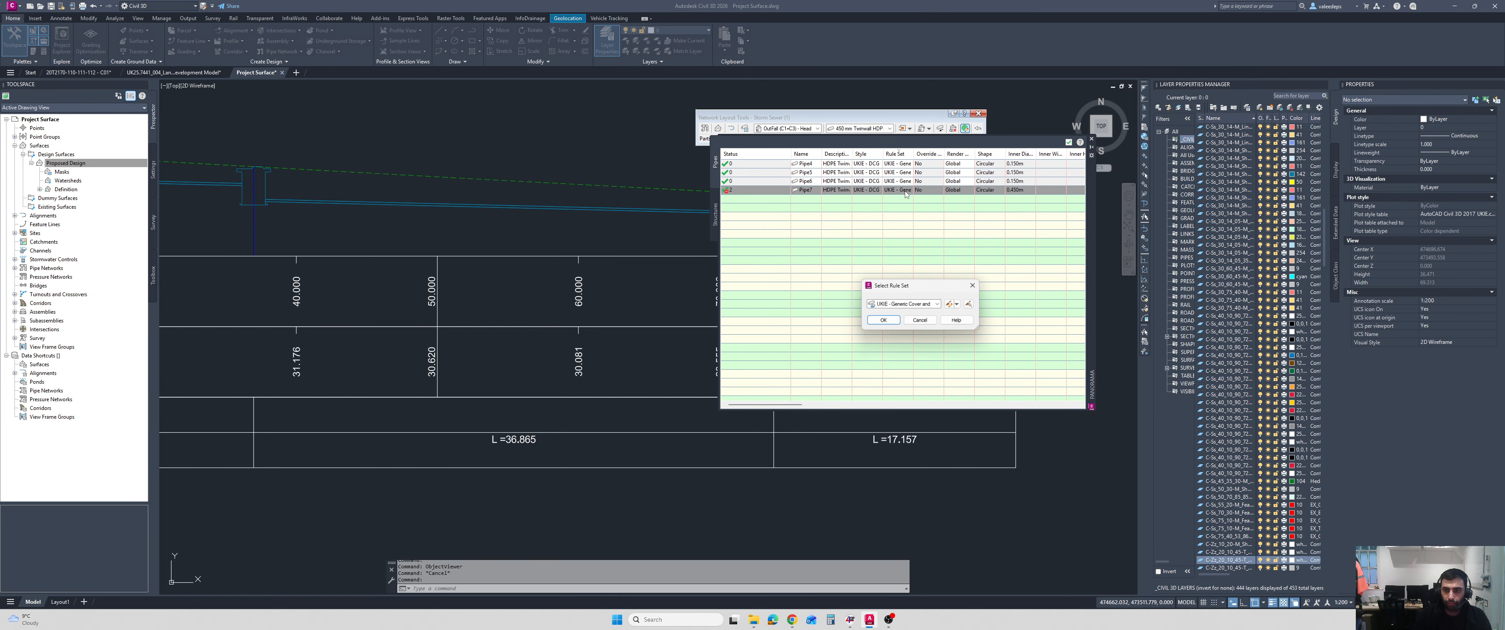
pyautogui.click(921, 305)
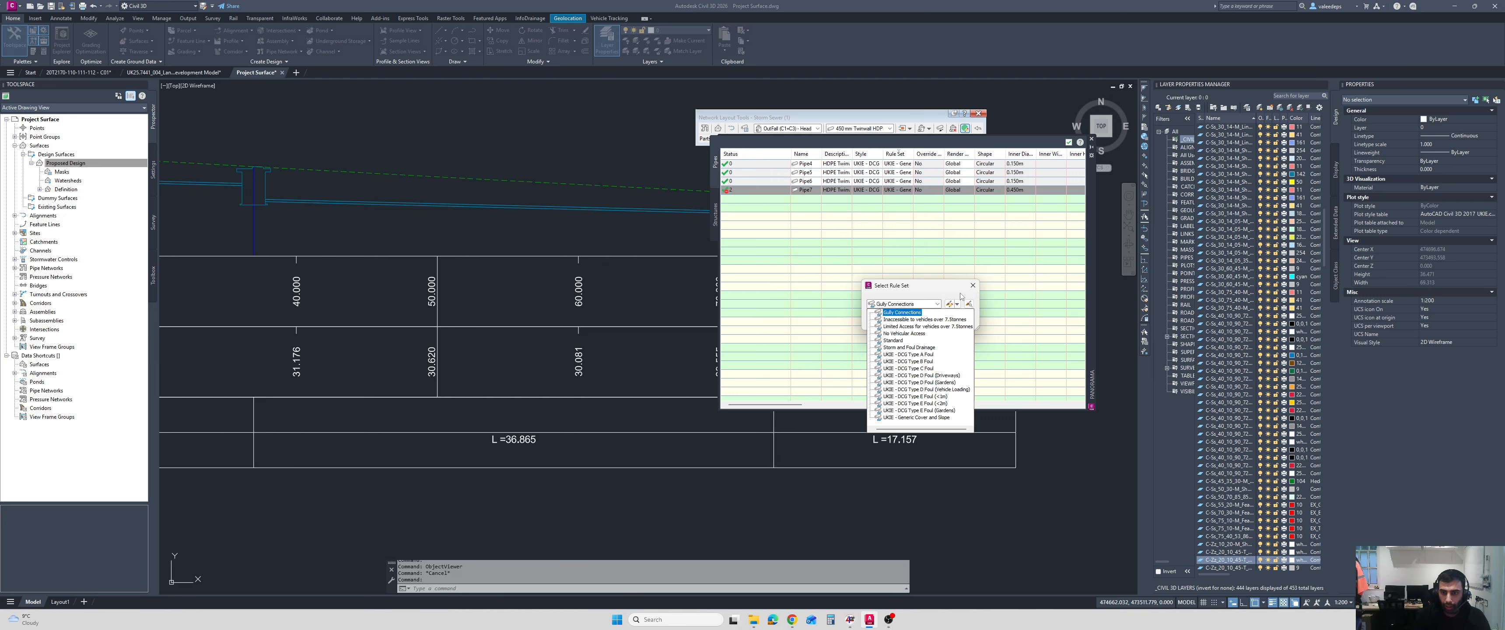
pyautogui.click(901, 312)
pyautogui.click(883, 321)
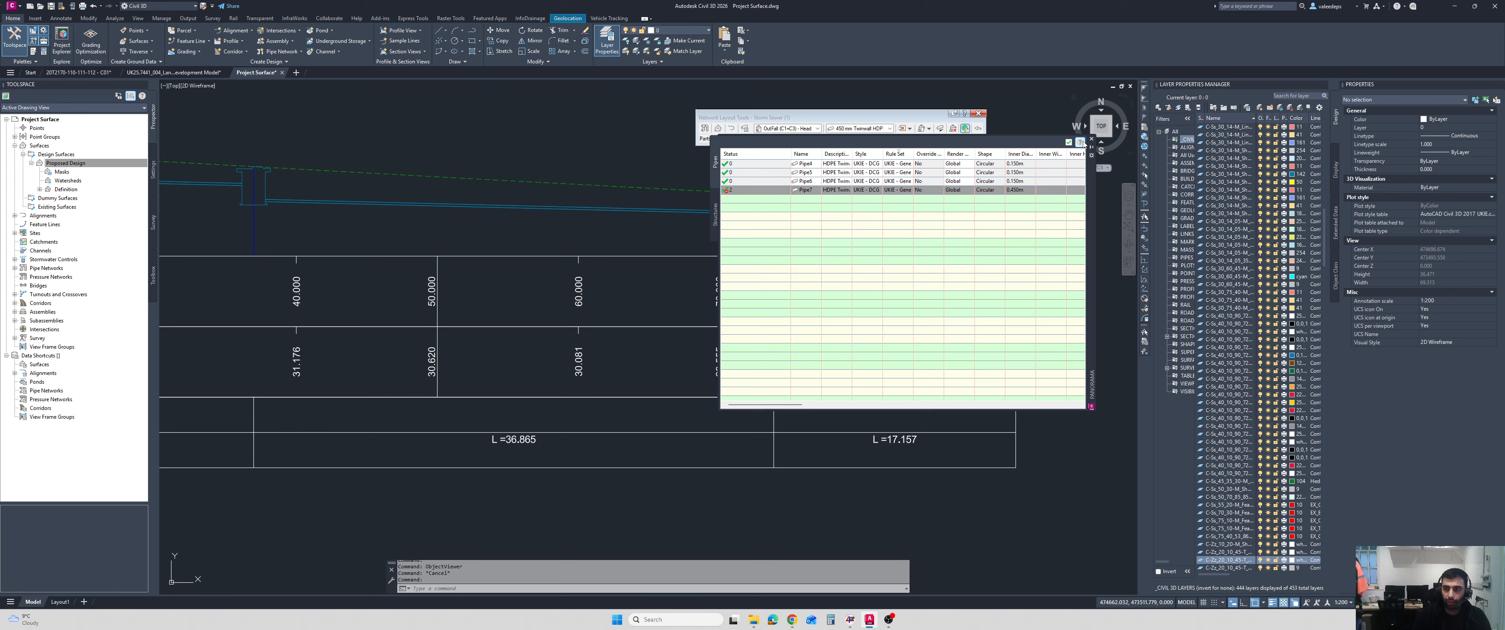
pyautogui.click(1068, 143)
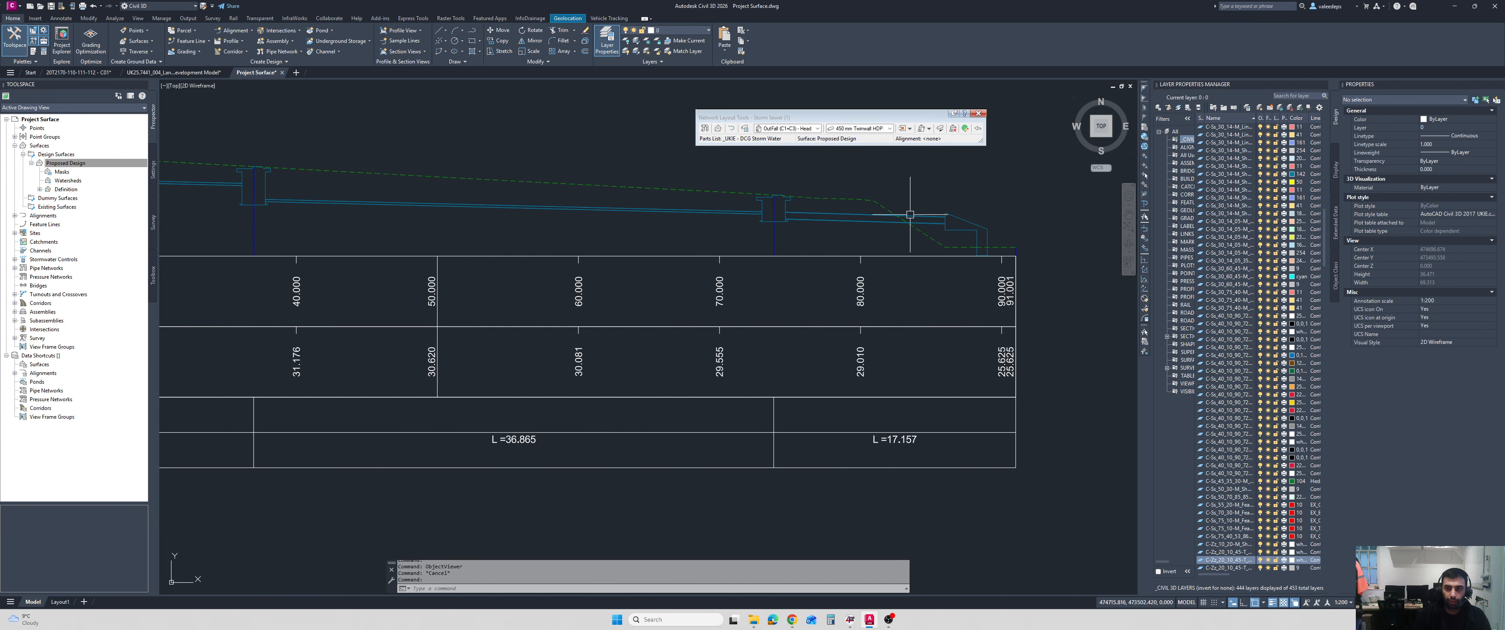
# Open the Pipe Properties of the last pipe before the outfall and check its slope, elevations and rule violations.
pyautogui.press('Escape')
pyautogui.click(868, 217)
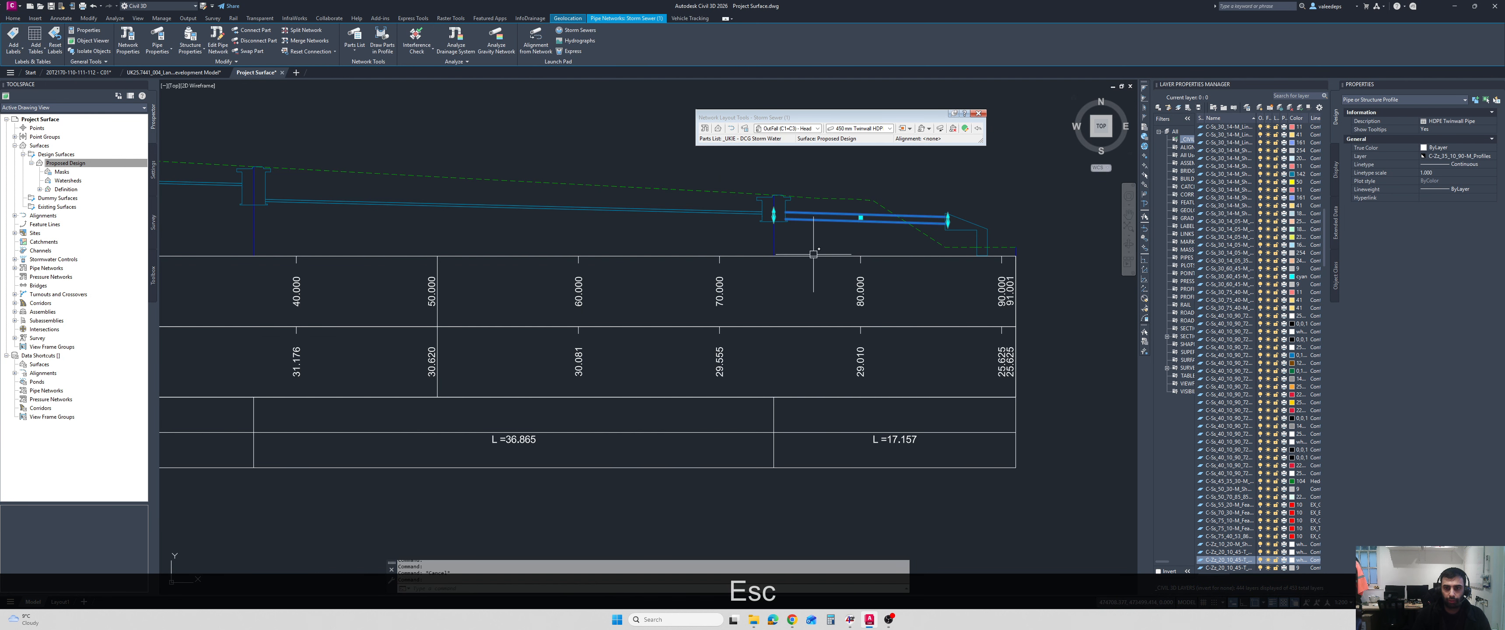
pyautogui.rightClick(681, 231)
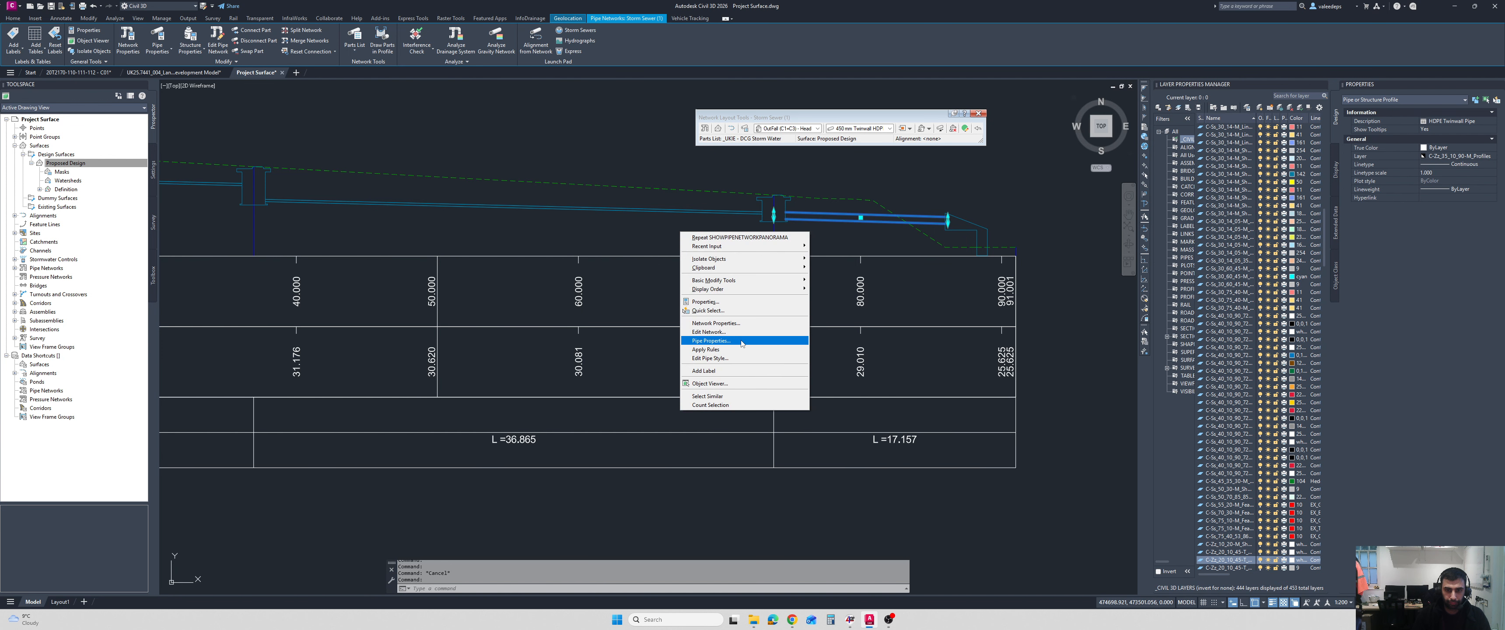
pyautogui.click(725, 341)
pyautogui.scroll(-2, 710, 324)
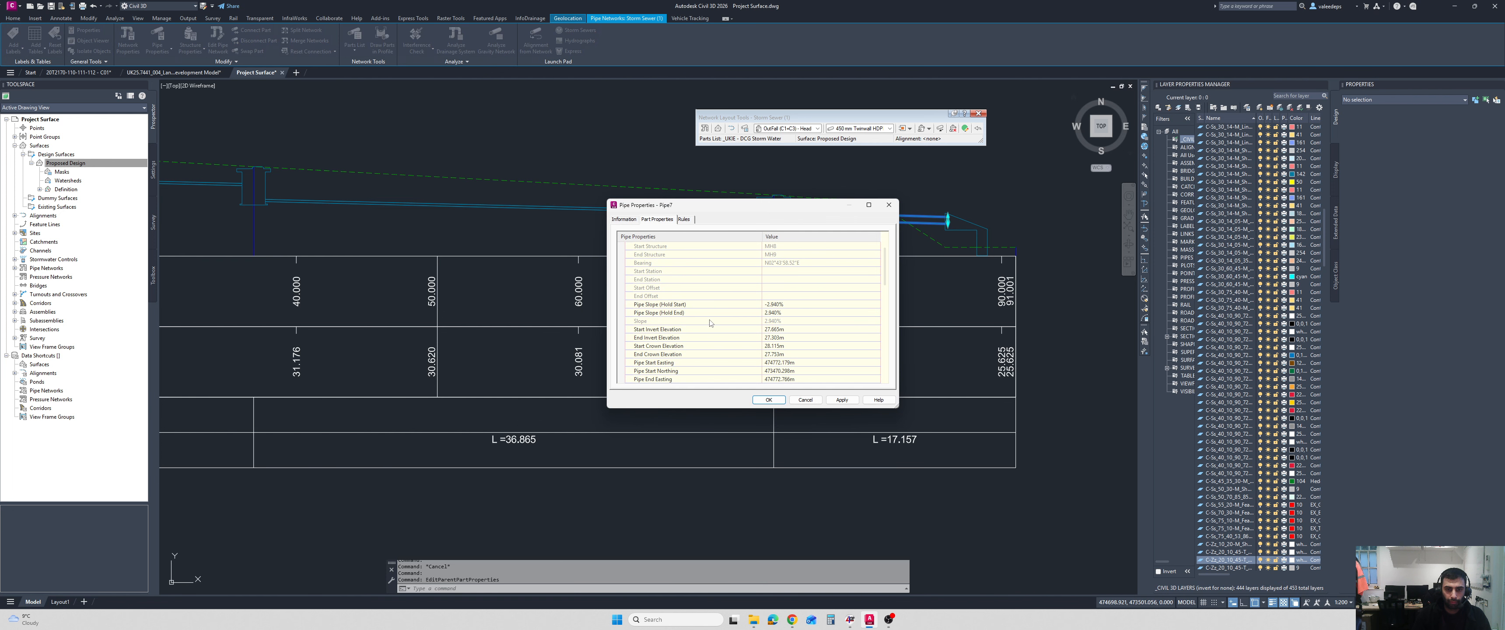
pyautogui.scroll(-1, 710, 324)
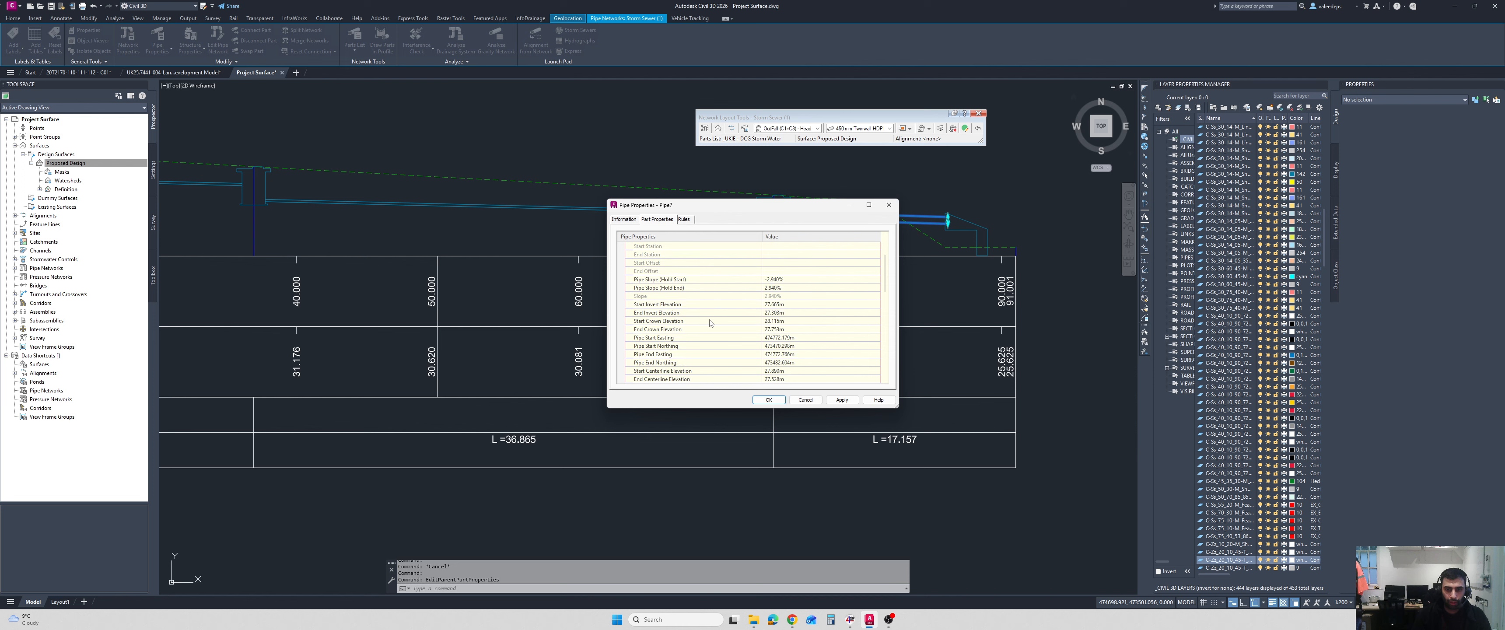
pyautogui.click(684, 219)
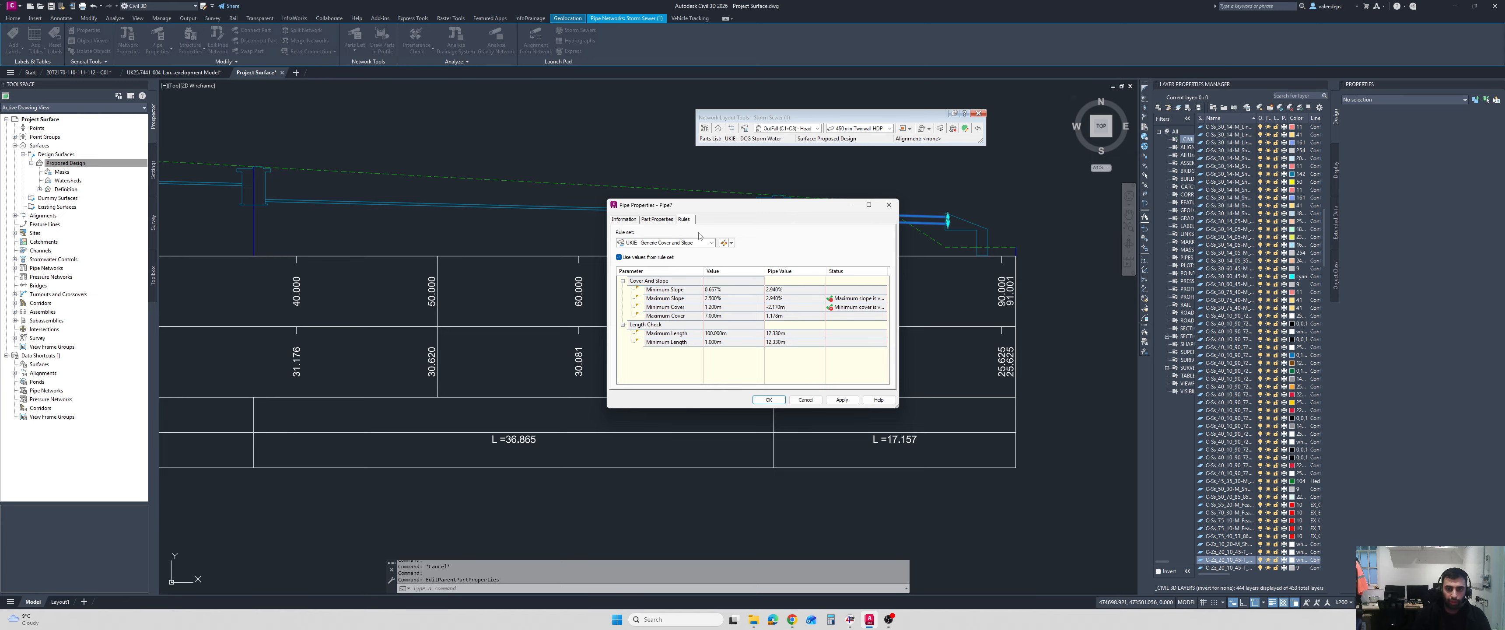
# Set the outfall pipe's Pipe Slope (Hold Start) to -2.5% in its part properties.
pyautogui.click(657, 219)
pyautogui.scroll(3, 730, 304)
pyautogui.click(772, 303)
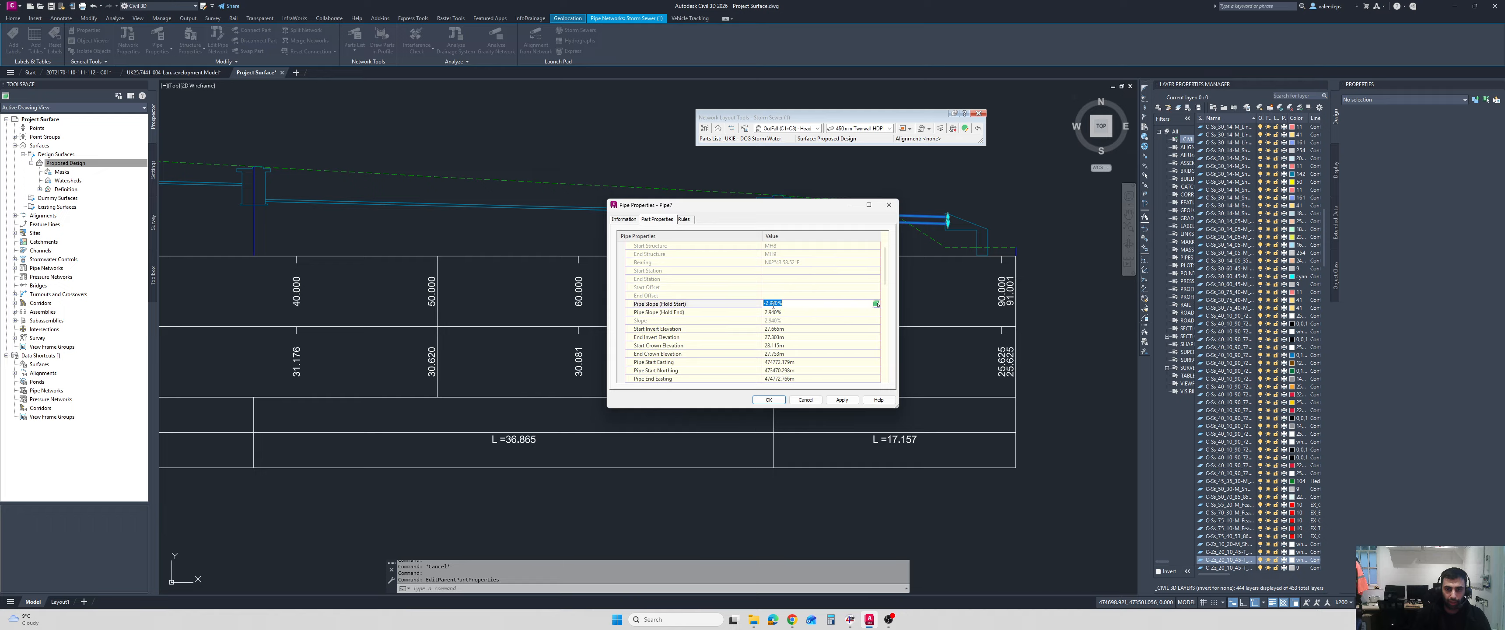
pyautogui.press('BackSpace')
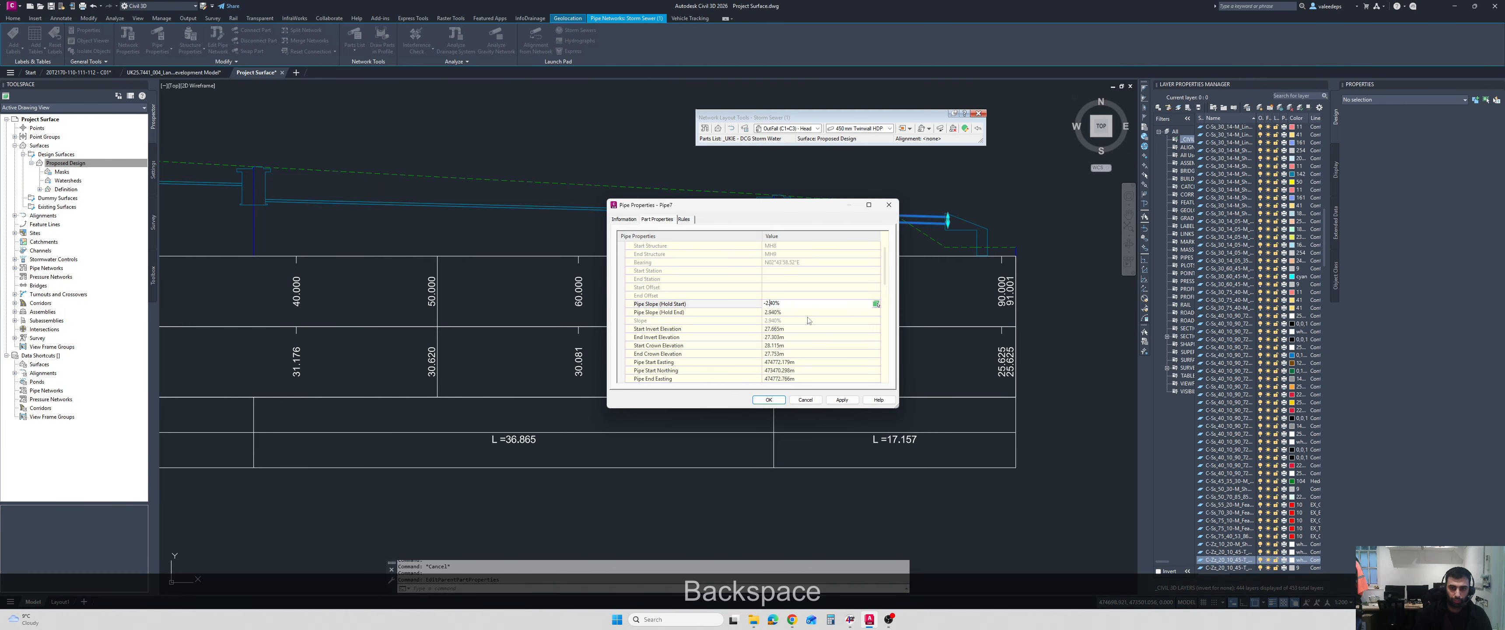
pyautogui.press('Delete')
pyautogui.write('5')
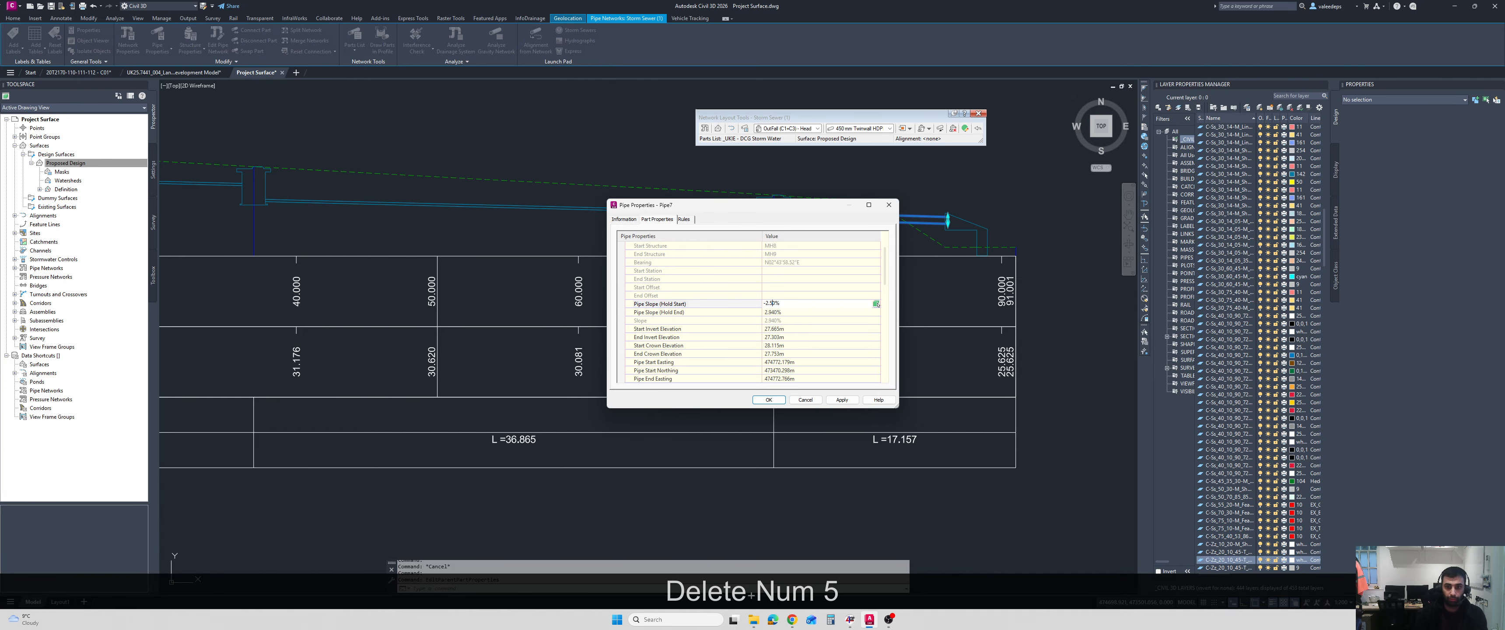
pyautogui.click(768, 400)
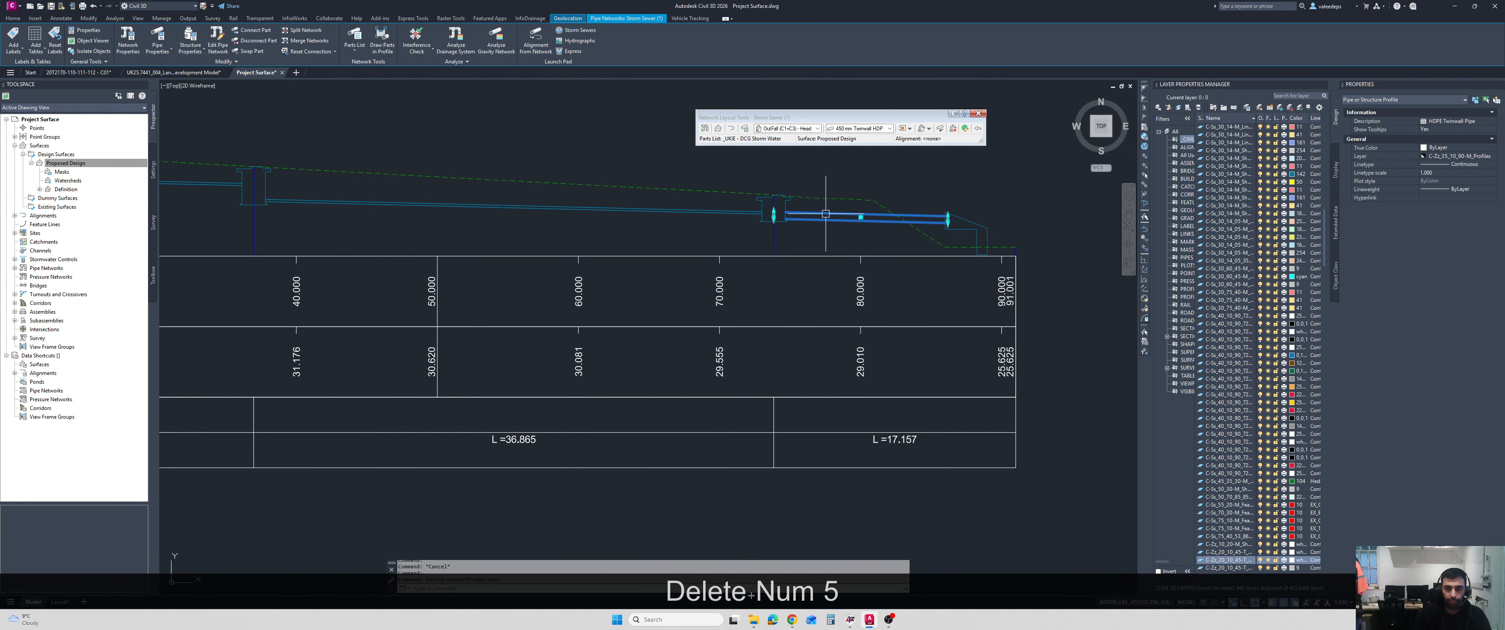
# Reopen the outfall pipe's properties and recheck its cover, slope and length rules.
pyautogui.rightClick(819, 244)
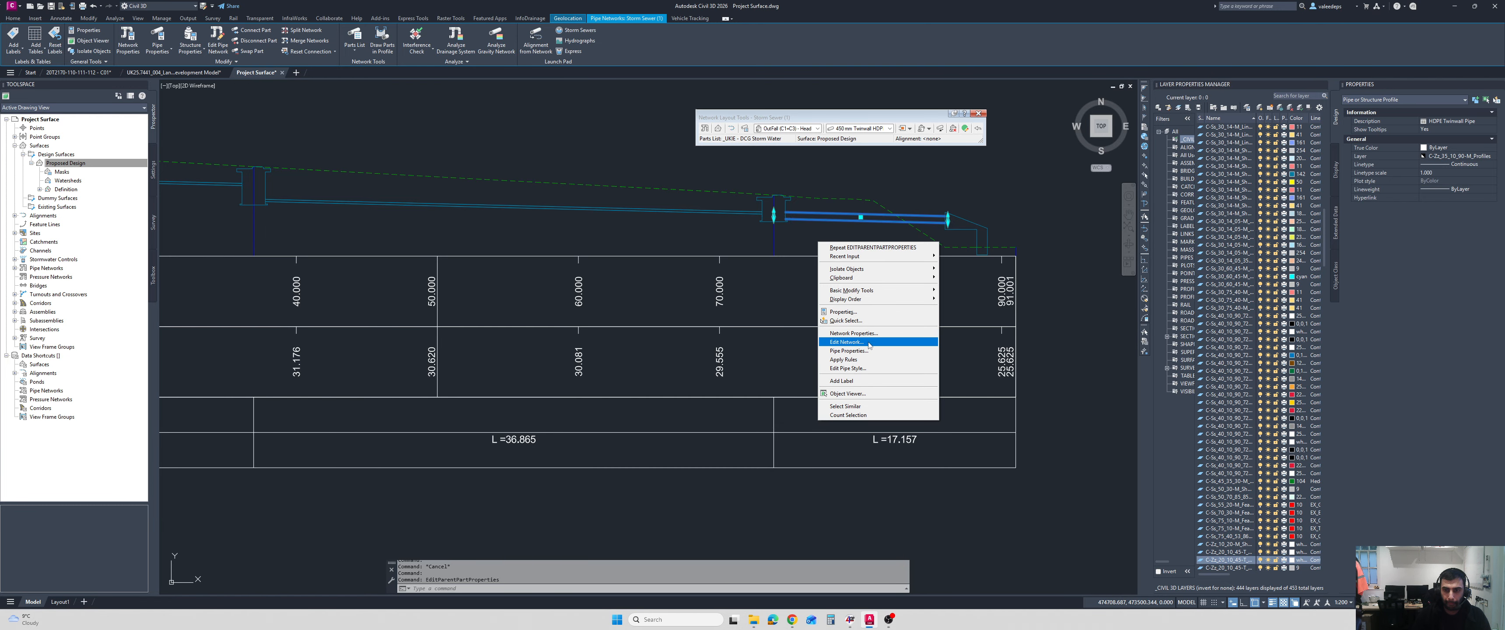
pyautogui.click(850, 351)
pyautogui.click(690, 221)
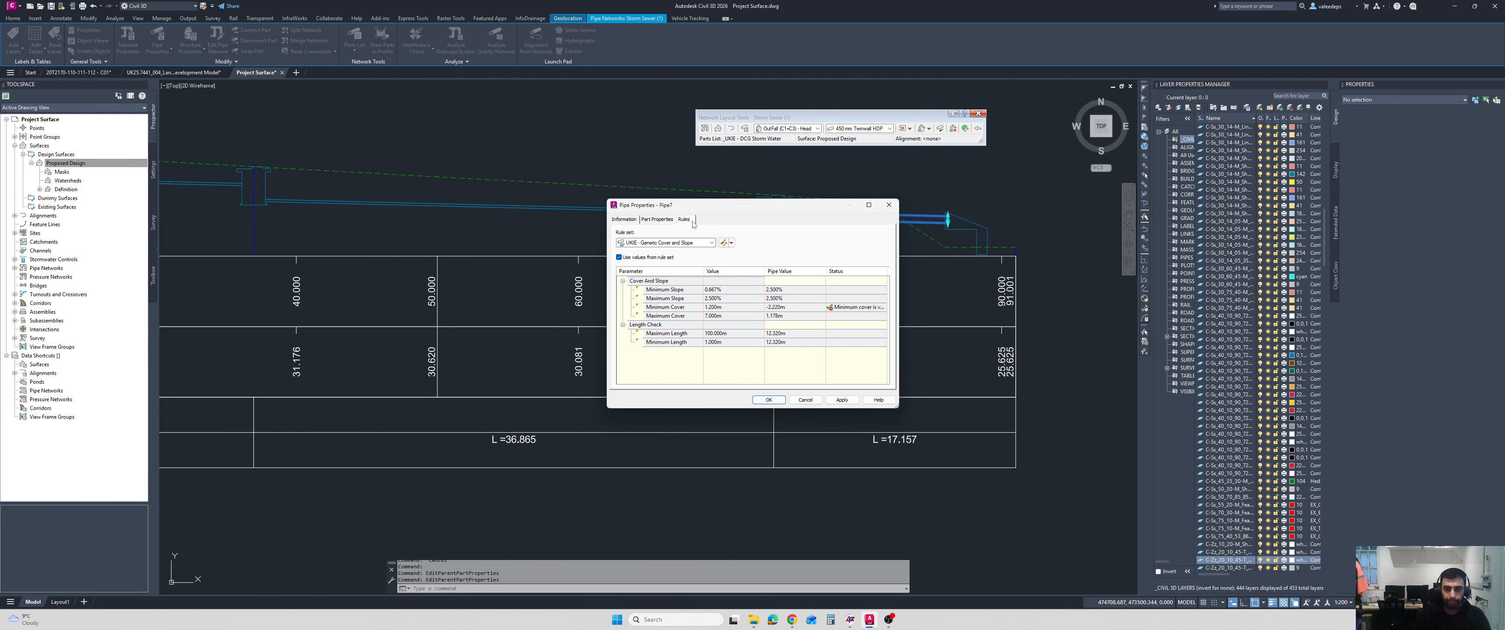
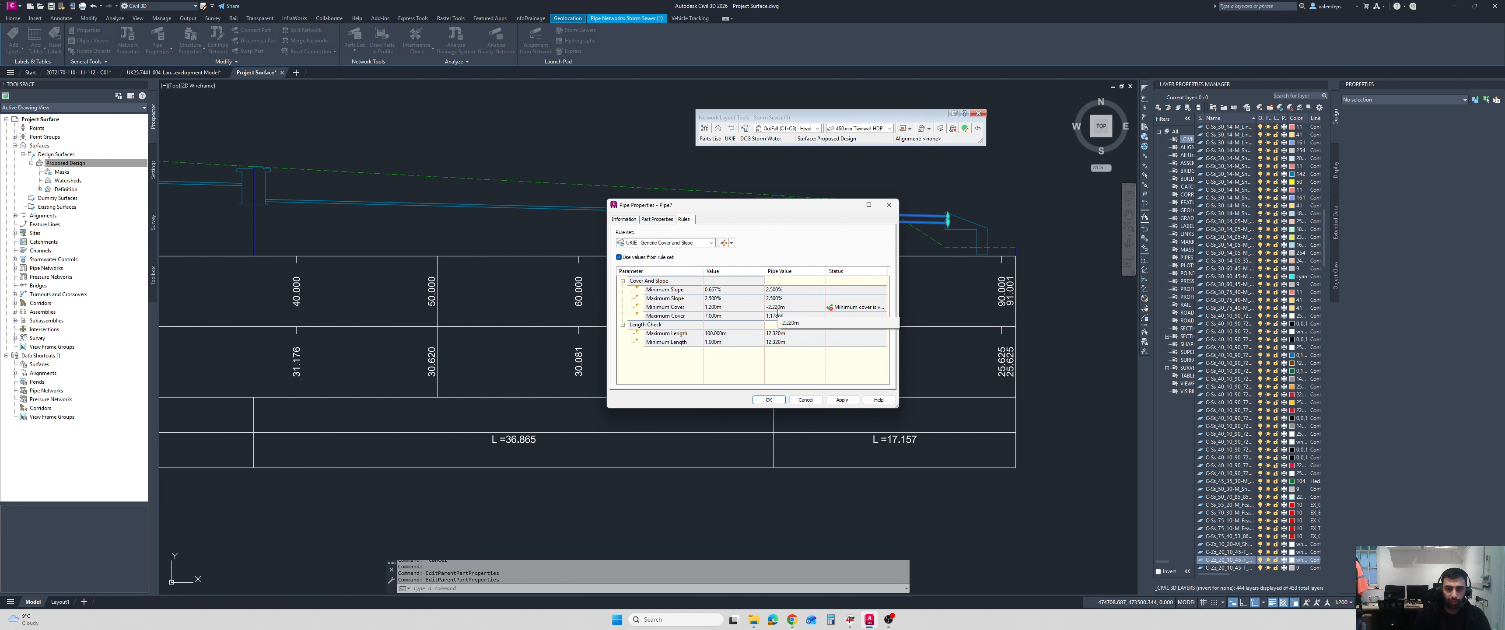
# Close the Pipe Properties unchanged and stretch the last pipe's outfall end slightly upward in the longsection.
pyautogui.click(804, 400)
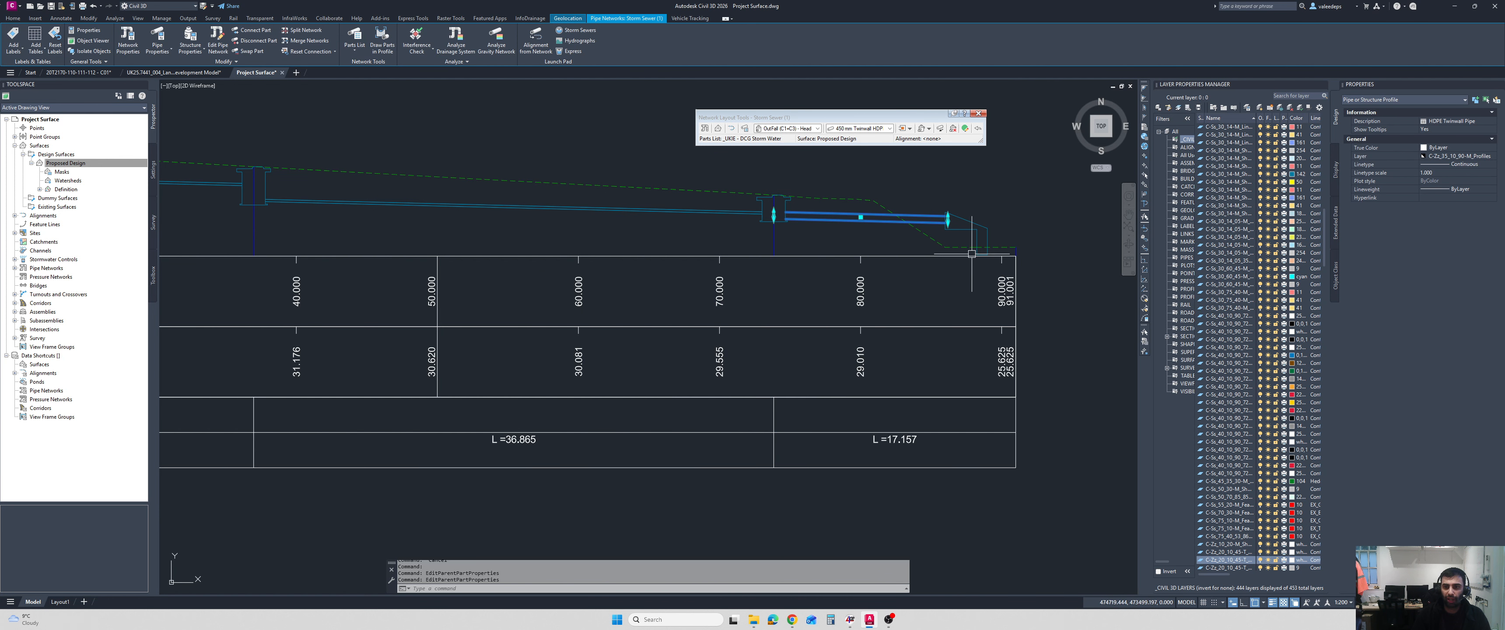
pyautogui.scroll(5, 974, 234)
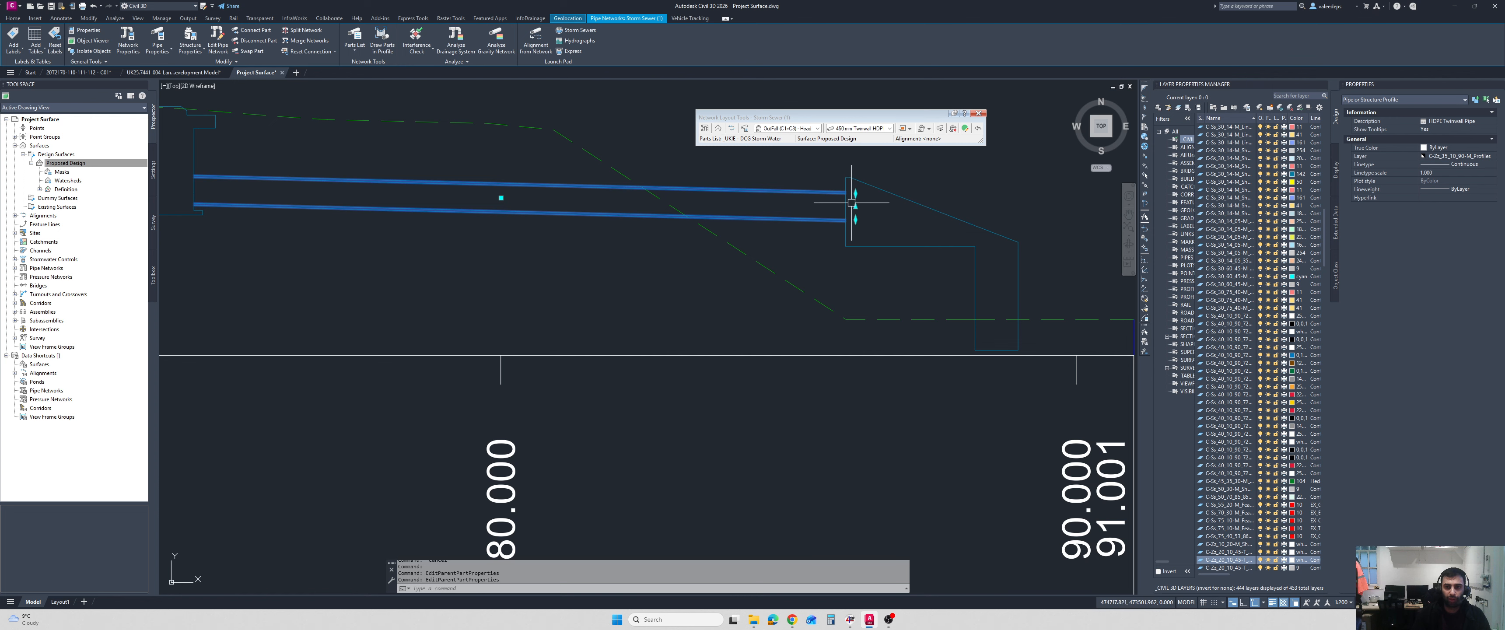
pyautogui.click(856, 207)
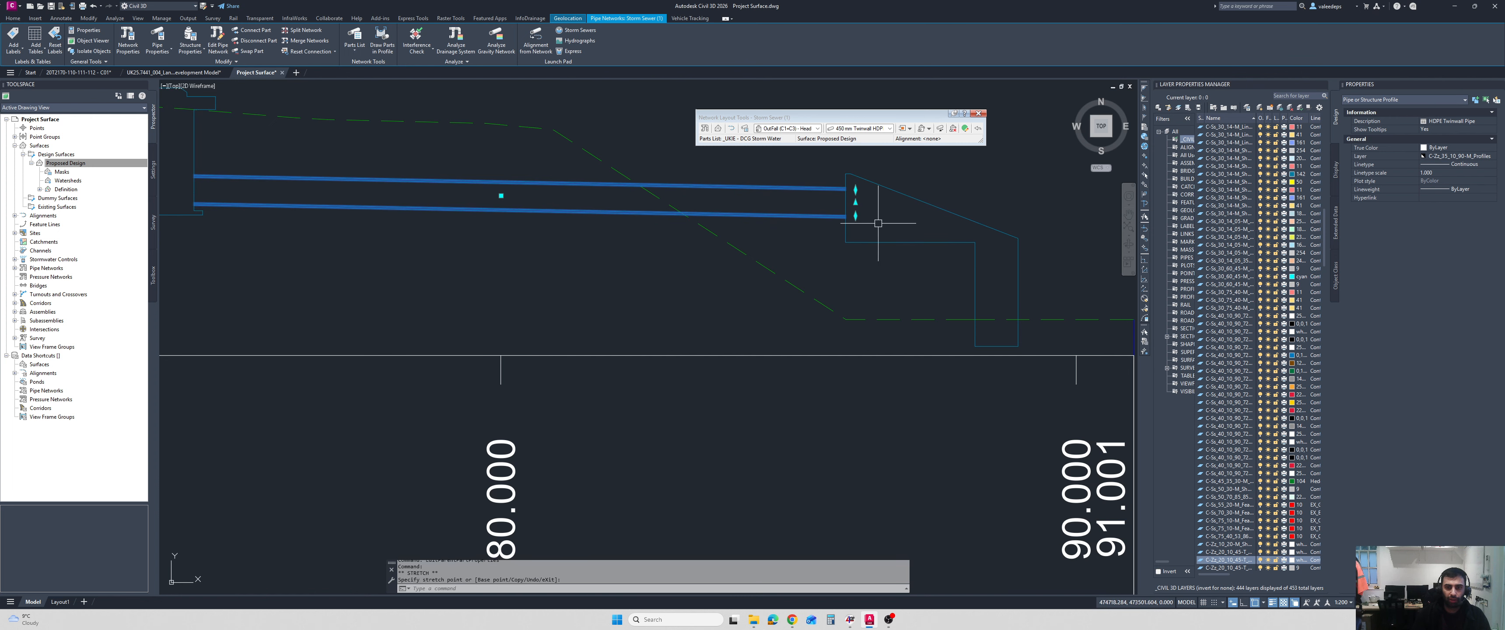
pyautogui.click(998, 233)
pyautogui.click(951, 248)
pyautogui.scroll(-3, 900, 259)
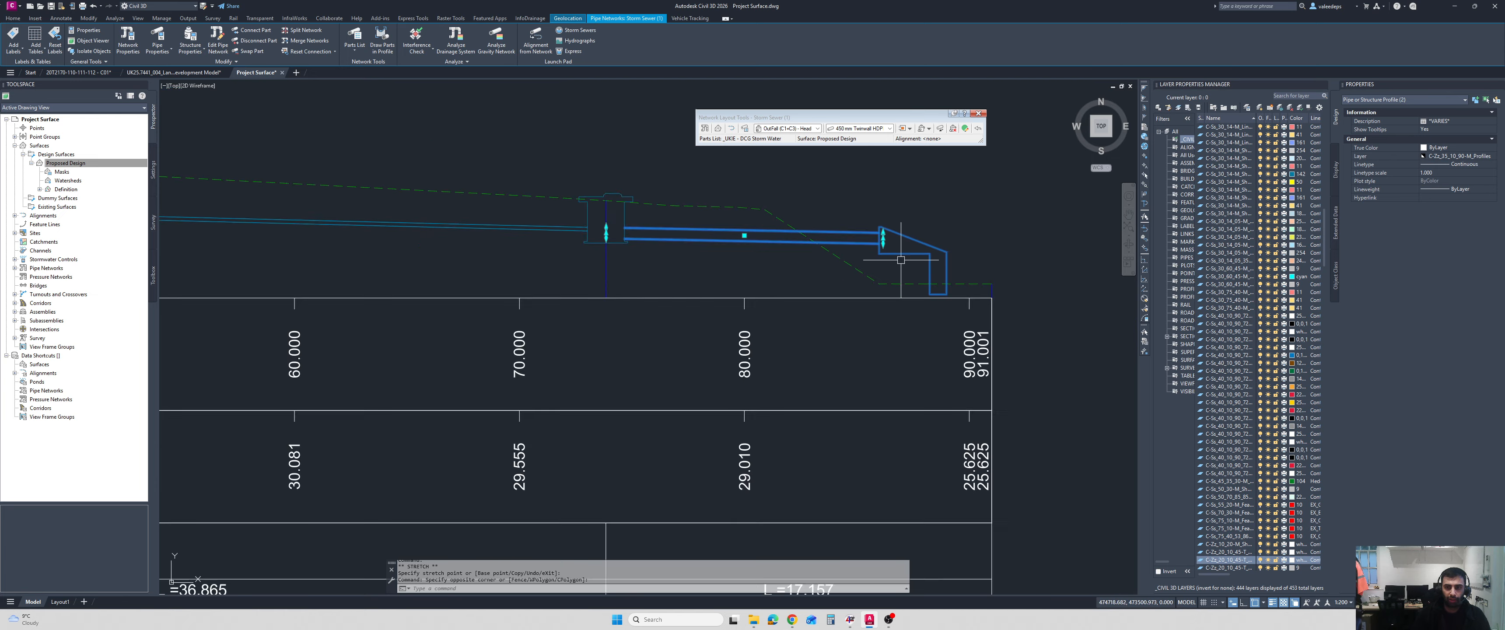
pyautogui.moveTo(924, 267); pyautogui.dragTo(789, 243, button='middle')
pyautogui.scroll(-2, 841, 261)
pyautogui.press('Escape')
pyautogui.scroll(4, 627, 246)
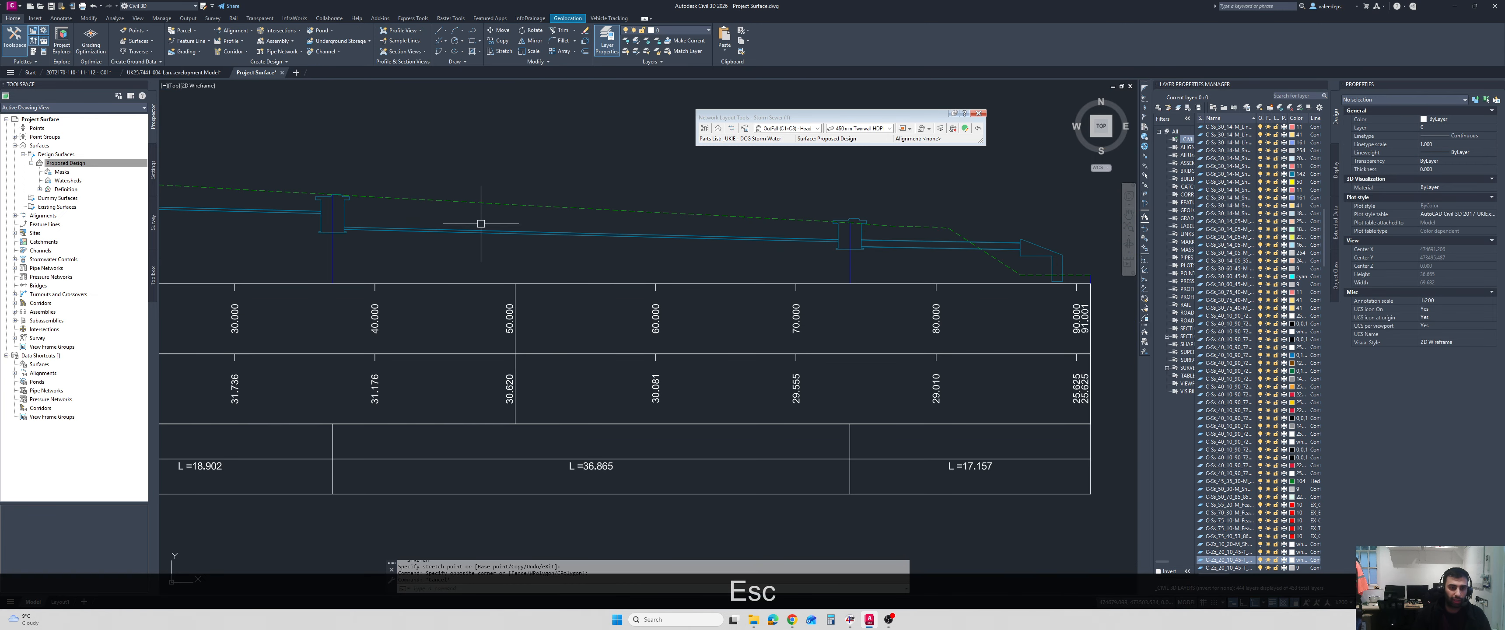
# Swap the pipe between the second and third manholes in the longsection for a 300 mm Twinwall HDPE Pipe.
pyautogui.moveTo(480, 225); pyautogui.dragTo(649, 239, button='middle')
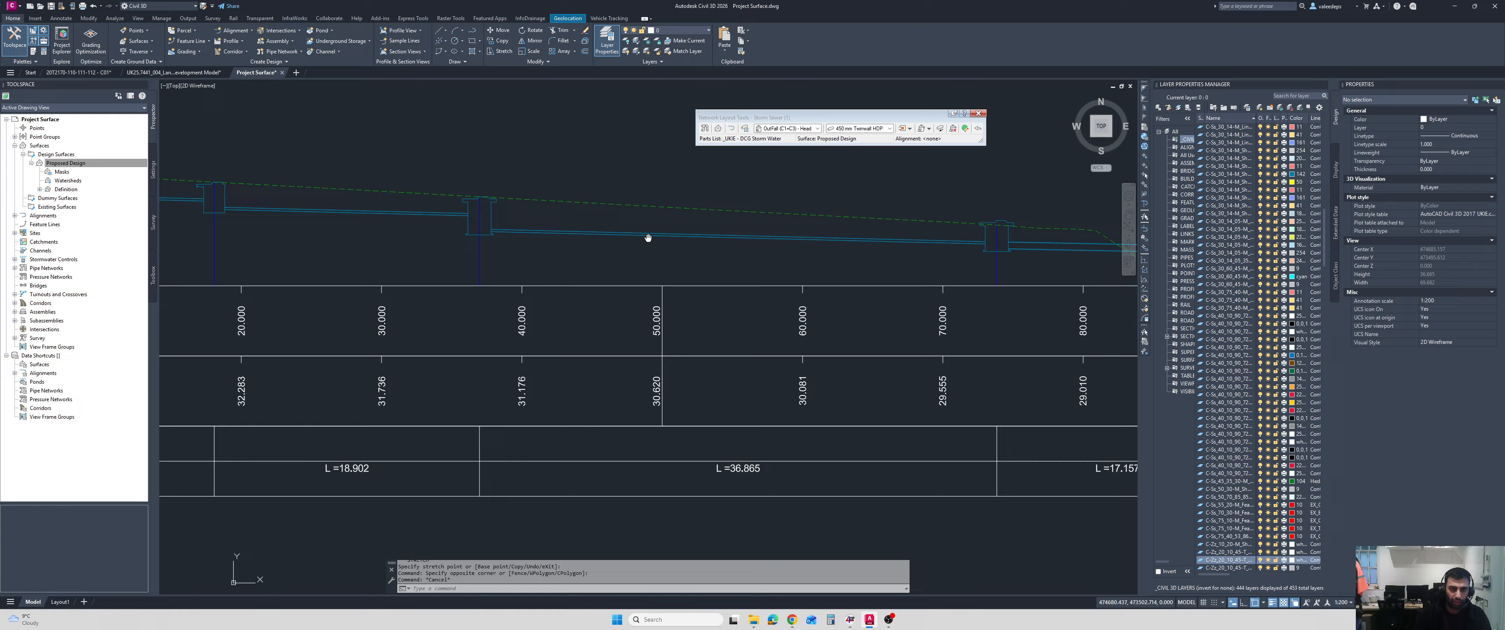
pyautogui.scroll(2, 568, 236)
pyautogui.scroll(-2, 638, 244)
pyautogui.scroll(-3, 772, 263)
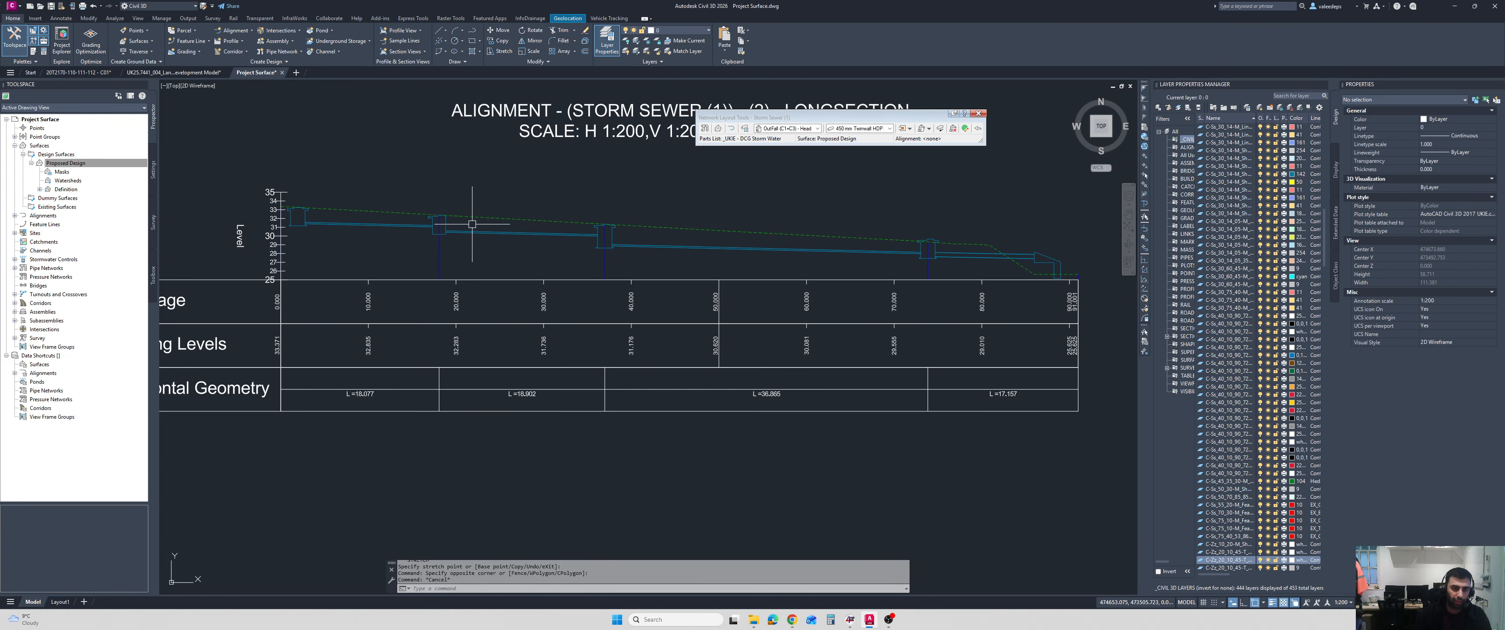
pyautogui.scroll(5, 496, 231)
pyautogui.click(500, 233)
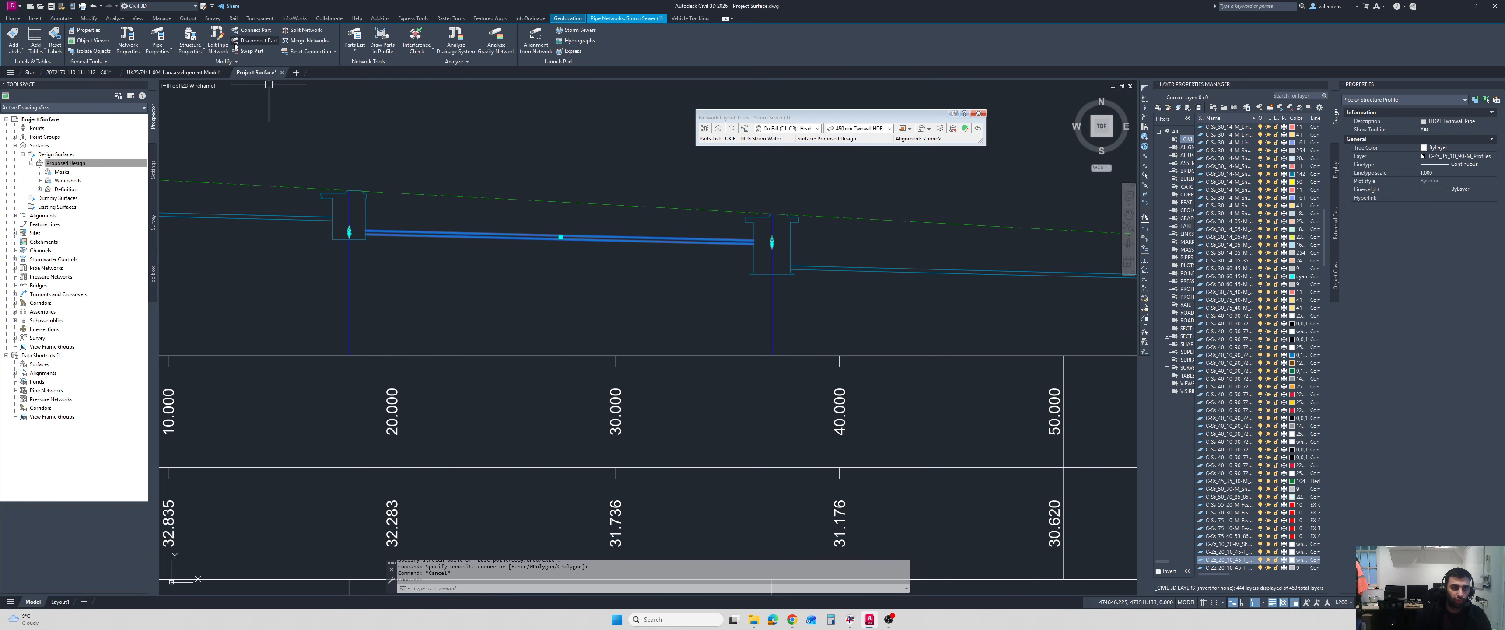
pyautogui.click(254, 52)
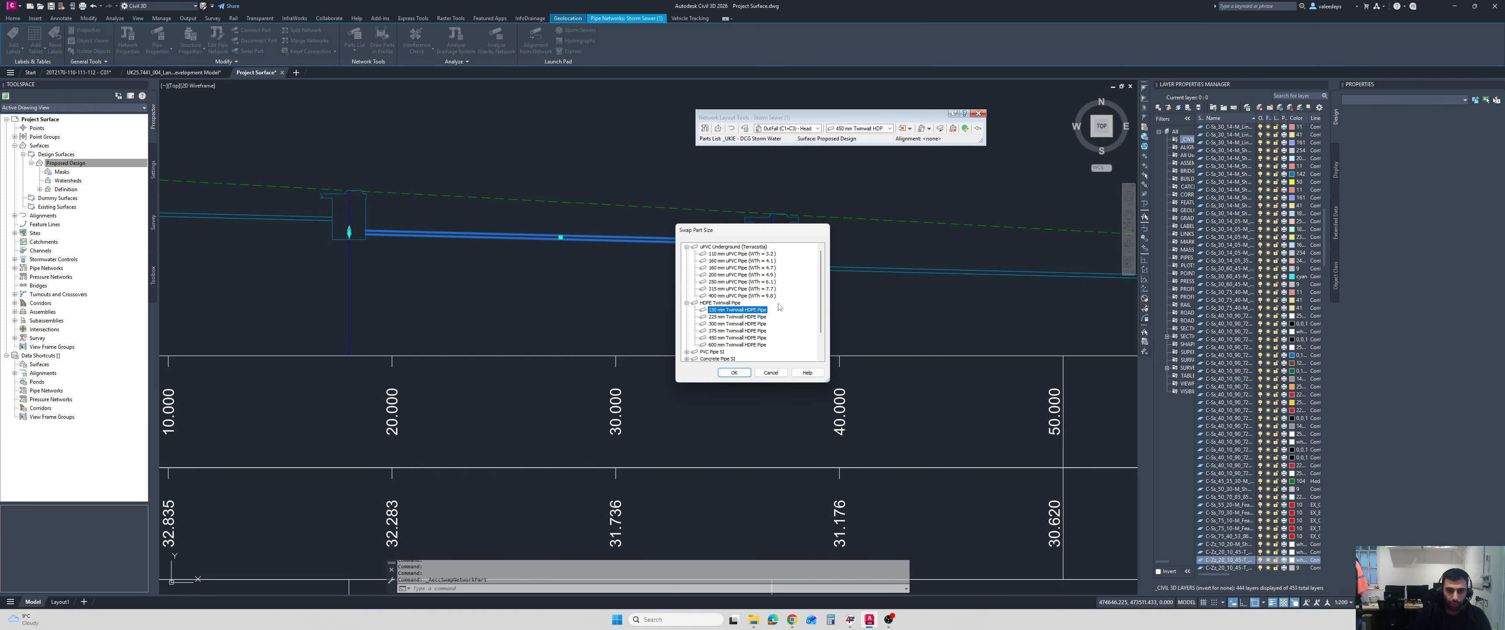
pyautogui.click(737, 323)
pyautogui.click(734, 372)
pyautogui.scroll(-5, 658, 326)
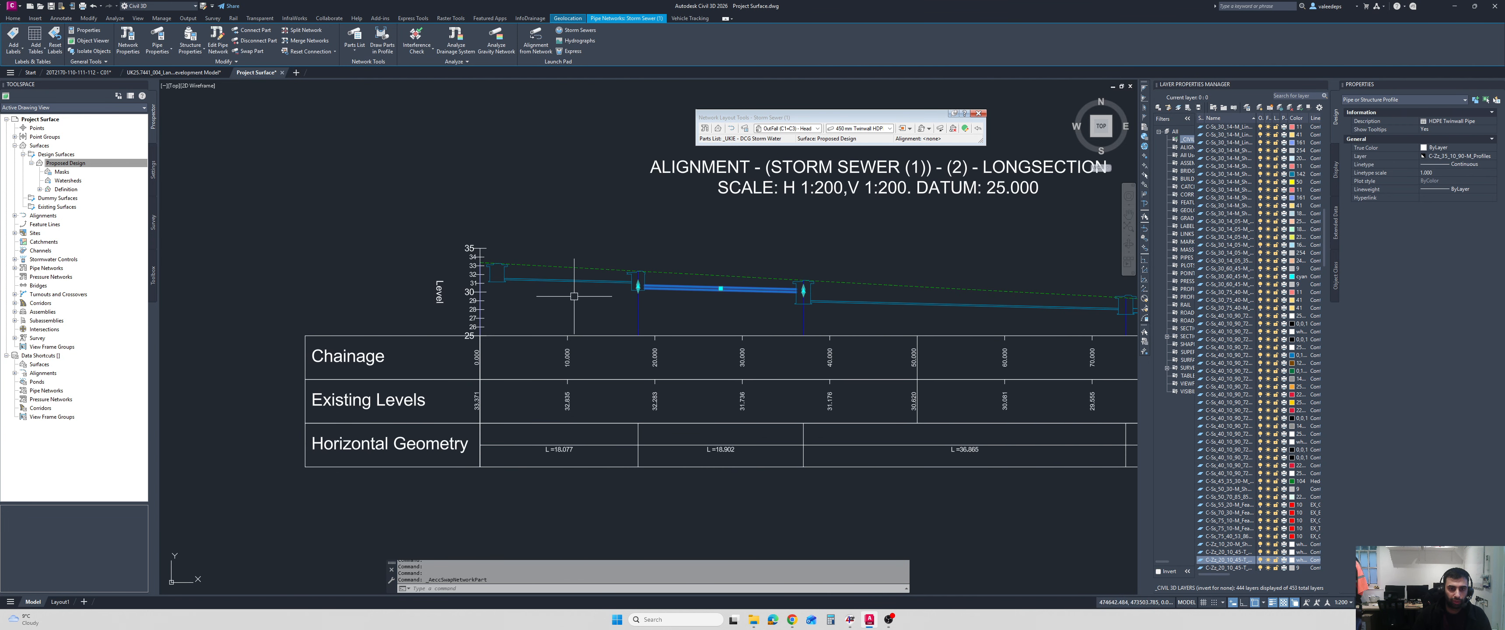
pyautogui.press('Escape')
pyautogui.click(574, 281)
pyautogui.click(909, 305)
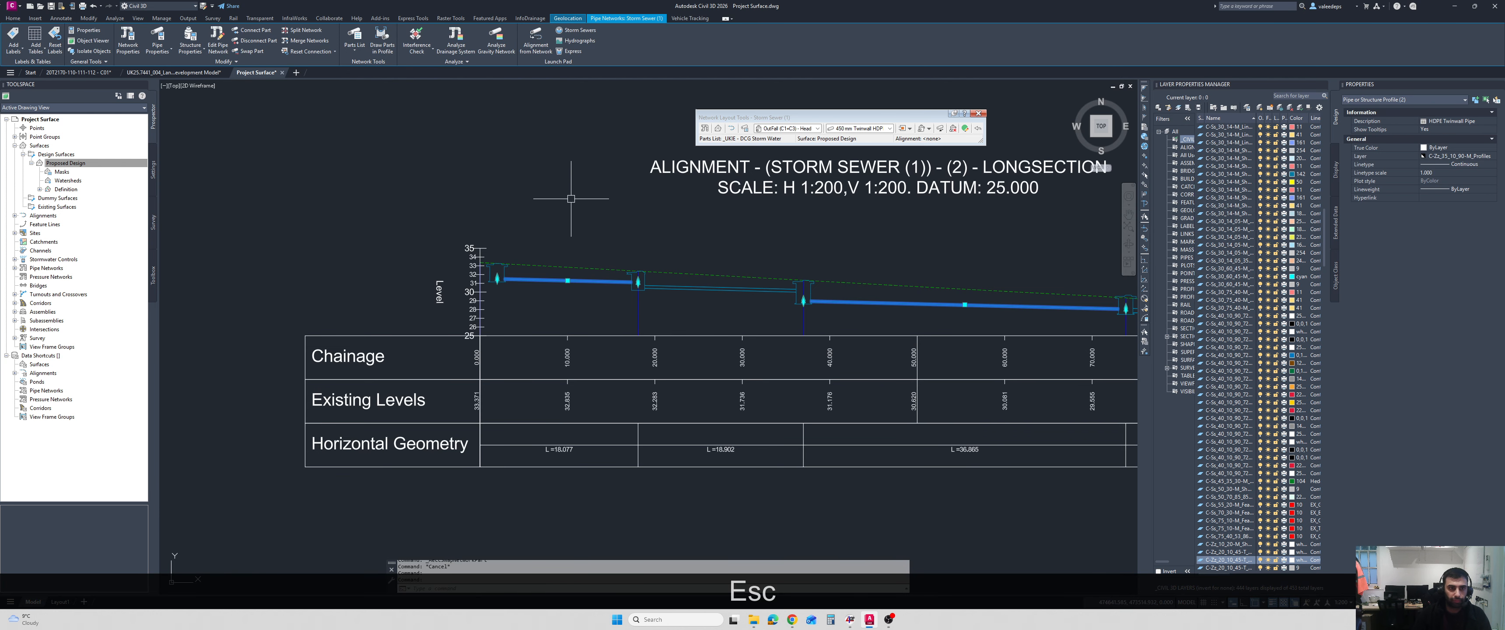
pyautogui.click(354, 51)
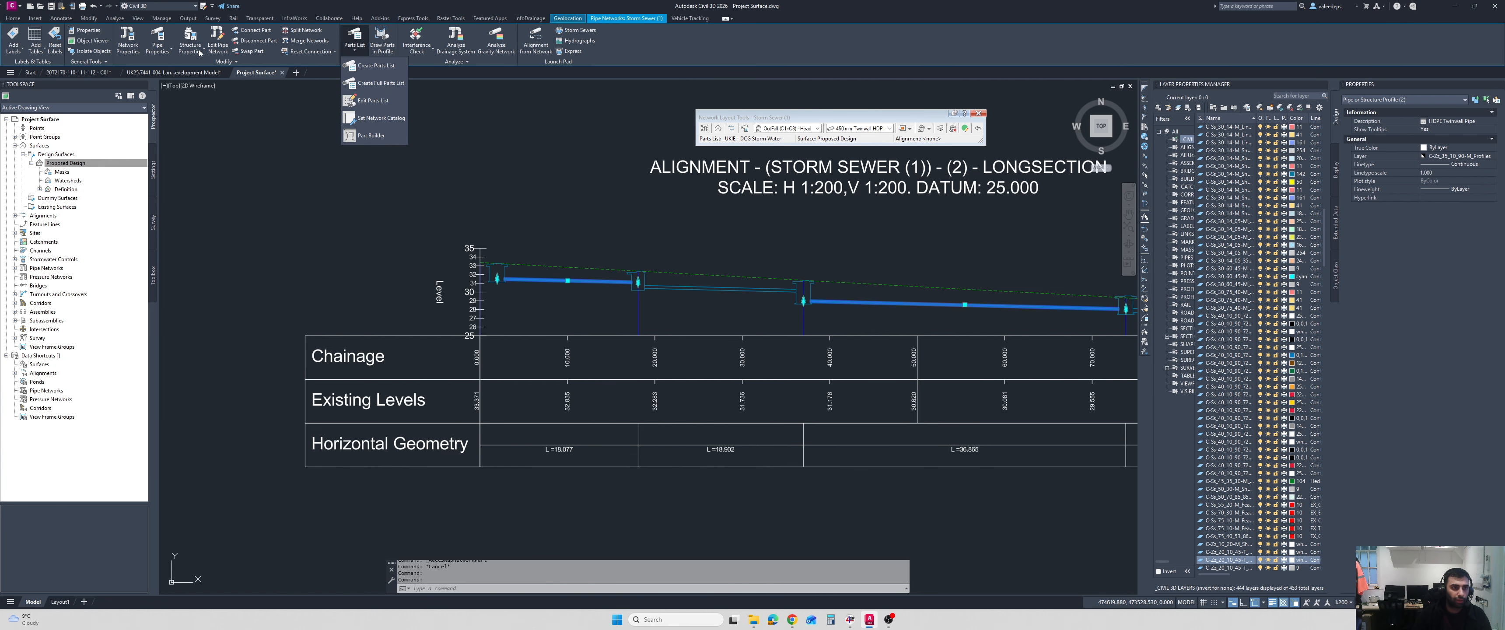
pyautogui.click(252, 50)
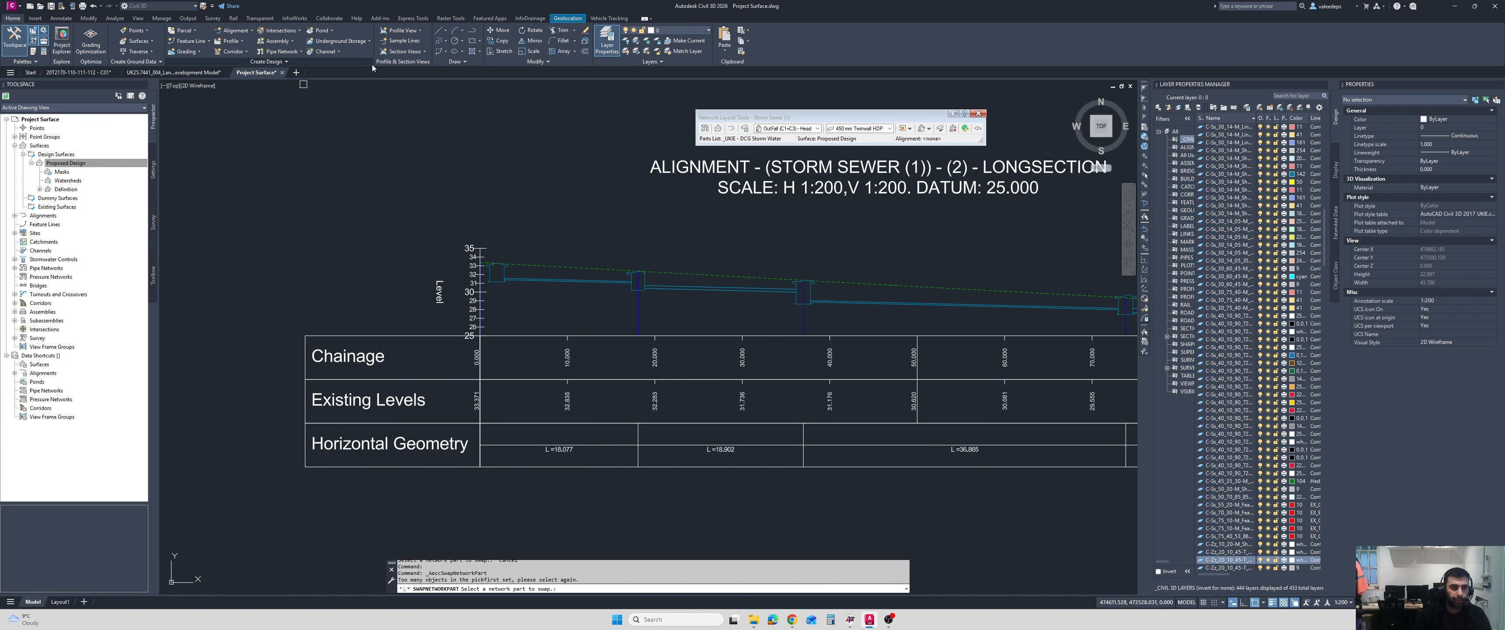
pyautogui.press('Escape')
pyautogui.press('Escape')
# Swap the most upstream pipe in the longsection for a 300 mm Twinwall HDPE Pipe.
pyautogui.click(604, 280)
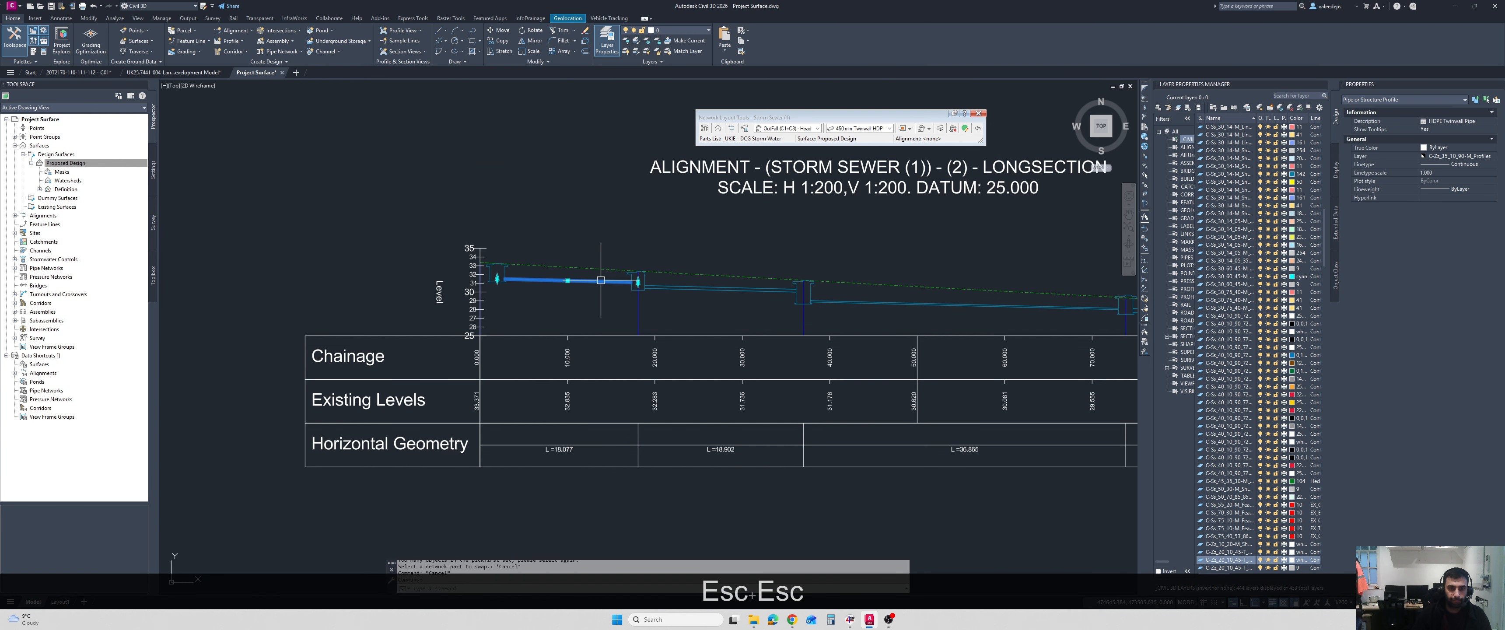
pyautogui.click(895, 306)
pyautogui.click(257, 51)
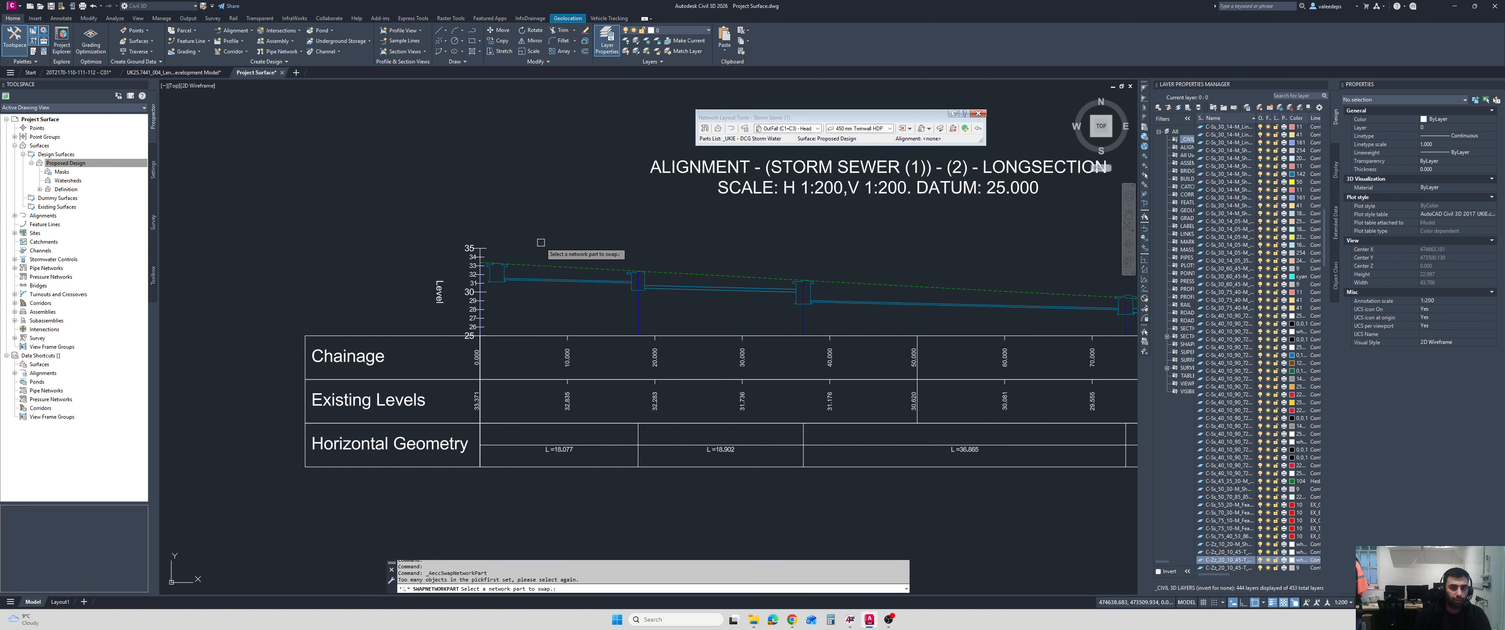
pyautogui.click(584, 285)
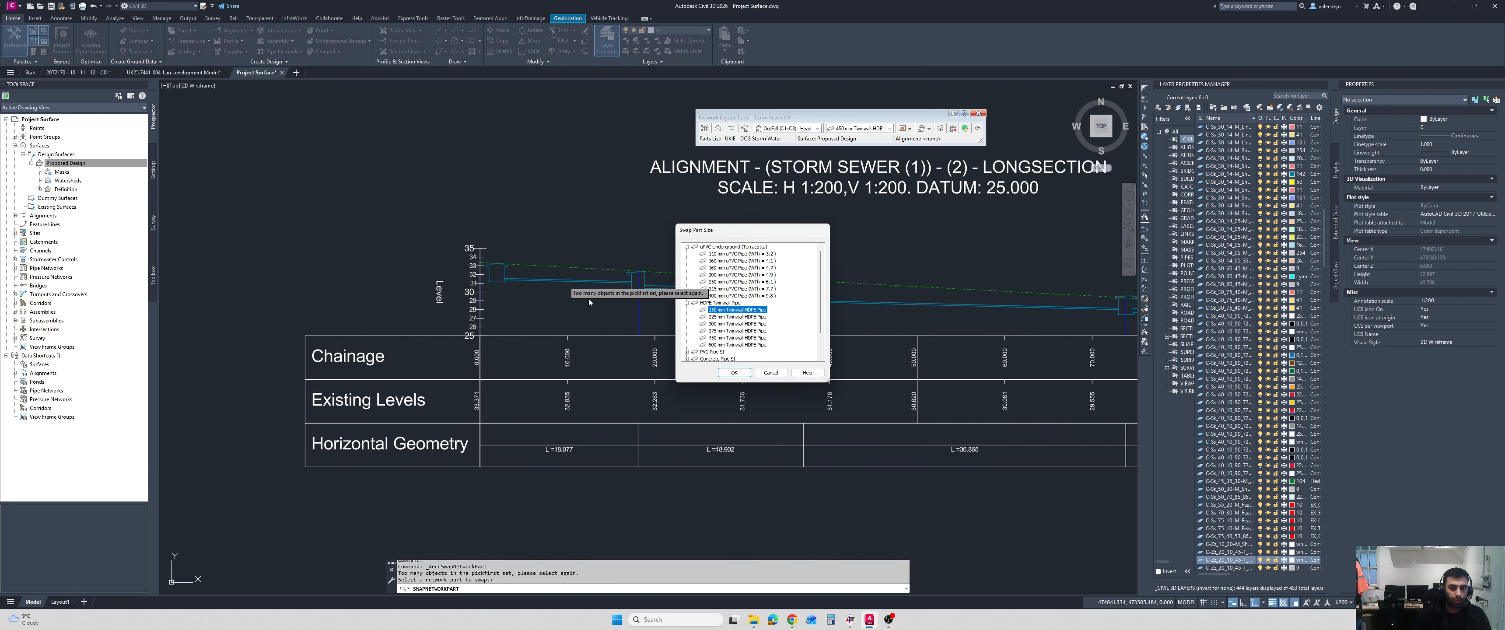
pyautogui.click(737, 330)
pyautogui.click(734, 372)
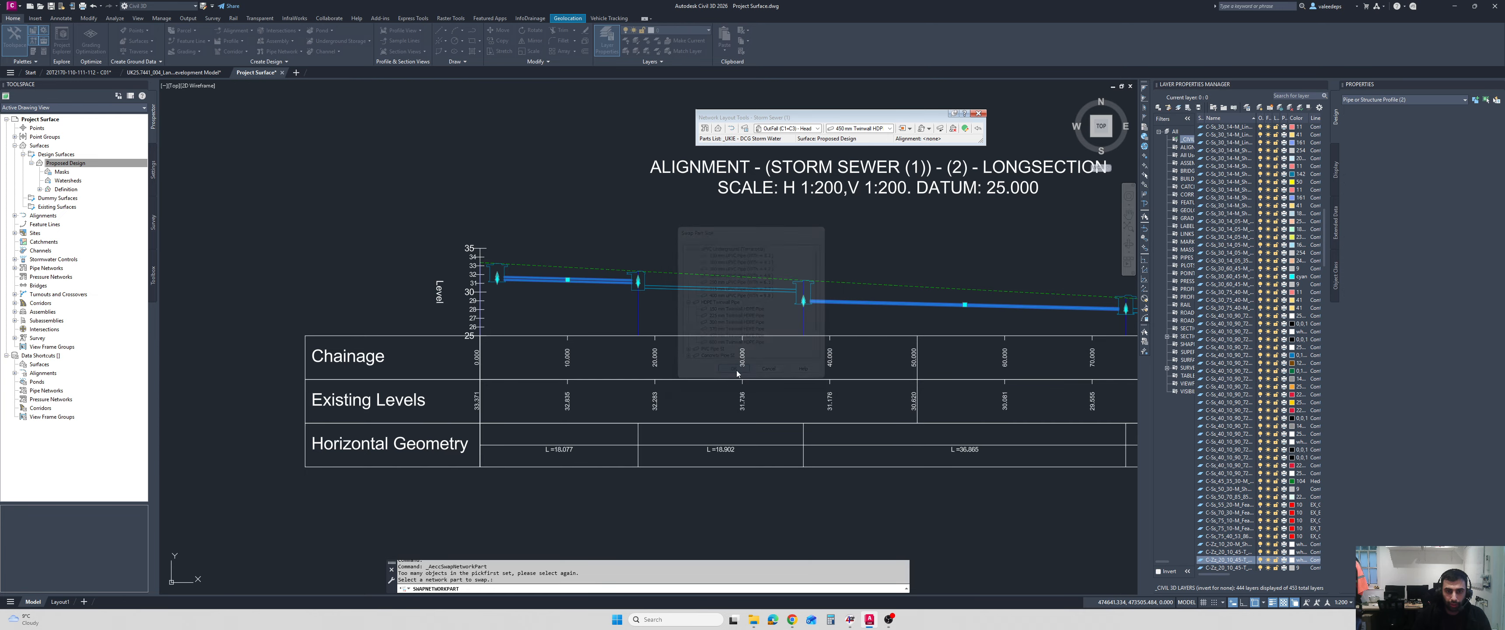
pyautogui.press('Escape')
# Swap the long pipe between the third and fourth manholes for a 300 mm Twinwall HDPE Pipe.
pyautogui.moveTo(864, 329); pyautogui.dragTo(788, 329, button='middle')
pyautogui.scroll(2, 833, 310)
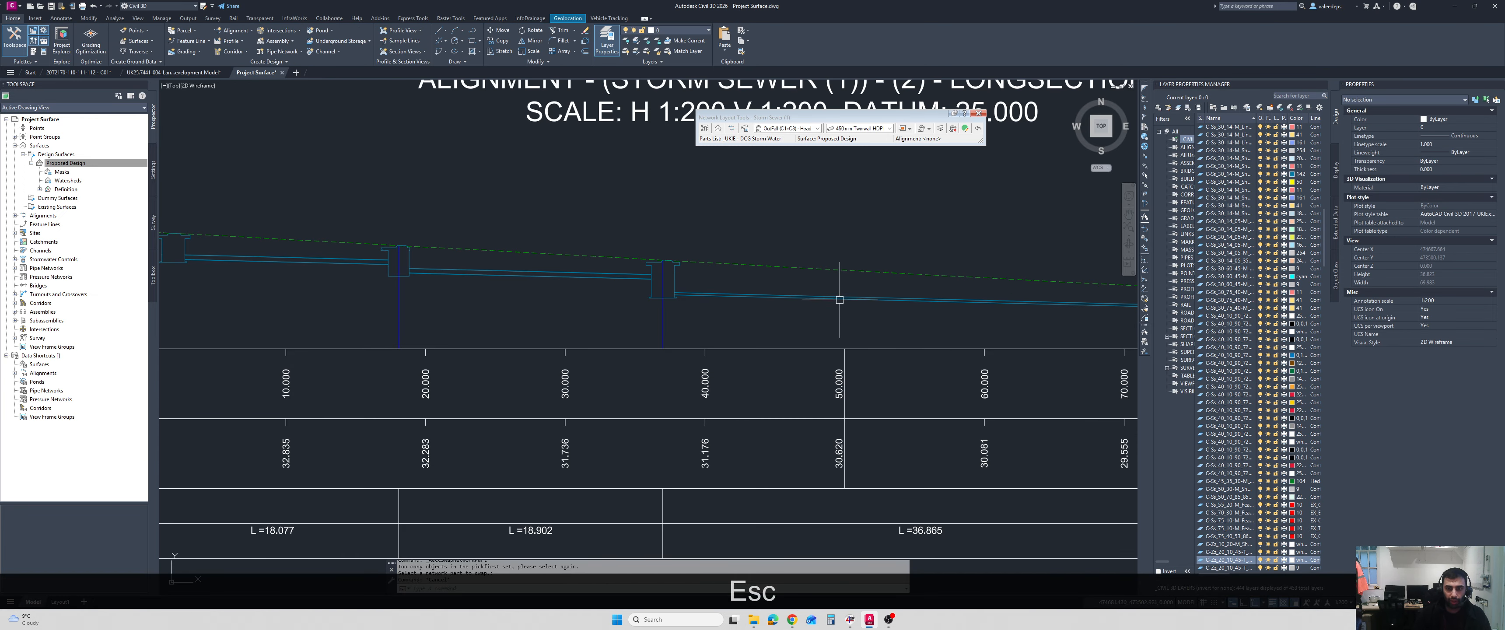
pyautogui.click(842, 292)
pyautogui.click(800, 322)
pyautogui.click(248, 51)
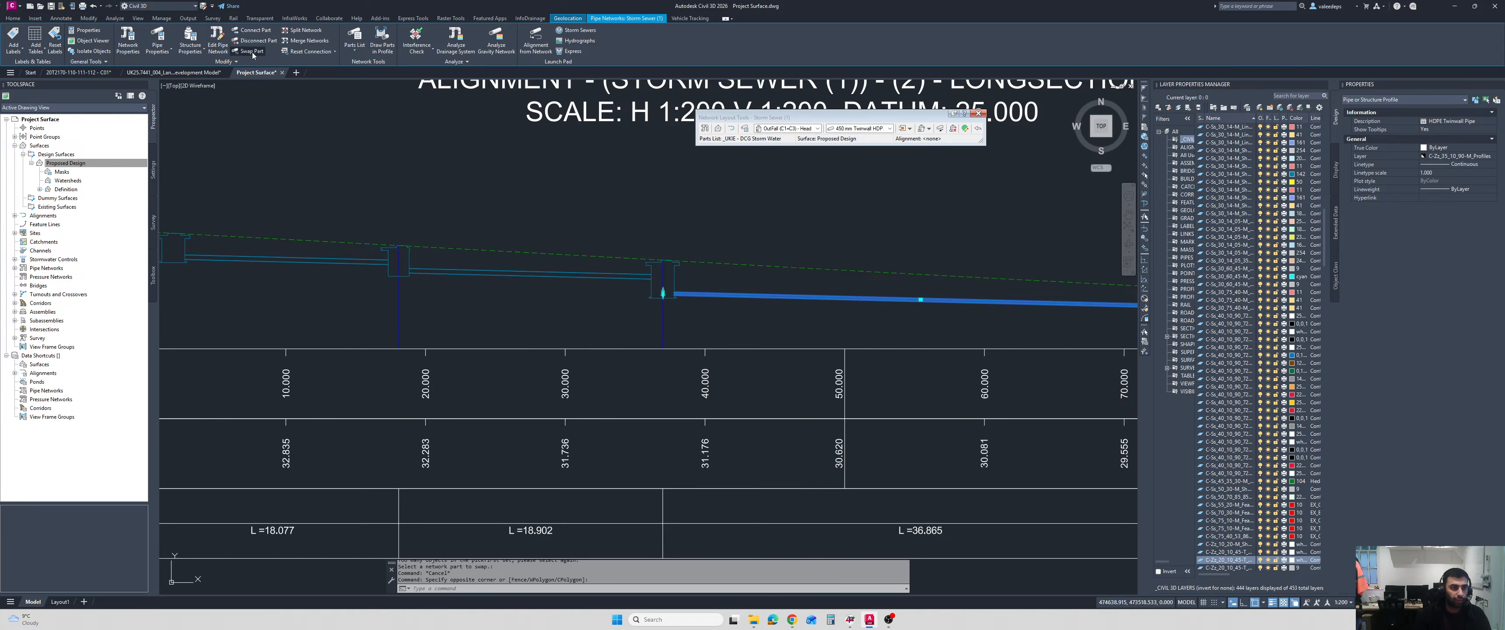
pyautogui.click(737, 328)
pyautogui.click(735, 372)
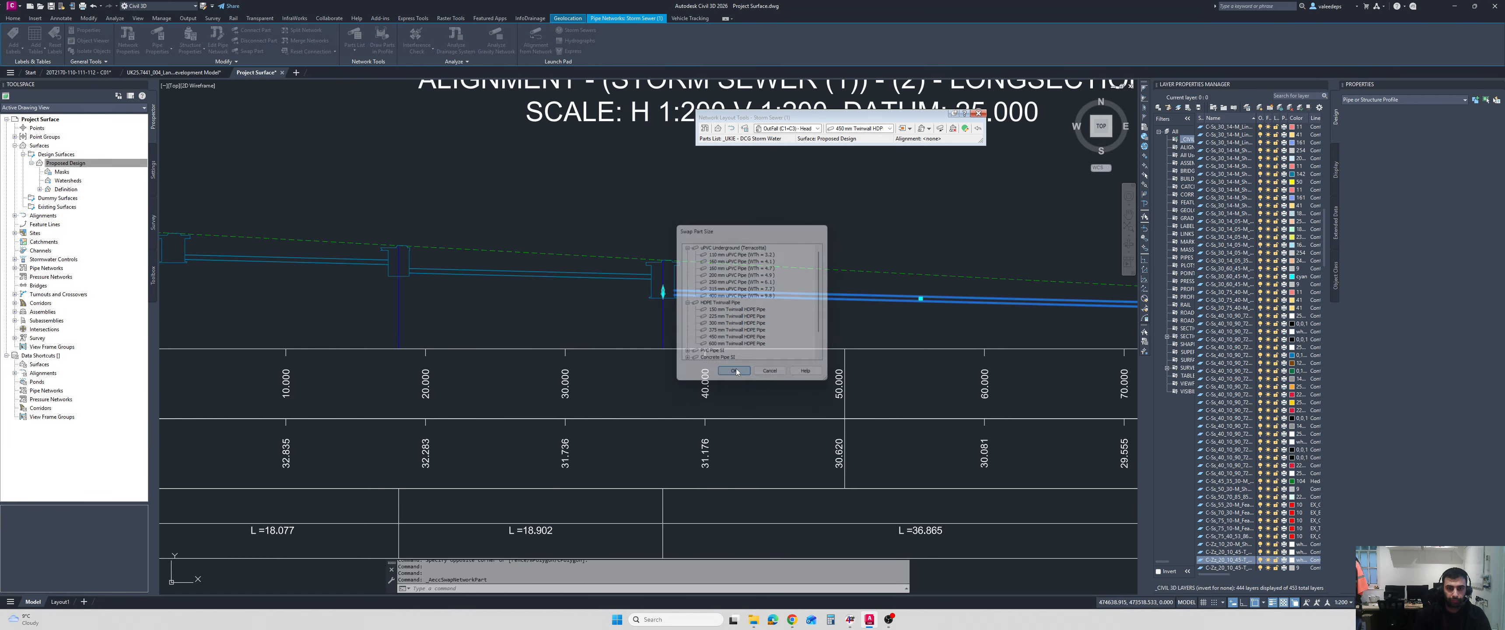
pyautogui.scroll(-2, 725, 328)
pyautogui.press('Escape')
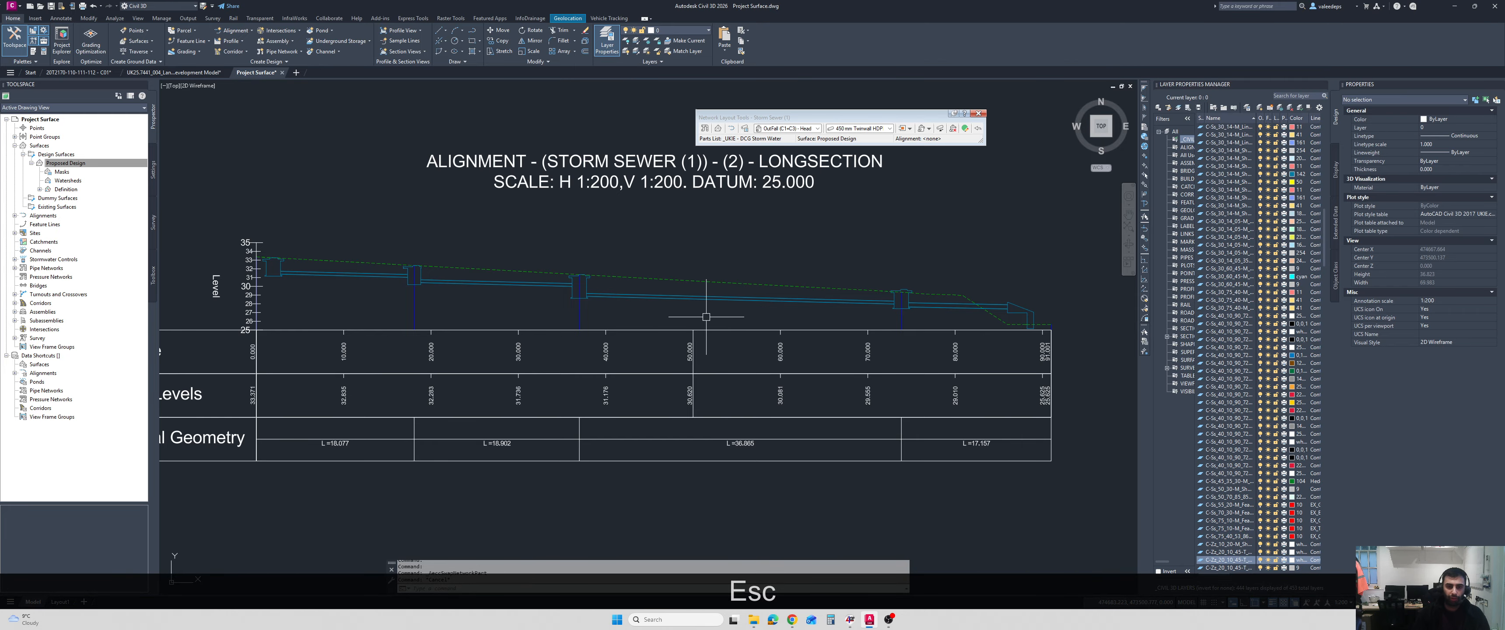
# Examine the resized pipes and their manhole connections along the whole longsection, from the first manhole to the outfall.
pyautogui.scroll(4, 473, 270)
pyautogui.moveTo(291, 255); pyautogui.dragTo(658, 268, button='middle')
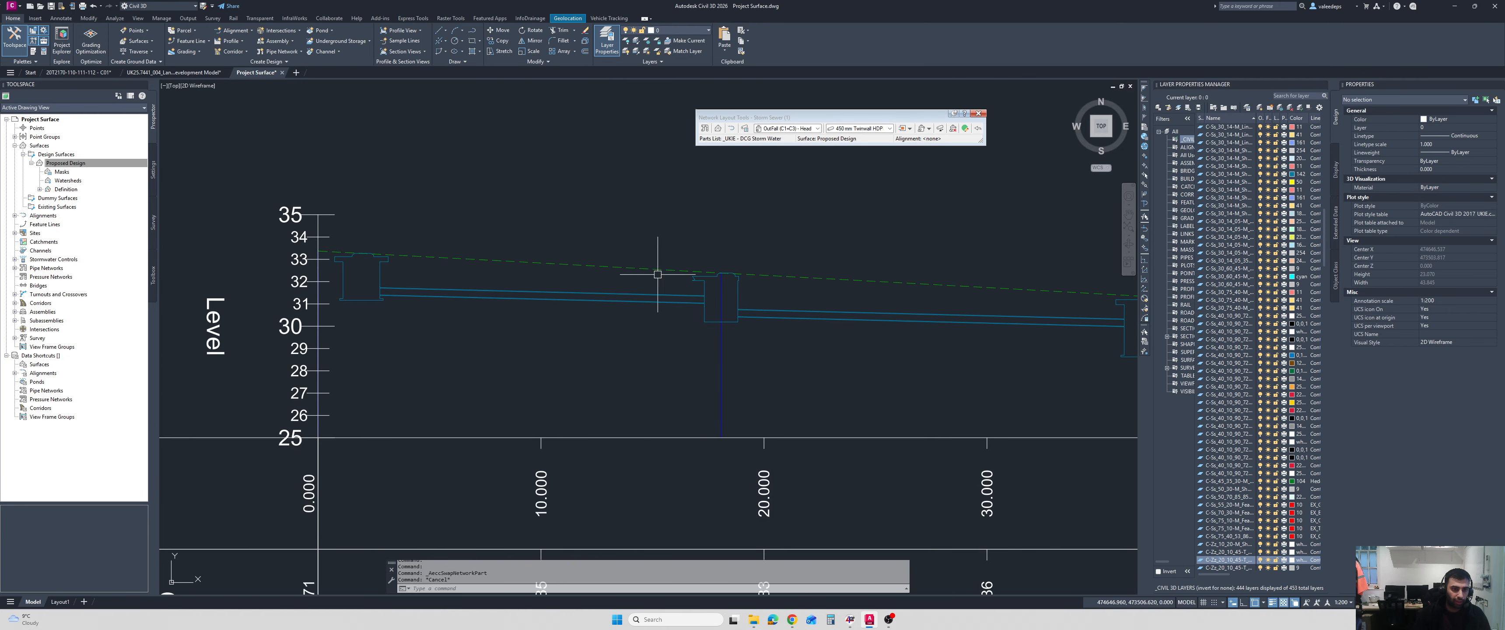
pyautogui.scroll(-2, 917, 284)
pyautogui.moveTo(852, 282); pyautogui.dragTo(504, 275, button='middle')
pyautogui.scroll(2, 772, 324)
pyautogui.moveTo(772, 324); pyautogui.dragTo(497, 279, button='middle')
pyautogui.scroll(-4, 754, 278)
pyautogui.moveTo(779, 271); pyautogui.dragTo(602, 264, button='middle')
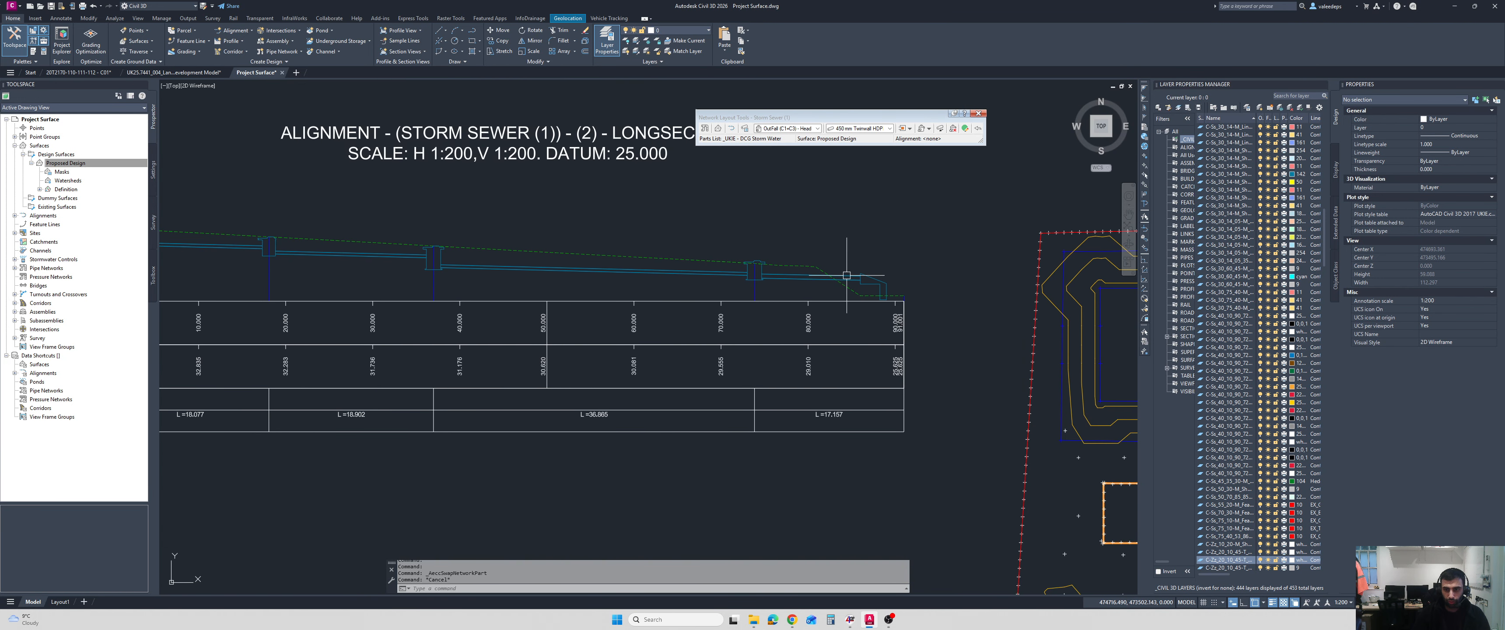
pyautogui.moveTo(775, 301); pyautogui.dragTo(869, 303, button='middle')
pyautogui.scroll(6, 287, 230)
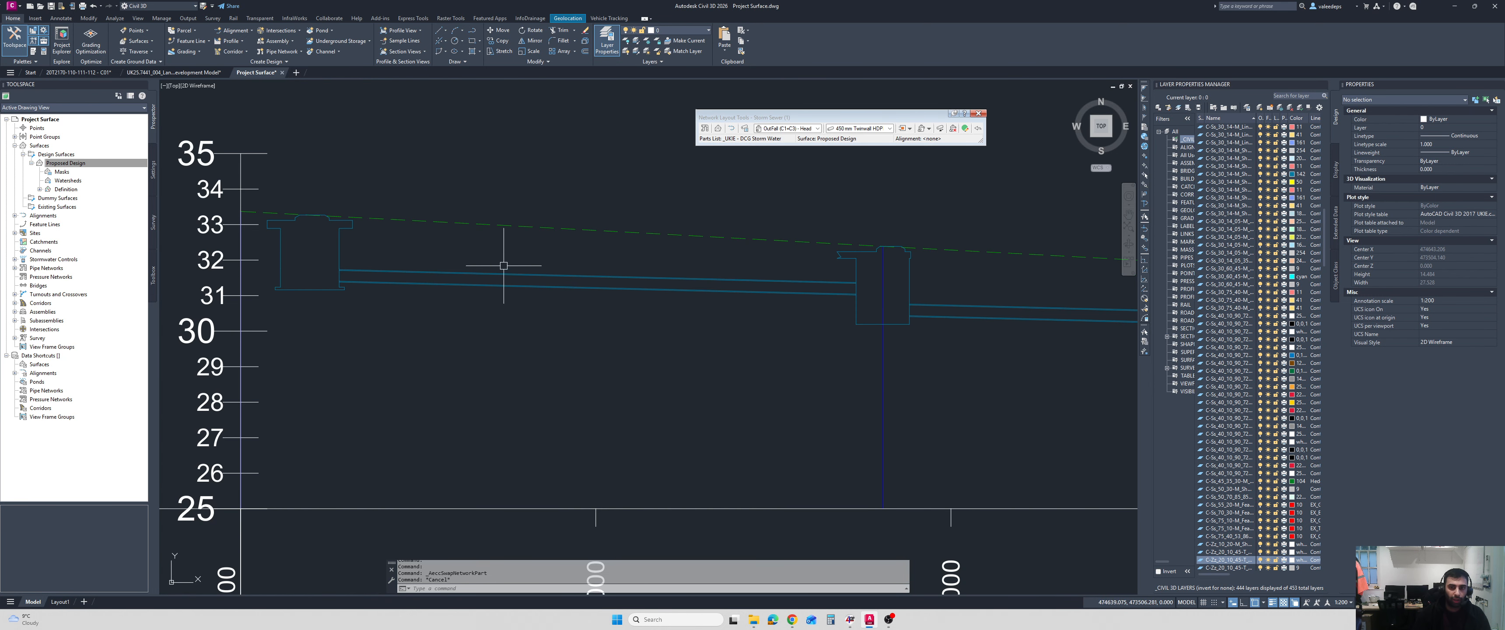
pyautogui.scroll(-2, 782, 270)
pyautogui.moveTo(907, 285); pyautogui.dragTo(662, 267, button='middle')
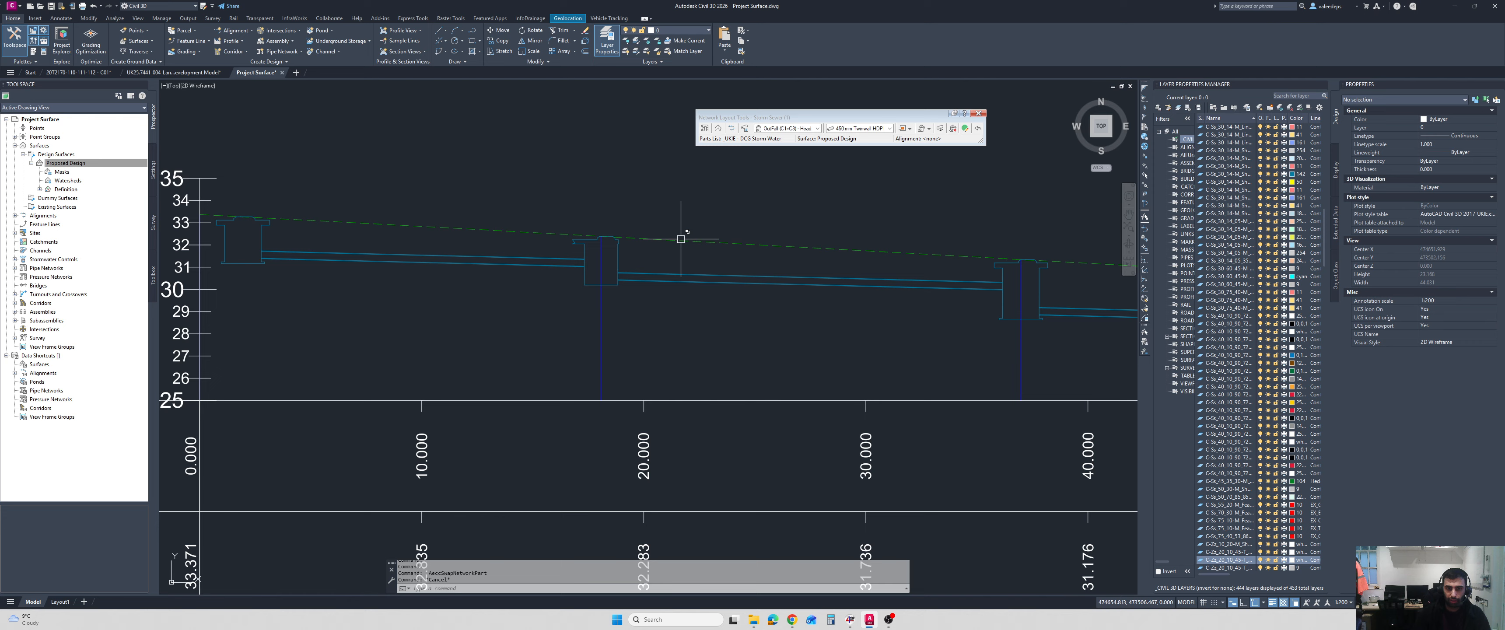
pyautogui.moveTo(886, 274); pyautogui.dragTo(738, 275, button='middle')
pyautogui.scroll(-4, 744, 263)
pyautogui.scroll(-2, 781, 291)
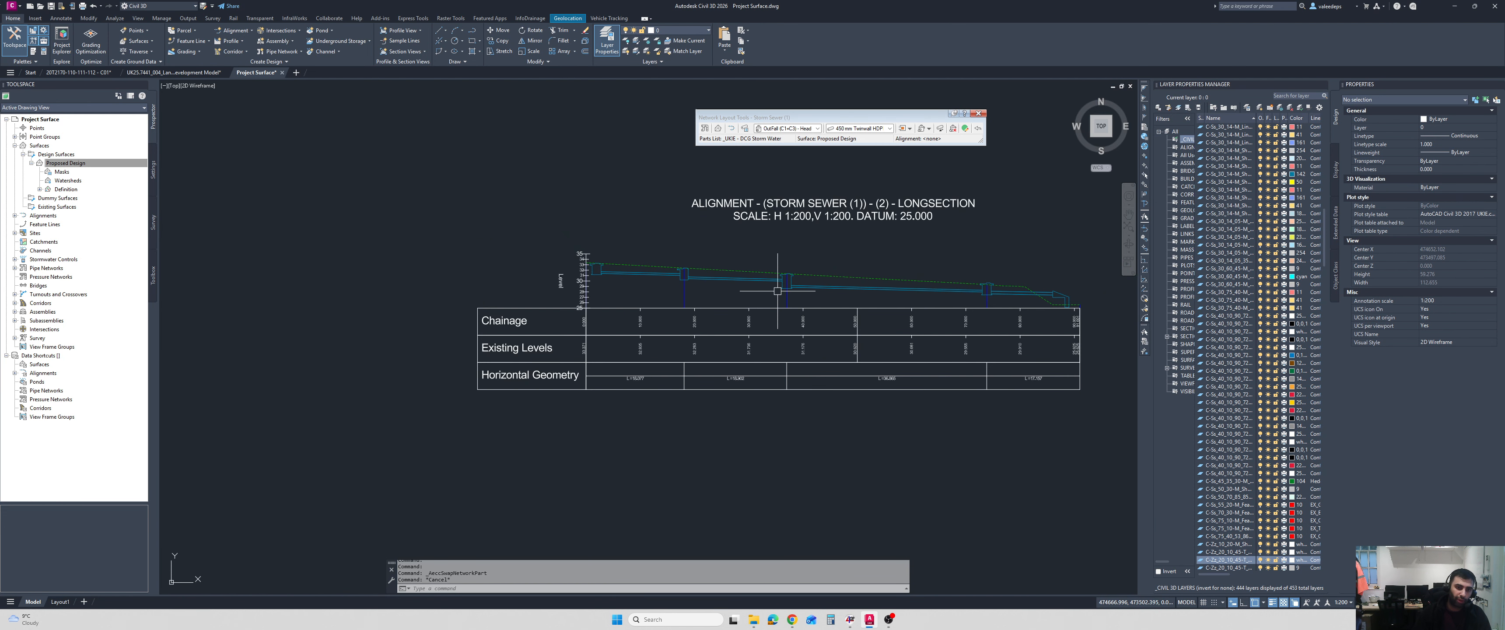
pyautogui.scroll(2, 648, 272)
pyautogui.moveTo(805, 317); pyautogui.dragTo(738, 296, button='middle')
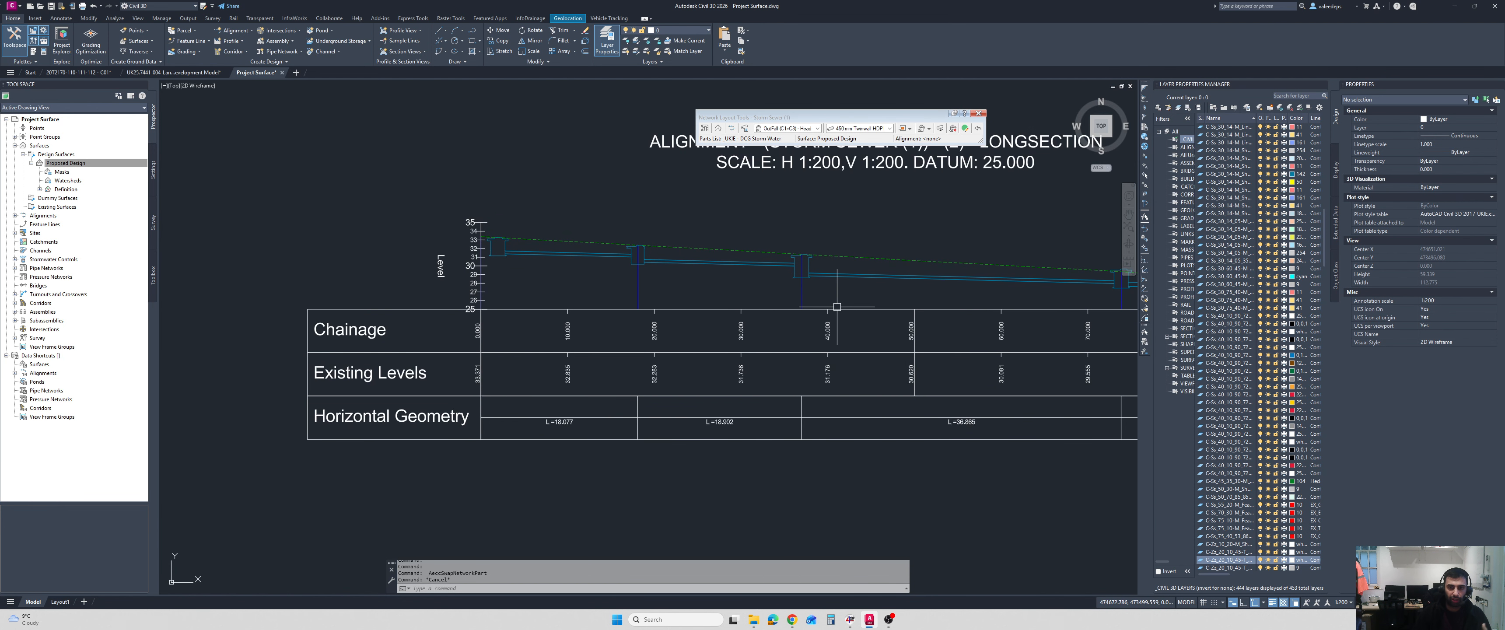
# Select the manhole at the road junction in plan, dismiss its options, and open the Pipe Network Vistas.
pyautogui.scroll(-2, 745, 305)
pyautogui.moveTo(825, 310)
pyautogui.mouseDown(button='middle')
pyautogui.moveTo(633, 270)
pyautogui.moveTo(579, 236)
pyautogui.mouseUp(button='middle')
pyautogui.moveTo(997, 423); pyautogui.dragTo(930, 386, button='middle')
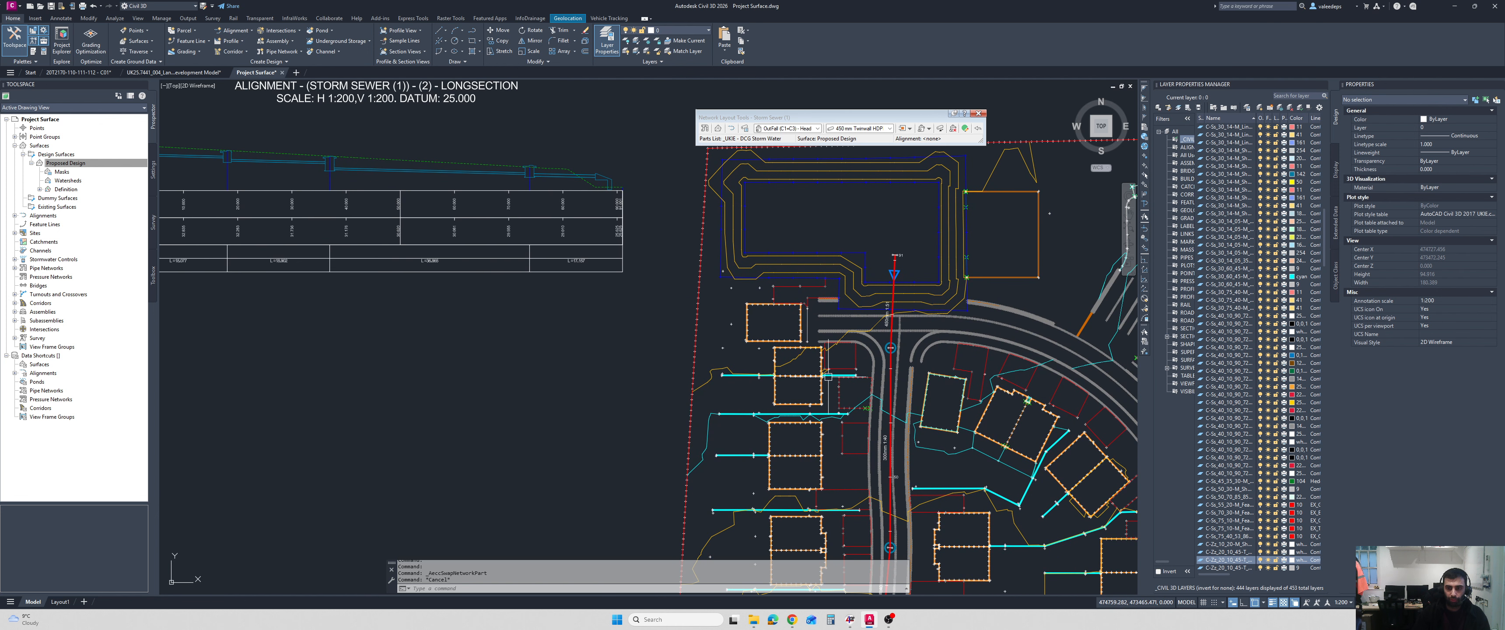
pyautogui.scroll(4, 929, 386)
pyautogui.scroll(2, 829, 317)
pyautogui.moveTo(831, 318); pyautogui.dragTo(866, 337, button='middle')
pyautogui.click(863, 288)
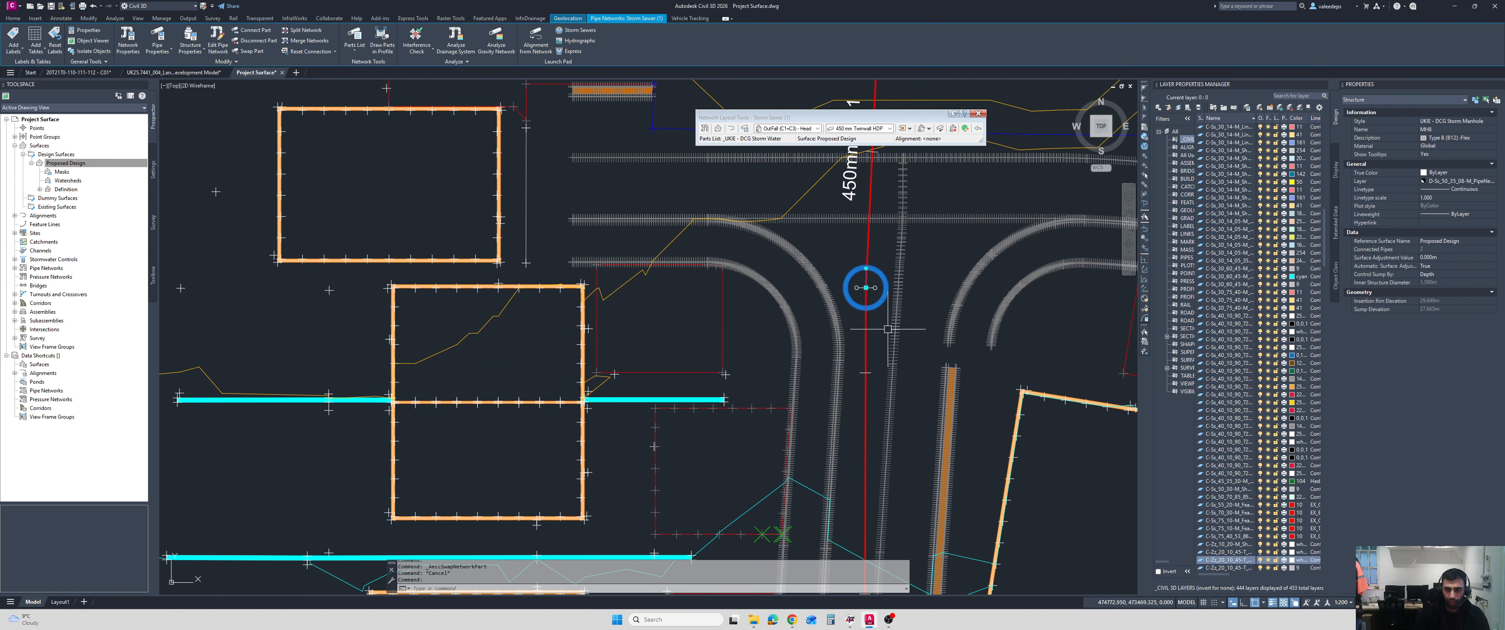
pyautogui.rightClick(929, 259)
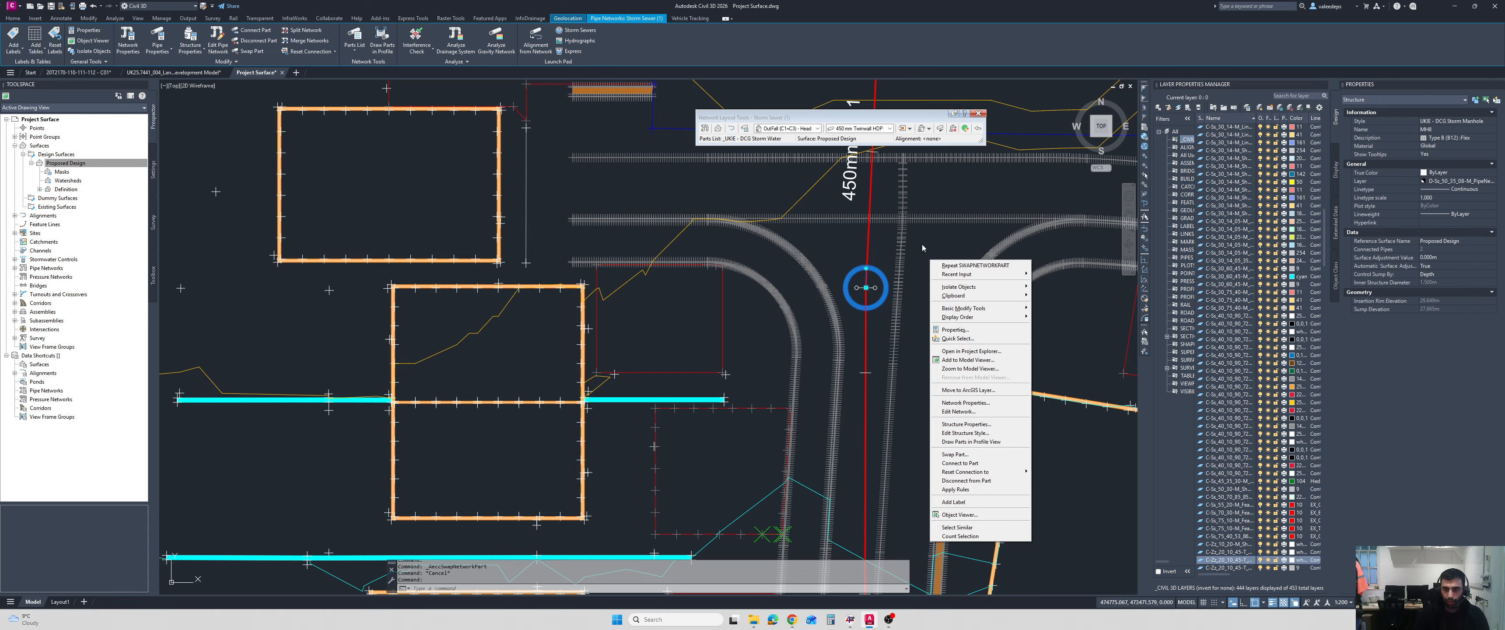
pyautogui.click(965, 128)
pyautogui.click(965, 128)
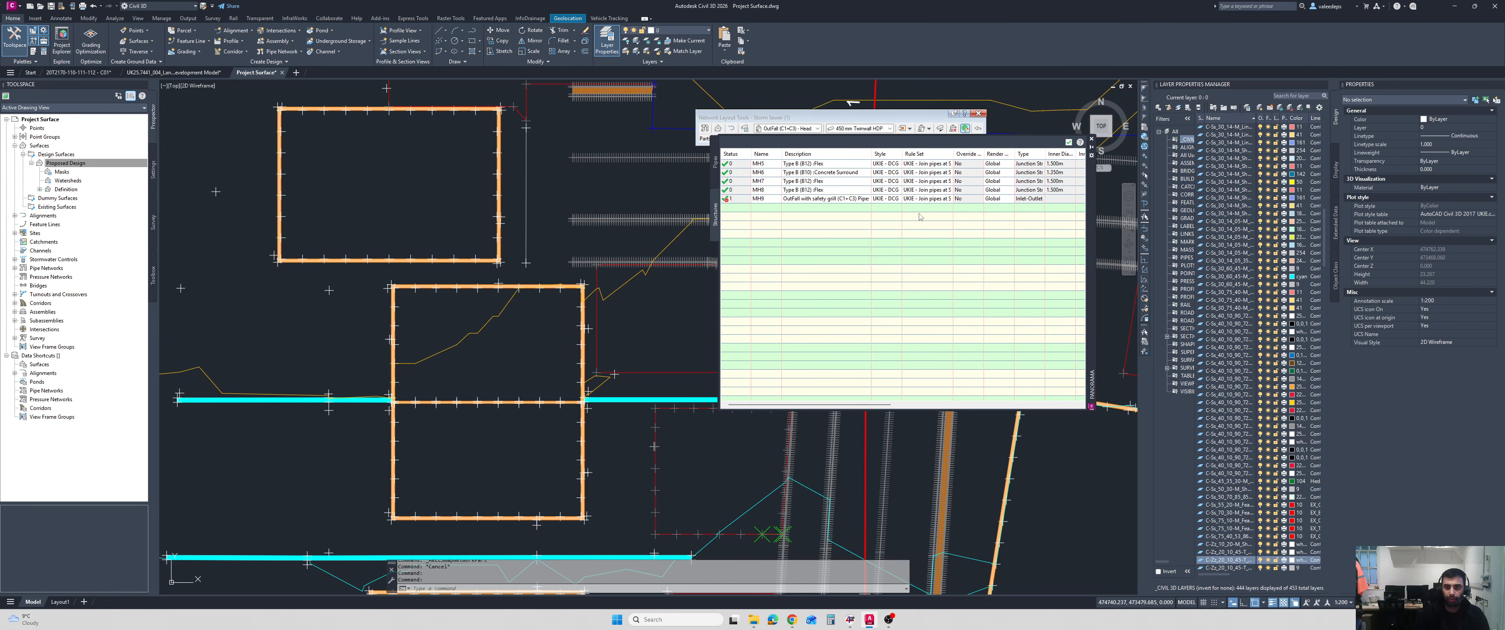
# Sort the structures in the vistas by style and check which styles they use.
pyautogui.click(882, 154)
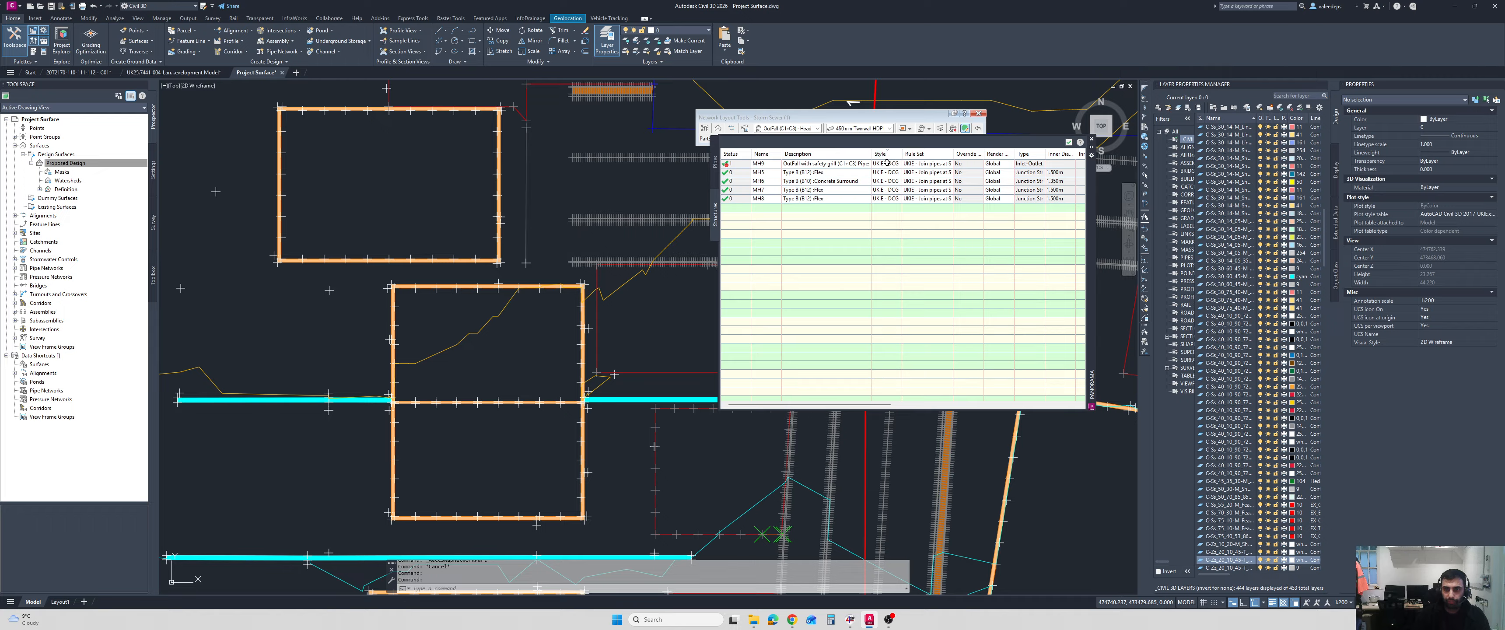
pyautogui.click(886, 156)
pyautogui.rightClick(887, 156)
pyautogui.click(883, 157)
# List the network's pipes in the vistas and check which pipe styles are available for all of them.
pyautogui.click(717, 169)
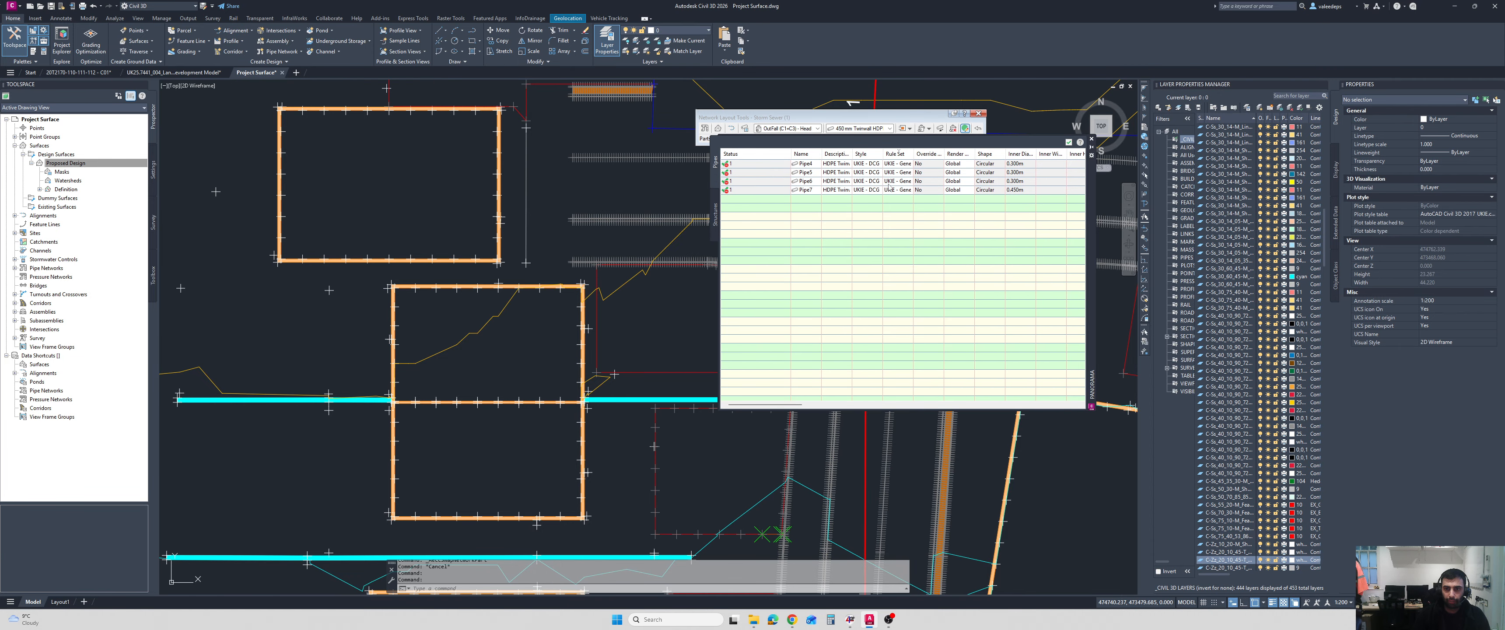
pyautogui.click(868, 164)
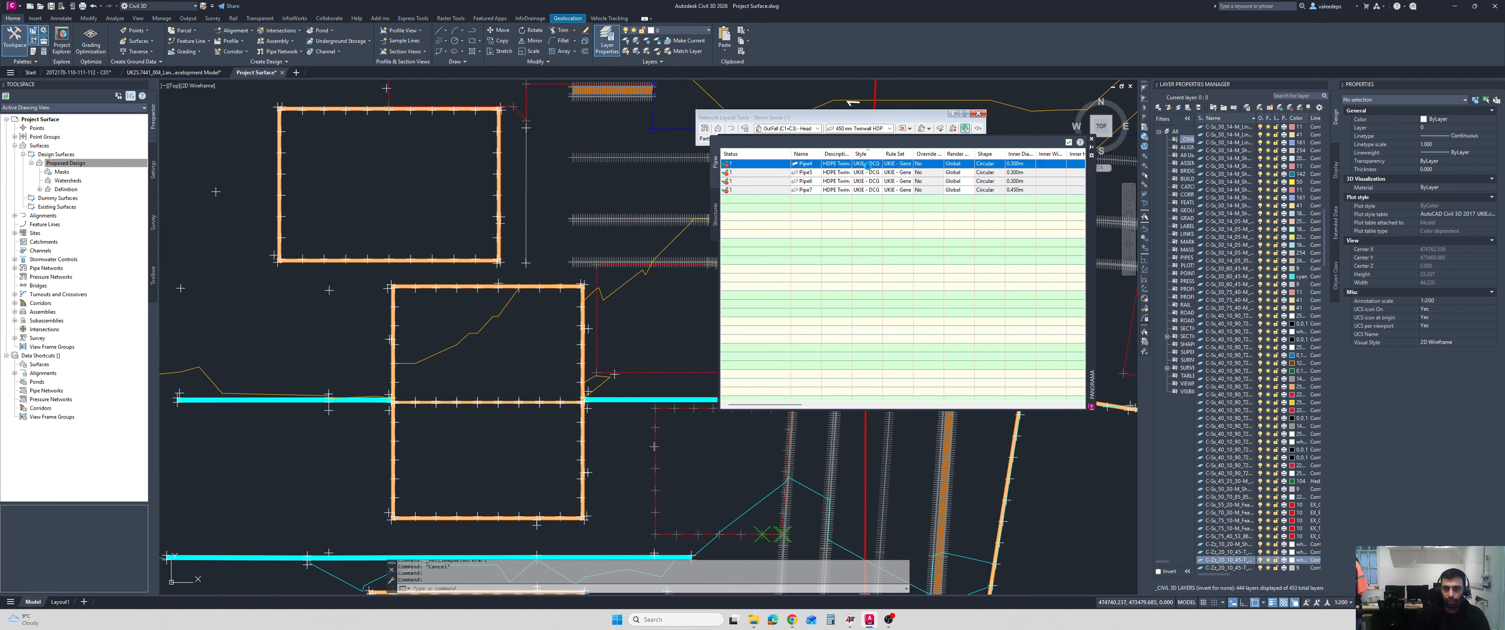
pyautogui.keyDown('shift'); pyautogui.click(867, 189); pyautogui.keyUp('shift')
pyautogui.click(867, 162)
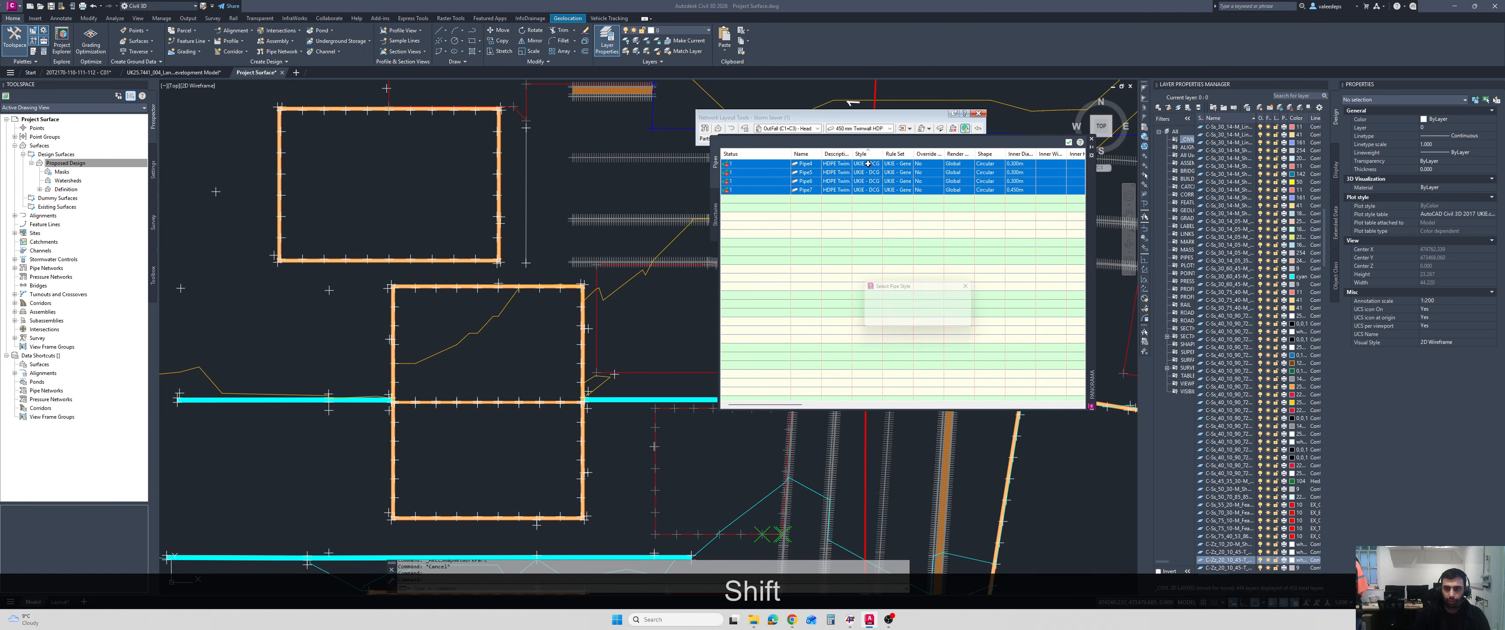
pyautogui.click(905, 306)
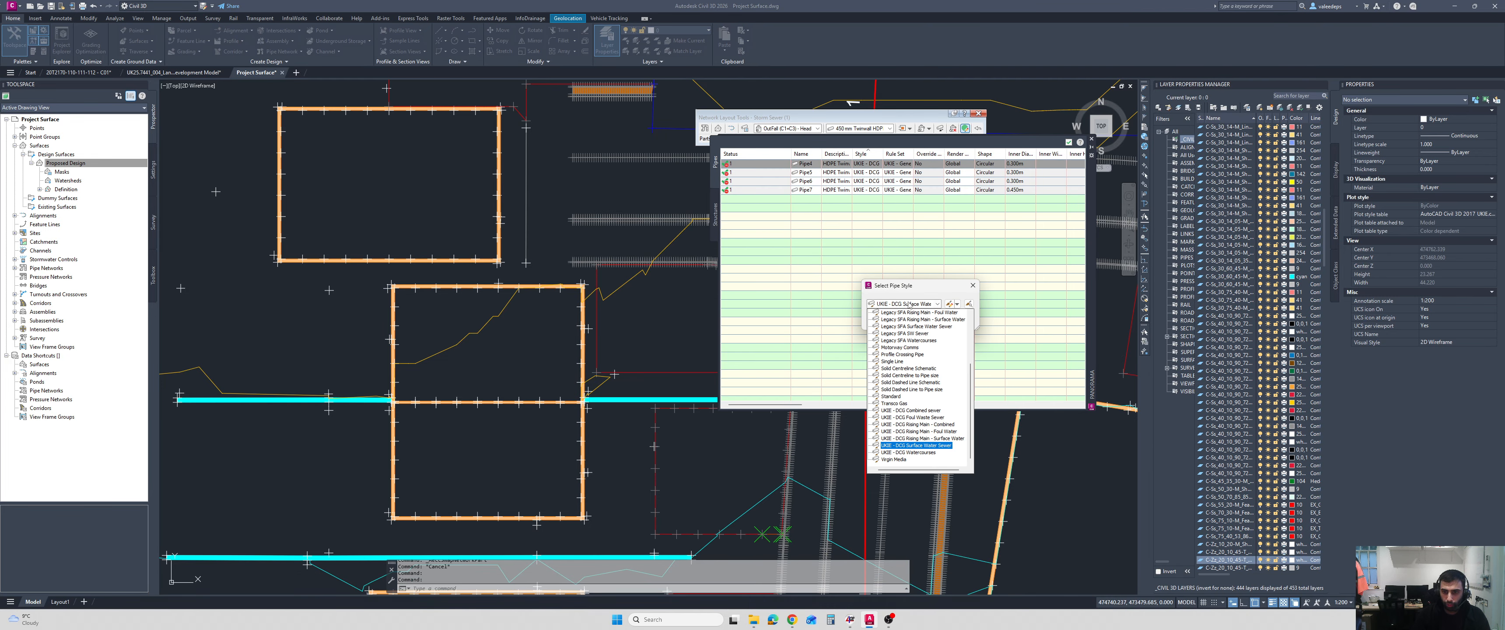
pyautogui.click(973, 285)
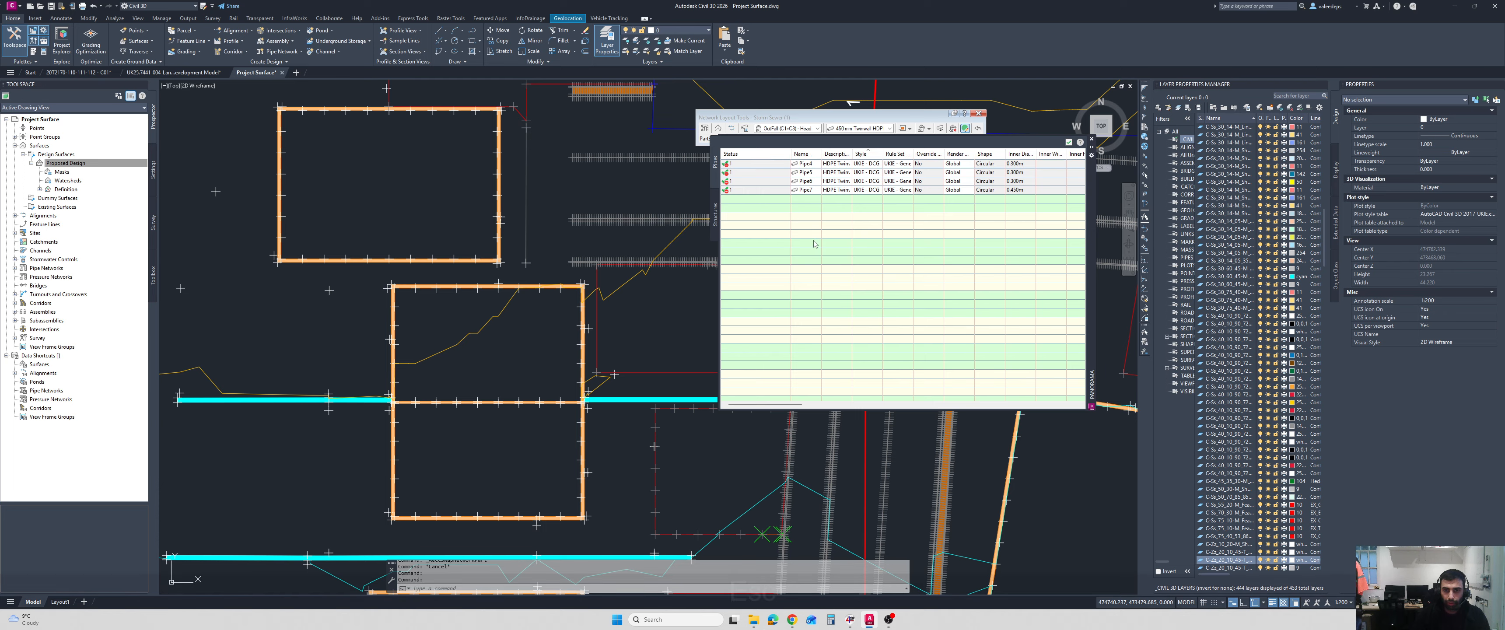
pyautogui.press('Escape')
# Try to apply the UKIE - DCG Geometry Display style to all structures in the vistas, then close the vistas.
pyautogui.click(716, 208)
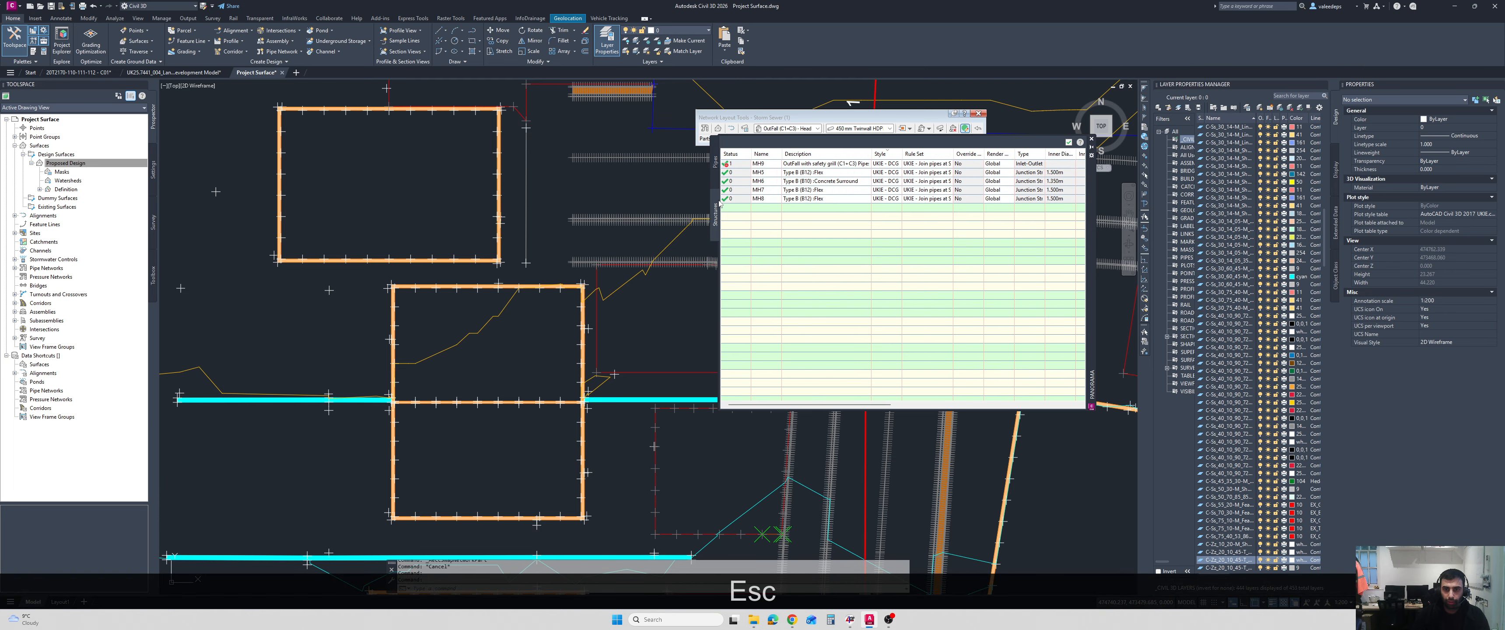
pyautogui.click(886, 167)
pyautogui.keyDown('shift'); pyautogui.click(886, 189); pyautogui.keyUp('shift')
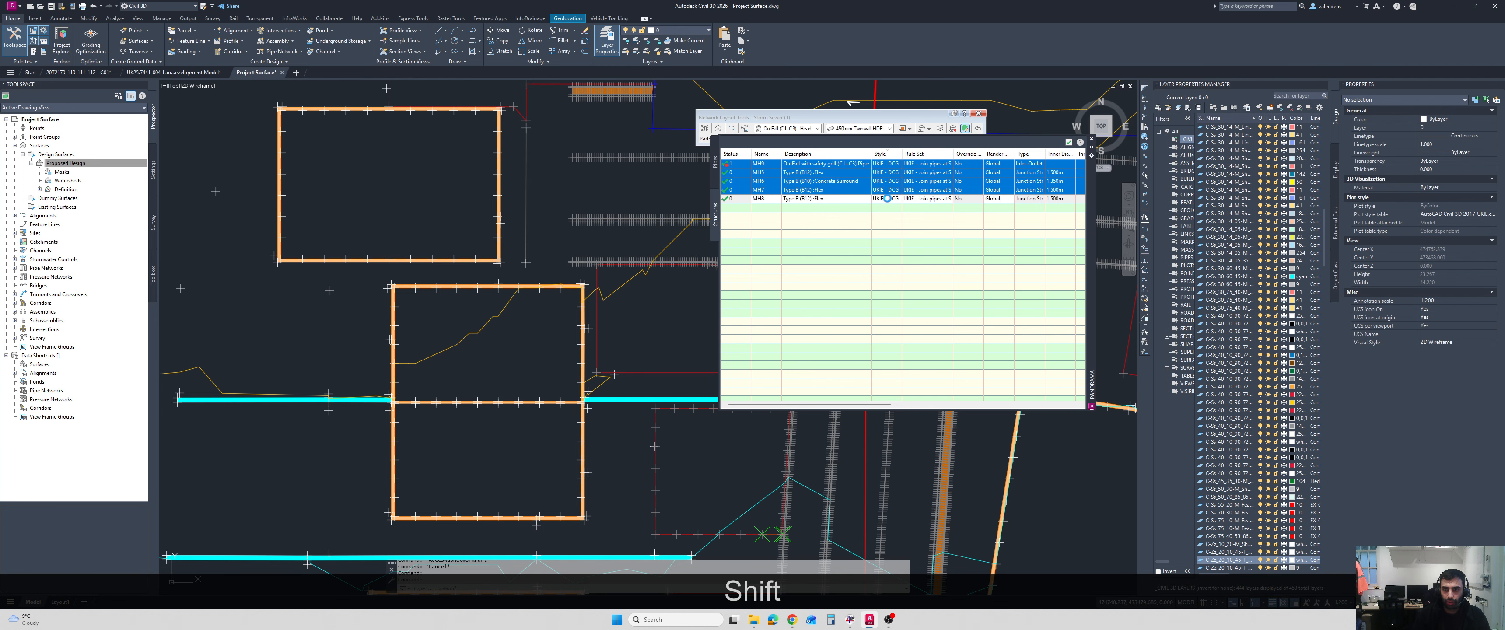
pyautogui.keyDown('shift'); pyautogui.click(887, 199); pyautogui.keyUp('shift')
pyautogui.click(925, 302)
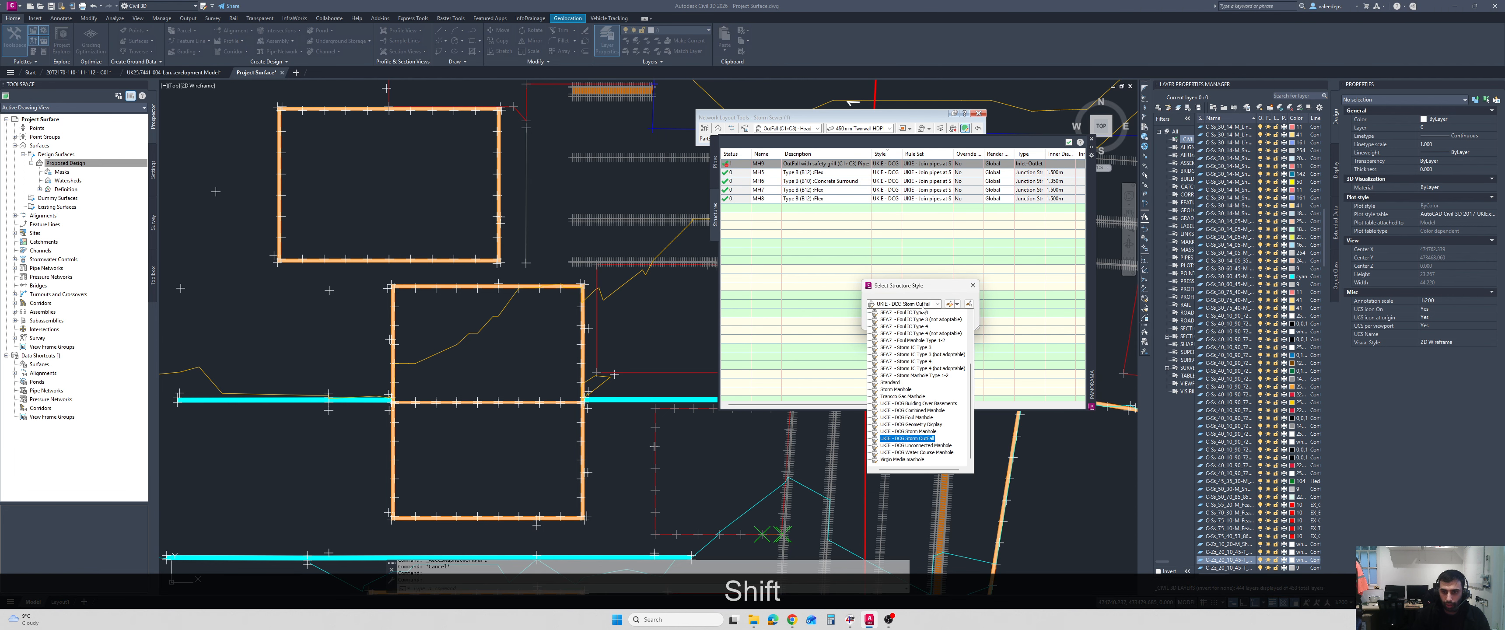
pyautogui.click(930, 425)
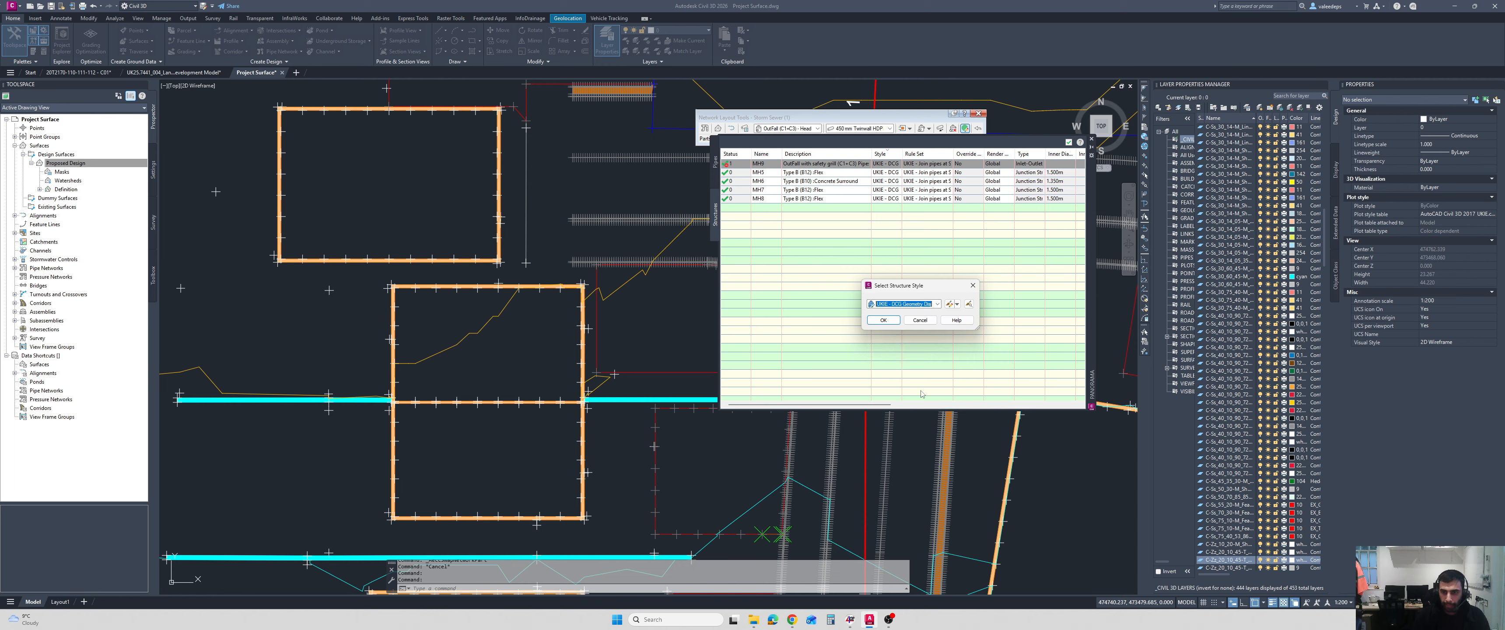
pyautogui.click(883, 320)
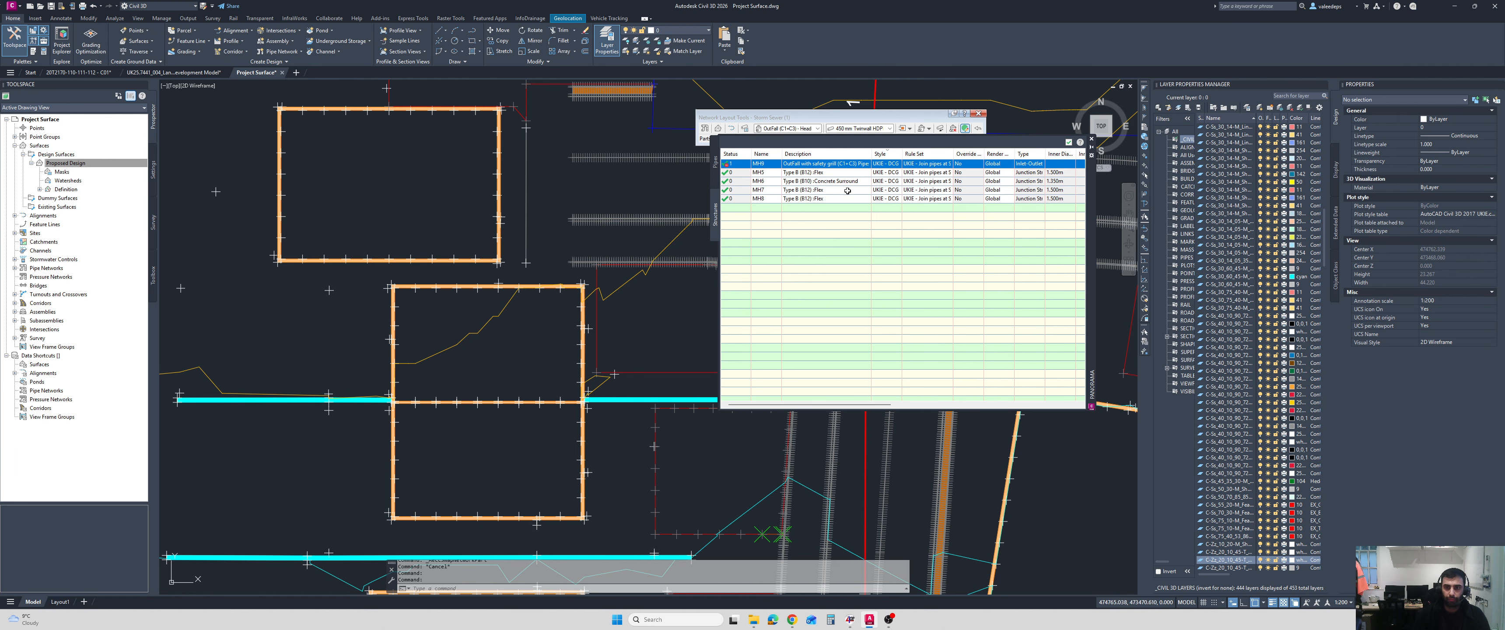
pyautogui.click(1069, 144)
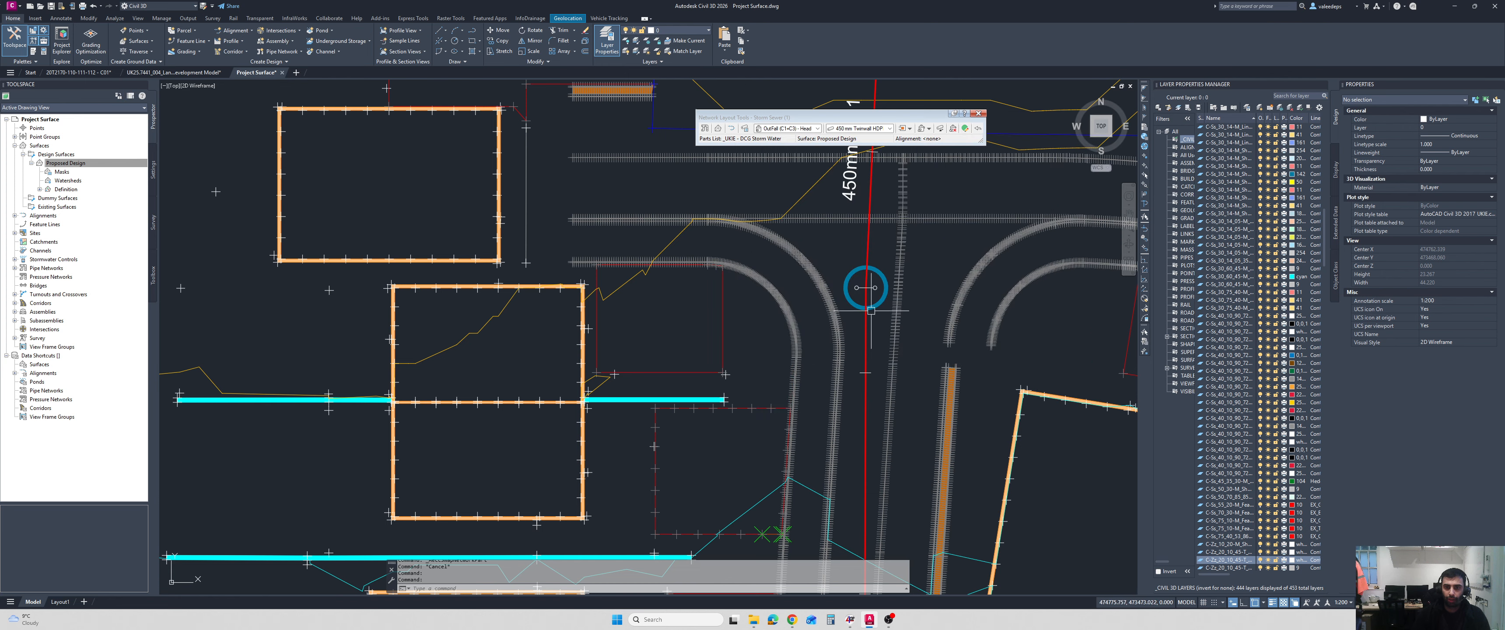
# Examine how the outfall headwall and the road-junction manhole are drawn in plan.
pyautogui.scroll(-6, 871, 315)
pyautogui.scroll(4, 875, 326)
pyautogui.scroll(-3, 875, 326)
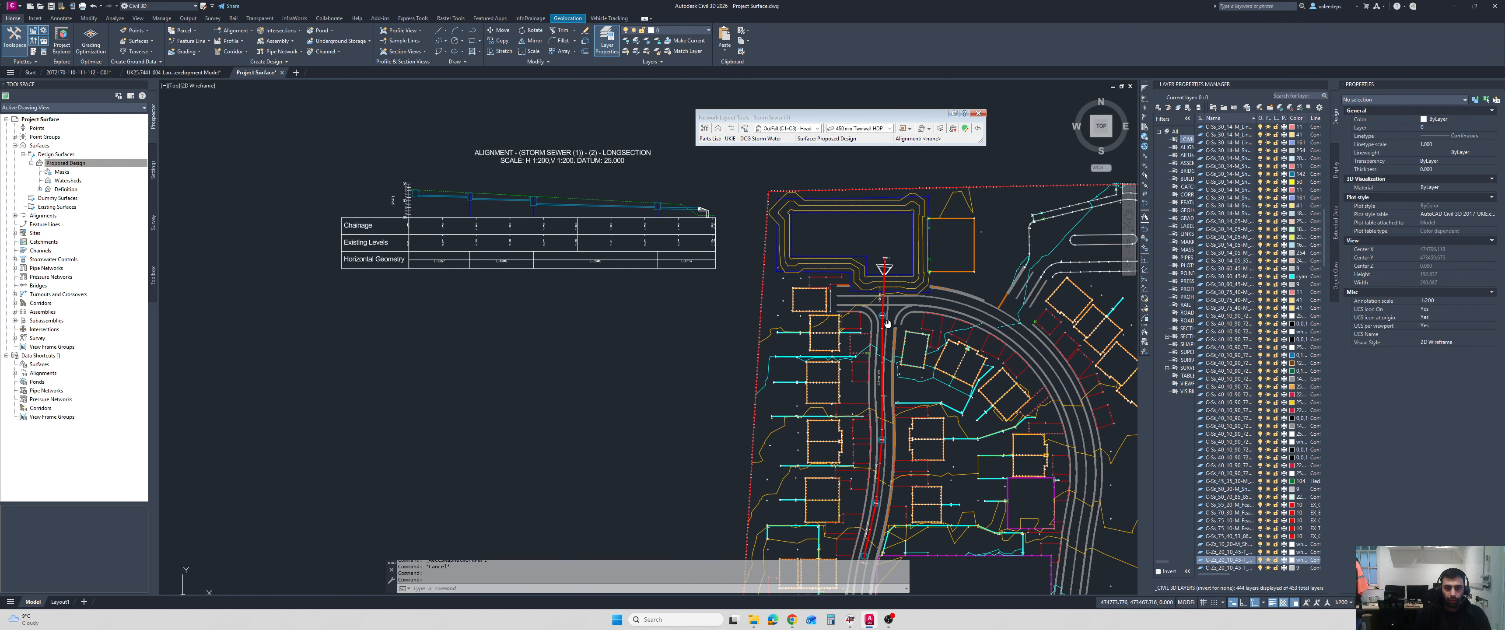
pyautogui.scroll(5, 879, 263)
pyautogui.scroll(2, 881, 235)
pyautogui.scroll(-2, 882, 235)
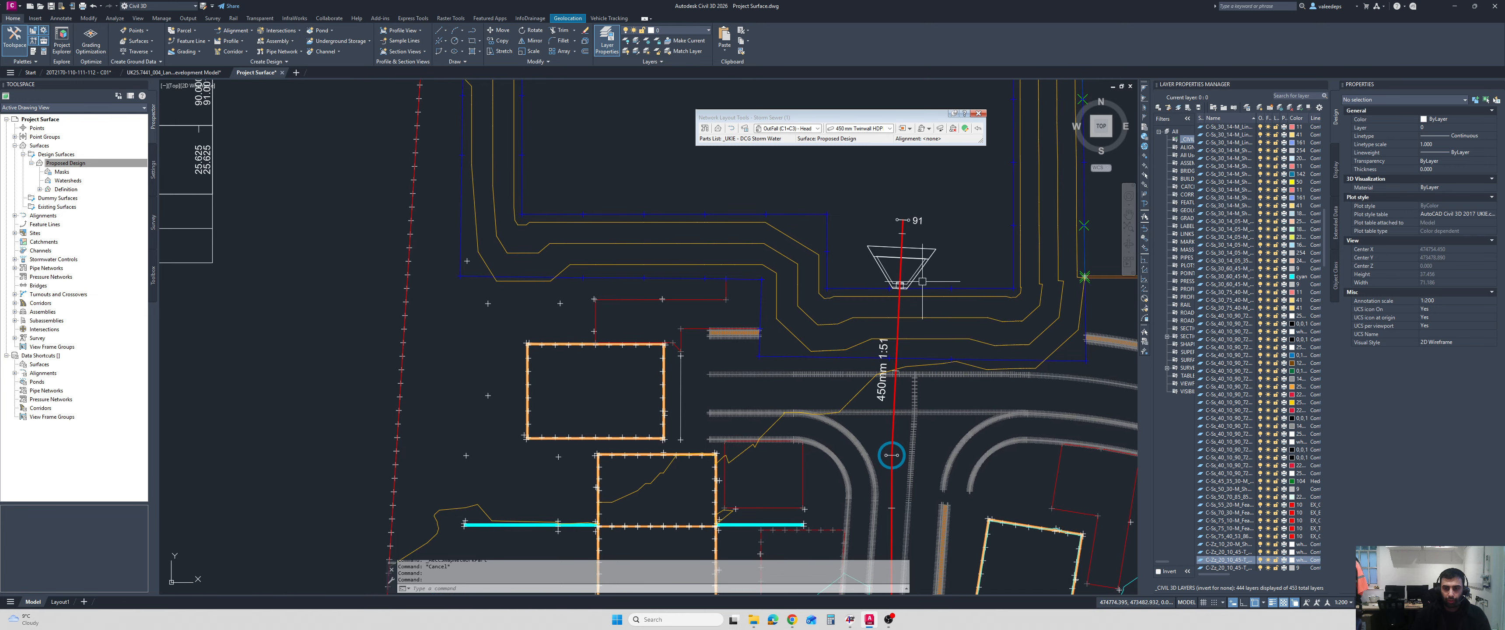
pyautogui.scroll(4, 900, 240)
pyautogui.press('Escape')
pyautogui.scroll(-3, 920, 247)
pyautogui.scroll(3, 893, 316)
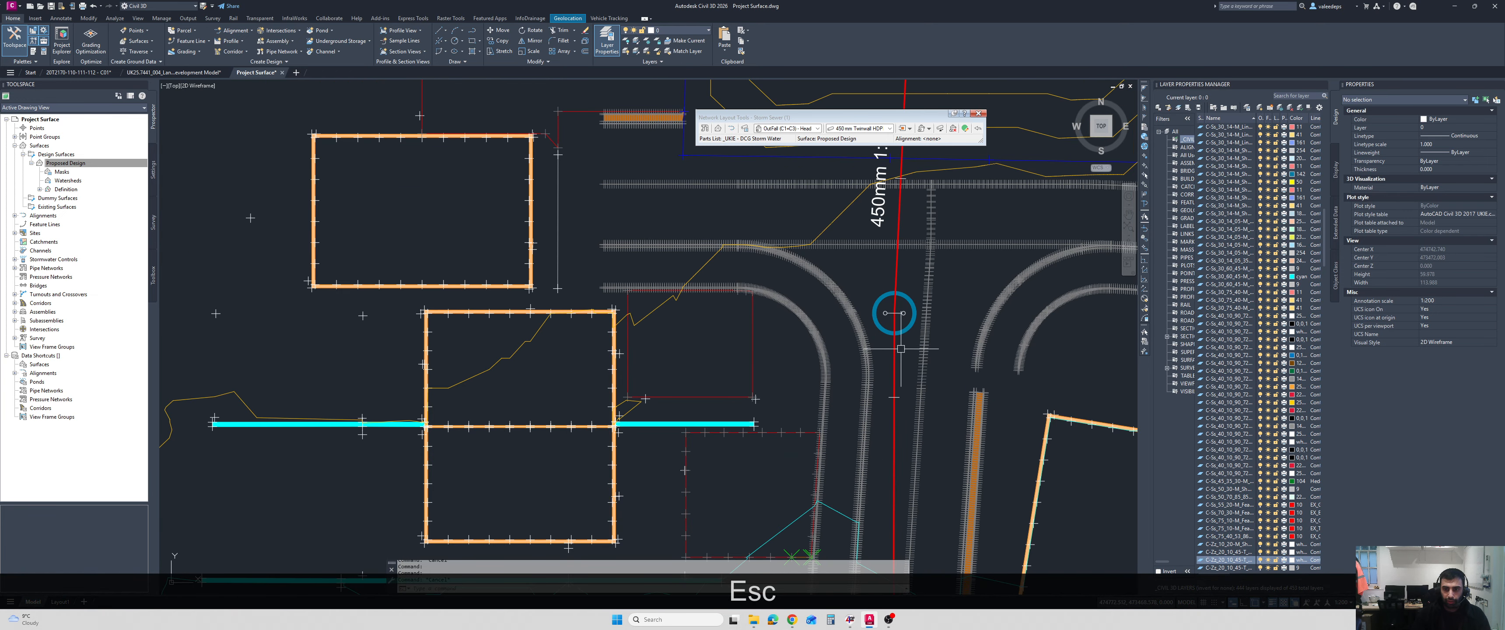
pyautogui.click(894, 313)
pyautogui.rightClick(968, 304)
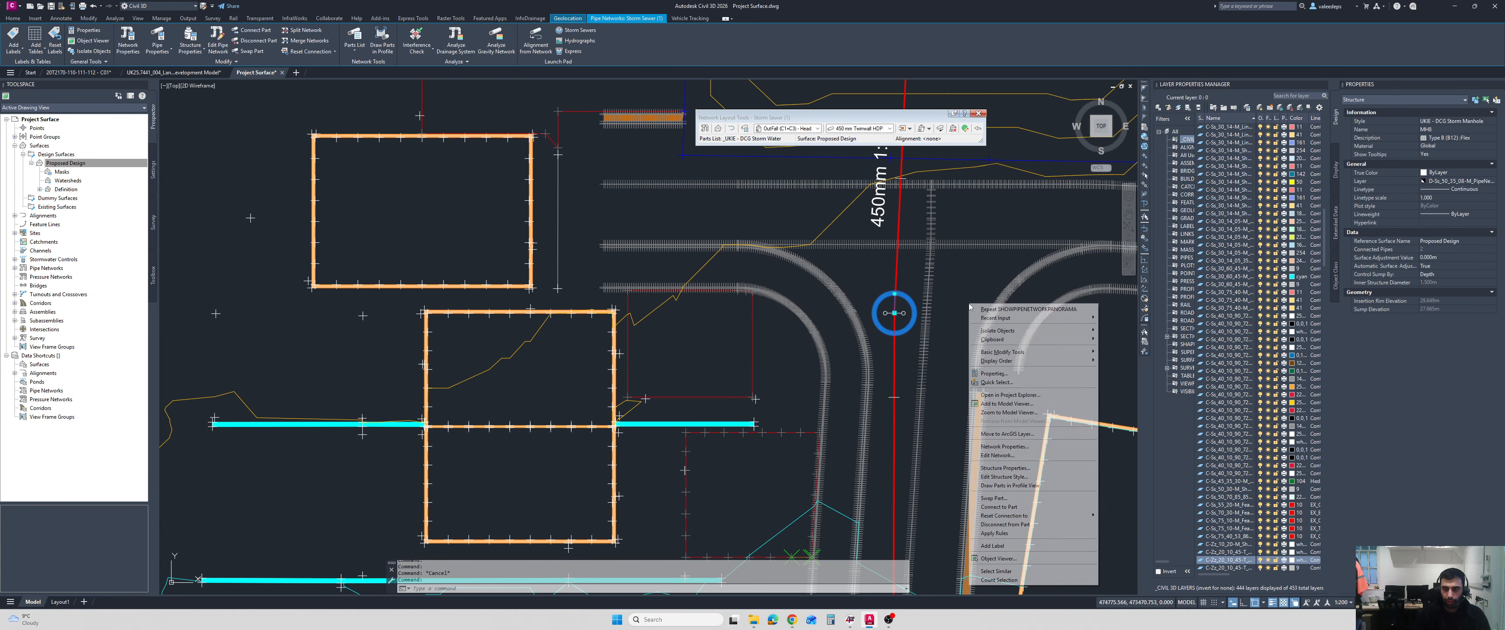
pyautogui.click(1023, 468)
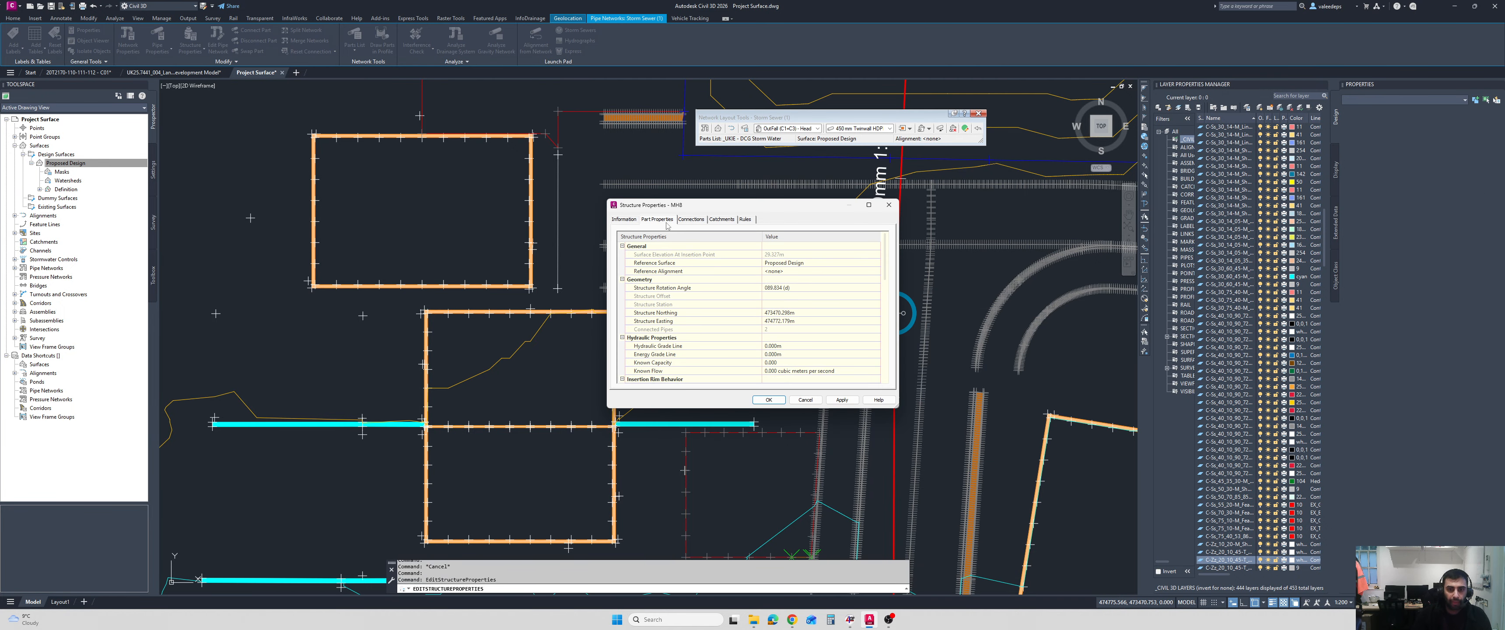
pyautogui.click(634, 220)
pyautogui.click(653, 220)
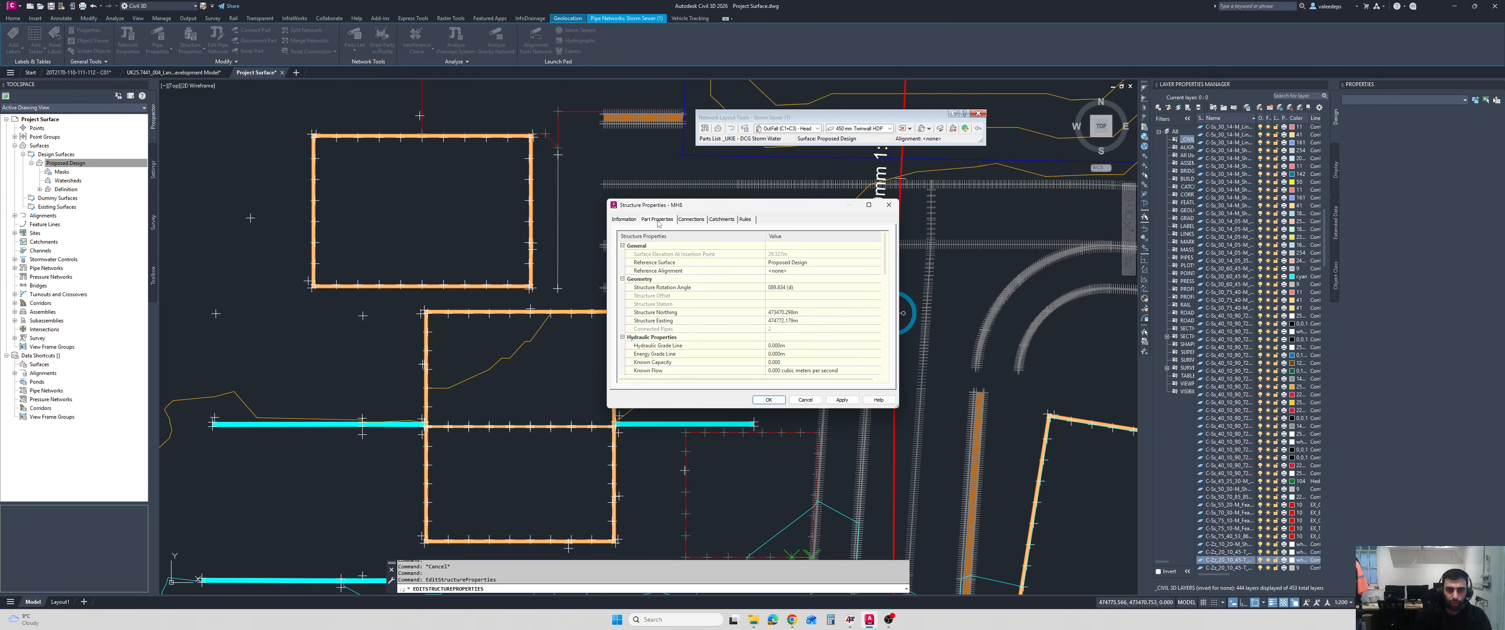
pyautogui.click(631, 220)
pyautogui.click(685, 310)
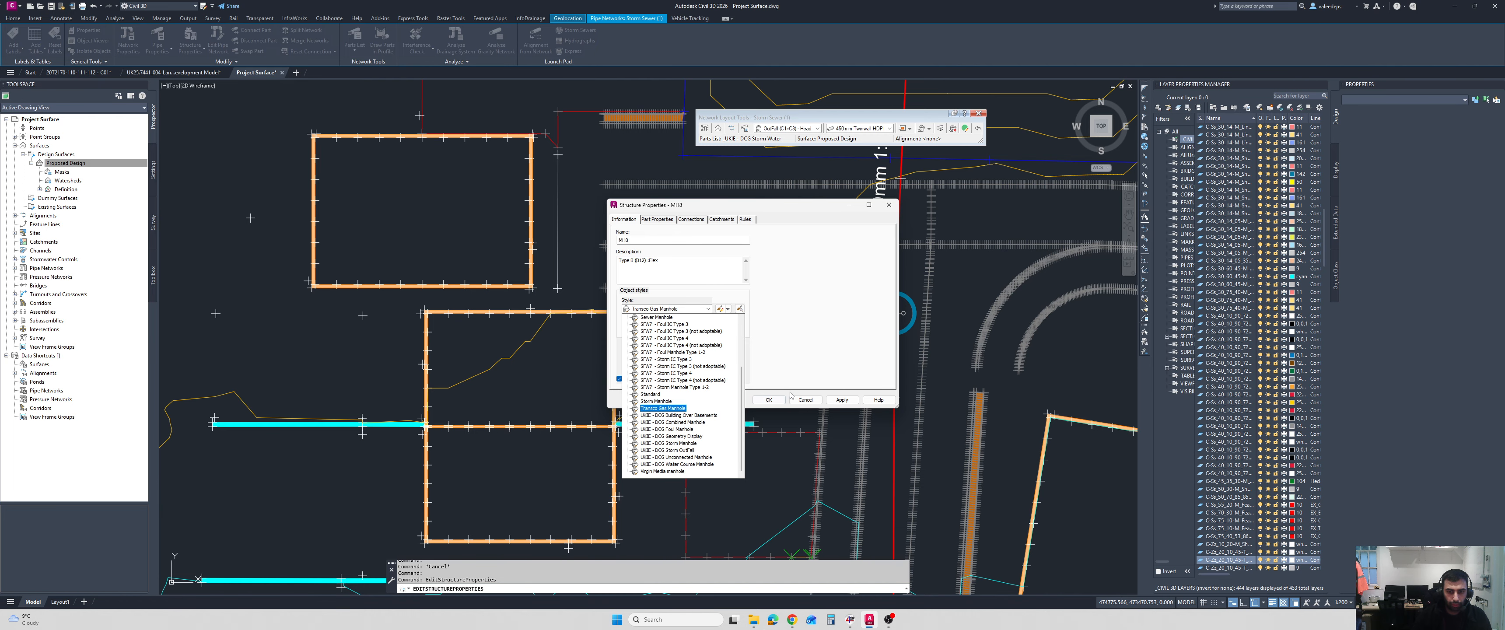
pyautogui.press('Escape')
pyautogui.press('Escape')
pyautogui.press('Escape')
# Set the structure style of manhole MH7, at the upper end of the 300 mm 1:40 pipe, to UKIE - DCG Geometry Display.
pyautogui.scroll(-5, 929, 263)
pyautogui.scroll(6, 922, 253)
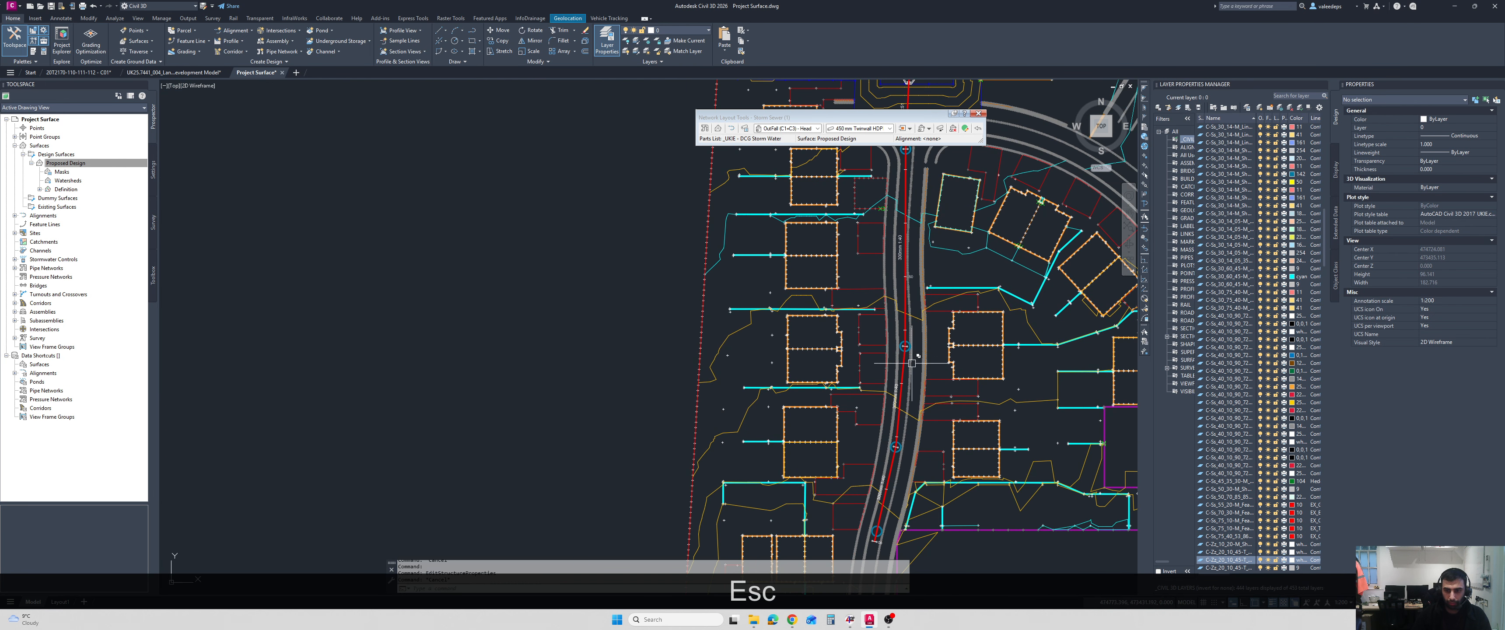
pyautogui.click(880, 209)
pyautogui.rightClick(866, 279)
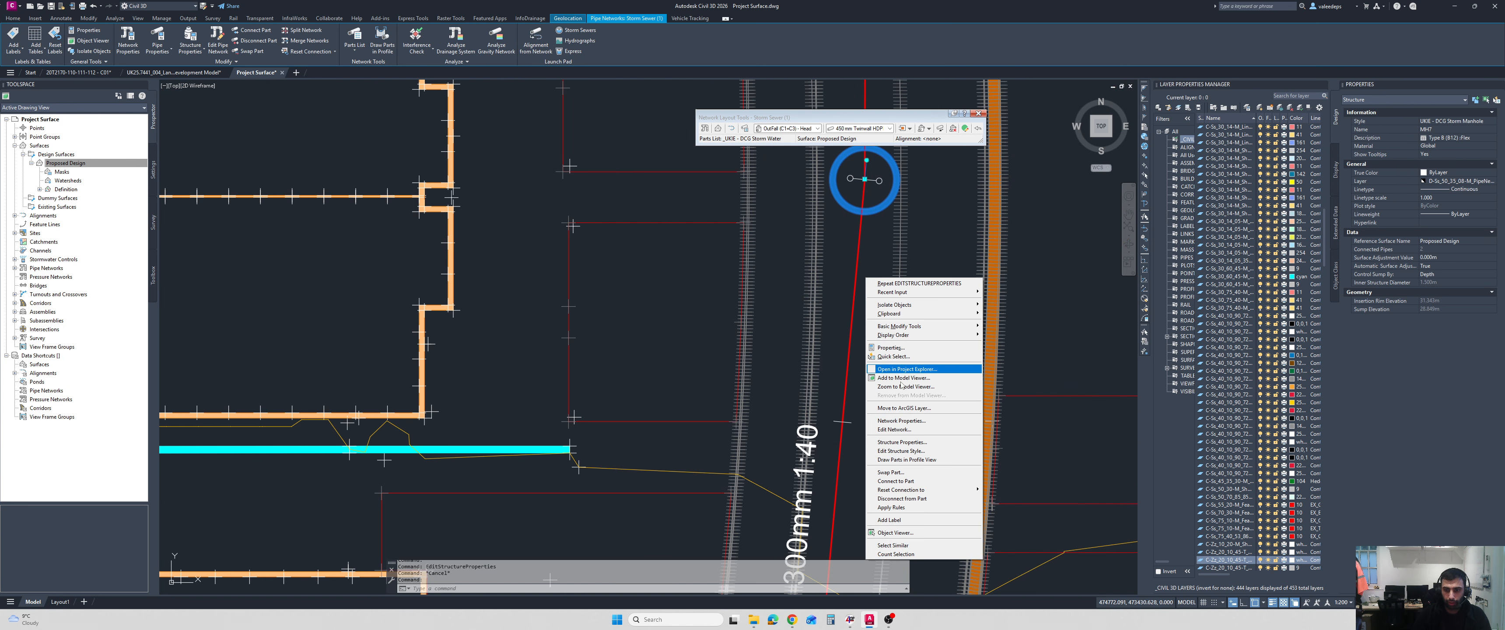
pyautogui.click(917, 451)
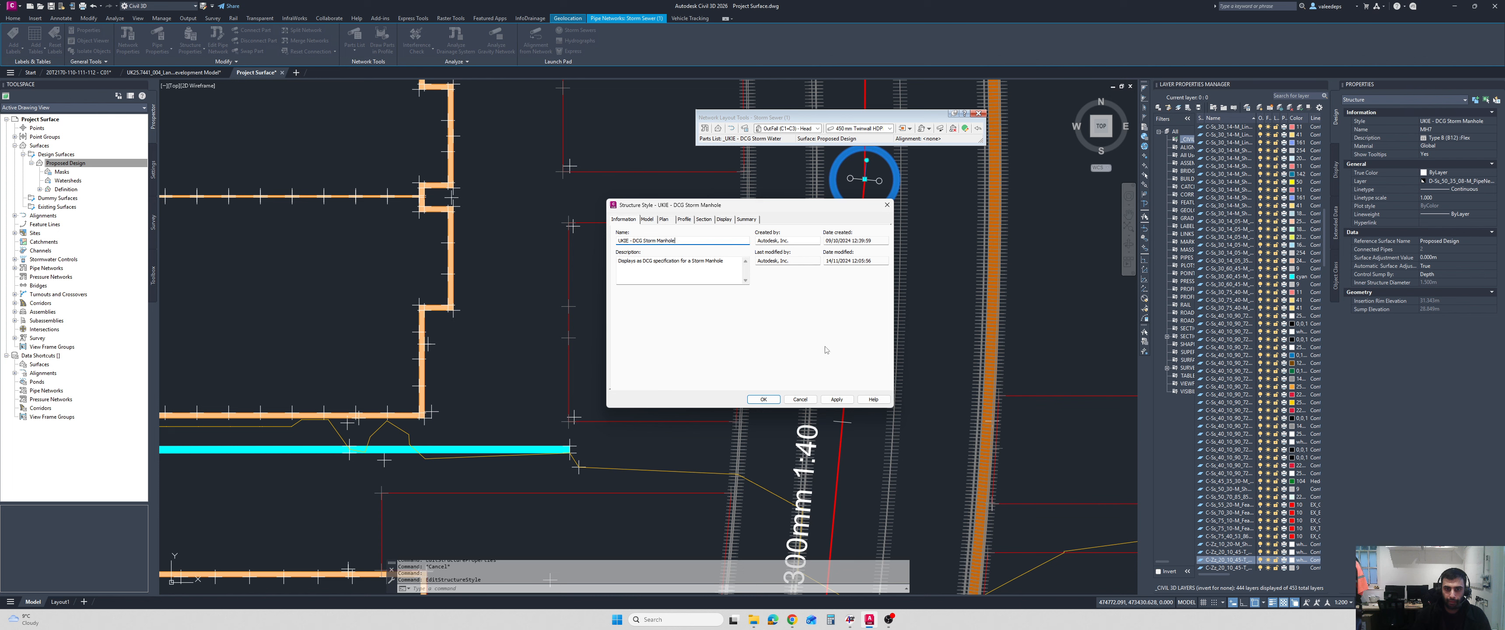
pyautogui.click(809, 400)
pyautogui.rightClick(870, 268)
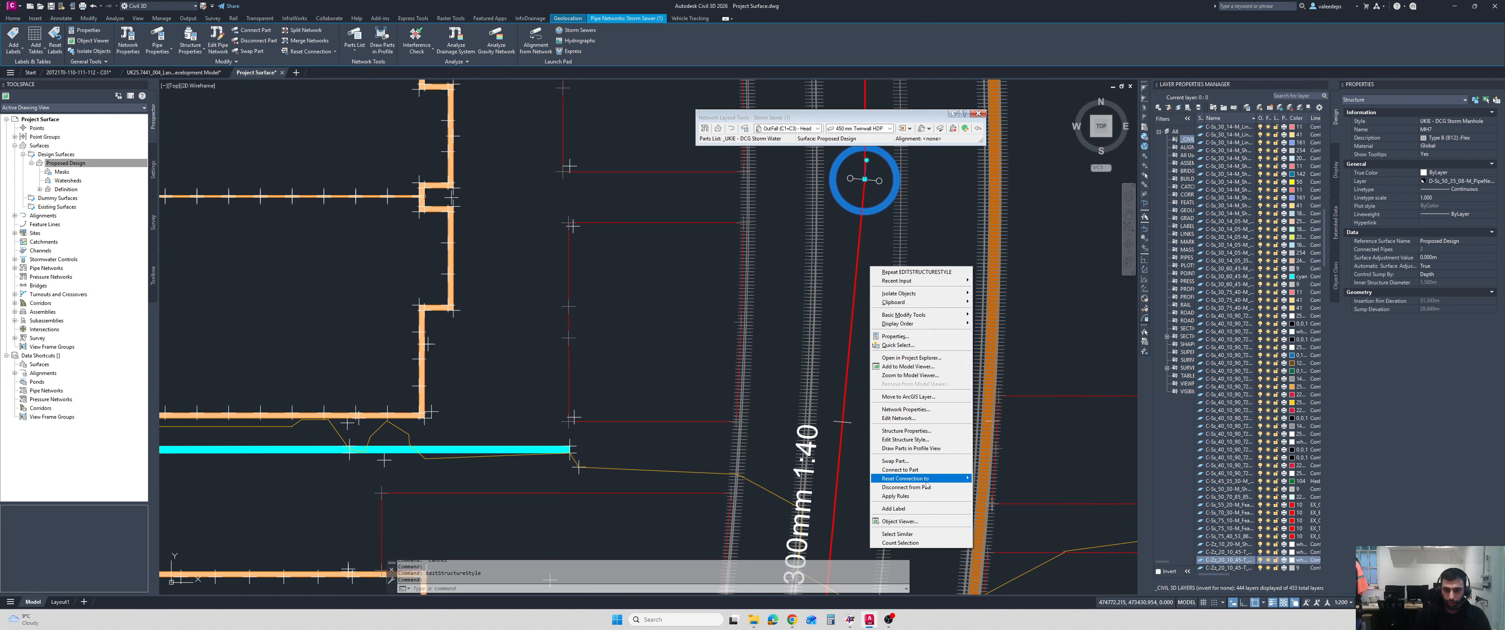
pyautogui.click(906, 431)
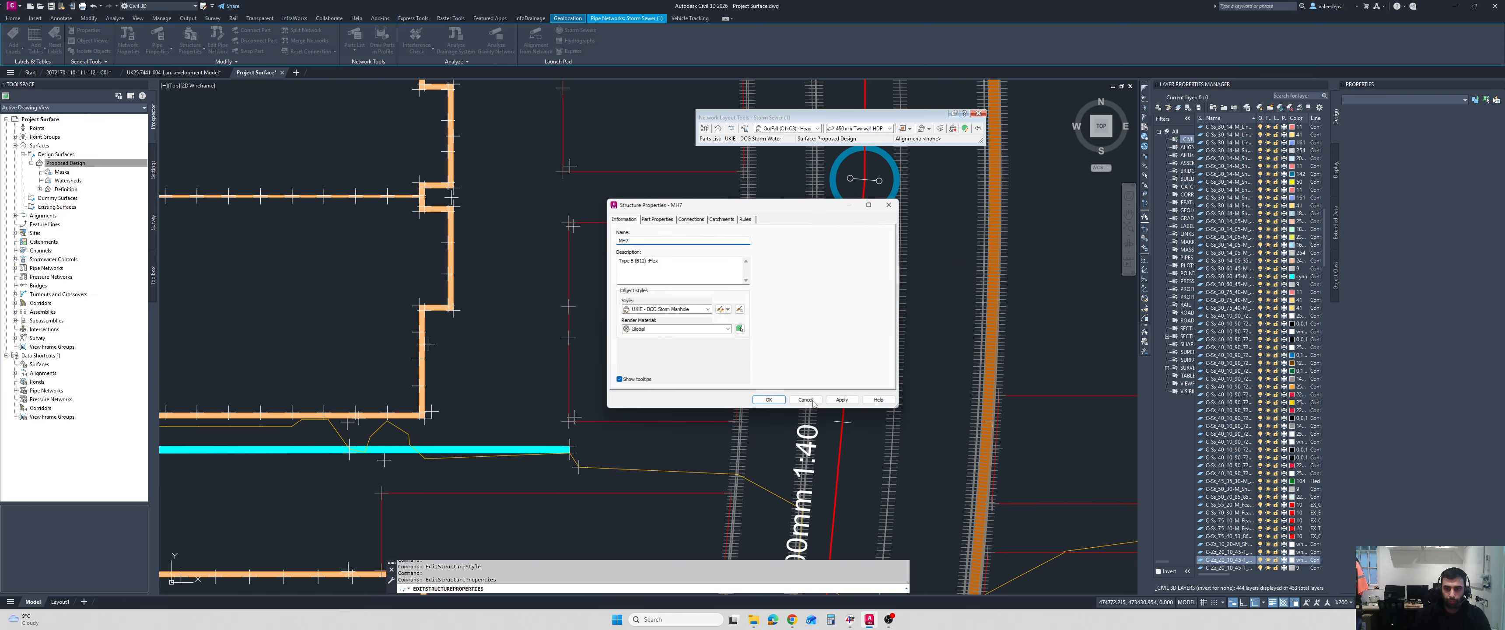
pyautogui.click(688, 310)
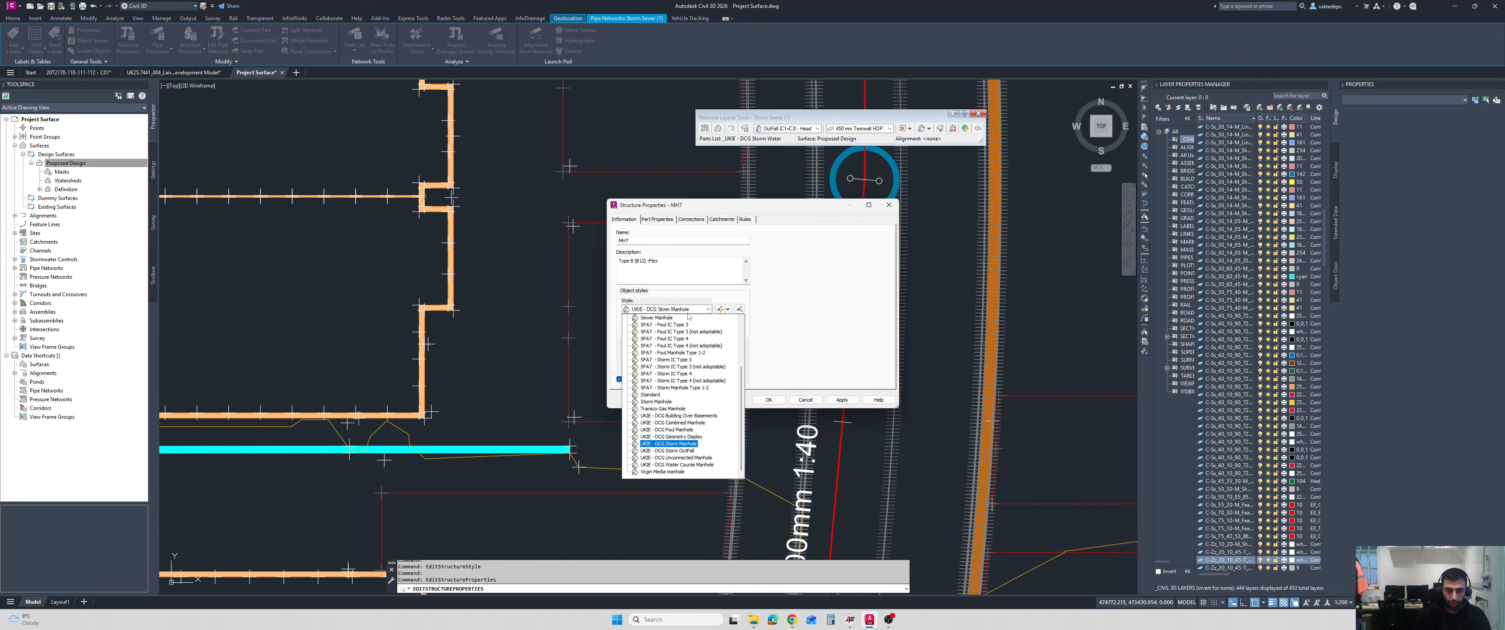
pyautogui.click(693, 437)
pyautogui.click(764, 402)
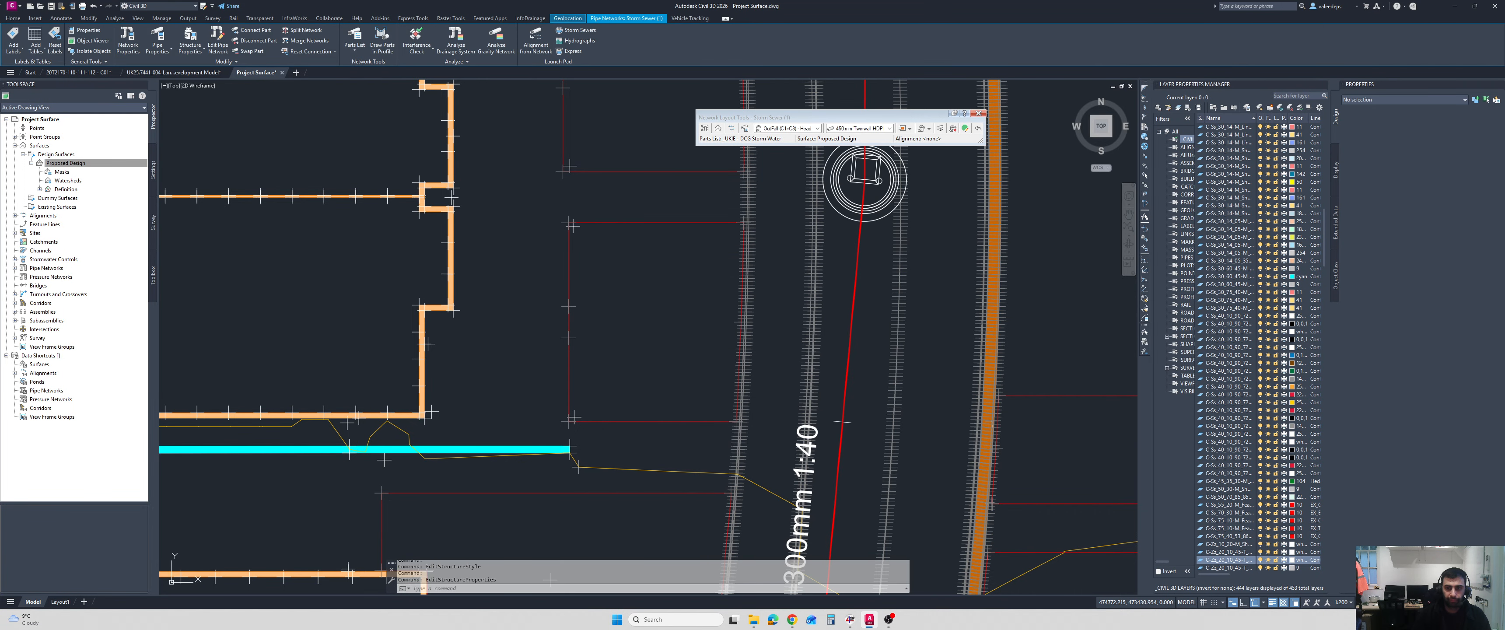
# Split the model space into two vertical viewports to work on the plan and longsection together.
pyautogui.moveTo(898, 296); pyautogui.dragTo(904, 362, button='middle')
pyautogui.scroll(-4, 901, 345)
pyautogui.scroll(-6, 903, 289)
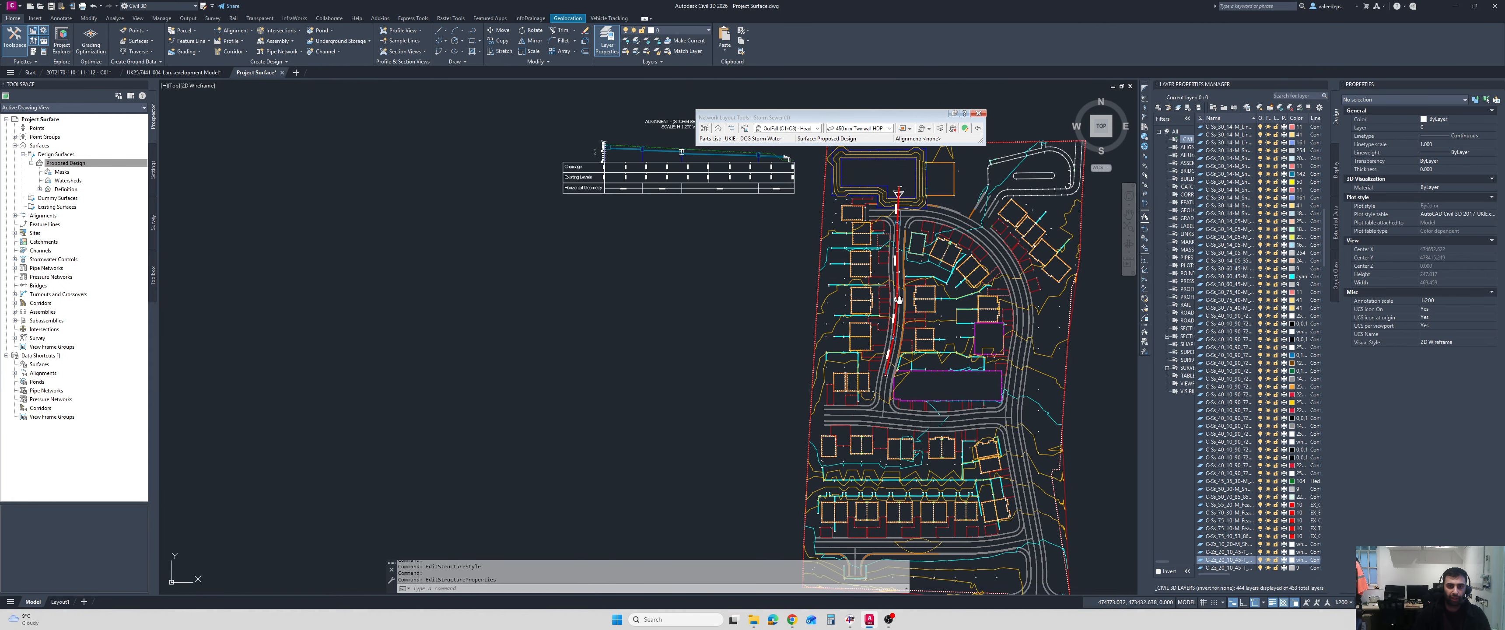
pyautogui.scroll(4, 934, 350)
pyautogui.scroll(-2, 958, 416)
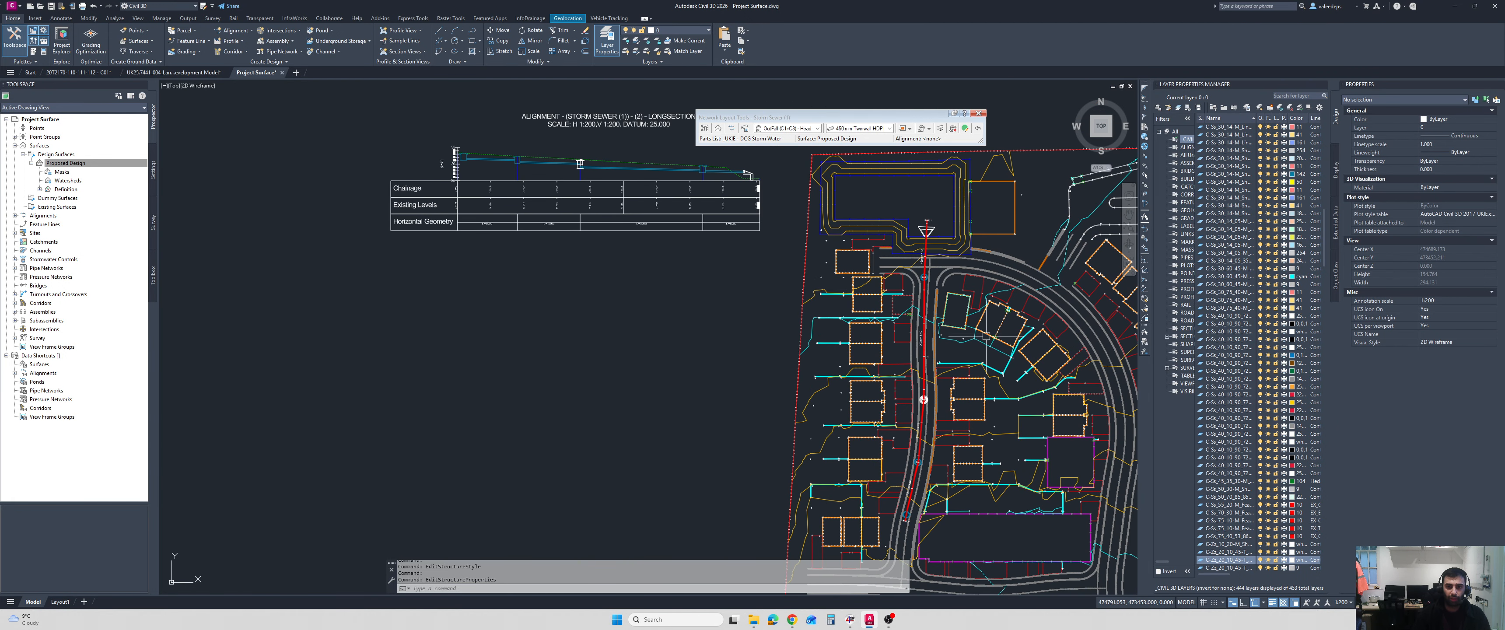
pyautogui.moveTo(986, 336); pyautogui.dragTo(937, 326, button='middle')
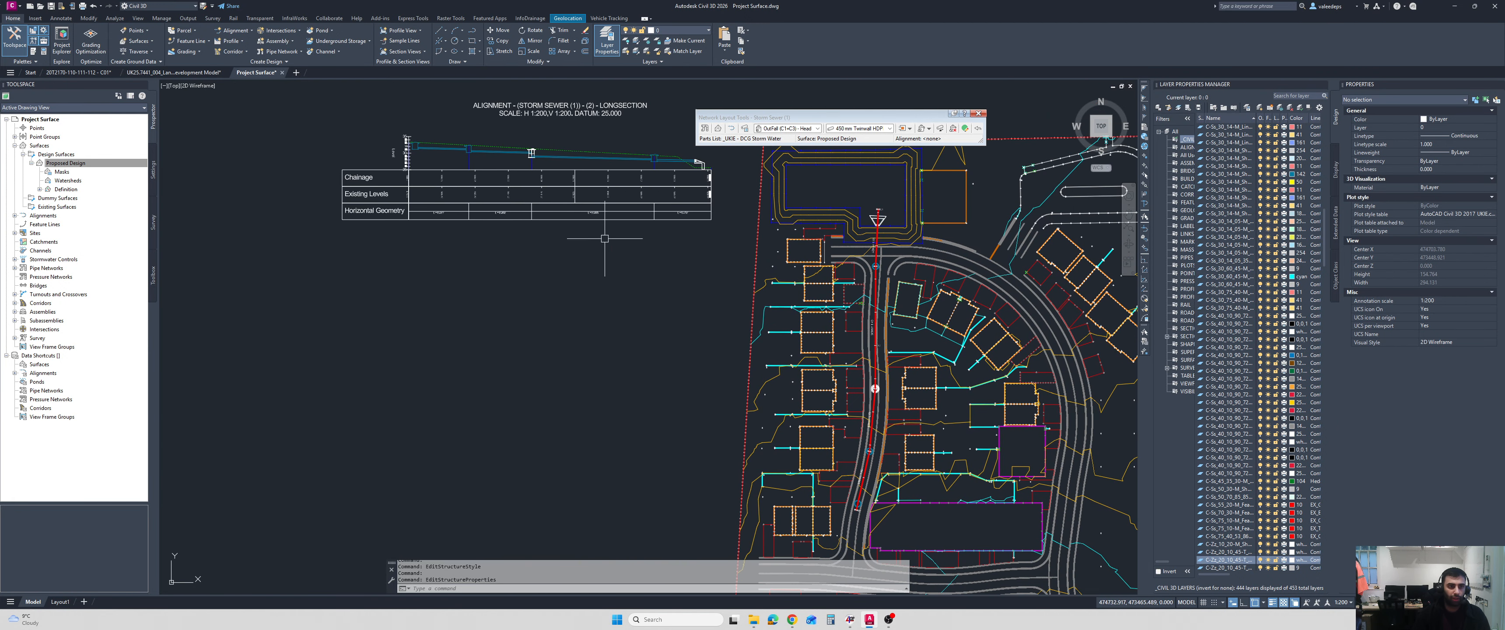
pyautogui.click(167, 86)
pyautogui.moveTo(211, 105)
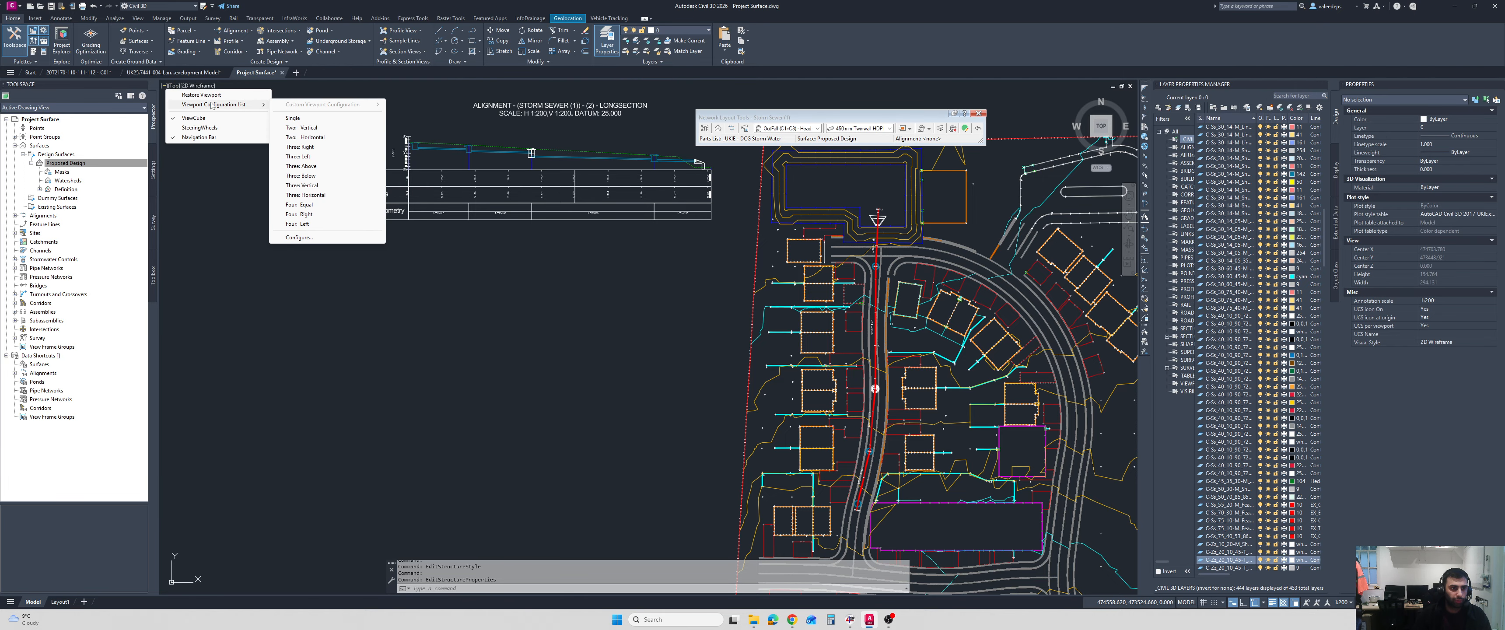
pyautogui.click(308, 127)
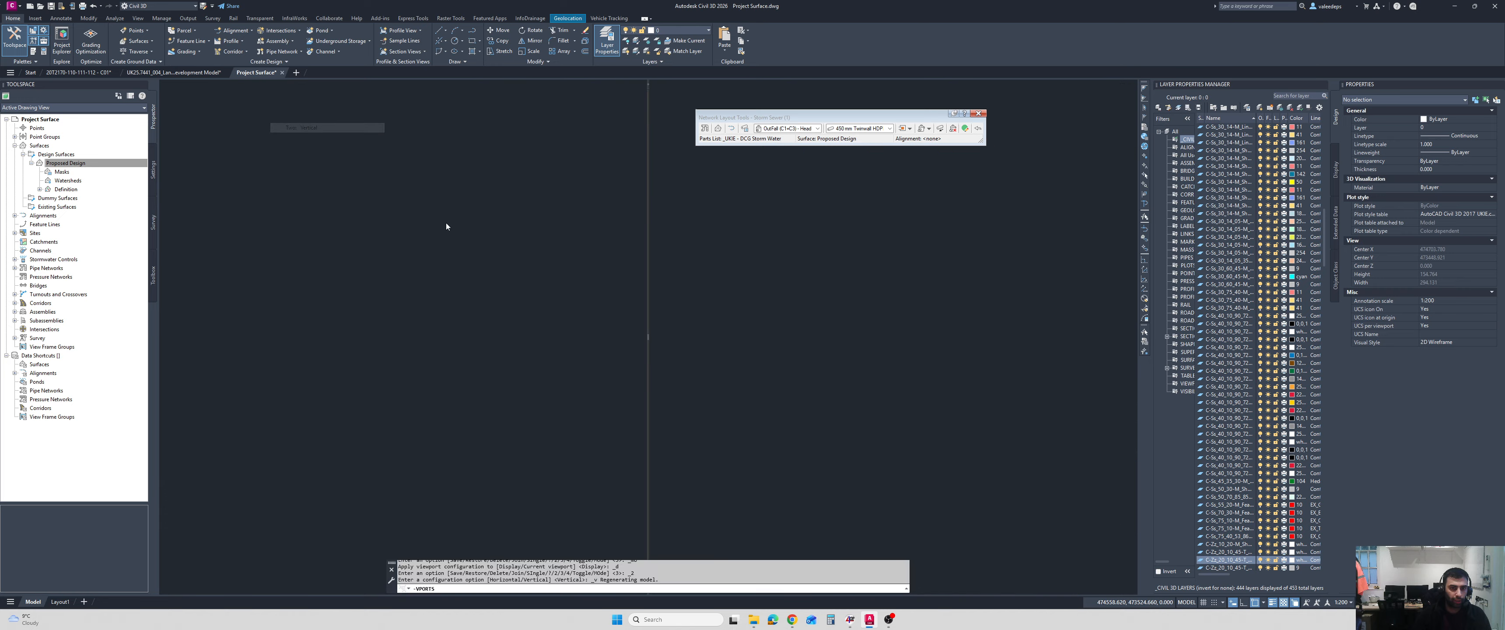
pyautogui.scroll(4, 663, 392)
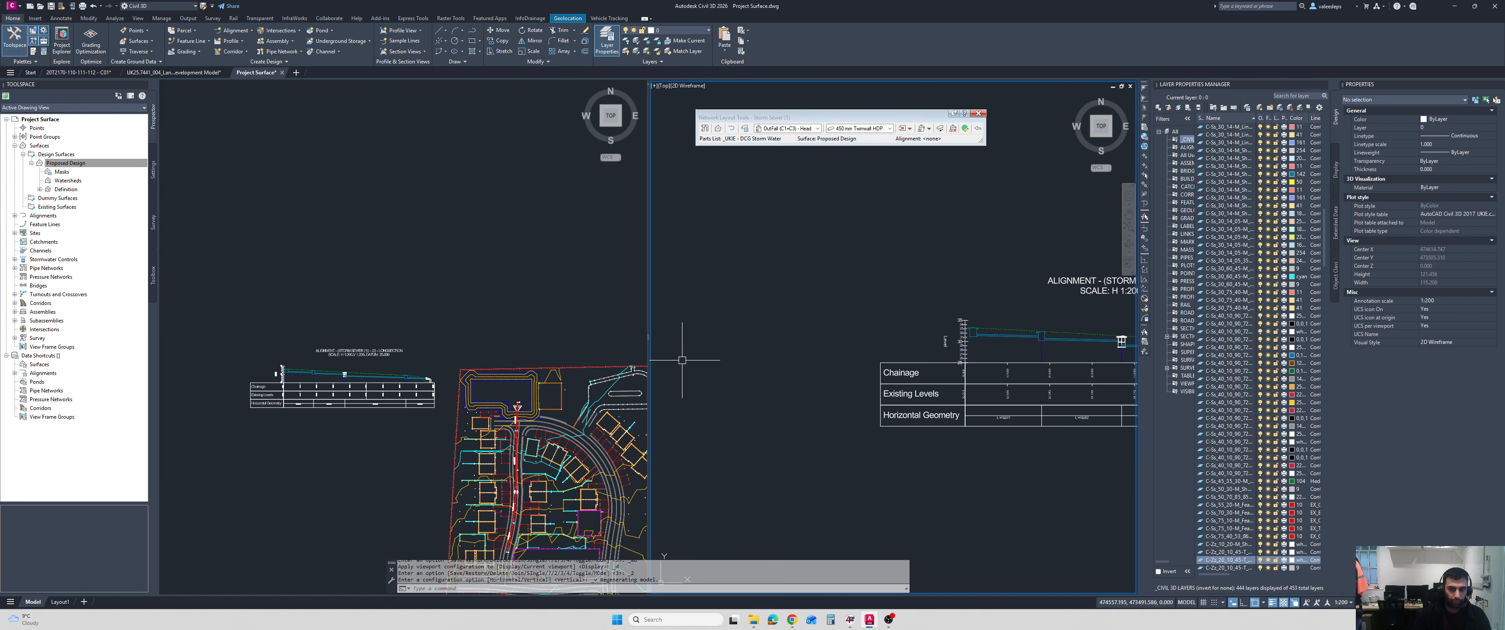
# Frame the restyled manhole on the storm sewer longsection in one viewport.
pyautogui.click(351, 362)
pyautogui.scroll(4, 363, 356)
pyautogui.moveTo(370, 350); pyautogui.dragTo(415, 270, button='middle')
pyautogui.scroll(2, 416, 270)
pyautogui.scroll(-4, 489, 385)
pyautogui.moveTo(488, 384); pyautogui.dragTo(433, 367, button='middle')
pyautogui.scroll(4, 428, 366)
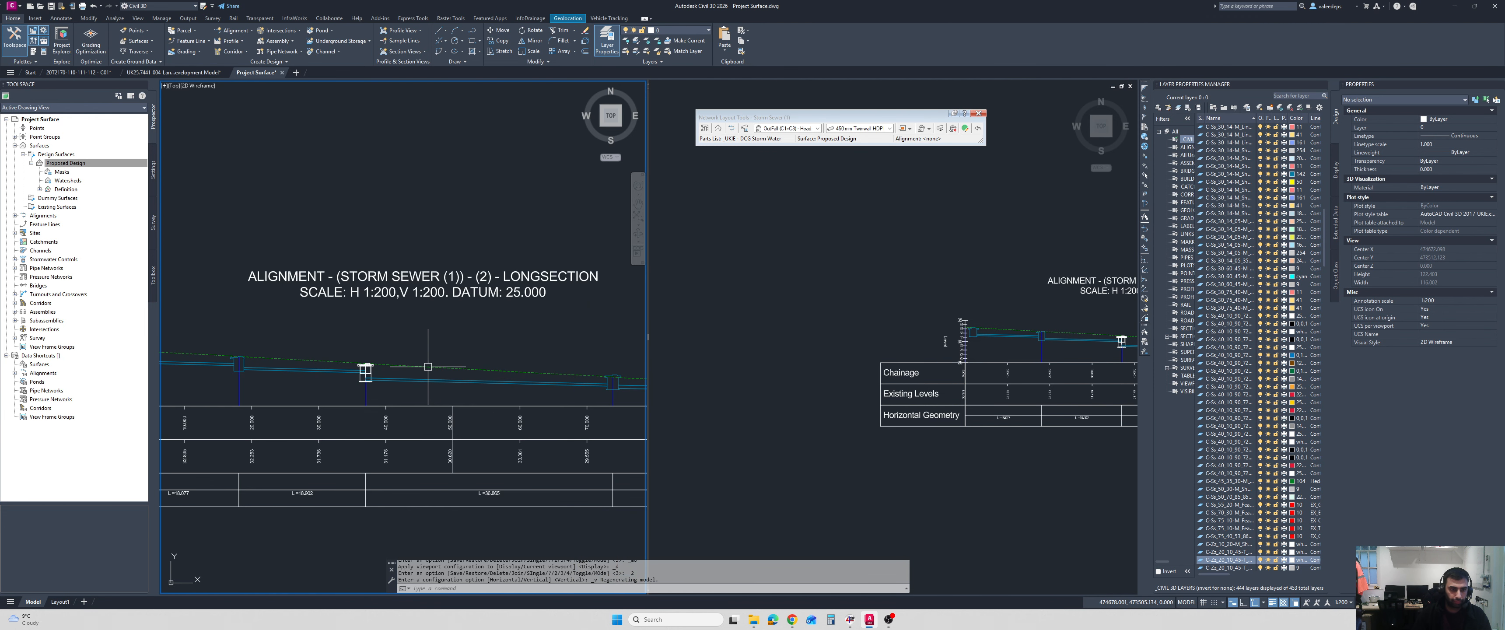
pyautogui.scroll(3, 429, 366)
# Frame the same restyled manhole in plan in the other viewport and select it.
pyautogui.click(973, 461)
pyautogui.scroll(-8, 777, 370)
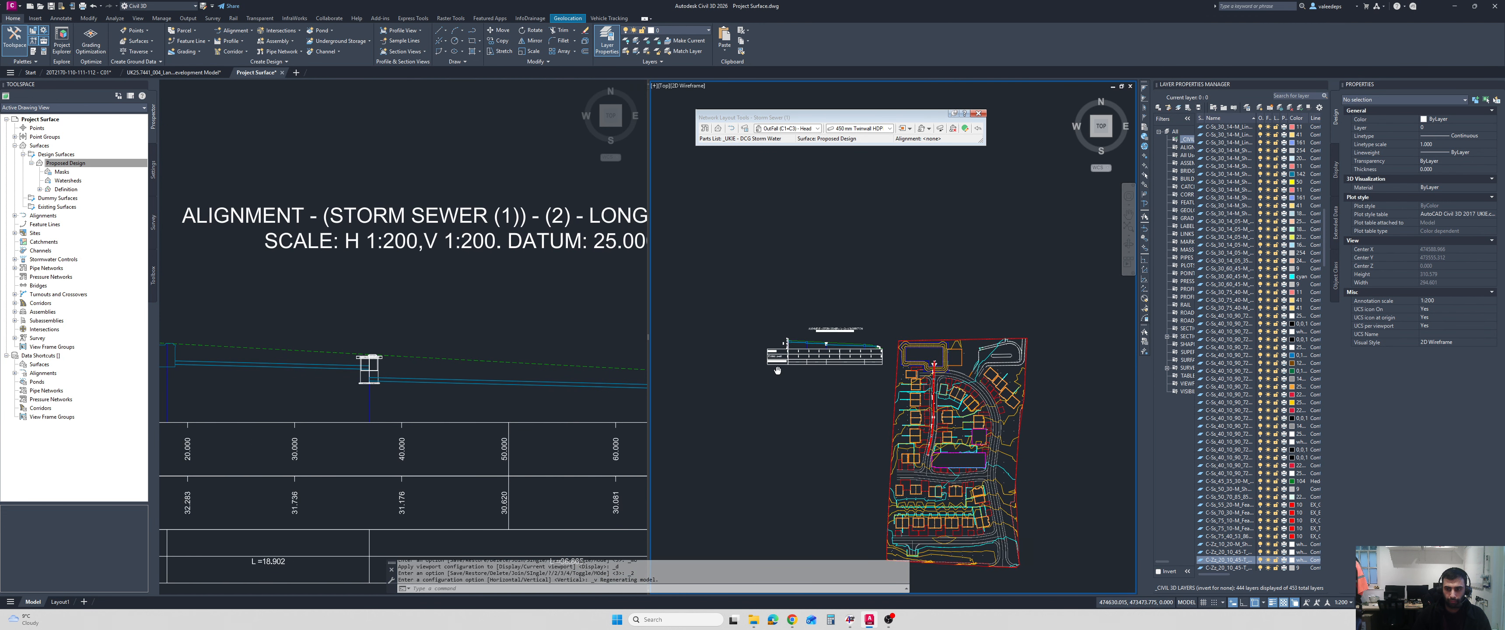
pyautogui.moveTo(777, 369); pyautogui.dragTo(683, 346, button='middle')
pyautogui.scroll(8, 831, 394)
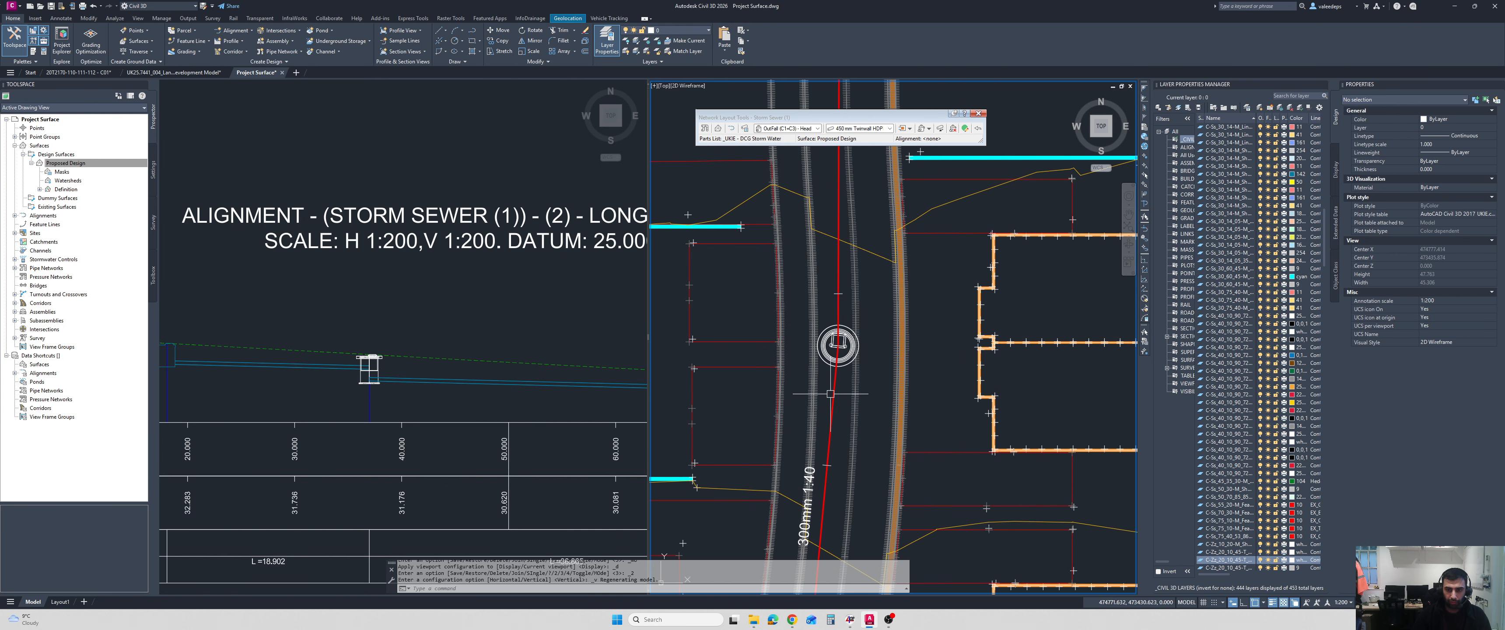
pyautogui.scroll(4, 850, 367)
pyautogui.click(840, 358)
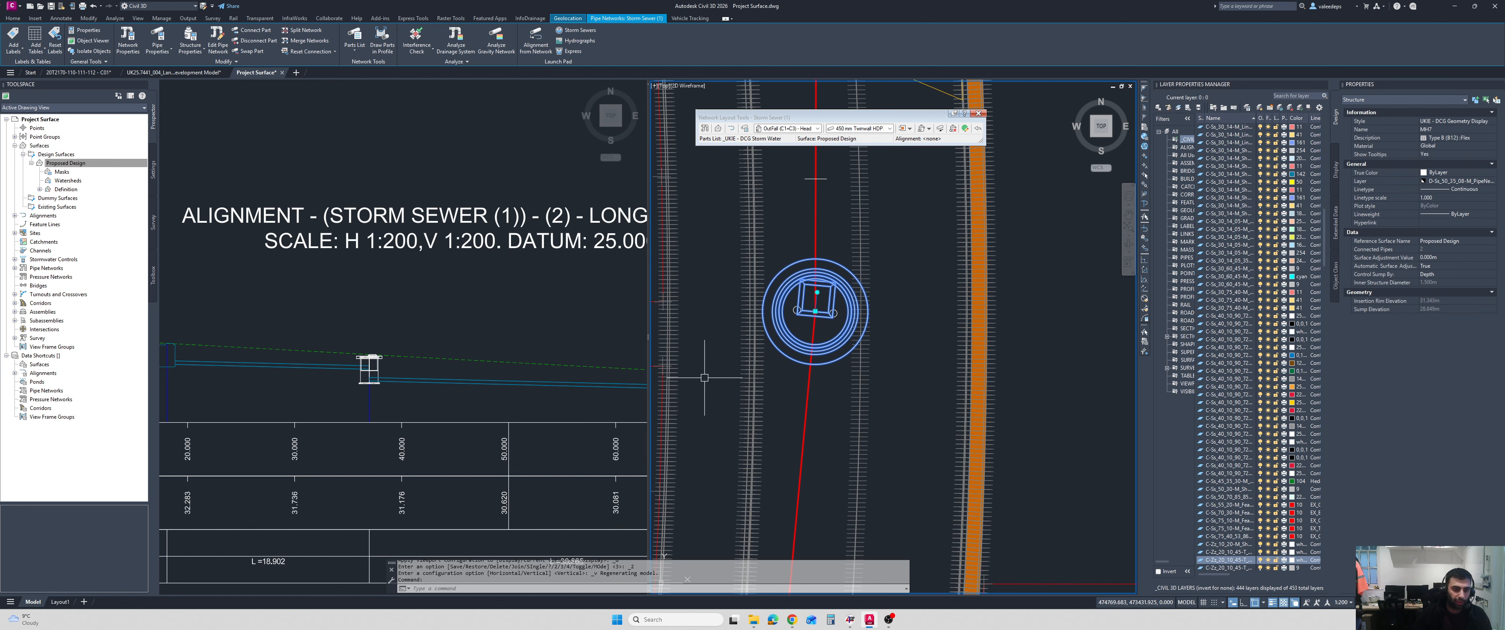
# Rotate manhole MH7 in plan through south, east and west orientations, finishing with its access cover facing north along the alignment.
pyautogui.click(817, 292)
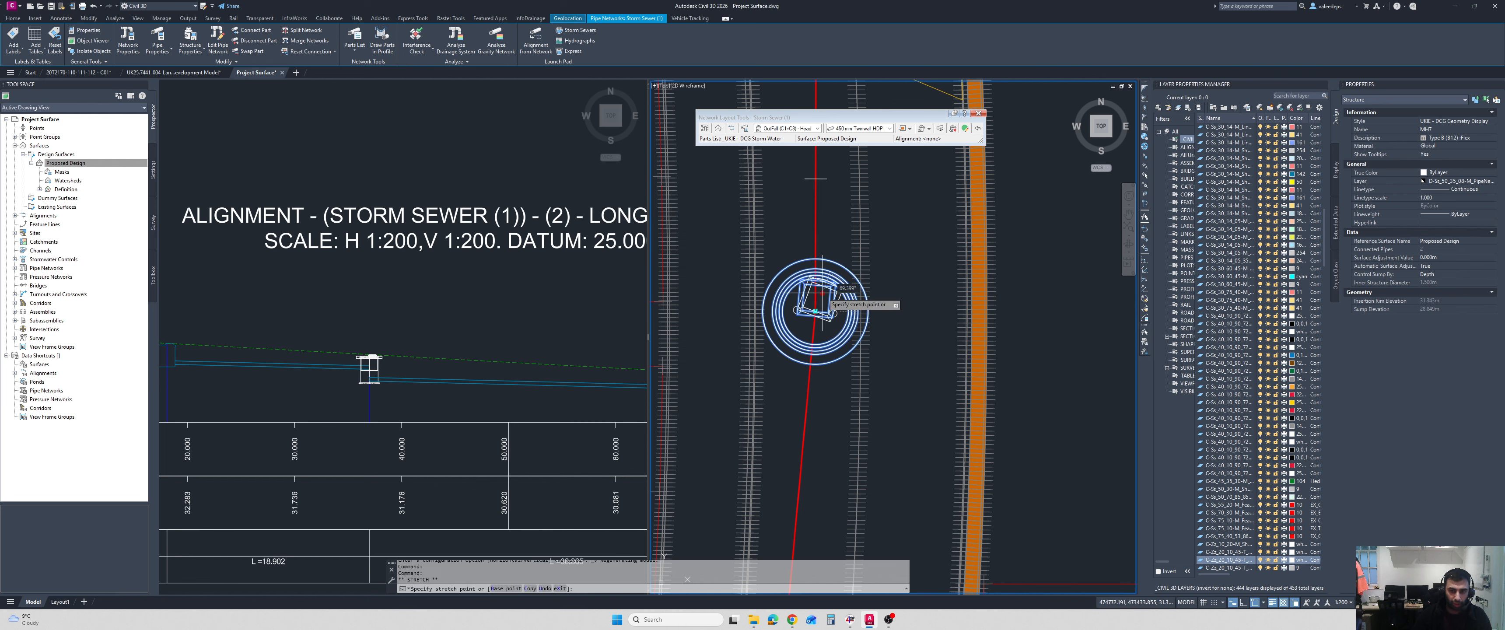
pyautogui.click(814, 351)
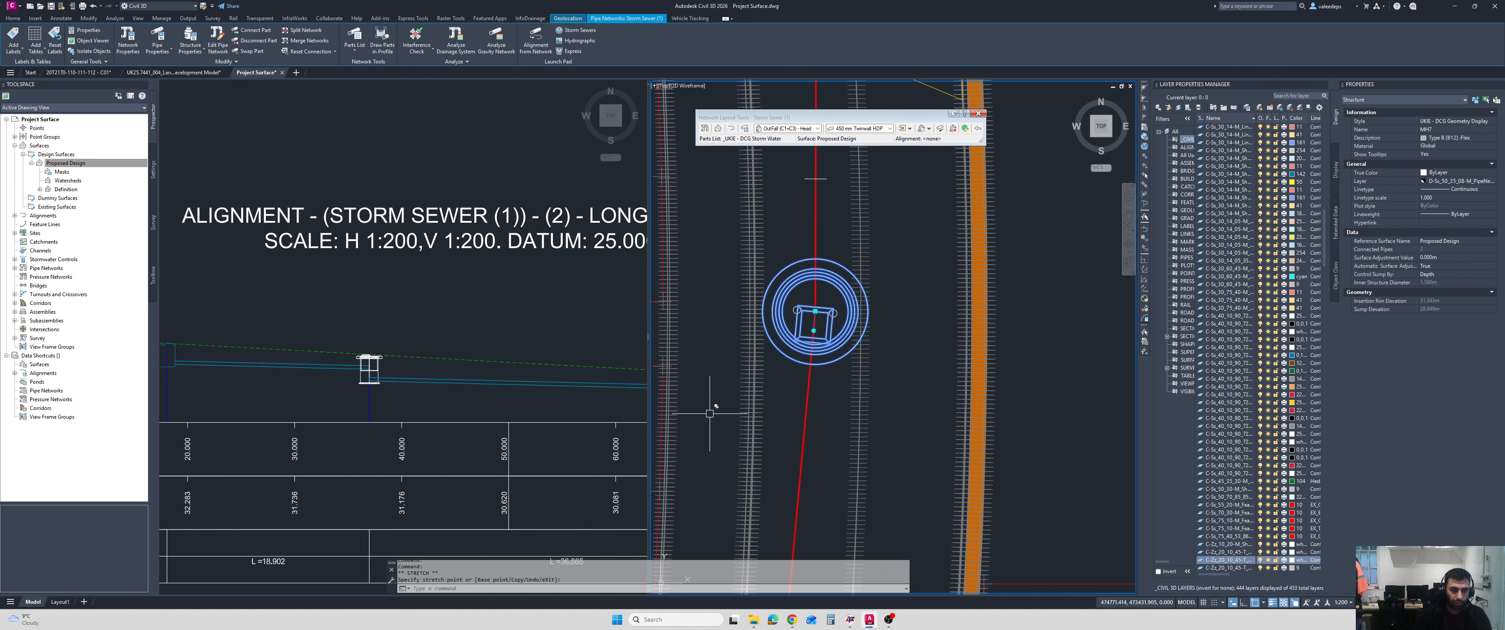
pyautogui.click(815, 332)
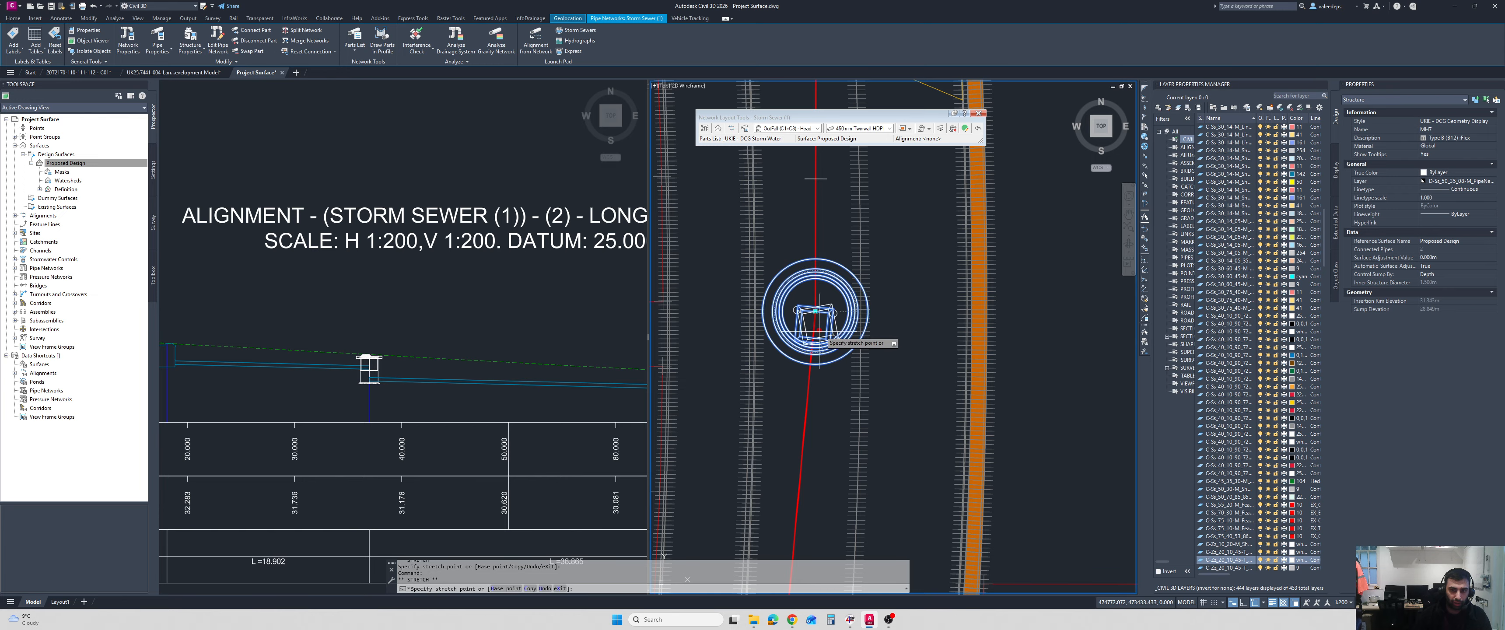
pyautogui.click(875, 311)
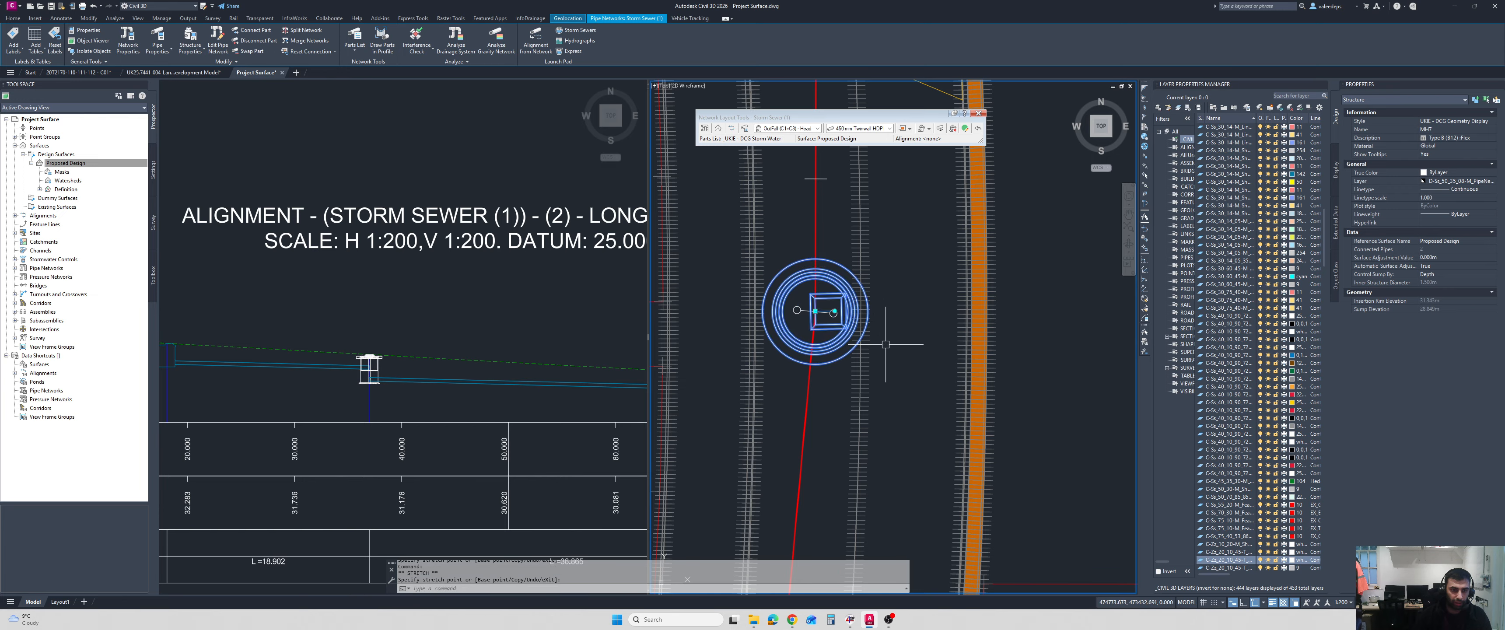
pyautogui.click(834, 311)
pyautogui.click(788, 294)
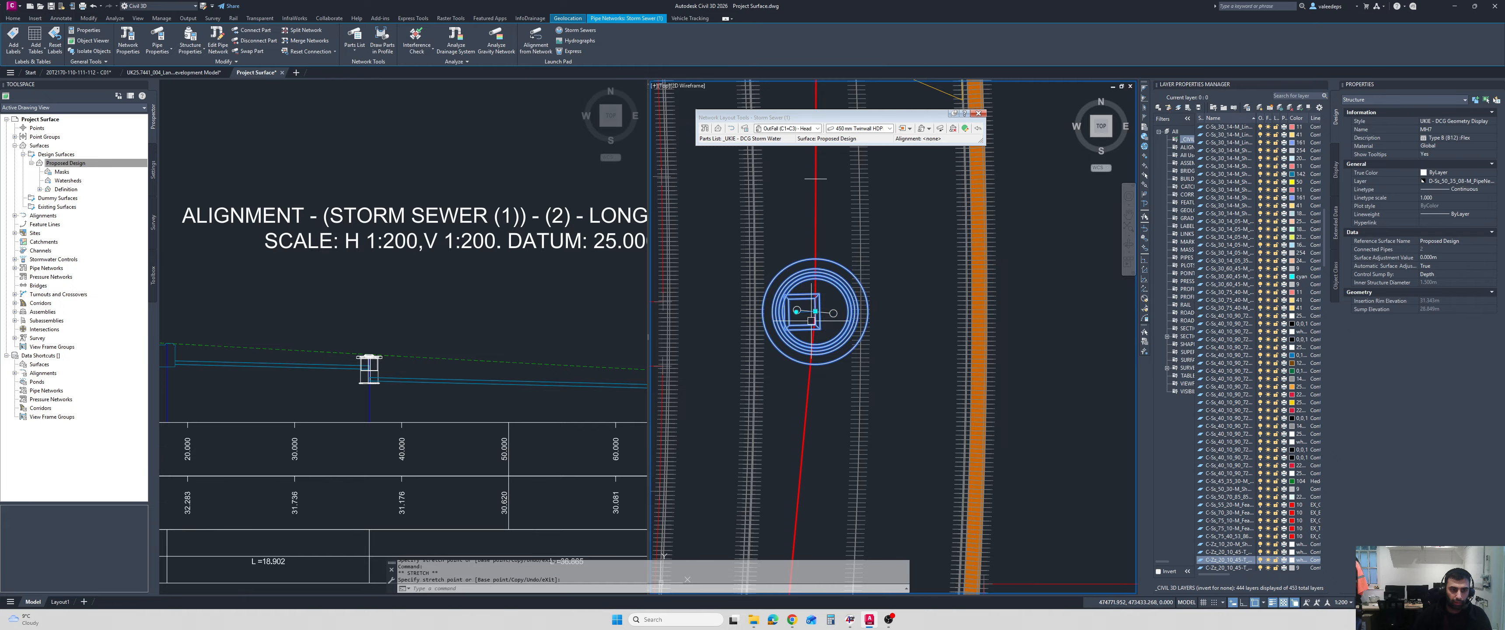
pyautogui.click(796, 311)
pyautogui.click(815, 258)
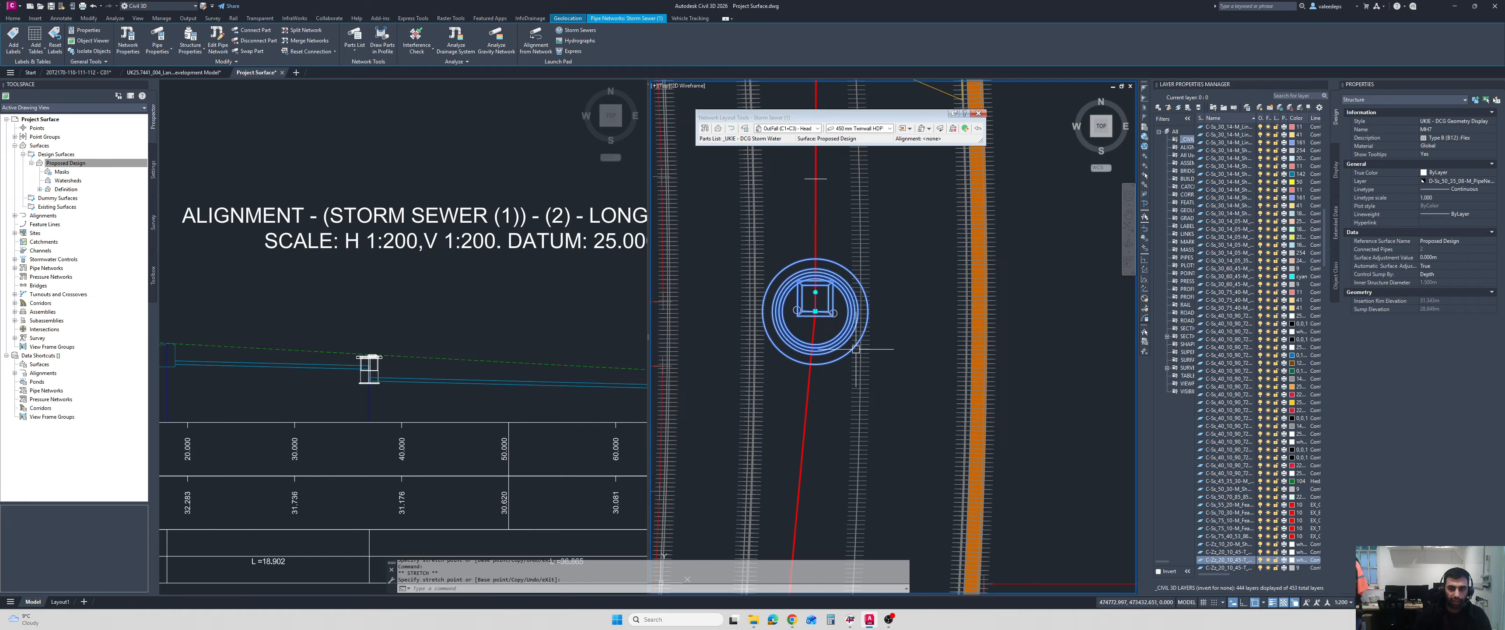
pyautogui.press('Escape')
pyautogui.scroll(-10, 761, 334)
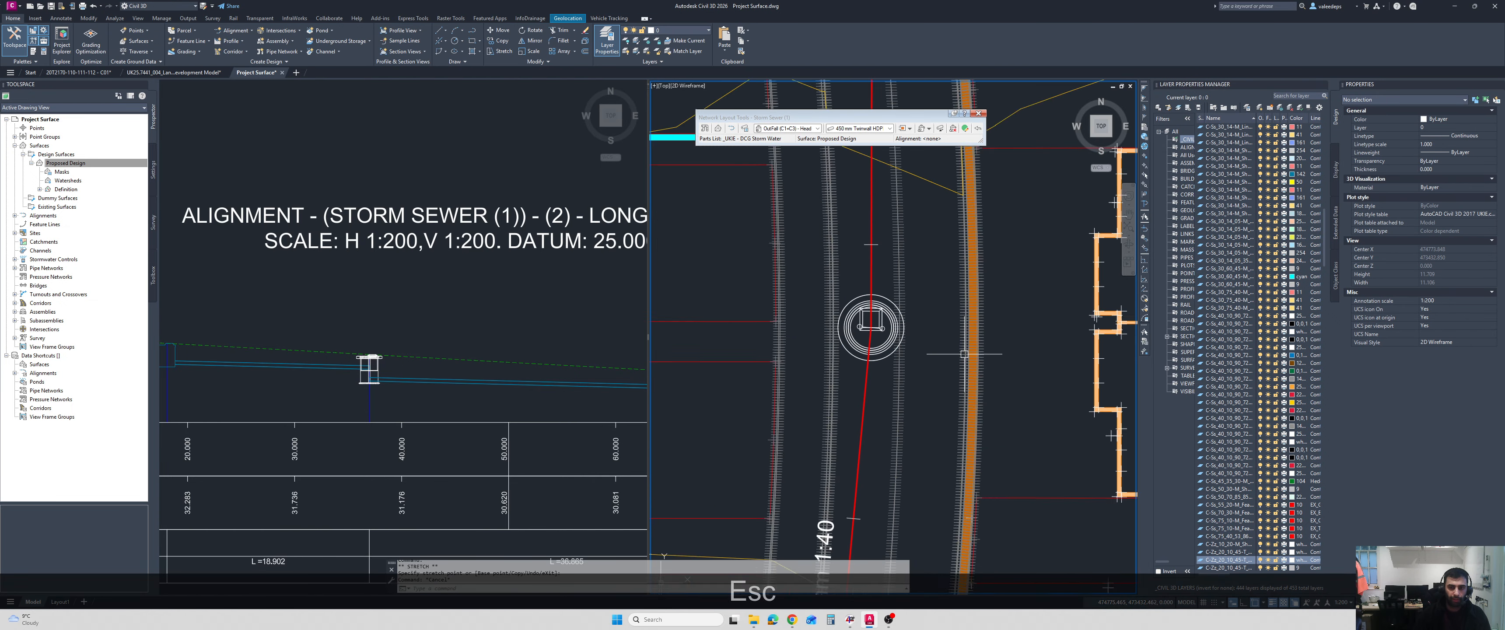
# Frame the basin outfall headwall on the longsection in one viewport and in plan in the other, selecting it in plan.
pyautogui.click(503, 336)
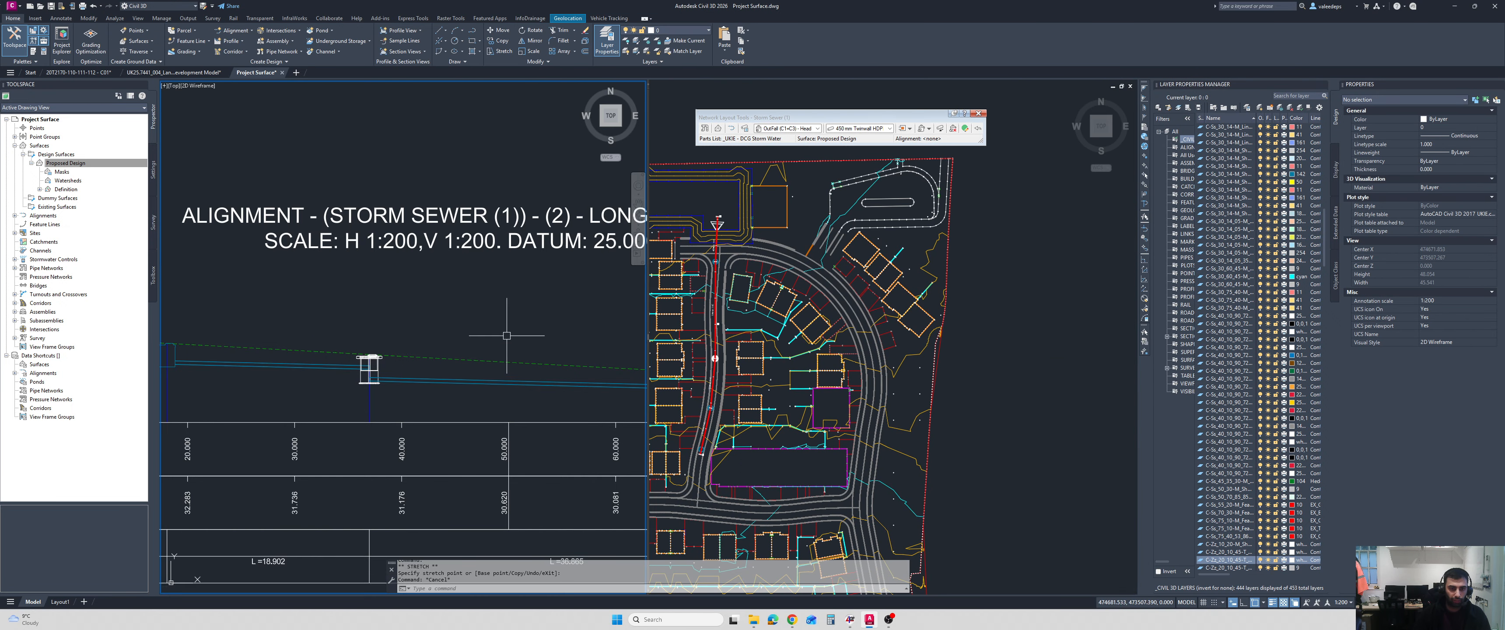
pyautogui.scroll(-5, 396, 326)
pyautogui.scroll(3, 557, 344)
pyautogui.moveTo(587, 350); pyautogui.dragTo(460, 349, button='middle')
pyautogui.scroll(6, 461, 336)
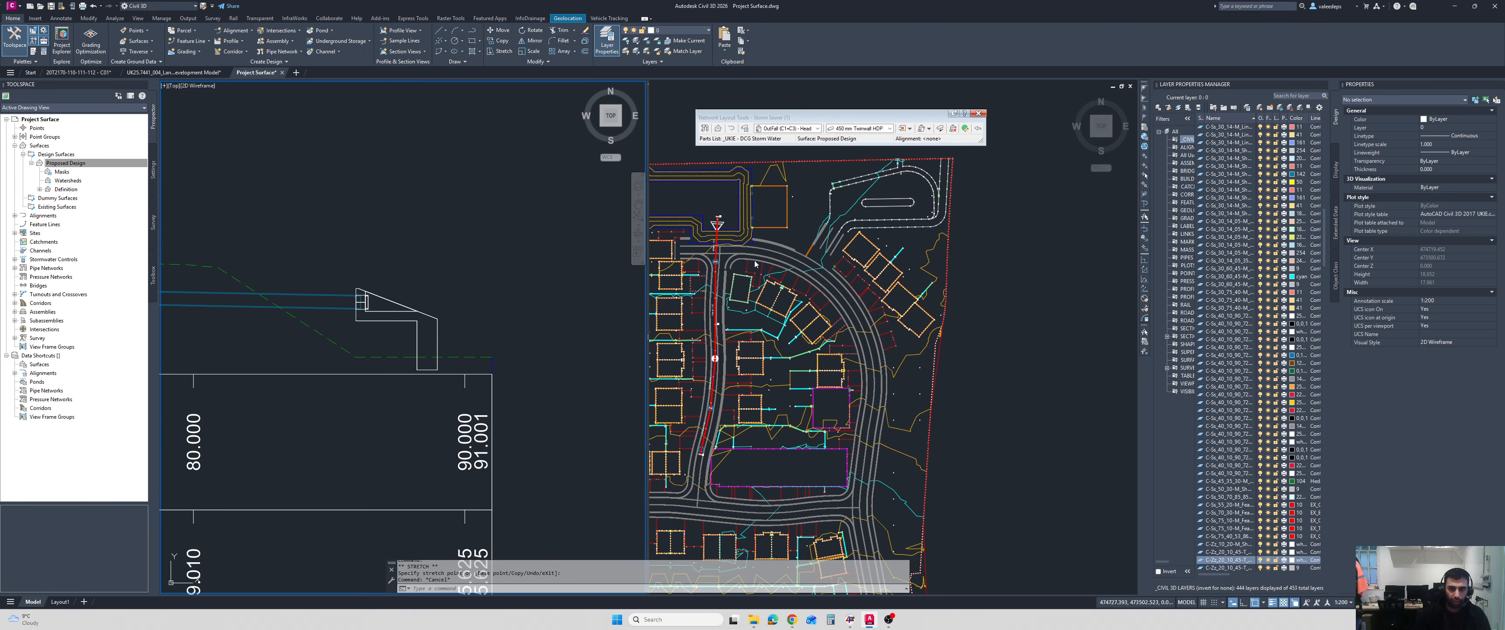
pyautogui.moveTo(708, 204); pyautogui.dragTo(773, 275, button='middle')
pyautogui.click(774, 275)
pyautogui.moveTo(735, 221); pyautogui.dragTo(906, 269, button='middle')
pyautogui.scroll(6, 847, 247)
pyautogui.click(789, 253)
pyautogui.scroll(4, 845, 269)
pyautogui.scroll(2, 871, 270)
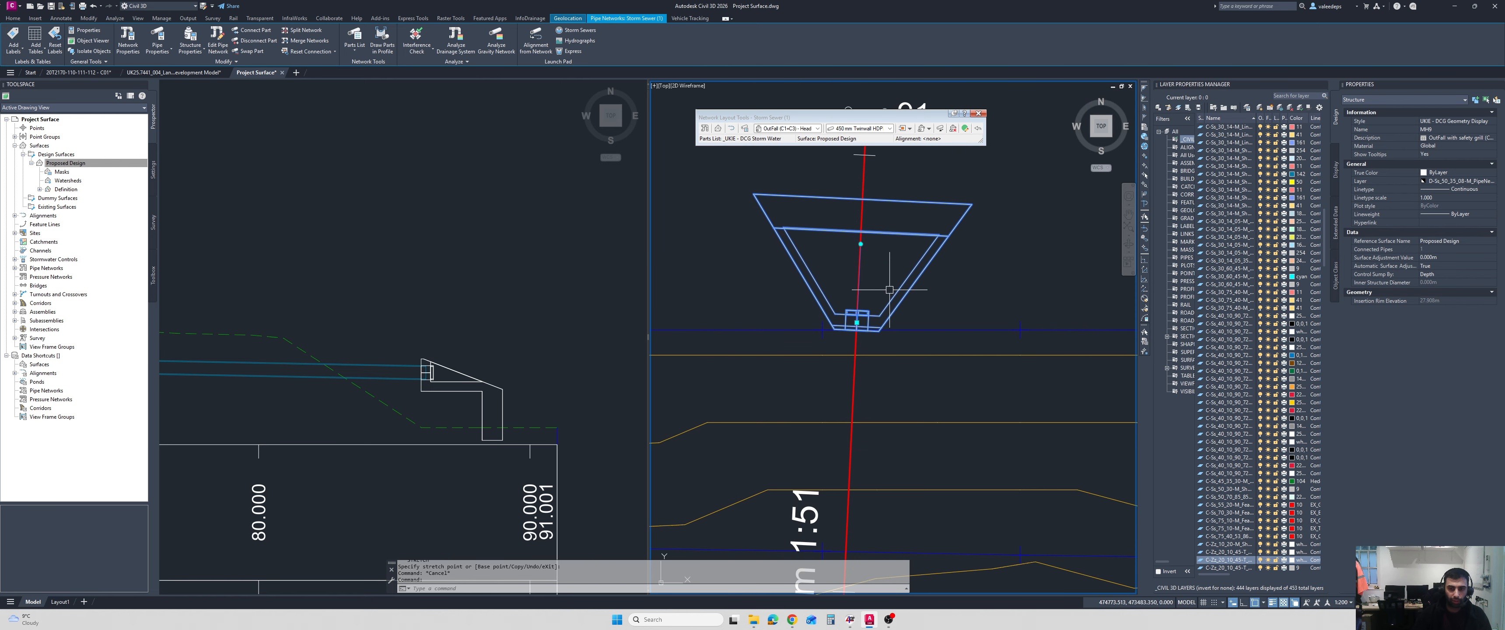
# Move the outfall headwall outward in plan to the end of the alignment near the chainage 91 label.
pyautogui.click(858, 320)
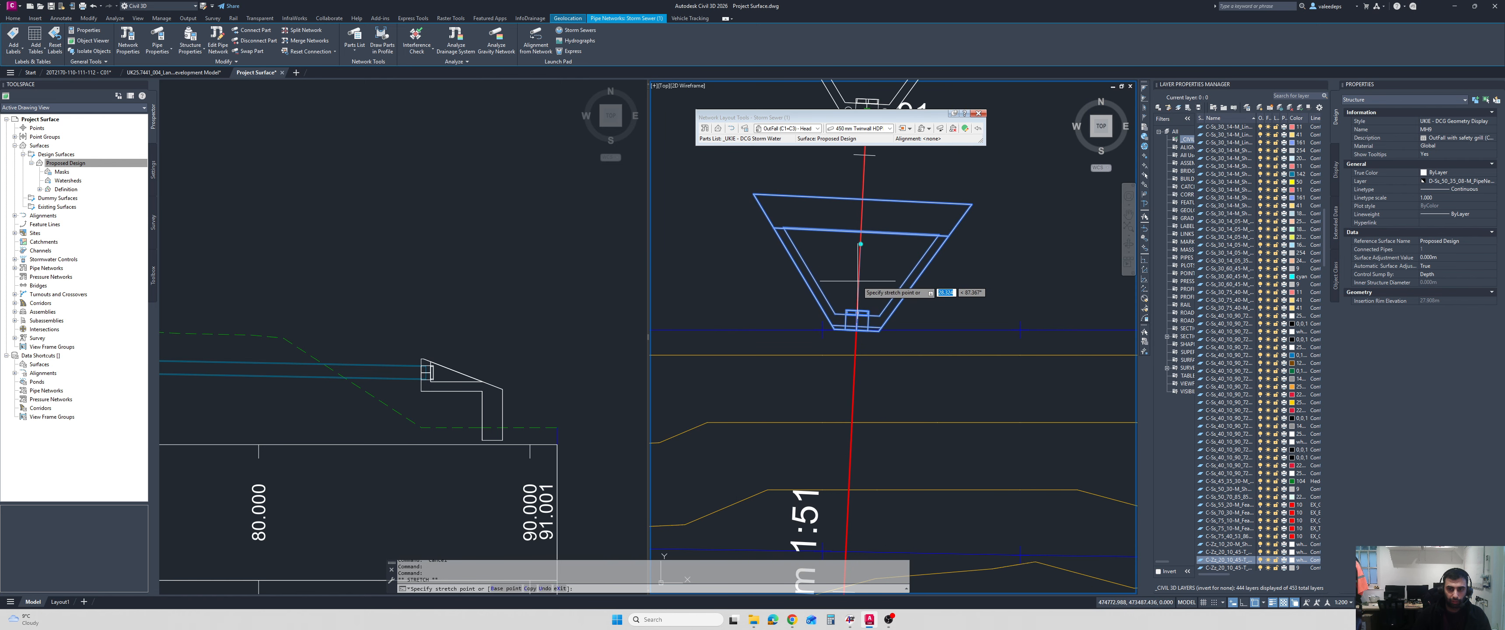
pyautogui.scroll(-4, 900, 291)
pyautogui.scroll(-2, 901, 291)
pyautogui.moveTo(901, 291); pyautogui.dragTo(901, 306, button='middle')
pyautogui.scroll(4, 887, 273)
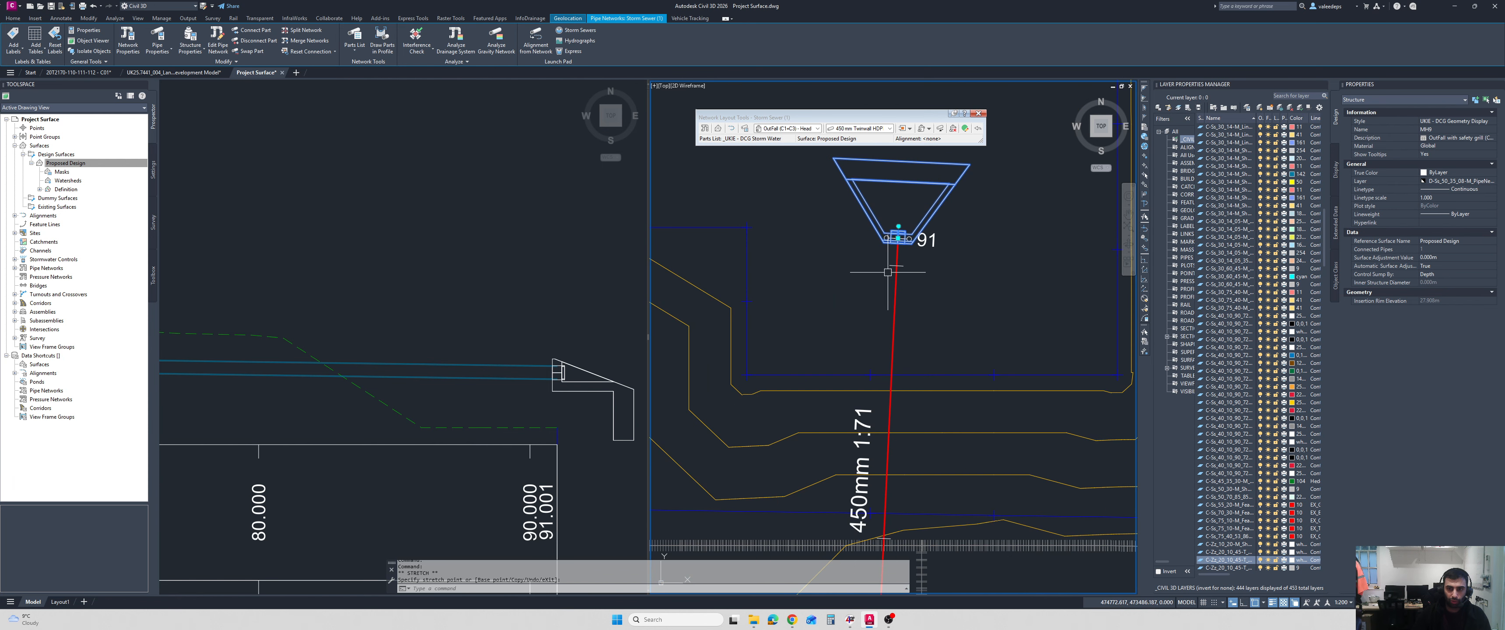
# Turn off object snapping and move the outfall headwall back along the 450 mm pipe to the edge of the basin floor.
pyautogui.click(898, 238)
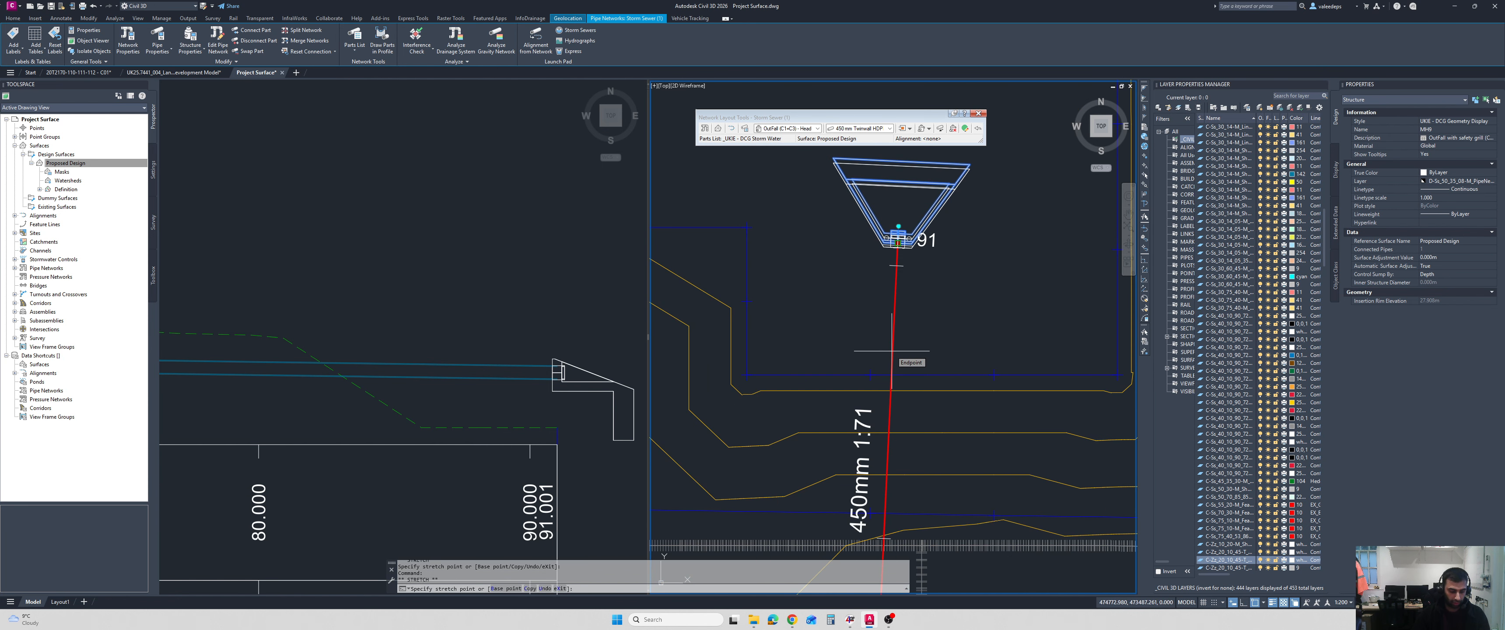
pyautogui.press('F3')
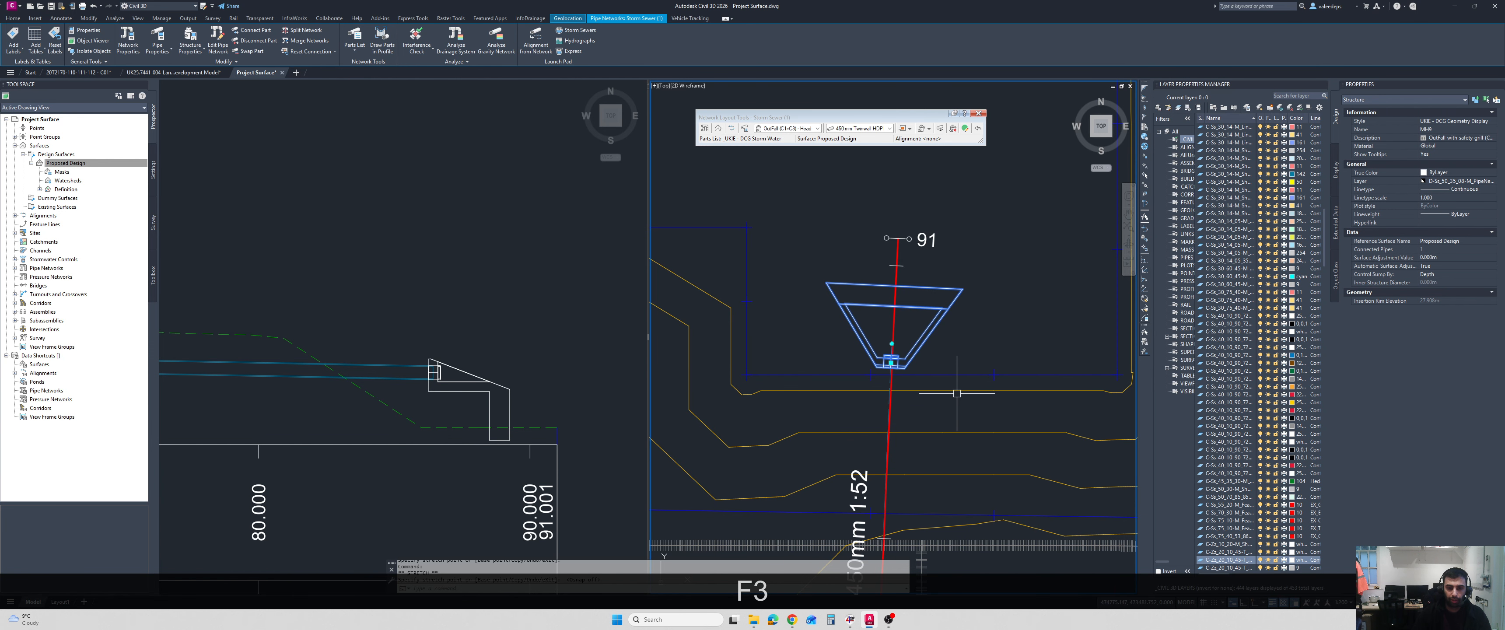
pyautogui.scroll(-2, 957, 393)
pyautogui.click(479, 381)
pyautogui.click(482, 381)
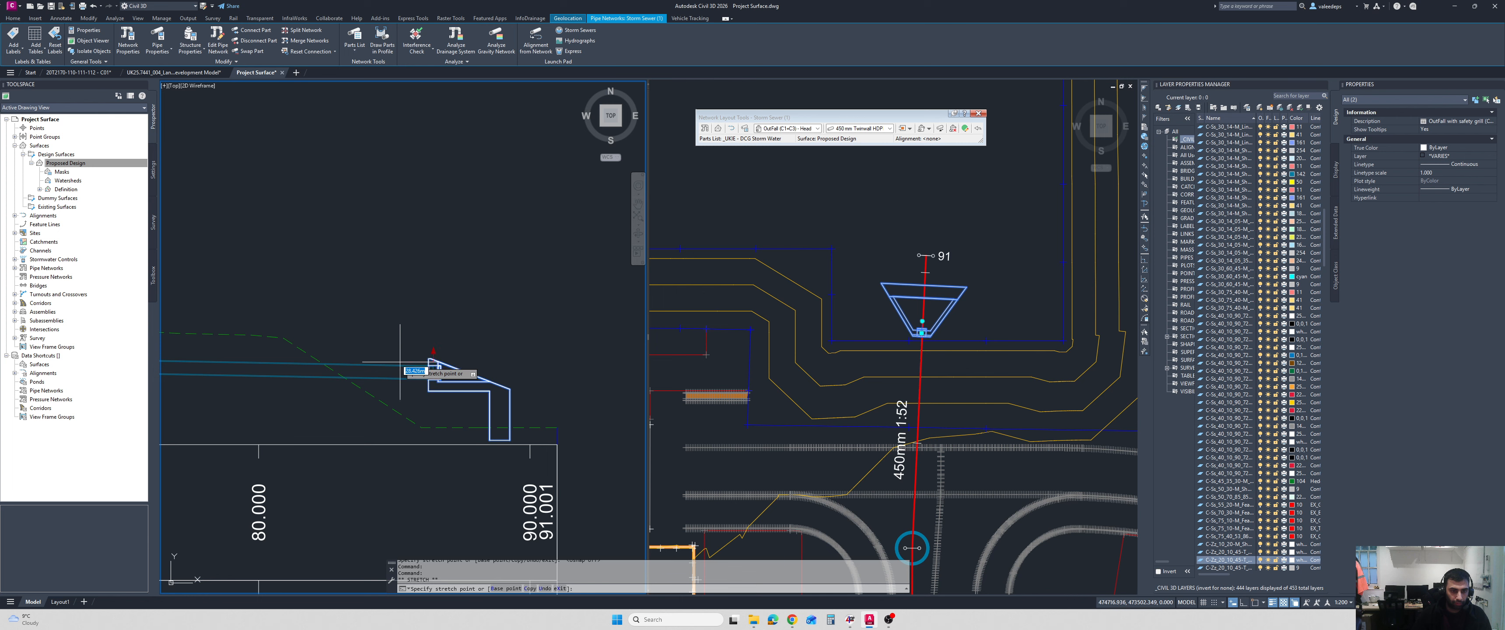
pyautogui.press('Escape')
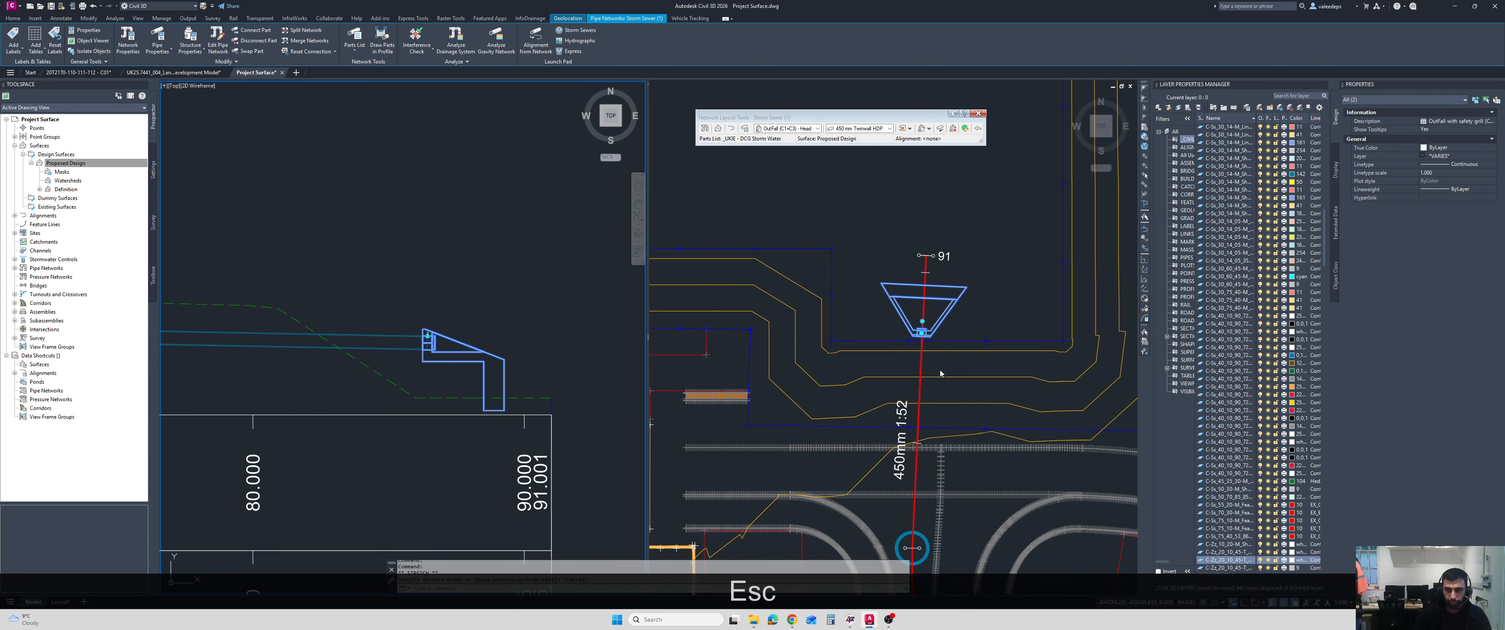
# Move the outfall headwall in two stages towards the last manhole in plan, onto the basin side slope, and check it on the longsection.
pyautogui.click(939, 372)
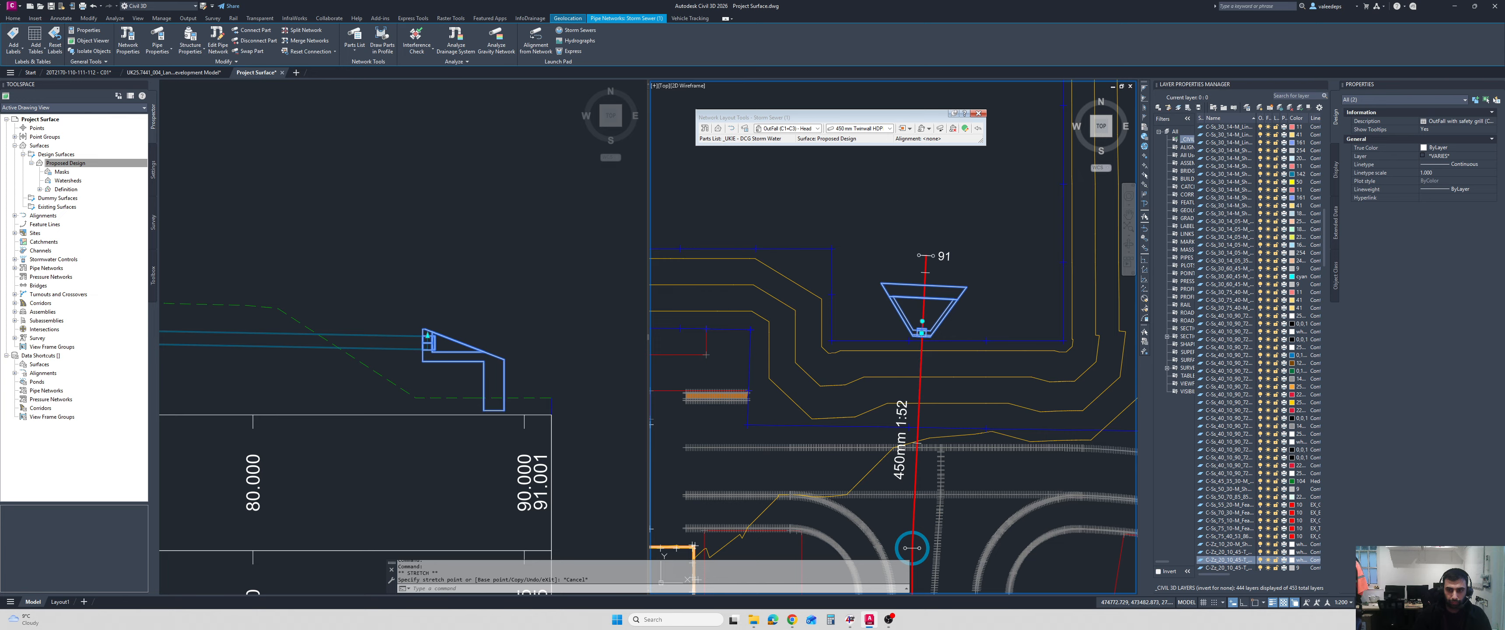
pyautogui.click(921, 332)
pyautogui.click(921, 369)
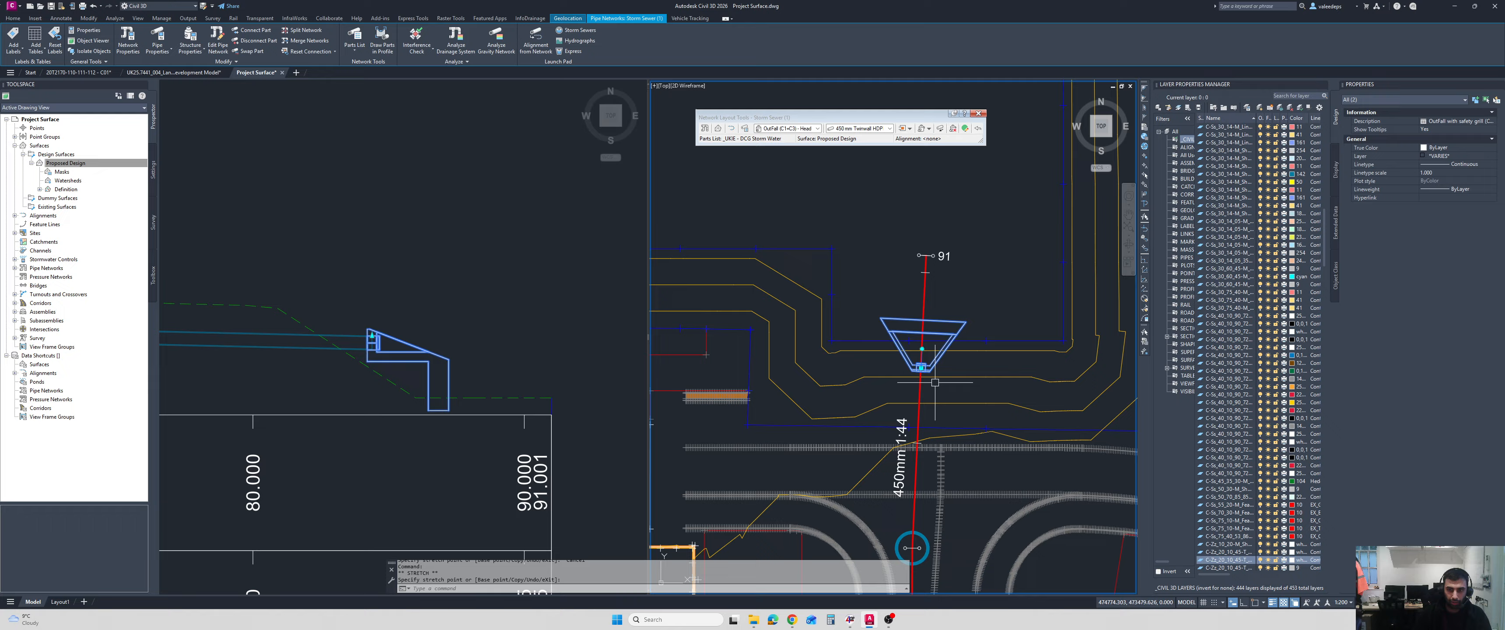
pyautogui.click(921, 367)
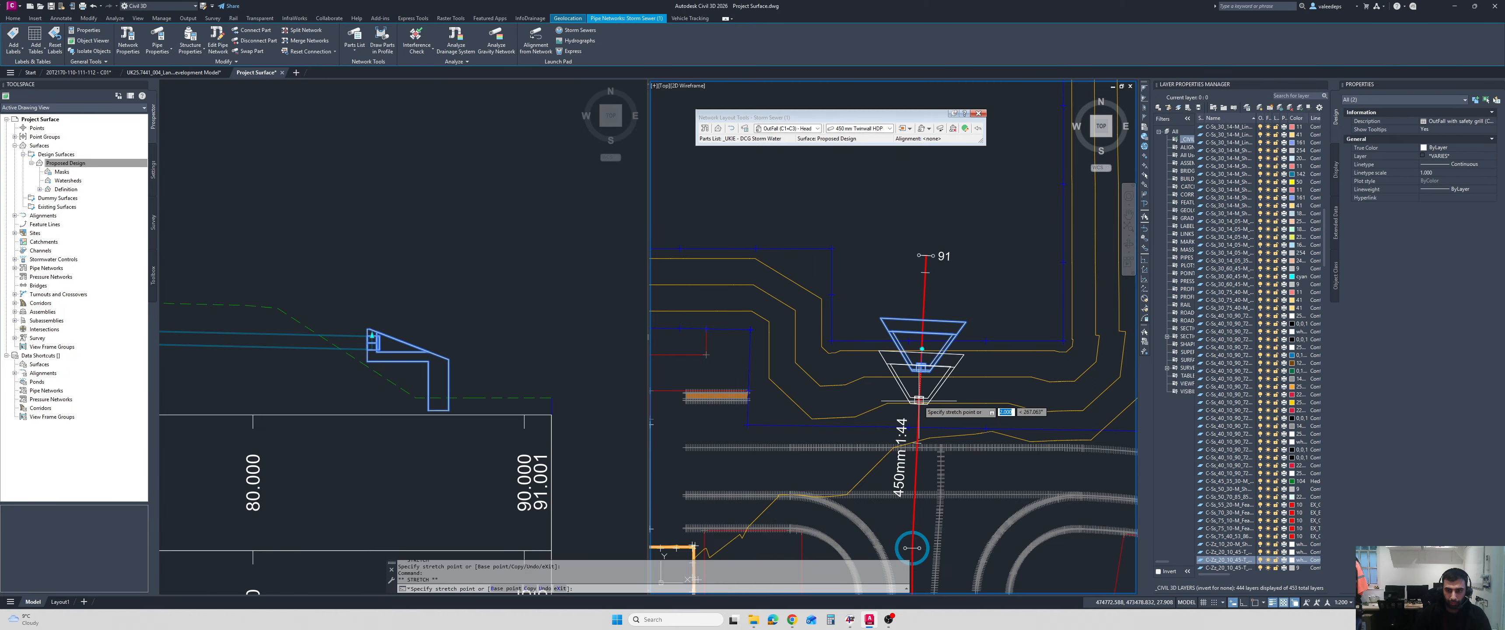
pyautogui.click(919, 403)
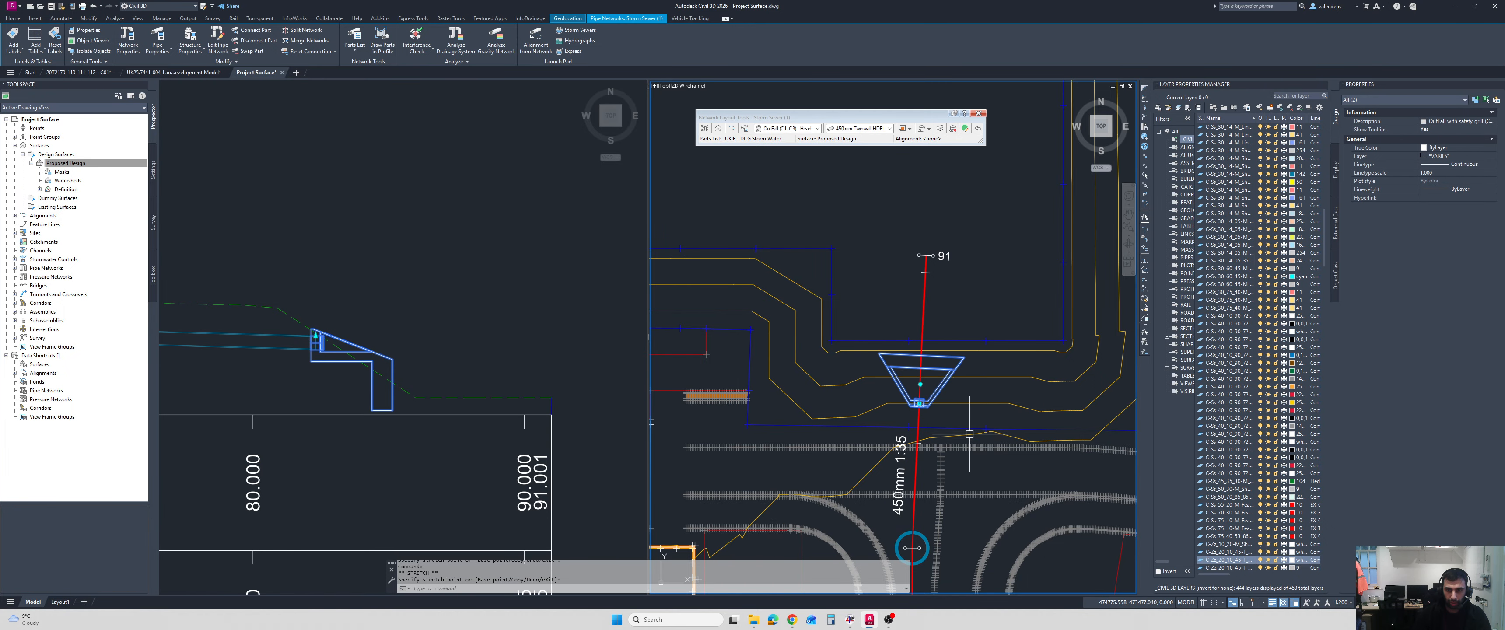
pyautogui.click(484, 405)
pyautogui.press('Escape')
pyautogui.scroll(-4, 502, 316)
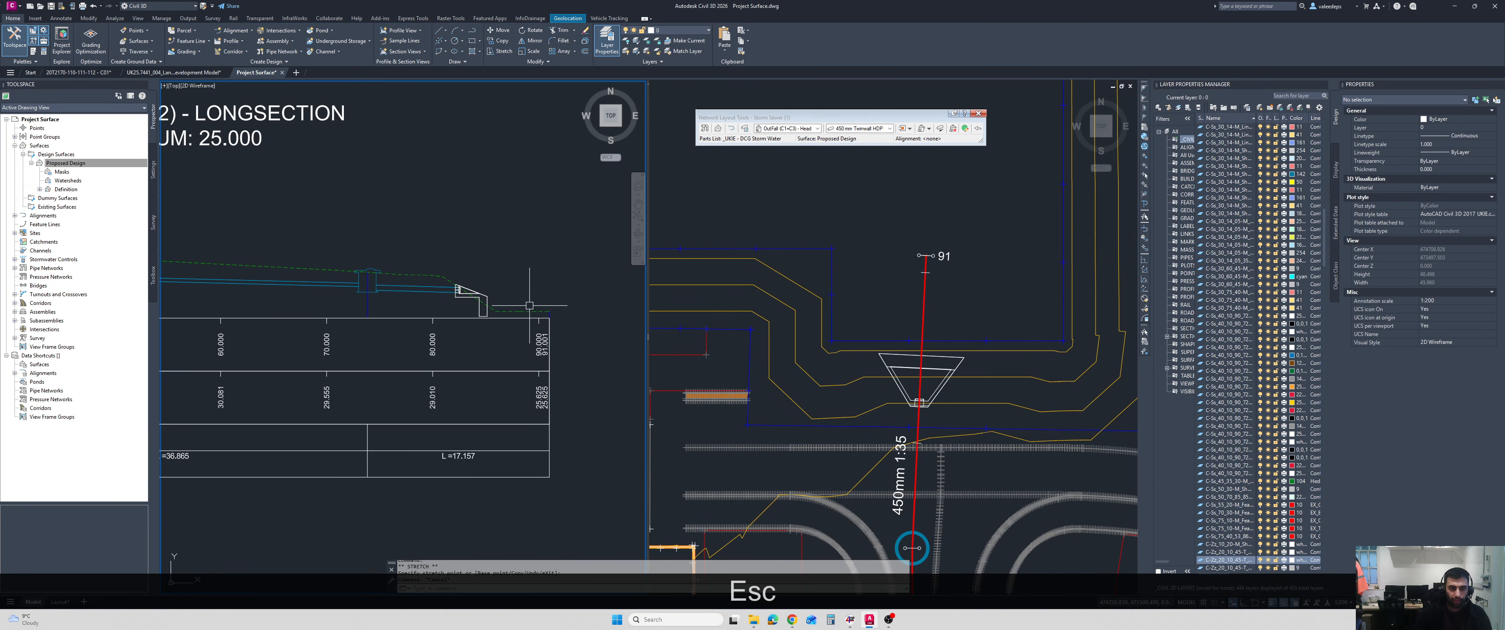
pyautogui.moveTo(382, 278); pyautogui.dragTo(441, 235, button='middle')
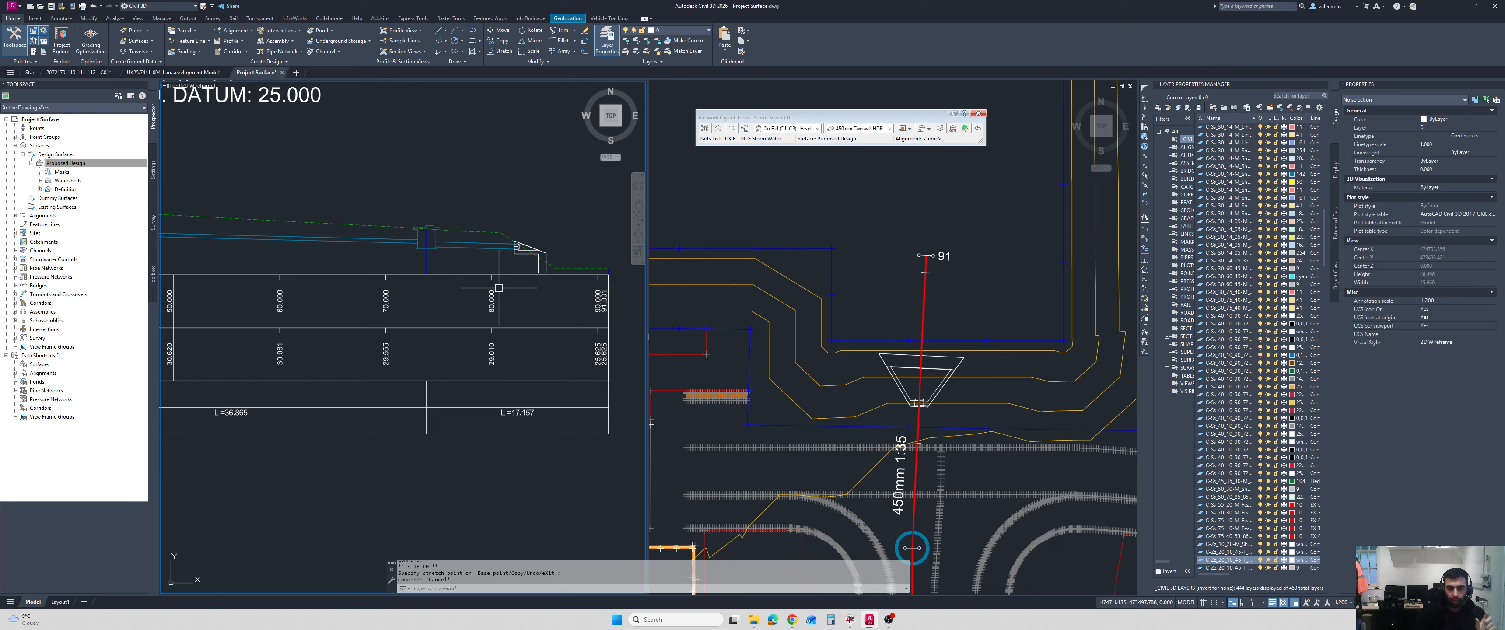
# Open the Storm Sewer network's structure and pipe tables and examine the status of the pipes.
pyautogui.click(965, 129)
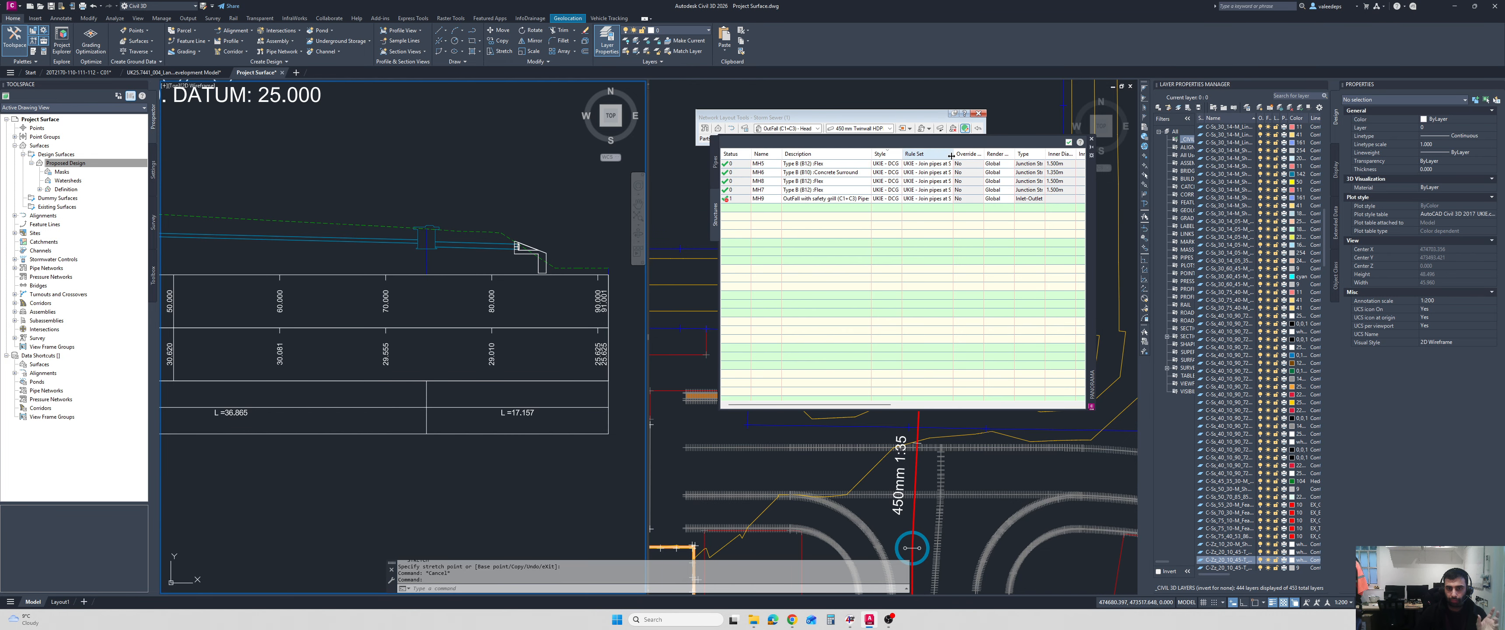
pyautogui.click(713, 173)
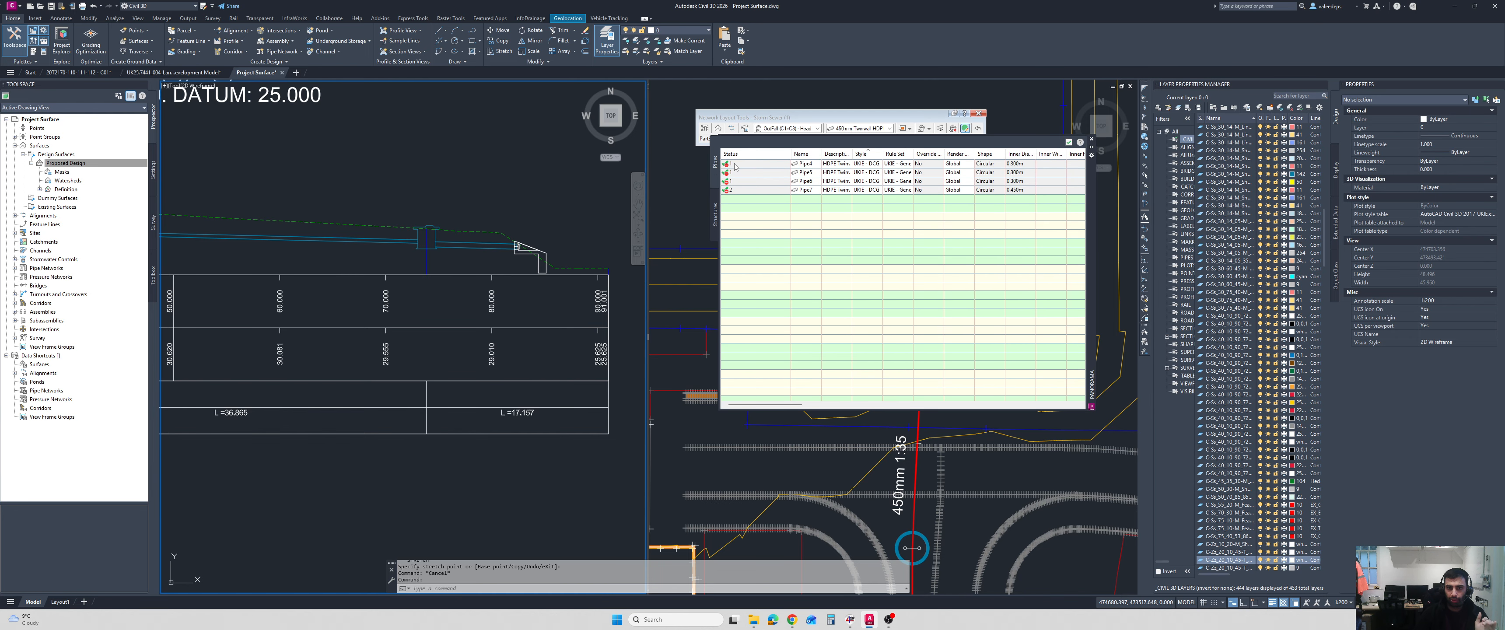
pyautogui.moveTo(735, 166)
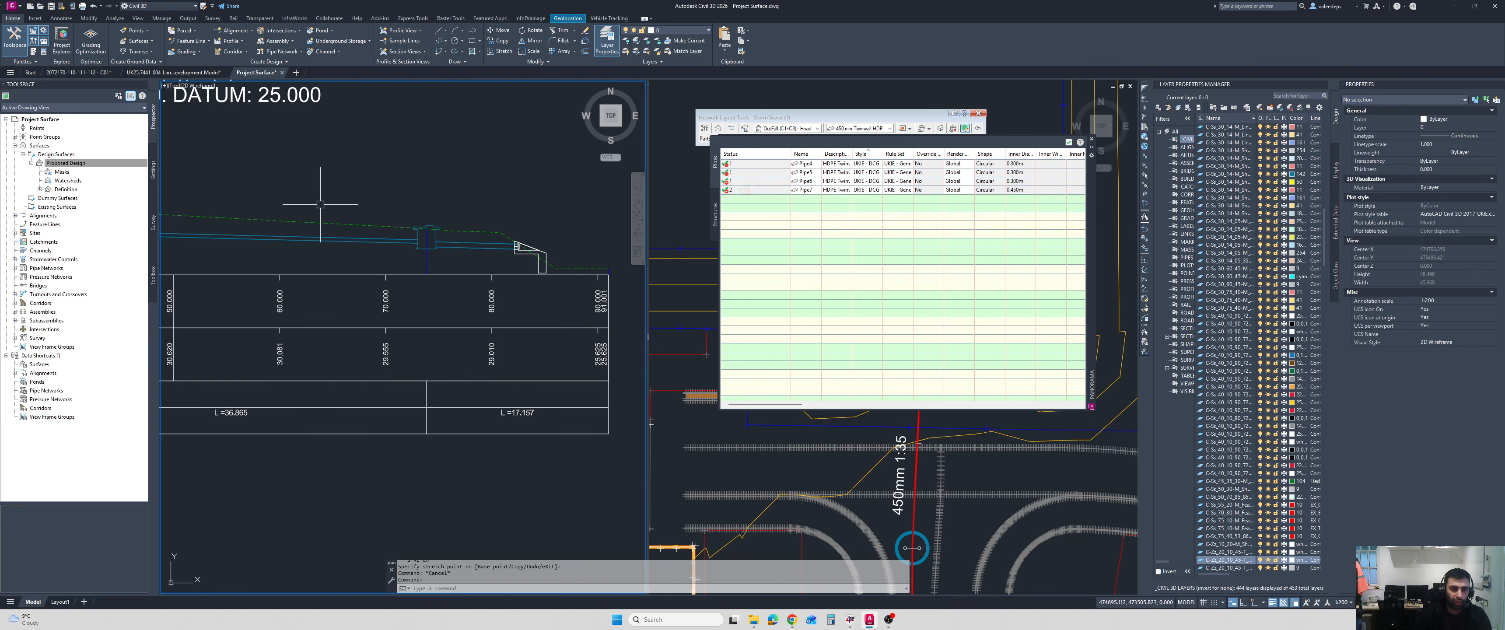
pyautogui.press('Escape')
pyautogui.moveTo(205, 233); pyautogui.dragTo(486, 258, button='middle')
pyautogui.click(348, 234)
pyautogui.scroll(-4, 361, 248)
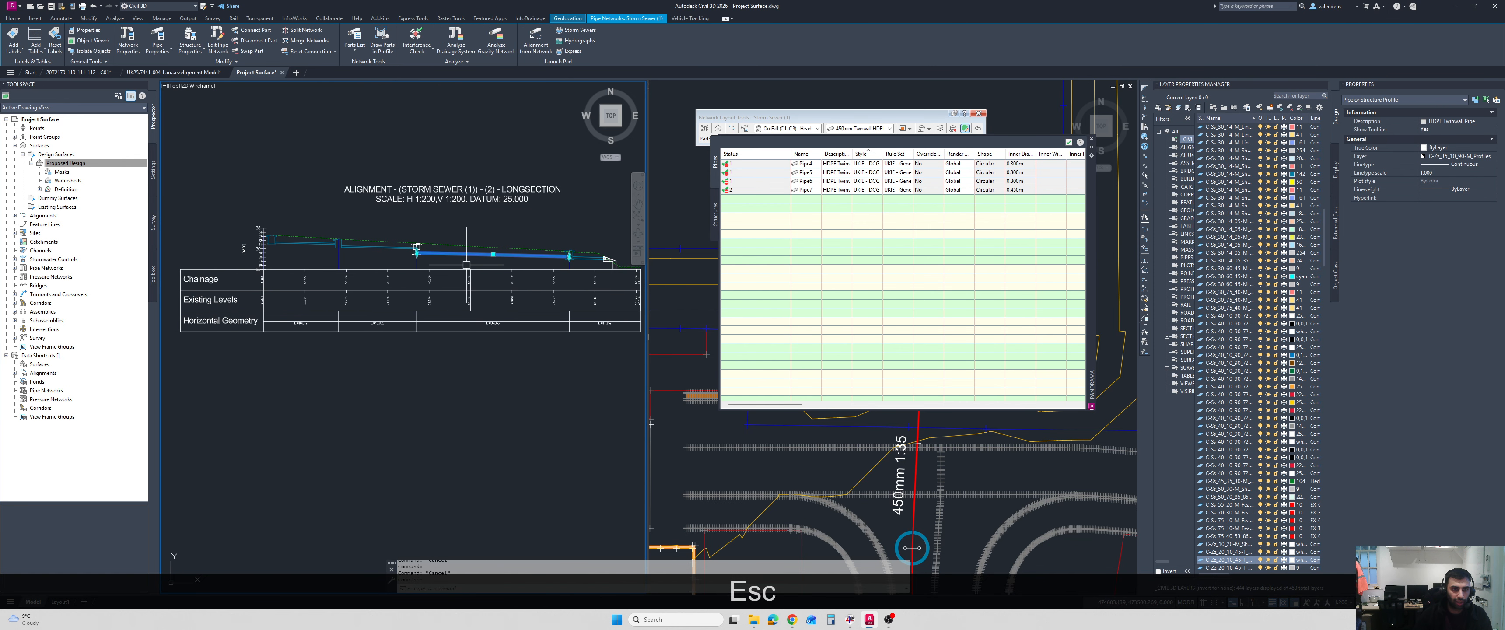
pyautogui.scroll(2, 404, 251)
pyautogui.click(357, 242)
pyautogui.rightClick(262, 184)
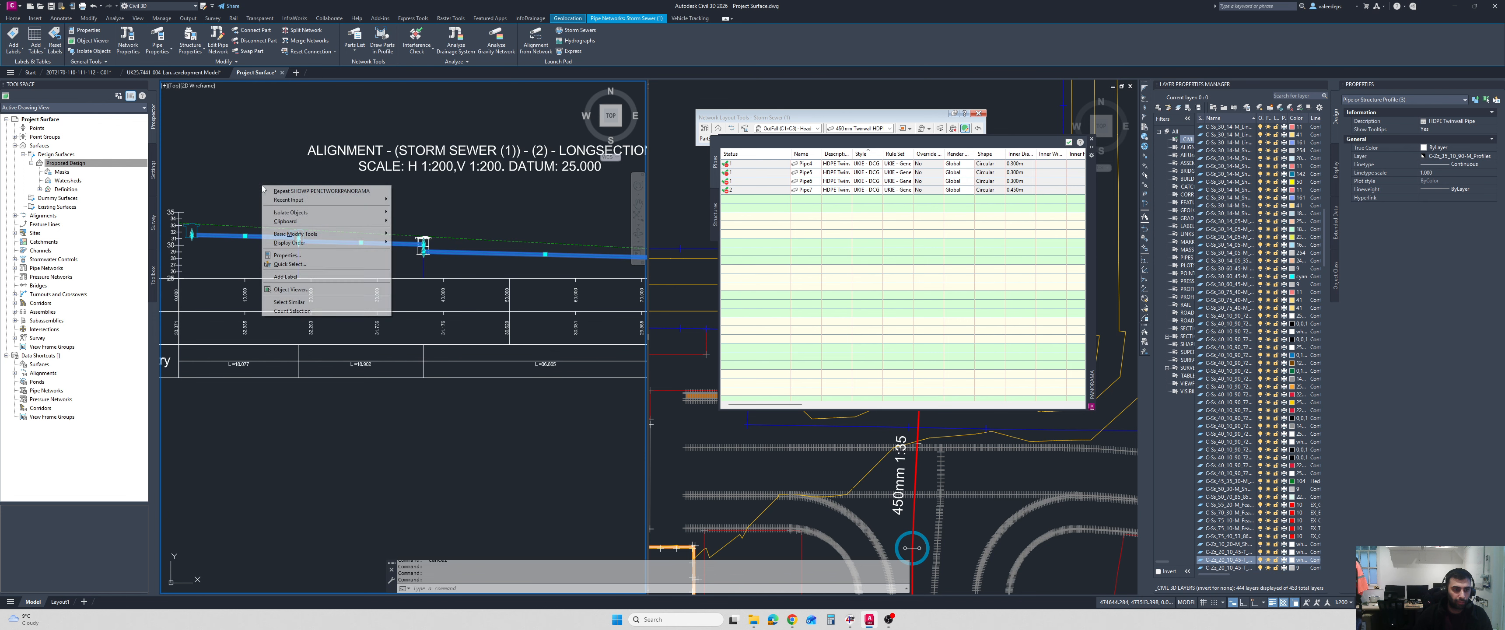
pyautogui.press('Escape')
pyautogui.press('Escape')
pyautogui.press('Escape')
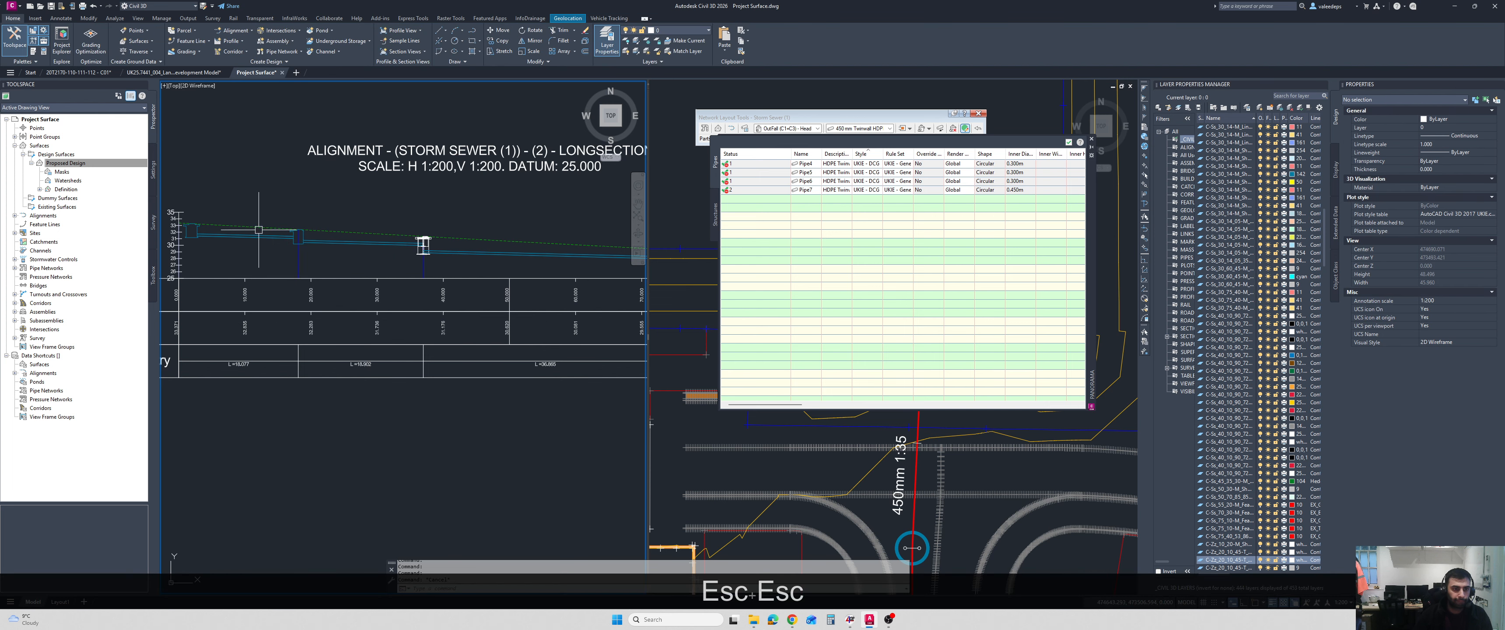
# Start Apply Rules for the network and try to pick the first pipe on the longsection as the upslope part.
pyautogui.click(249, 236)
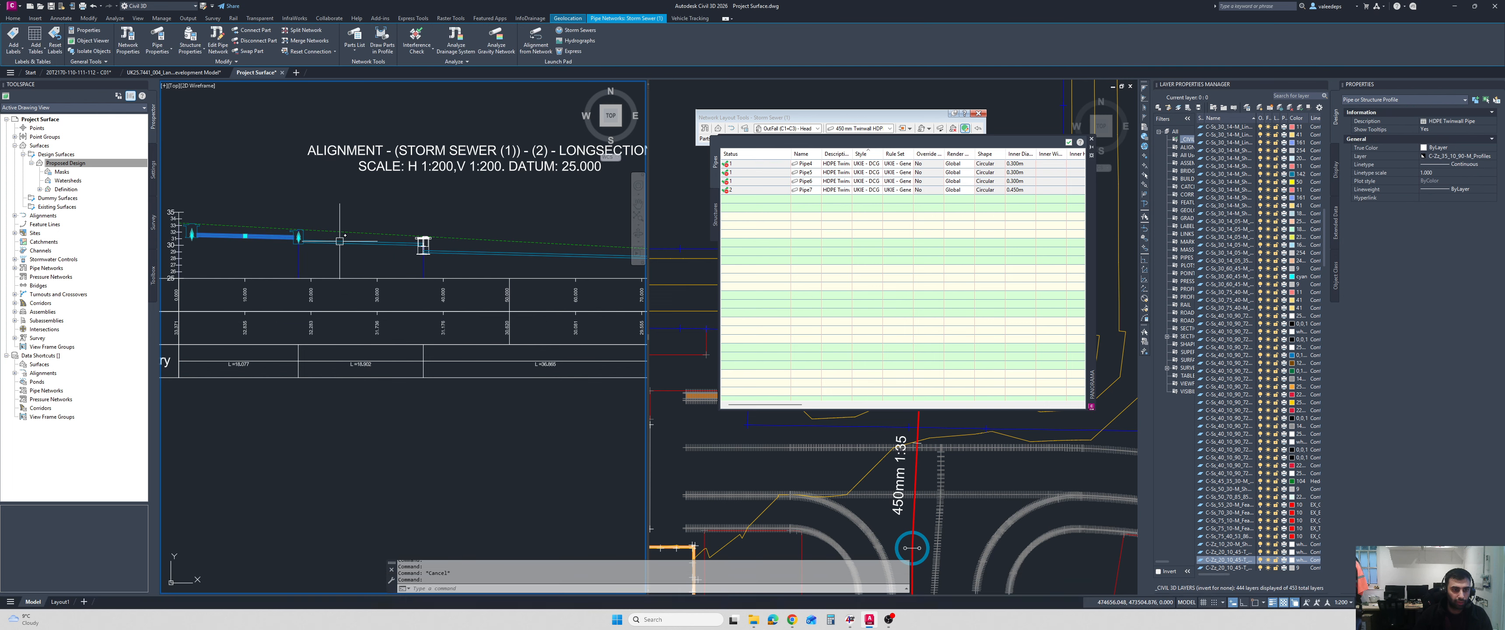
pyautogui.click(467, 258)
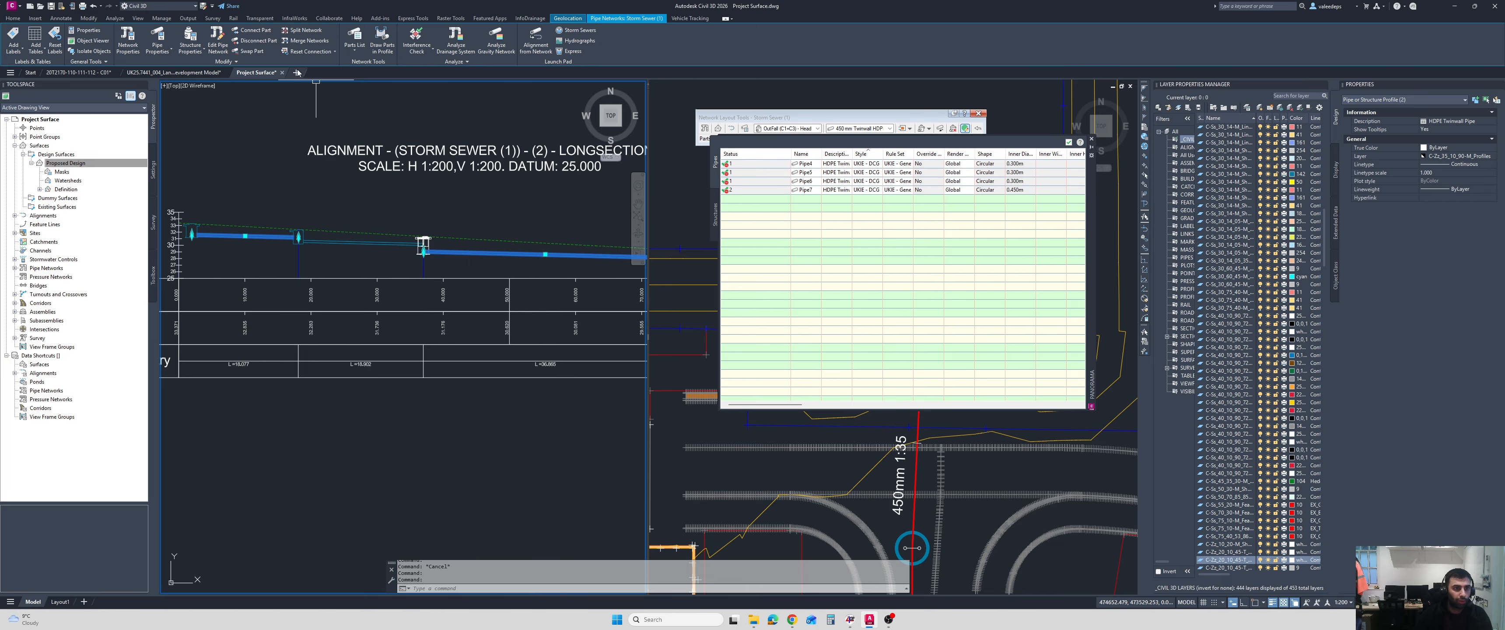
pyautogui.click(267, 61)
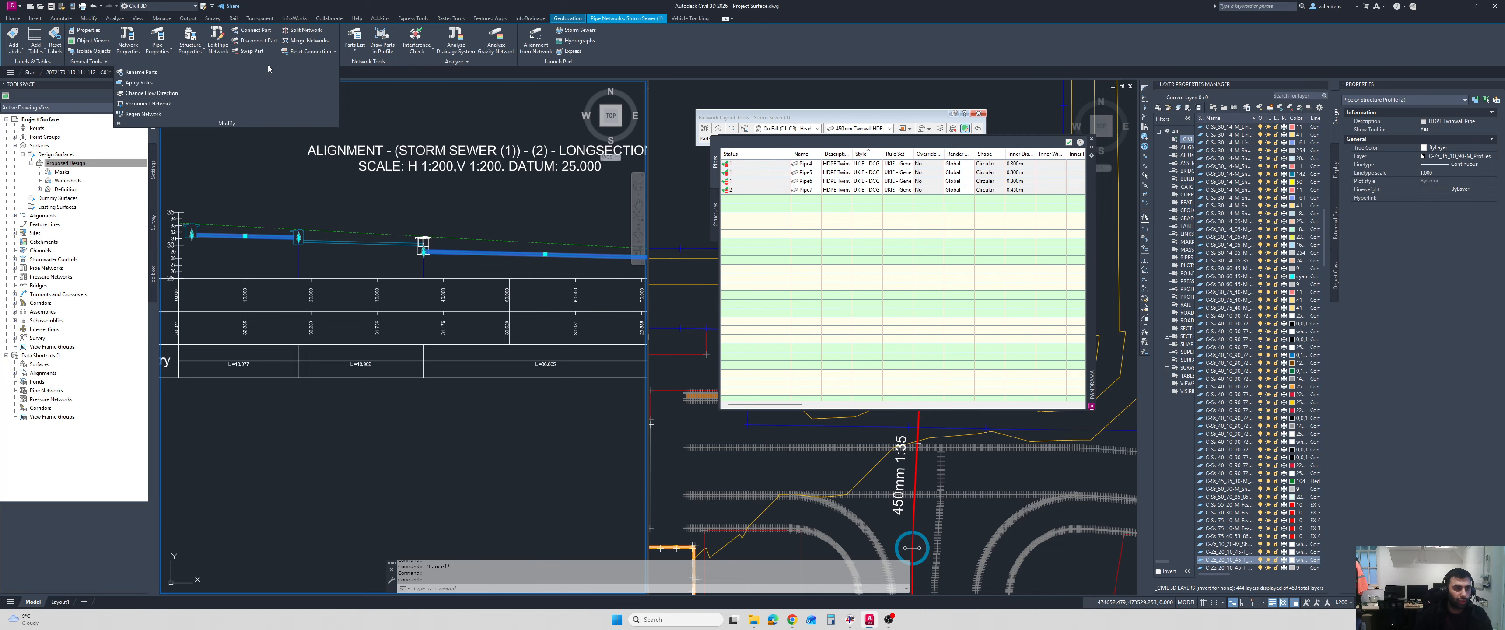
pyautogui.click(139, 82)
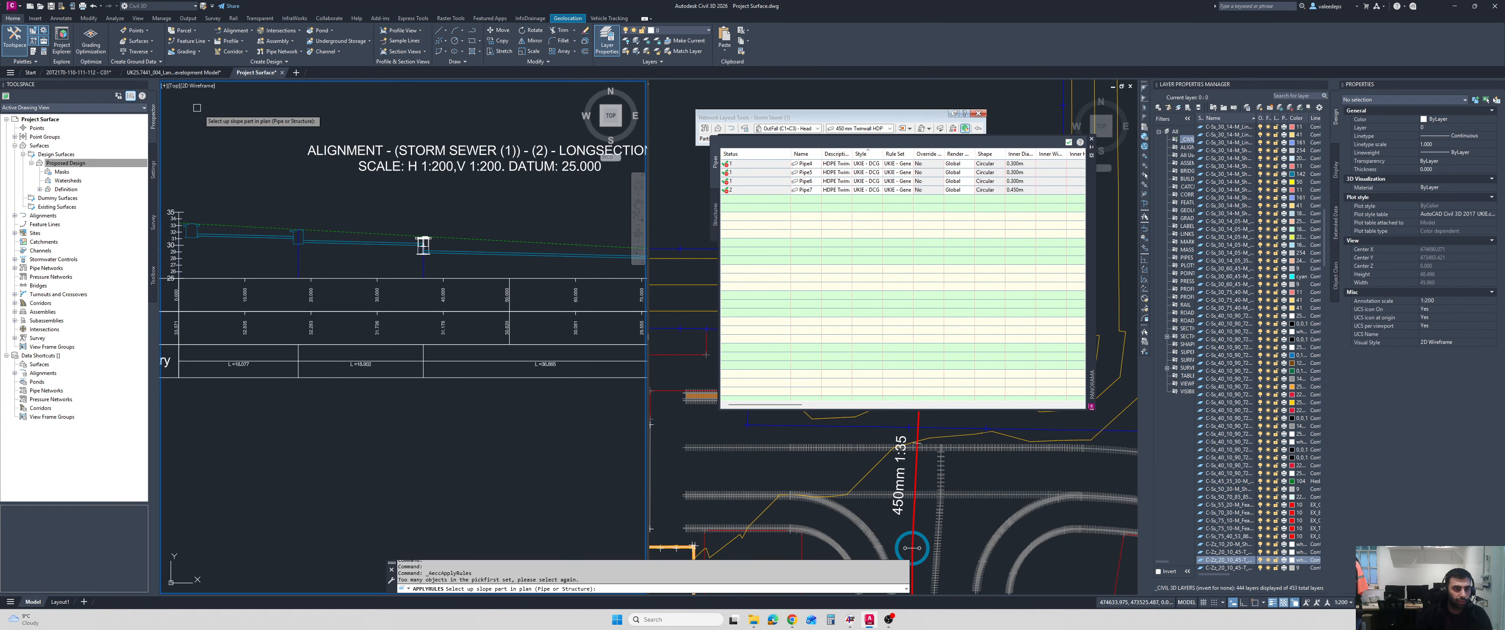
pyautogui.click(246, 236)
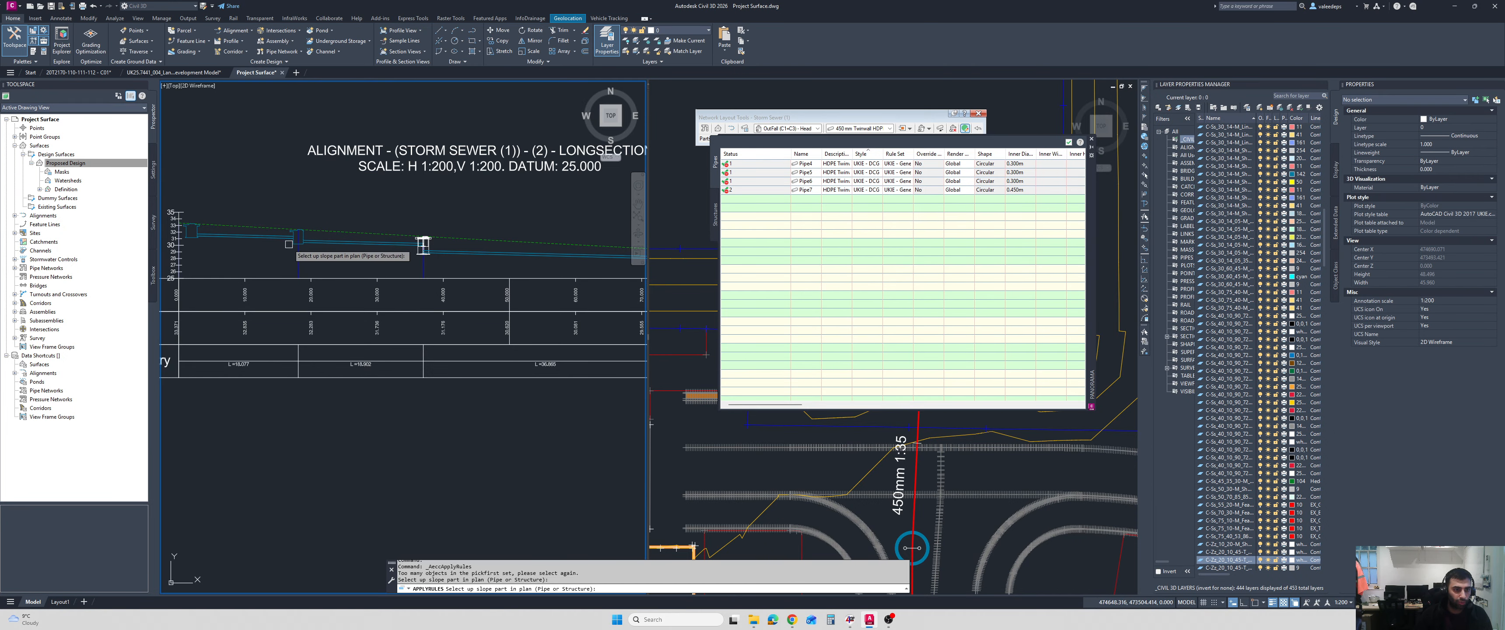
pyautogui.click(251, 237)
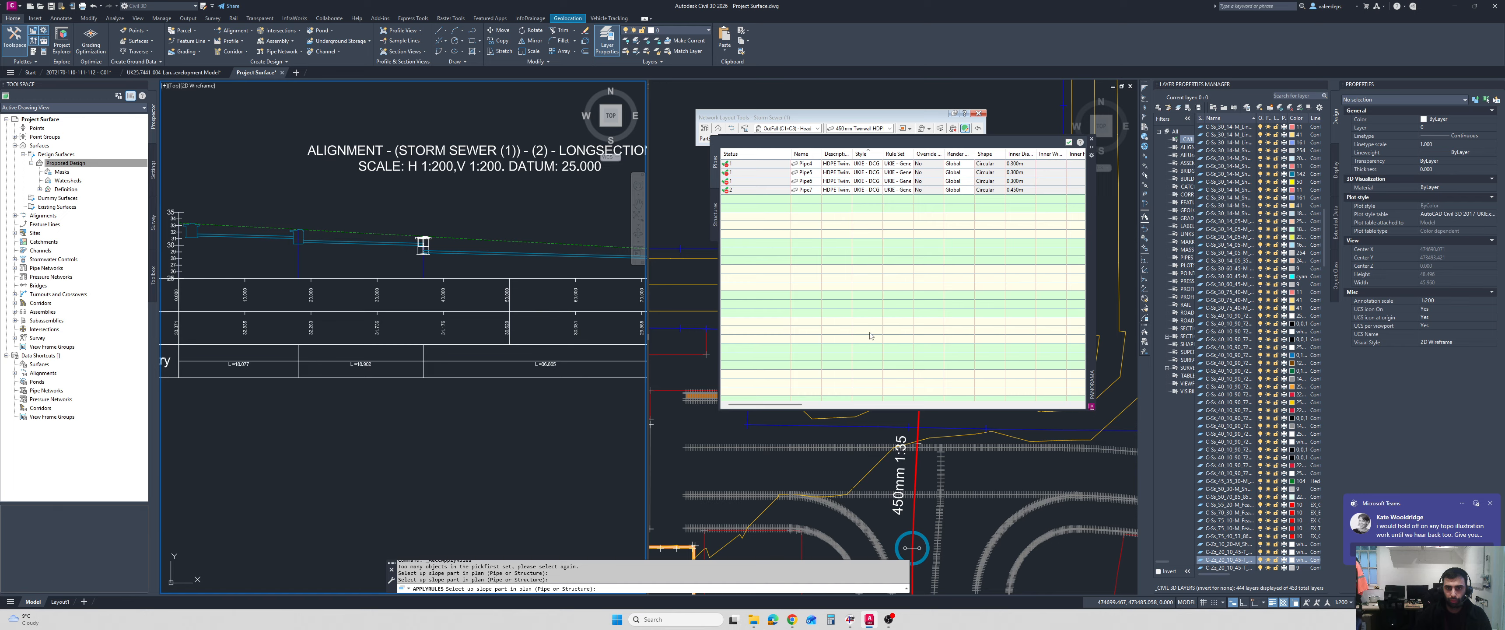
# Try to apply rules to the 450 mm outfall pipe by picking it in plan as the upslope part.
pyautogui.click(819, 474)
pyautogui.moveTo(829, 476)
pyautogui.mouseDown(button='middle')
pyautogui.moveTo(745, 440)
pyautogui.moveTo(810, 480)
pyautogui.mouseUp(button='middle')
pyautogui.scroll(-2, 777, 443)
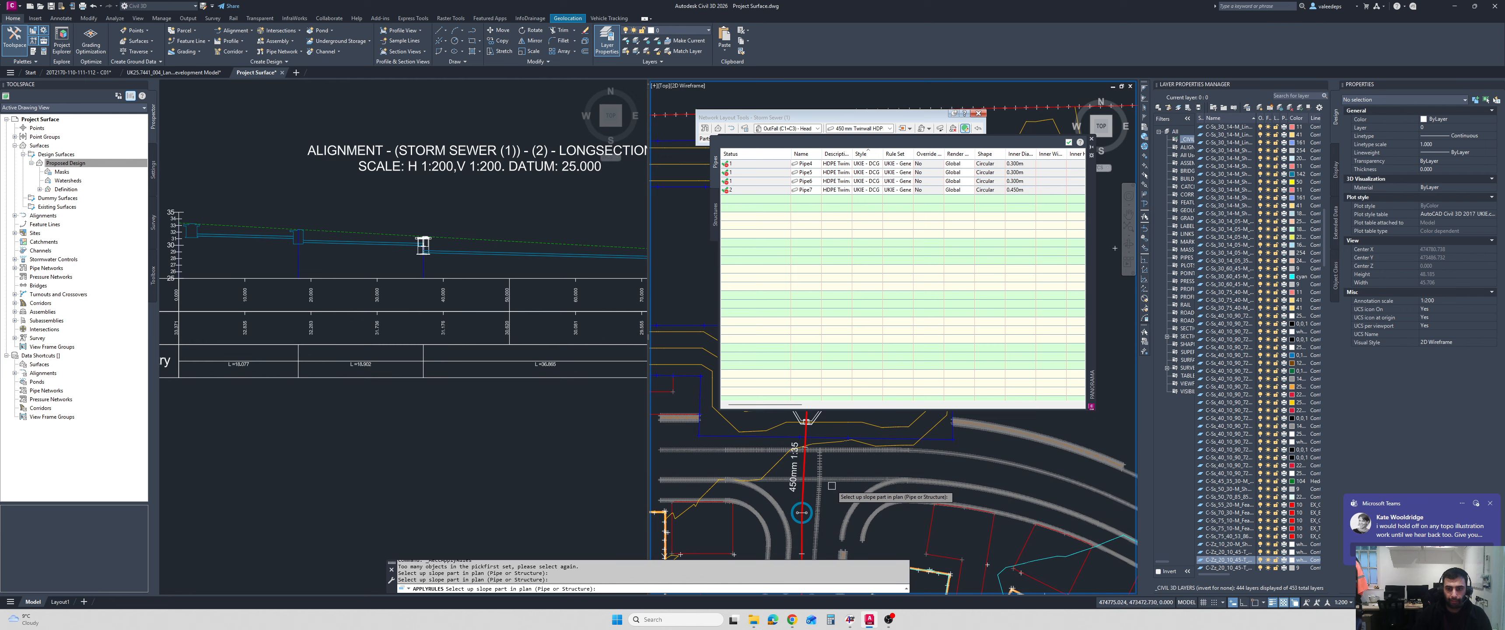
pyautogui.click(813, 472)
pyautogui.click(846, 509)
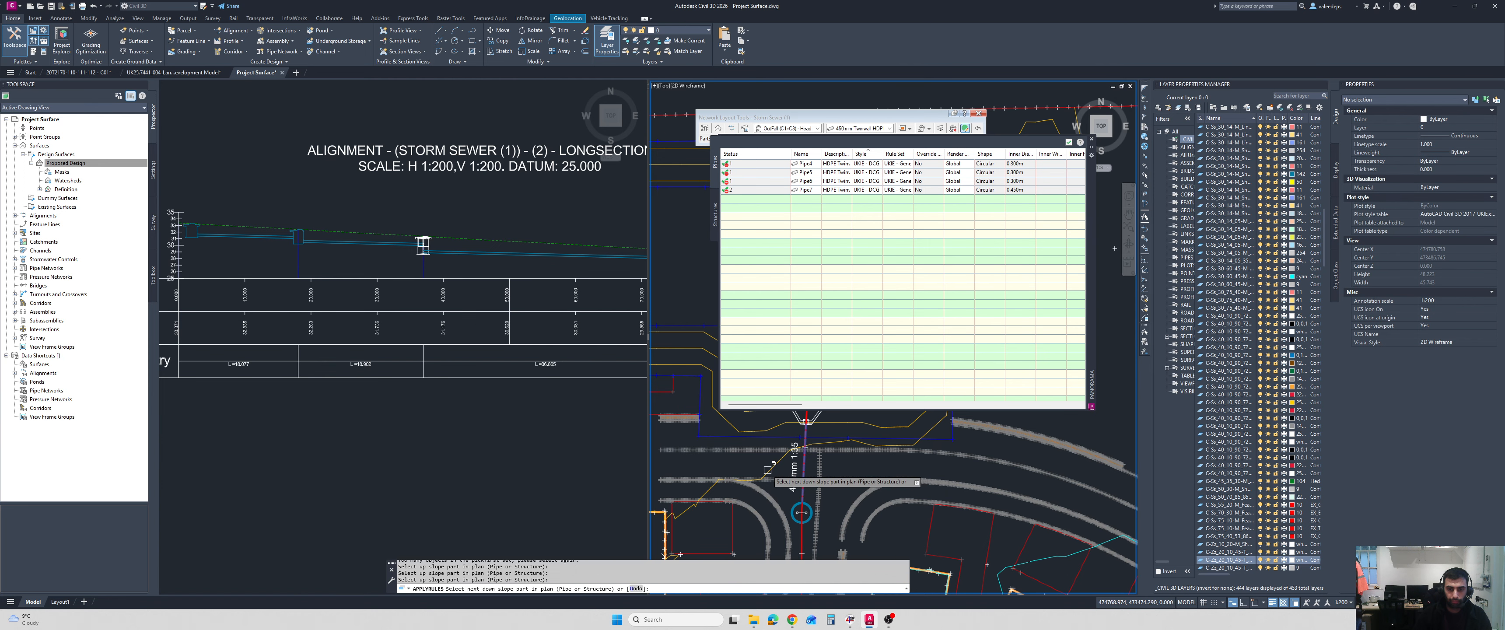
pyautogui.scroll(-1, 777, 455)
pyautogui.scroll(-2, 777, 456)
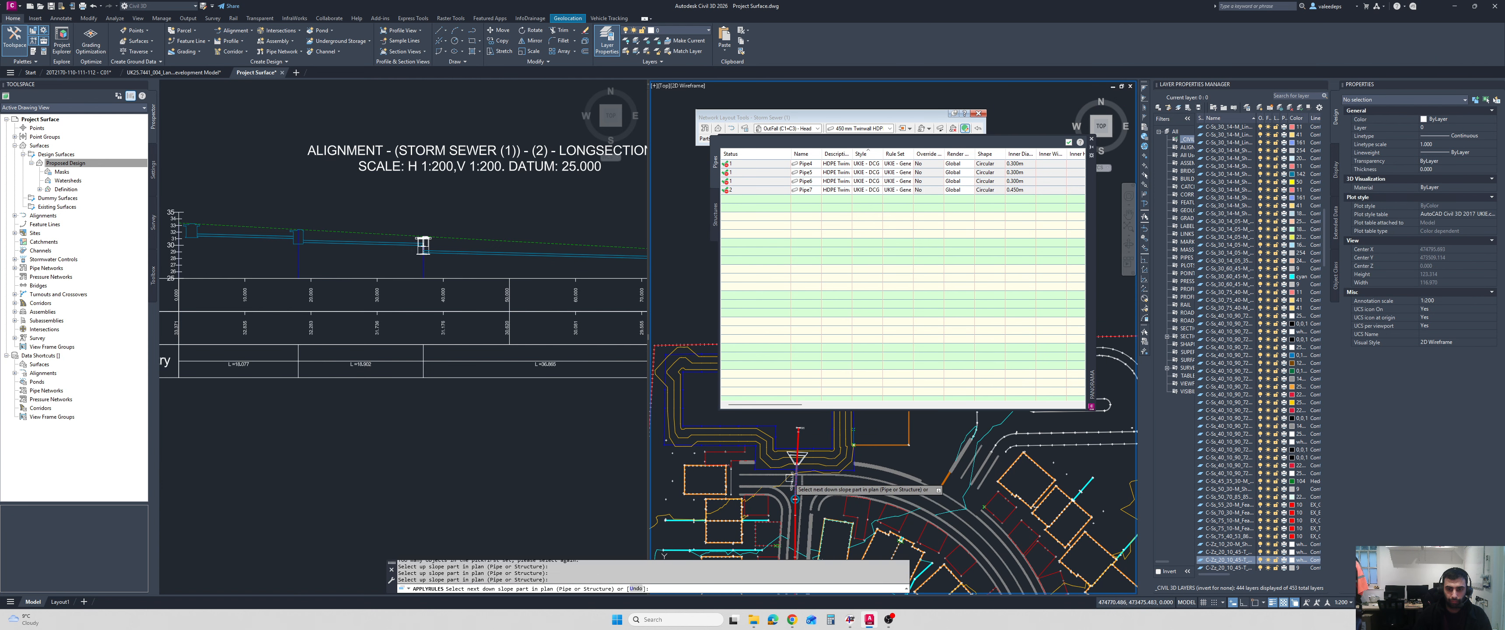
pyautogui.press('Escape')
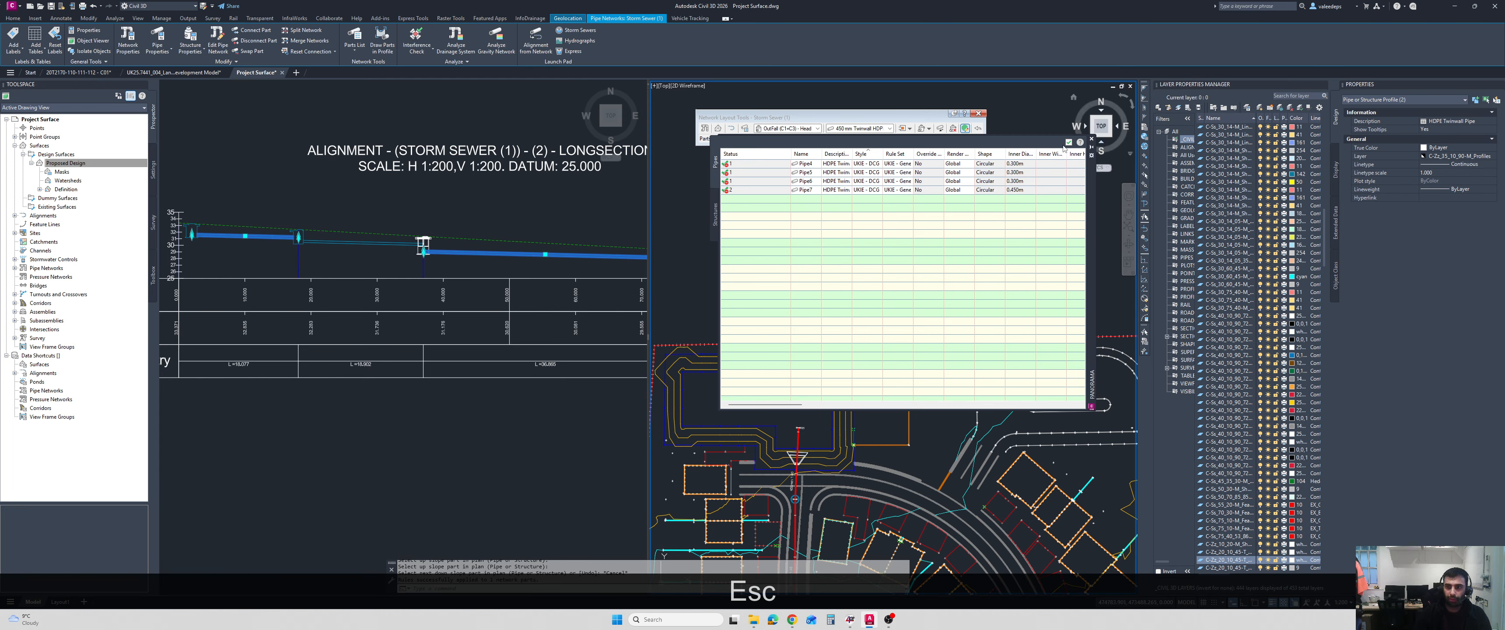
# Close the pipe table and clear the pipe selection on the longsection.
pyautogui.click(1068, 145)
pyautogui.click(1068, 143)
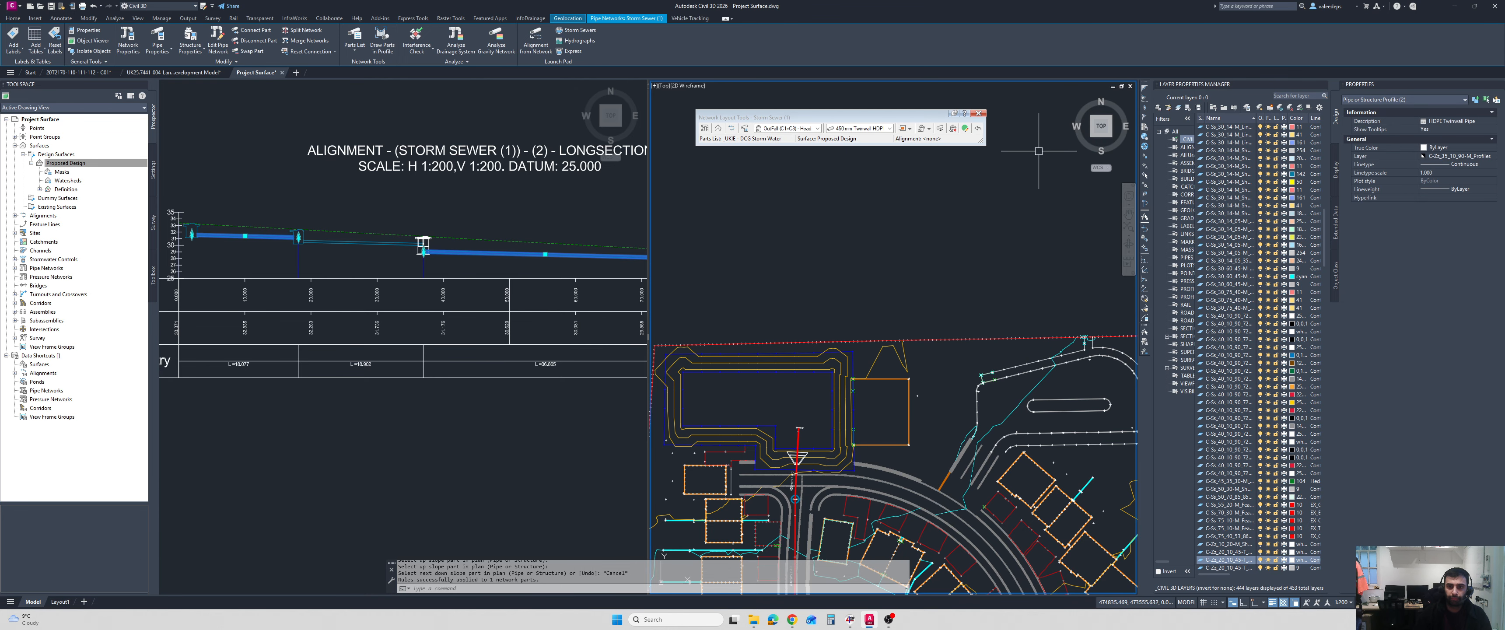
pyautogui.press('Escape')
pyautogui.press('Escape')
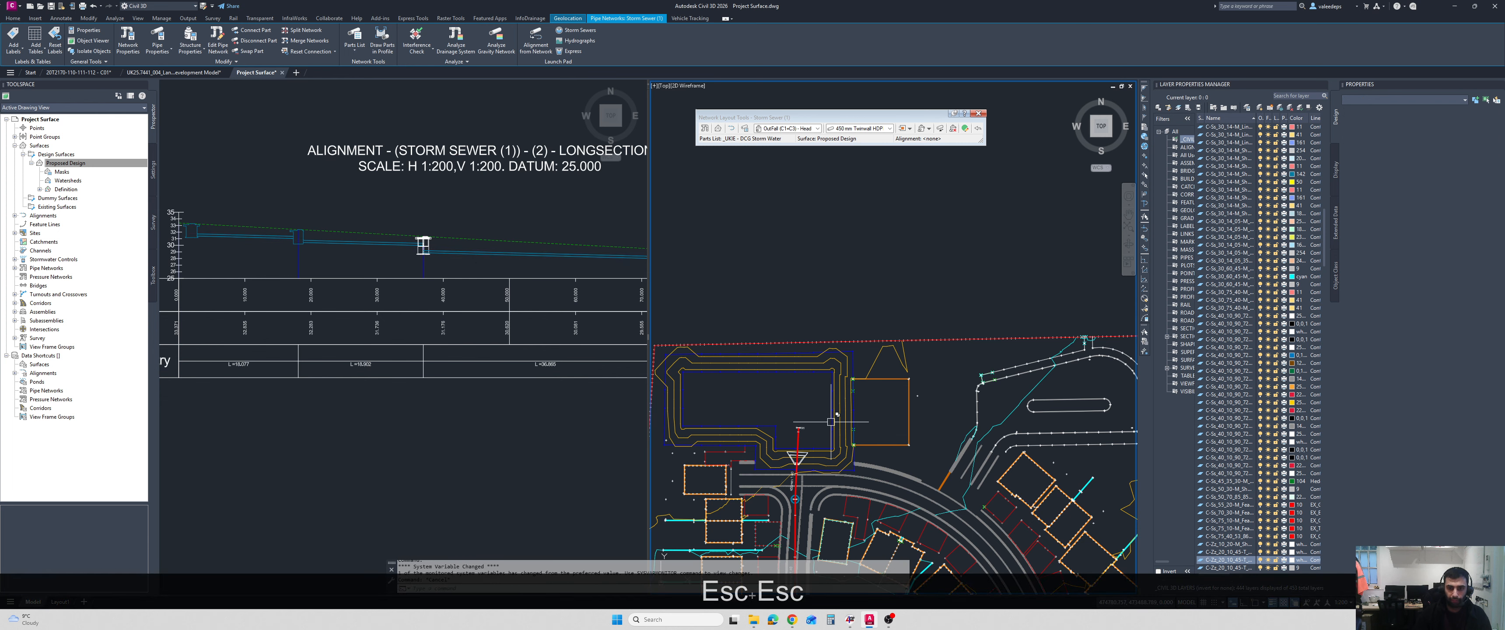
# Apply rules to the storm sewer run in plan, from the first manhole MH5 down to the outfall headwall.
pyautogui.moveTo(842, 585); pyautogui.dragTo(886, 343, button='middle')
pyautogui.scroll(-3, 904, 285)
pyautogui.scroll(3, 901, 303)
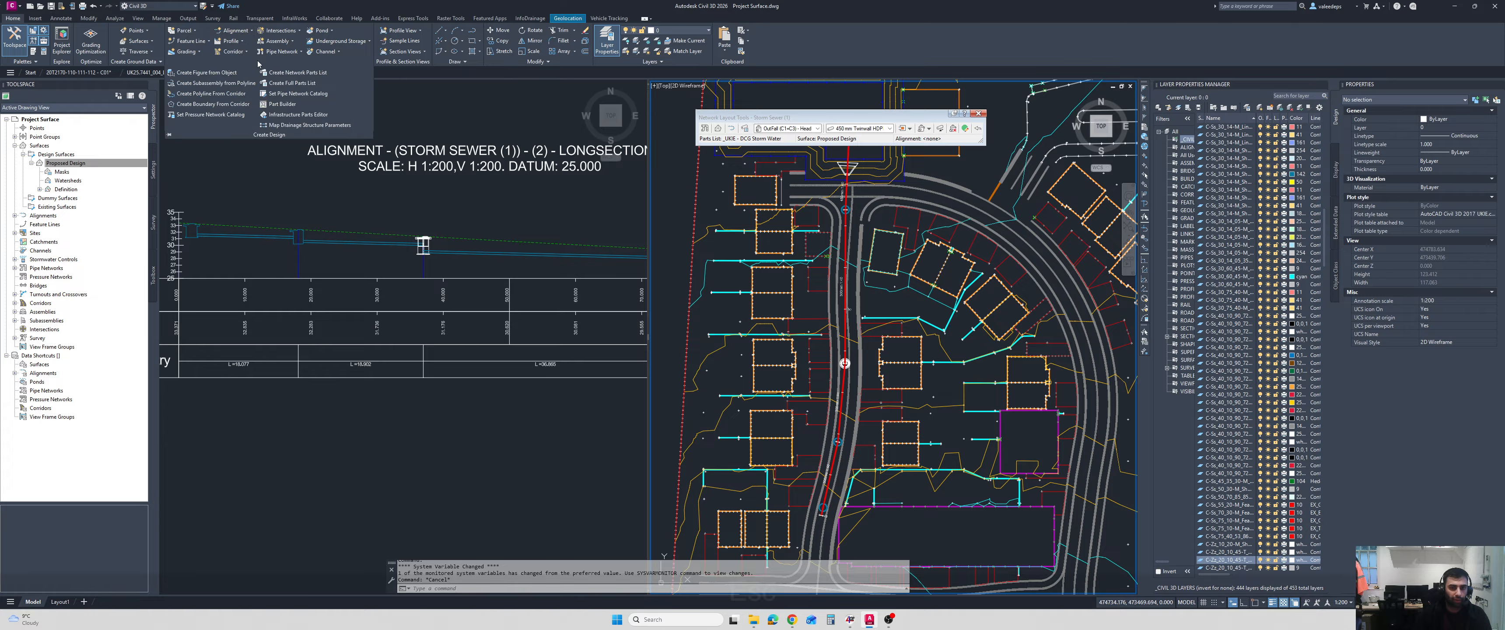
pyautogui.press('Escape')
pyautogui.press('Escape')
pyautogui.scroll(4, 831, 494)
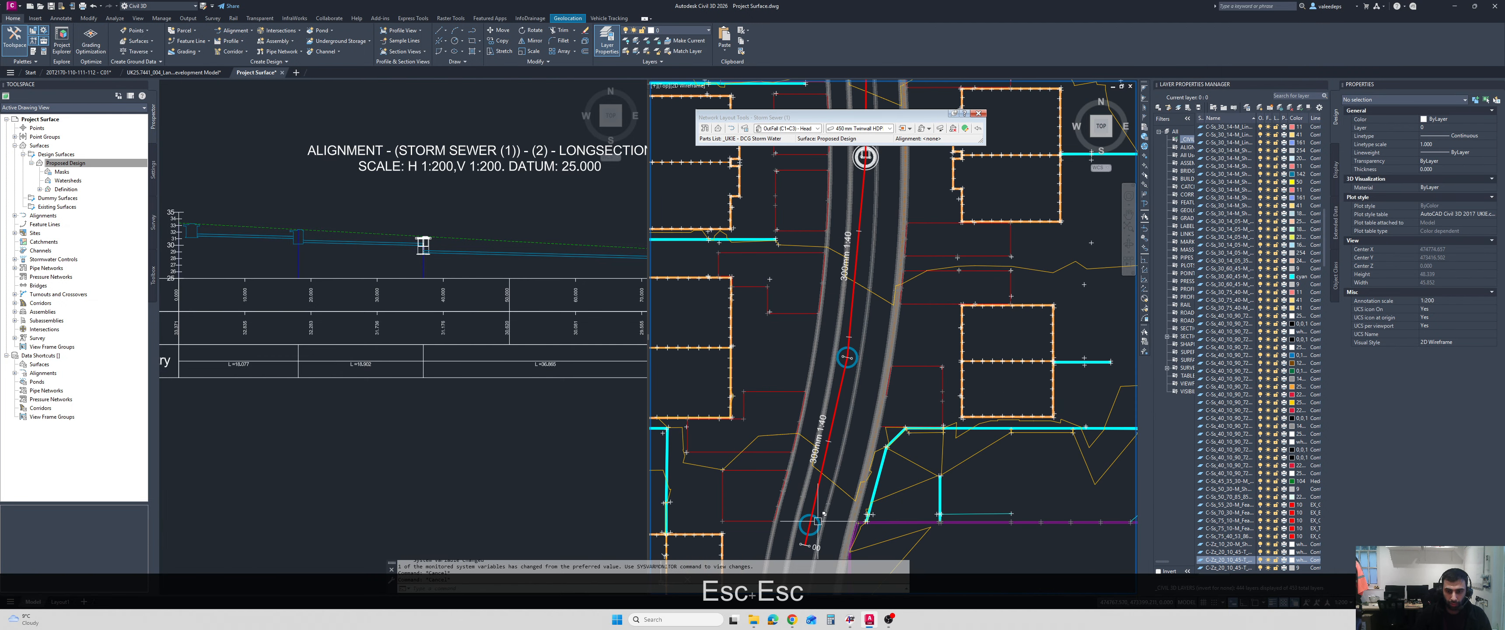
pyautogui.click(817, 521)
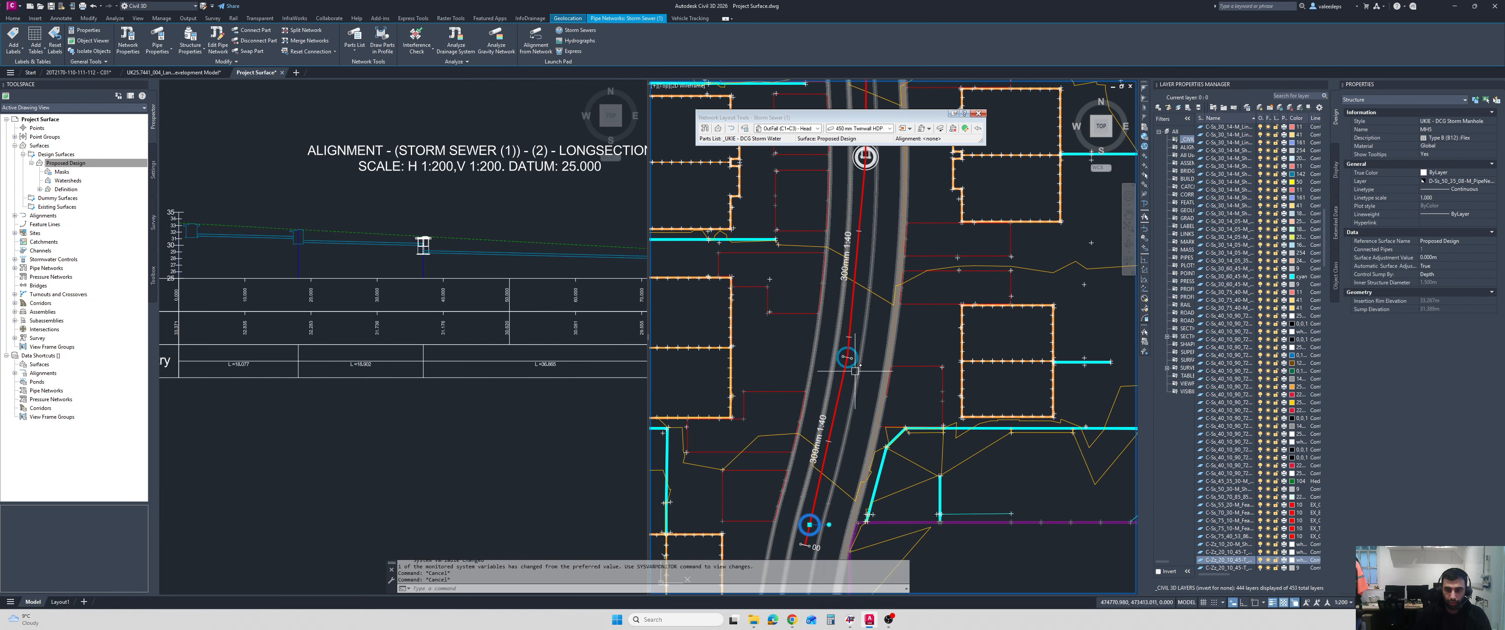
pyautogui.click(847, 358)
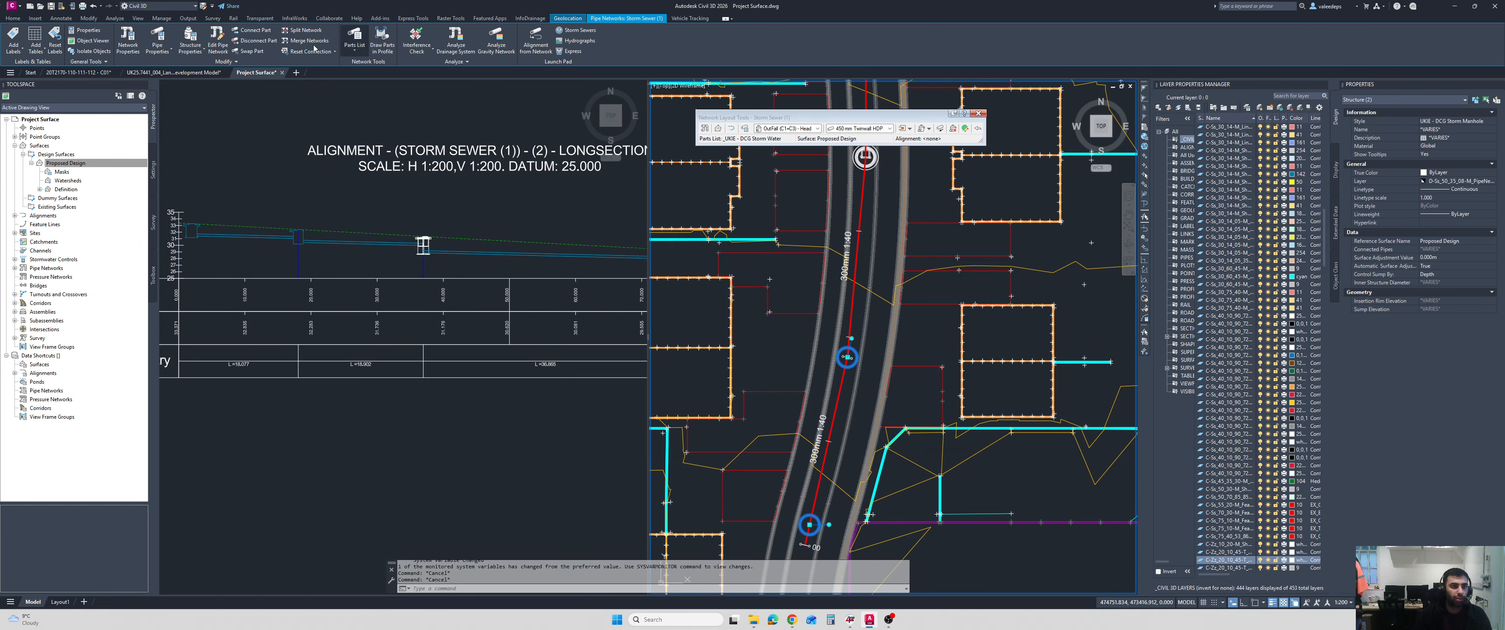
pyautogui.click(228, 61)
pyautogui.click(131, 85)
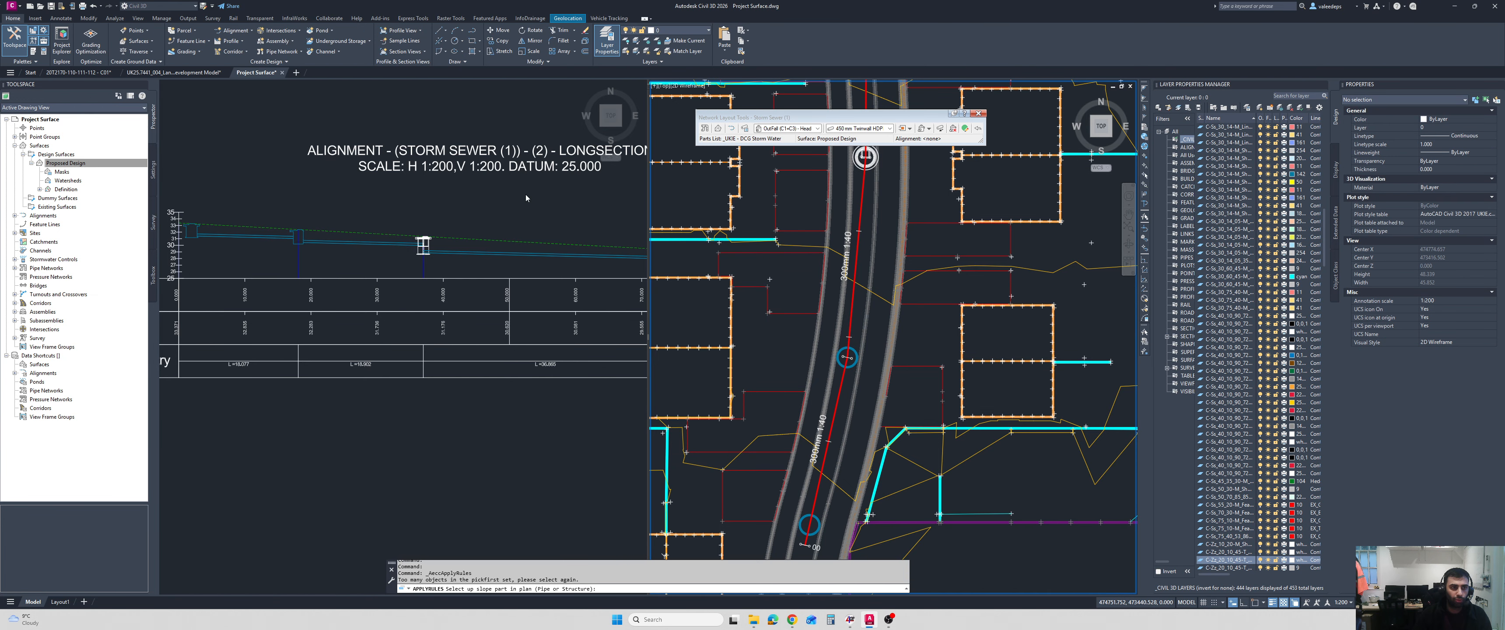
pyautogui.click(816, 518)
pyautogui.scroll(-3, 829, 409)
pyautogui.scroll(4, 866, 293)
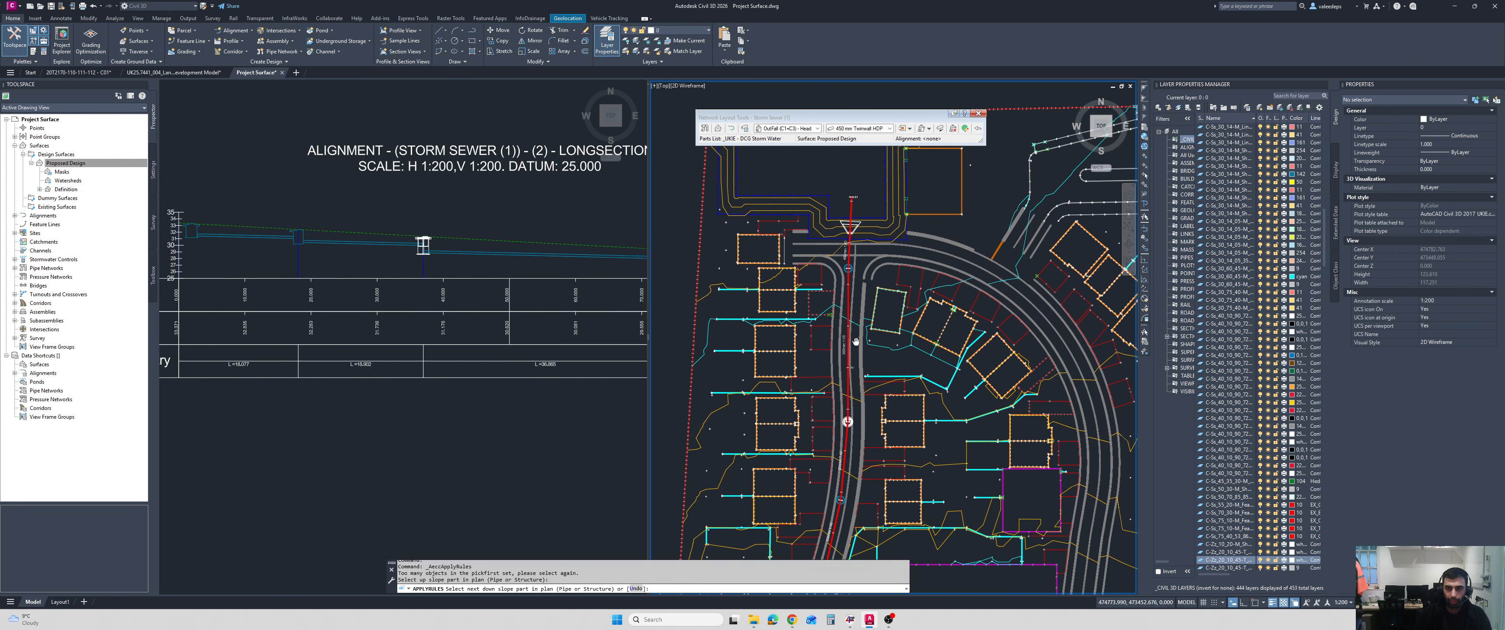
pyautogui.scroll(4, 865, 292)
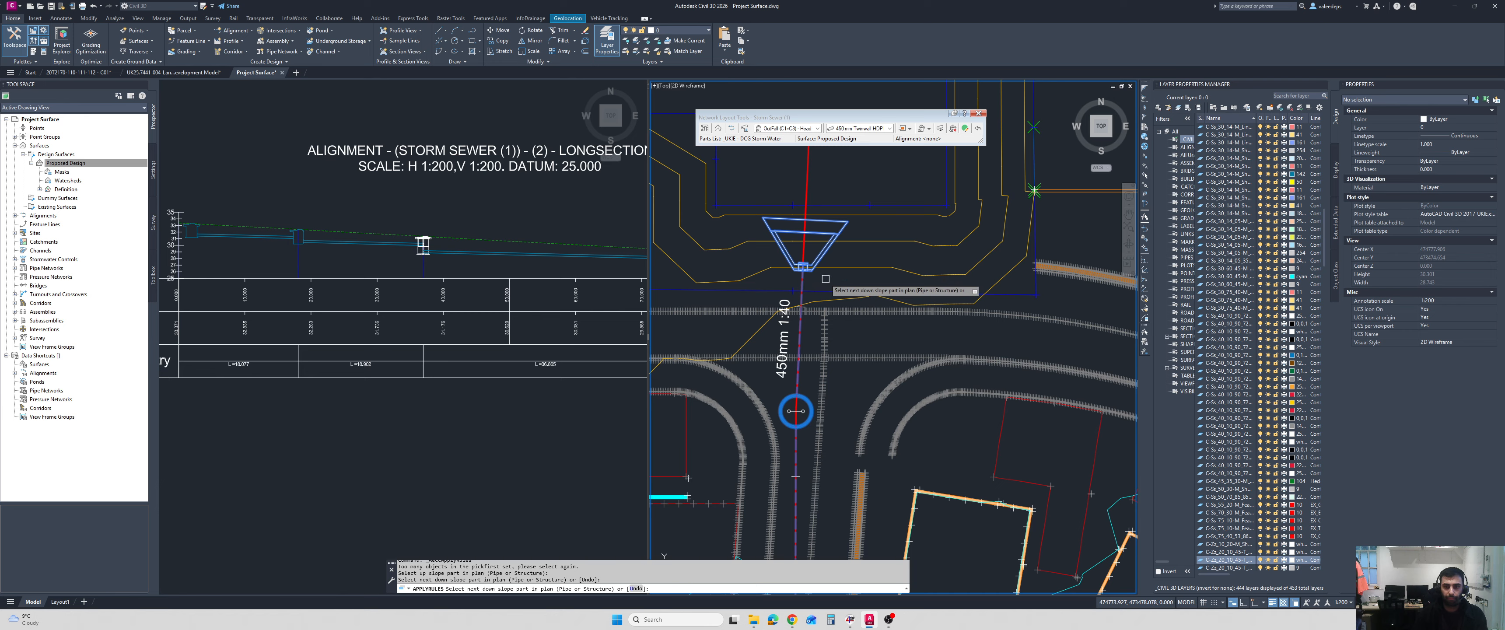
pyautogui.press('Return')
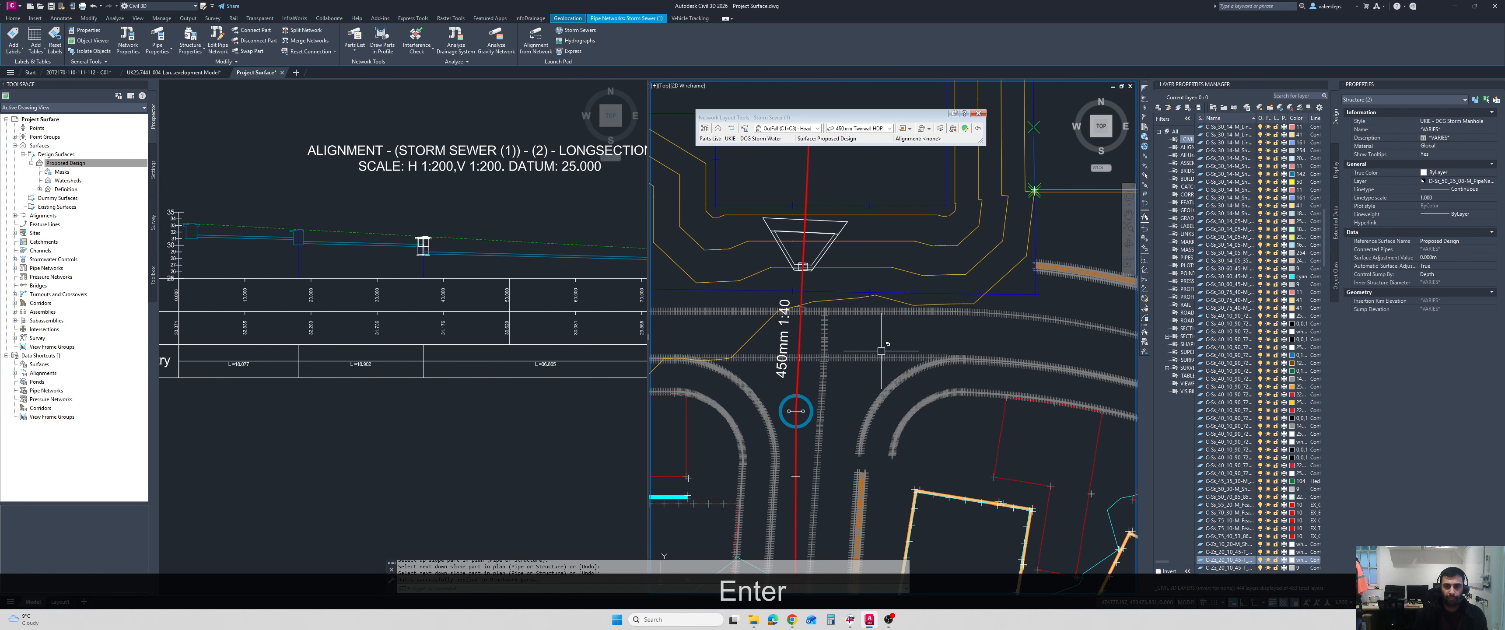
pyautogui.scroll(-4, 863, 341)
pyautogui.moveTo(883, 512); pyautogui.dragTo(889, 349, button='middle')
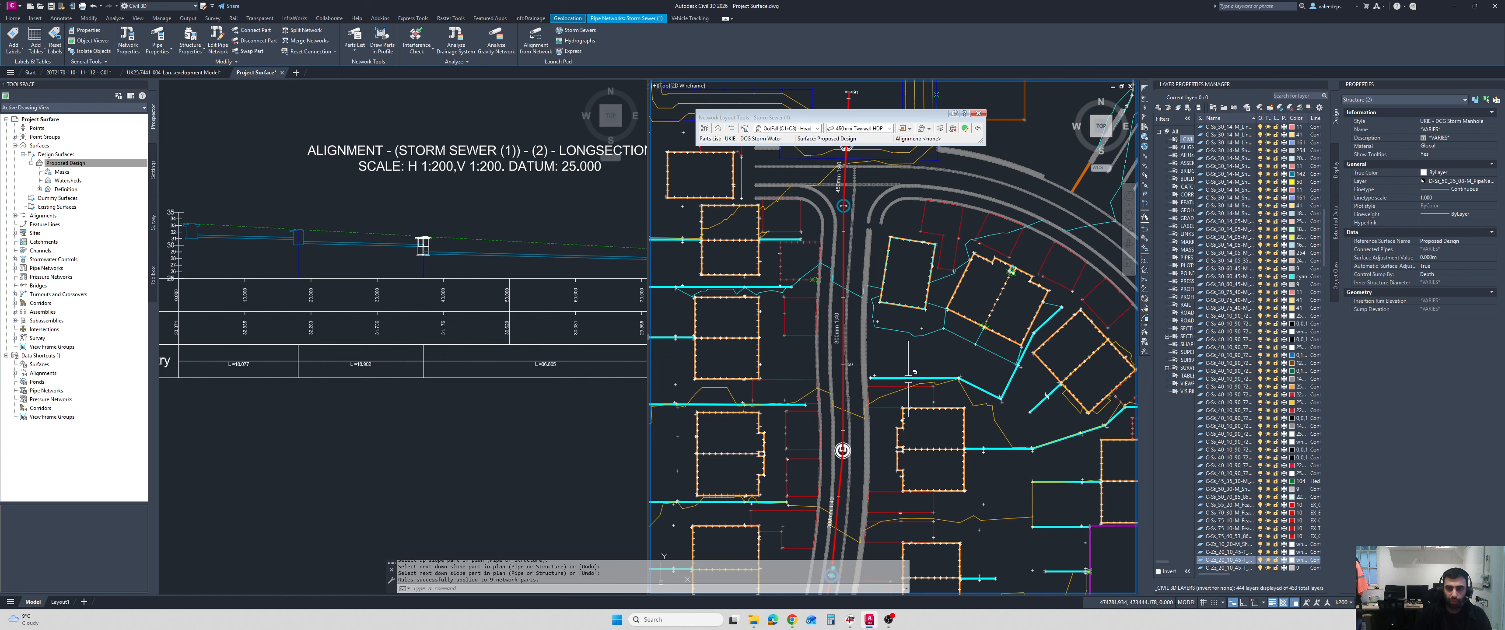
pyautogui.moveTo(471, 313); pyautogui.dragTo(465, 327, button='middle')
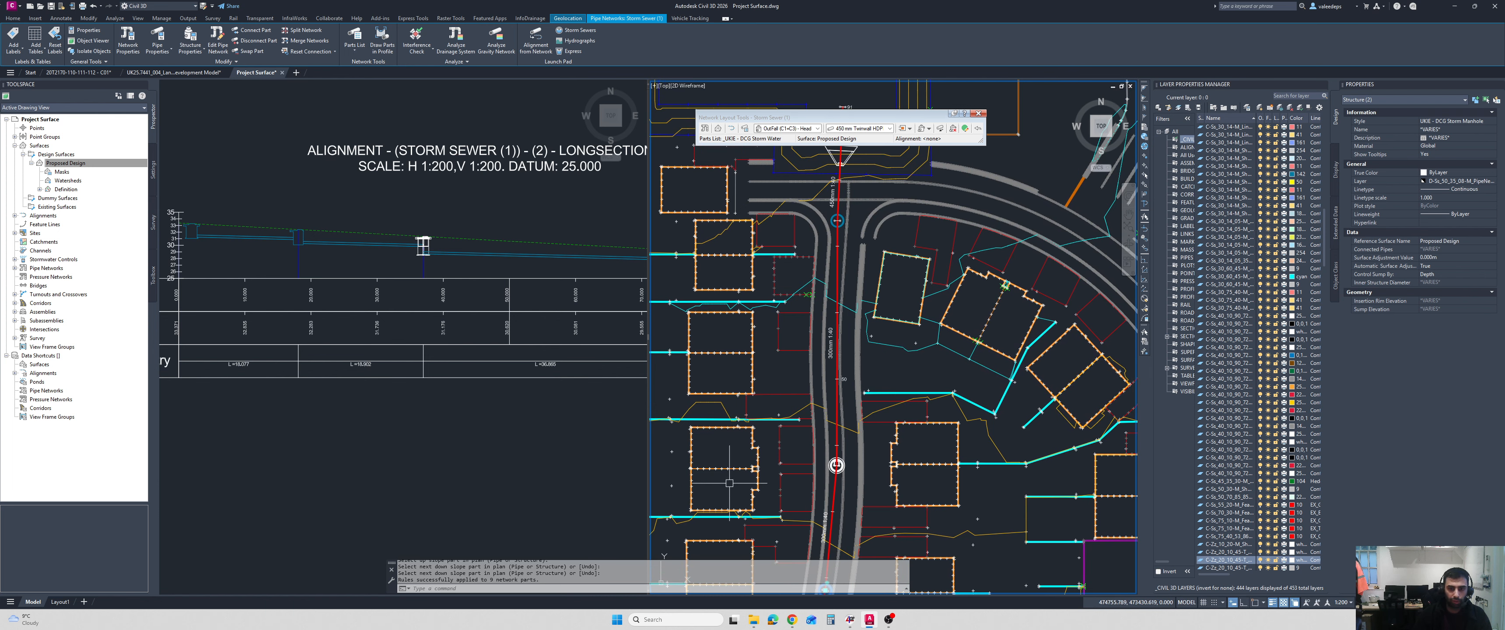
pyautogui.press('Escape')
# Apply rules to the first pipe of the run on the longsection.
pyautogui.scroll(-3, 955, 320)
pyautogui.click(267, 244)
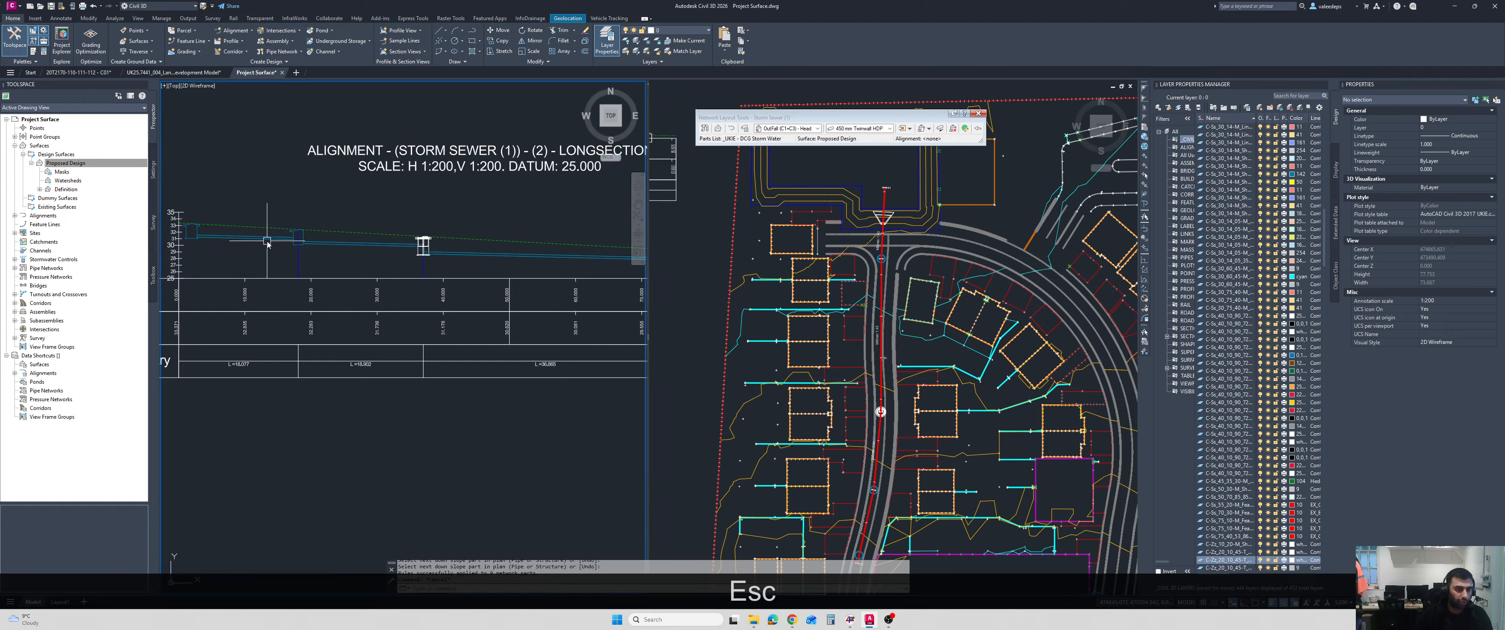
pyautogui.click(252, 238)
pyautogui.rightClick(234, 253)
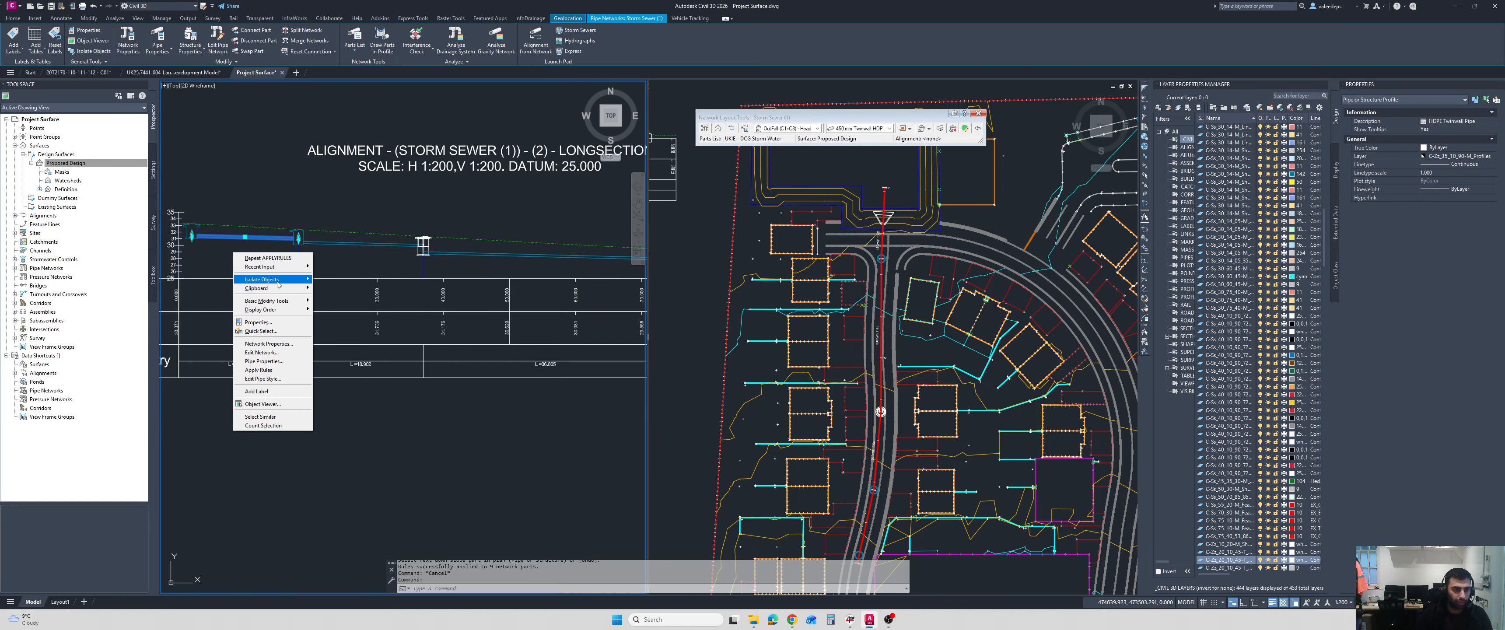
pyautogui.click(280, 370)
pyautogui.press('Escape')
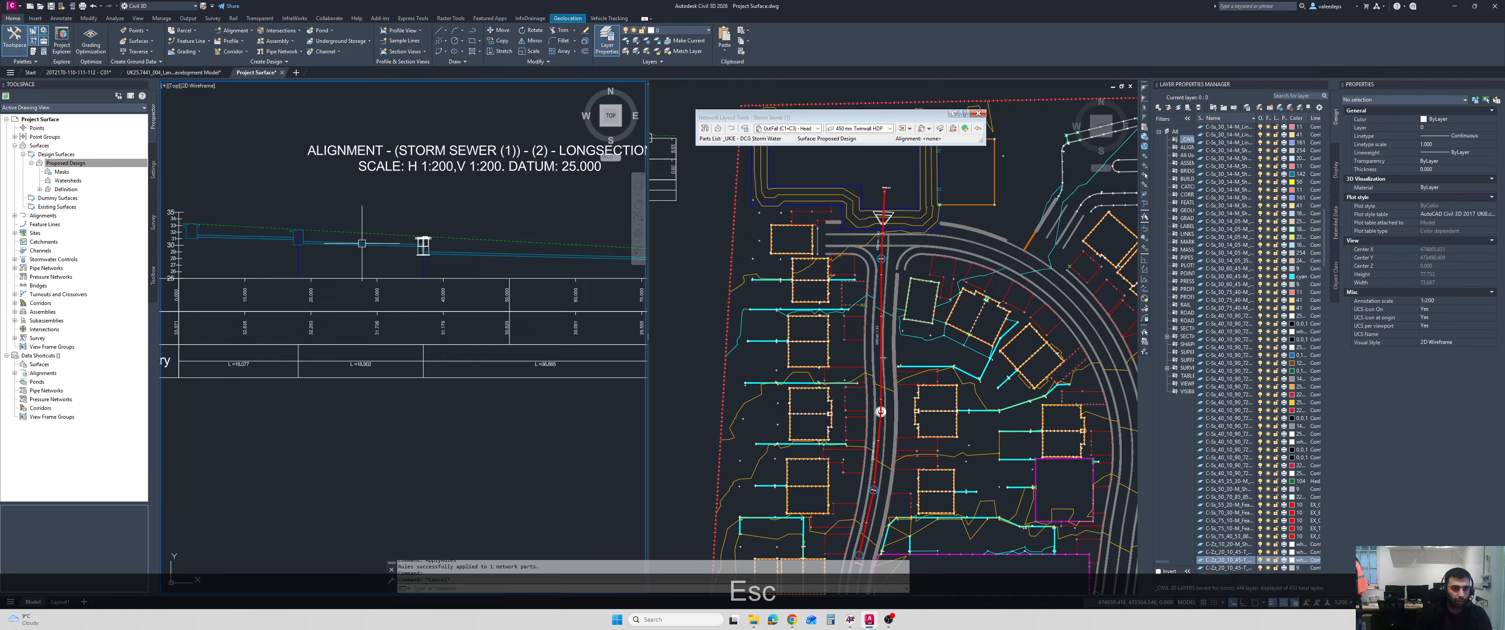
# Apply rules individually to the second and third pipes on the longsection.
pyautogui.click(362, 243)
pyautogui.rightClick(358, 262)
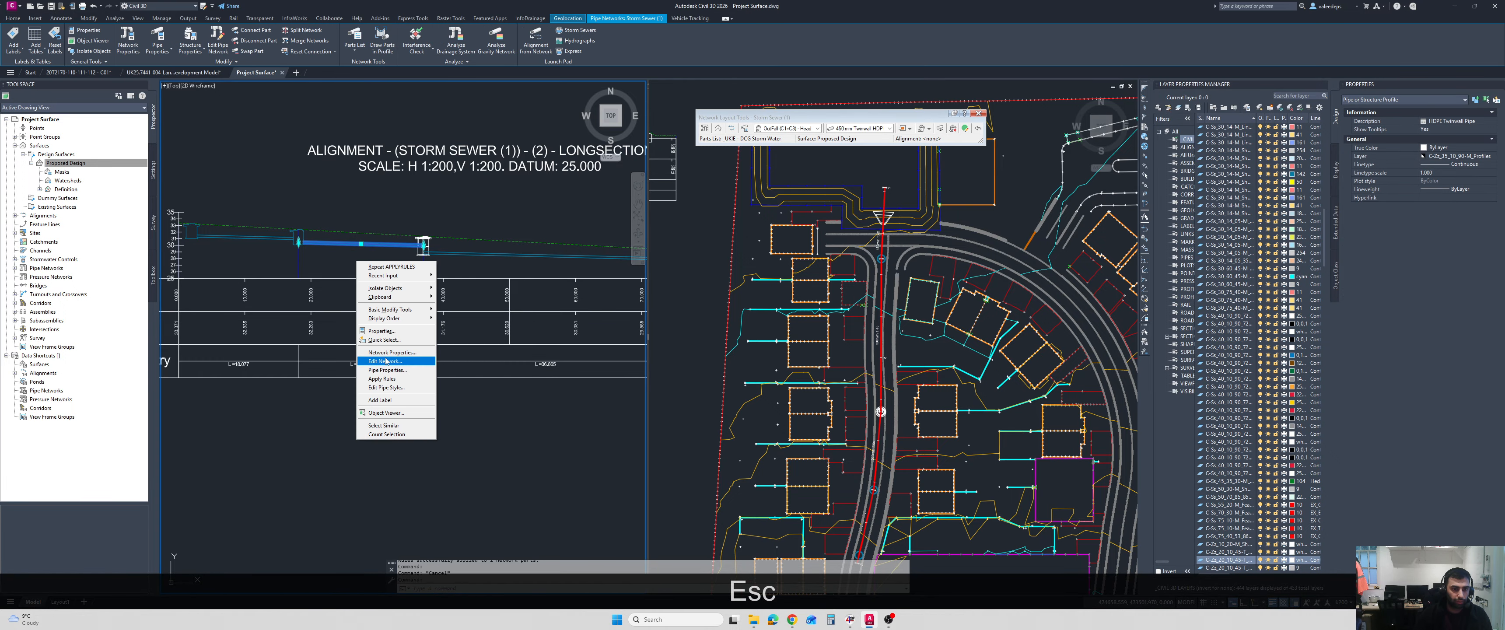
pyautogui.click(394, 379)
pyautogui.press('Escape')
pyautogui.click(474, 254)
pyautogui.rightClick(474, 273)
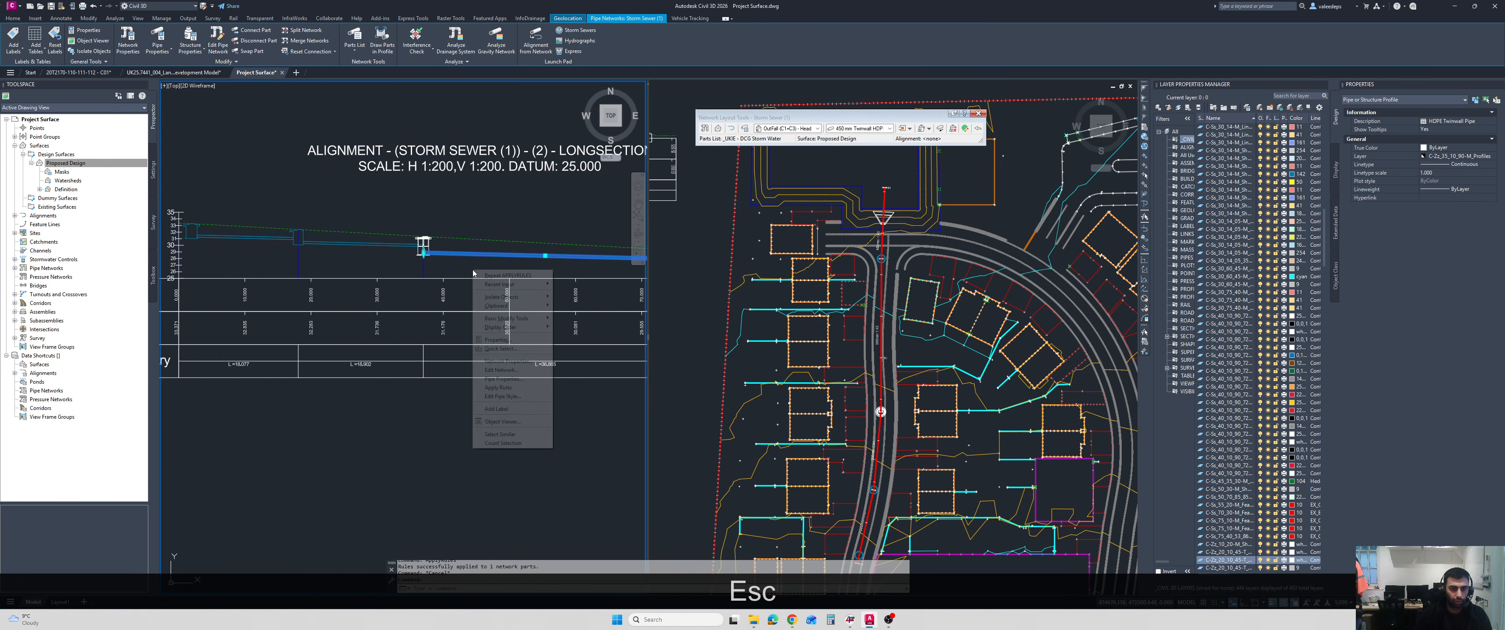
pyautogui.click(499, 387)
pyautogui.press('Escape')
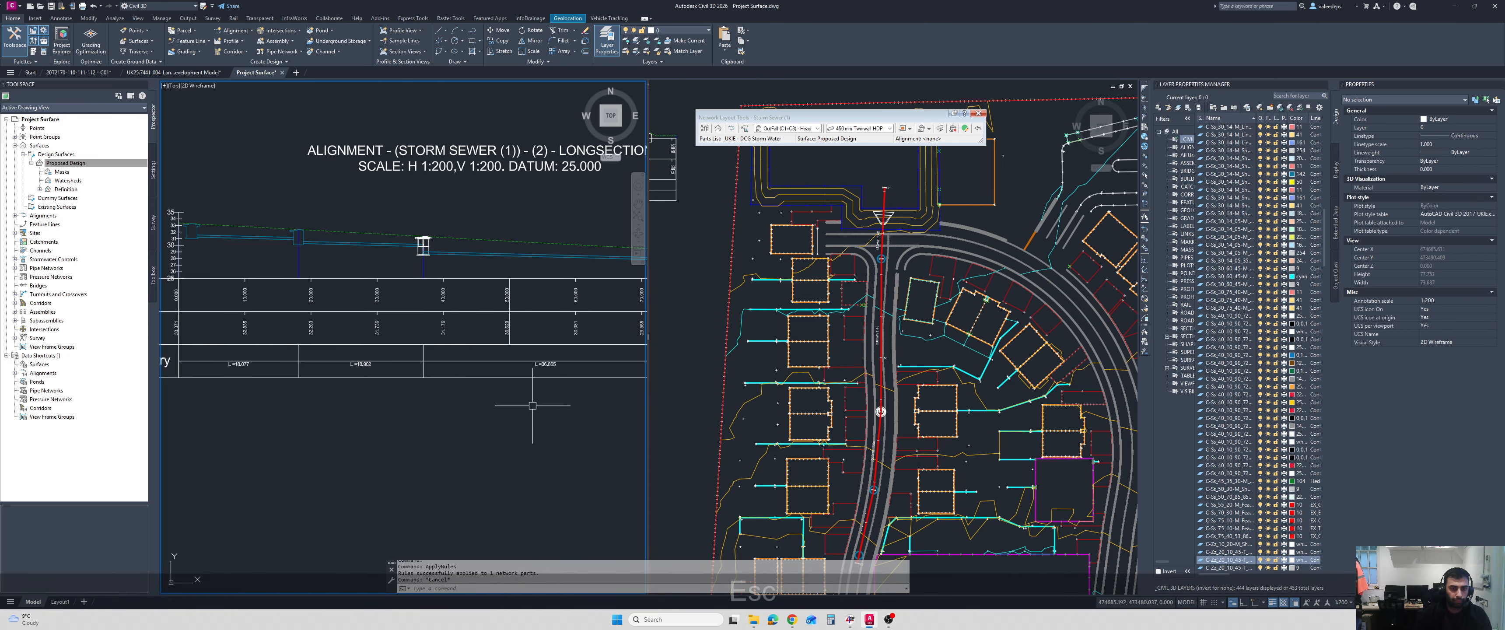
# Apply rules to the last pipe on the longsection, between the final manhole and the outfall headwall.
pyautogui.moveTo(532, 405); pyautogui.dragTo(291, 449, button='middle')
pyautogui.scroll(2, 511, 324)
pyautogui.click(433, 303)
pyautogui.rightClick(509, 233)
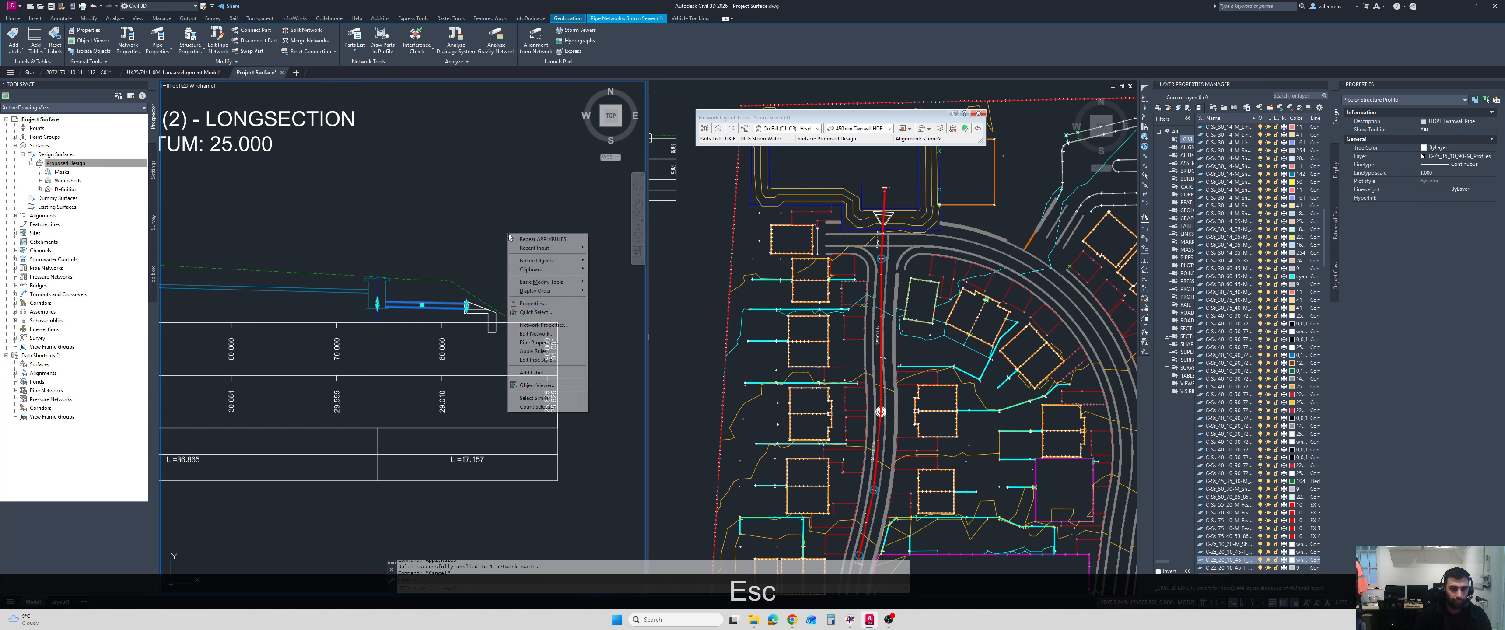
pyautogui.click(533, 351)
pyautogui.press('Escape')
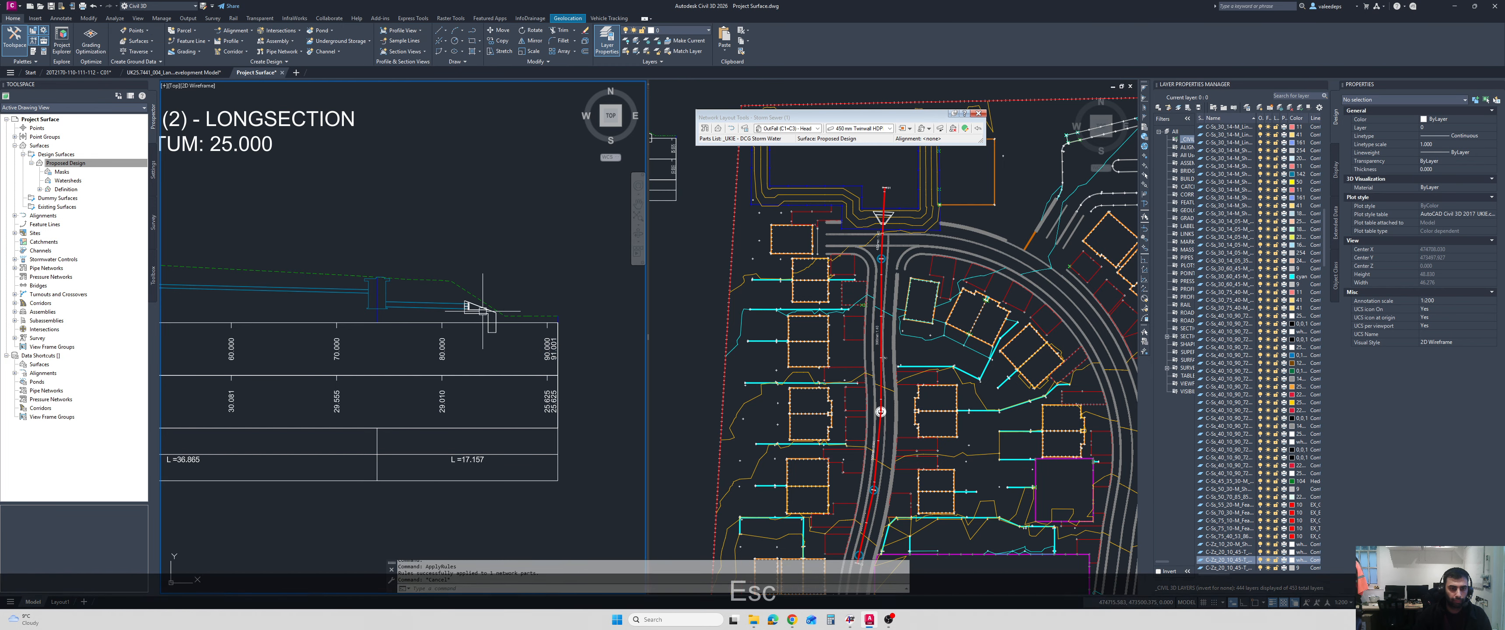
# Check the headwall against the basin slope on the longsection and move it in plan further into the basin, past the toe of the slope.
pyautogui.scroll(2, 482, 310)
pyautogui.click(457, 309)
pyautogui.scroll(2, 458, 309)
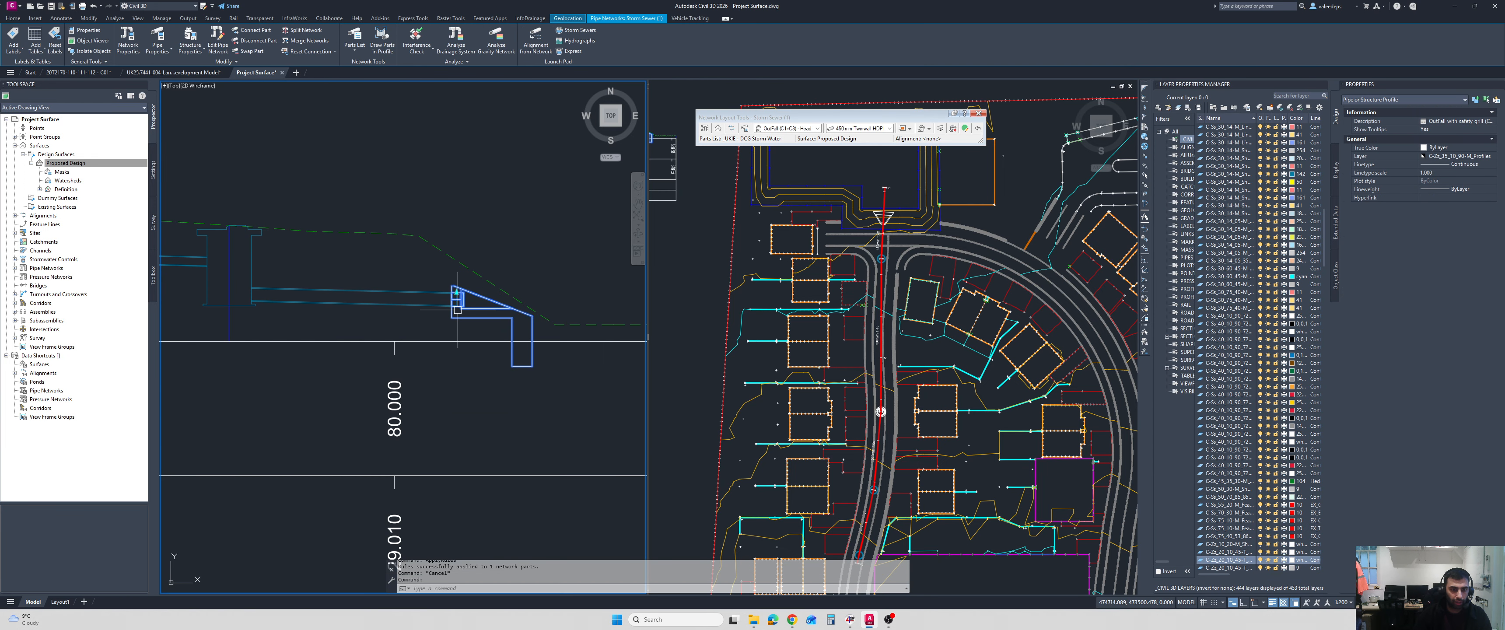
pyautogui.press('Escape')
pyautogui.scroll(-2, 361, 470)
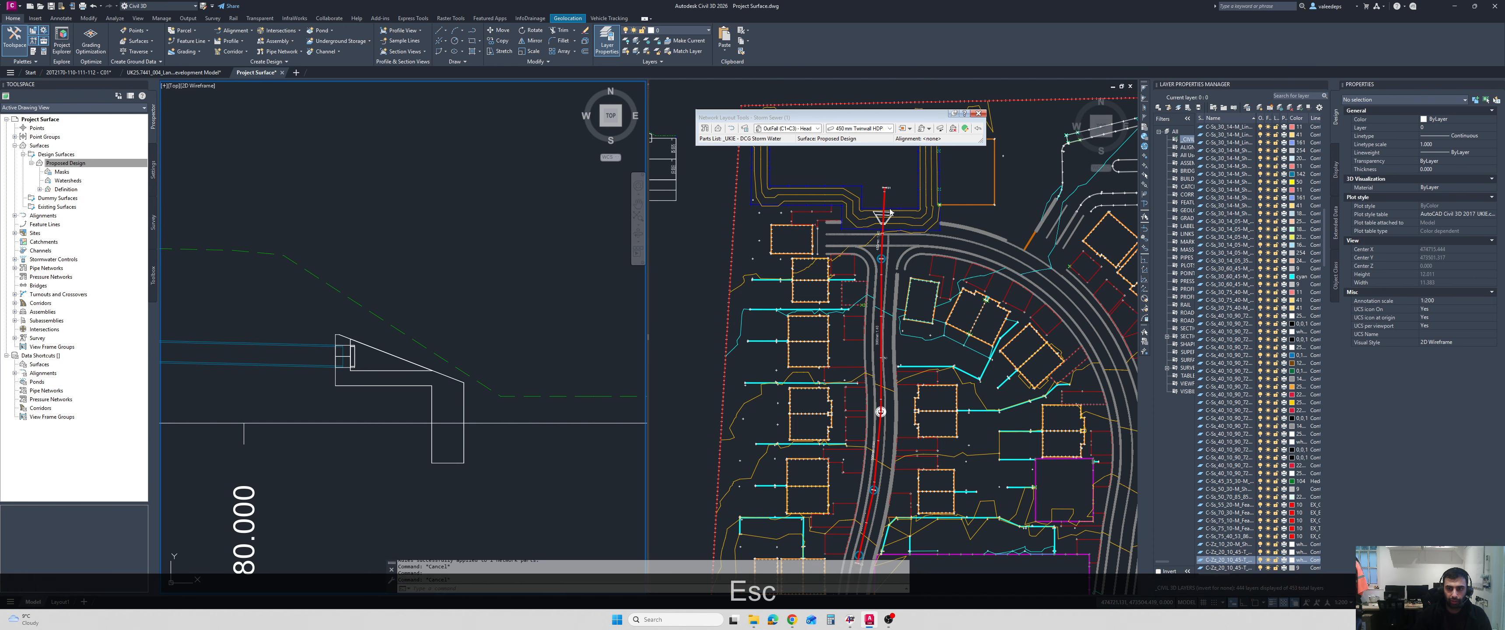
pyautogui.scroll(2, 507, 327)
pyautogui.click(909, 220)
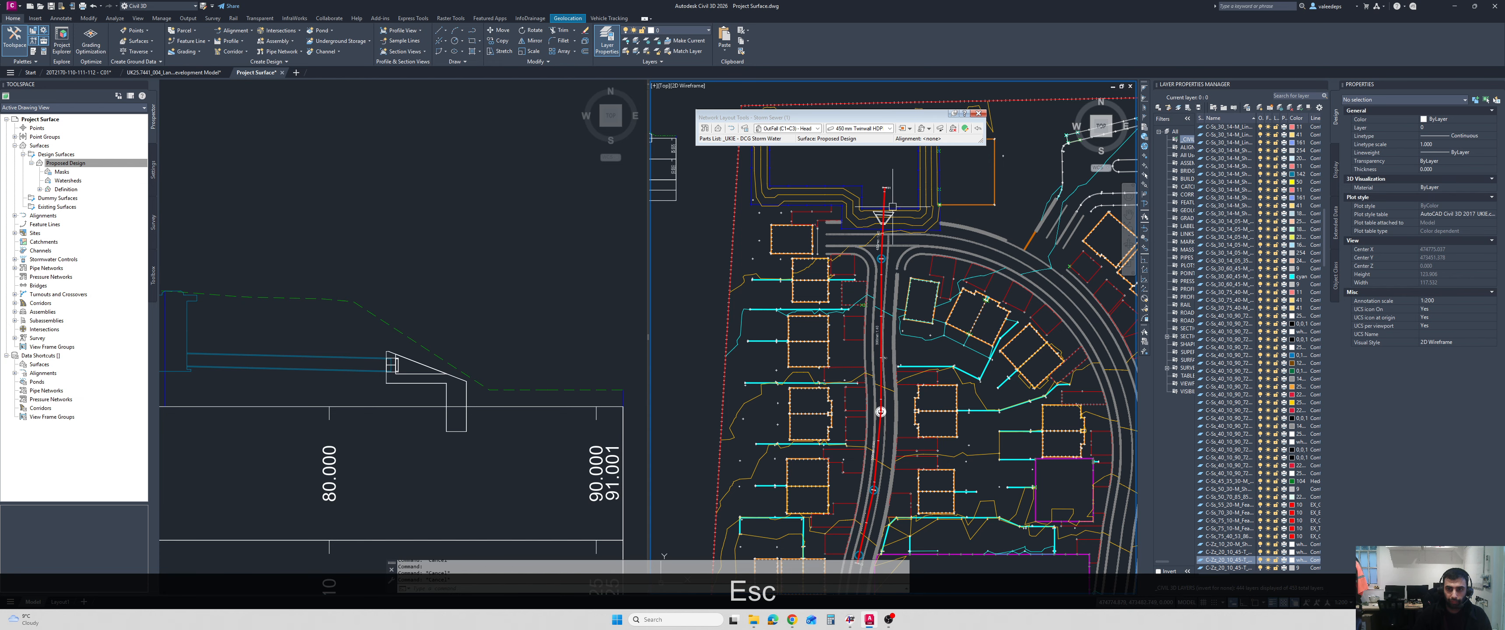
pyautogui.click(883, 218)
pyautogui.click(929, 247)
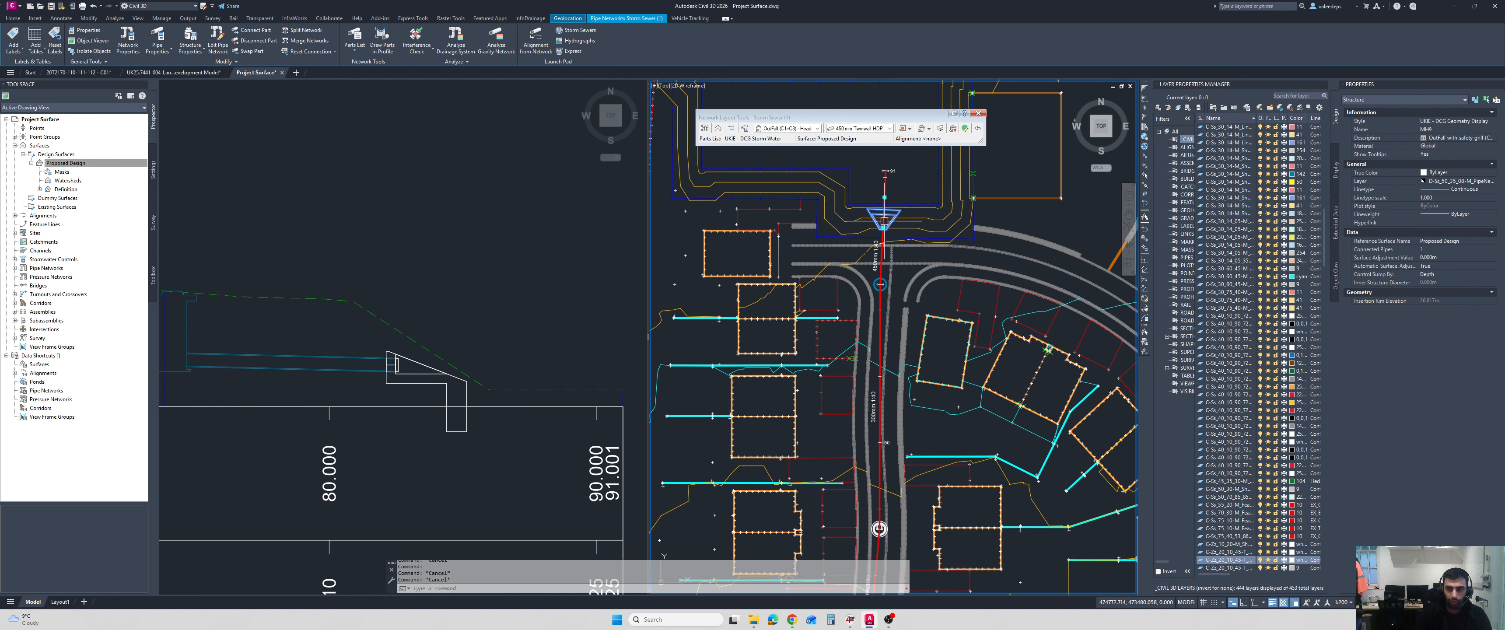
pyautogui.scroll(3, 882, 230)
pyautogui.click(883, 217)
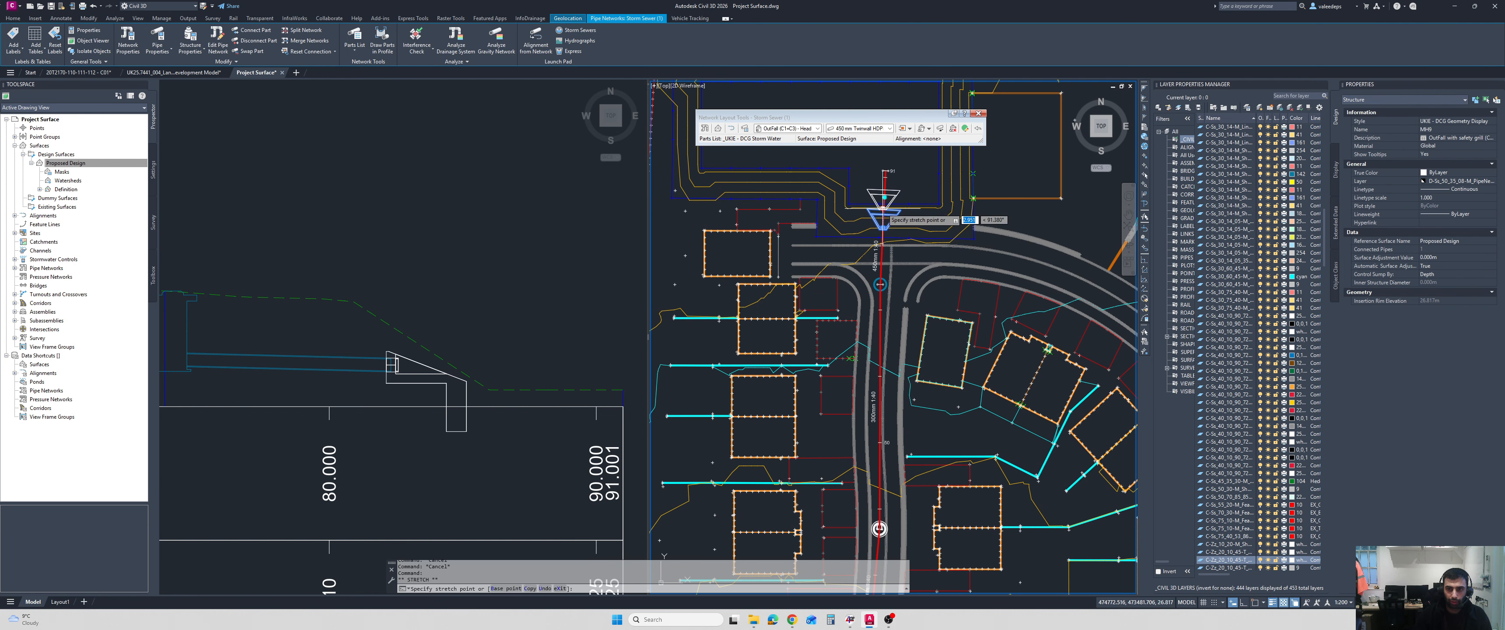
pyautogui.click(883, 189)
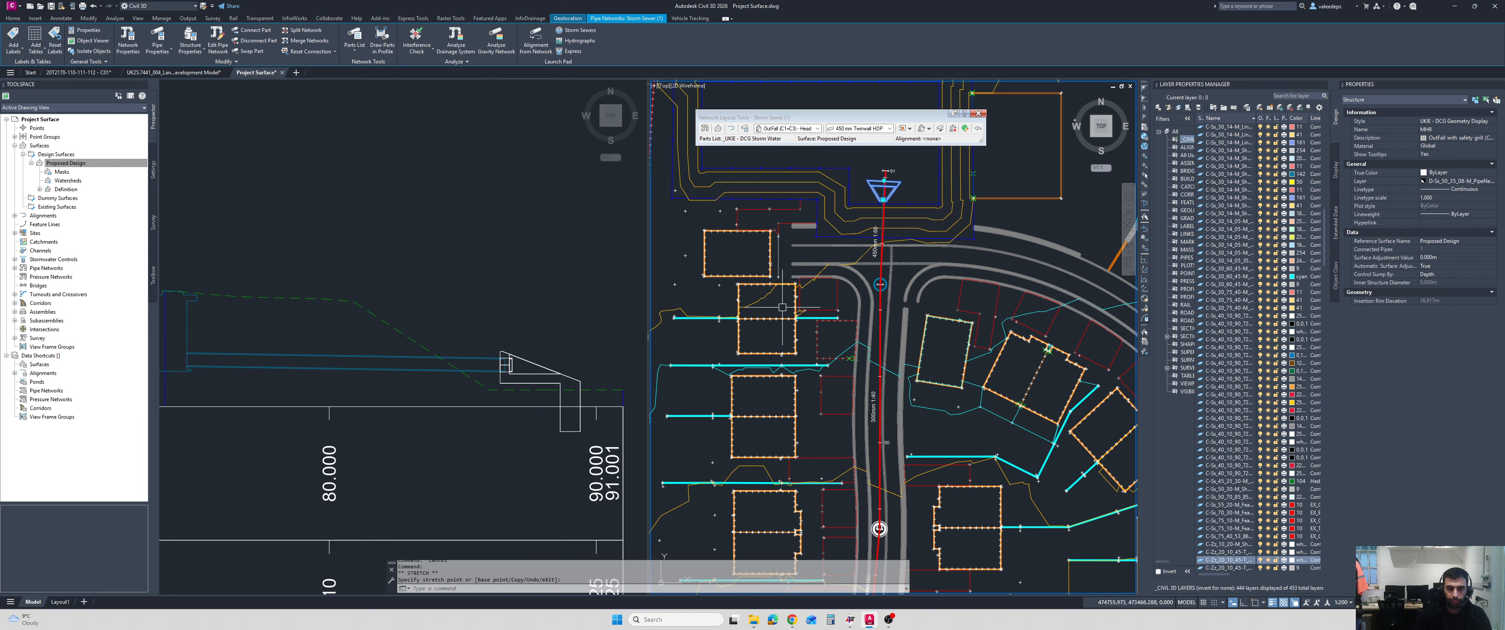
pyautogui.press('Escape')
# Open the Storm Sewer network's structure and pipe tables and examine the status of the last pipe to the headwall.
pyautogui.scroll(-2, 472, 264)
pyautogui.click(471, 265)
pyautogui.scroll(-4, 470, 257)
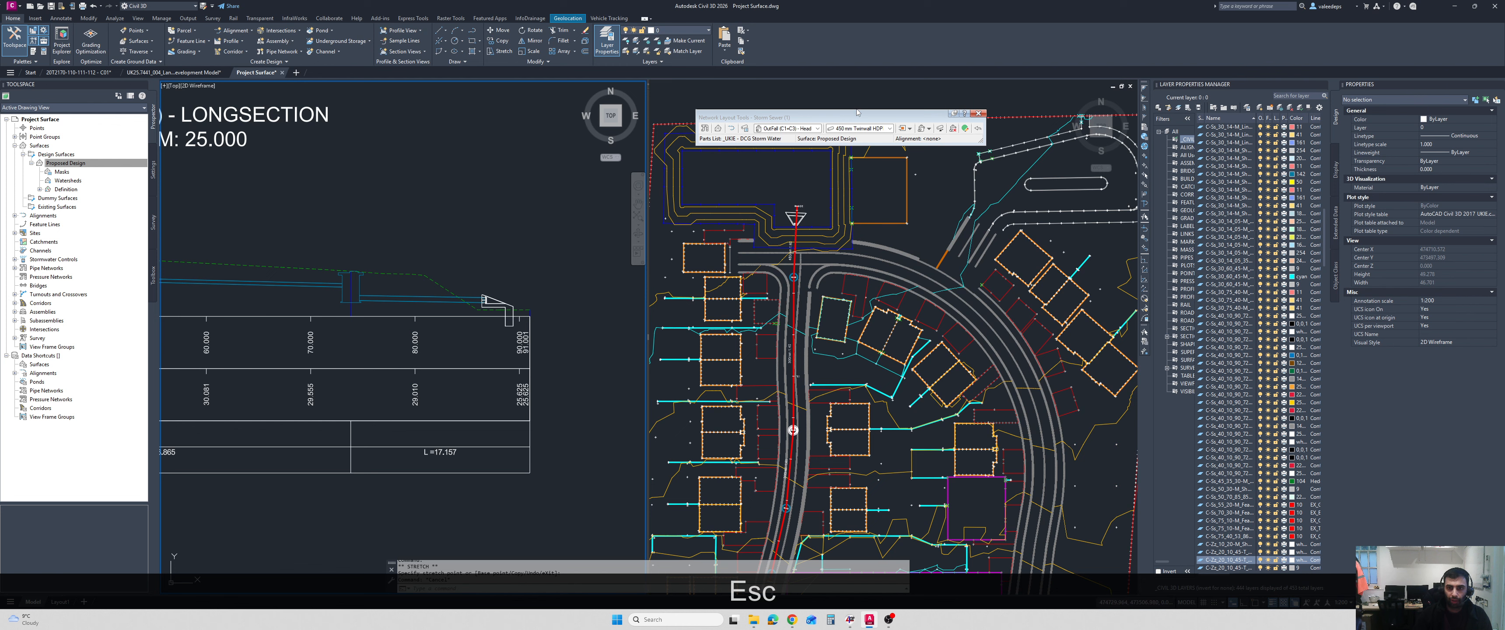
pyautogui.click(965, 128)
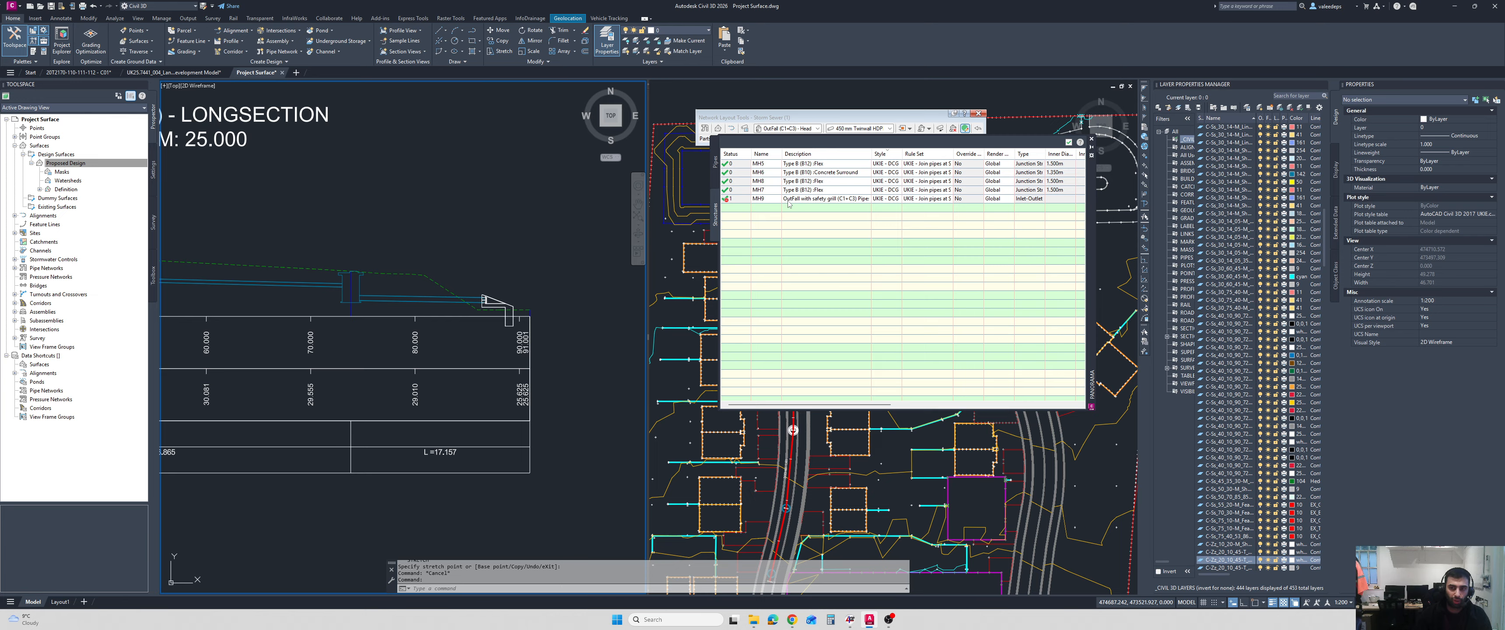
pyautogui.click(716, 169)
pyautogui.click(726, 190)
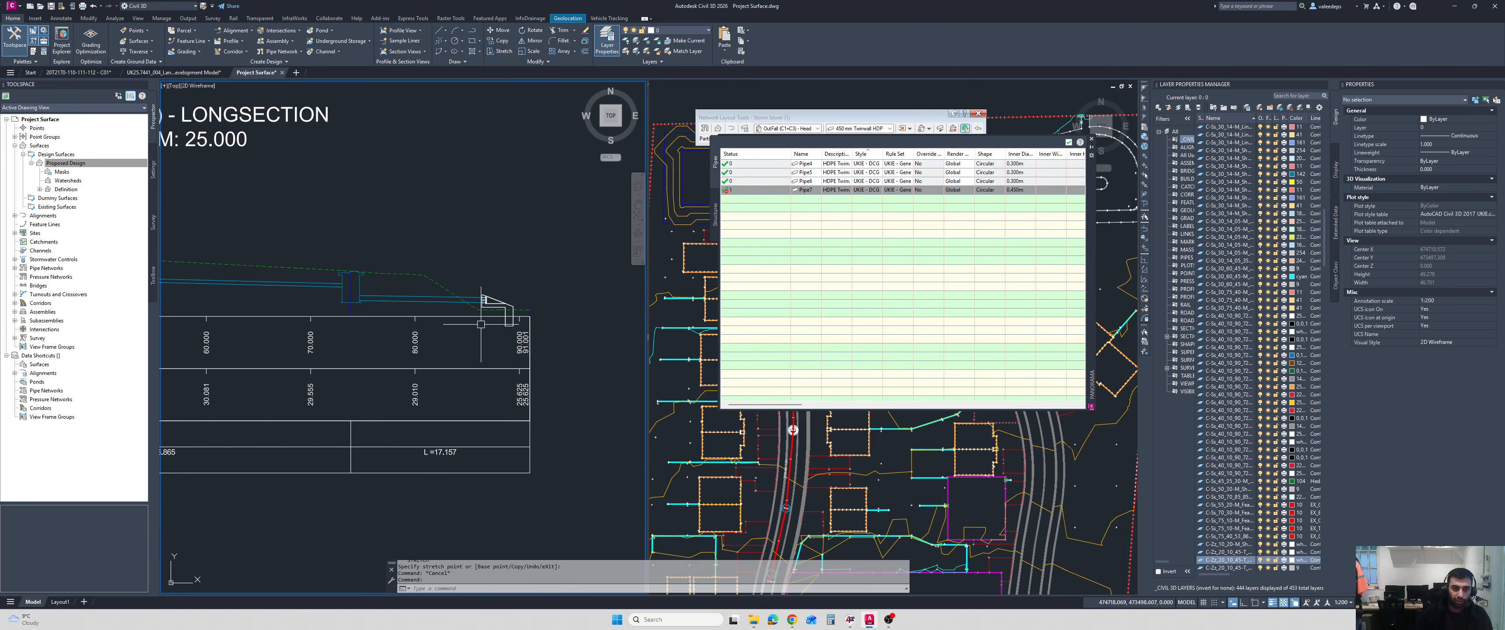
# Clear any selection around the headwall on the longsection and close the pipe table.
pyautogui.click(536, 249)
pyautogui.press('Escape')
pyautogui.click(494, 300)
pyautogui.press('Escape')
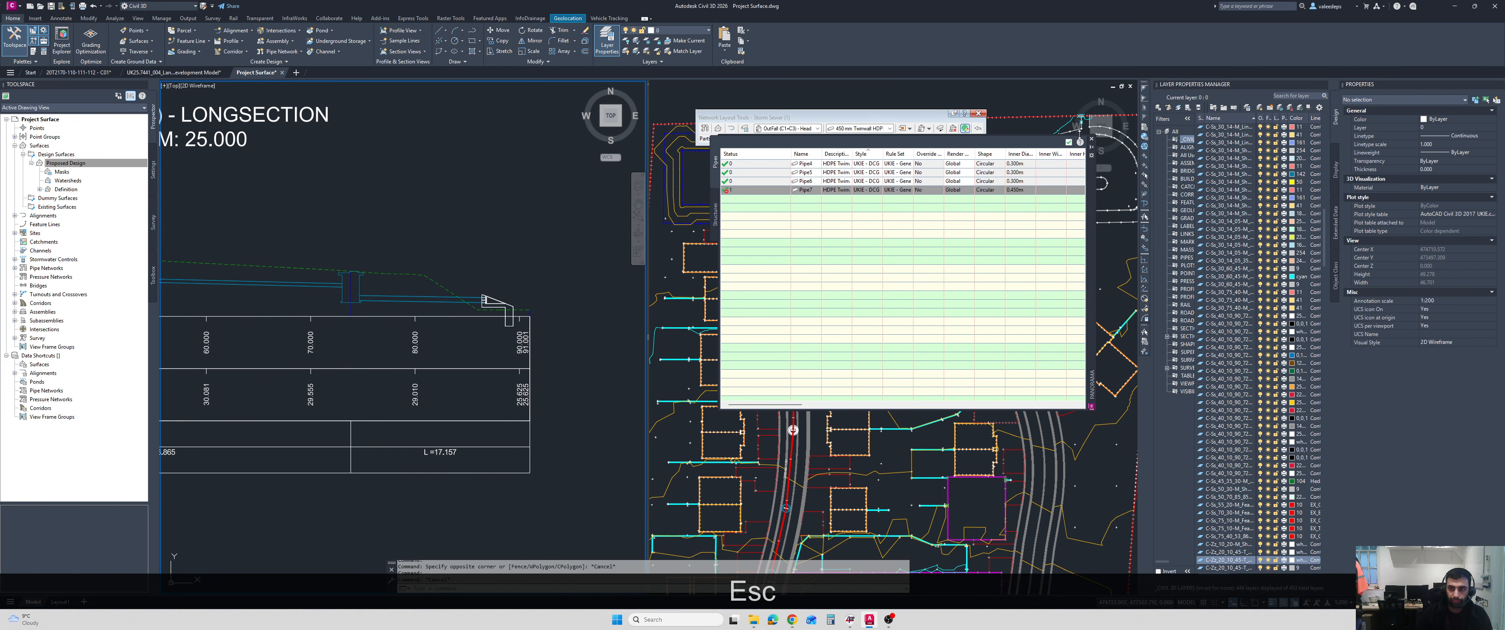
pyautogui.click(1070, 143)
pyautogui.press('Escape')
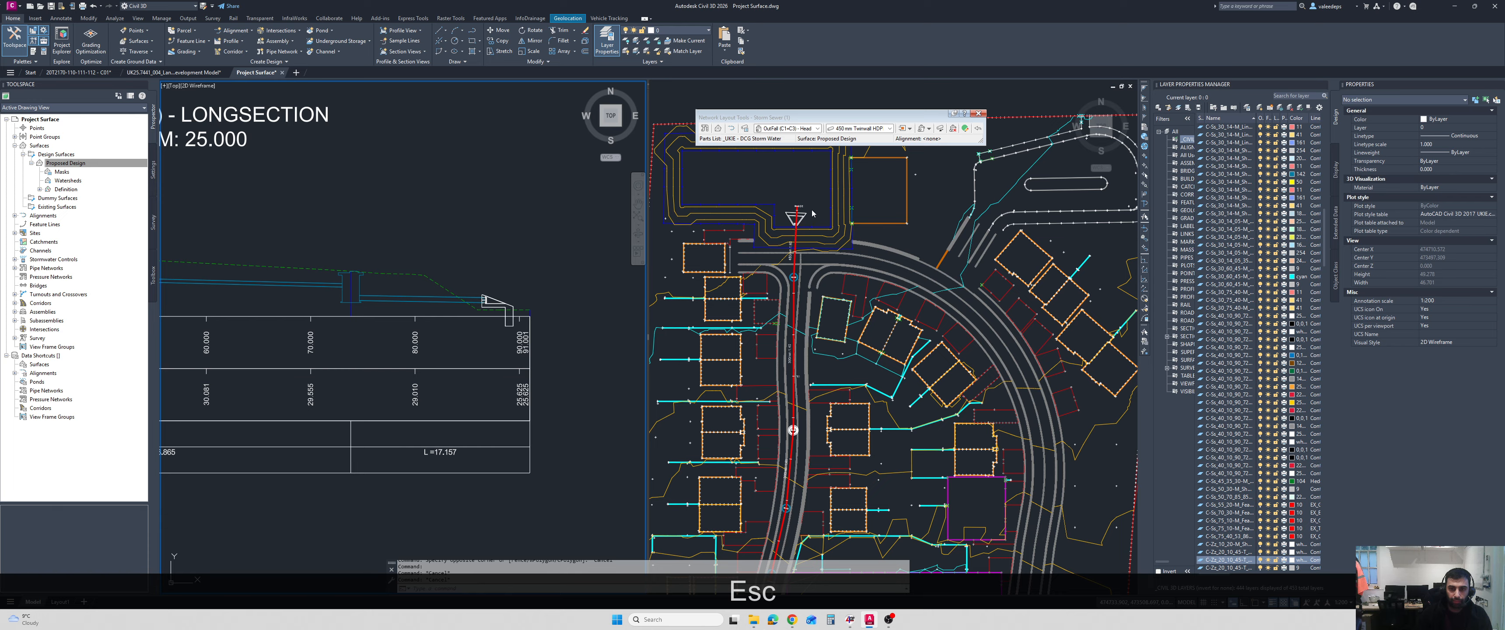
# Shift the outfall headwall in plan back along the pipe in small increments until it sits against the basin slope on the longsection.
pyautogui.click(805, 214)
pyautogui.scroll(4, 805, 213)
pyautogui.click(800, 217)
pyautogui.scroll(4, 777, 248)
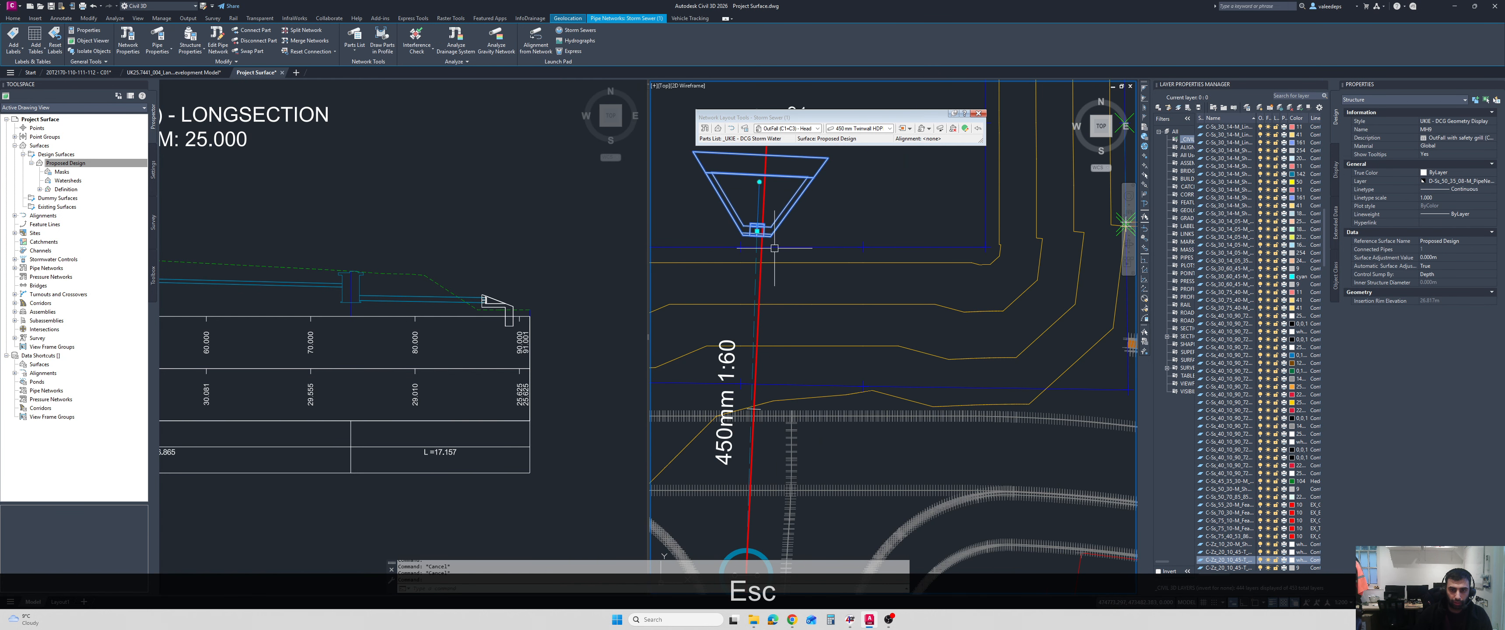
pyautogui.click(759, 229)
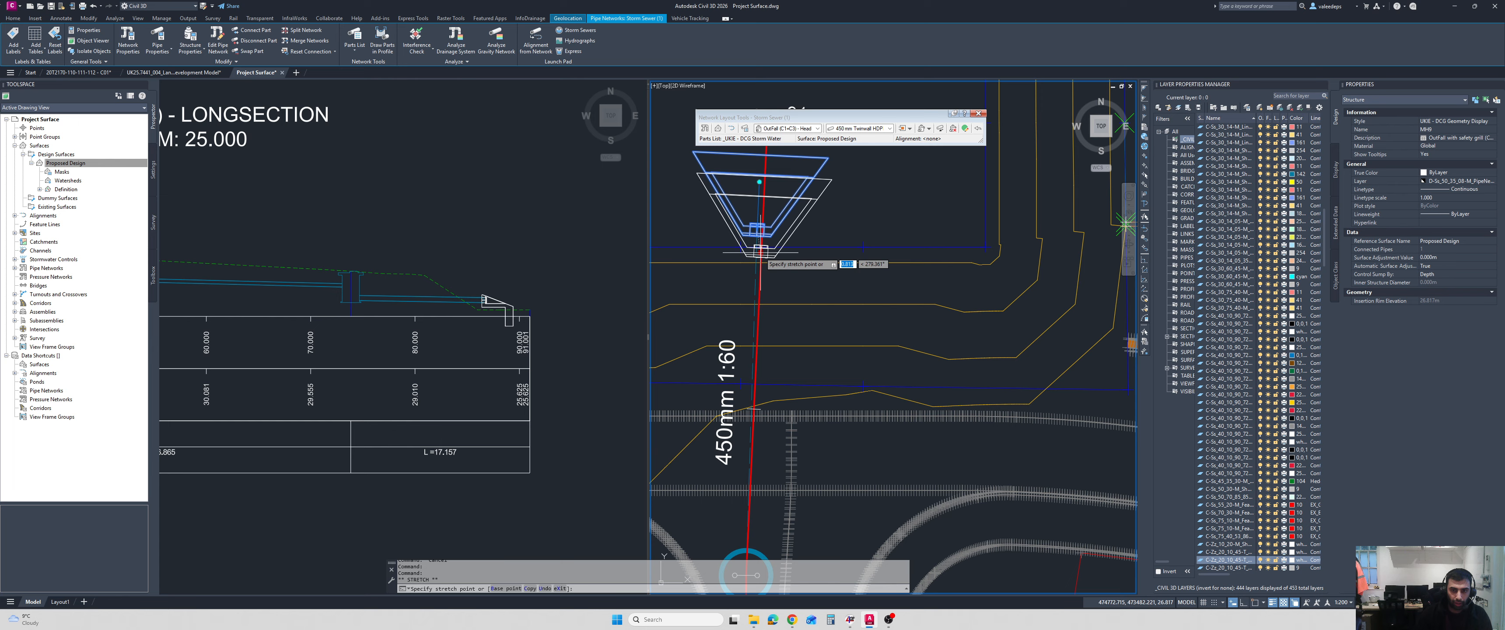
pyautogui.click(760, 251)
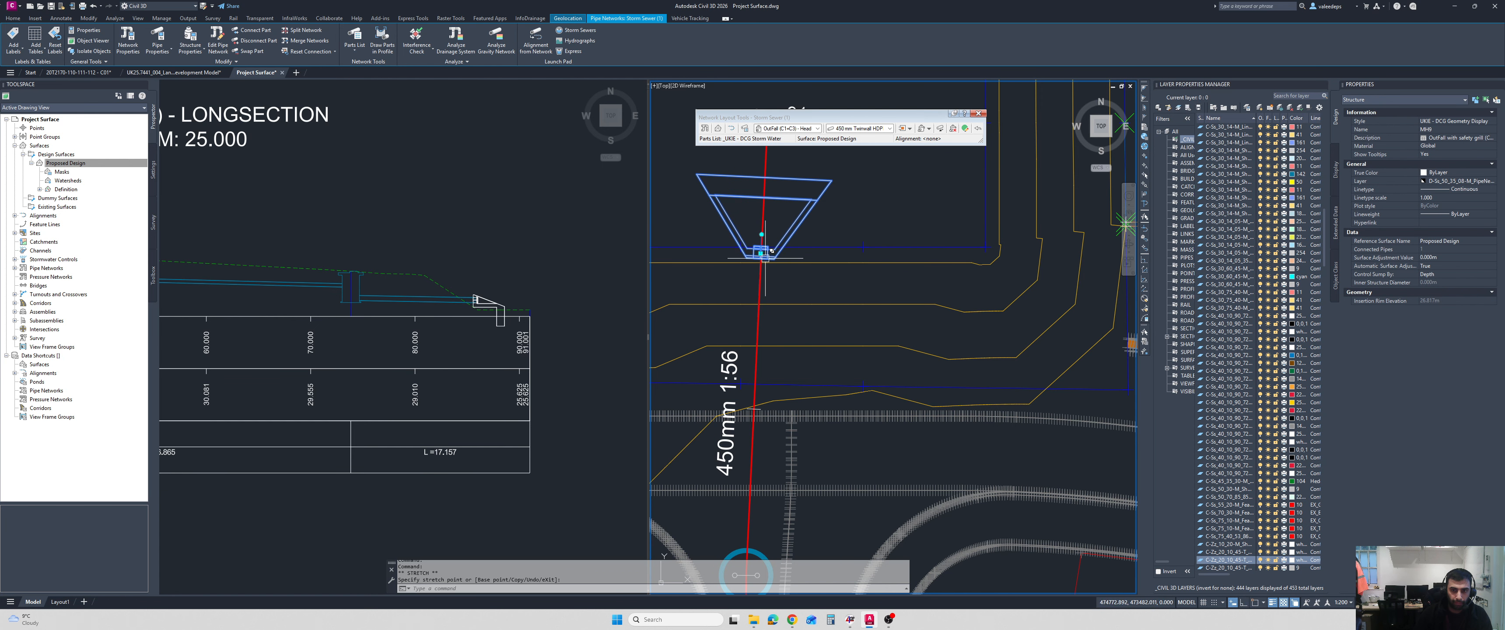
pyautogui.scroll(2, 772, 250)
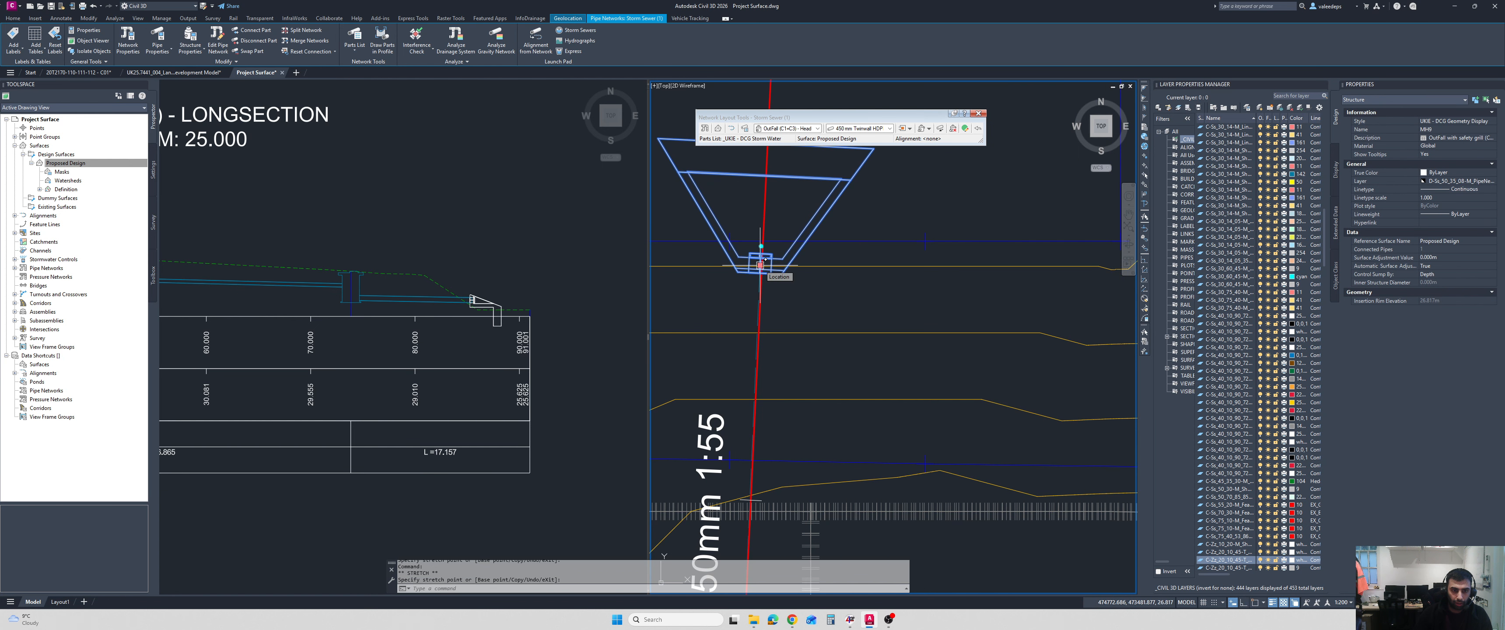
pyautogui.click(760, 265)
pyautogui.click(760, 280)
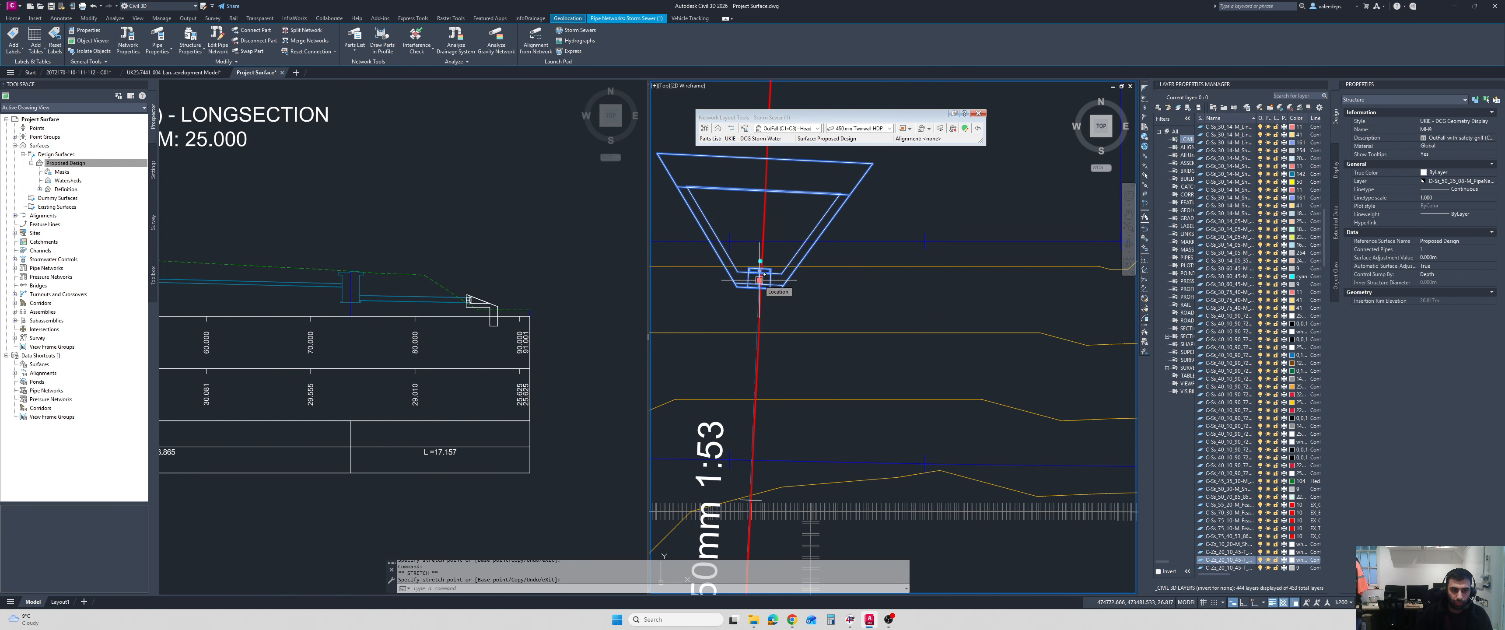
pyautogui.click(761, 295)
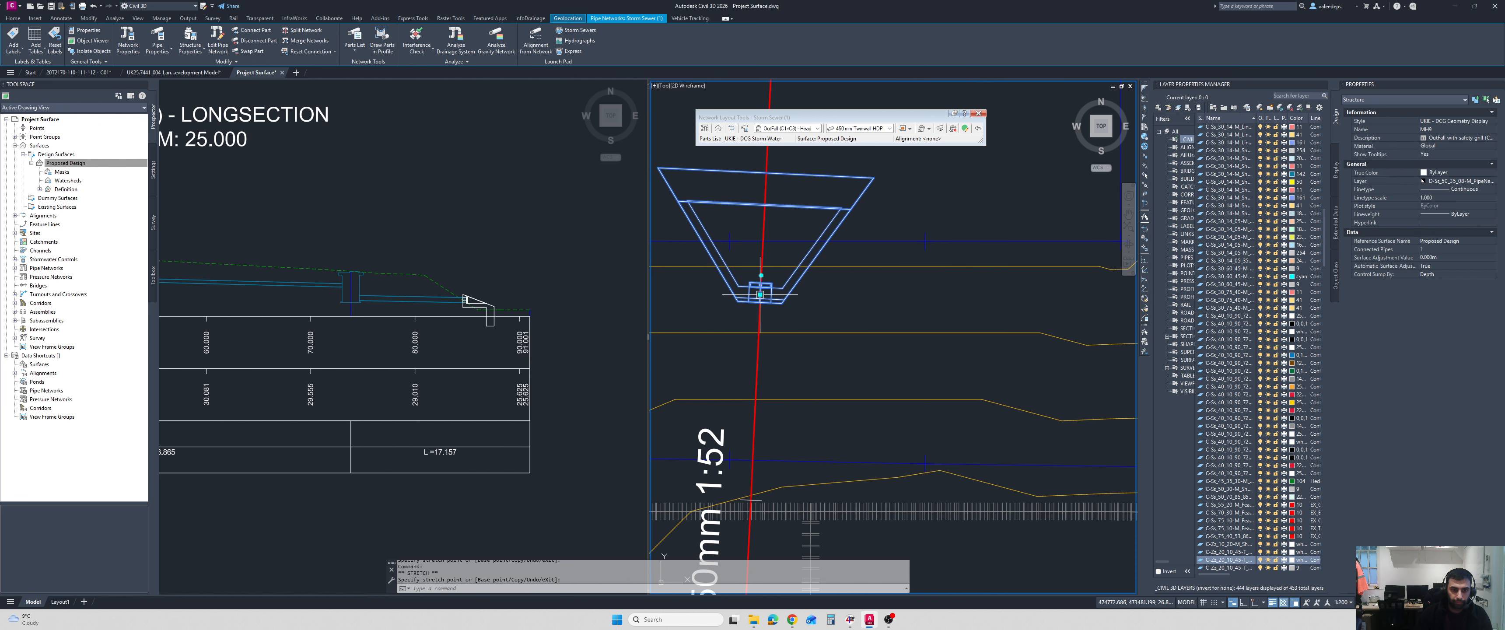
pyautogui.press('Escape')
pyautogui.click(586, 312)
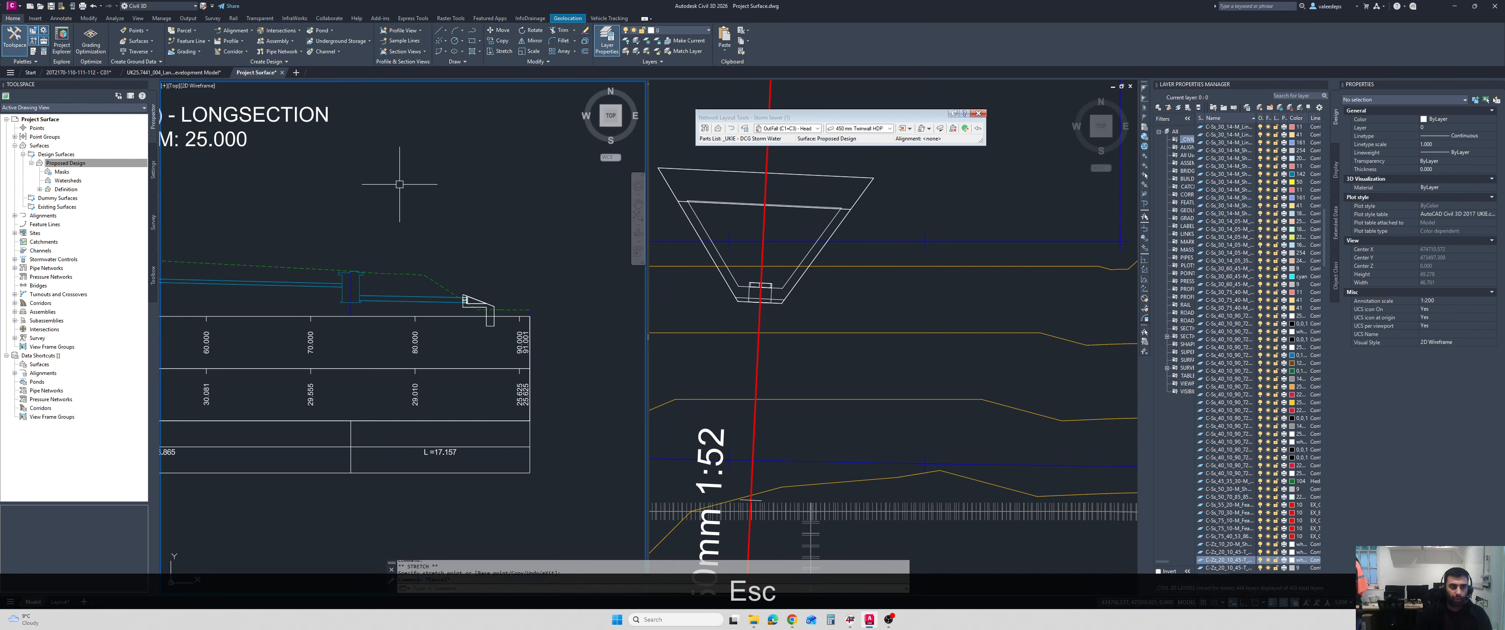
# Change the model space viewport configuration to Single, showing the longsection and plan together.
pyautogui.click(200, 86)
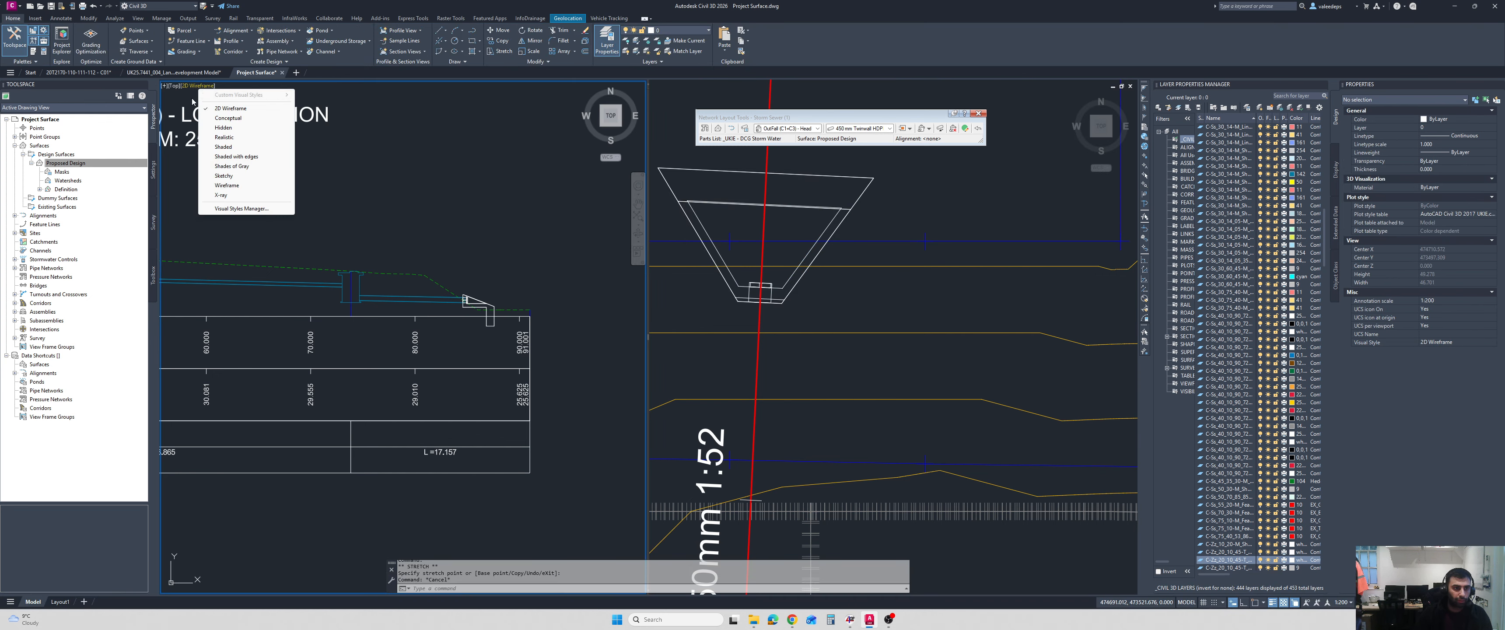
pyautogui.click(171, 87)
pyautogui.click(166, 86)
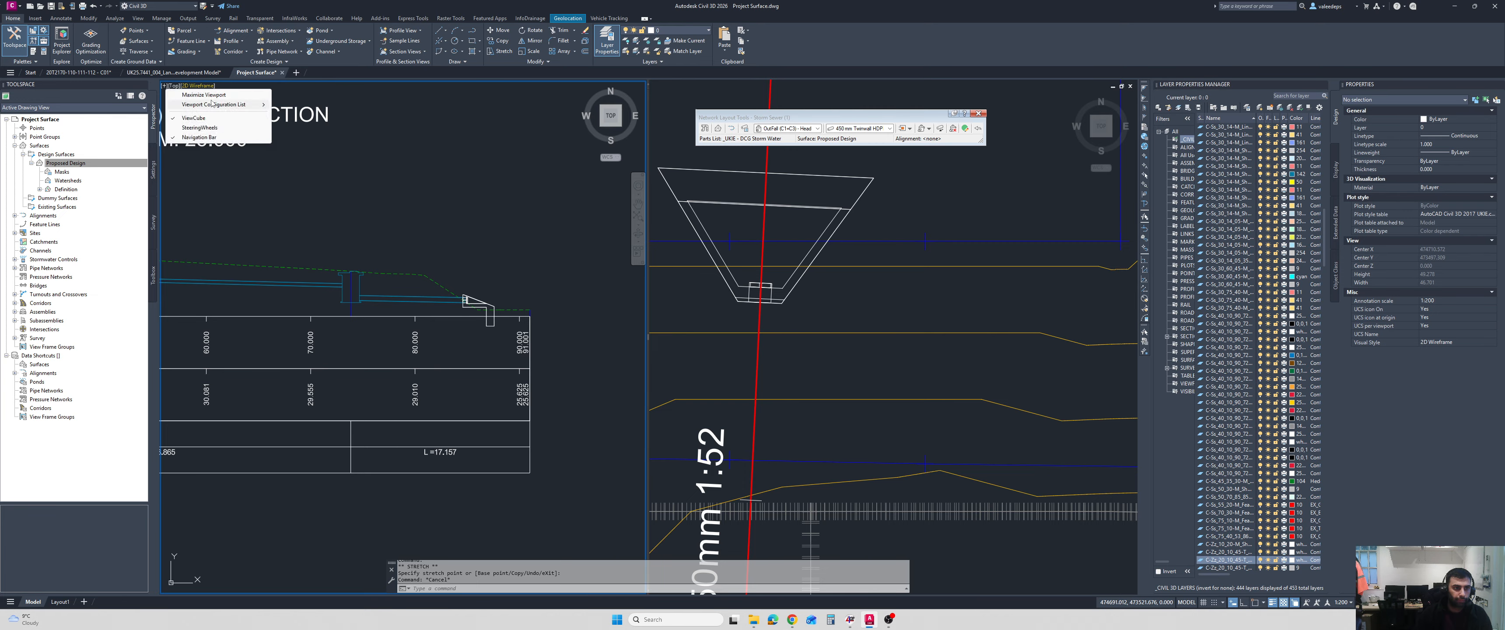
pyautogui.moveTo(212, 104)
pyautogui.click(302, 118)
pyautogui.scroll(-6, 600, 203)
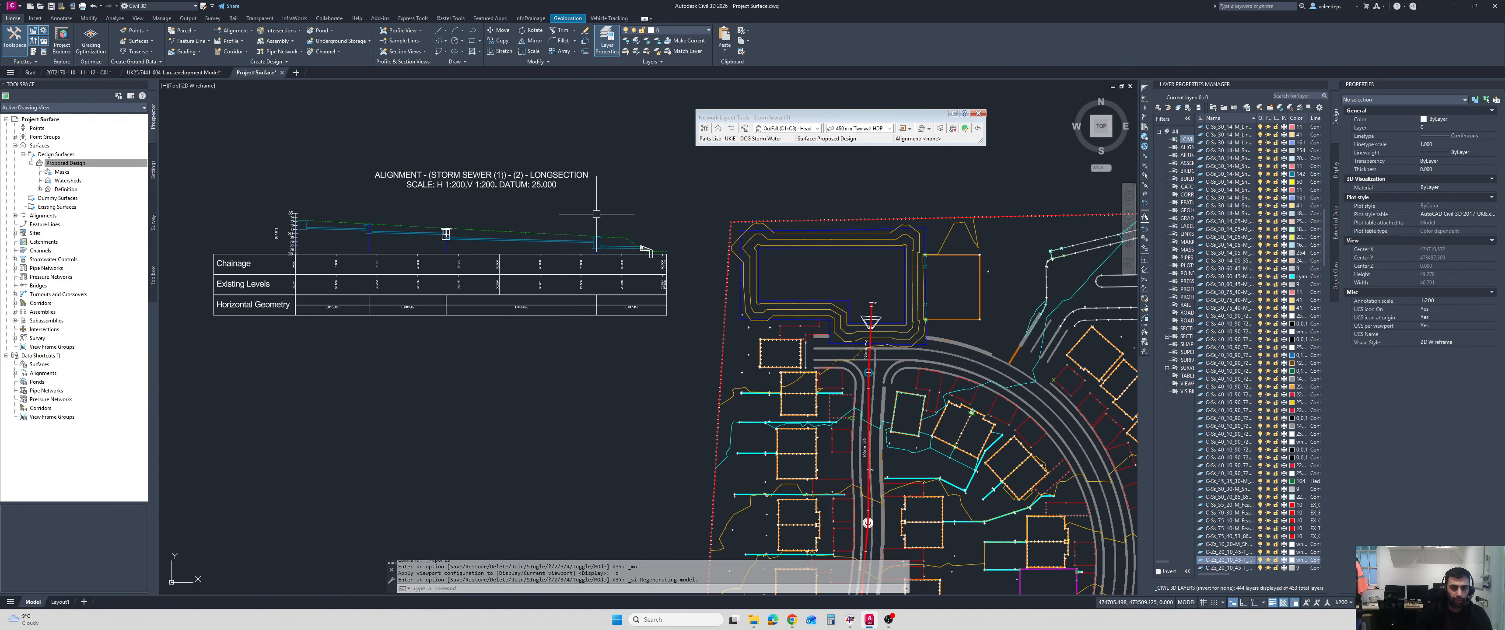
# Select the two southernmost storm manholes on the road in plan.
pyautogui.scroll(8, 600, 204)
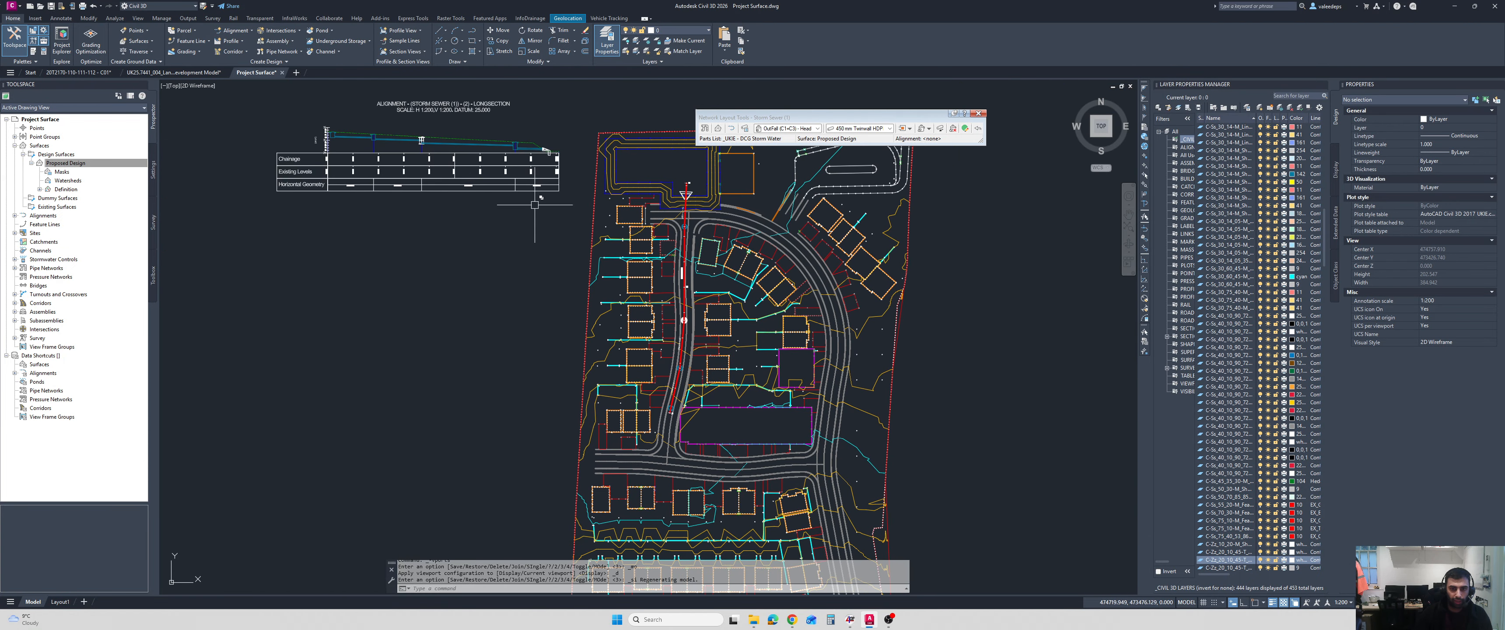
pyautogui.scroll(6, 603, 428)
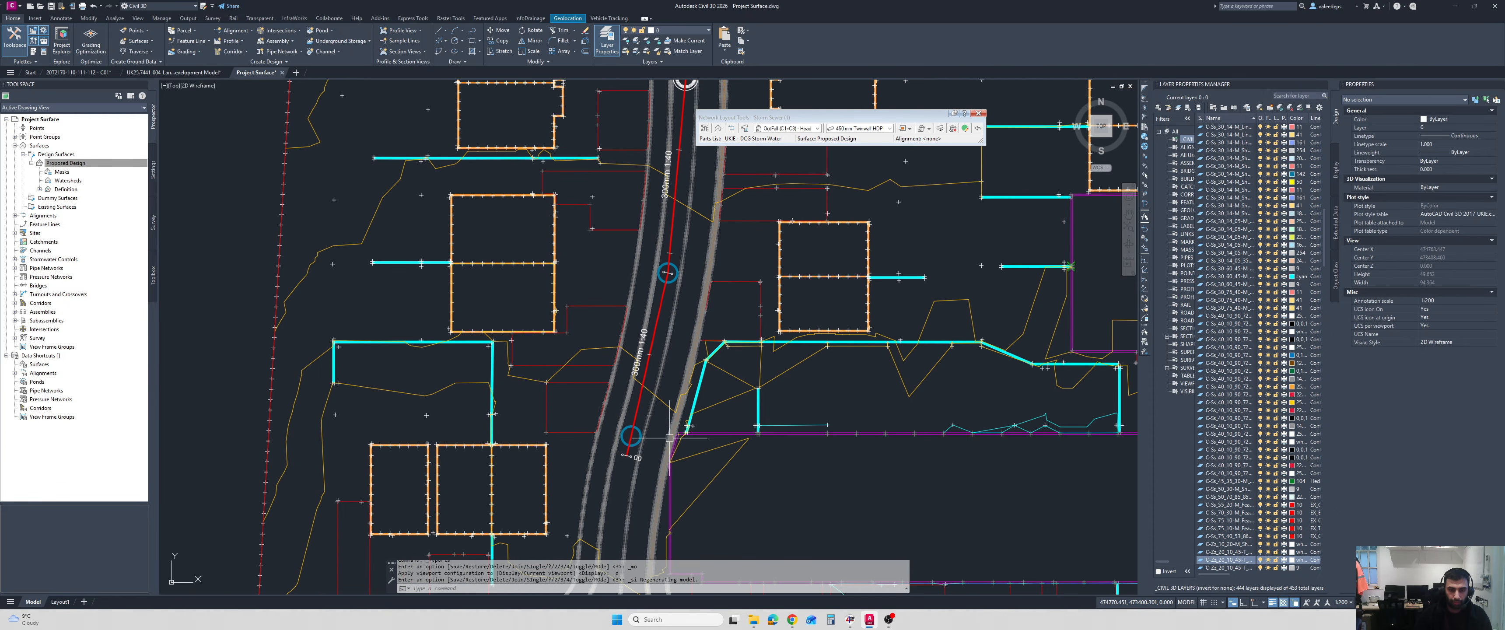
pyautogui.scroll(-8, 587, 402)
pyautogui.scroll(6, 597, 408)
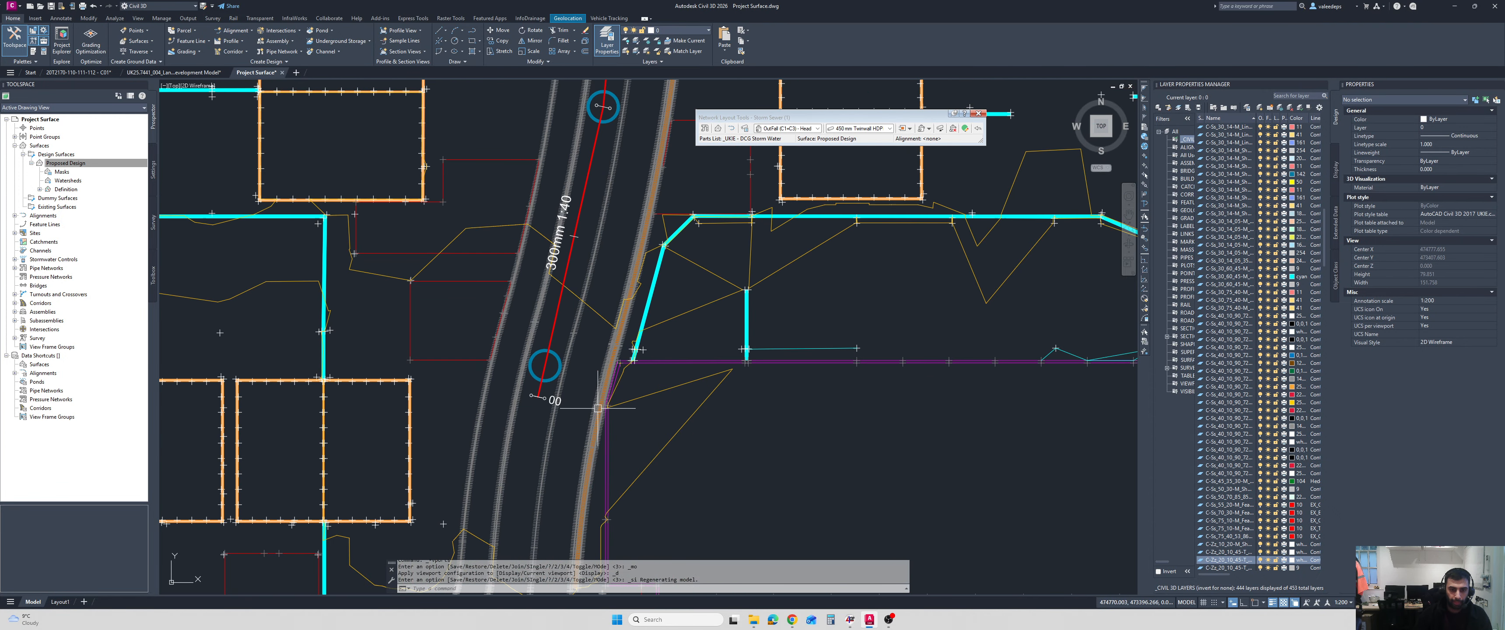
pyautogui.click(557, 349)
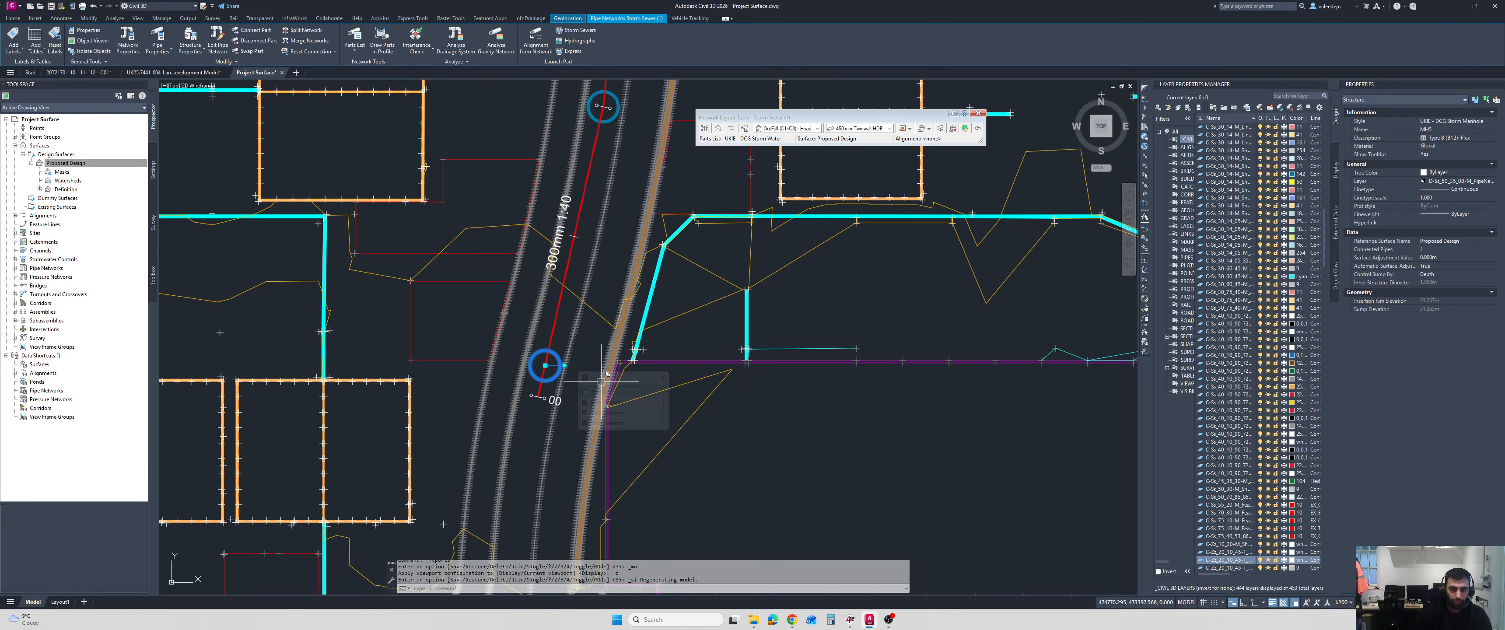
pyautogui.moveTo(634, 148); pyautogui.dragTo(606, 375, button='middle')
pyautogui.click(578, 333)
pyautogui.scroll(-6, 613, 230)
pyautogui.moveTo(613, 230); pyautogui.dragTo(622, 418, button='middle')
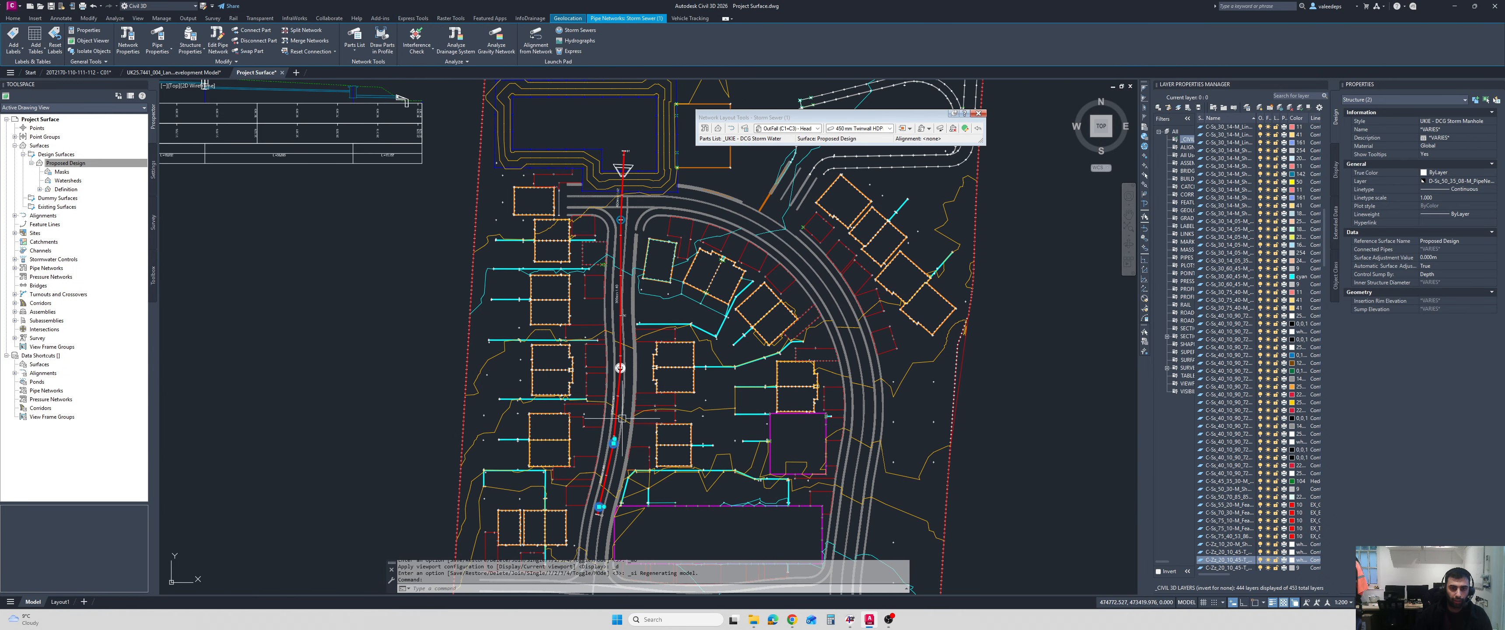
# Add the remaining storm manholes up to the basin and the outfall headwall to the selection.
pyautogui.scroll(3, 622, 418)
pyautogui.click(622, 346)
pyautogui.scroll(-4, 622, 346)
pyautogui.scroll(8, 645, 392)
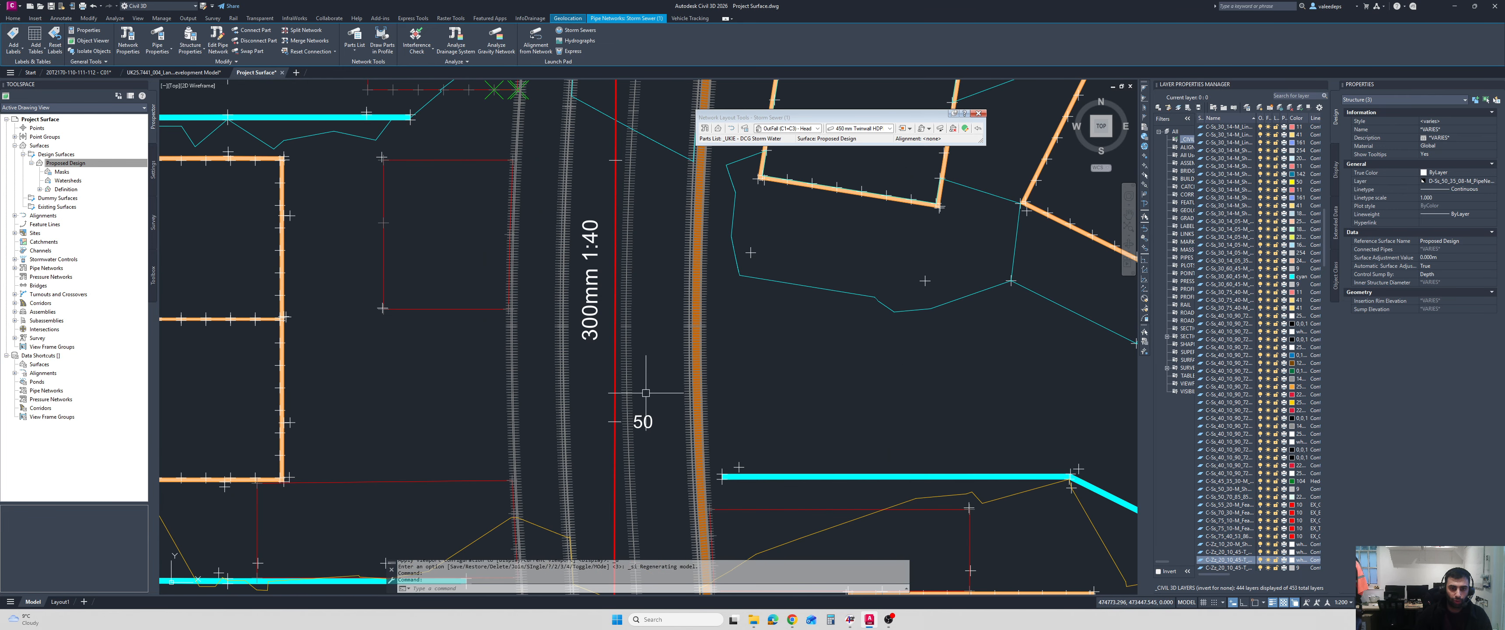
pyautogui.scroll(-6, 646, 393)
pyautogui.scroll(6, 635, 220)
pyautogui.moveTo(642, 178); pyautogui.dragTo(650, 405, button='middle')
pyautogui.click(594, 212)
pyautogui.scroll(-5, 597, 214)
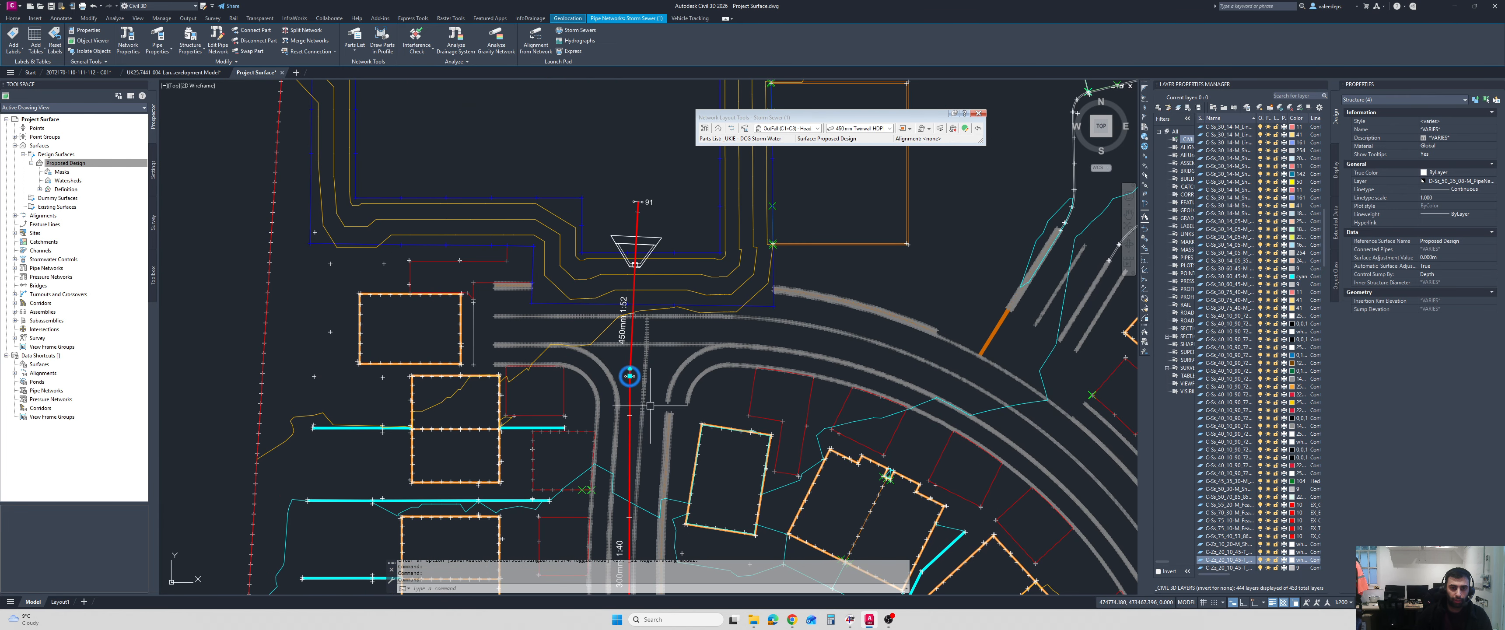
pyautogui.scroll(6, 650, 406)
pyautogui.click(626, 241)
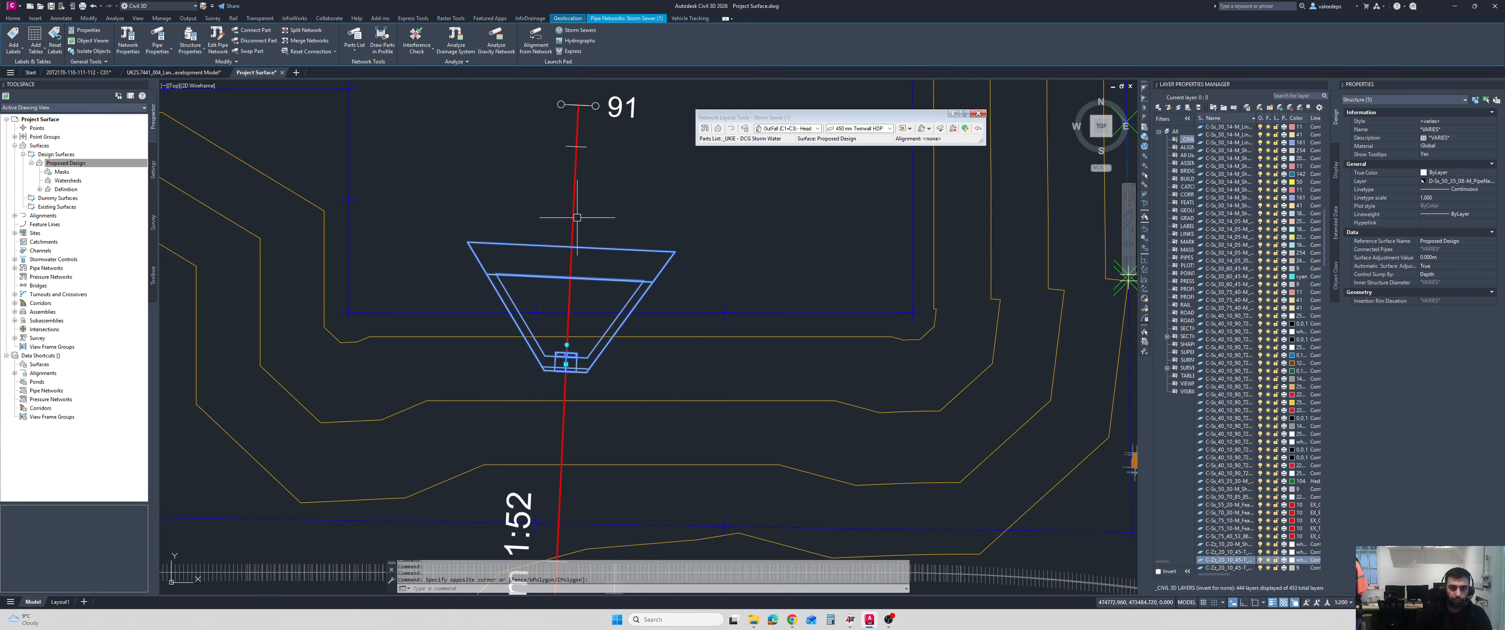
# Add the 450 mm outfall pipe and the adjoining 300 mm pipe to the selection, choosing the pipes rather than the alignment.
pyautogui.scroll(-5, 583, 275)
pyautogui.scroll(5, 581, 323)
pyautogui.click(572, 324)
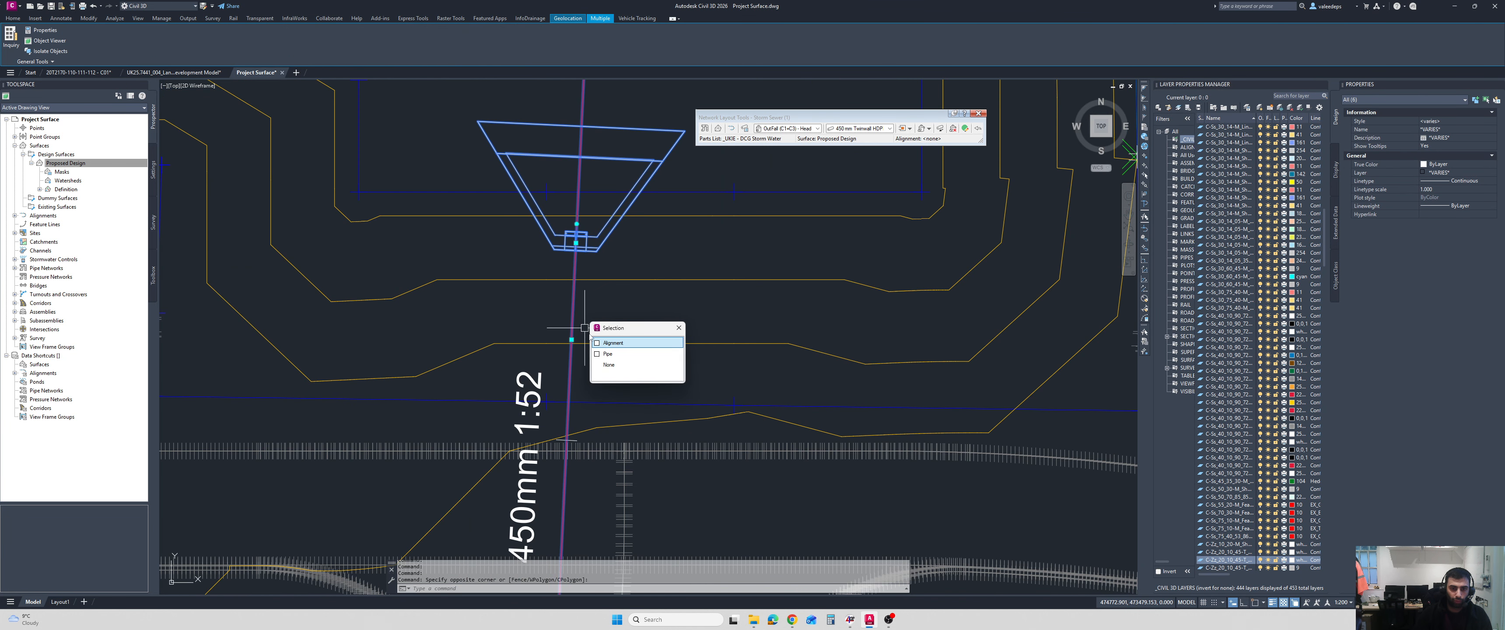
pyautogui.click(609, 356)
pyautogui.scroll(-5, 612, 353)
pyautogui.moveTo(613, 360); pyautogui.dragTo(626, 269, button='middle')
pyautogui.scroll(4, 609, 444)
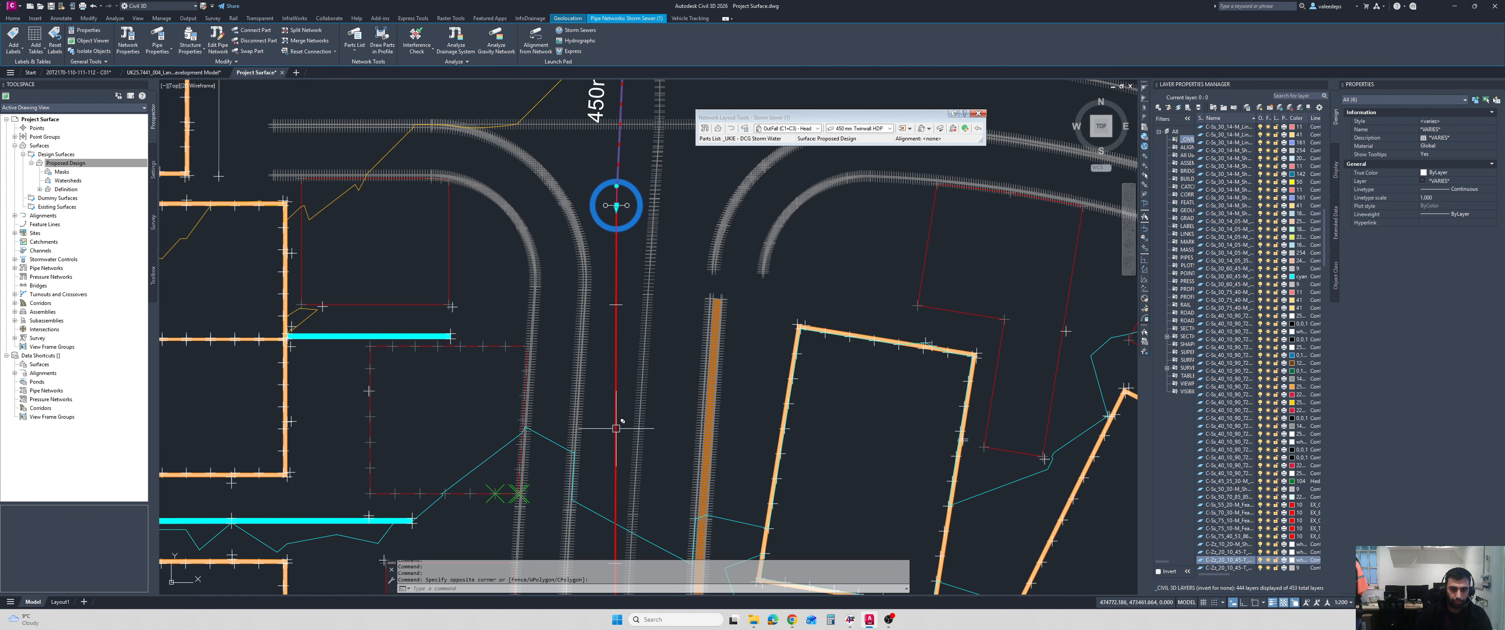
pyautogui.click(616, 427)
pyautogui.click(643, 472)
pyautogui.scroll(-5, 632, 448)
pyautogui.moveTo(632, 447); pyautogui.dragTo(633, 230, button='middle')
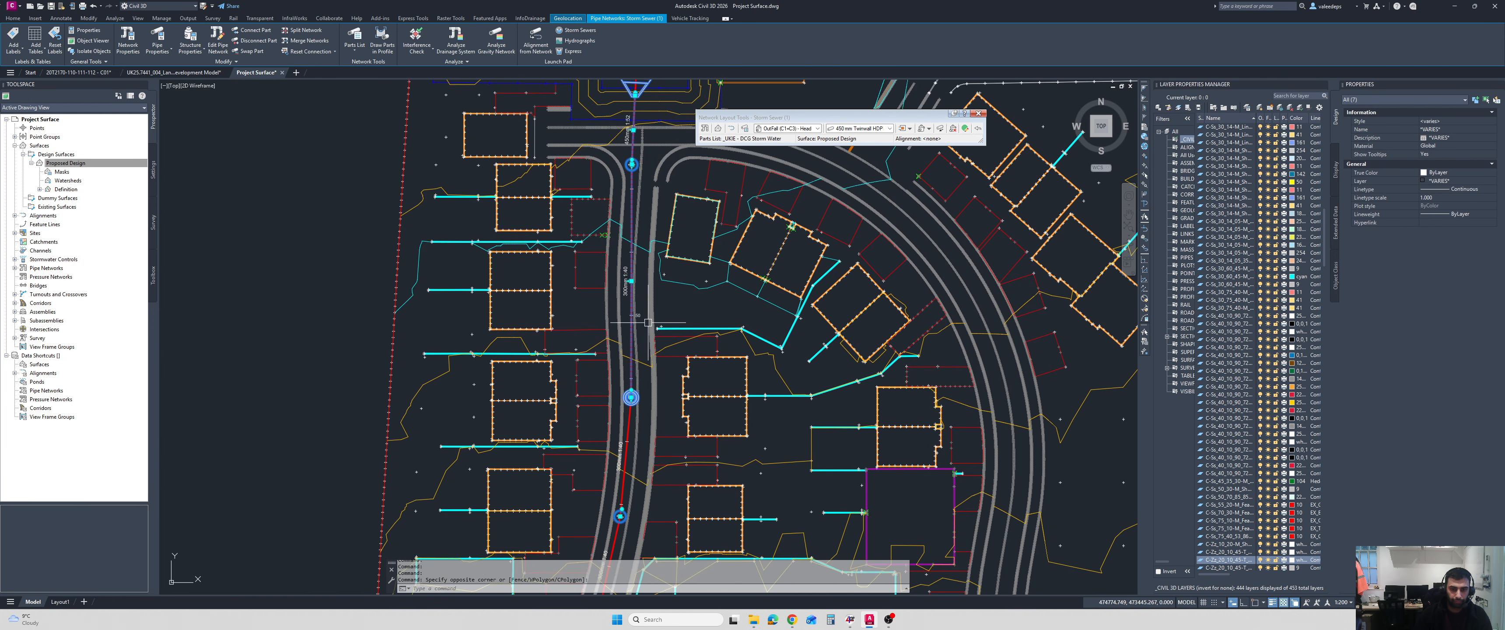
# Add the two southern 300 mm pipes to the selection, choosing the pipes rather than the overlapping alignment.
pyautogui.scroll(-2, 642, 224)
pyautogui.scroll(4, 647, 366)
pyautogui.click(648, 374)
pyautogui.click(683, 408)
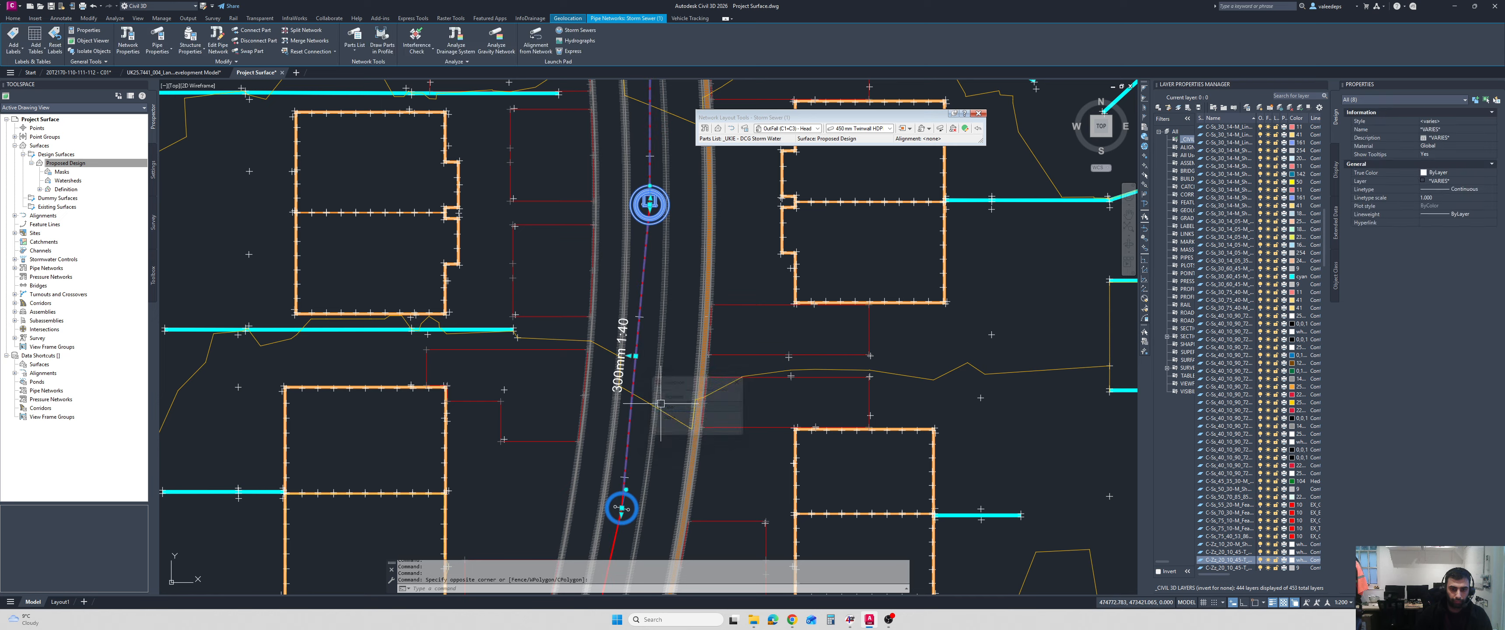
pyautogui.scroll(-3, 650, 382)
pyautogui.scroll(3, 644, 389)
pyautogui.click(666, 421)
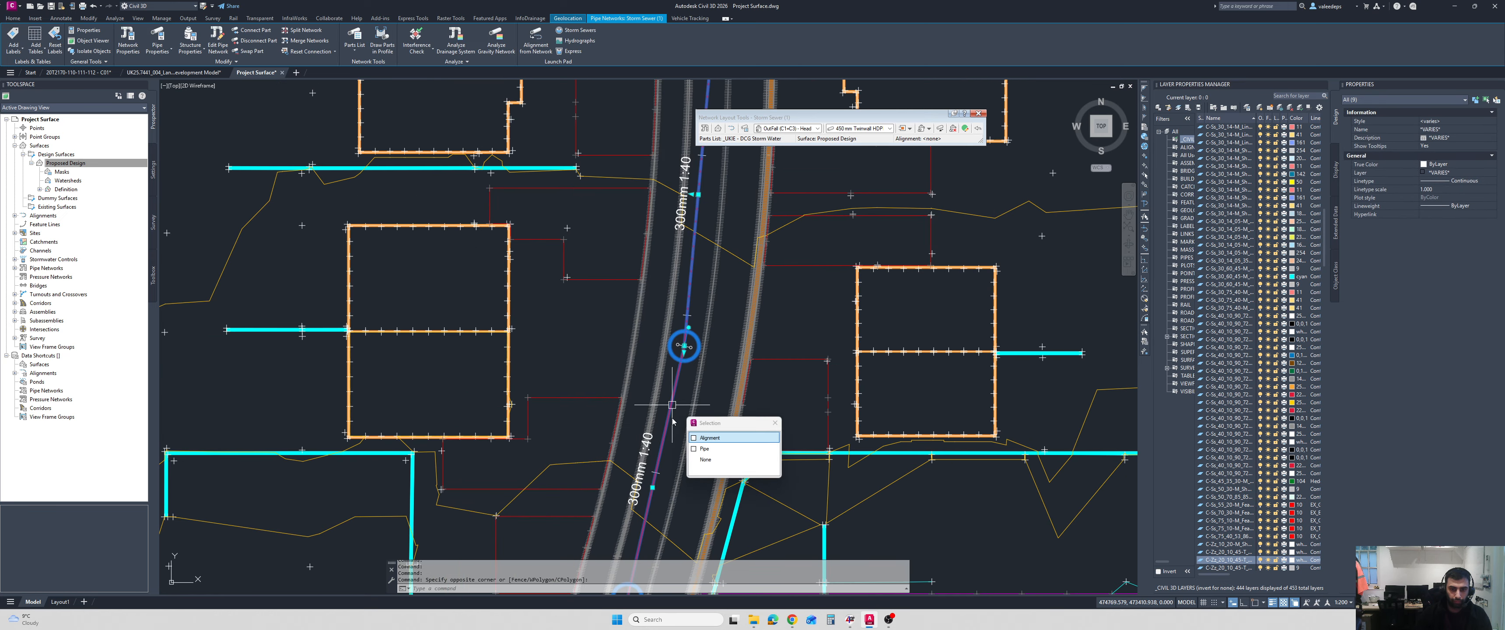
pyautogui.click(698, 444)
pyautogui.scroll(-5, 592, 364)
pyautogui.moveTo(597, 358); pyautogui.dragTo(622, 345, button='middle')
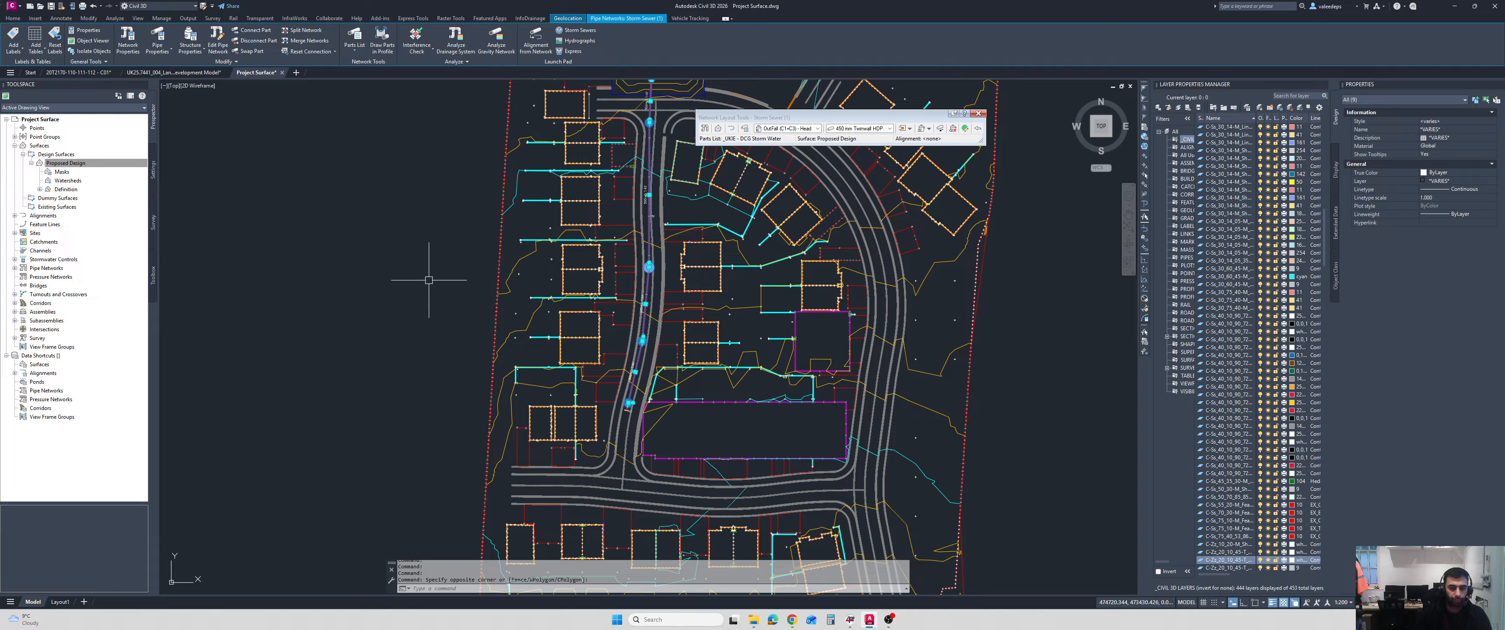
# Inspect the selected pipes, manholes and headwall in the Object Viewer, orbiting to a side view, and close the viewer.
pyautogui.rightClick(373, 252)
pyautogui.click(409, 395)
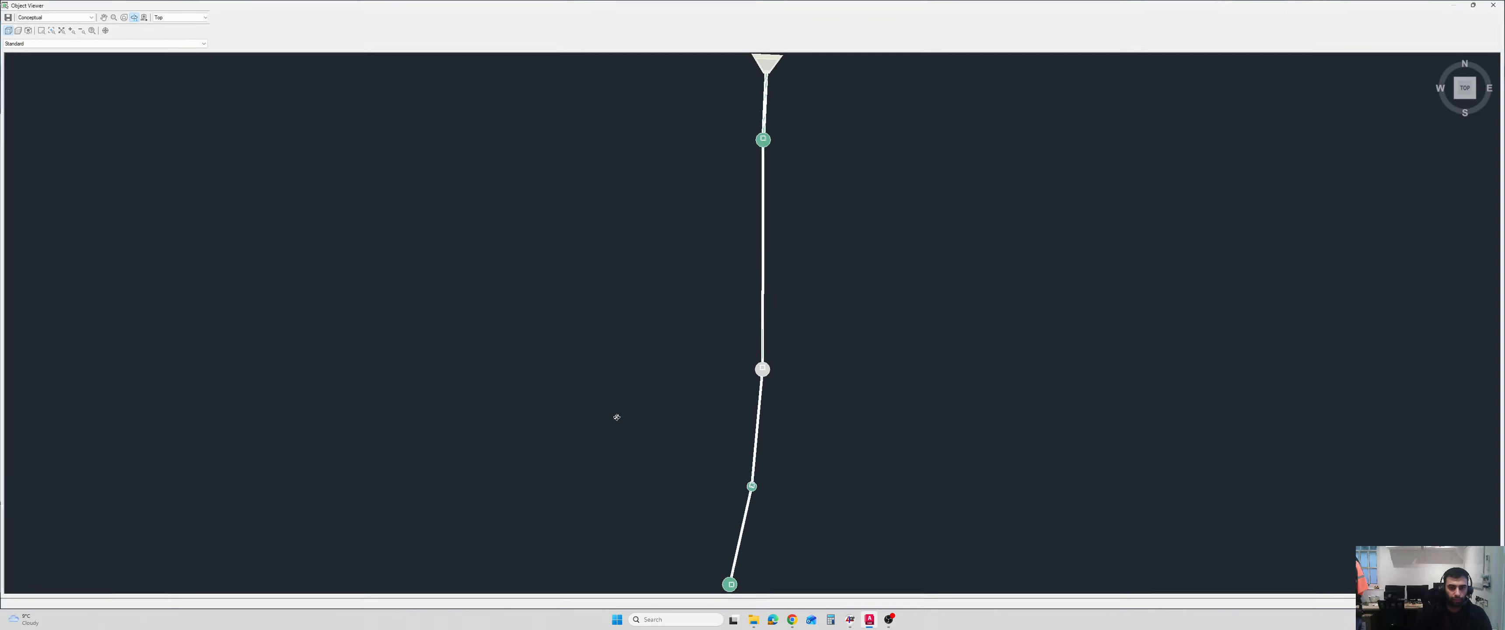
pyautogui.moveTo(617, 416); pyautogui.dragTo(900, 377)
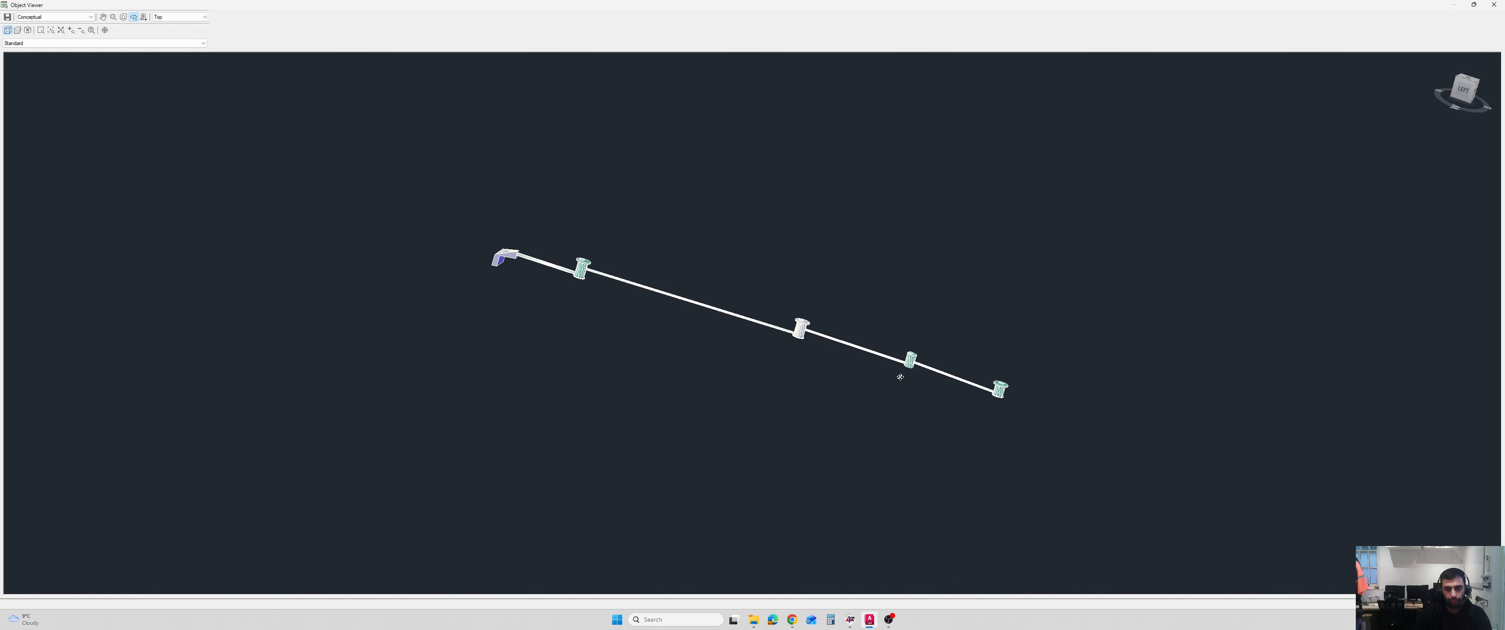
pyautogui.scroll(2, 844, 380)
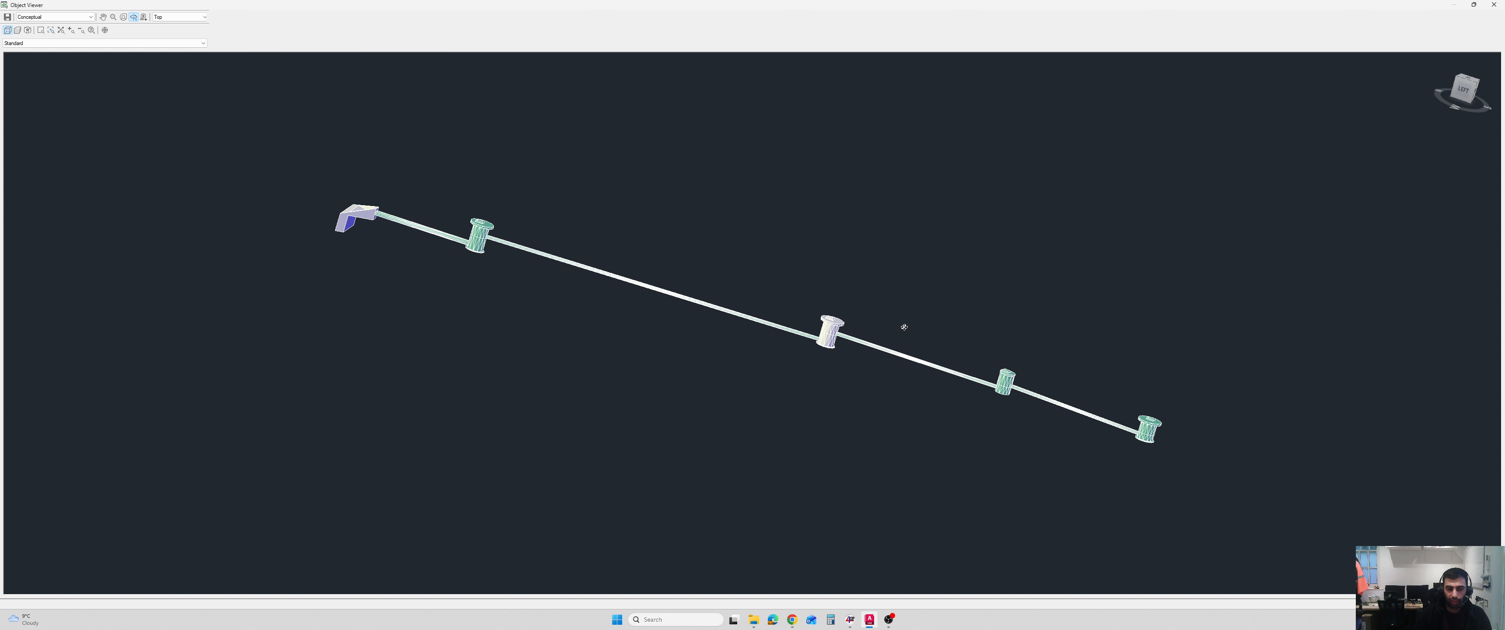
pyautogui.click(1493, 5)
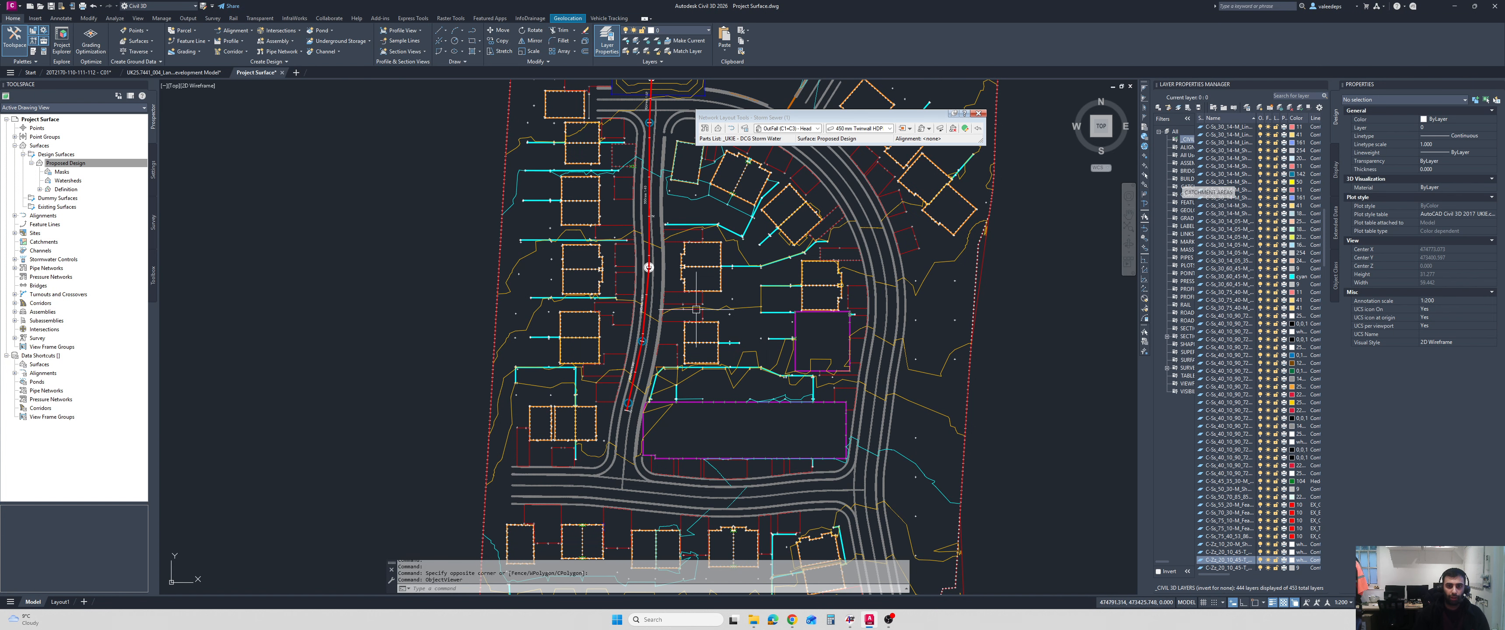
# On the longsection, lower the downstream end of the pipe between the second and third manholes to line up with the outgoing pipe.
pyautogui.scroll(-3, 796, 436)
pyautogui.scroll(5, 796, 436)
pyautogui.scroll(1, 392, 190)
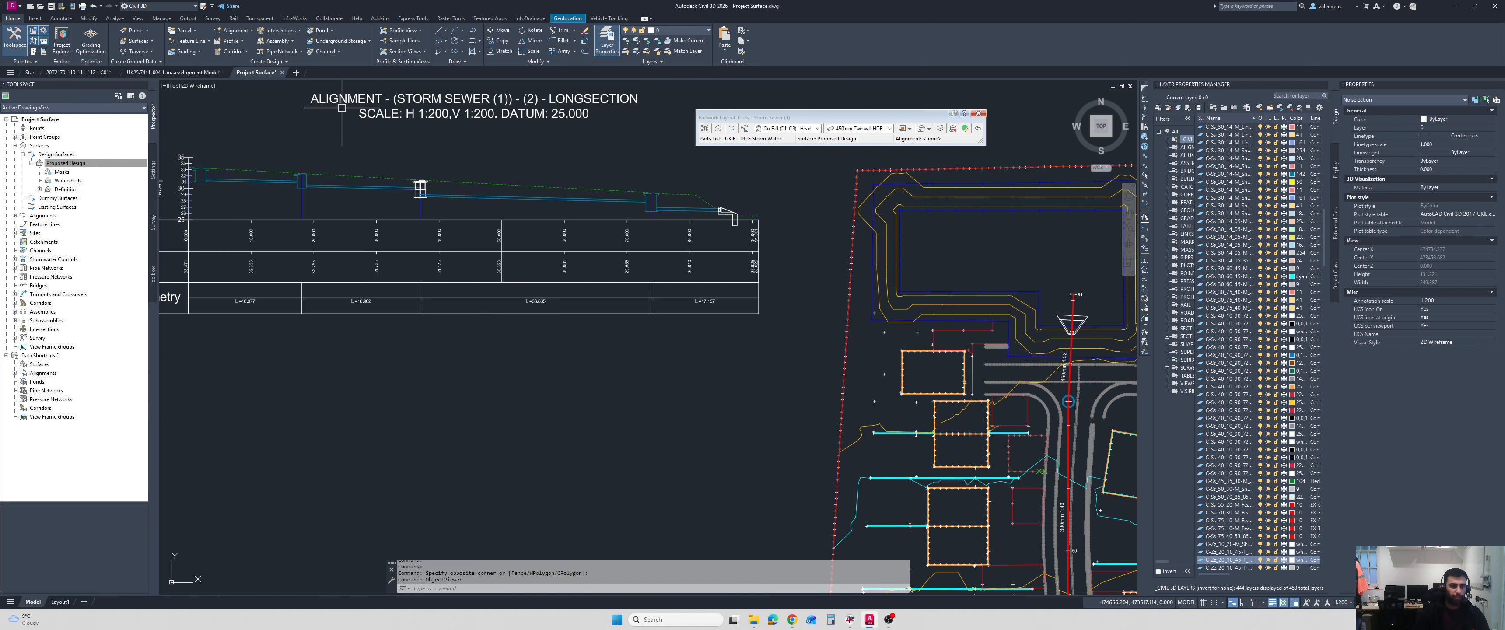
pyautogui.scroll(5, 375, 201)
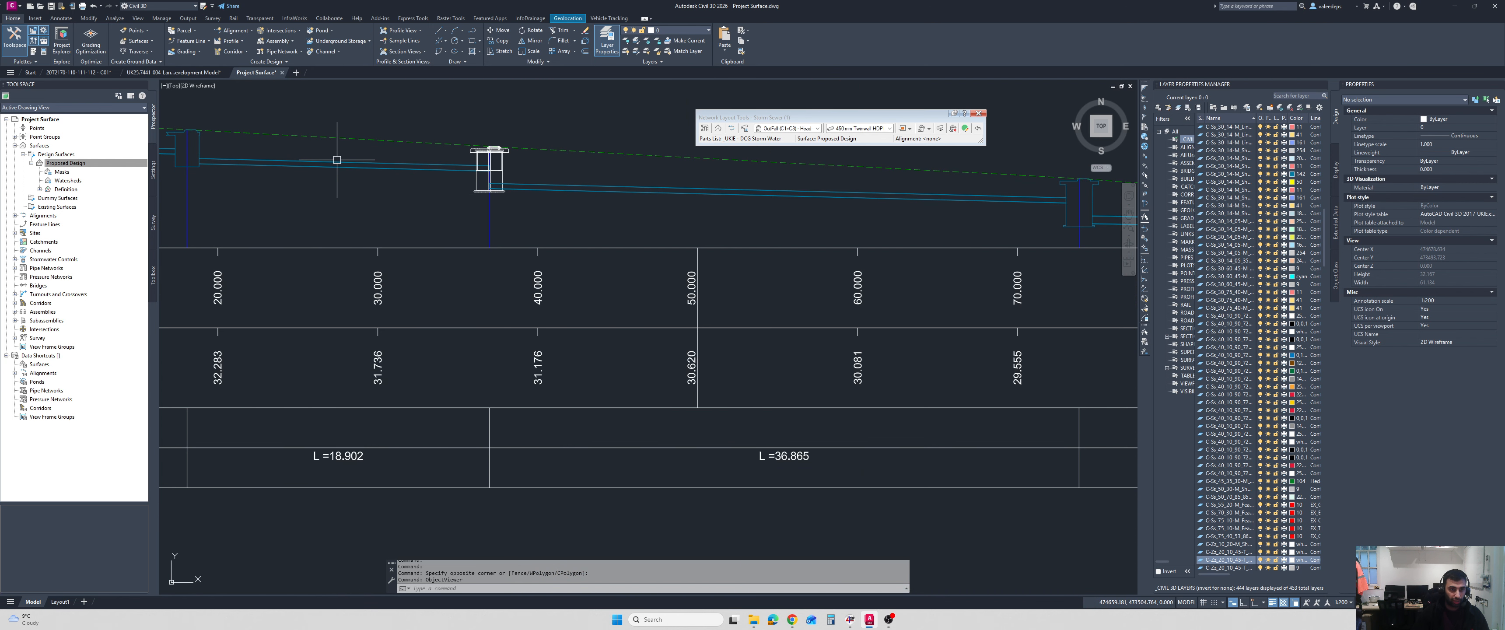
pyautogui.moveTo(414, 180); pyautogui.dragTo(529, 195, button='middle')
pyautogui.click(458, 180)
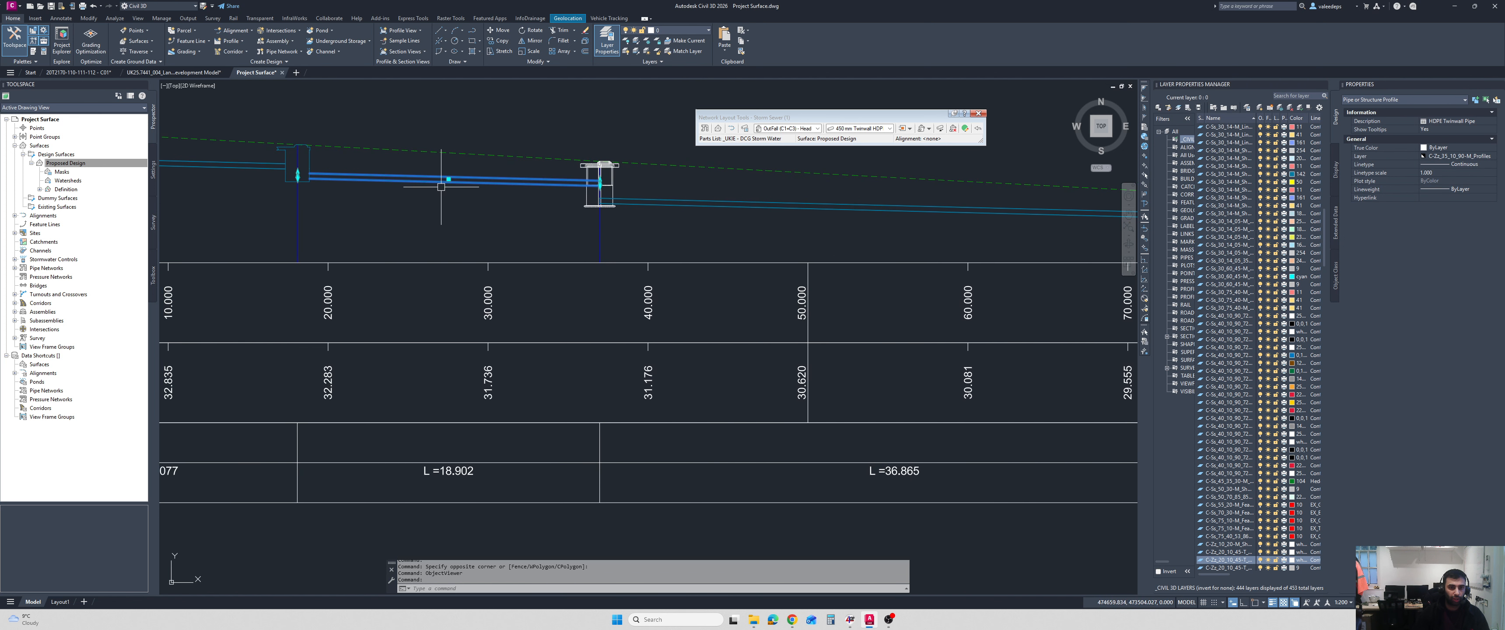
pyautogui.scroll(2, 552, 219)
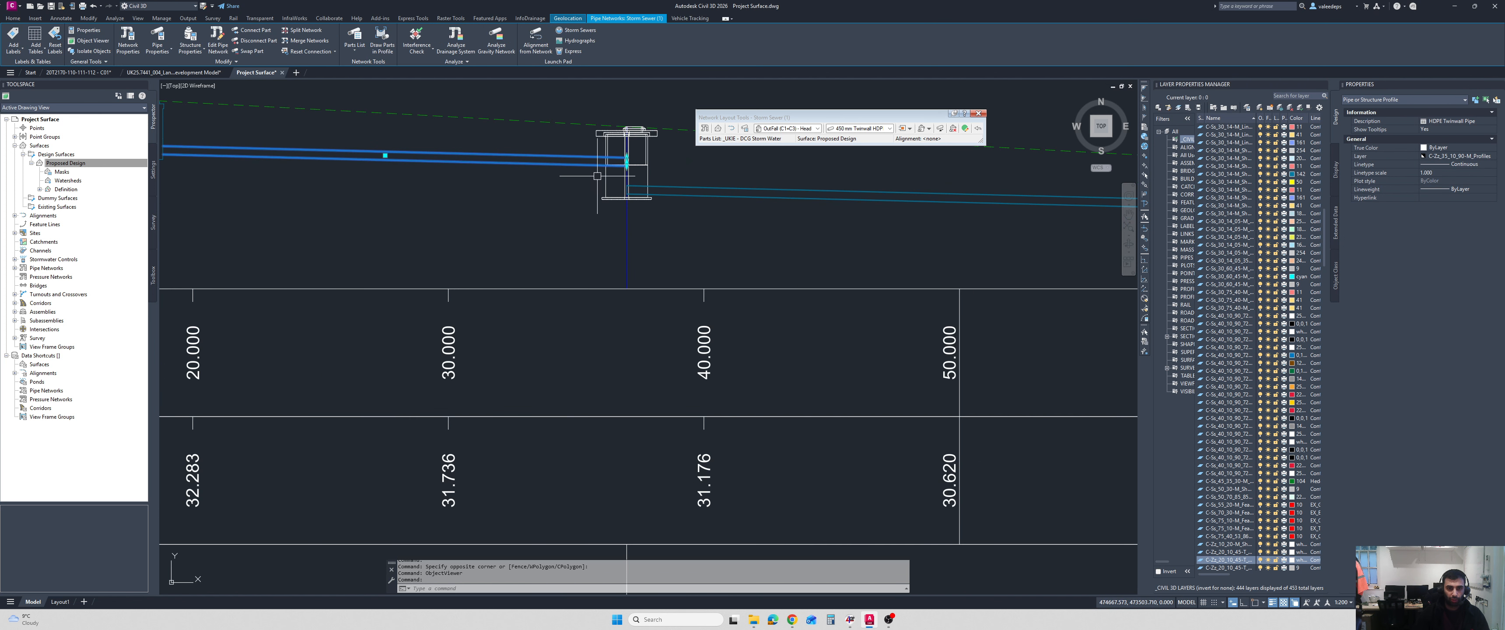
pyautogui.click(627, 160)
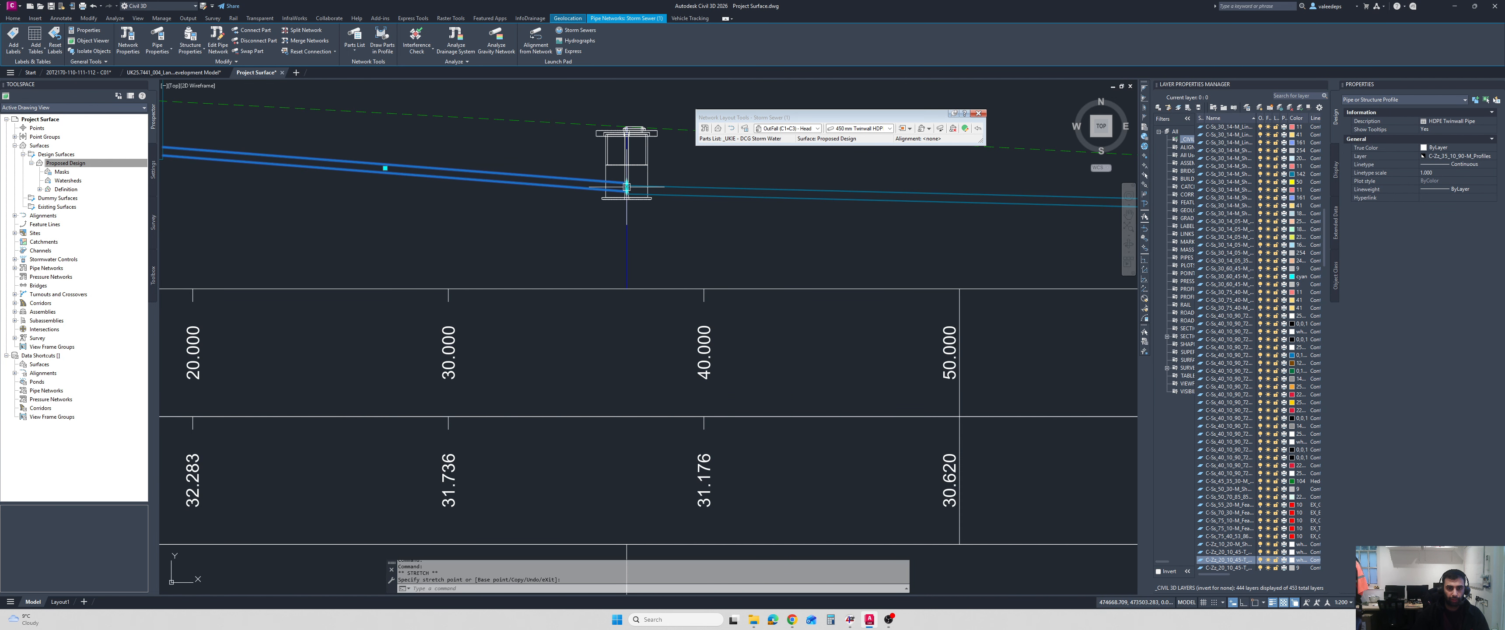
pyautogui.scroll(-4, 577, 232)
pyautogui.moveTo(577, 232); pyautogui.dragTo(676, 235, button='middle')
pyautogui.scroll(2, 530, 205)
pyautogui.moveTo(447, 205); pyautogui.dragTo(508, 214, button='middle')
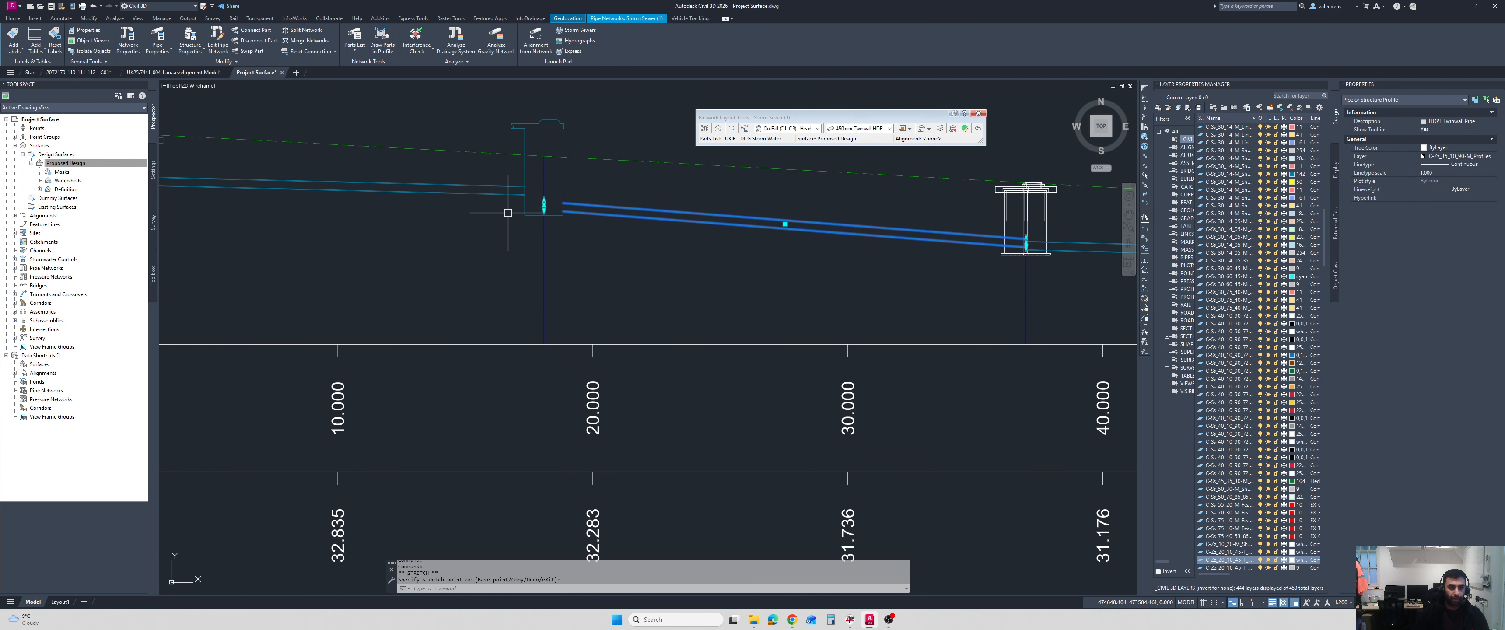
pyautogui.scroll(-1, 507, 213)
pyautogui.press('Escape')
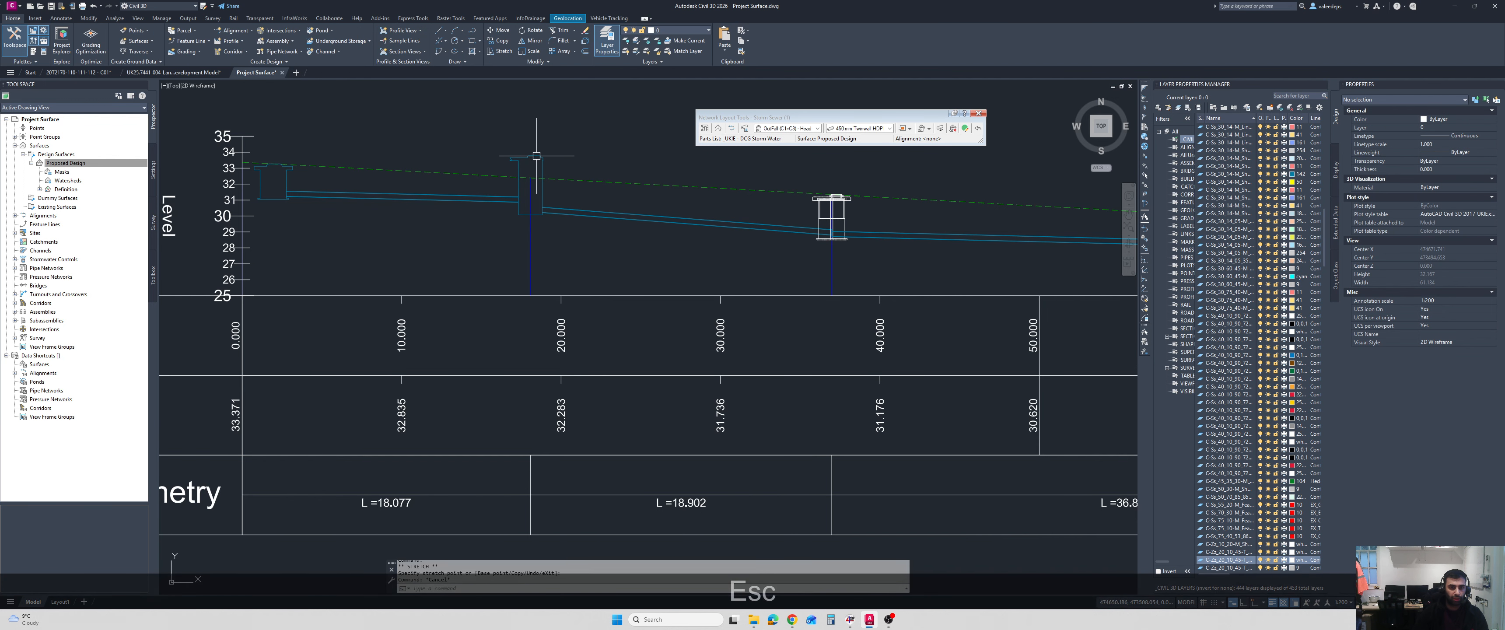
# Apply the network rules to the second manhole on the longsection.
pyautogui.click(543, 175)
pyautogui.rightClick(468, 240)
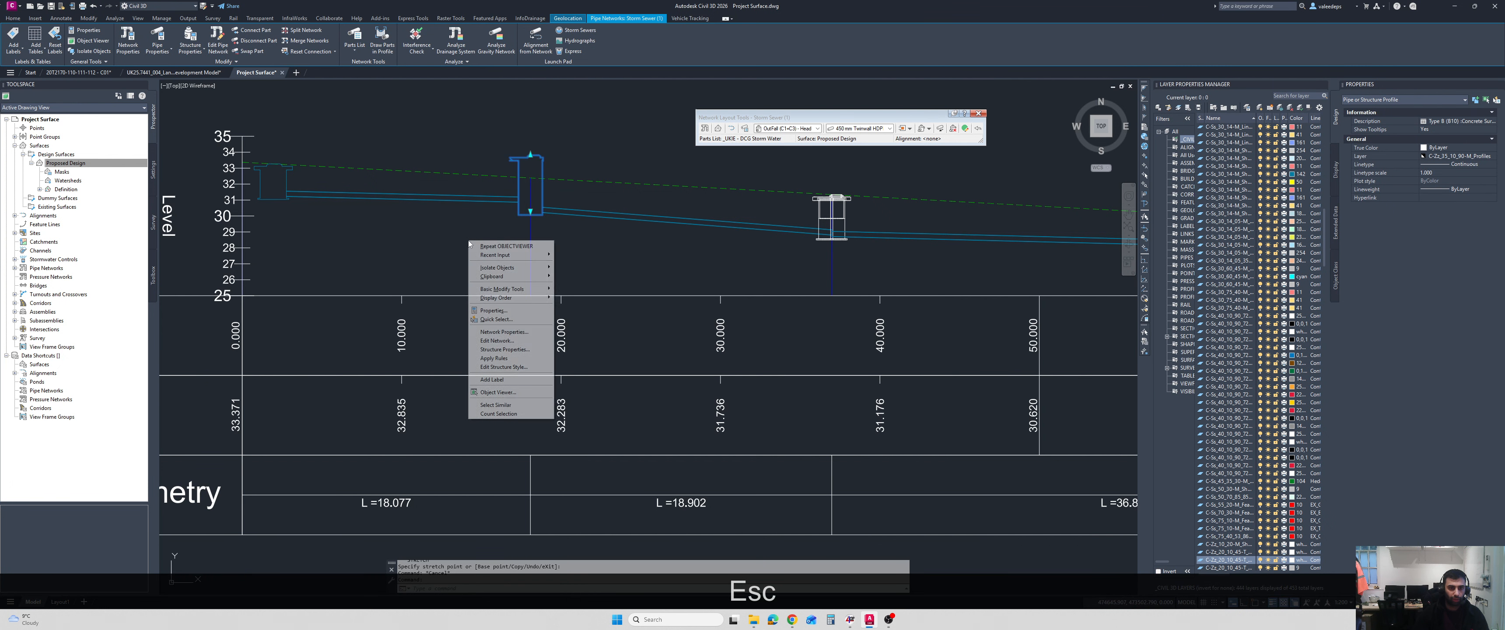
pyautogui.click(510, 358)
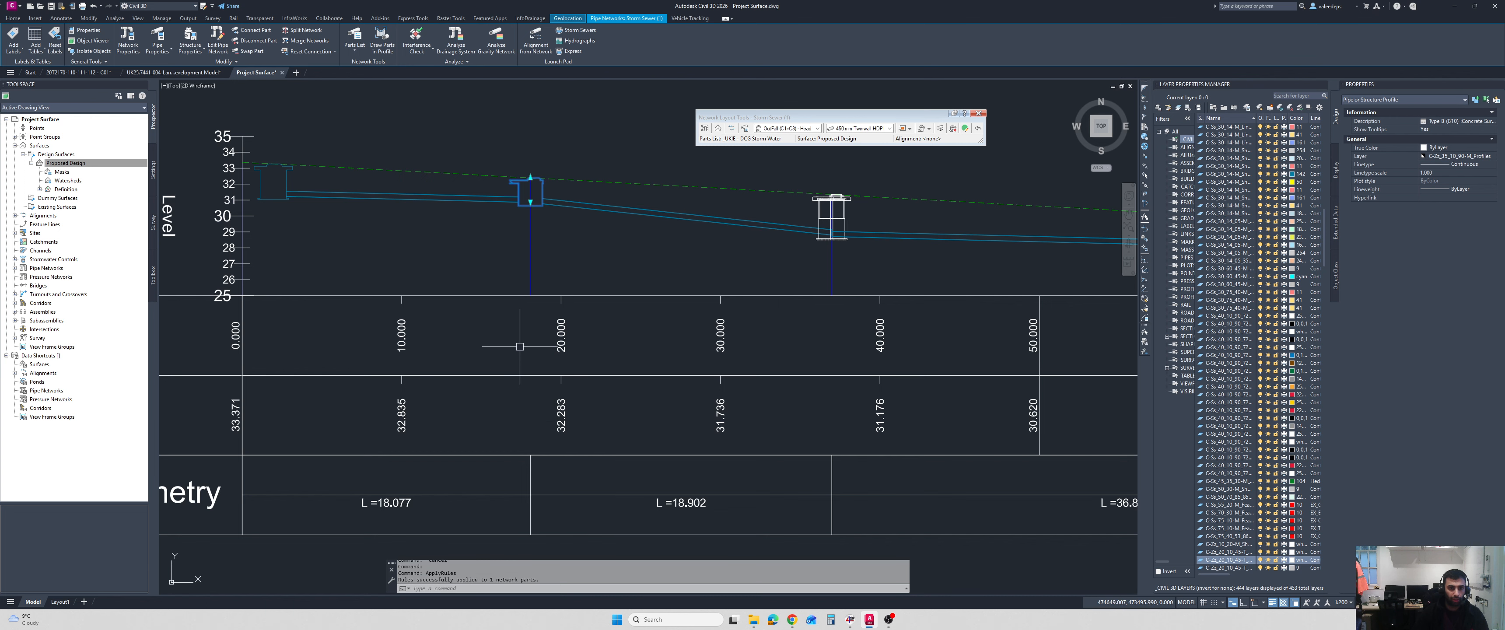
pyautogui.press('Escape')
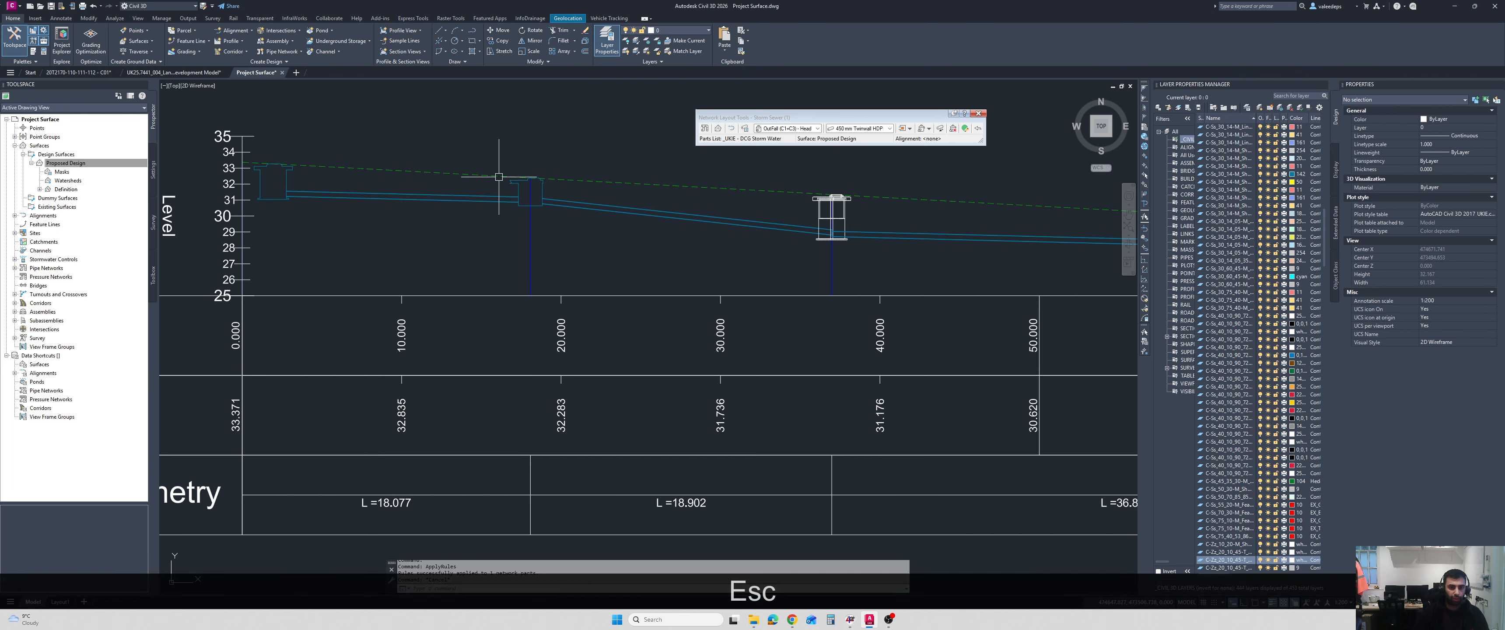
pyautogui.moveTo(444, 198); pyautogui.dragTo(407, 189, button='middle')
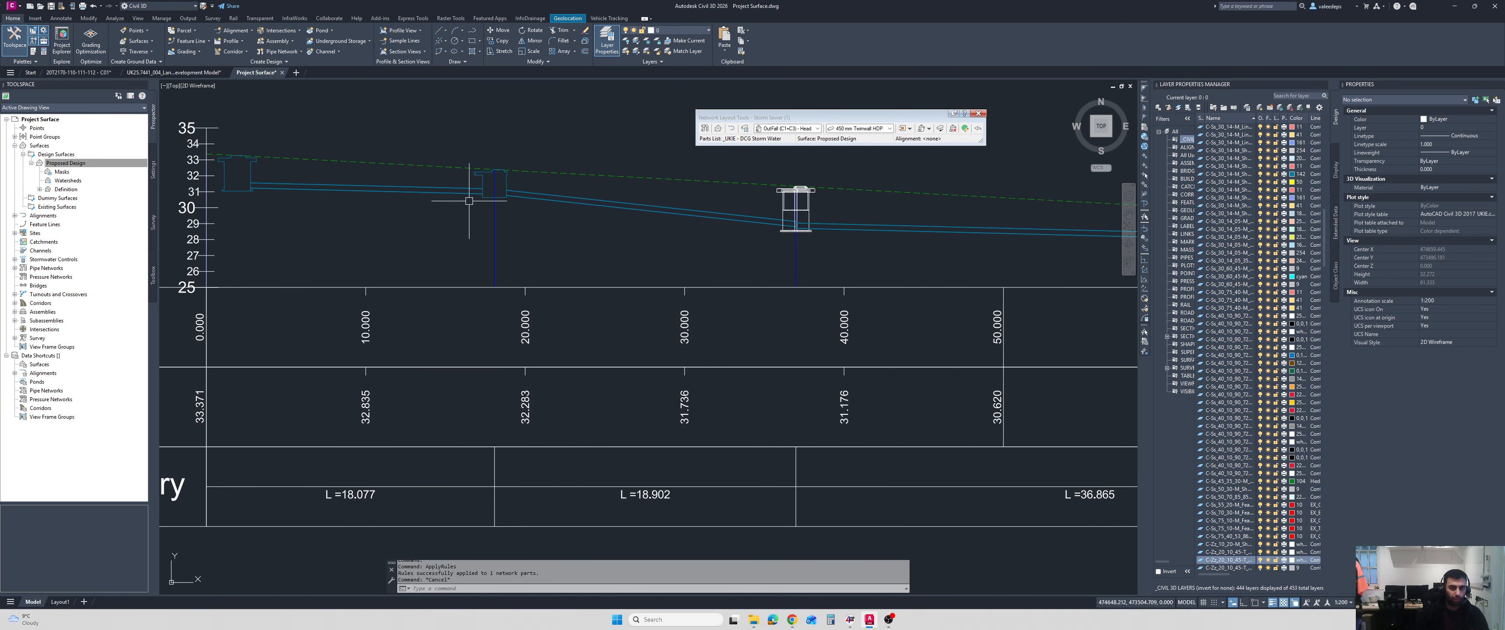
pyautogui.moveTo(500, 186); pyautogui.dragTo(465, 190, button='middle')
pyautogui.scroll(2, 469, 191)
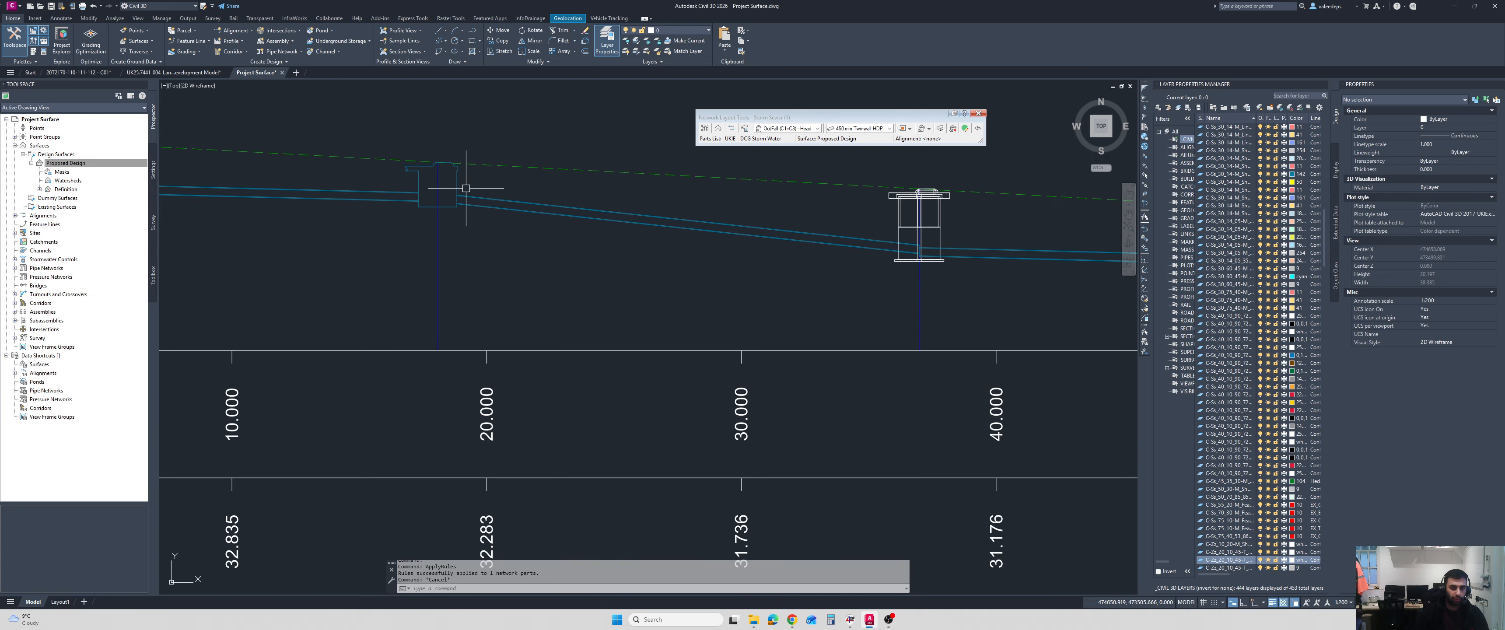
pyautogui.click(456, 189)
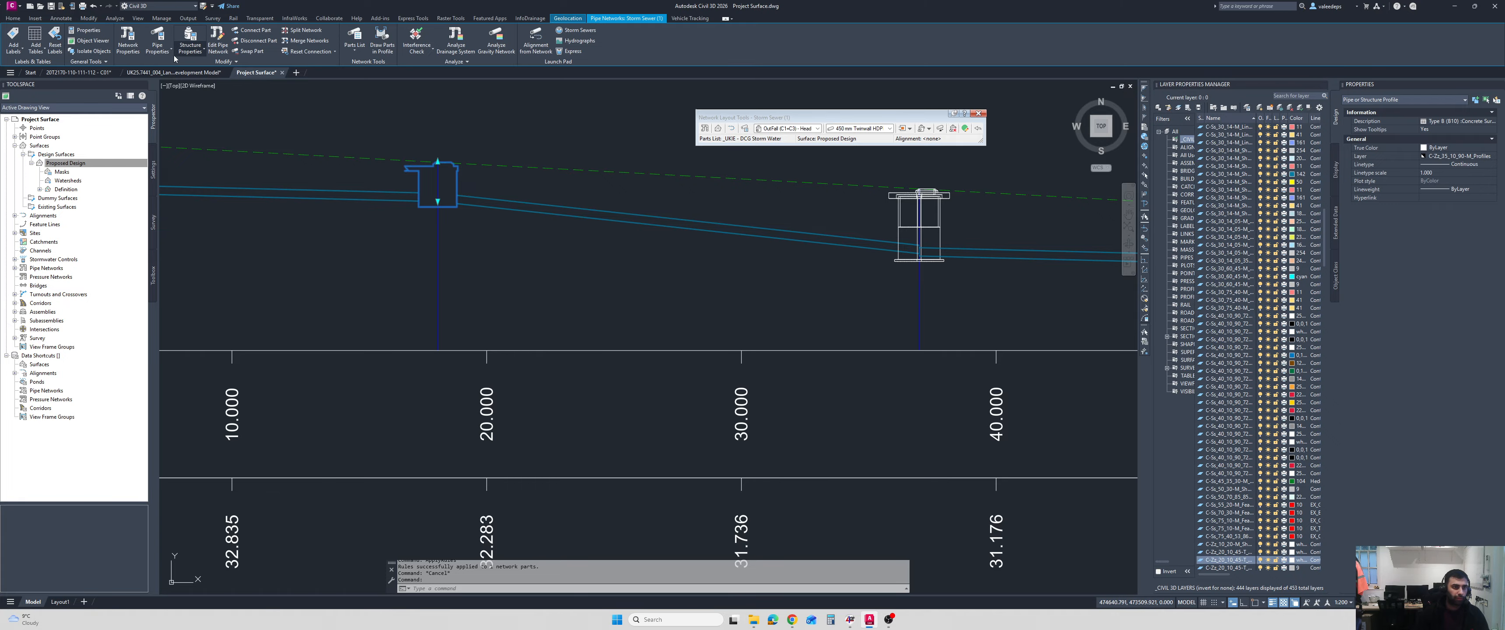
pyautogui.press('Escape')
pyautogui.scroll(-4, 468, 257)
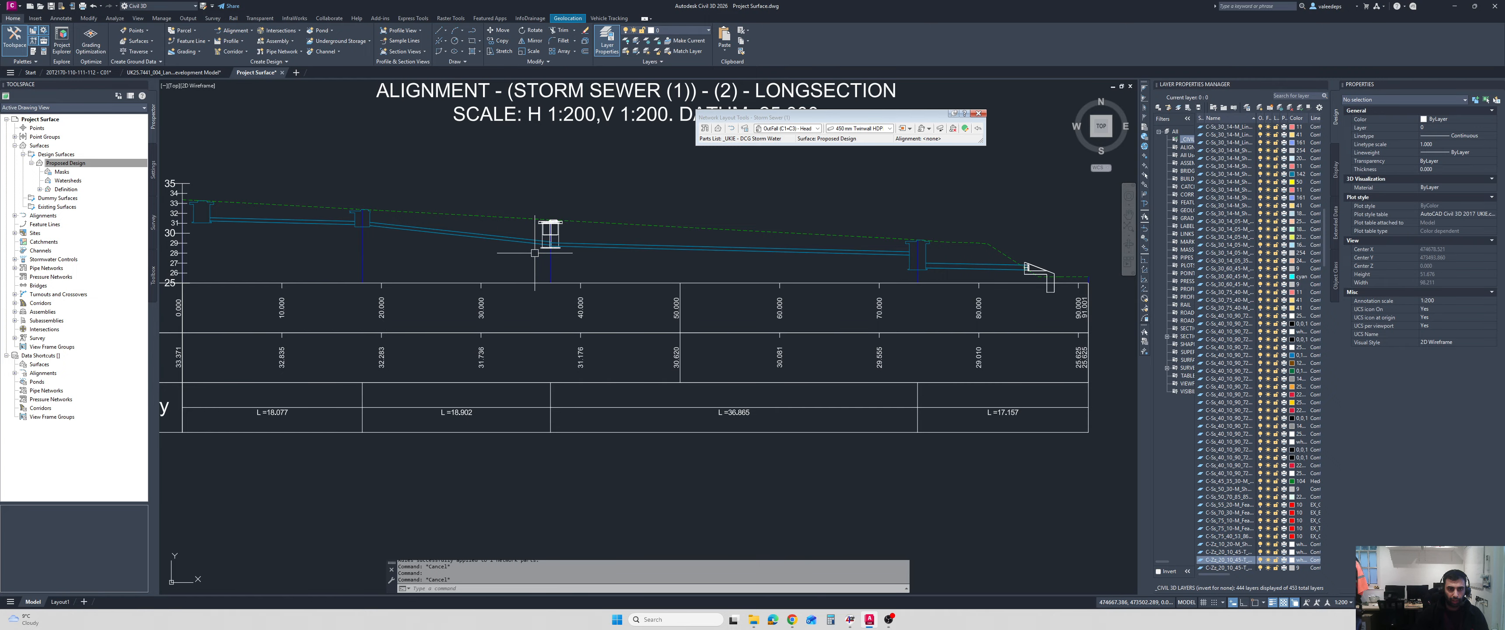
# Open the pipe network vistas and check the rule status of the flagged pipe in the pipe list.
pyautogui.click(965, 129)
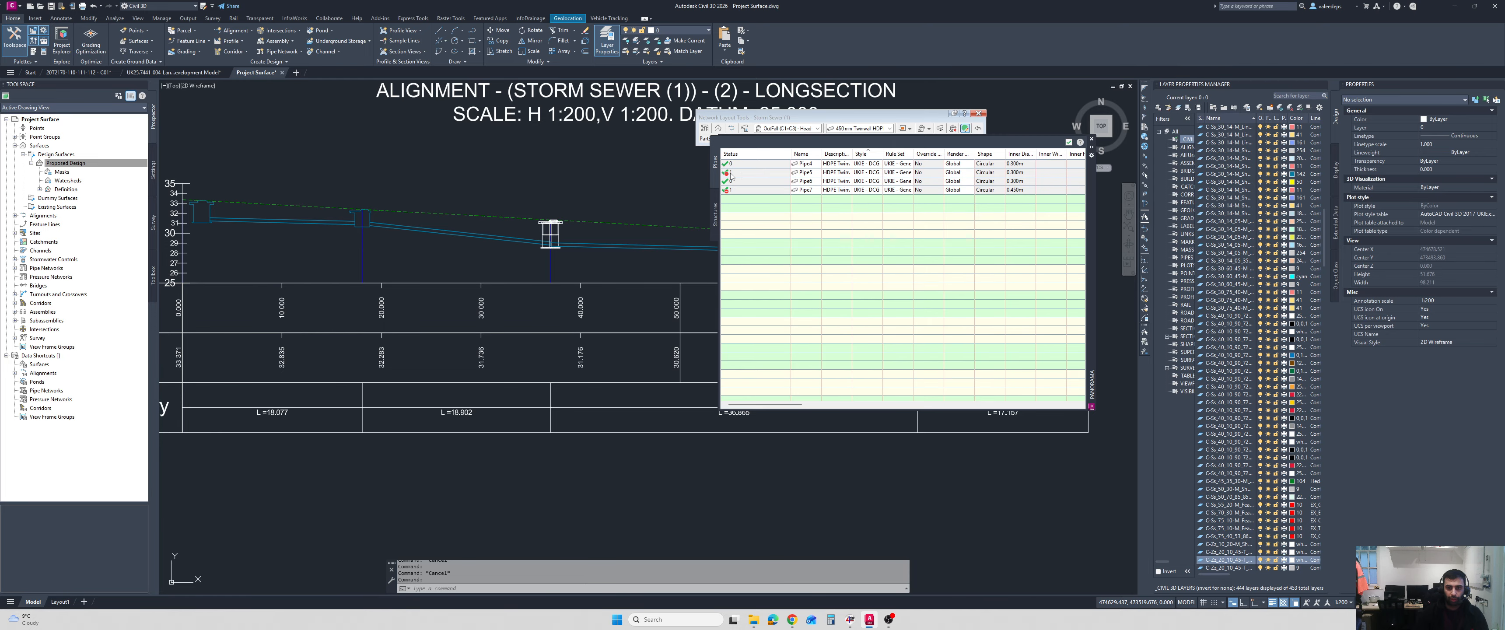
pyautogui.moveTo(731, 176)
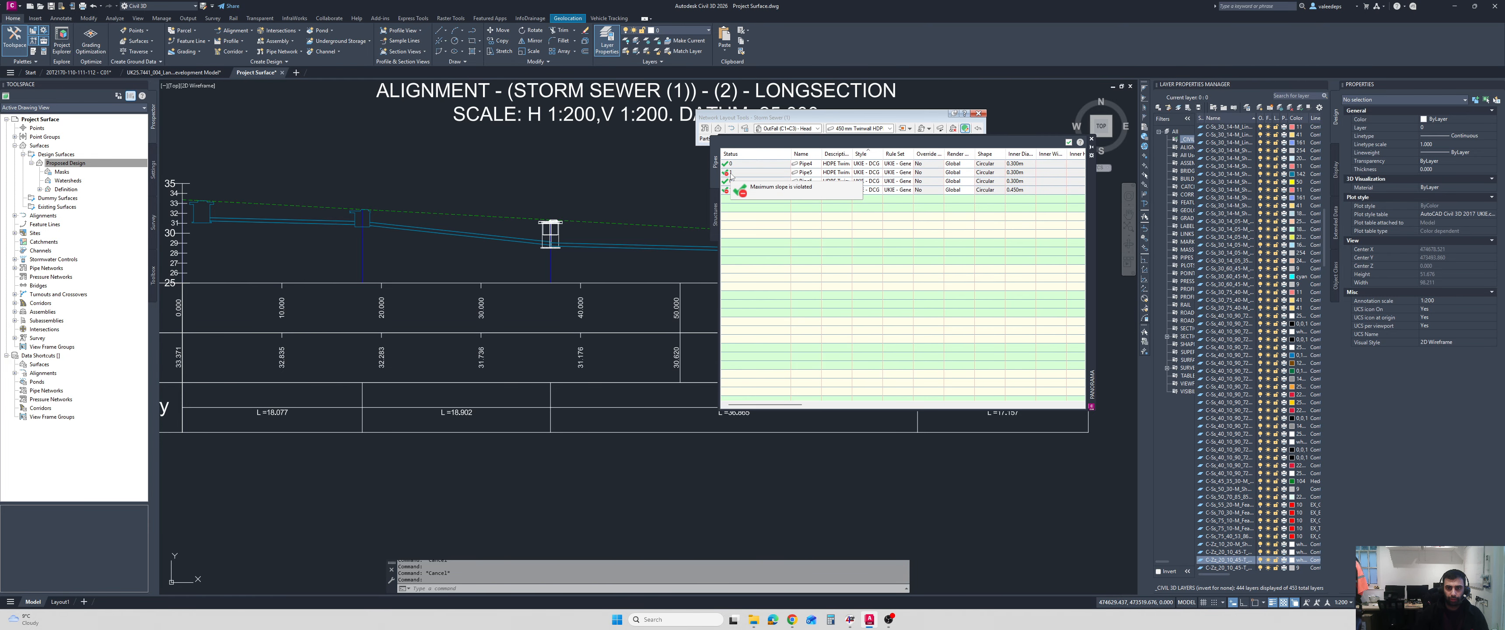
pyautogui.press('Escape')
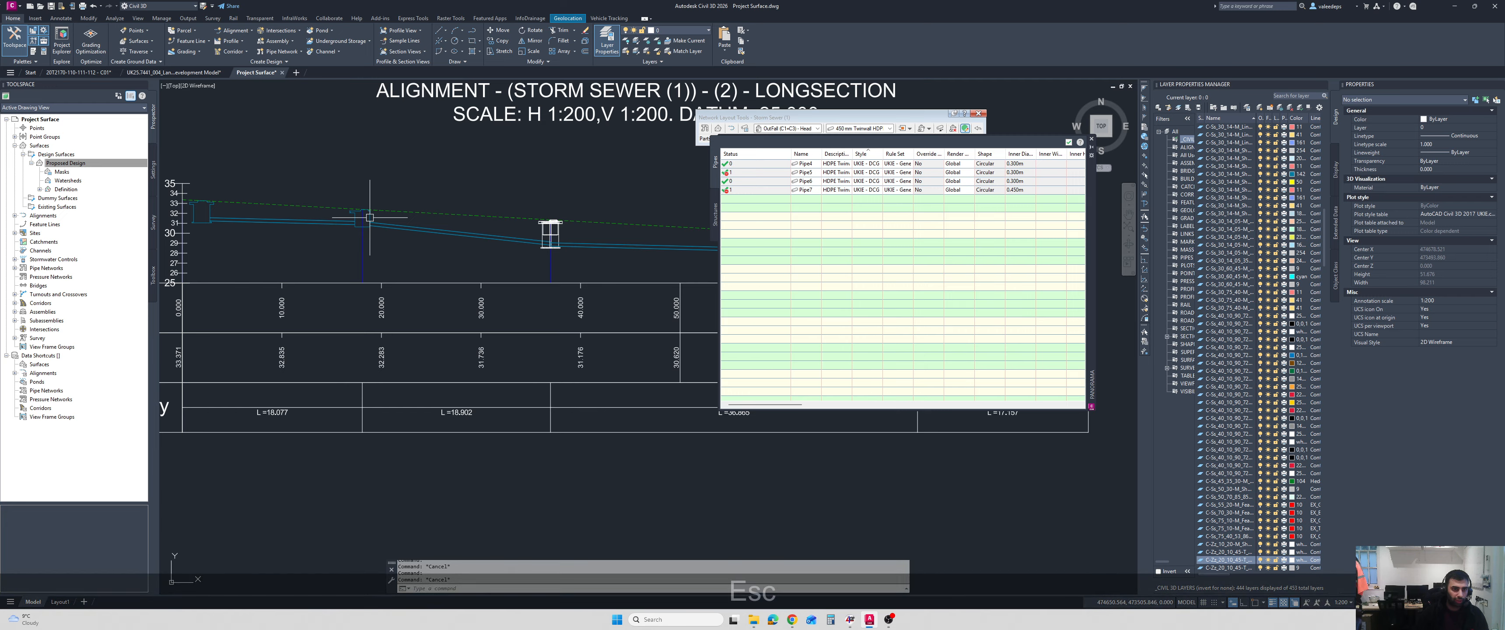
# Lower the base of the second manhole on the longsection to deepen its sump.
pyautogui.click(362, 217)
pyautogui.scroll(2, 357, 225)
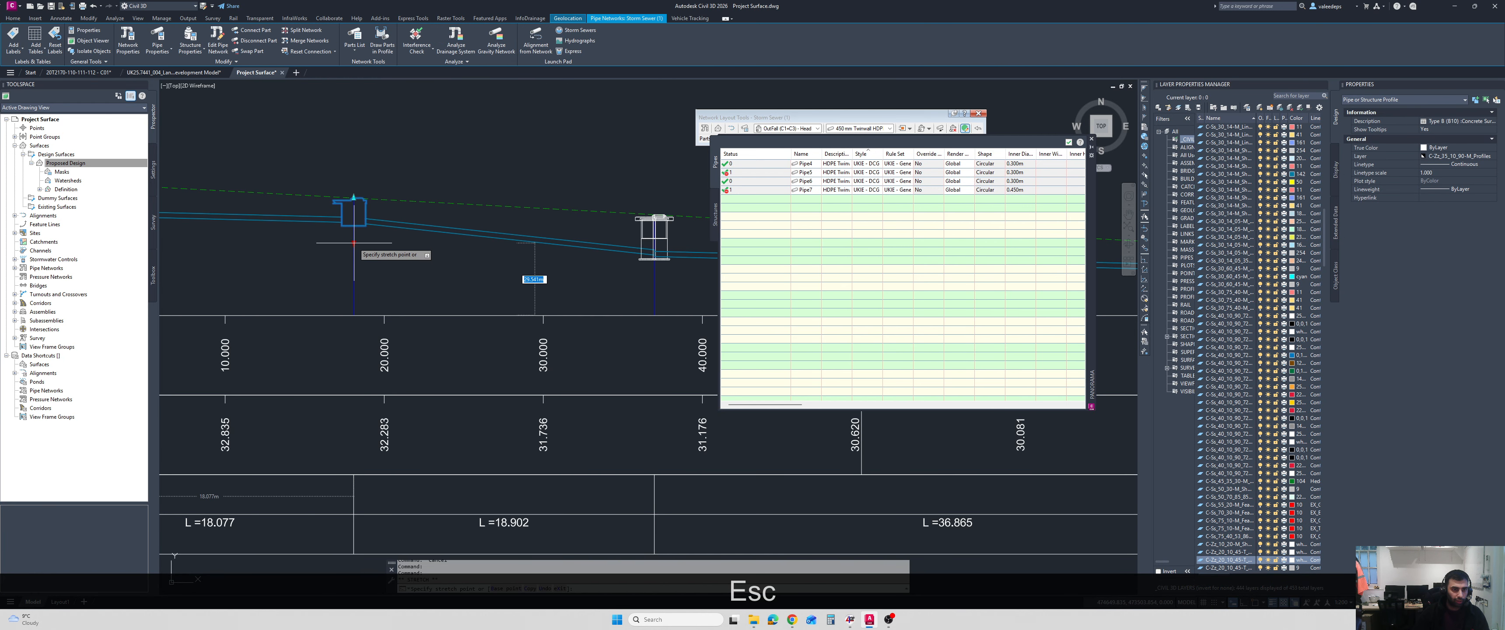
pyautogui.click(400, 235)
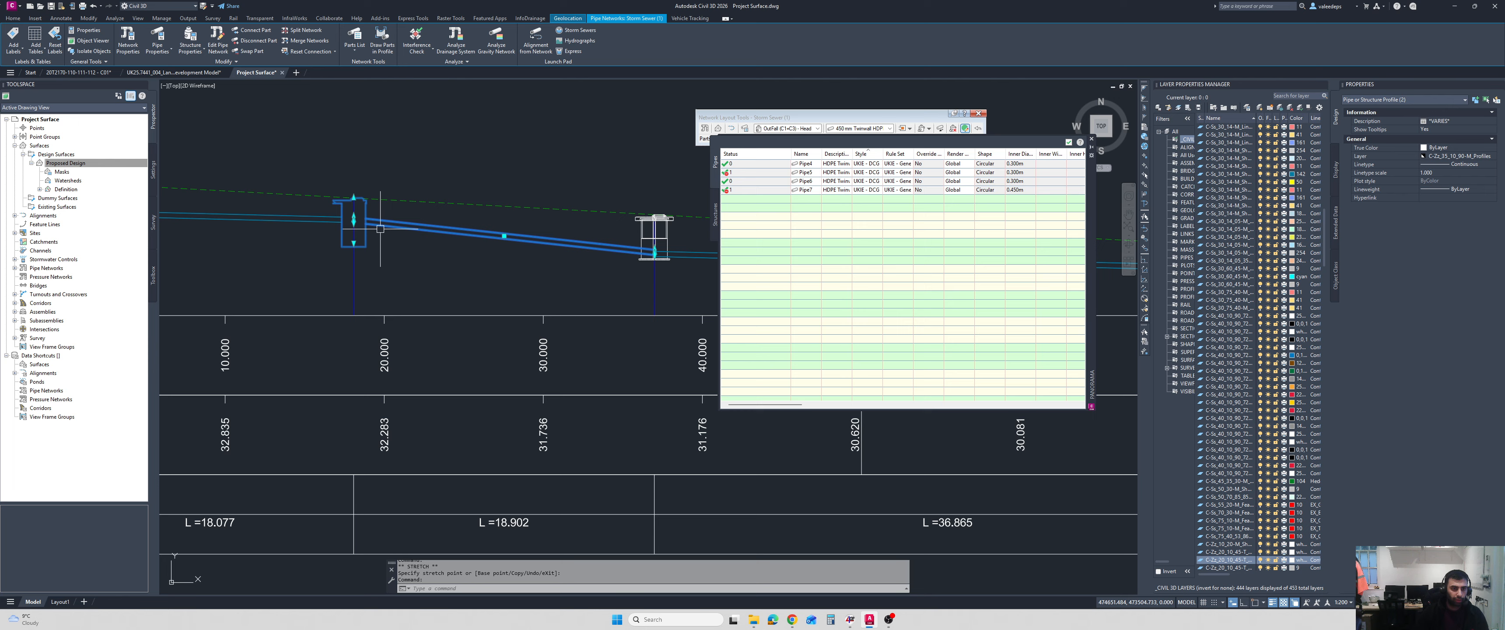
pyautogui.rightClick(385, 225)
pyautogui.press('Escape')
pyautogui.press('Escape')
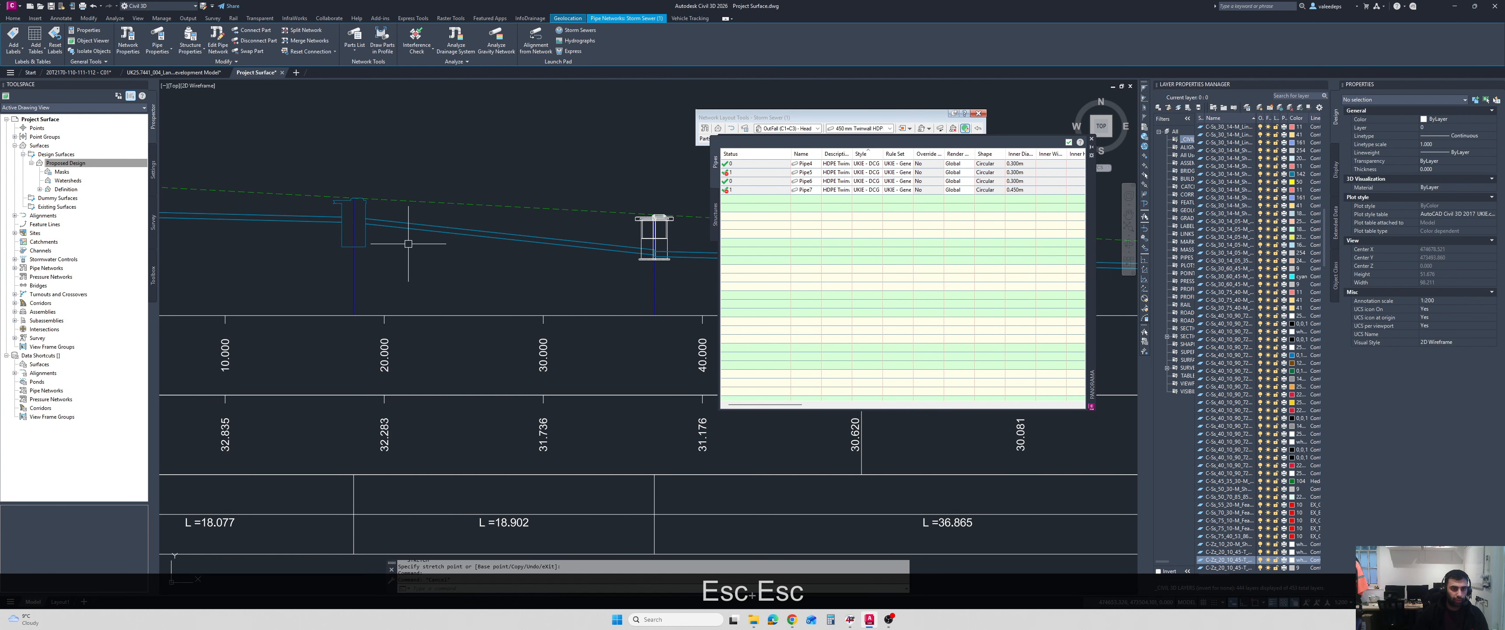
# Apply the network rules to the pipe between the second and third manholes.
pyautogui.click(403, 226)
pyautogui.rightClick(412, 256)
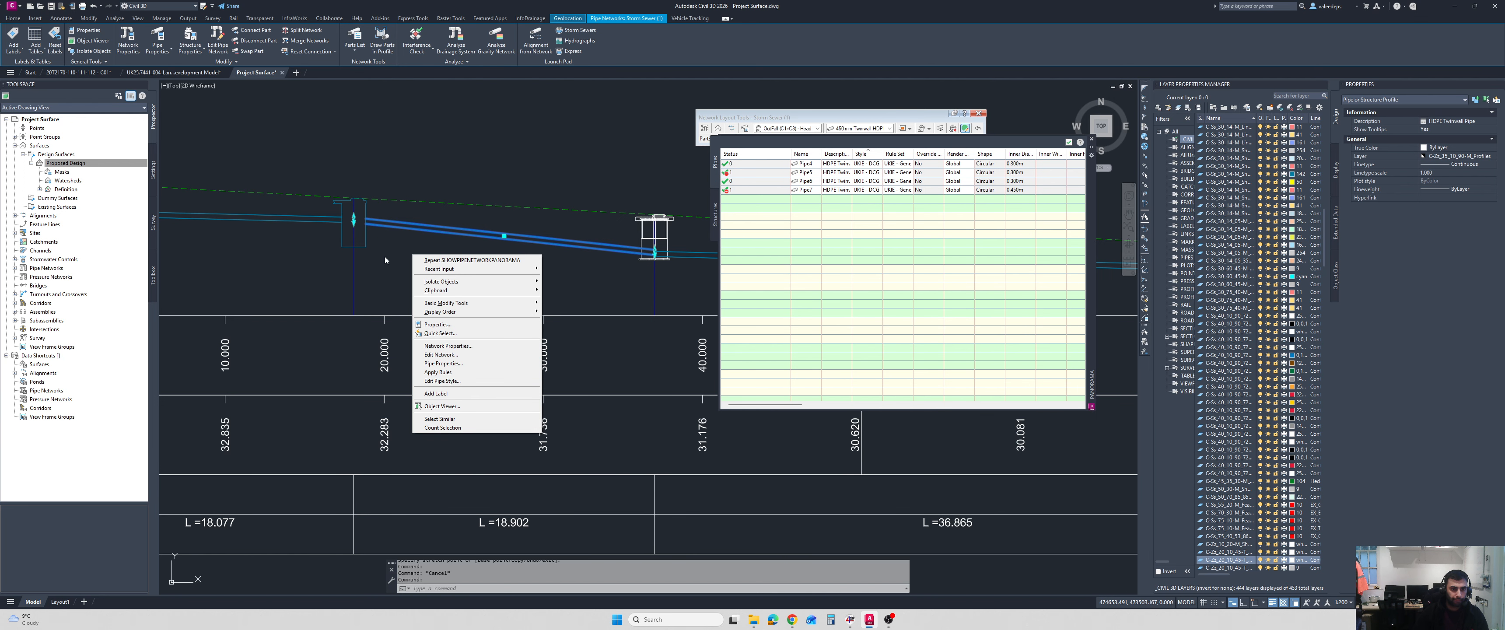
pyautogui.press('Escape')
pyautogui.rightClick(409, 264)
pyautogui.click(446, 381)
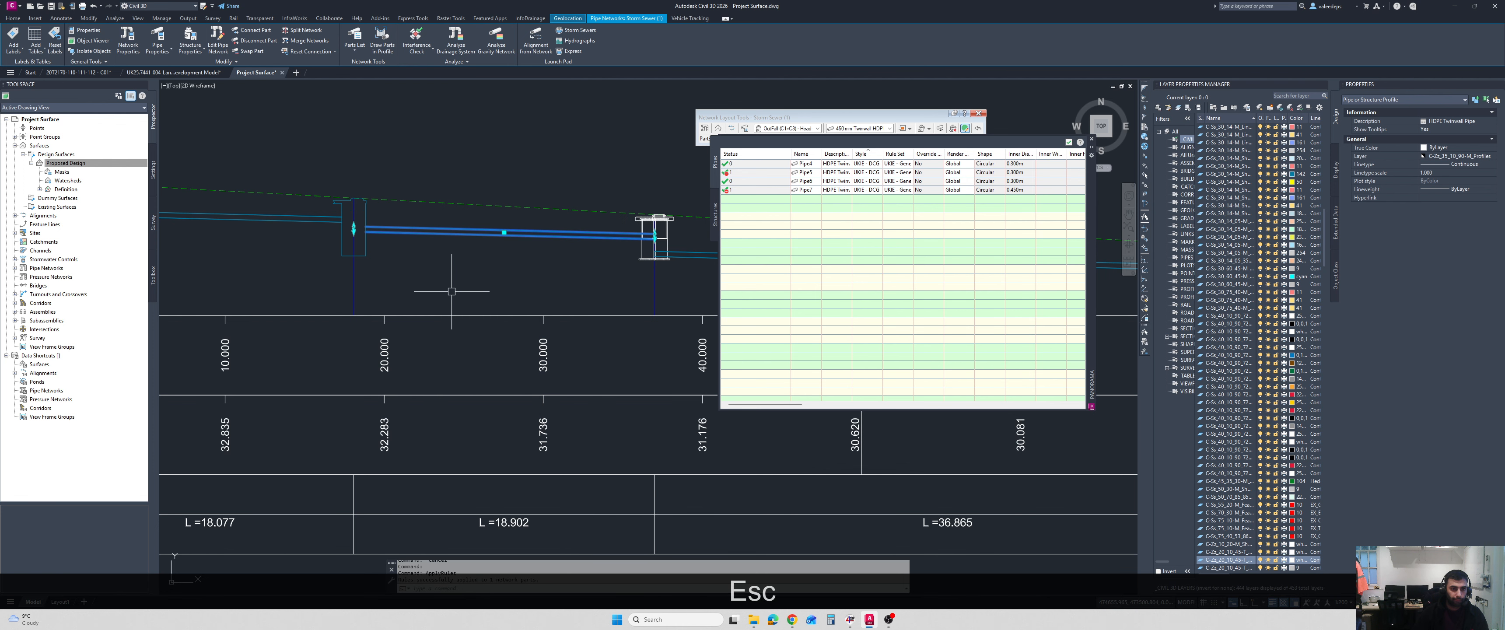
pyautogui.press('Escape')
pyautogui.moveTo(560, 253); pyautogui.dragTo(487, 234, button='middle')
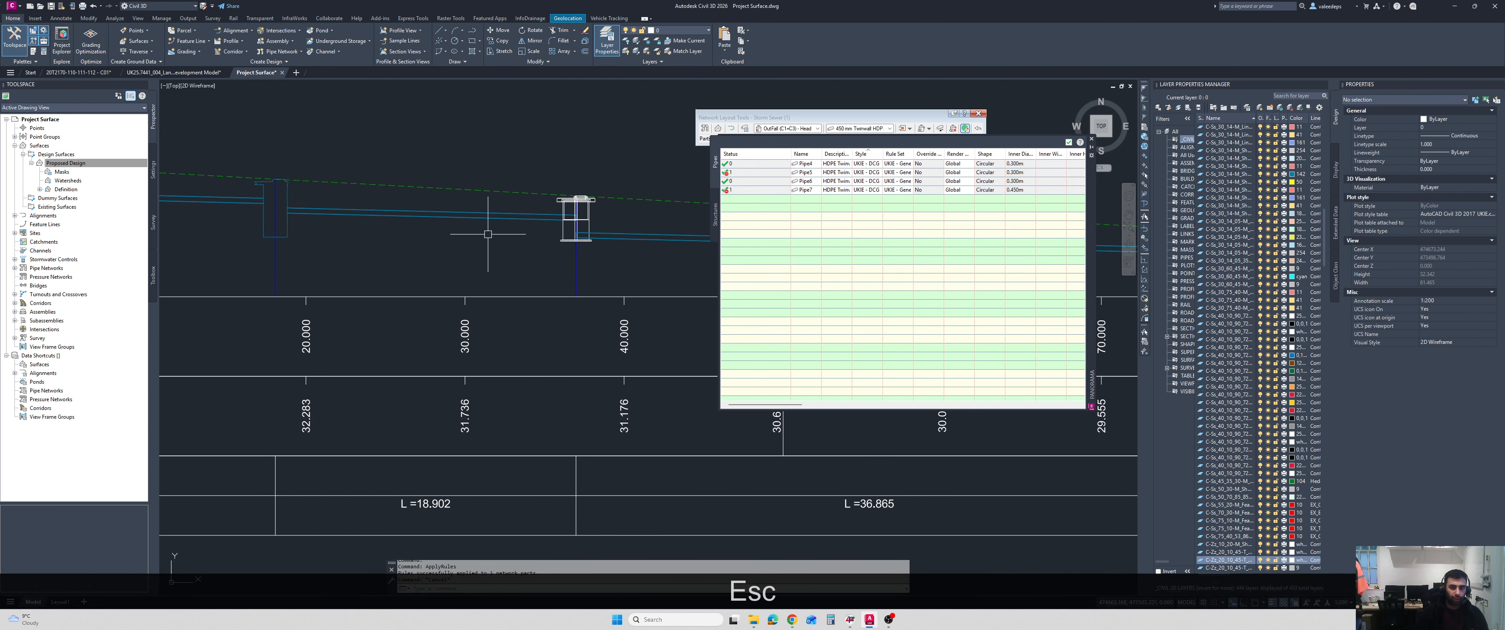
pyautogui.scroll(-4, 443, 237)
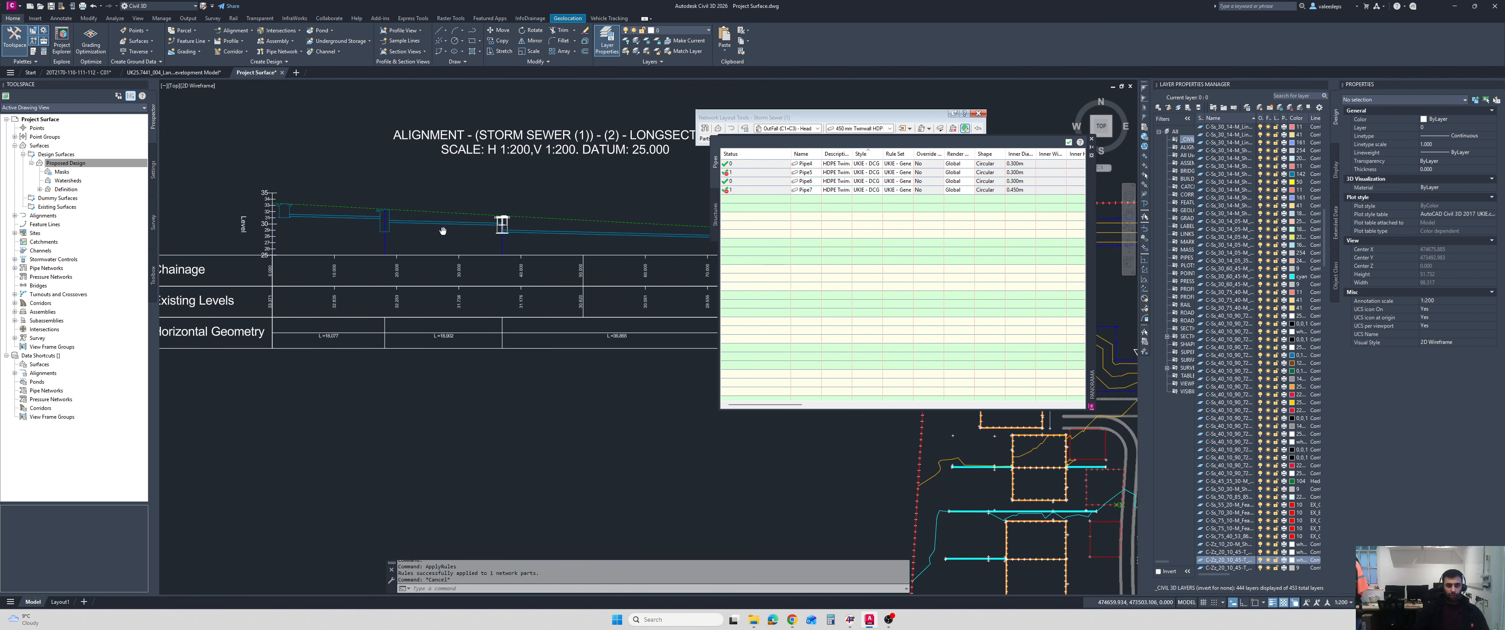